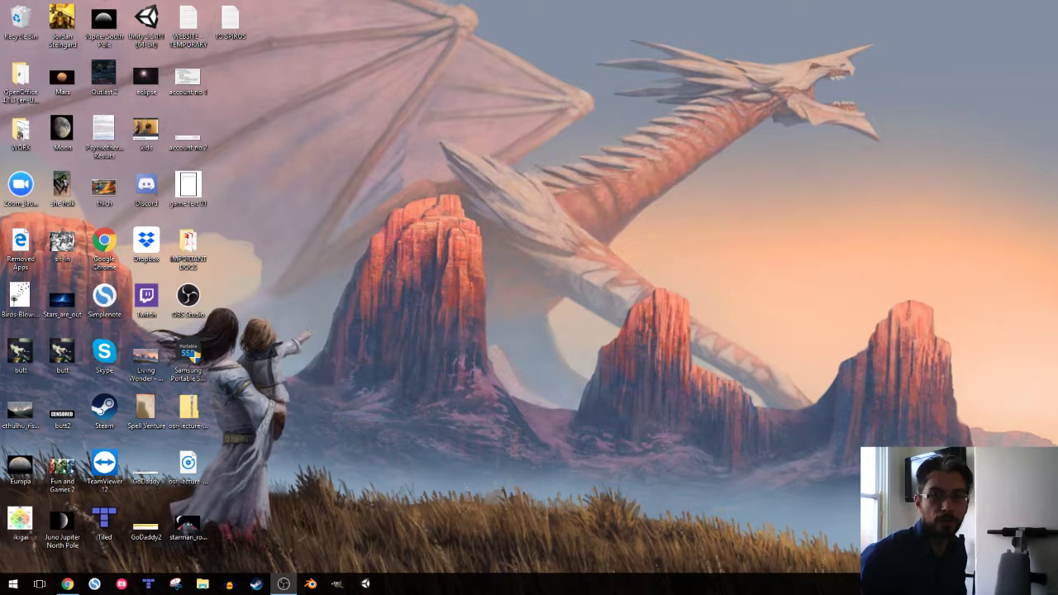
- Launch Unity and open the SpellVenture project's Temple_Light dungeon scene
click(283, 584)
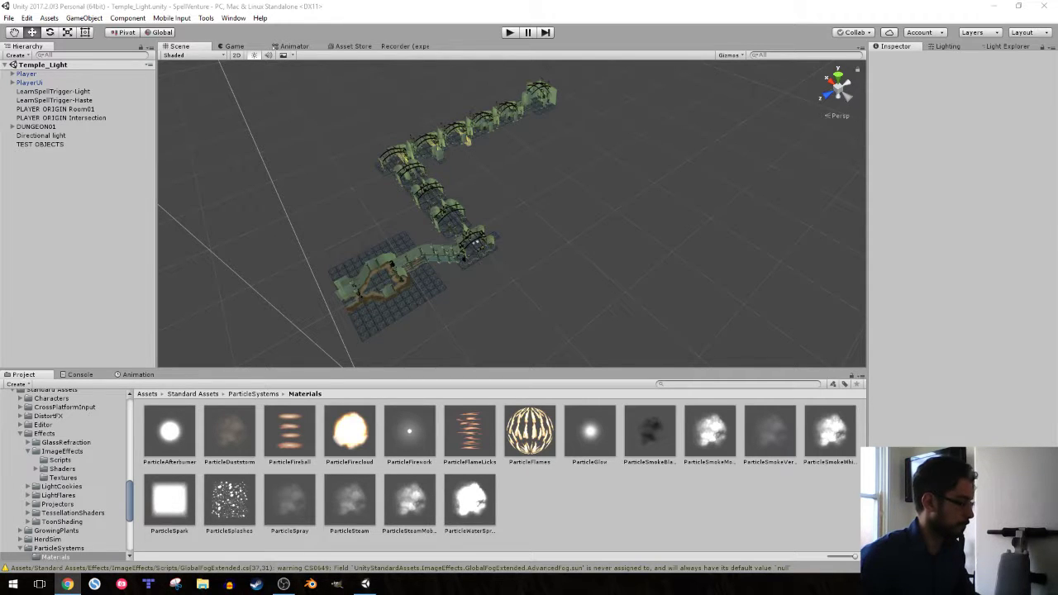
right_drag(392, 176, 368, 160)
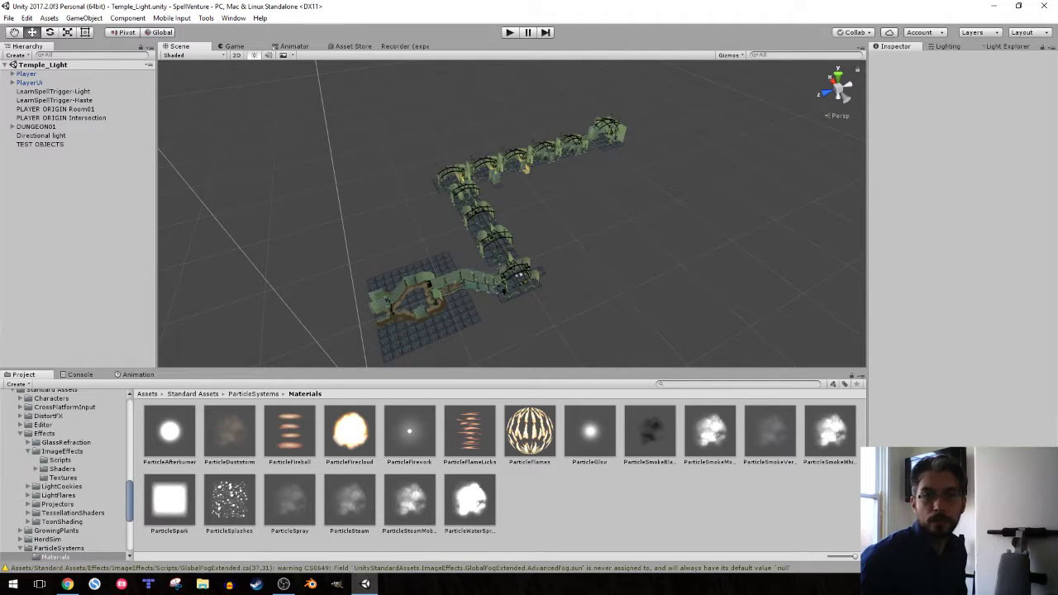
right_drag(544, 125, 532, 134)
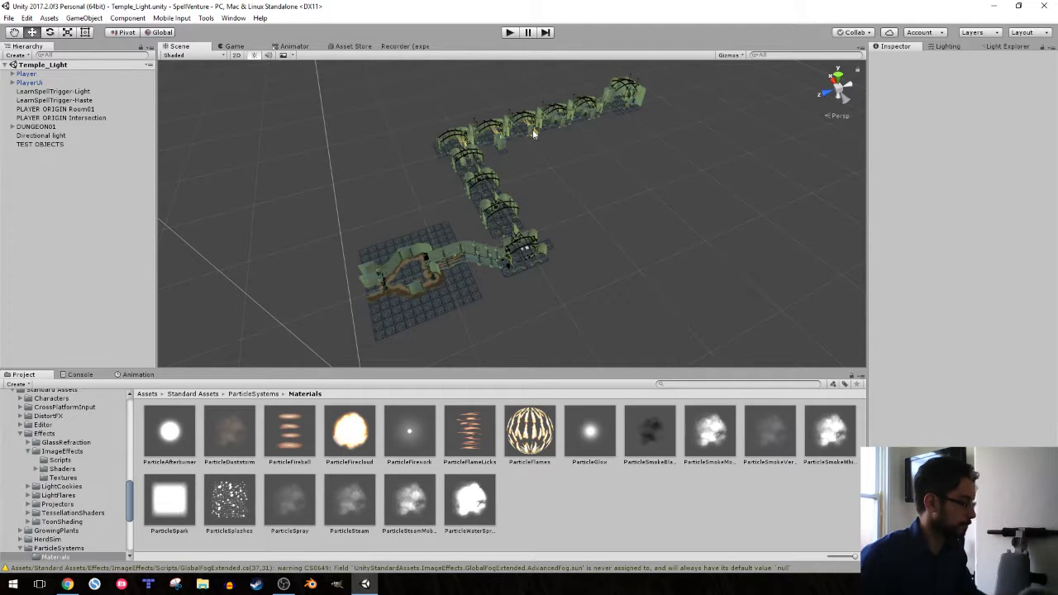
right_drag(405, 183, 443, 137)
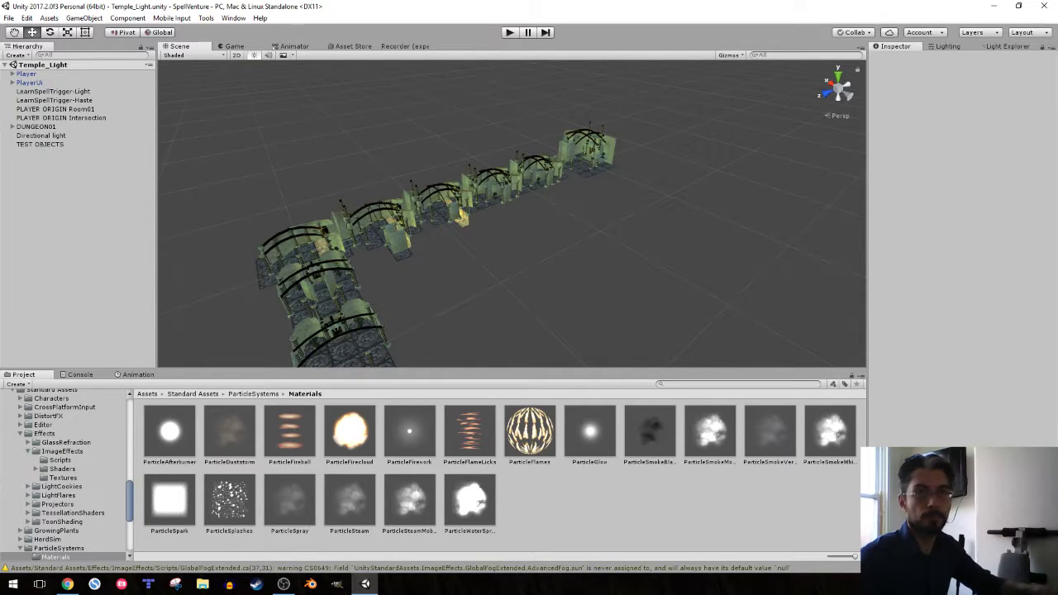
key(alt+Tab)
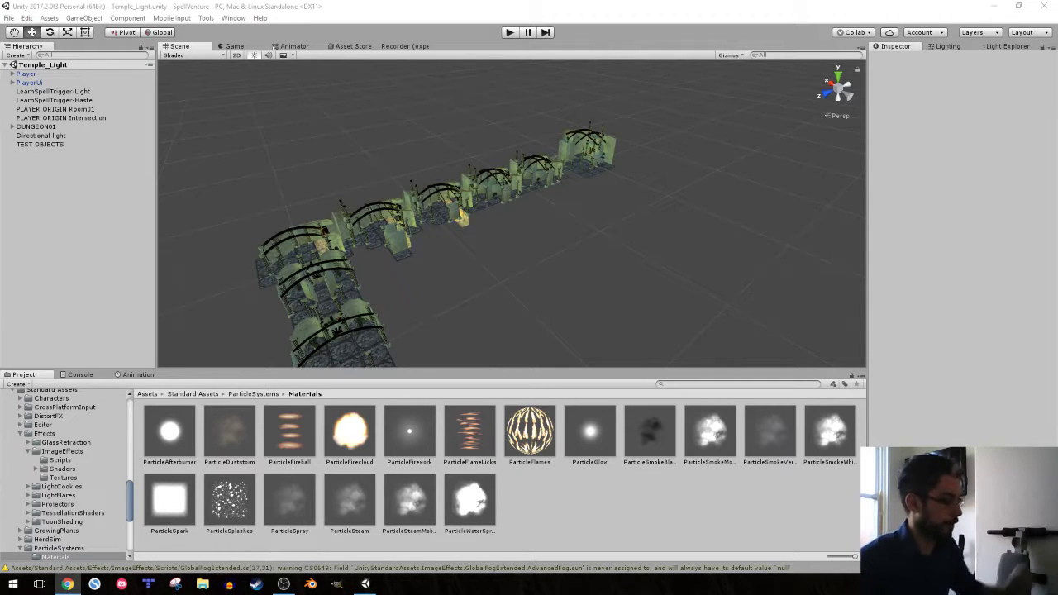
alt+drag(395, 146, 389, 217)
- Start Play mode, walk forward casting Light beams at the statue, then sprint into the corridor
click(509, 33)
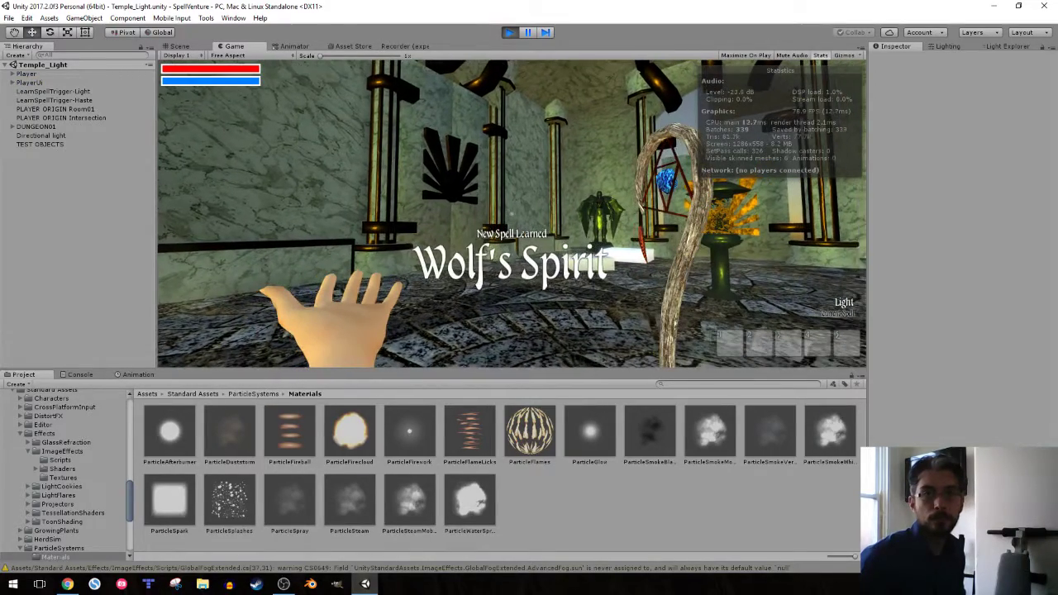
key(shift+w)
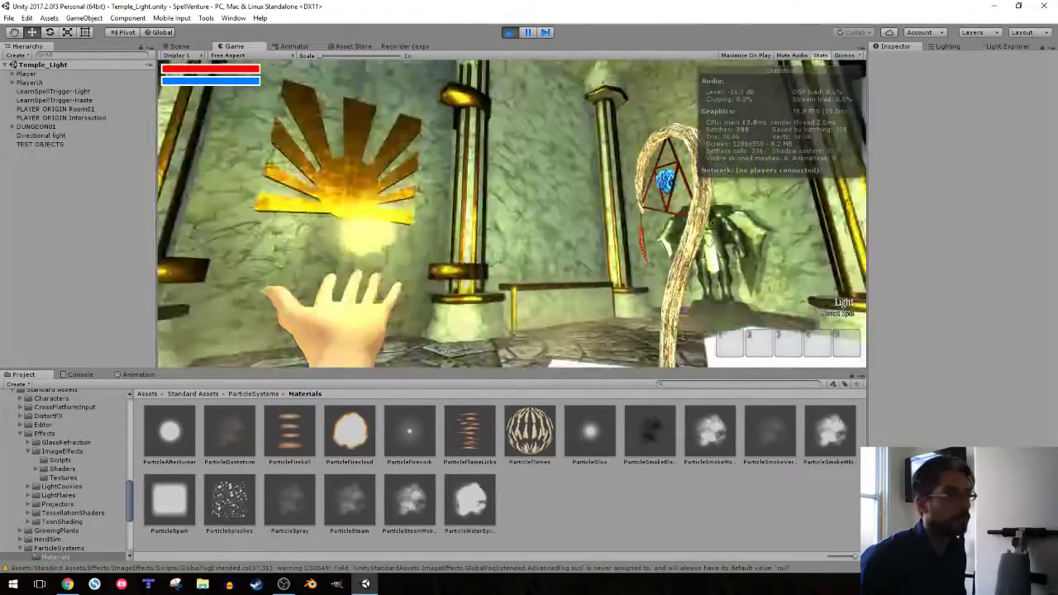
click(512, 213)
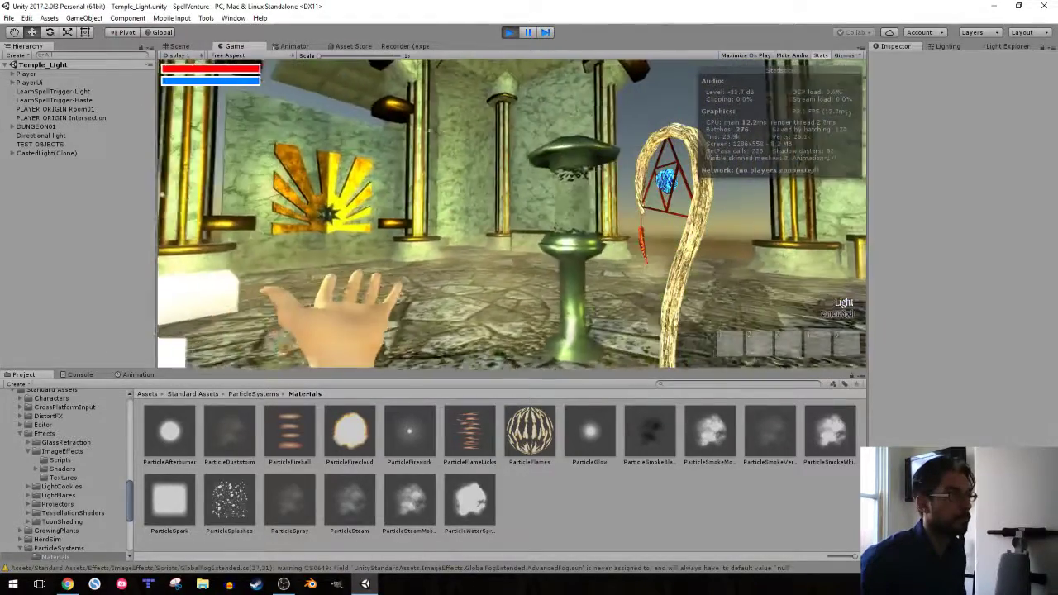
key(w)
click(512, 213)
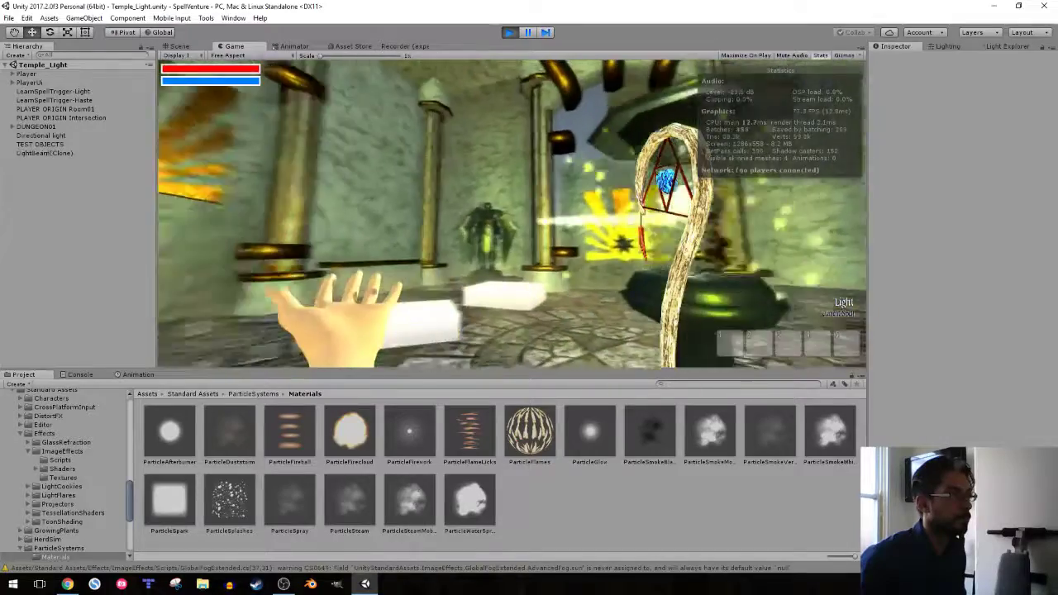
key(w)
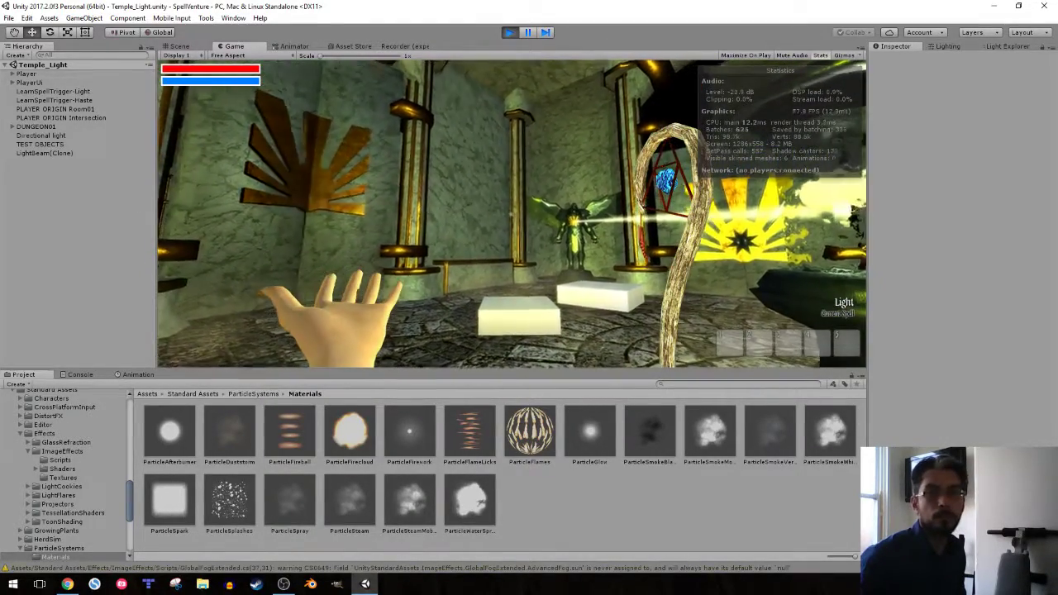
key(w)
key(w)
key(shift)
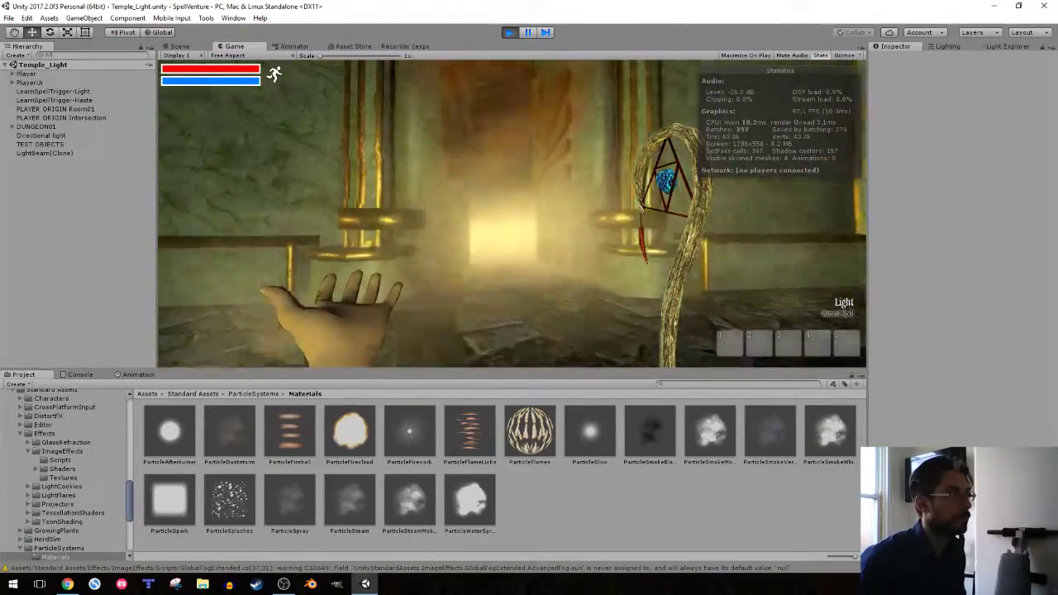
key(w)
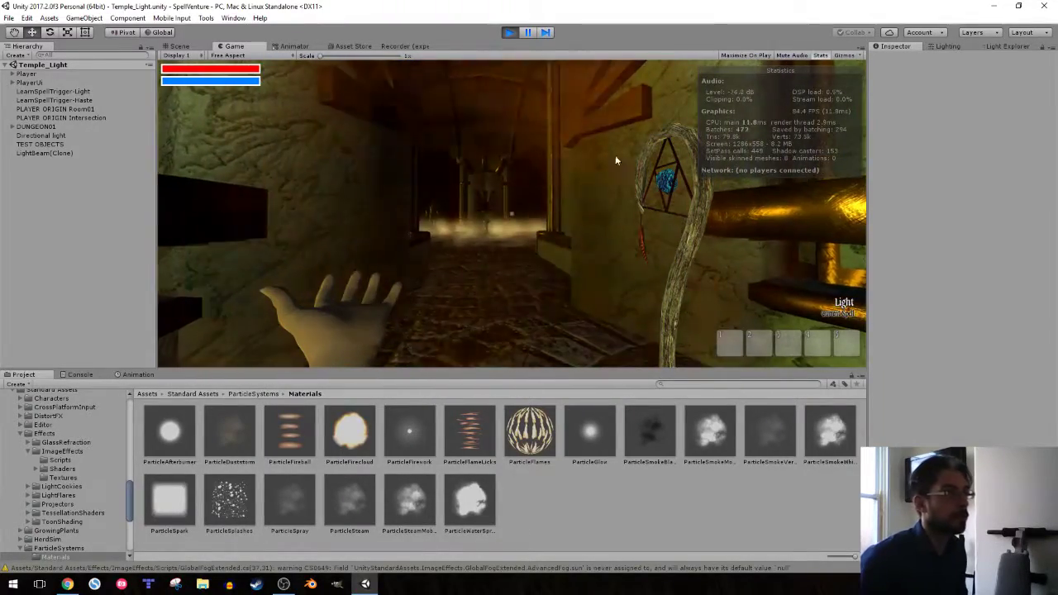
- Turn off the Stats overlay, cast Light in the golden-pillared hall, and collect the potion, key and bone
click(821, 55)
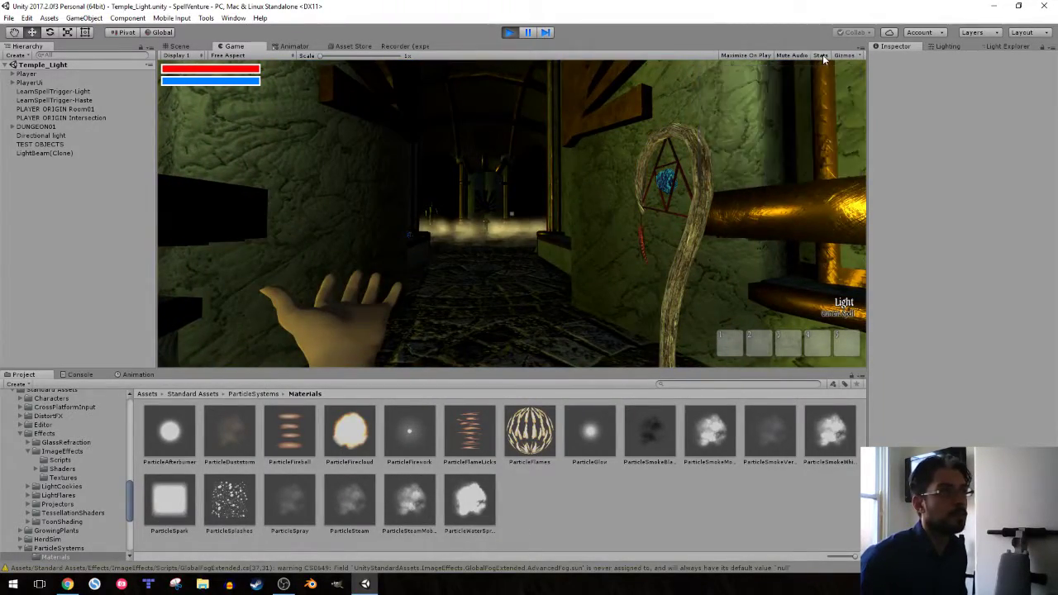
click(628, 260)
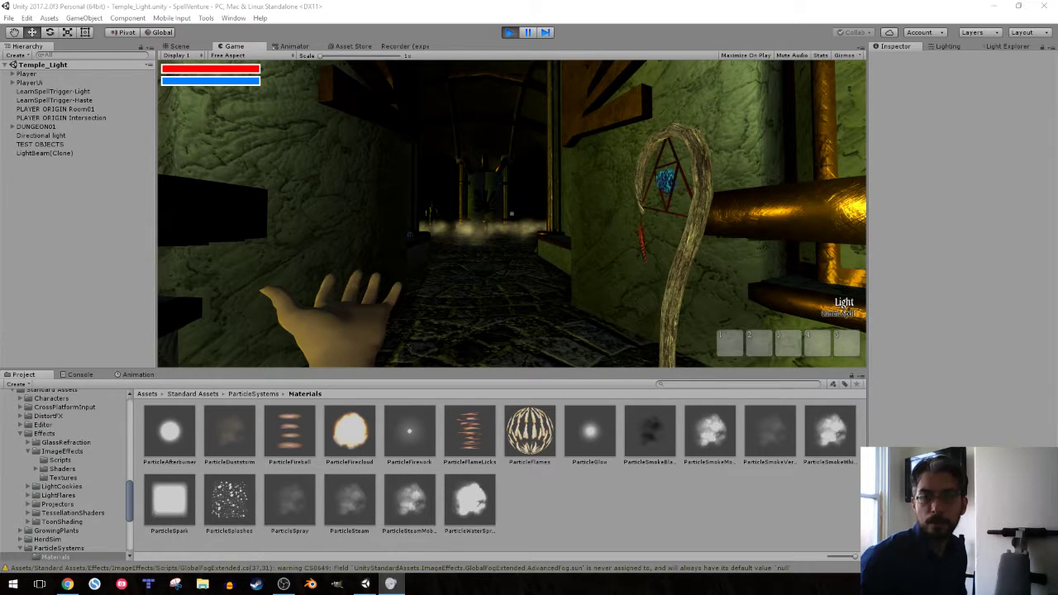
click(605, 165)
key(w)
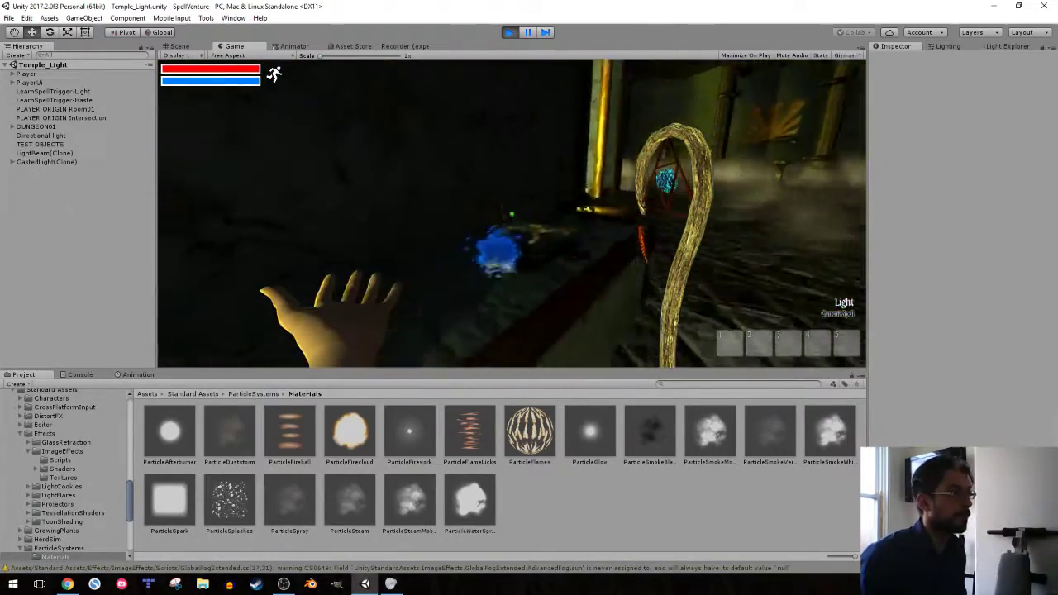
key(w)
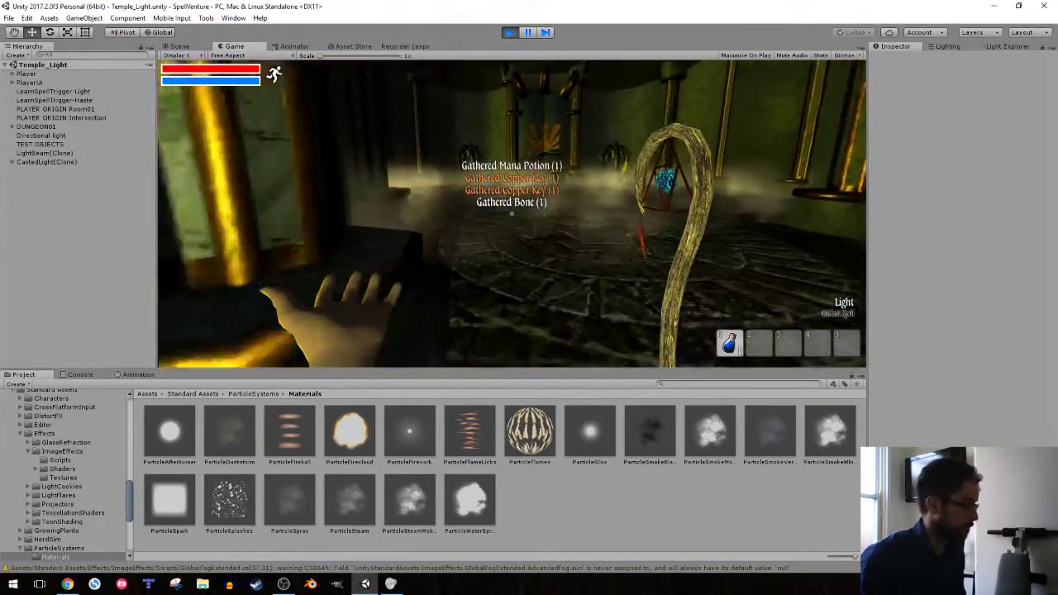
key(w)
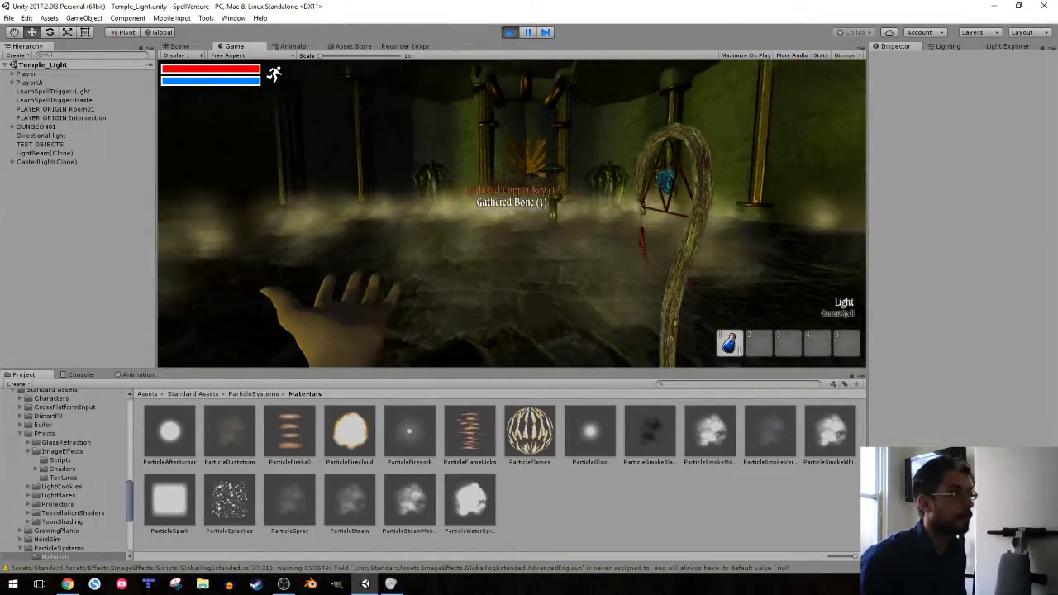
key(w)
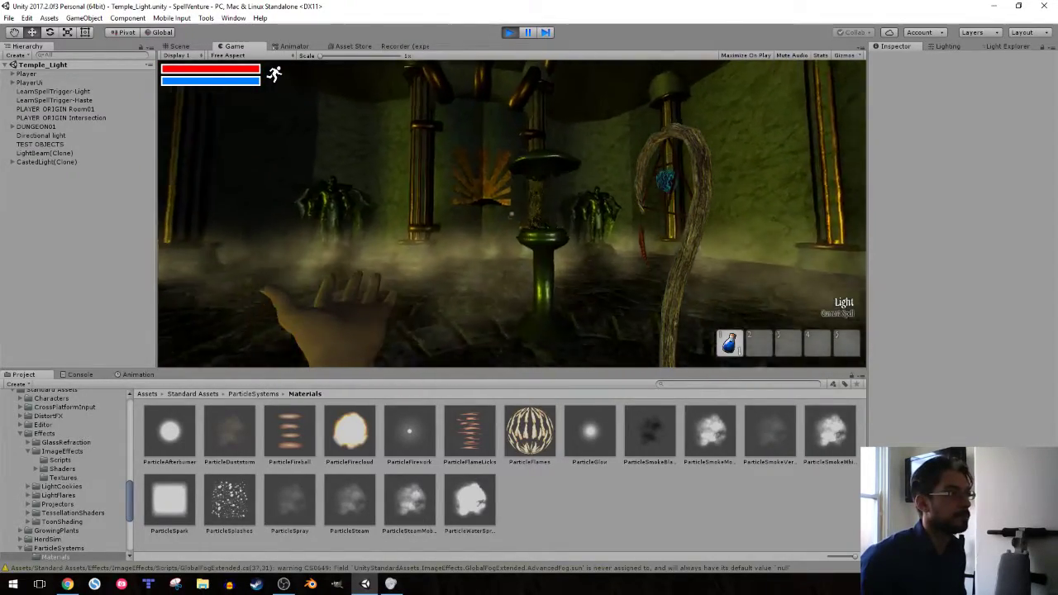
- Beam Light onto the central pillar, walk past the sun emblem into the pillared chamber, and expand Player
click(512, 213)
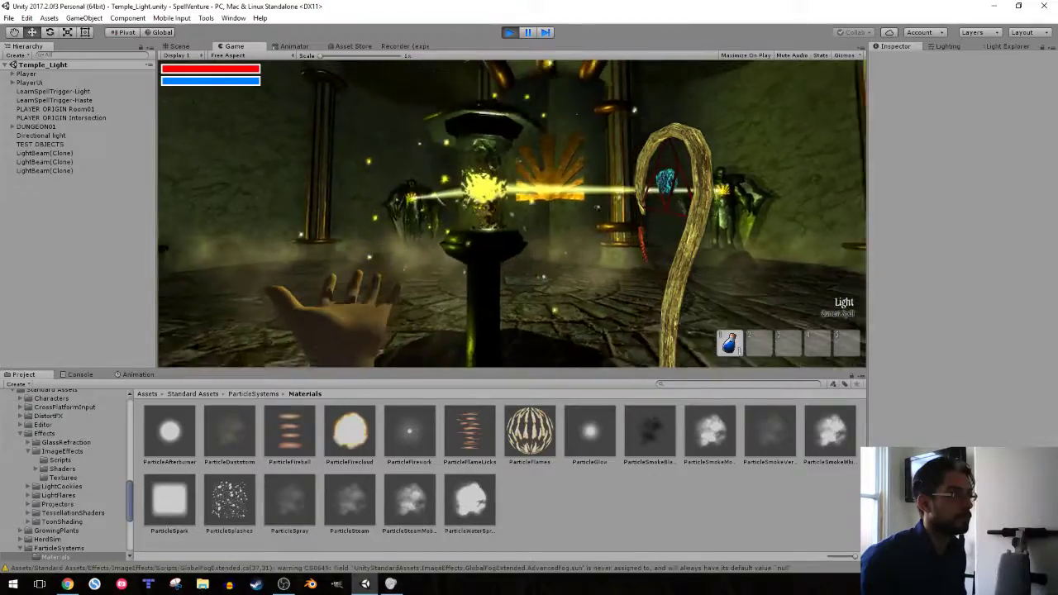
key(w)
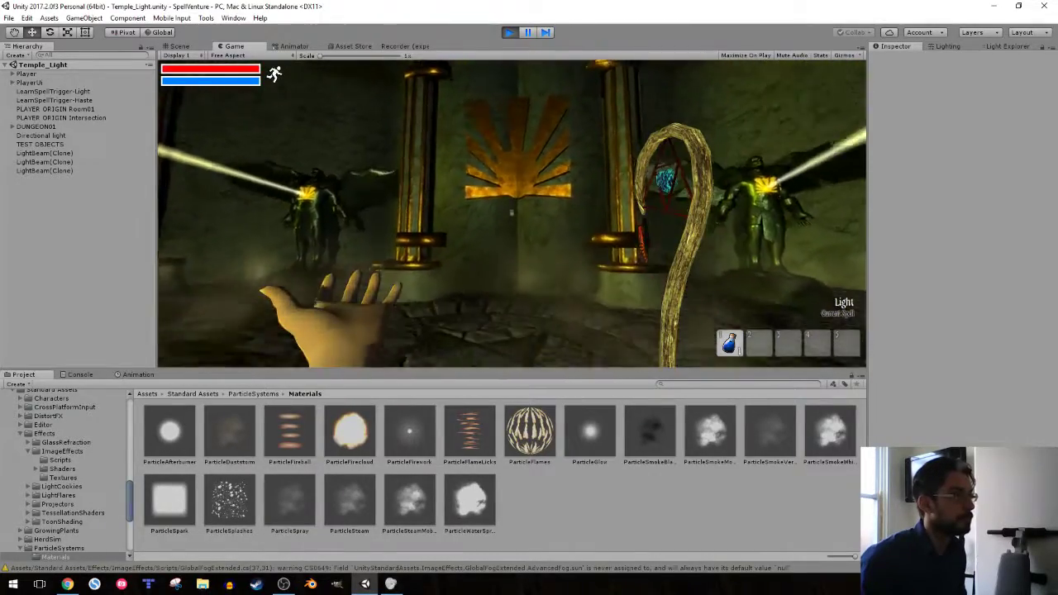
key(w)
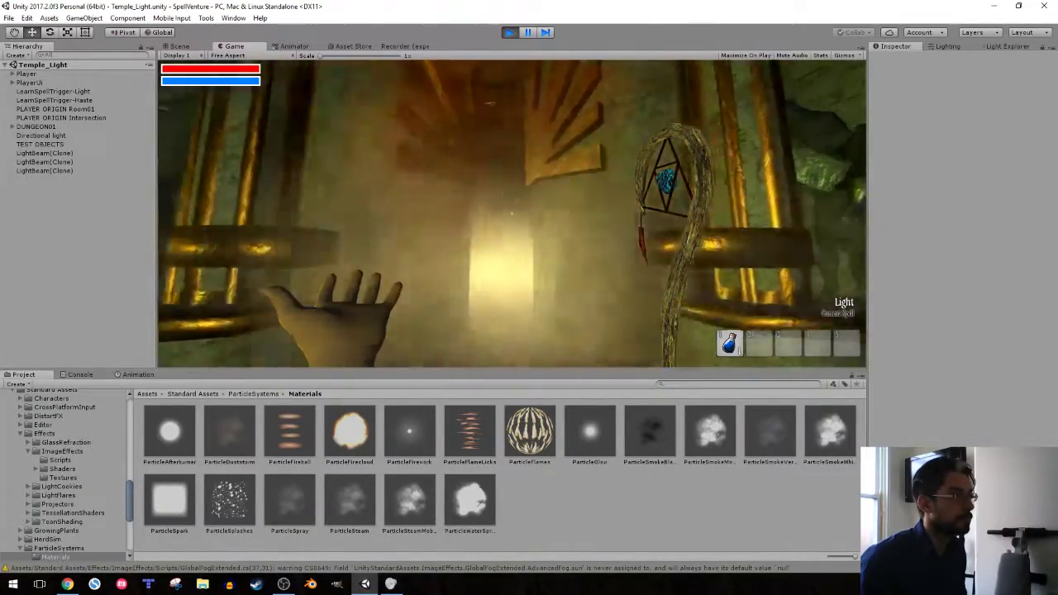
key(w)
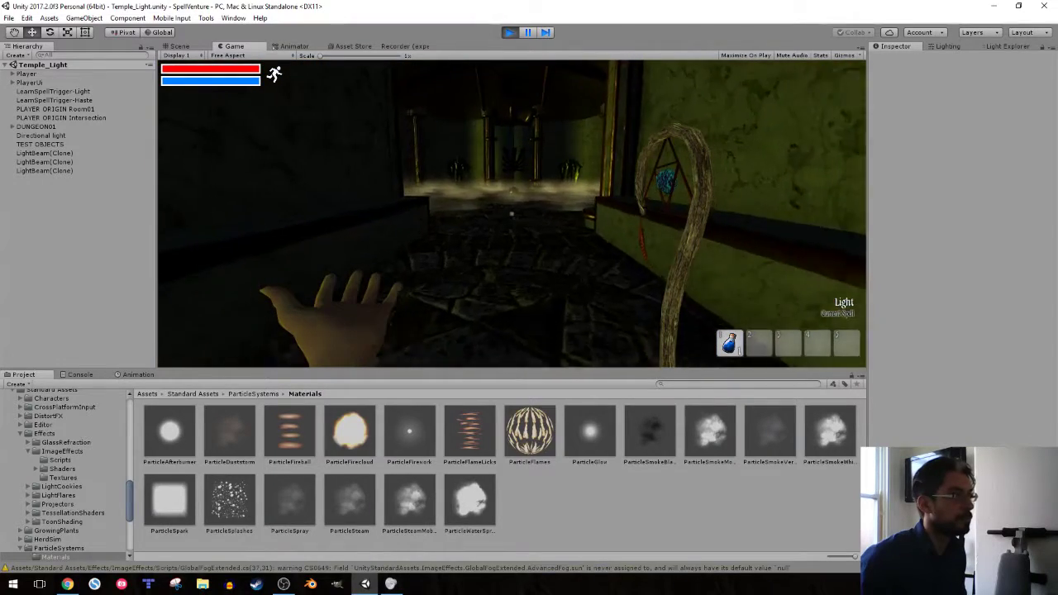
key(w)
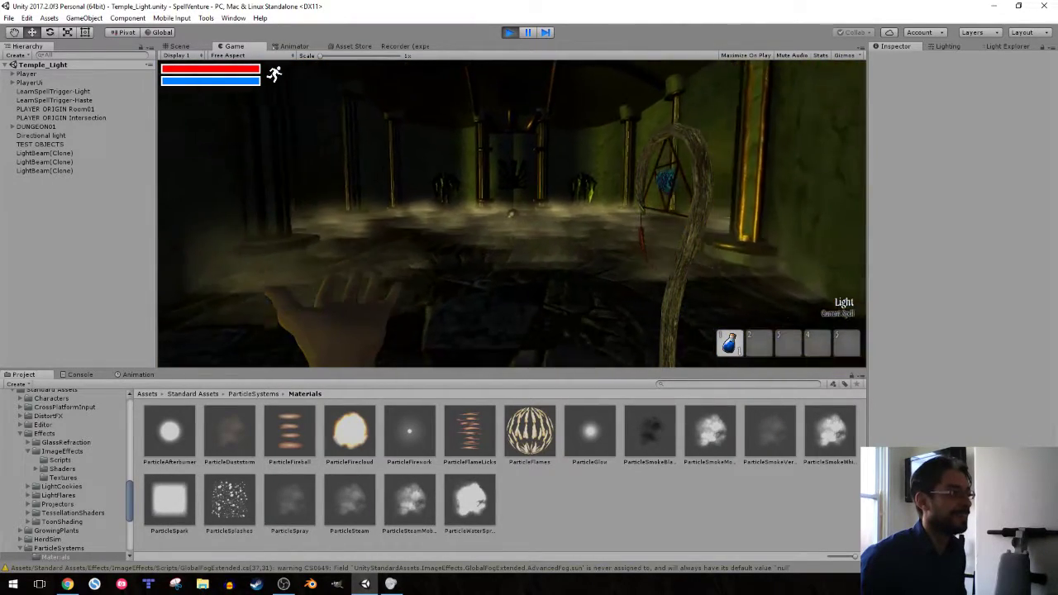
key(w)
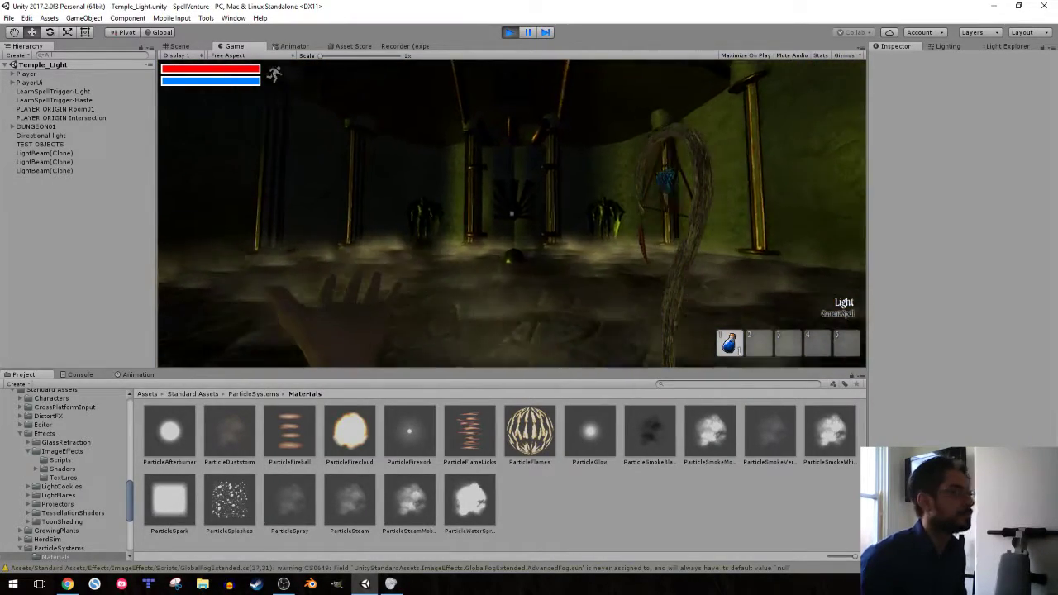
click(12, 73)
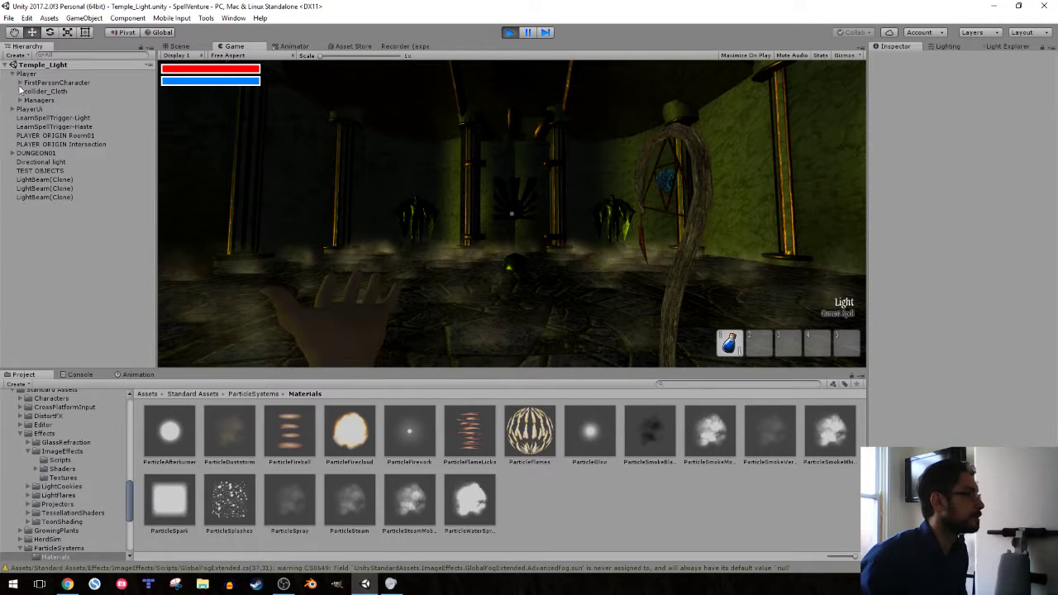
- Expand Managers, collapse SoundManager's Audio Source and script components, and expand FirstPersonCharacter
click(20, 100)
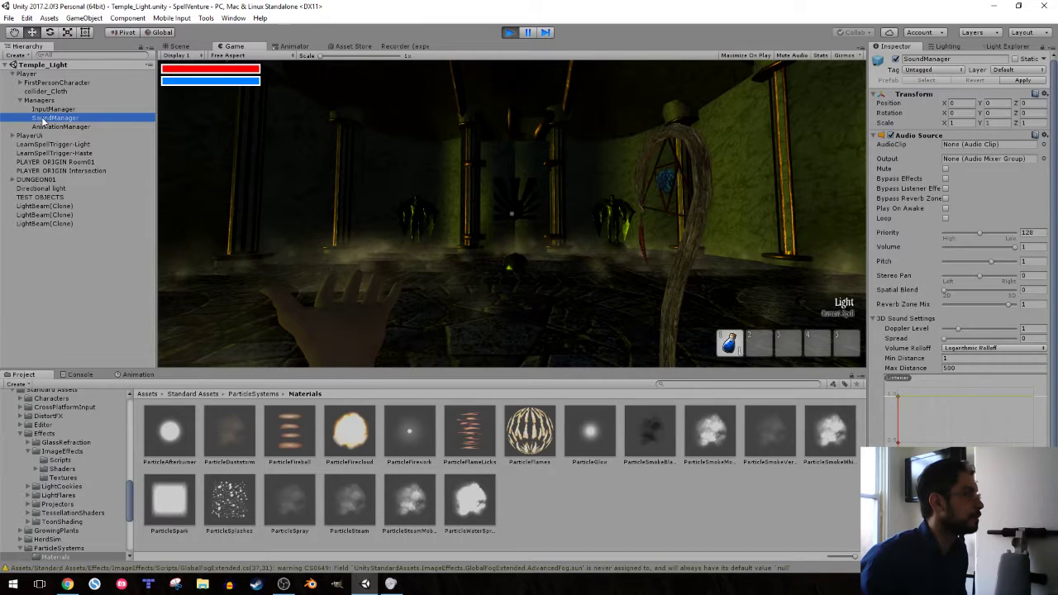
click(922, 137)
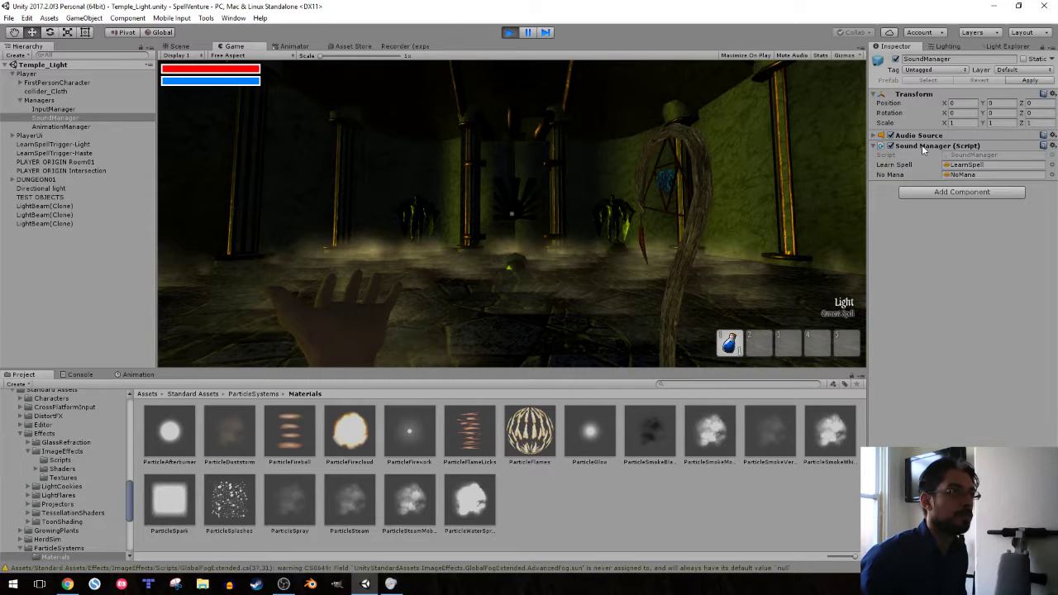
click(922, 145)
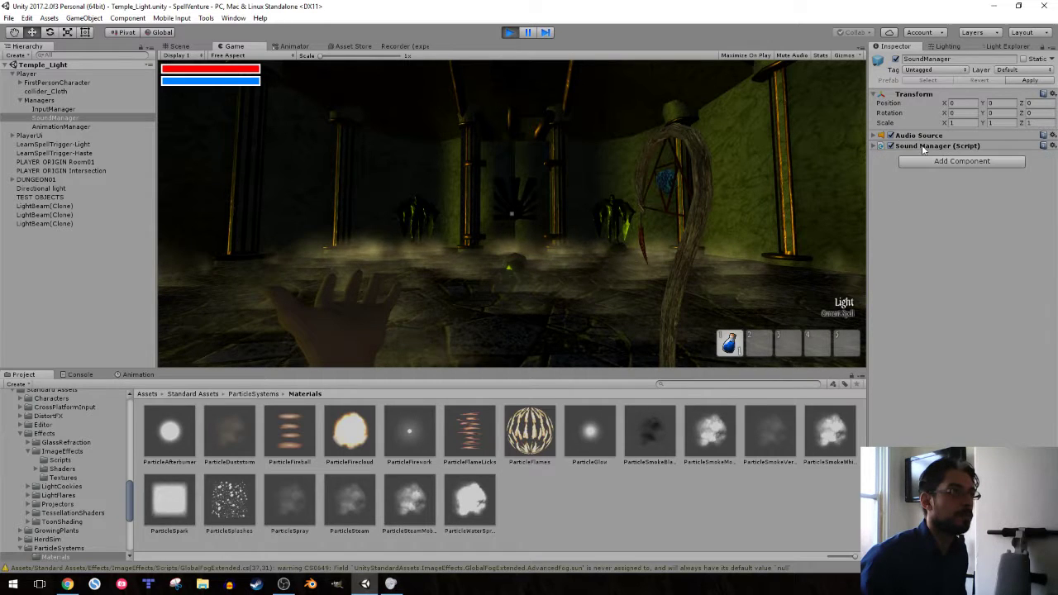
click(35, 100)
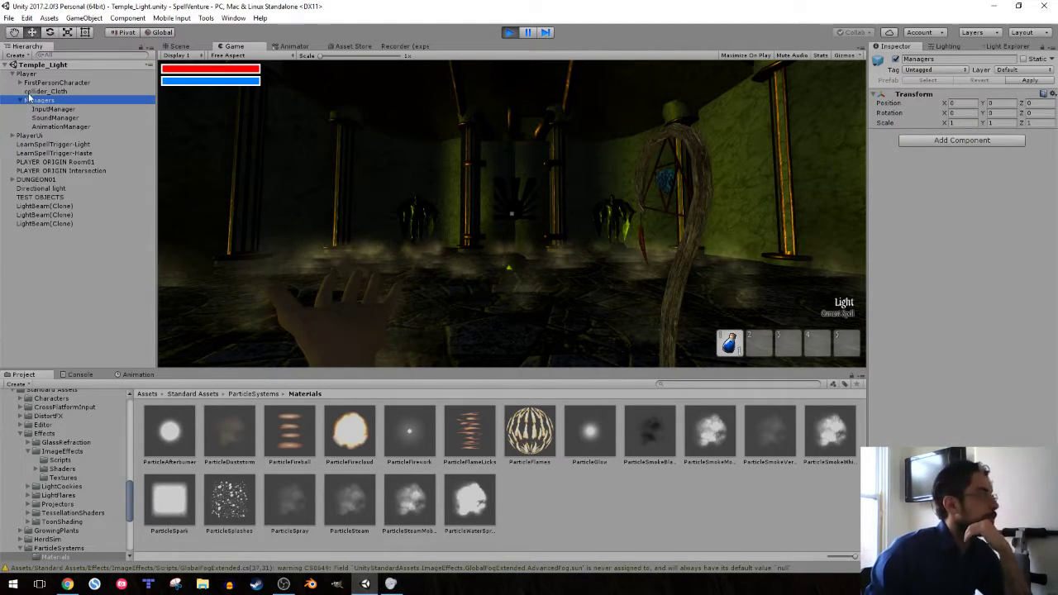
click(33, 91)
click(23, 83)
click(21, 83)
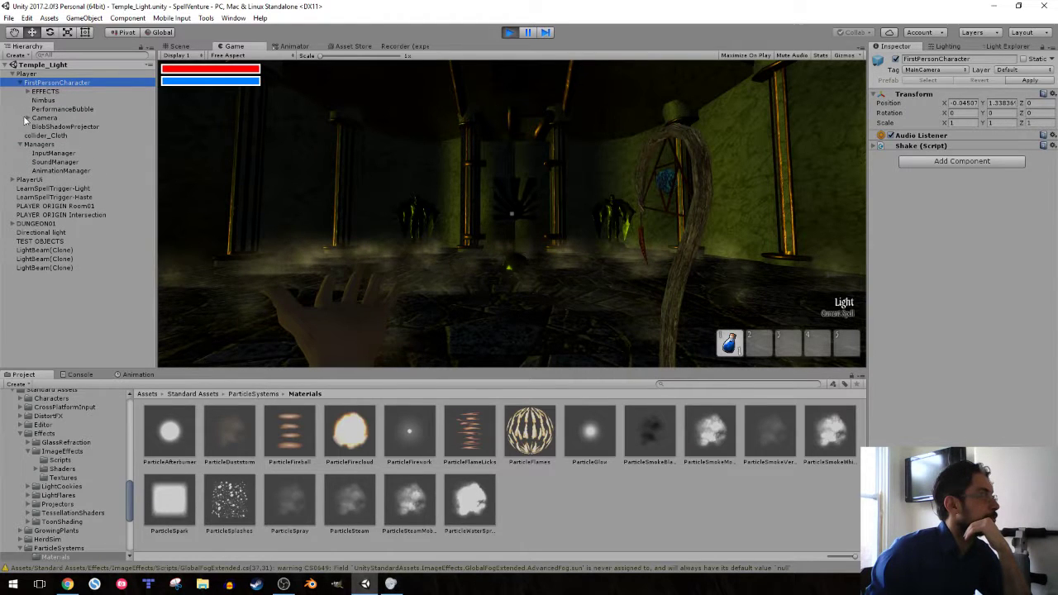
- Peek into EFFECTS and Teleport, then collapse Teleport, EFFECTS, FirstPersonCharacter and Managers
click(28, 92)
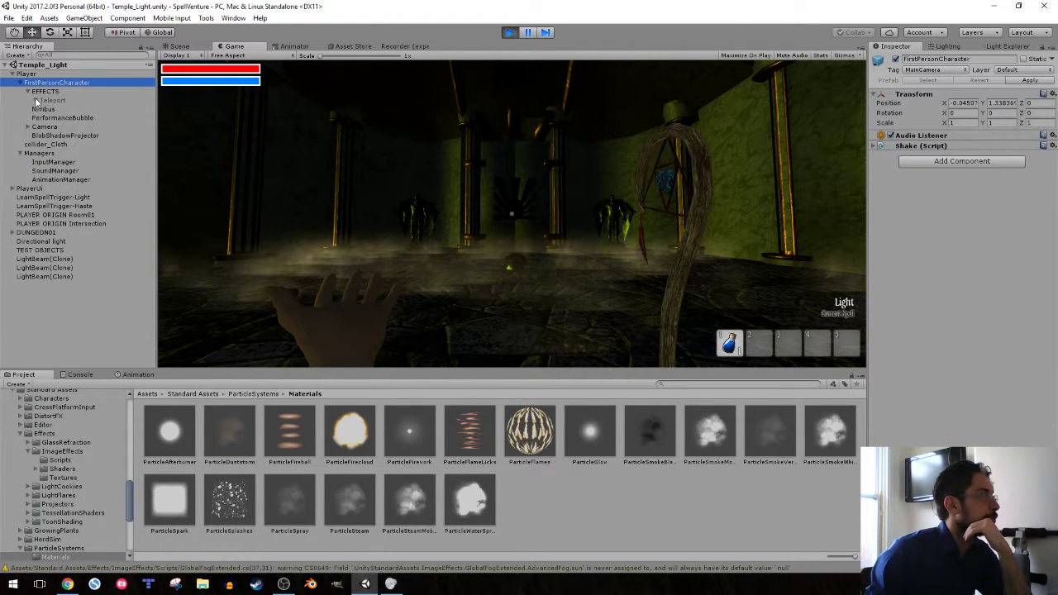
click(36, 100)
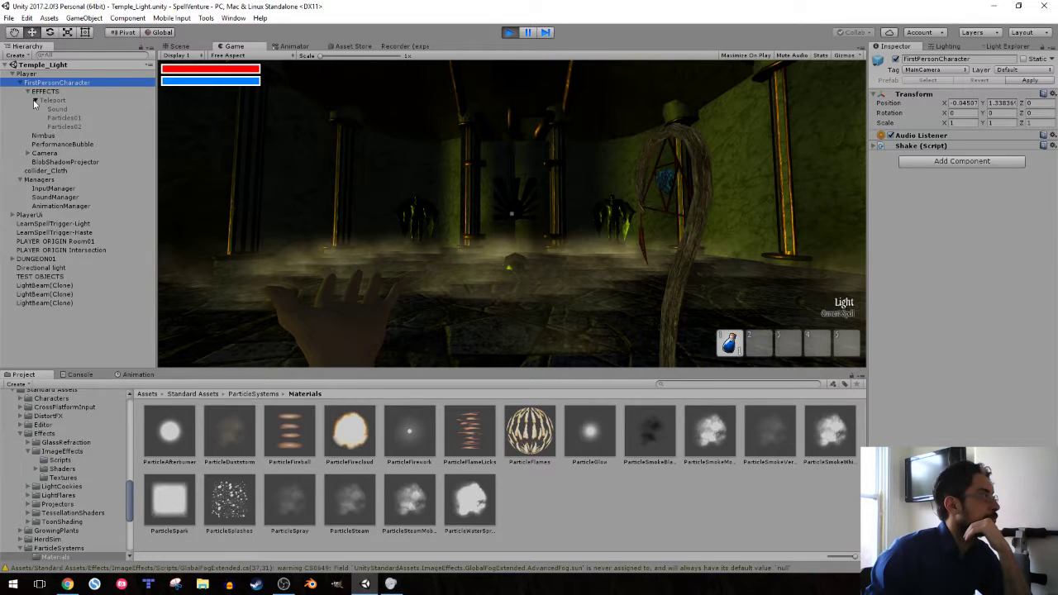
click(35, 101)
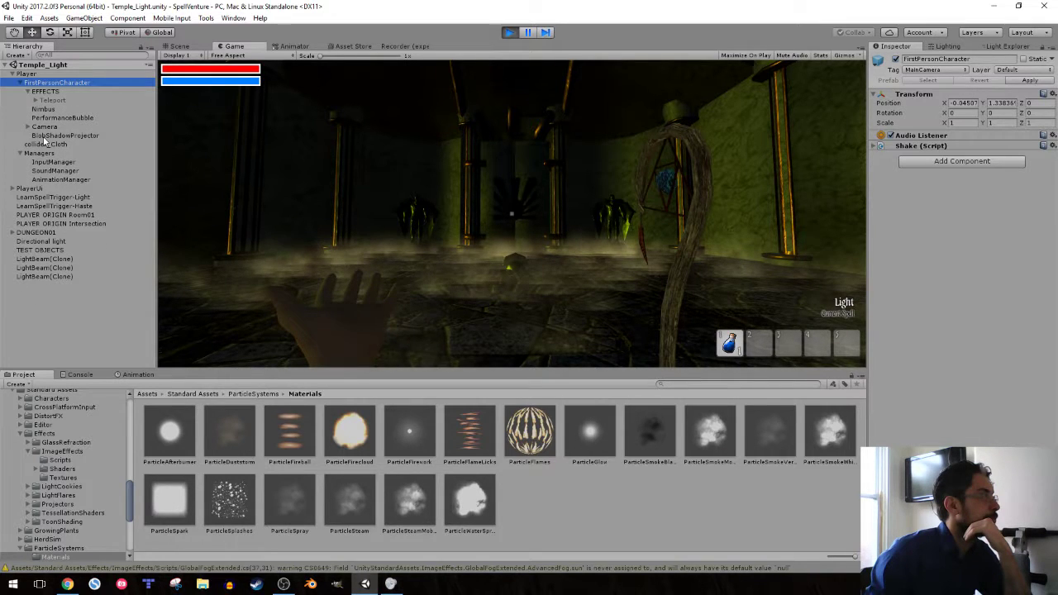
click(28, 92)
click(19, 82)
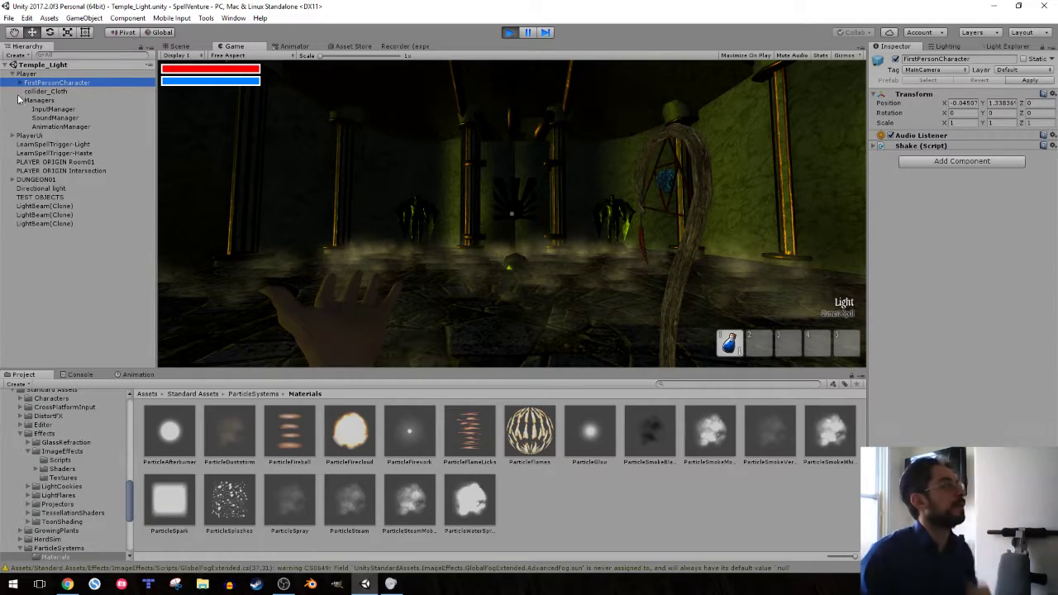
click(19, 99)
- Collapse Player, walk up to the sun-emblem door, and collect the mana potion in the dark corridor
click(14, 75)
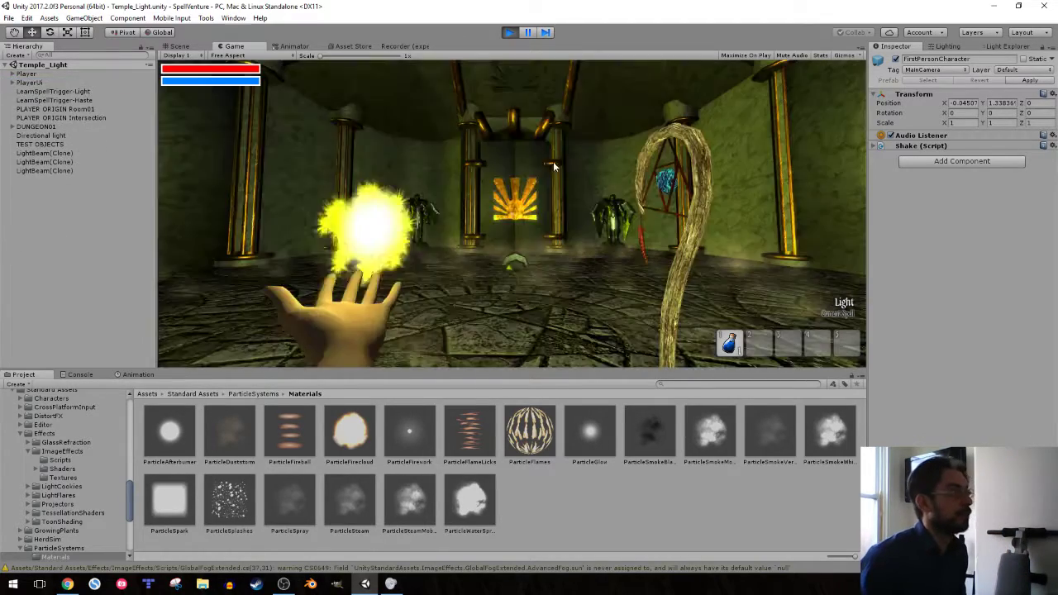
key(shift+w)
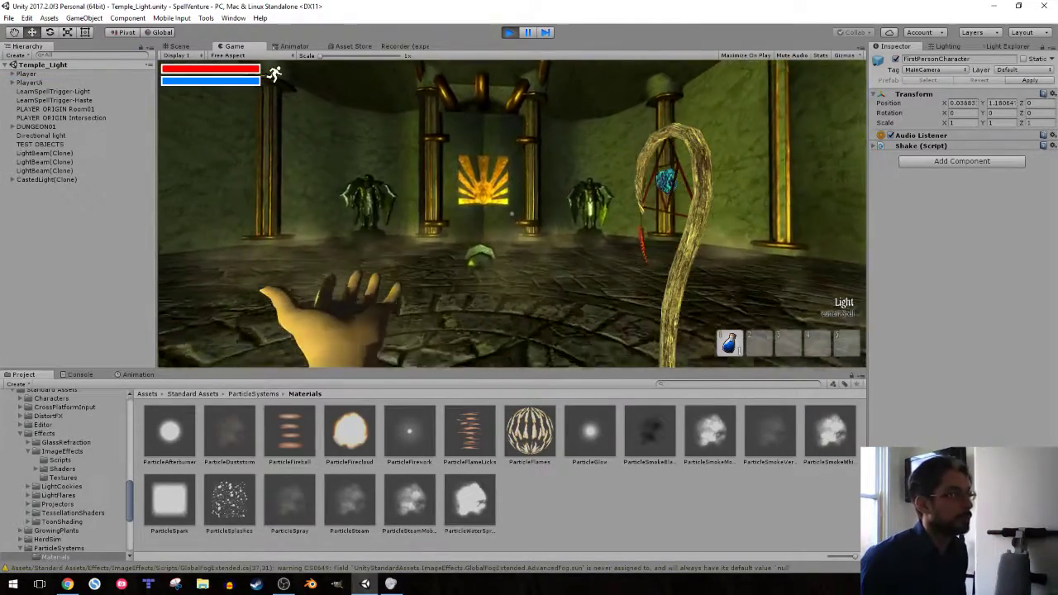
key(shift+w)
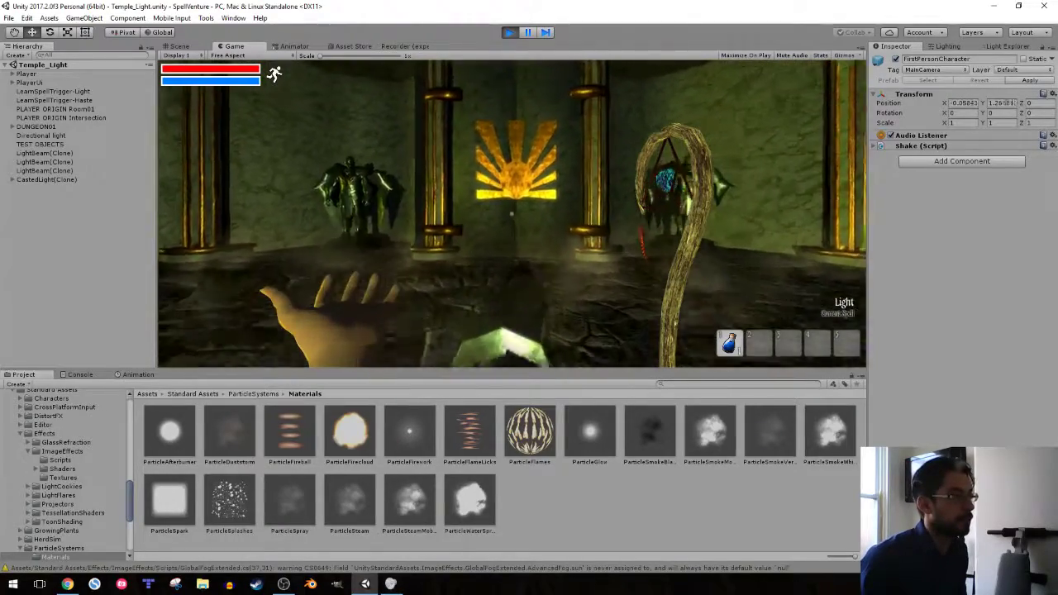
key(s)
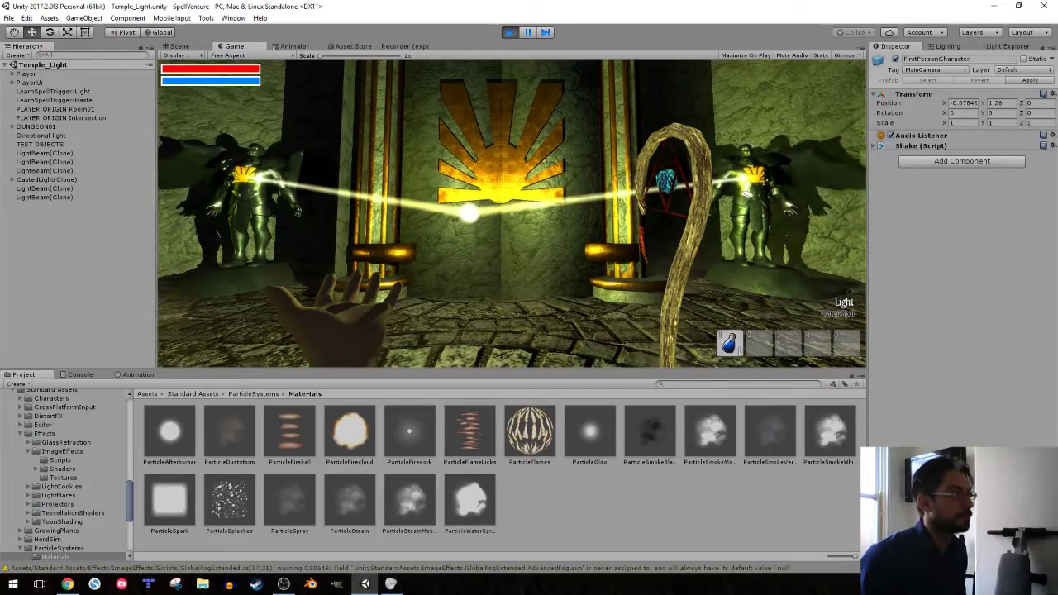
key(shift+w)
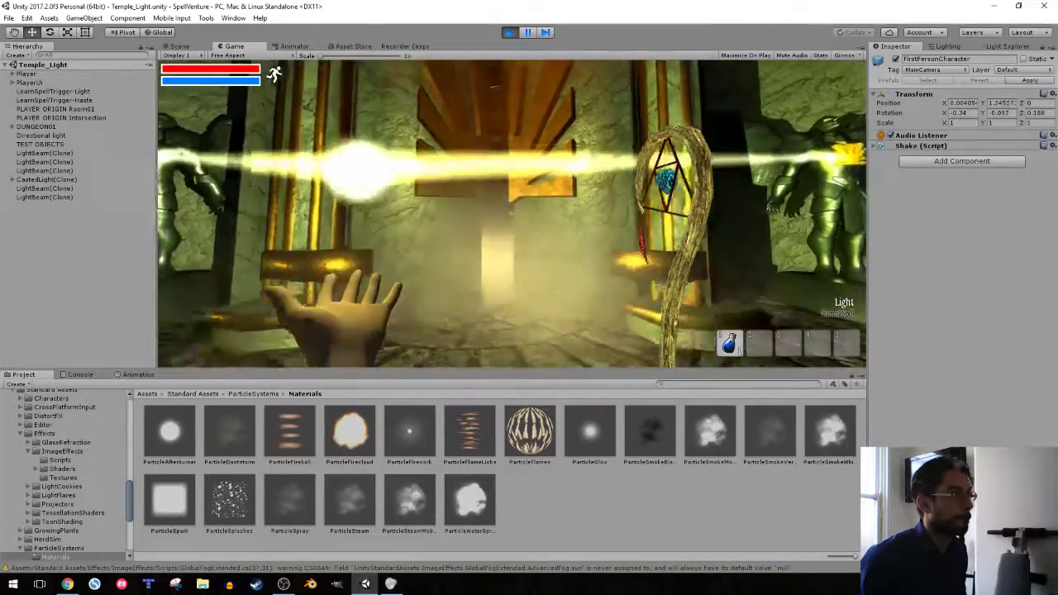
key(shift+w)
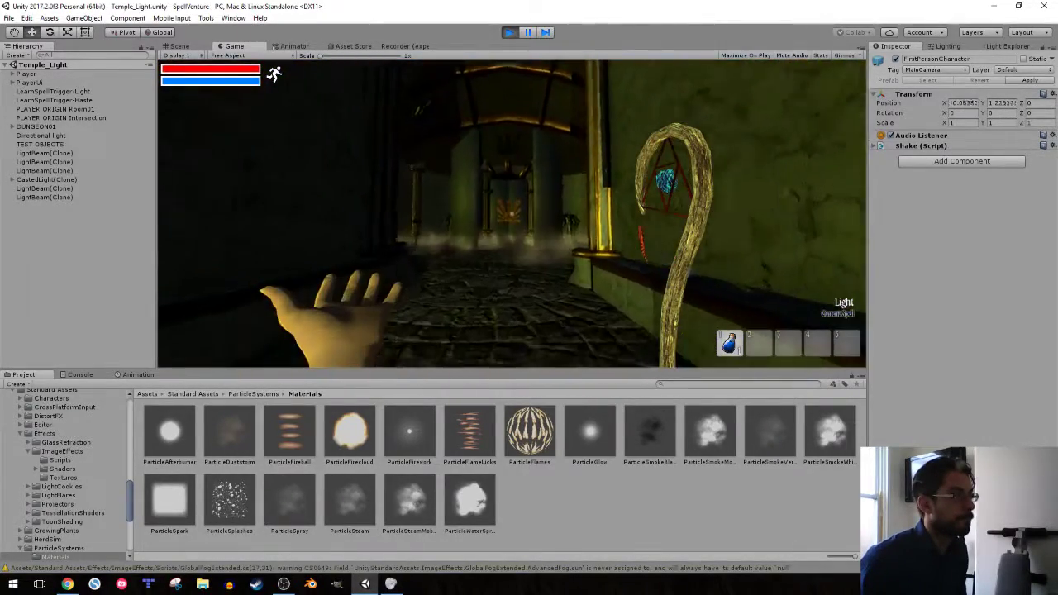
key(e)
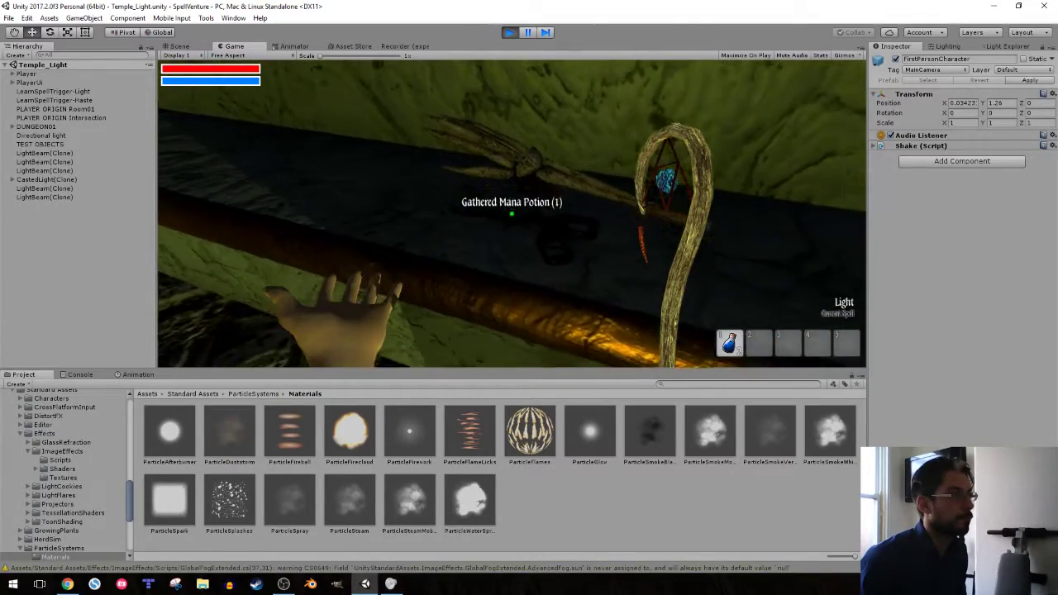
key(shift+w)
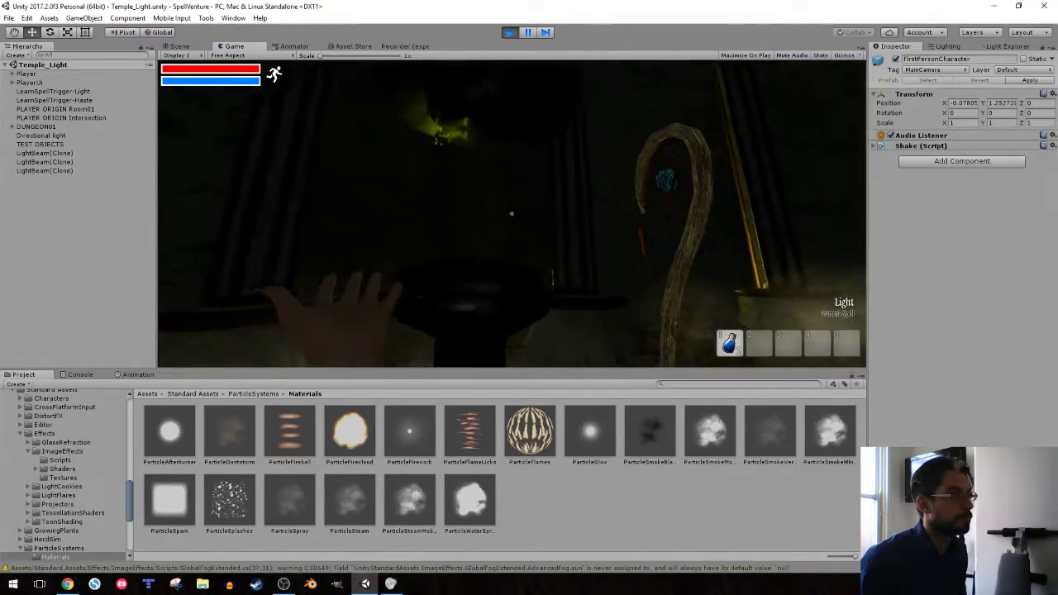
- Cast Light through the pillared hall, beam the winged statue, and head toward the lit corridor
click(511, 214)
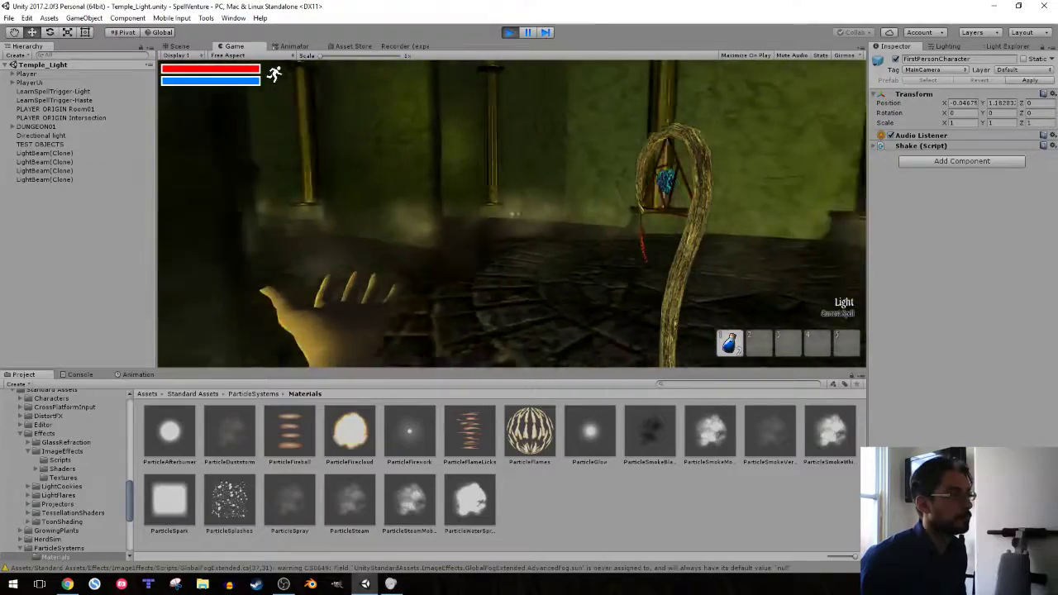
key(w)
key(w)
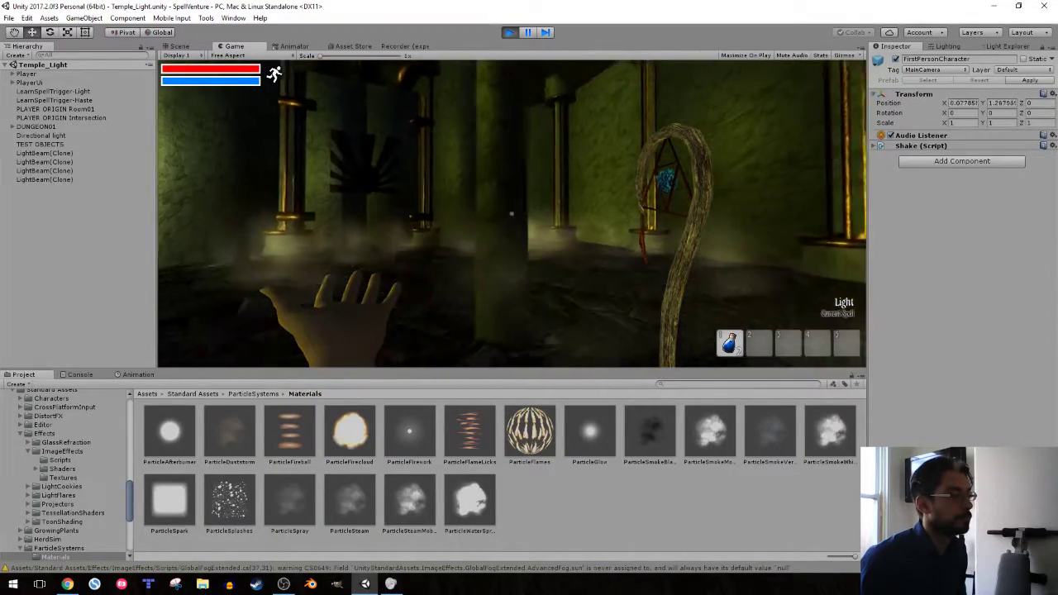
key(w)
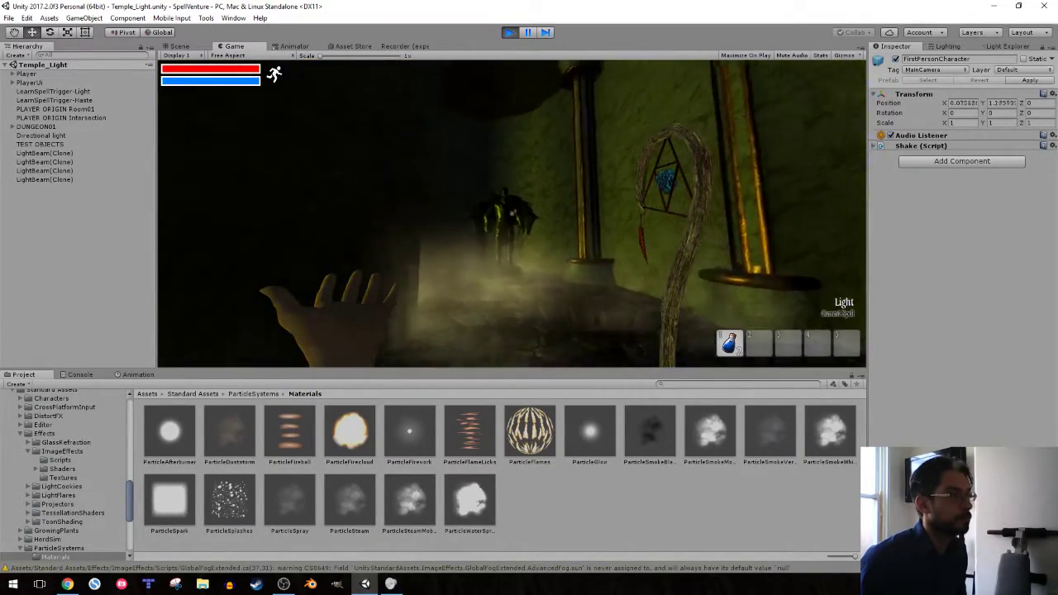
key(w)
click(512, 213)
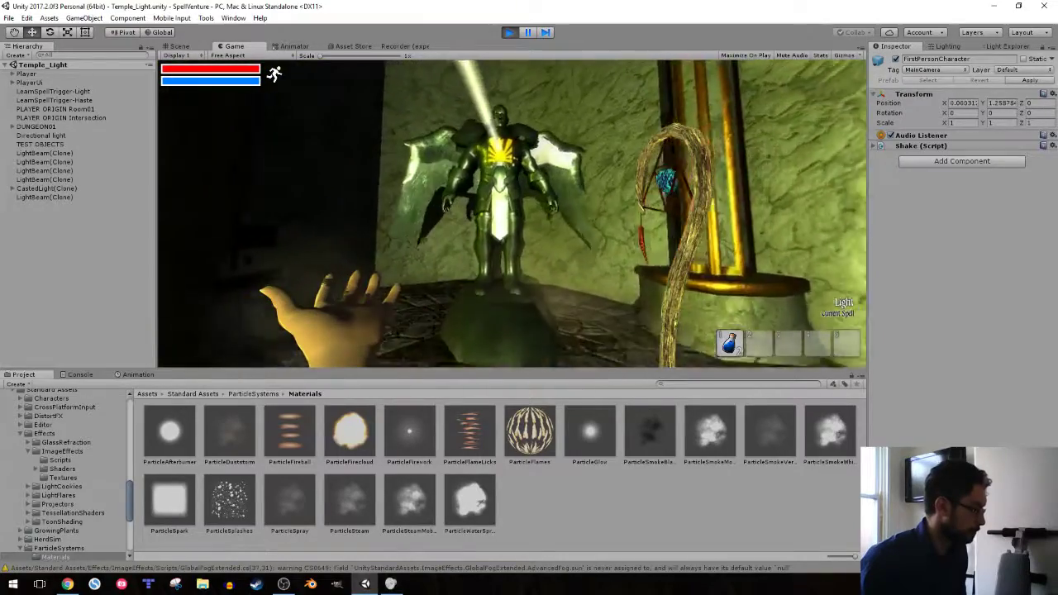
key(w)
key(w)
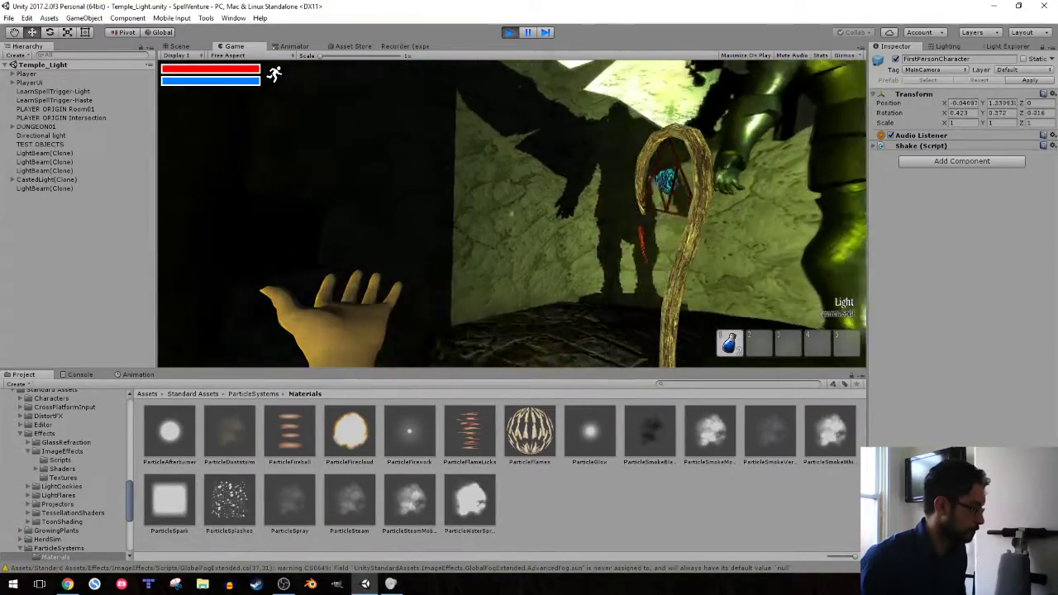
key(w)
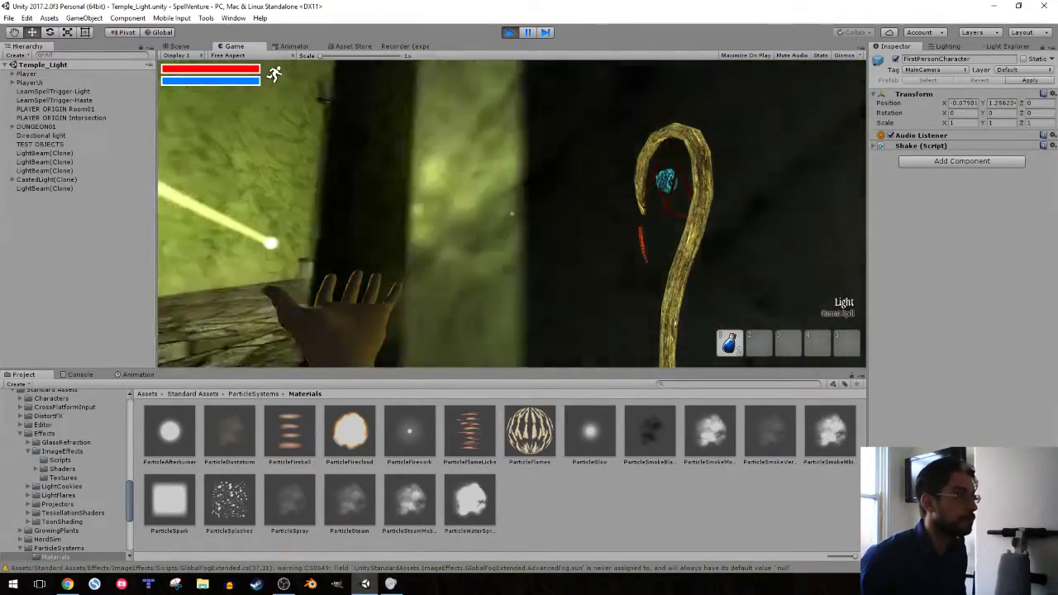
key(w)
key(w)
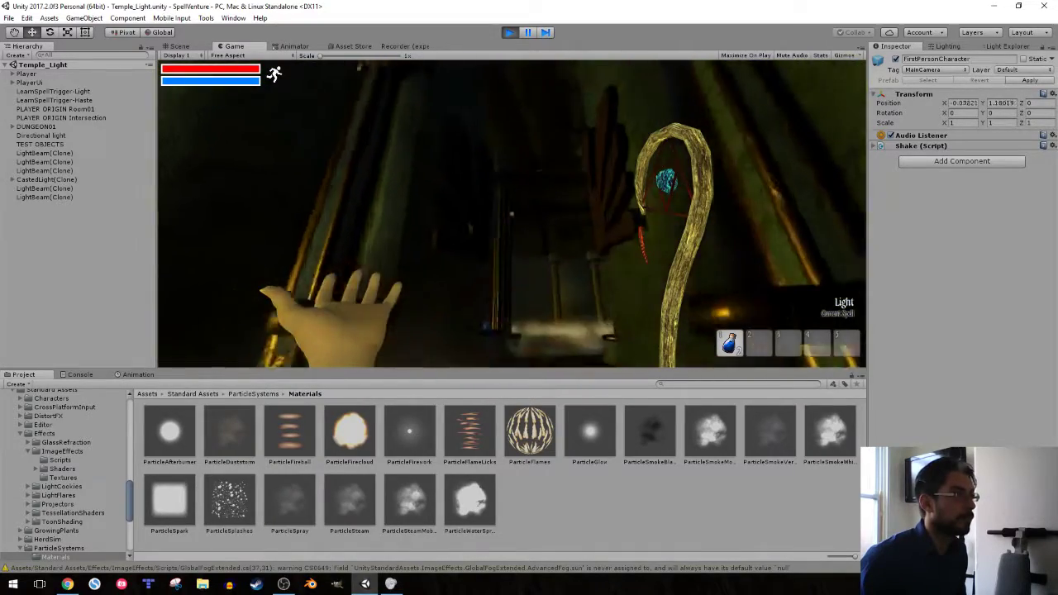
key(w)
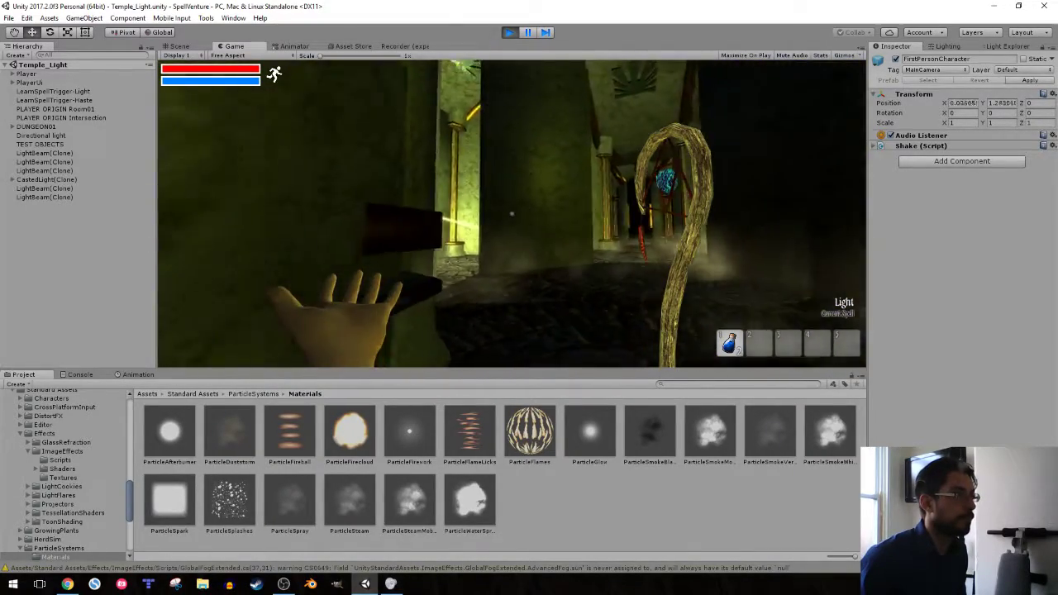
key(w)
key(w)
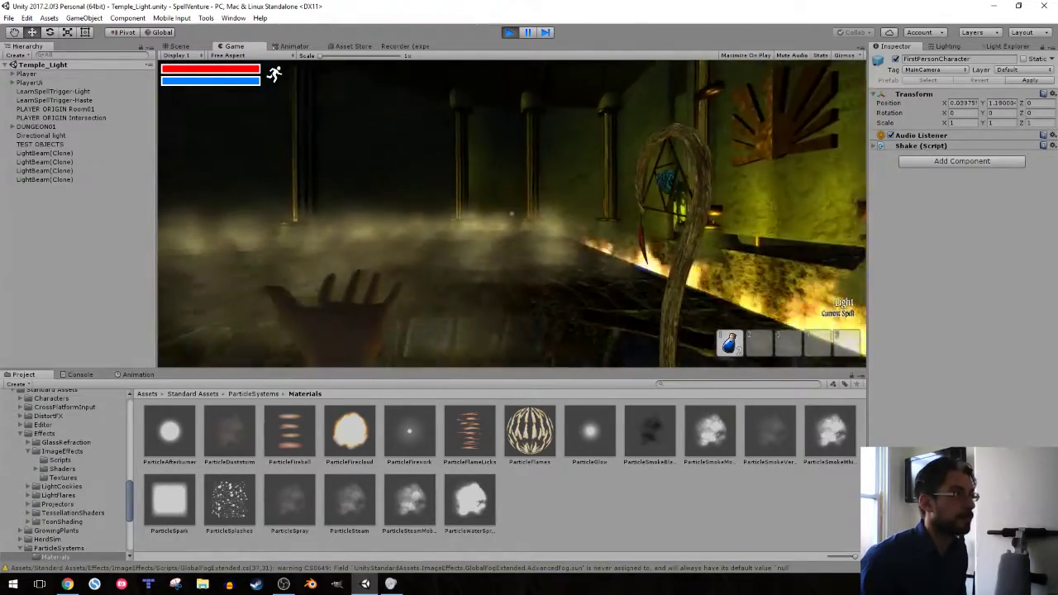
key(w)
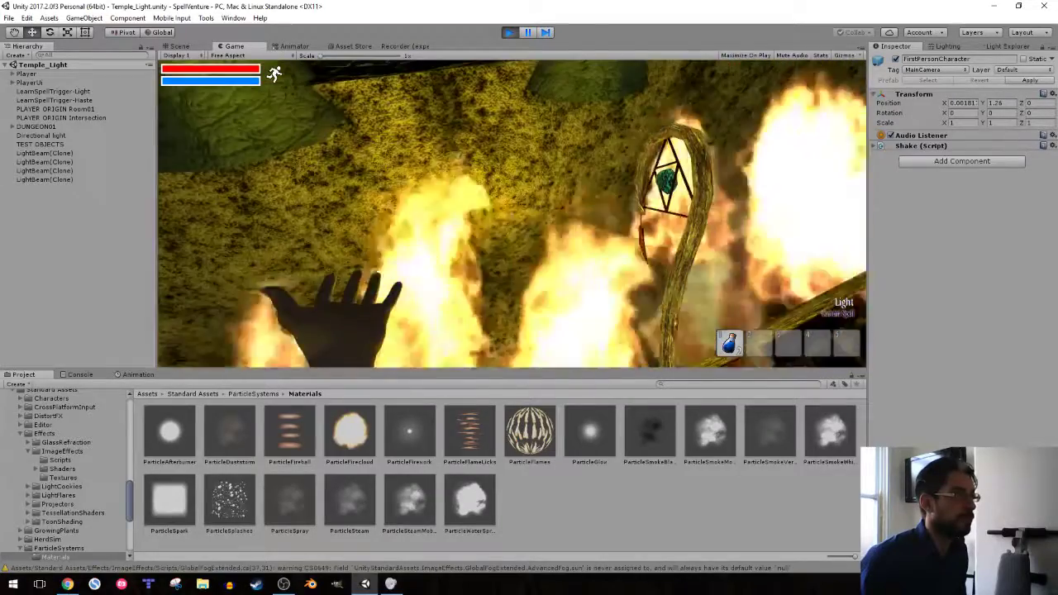
- Pass the fire braziers, collect the ledge mana potion, light the opened emblem doorway, and stop Play mode
key(w)
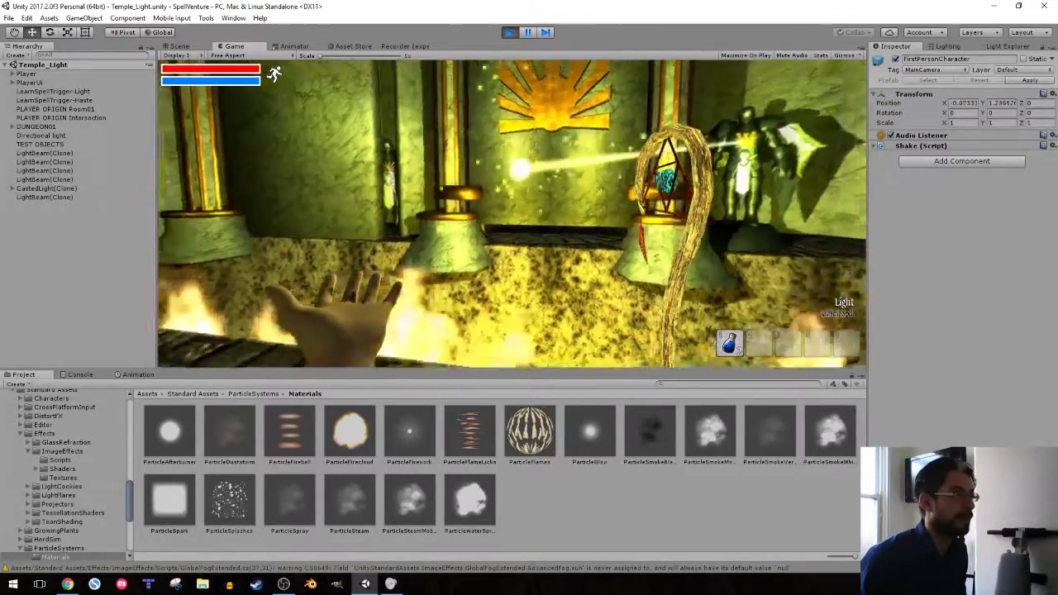
key(w)
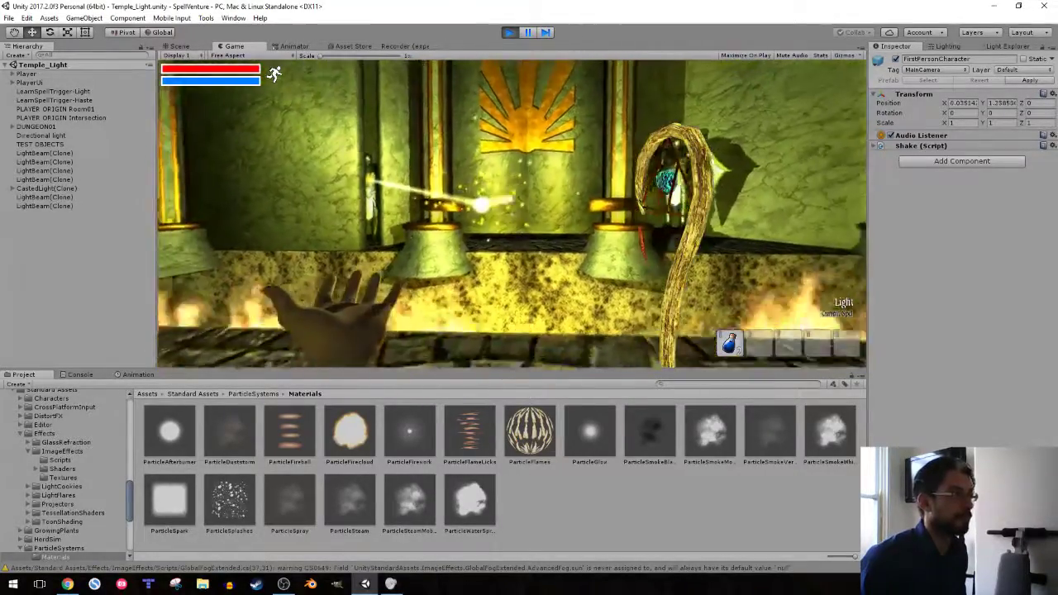
key(s)
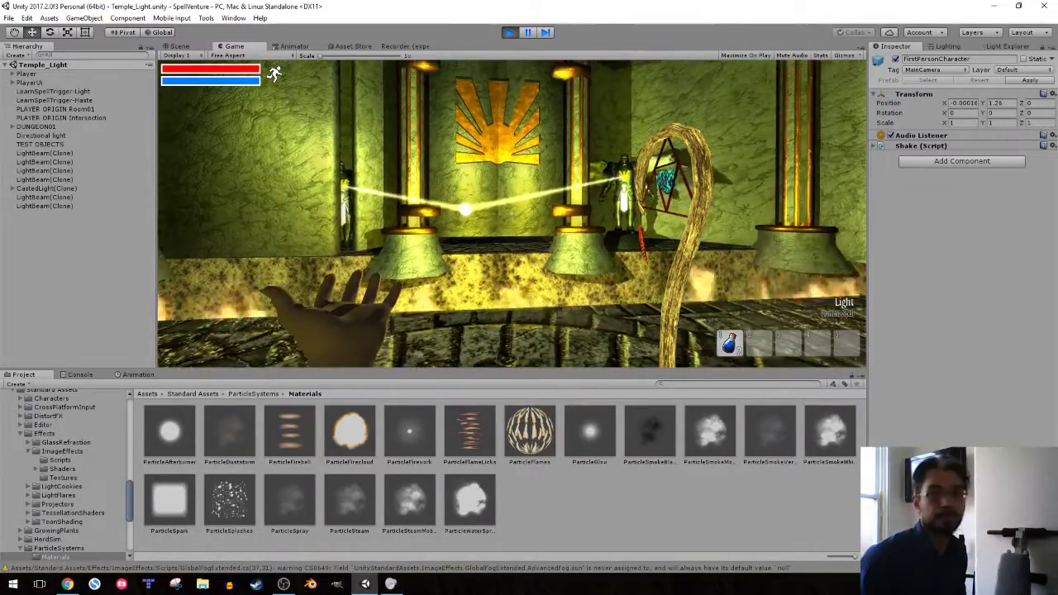
key(w)
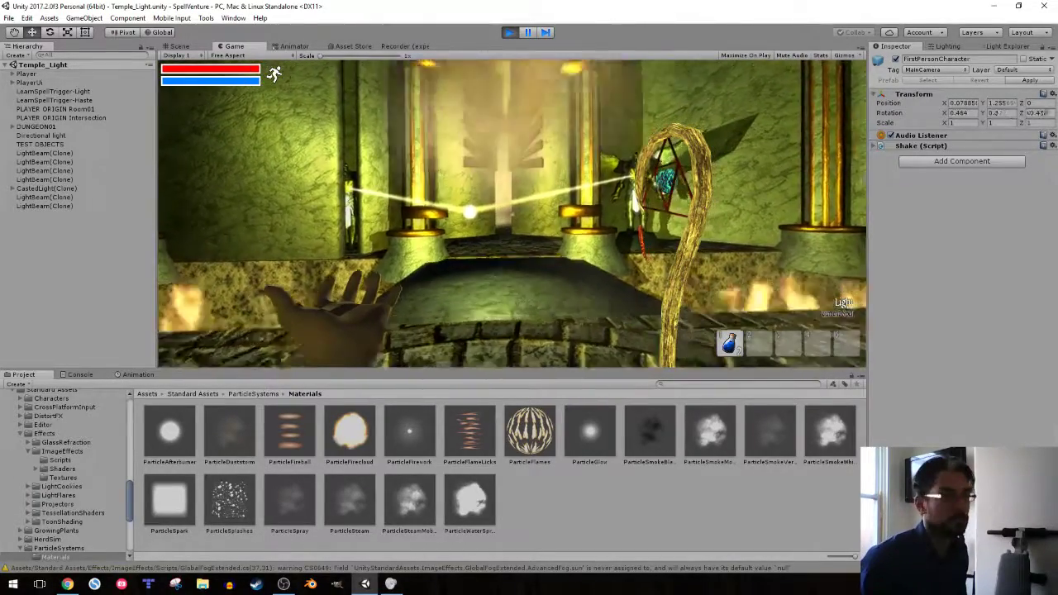
key(w)
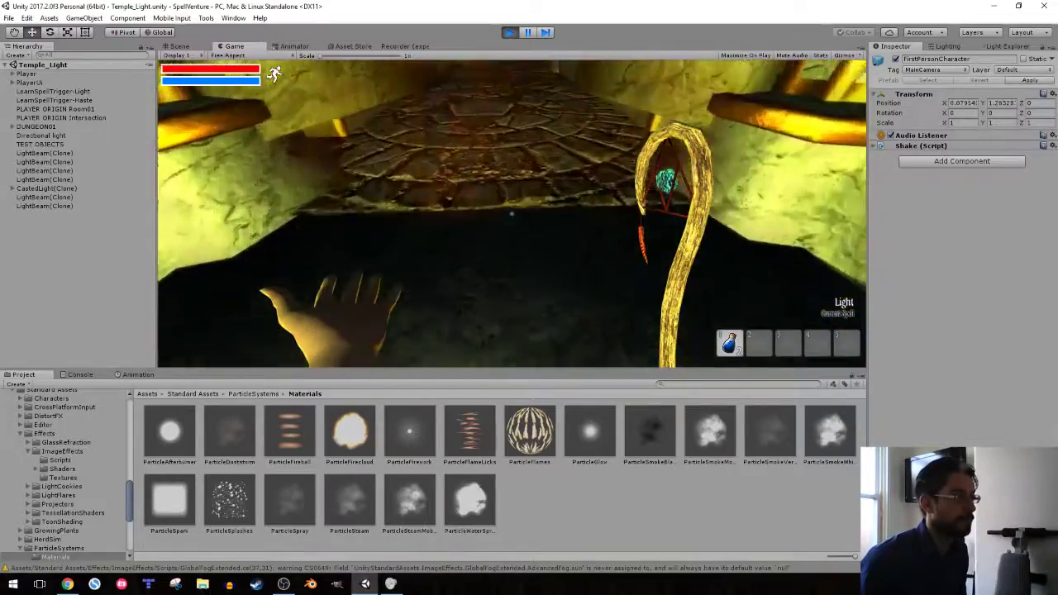
key(w)
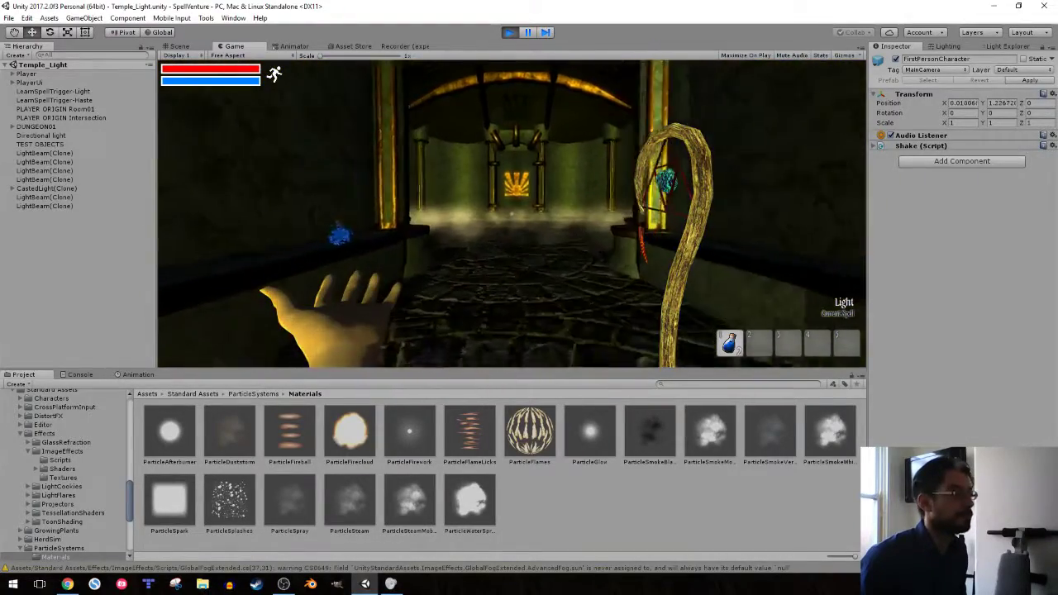
key(e)
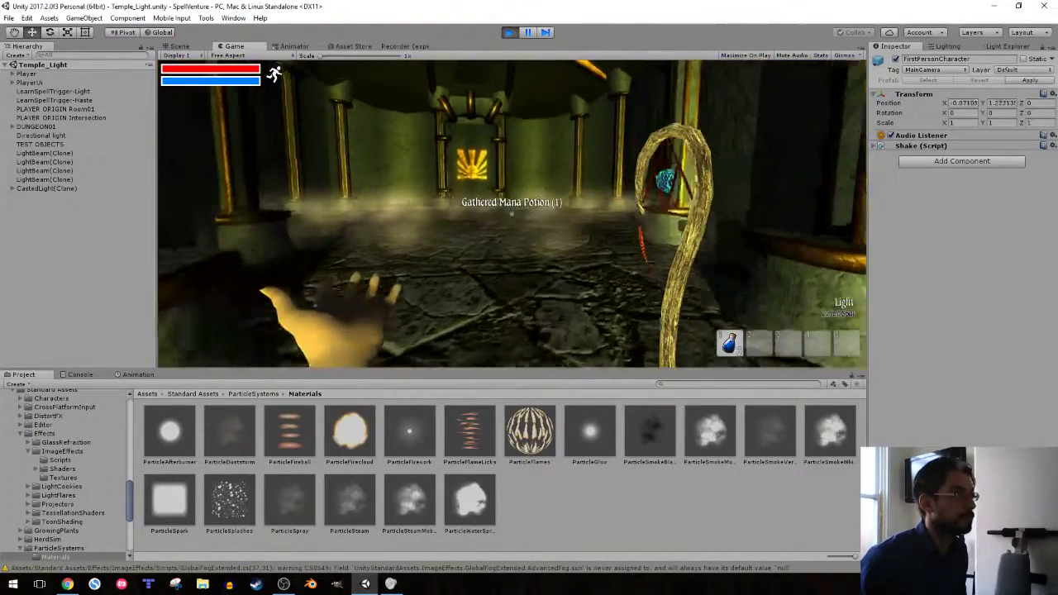
click(511, 213)
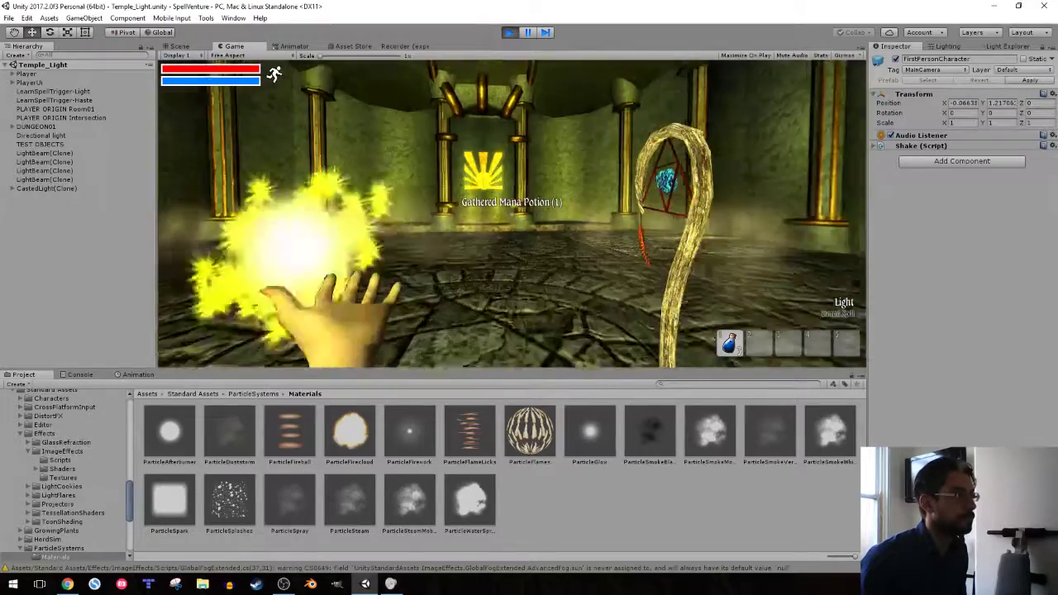
key(w)
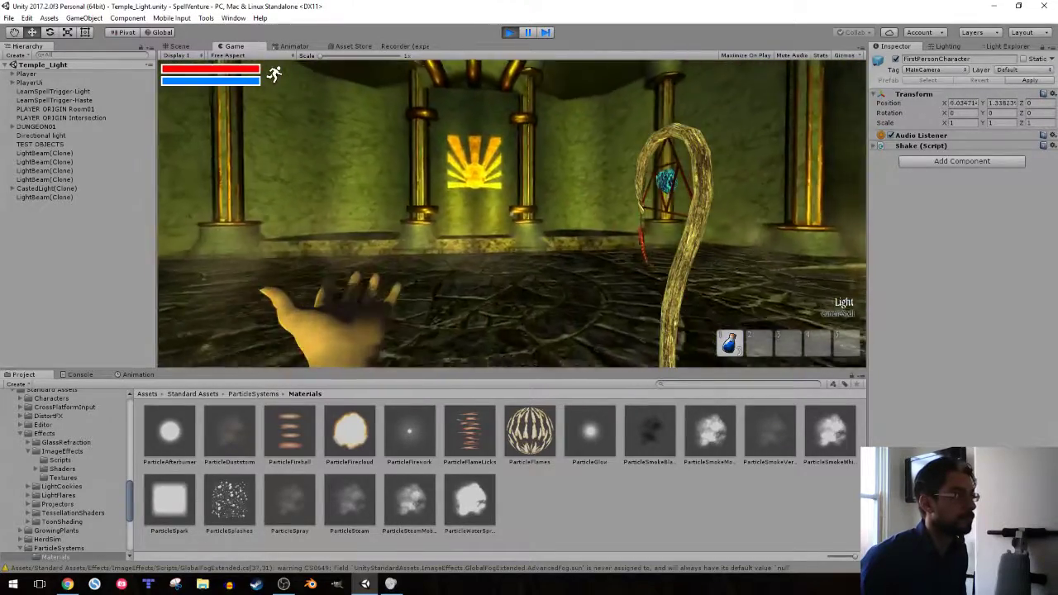
key(w)
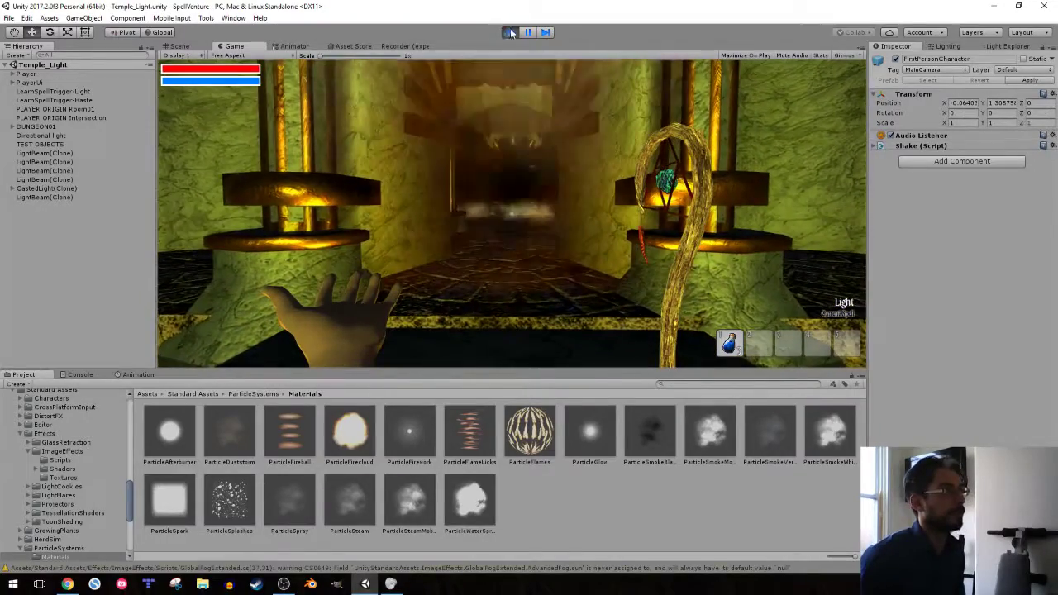
click(509, 32)
- Fly the Scene view through the corridor, frame the character, and centre the sun-emblem door
mouse_move(425, 225)
right_down()
mouse_move(386, 290)
mouse_move(448, 121)
mouse_move(209, 211)
right_up()
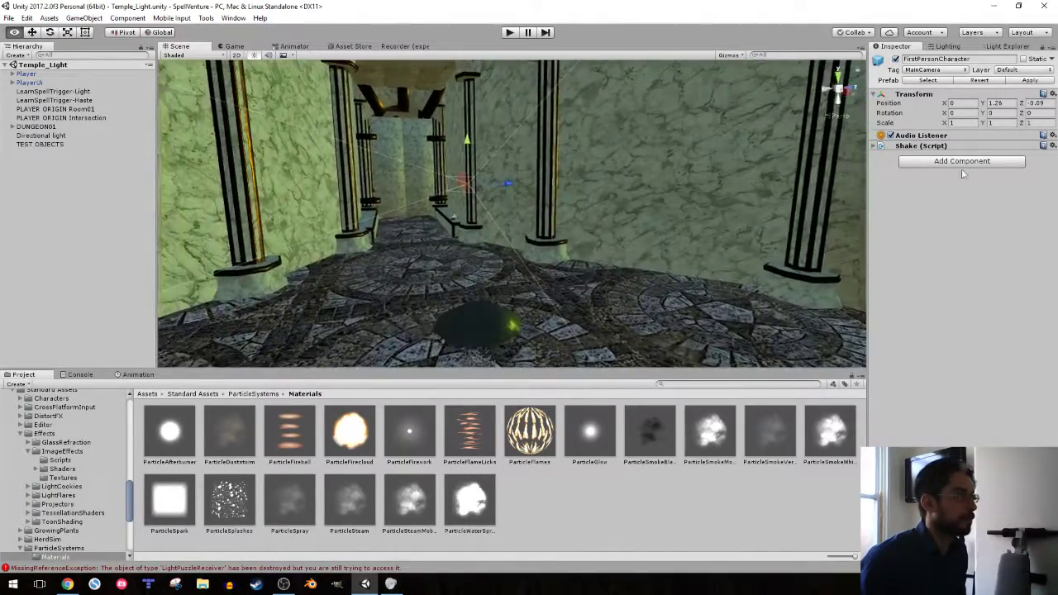
right_drag(209, 211, 406, 210)
key(f)
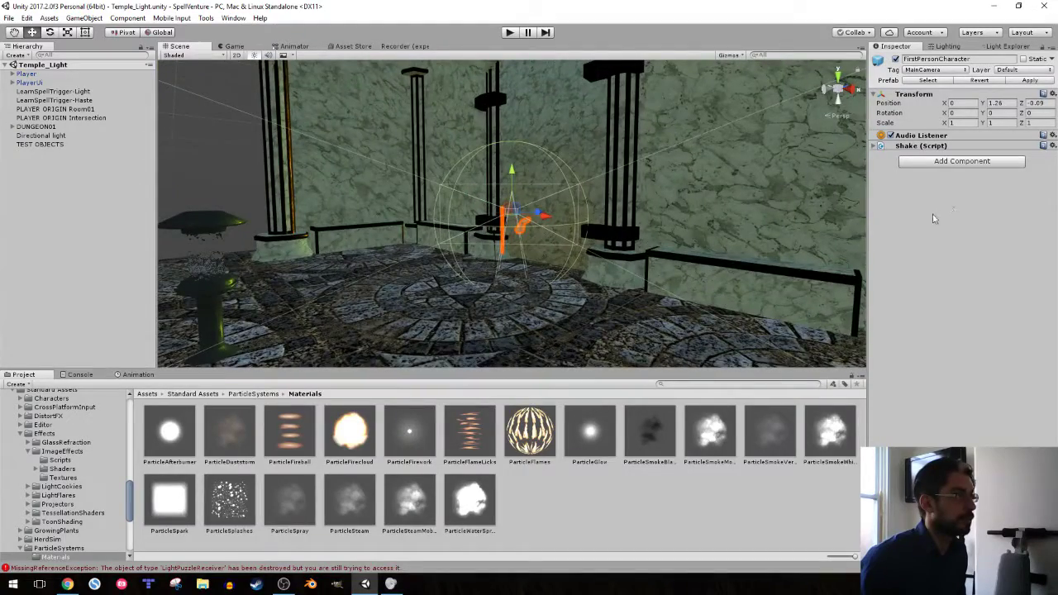
mouse_move(932, 218)
right_down()
mouse_move(952, 231)
mouse_move(919, 217)
right_up()
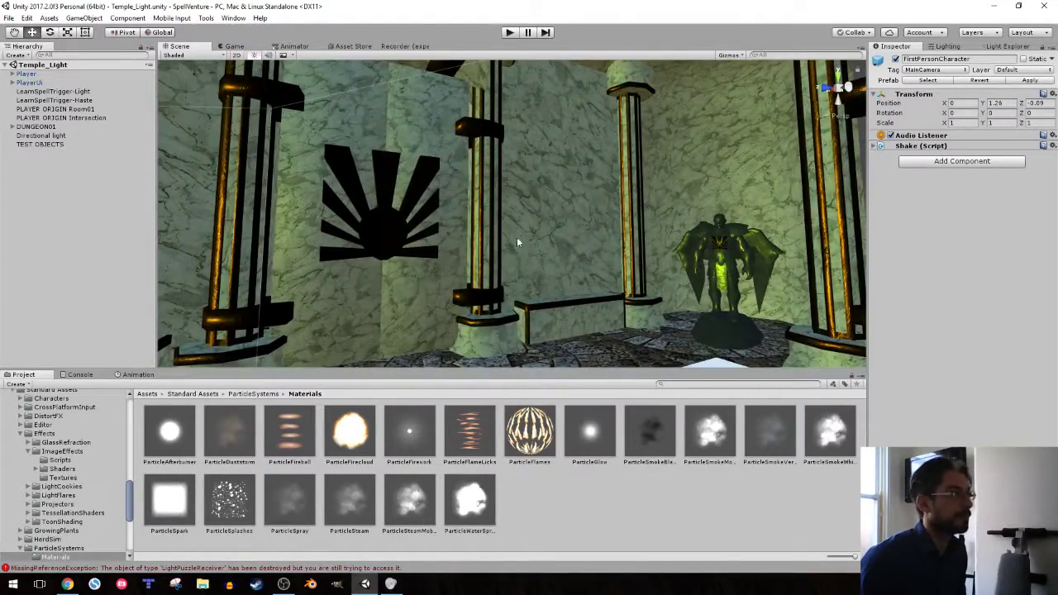
right_drag(516, 240, 571, 152)
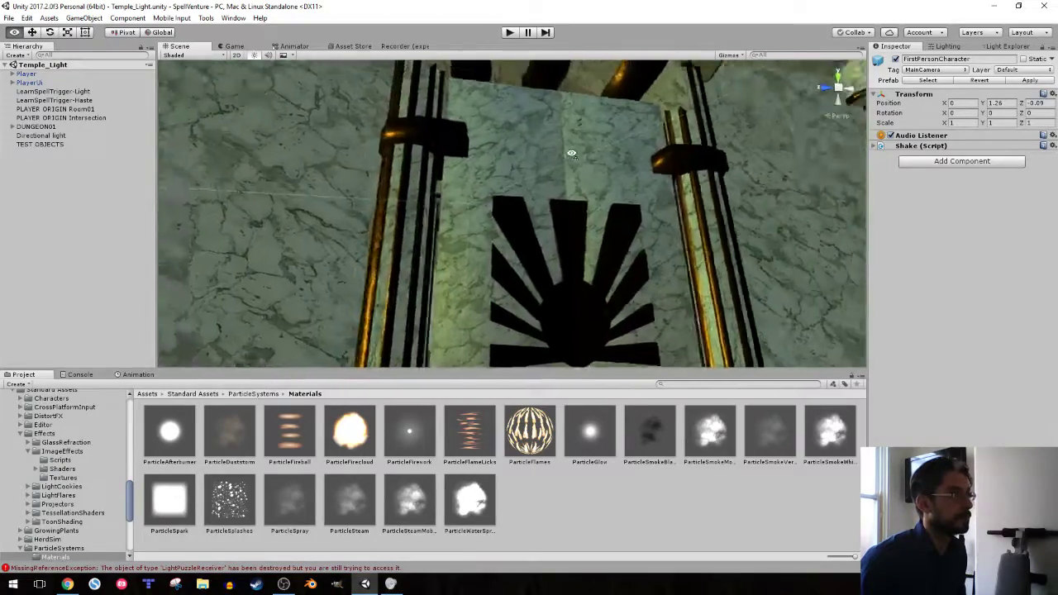
right_drag(571, 153, 265, 165)
- Inspect Intersection's Doors group and Door_MASTER with its KeyOfLight_Frame, then collapse them
click(183, 222)
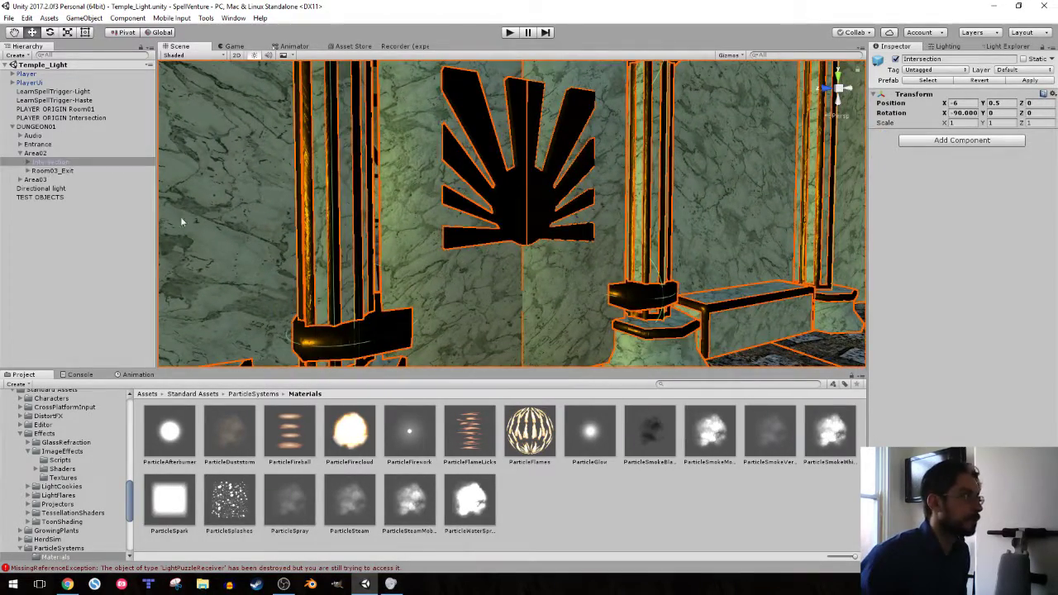
click(25, 163)
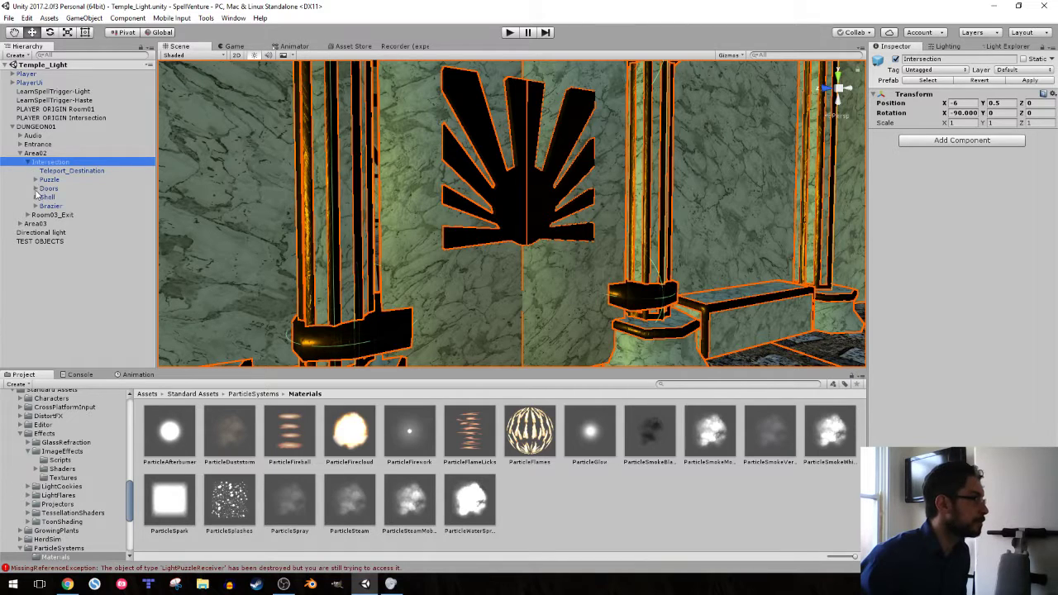
click(35, 189)
click(57, 198)
click(43, 198)
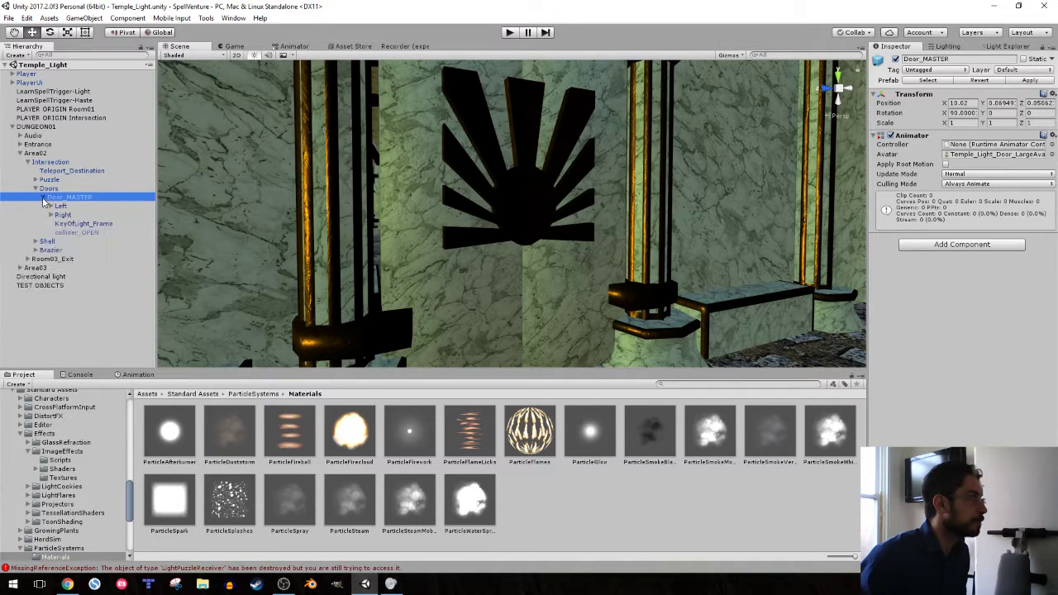
key(Down)
key(Down)
key(Down)
click(43, 197)
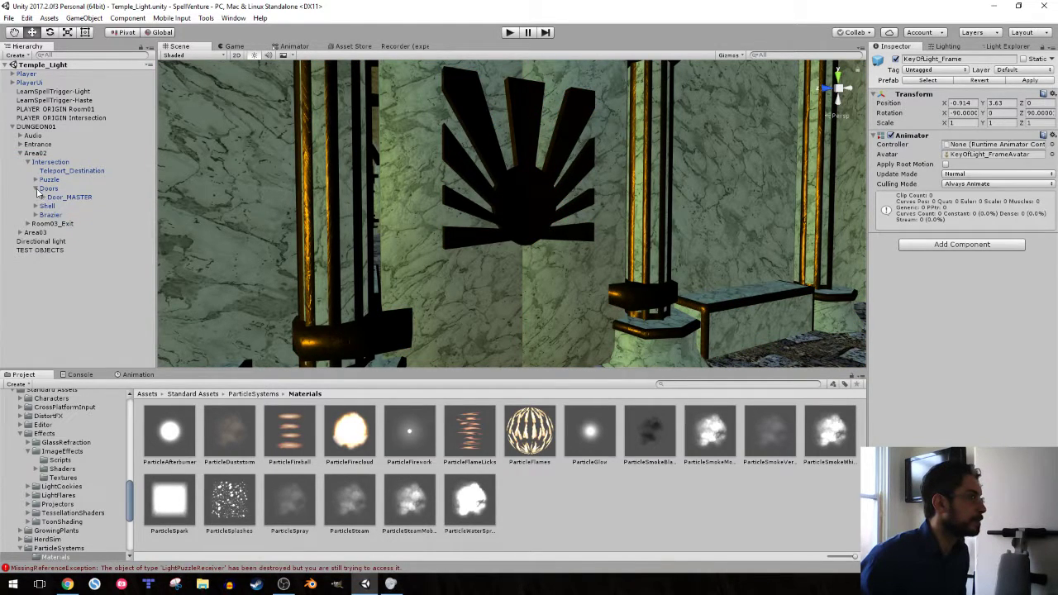
click(36, 188)
- Expand Puzzle, select Door_OPEN to view its trigger components, and check the Console
click(38, 180)
click(36, 180)
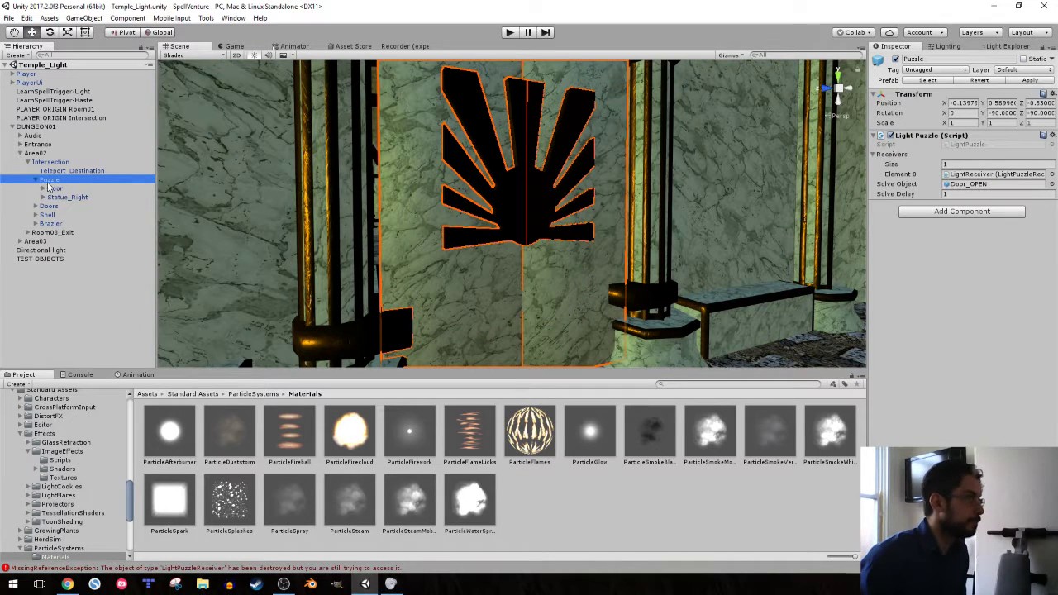
click(990, 185)
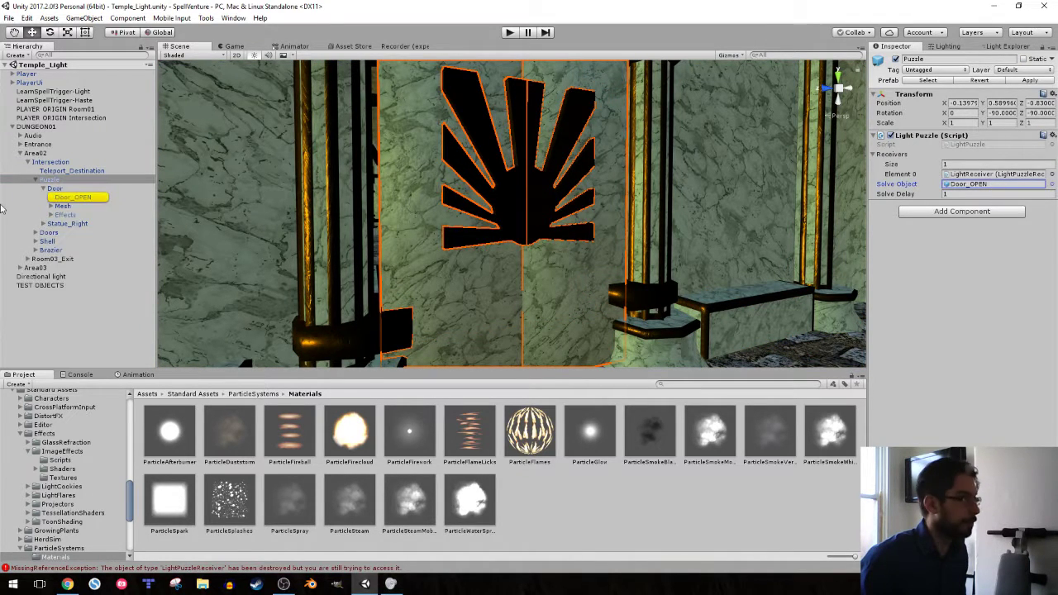
click(74, 197)
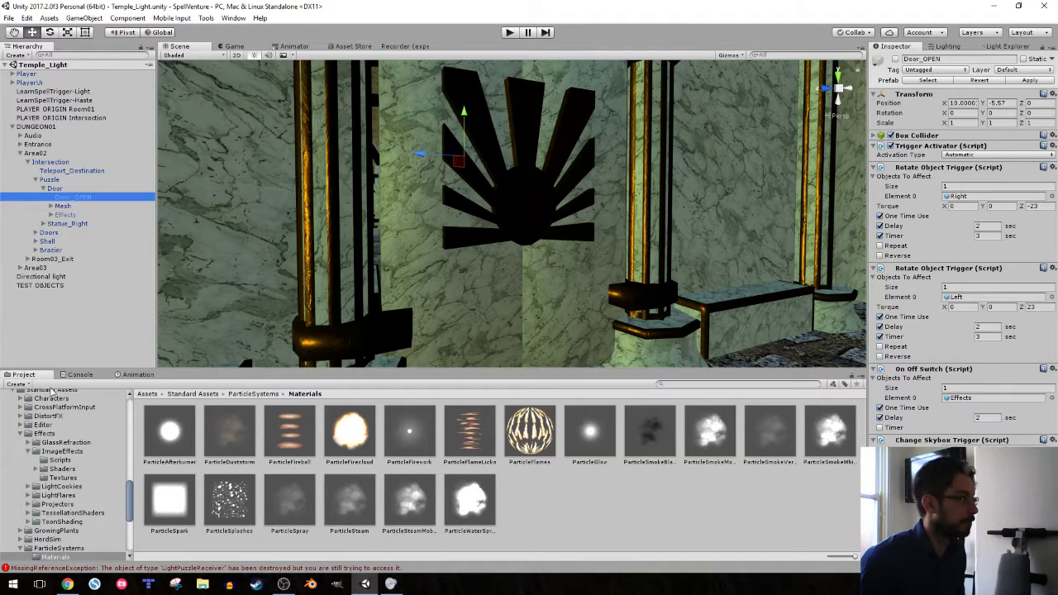
click(78, 375)
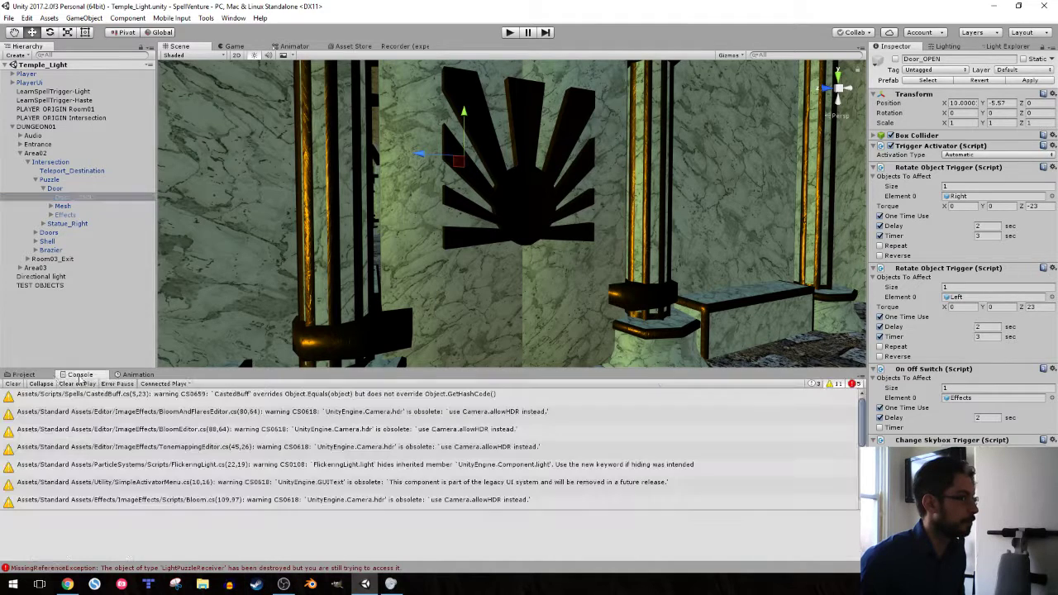
click(23, 375)
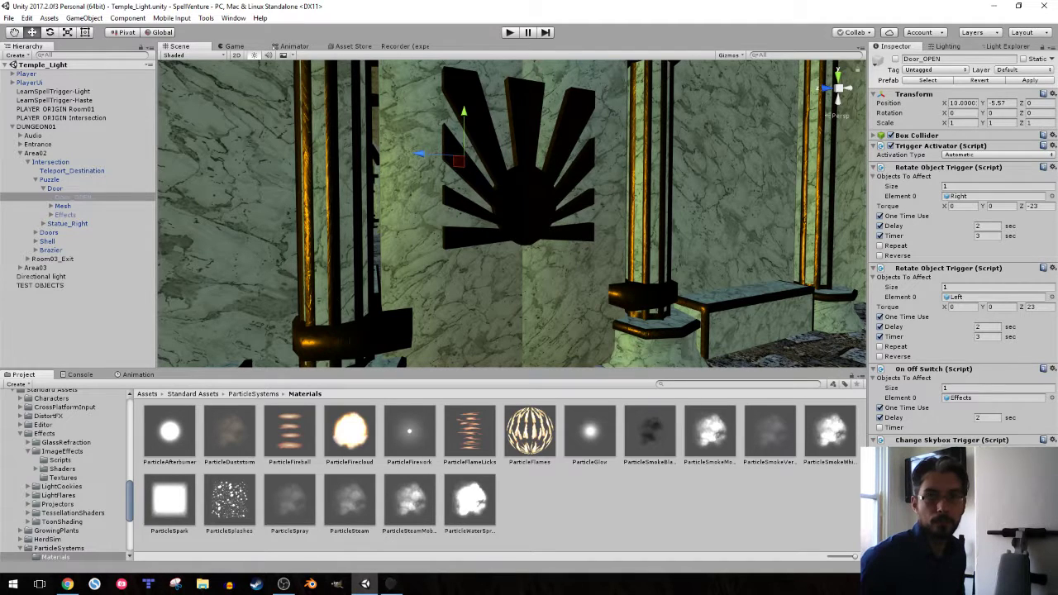
- Collapse the ImageEffects, Effects, ParticleSystems and Sky FX Pack folders, then maximize Audacity
click(67, 583)
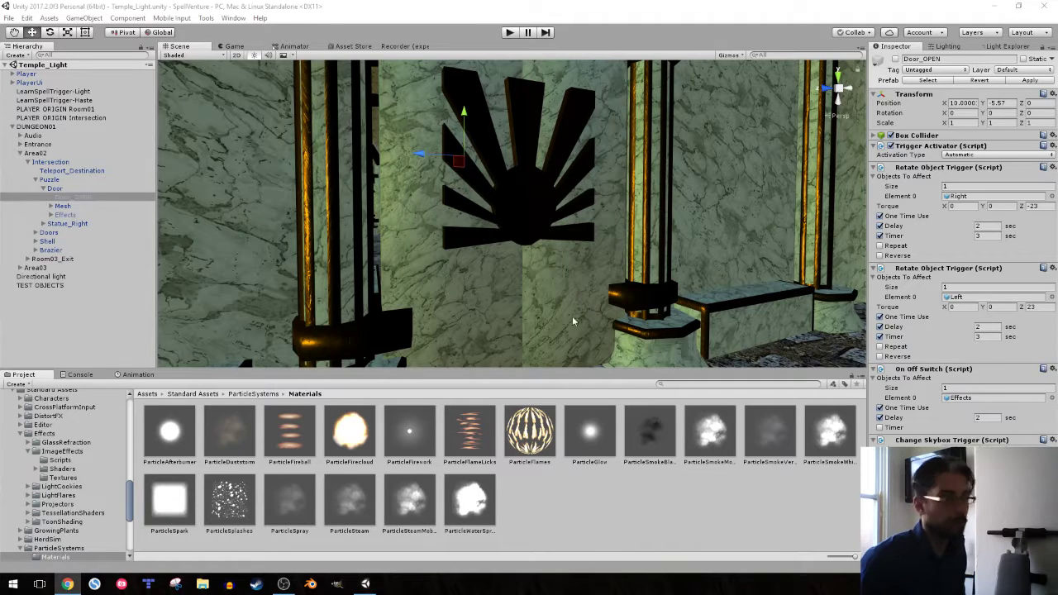
click(257, 10)
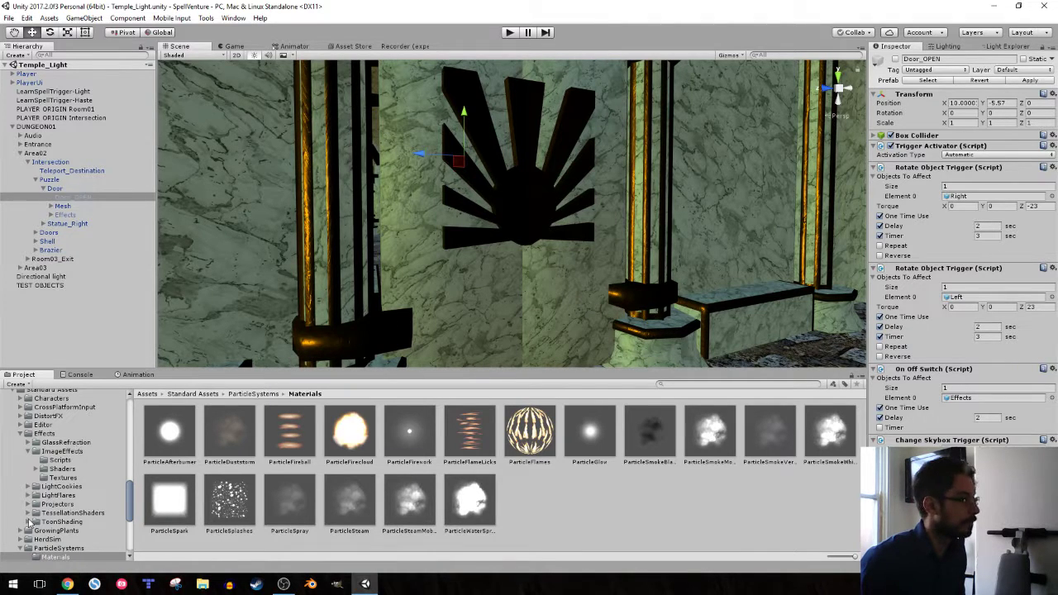
click(28, 451)
click(20, 433)
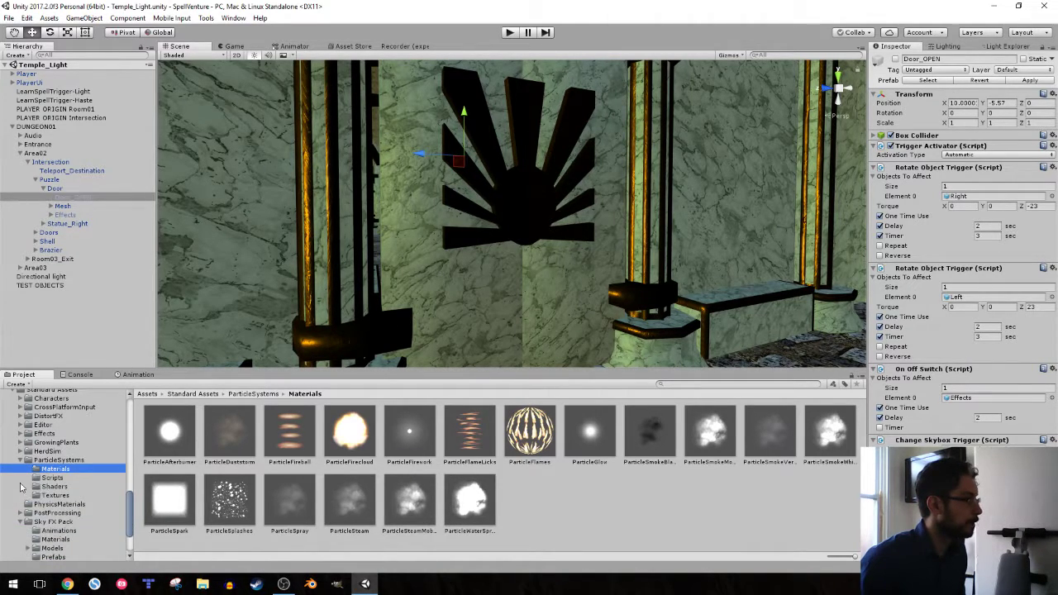
click(22, 460)
click(22, 486)
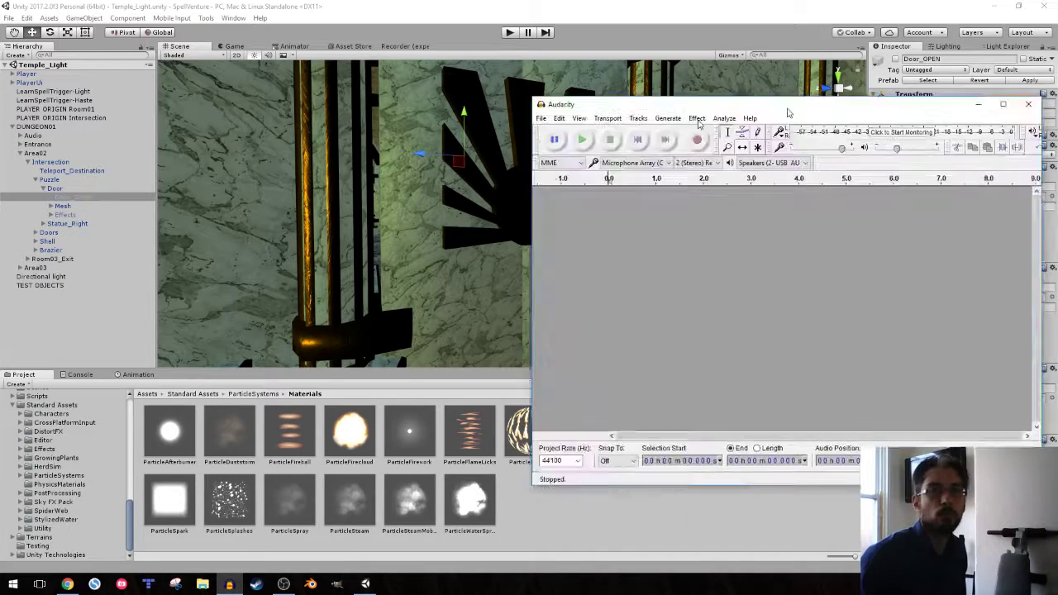
double_click(787, 112)
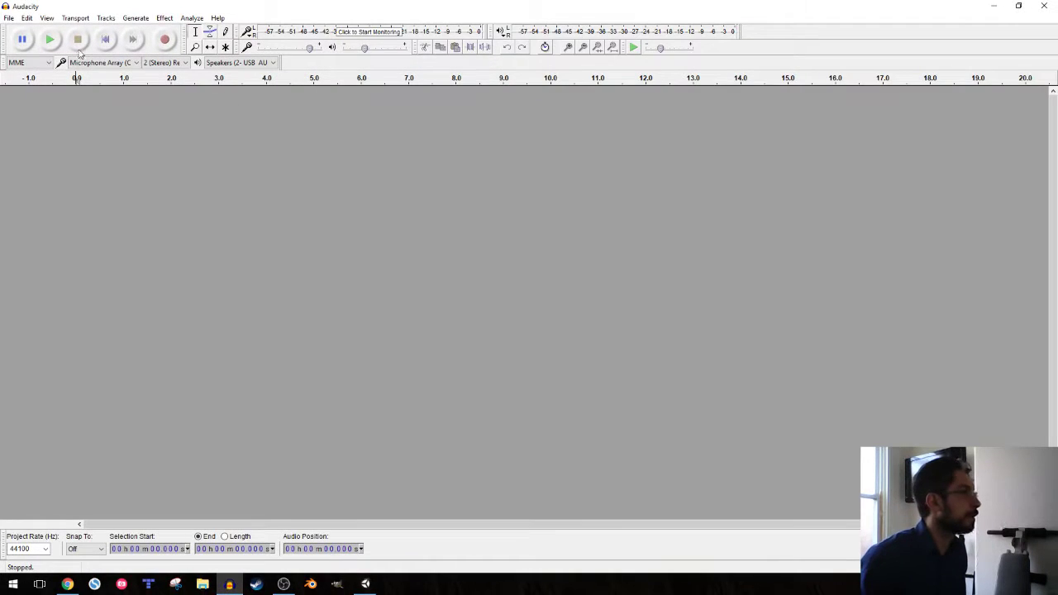
- Open wind_3 from the SFX folder in Audacity, dismissing the import warning
click(9, 18)
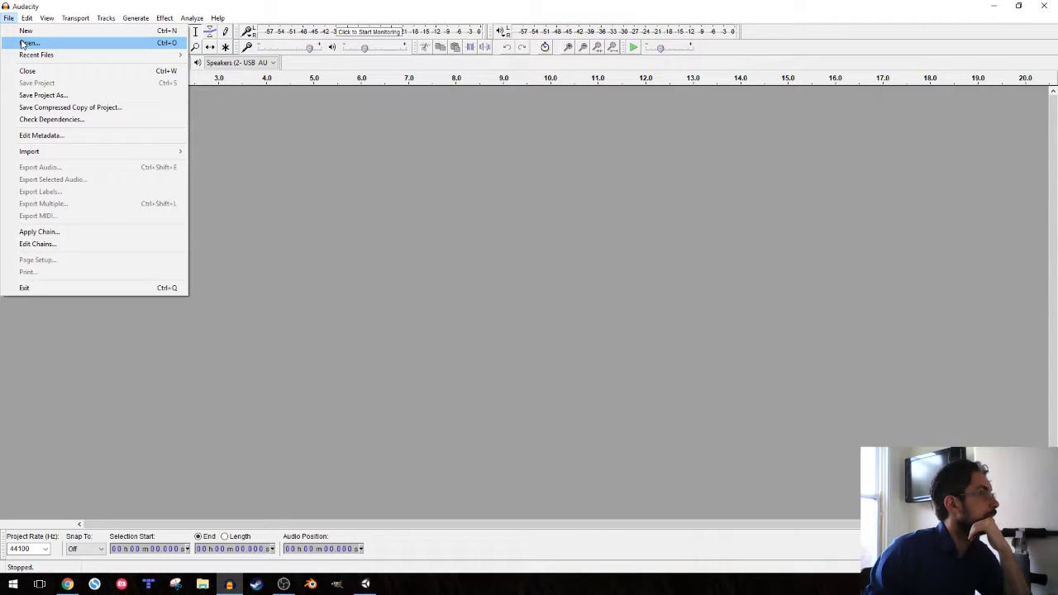
mouse_move(29, 55)
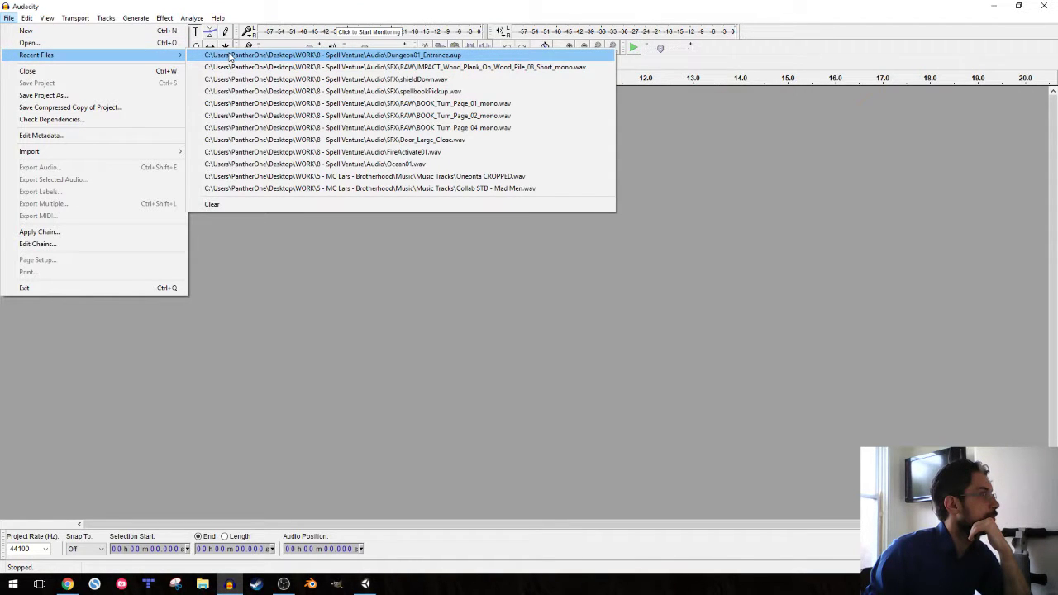
click(33, 43)
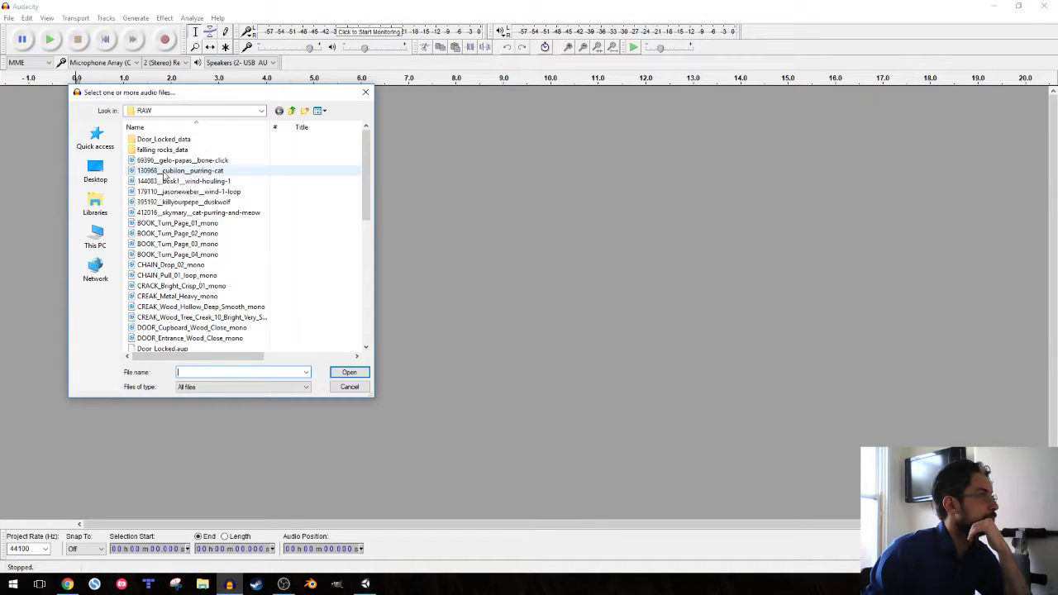
click(291, 111)
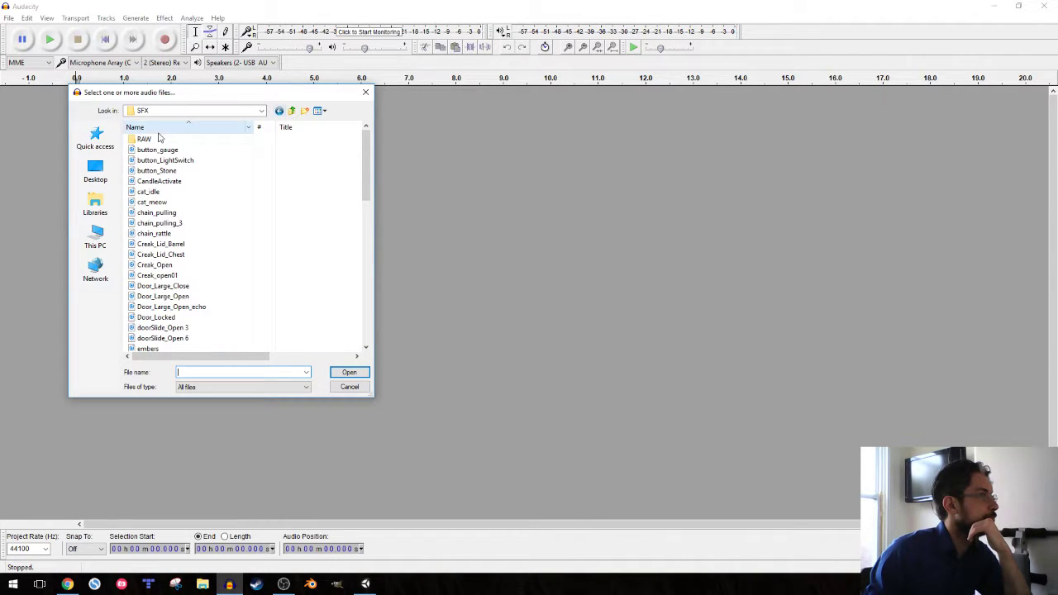
scroll(157, 215, down, 5)
scroll(157, 219, down, 5)
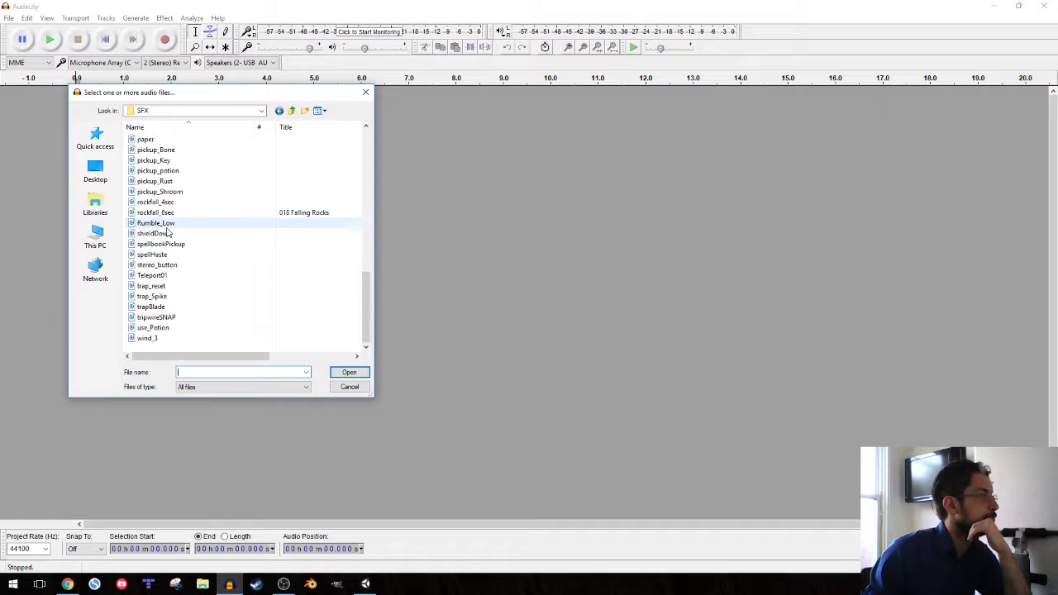
double_click(147, 339)
click(578, 372)
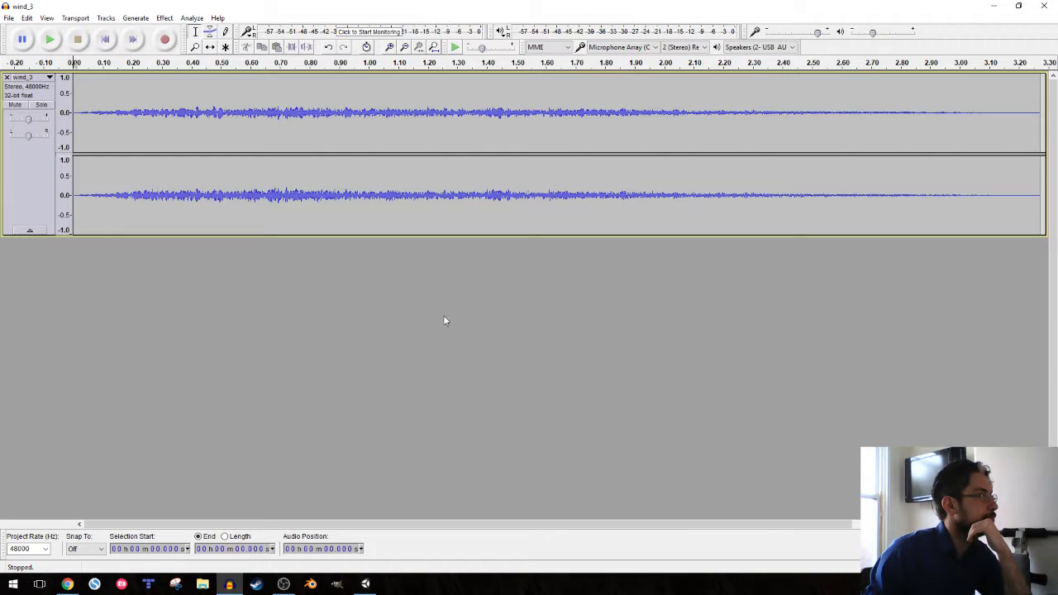
- Select the whole wind_3 clip and amplify it to a -0.0 dB new peak
click(300, 207)
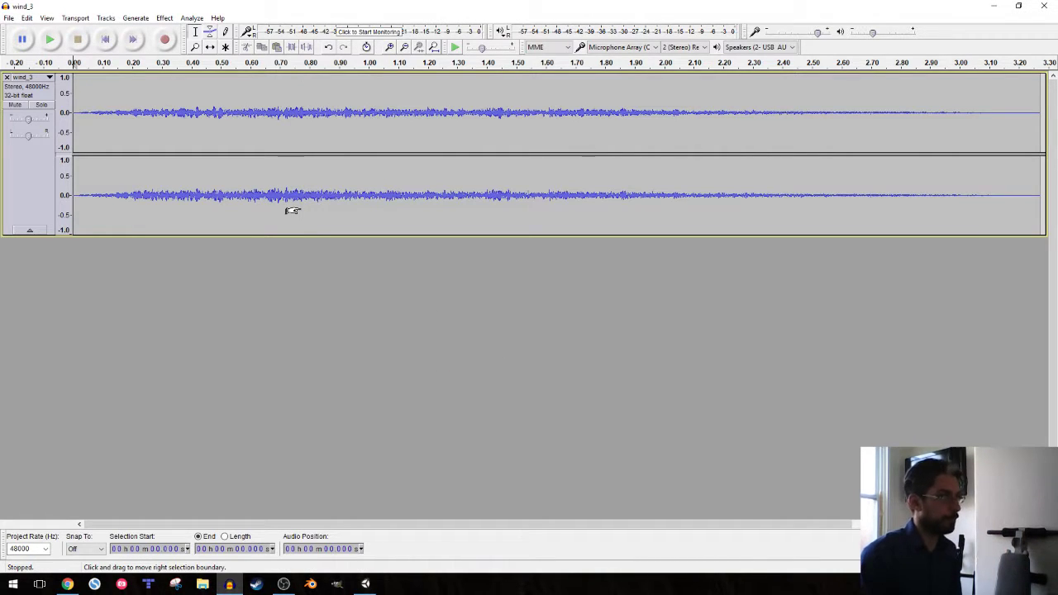
key(ctrl+a)
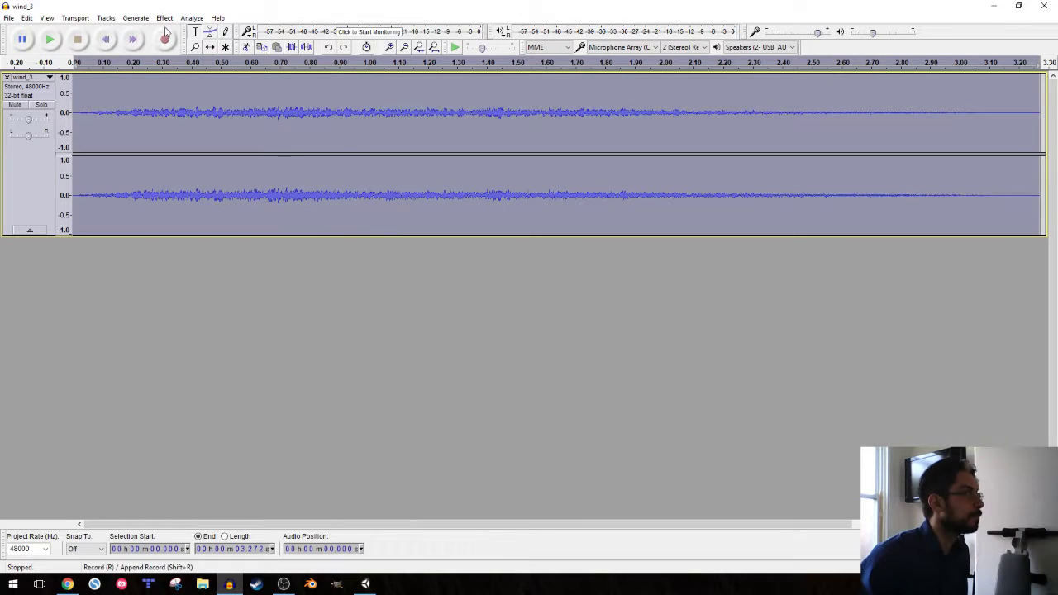
click(166, 19)
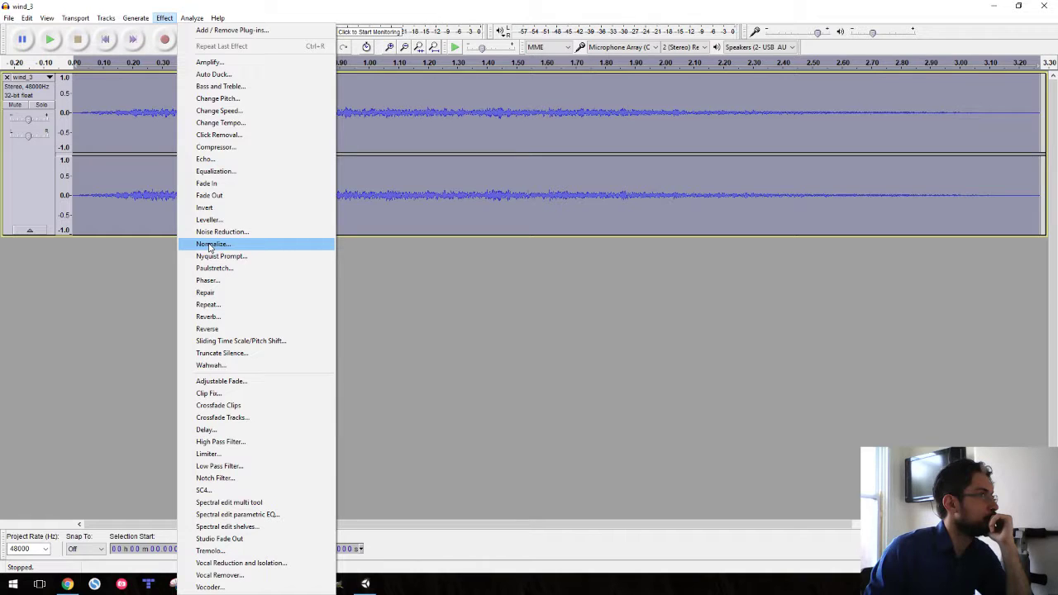
click(208, 63)
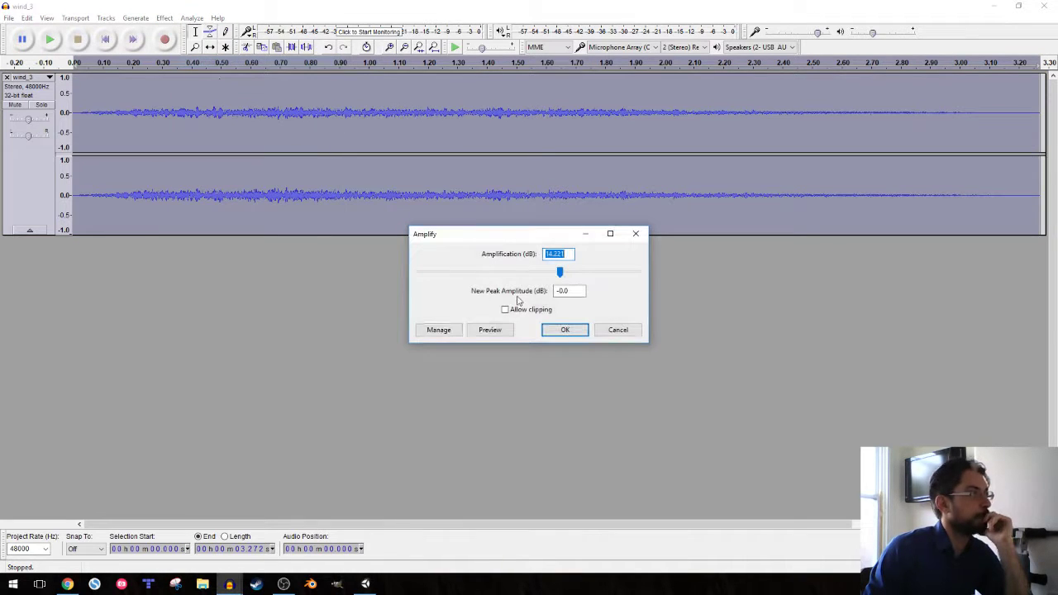
click(565, 331)
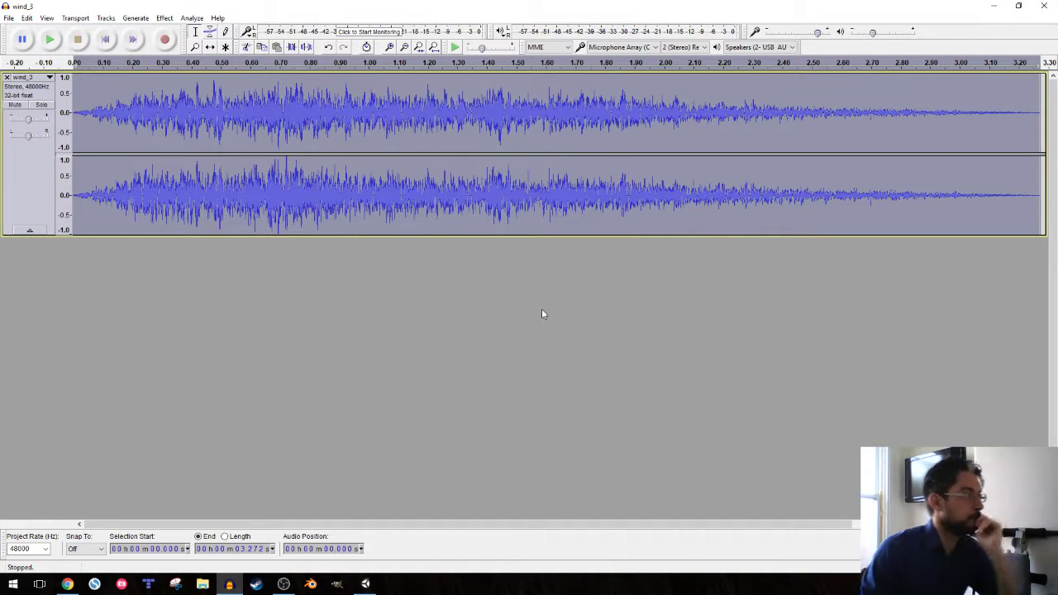
- Play the amplified and original versions to compare, keeping the amplification
key(space)
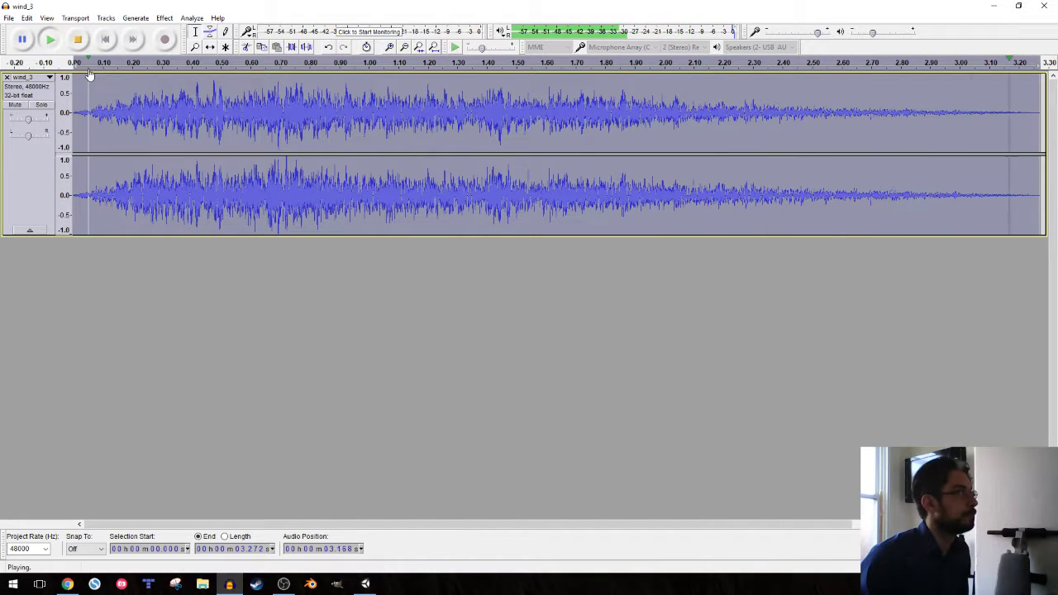
key(ctrl+z)
key(space)
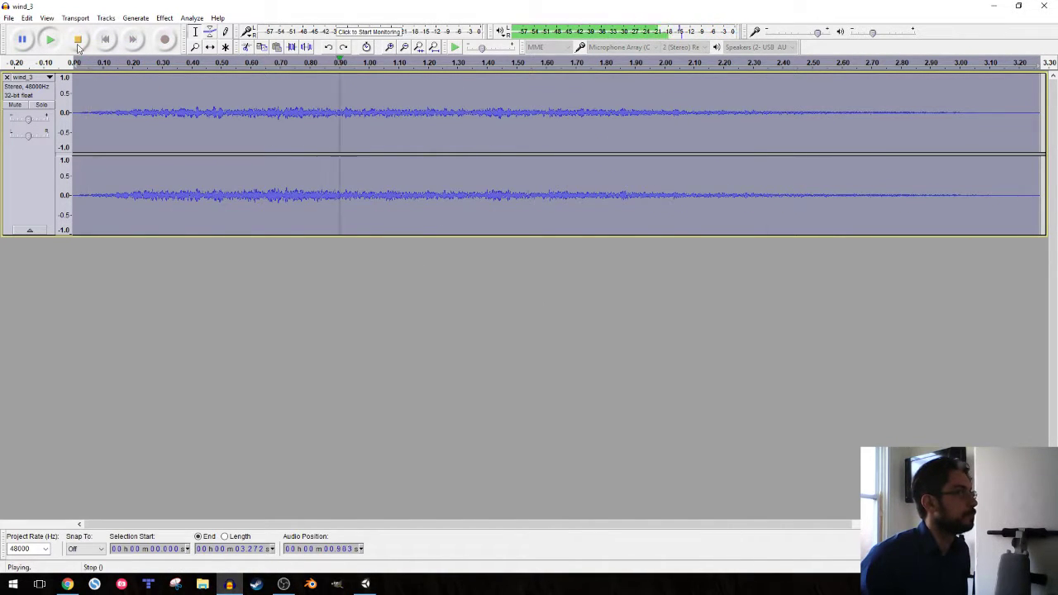
key(space)
key(ctrl+y)
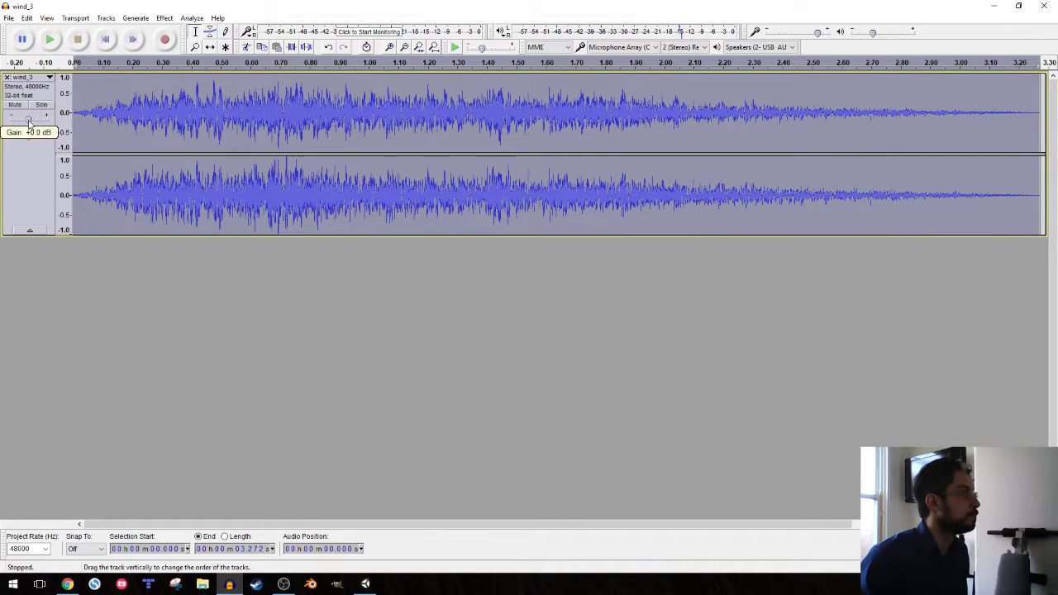
- Export the amplified audio as wind_3.wav in SFX, replacing the existing file
click(9, 18)
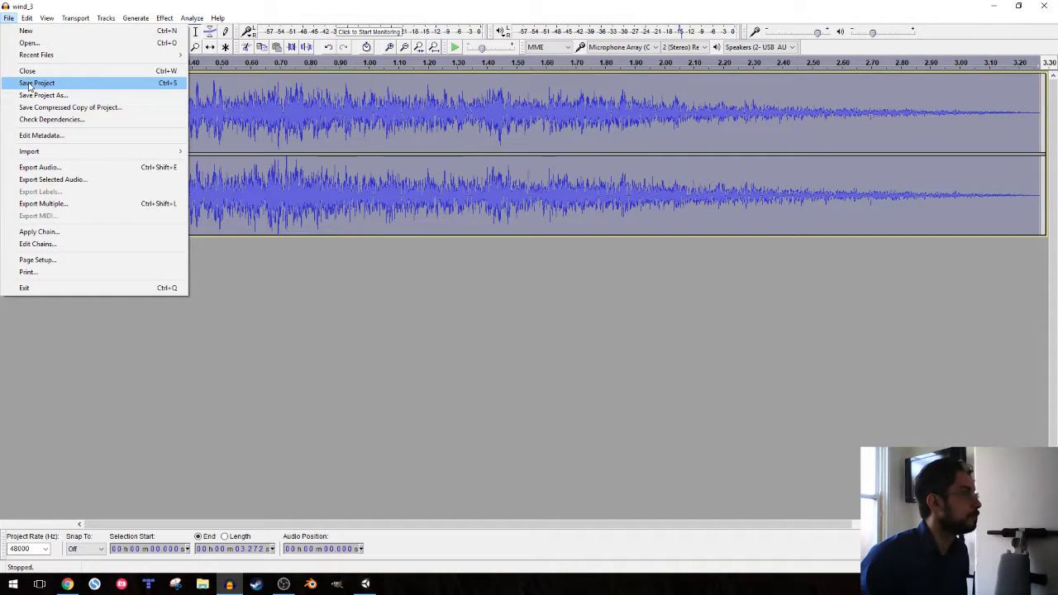
click(37, 167)
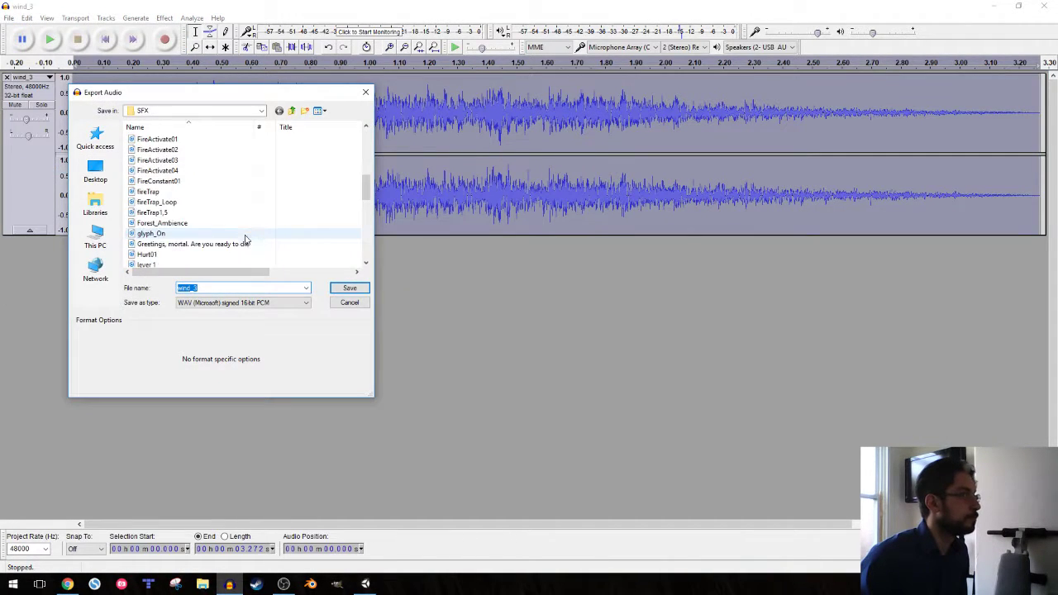
scroll(245, 240, down, 5)
click(350, 289)
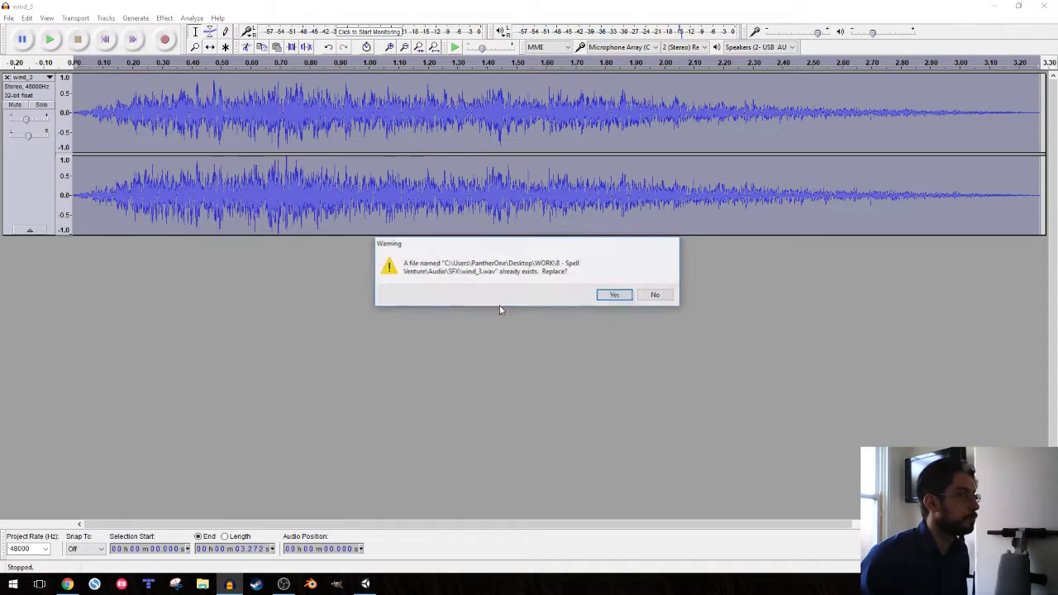
click(615, 297)
click(768, 340)
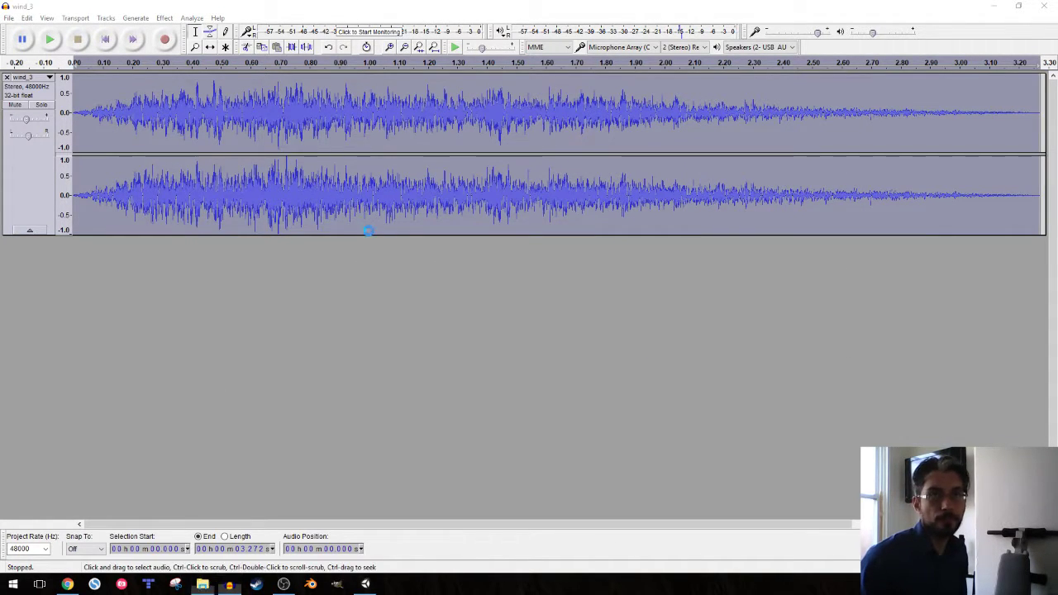
- In File Explorer, navigate to 8 - Spell Venture > Audio > SFX
click(201, 584)
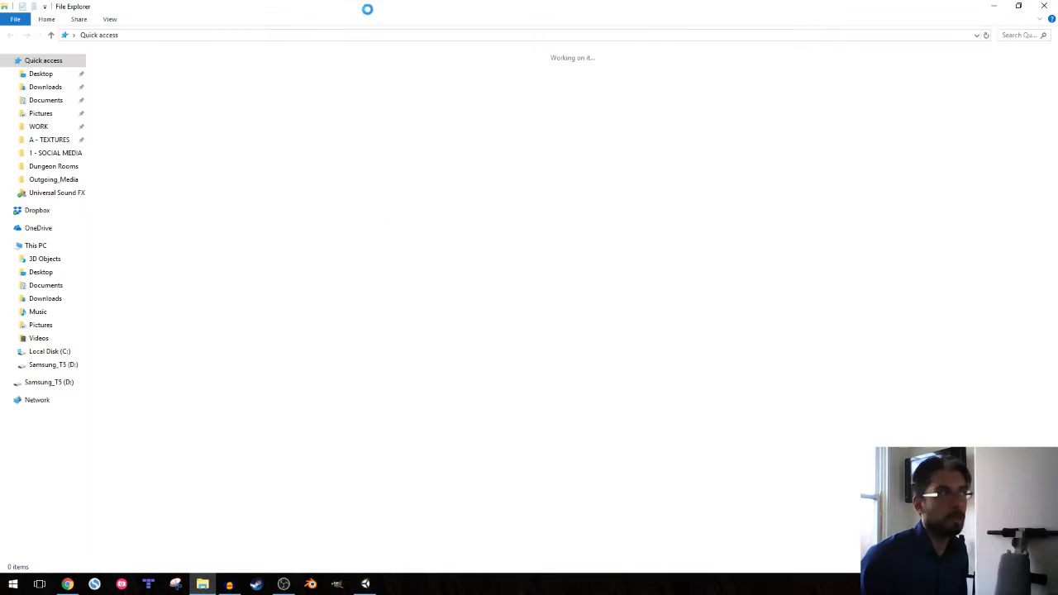
click(50, 140)
click(40, 114)
click(51, 166)
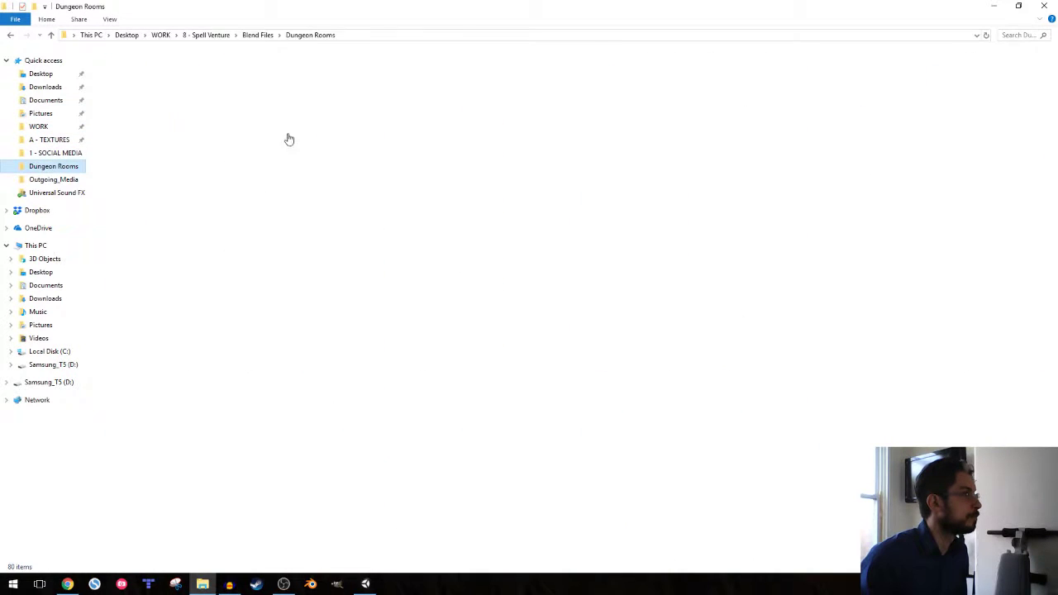
click(207, 35)
click(126, 79)
double_click(184, 78)
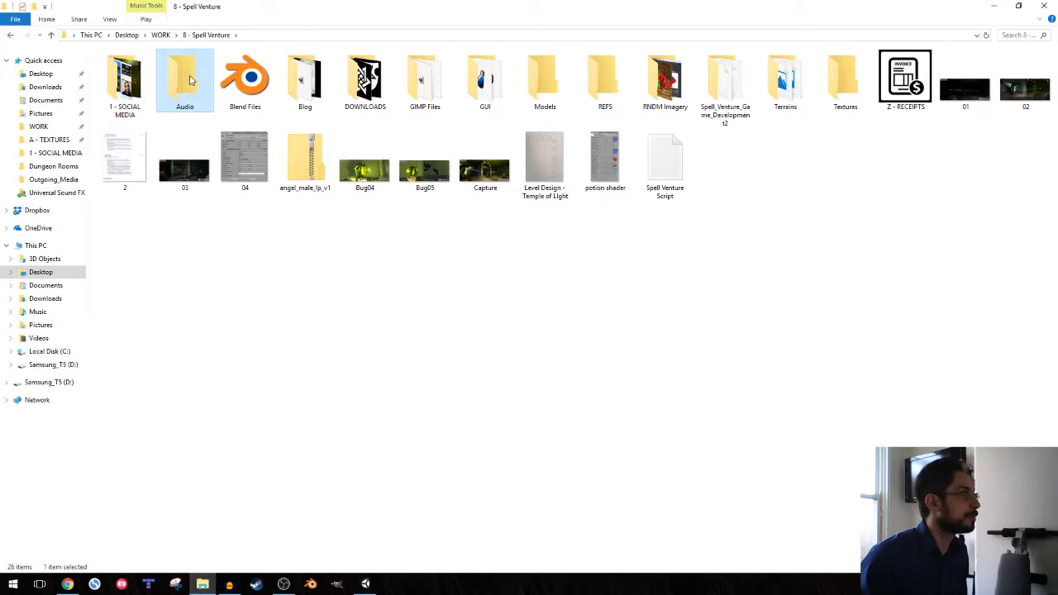
double_click(128, 90)
- Copy the wind_3 sound file and switch back to Unity
scroll(206, 227, down, 5)
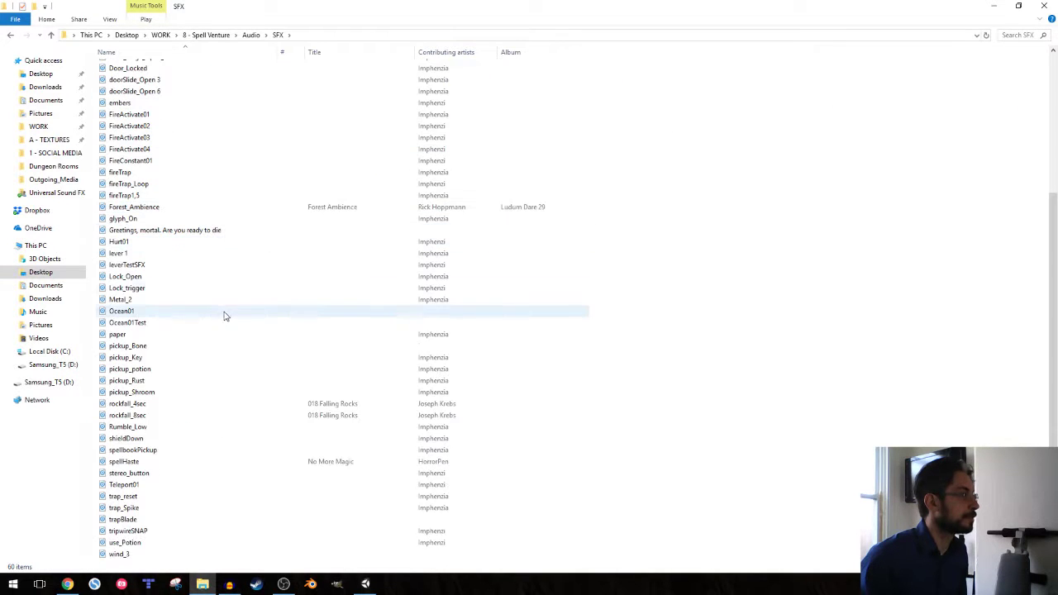
click(173, 555)
right_click(128, 561)
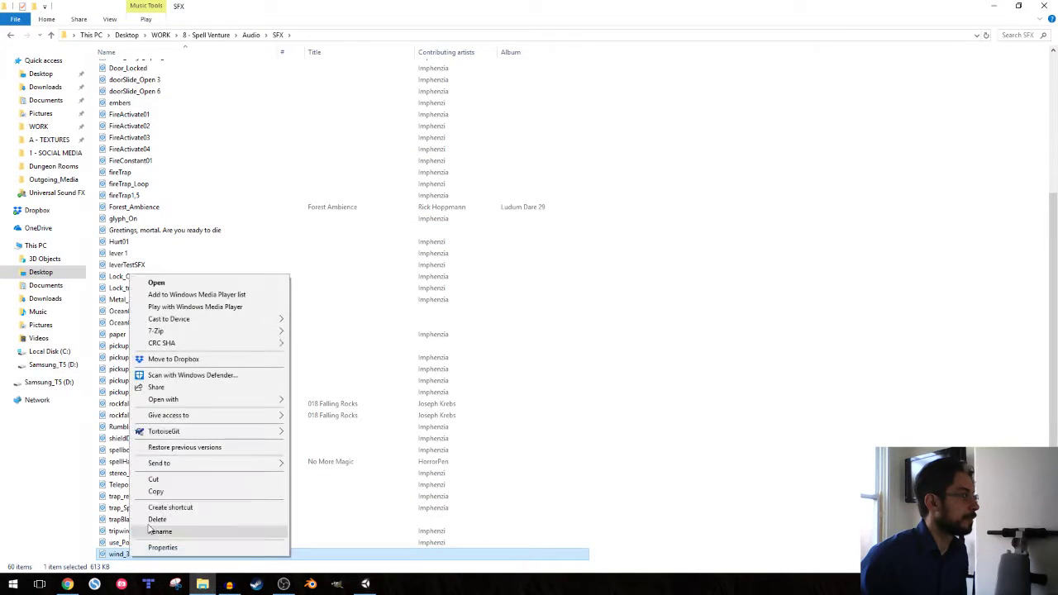
click(154, 494)
click(364, 585)
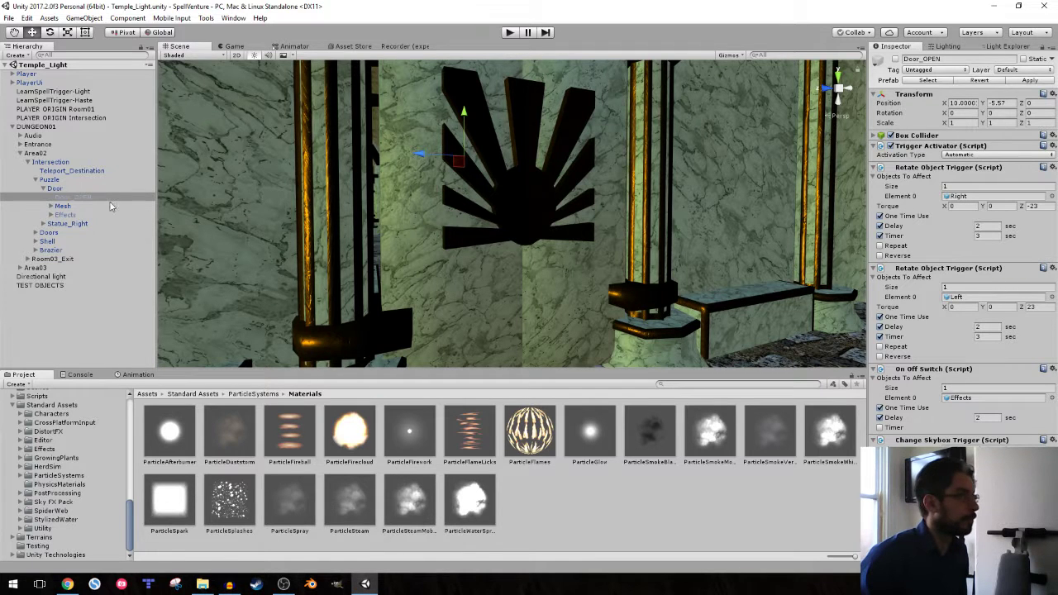
- Select the door's Audio_Wind object and locate its wind_3 clip in the Project panel
click(63, 214)
key(Right)
key(Down)
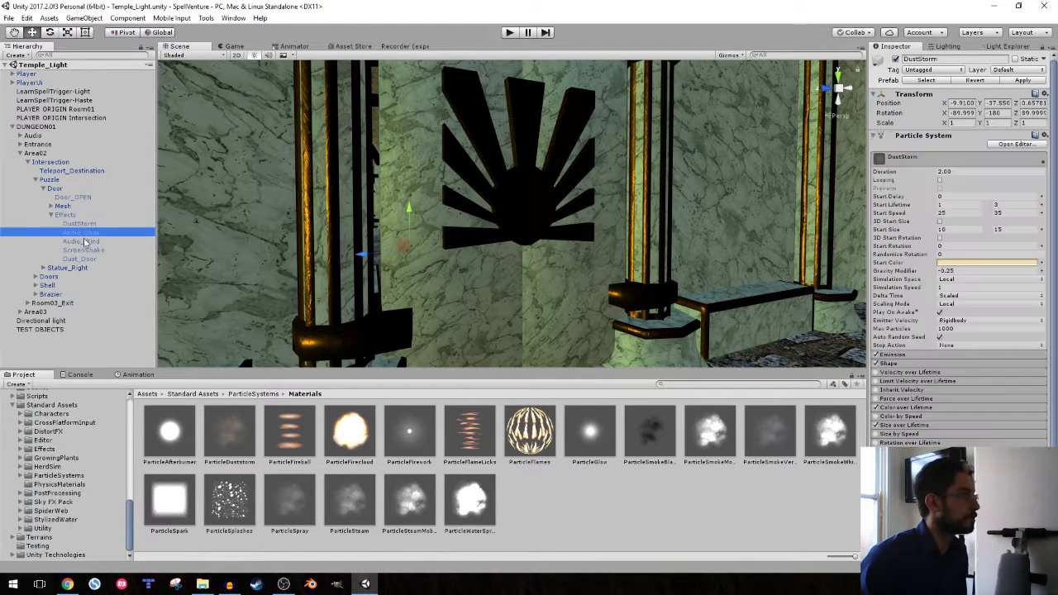
key(Down)
key(Down)
click(917, 135)
click(958, 145)
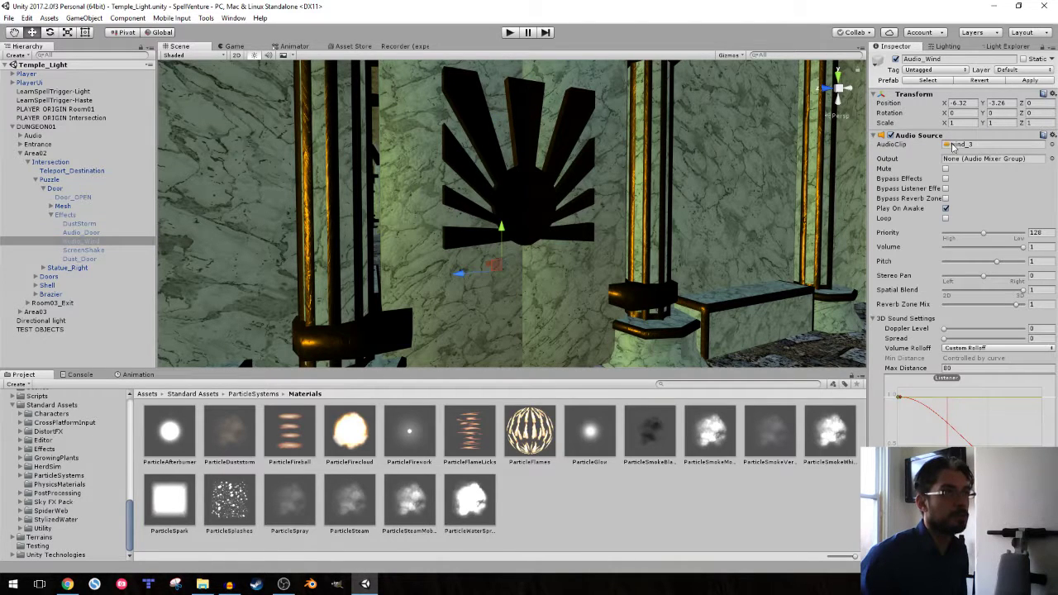
click(402, 435)
- Paste the new wind_3.wav over the old file in its Explorer folder, replacing it
right_click(402, 438)
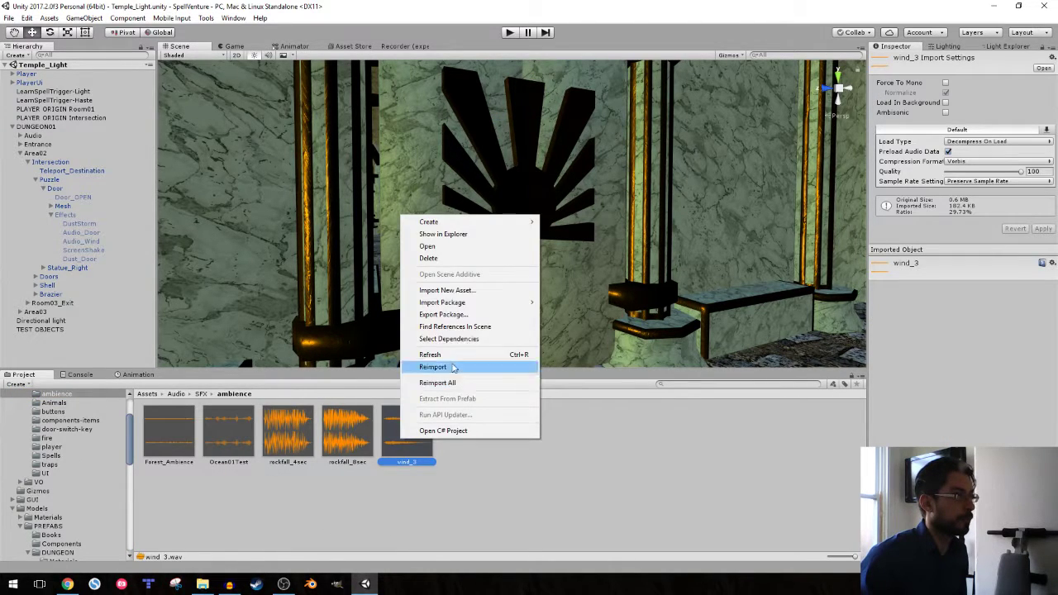
click(446, 236)
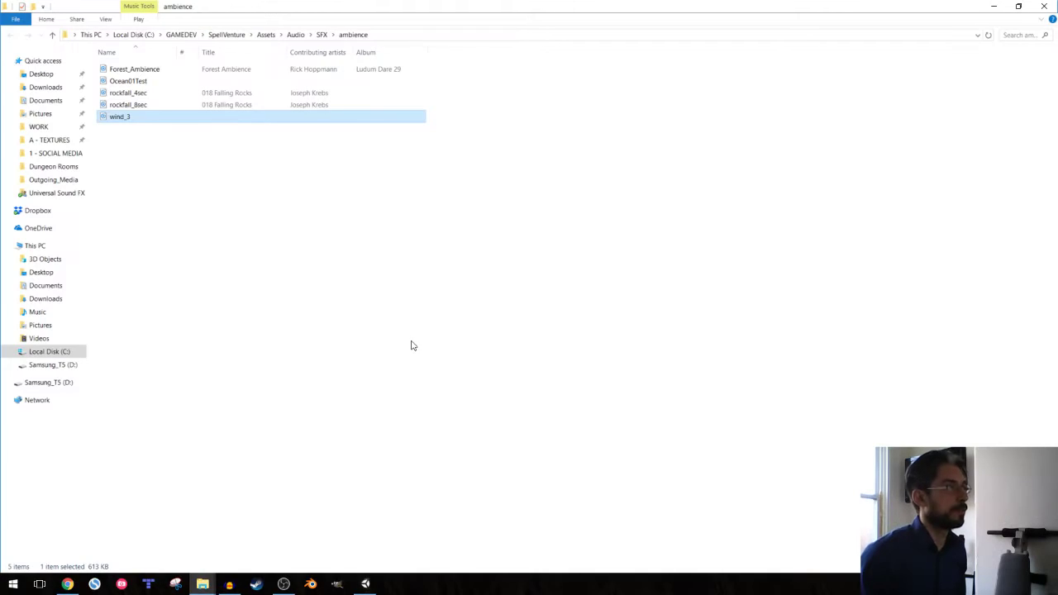
right_click(185, 190)
click(233, 266)
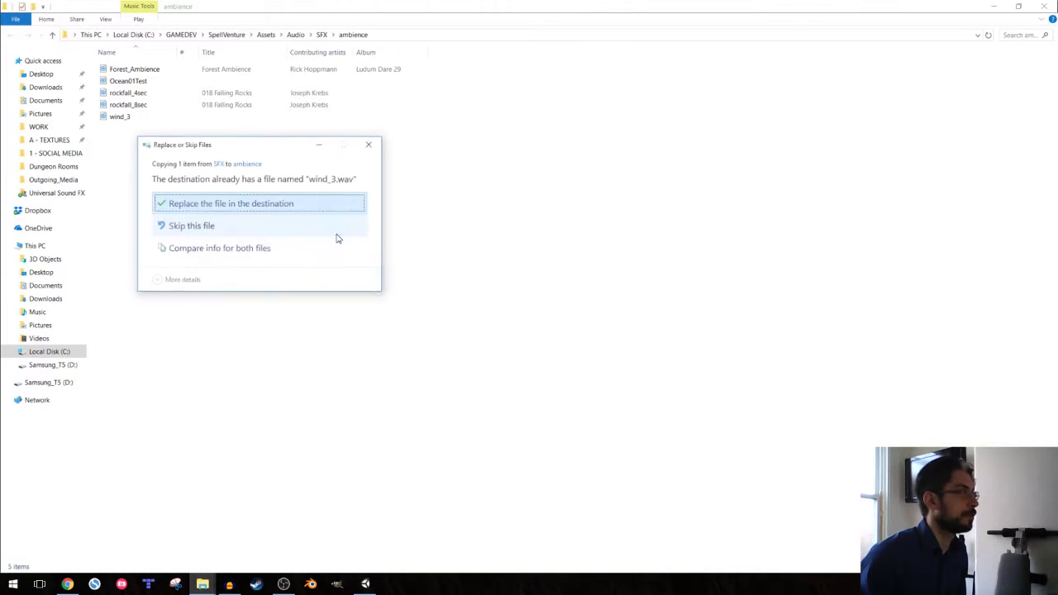
click(248, 205)
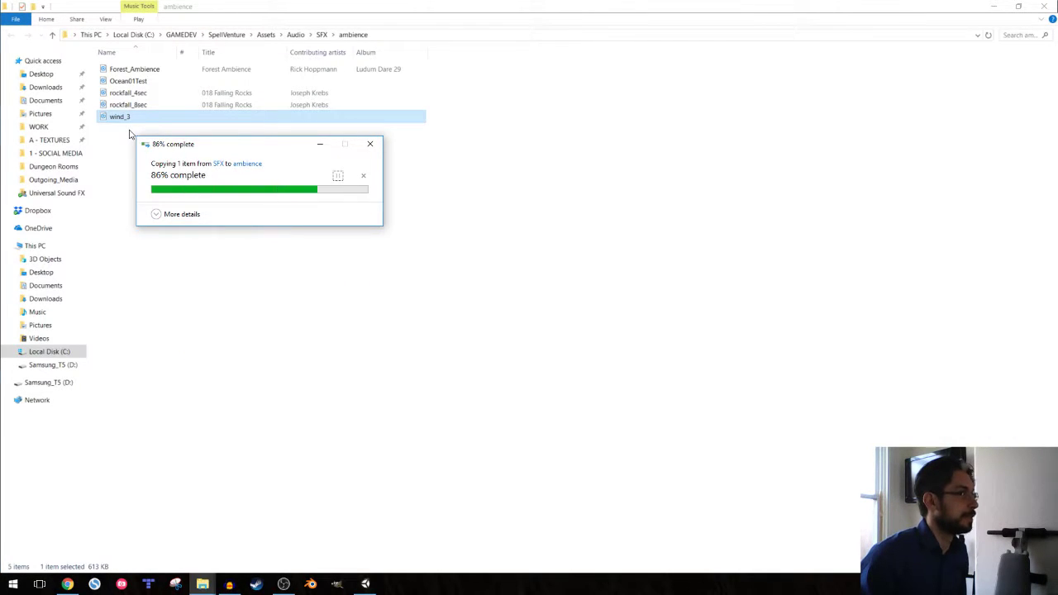
click(364, 584)
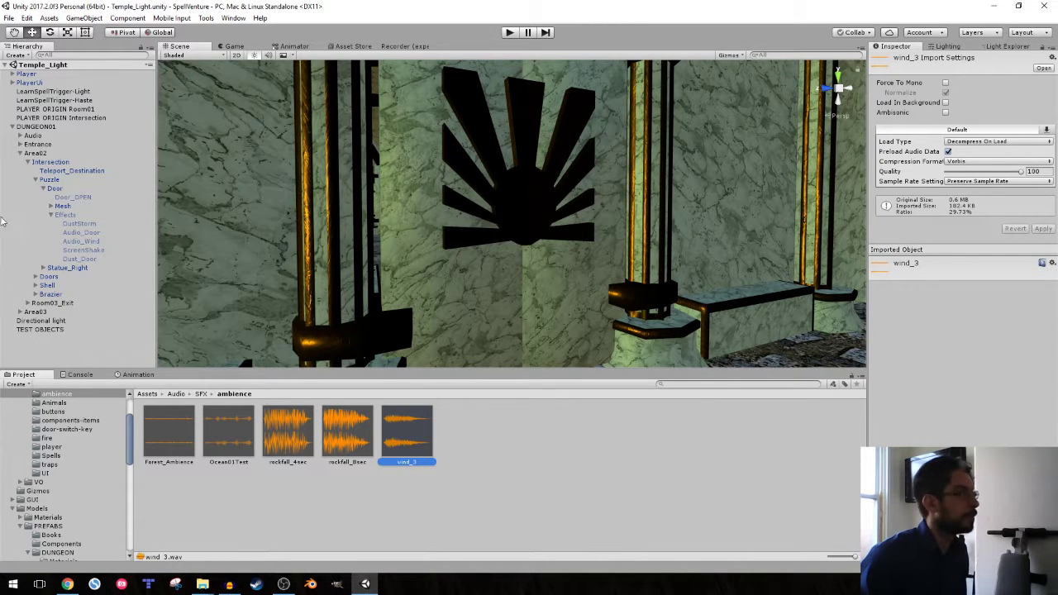
- Collapse the Effects, Door and Puzzle groups in the Hierarchy
click(80, 241)
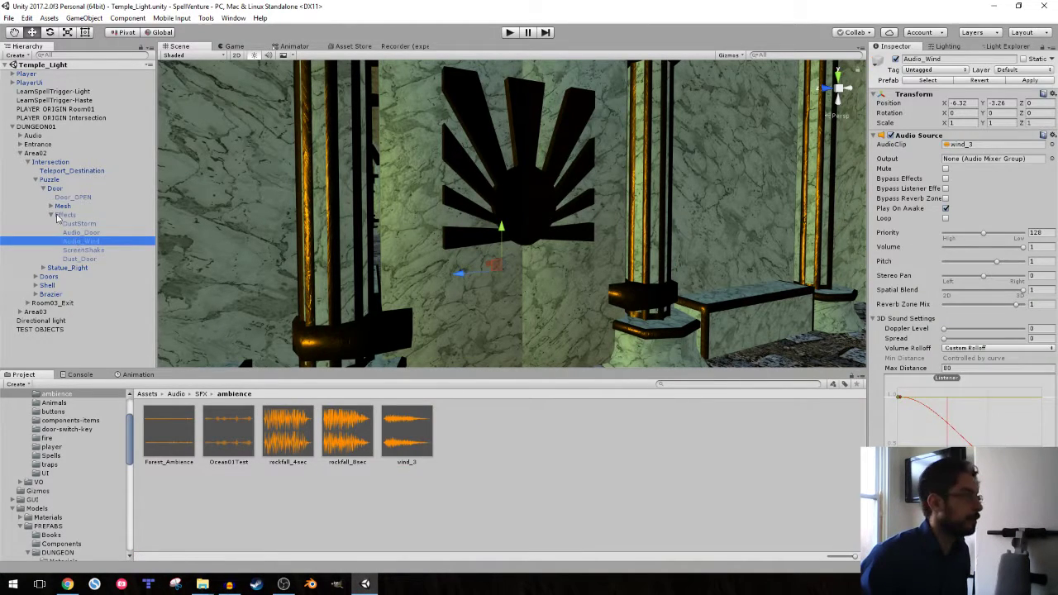
click(53, 215)
click(43, 188)
click(36, 179)
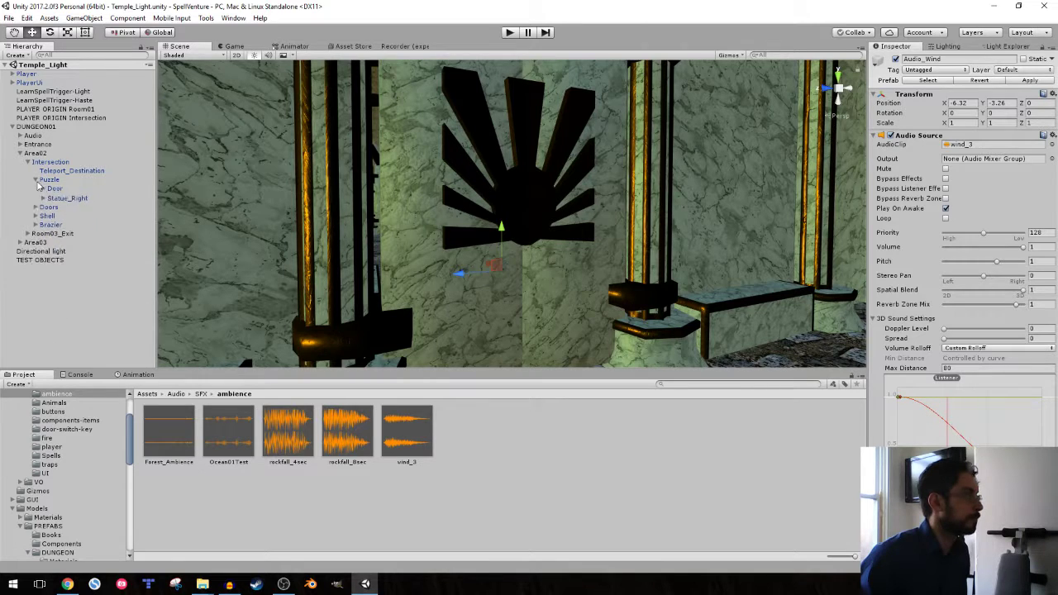
- Play-test by walking to the puzzle door and casting Light, then orbit toward the statue
click(508, 32)
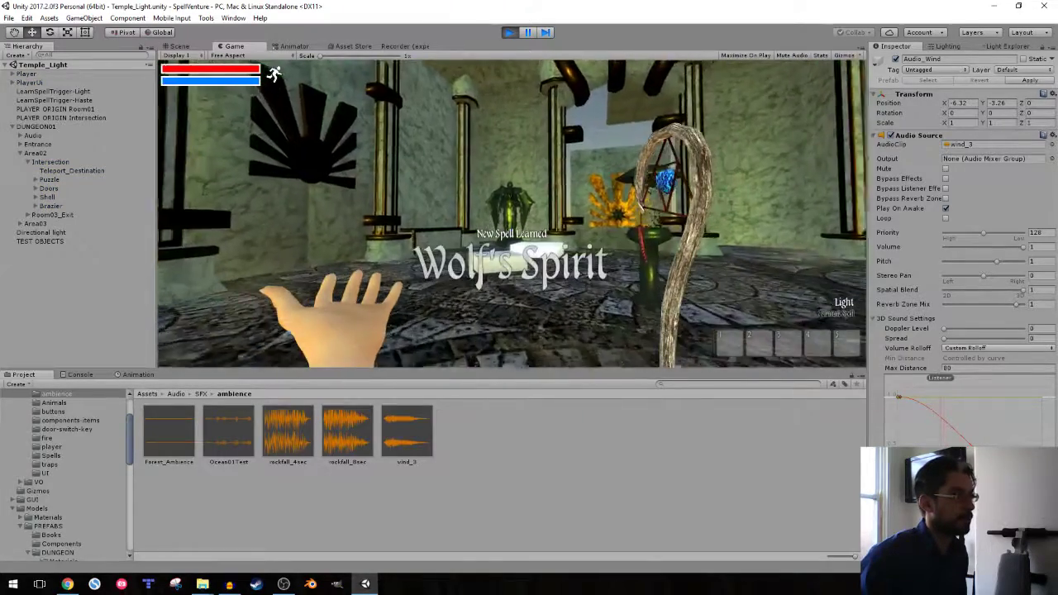
key(w)
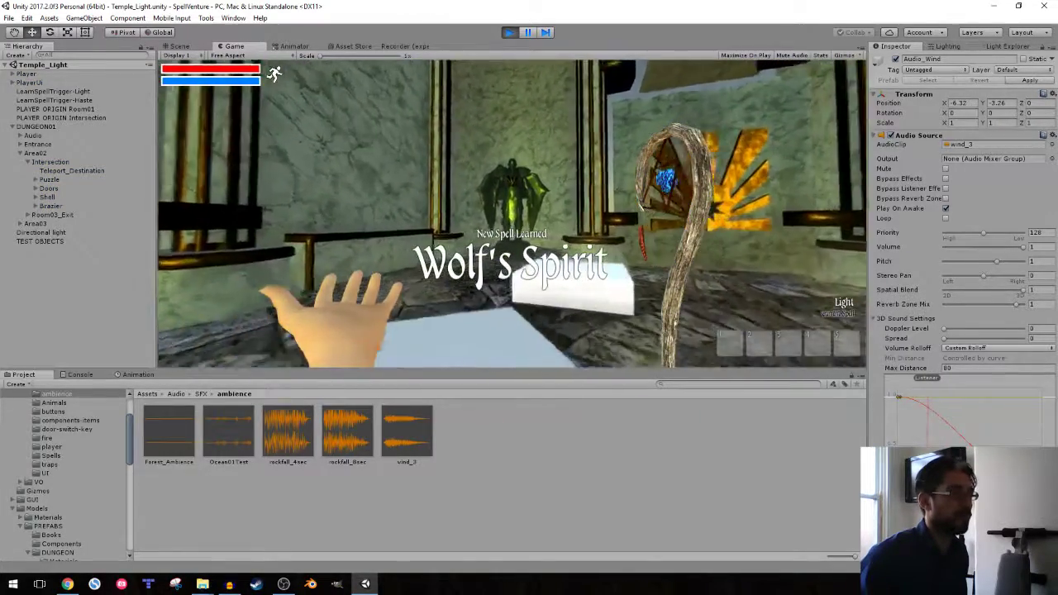
click(511, 212)
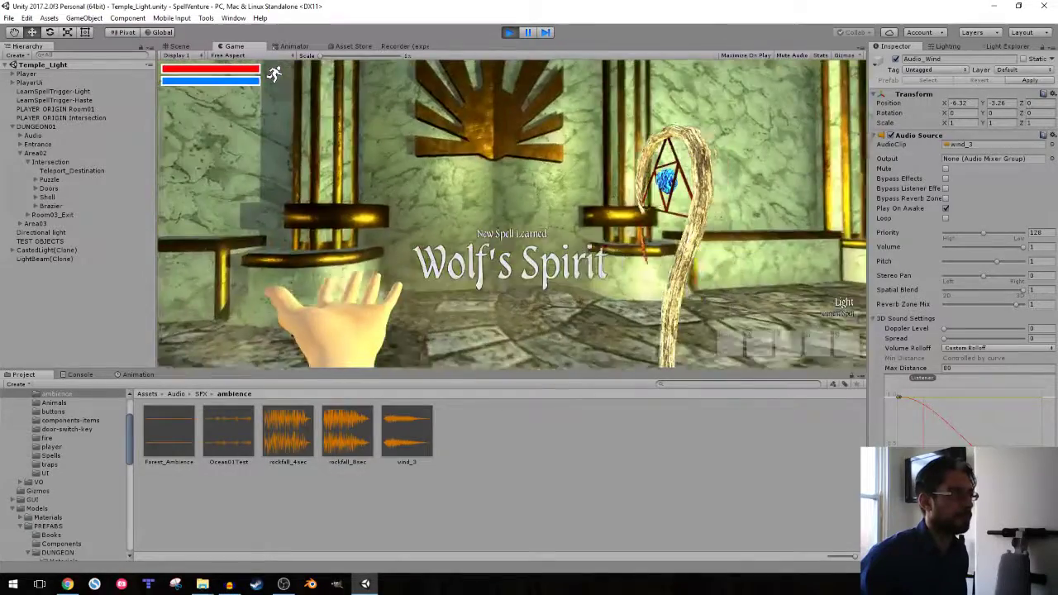
key(w)
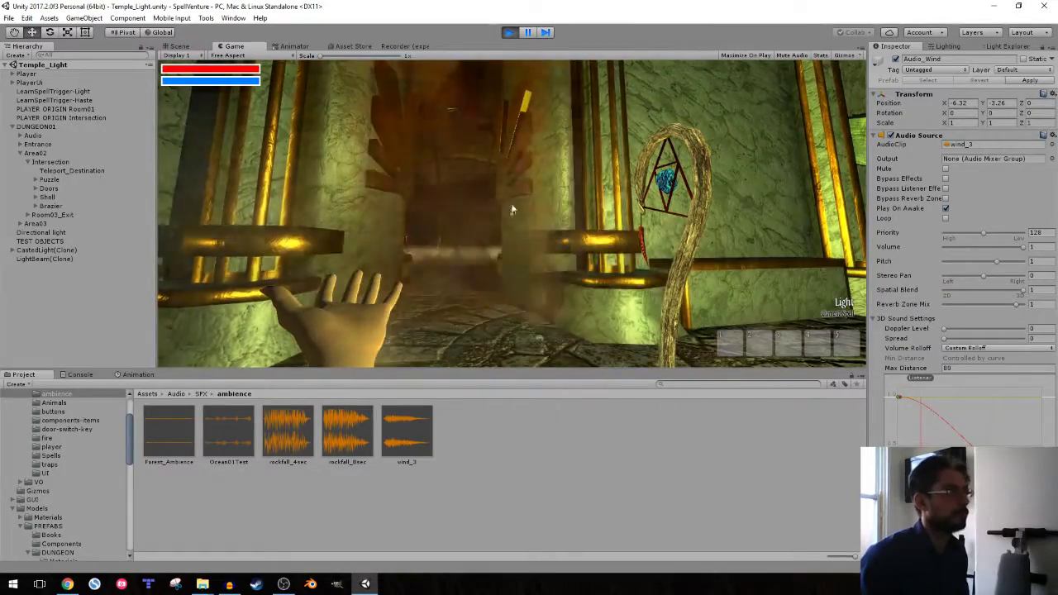
key(ctrl+p)
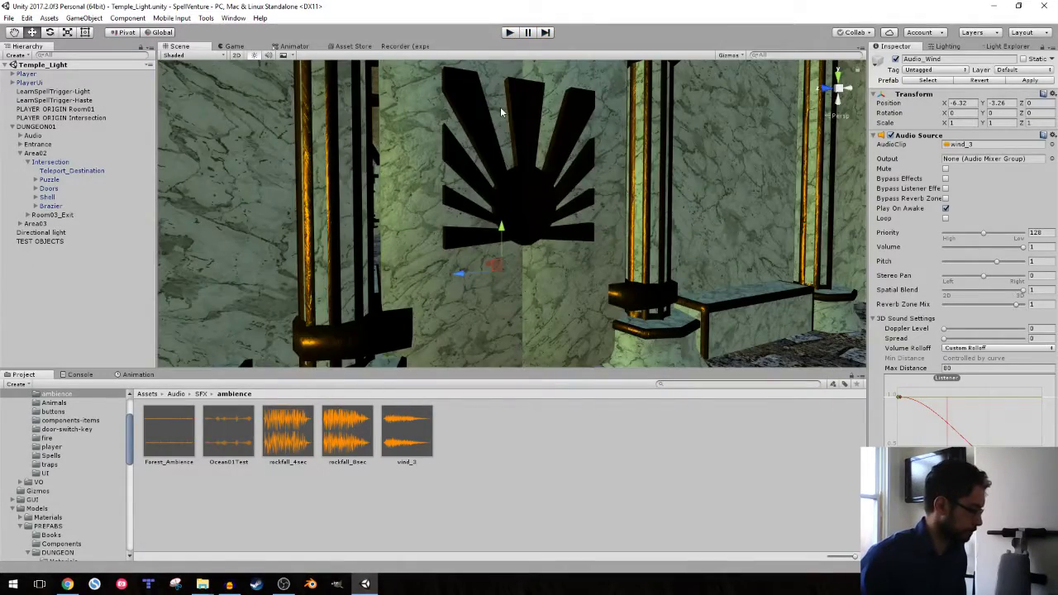
right_drag(453, 198, 506, 189)
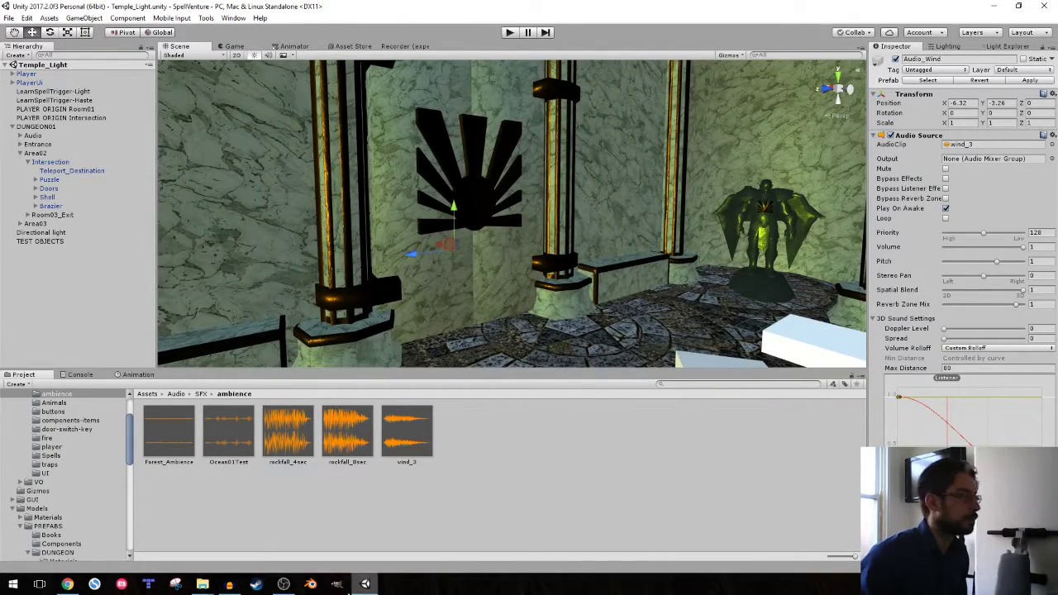
- Apply Change Pitch with a value of 50 to wind_3 and listen to it
click(232, 584)
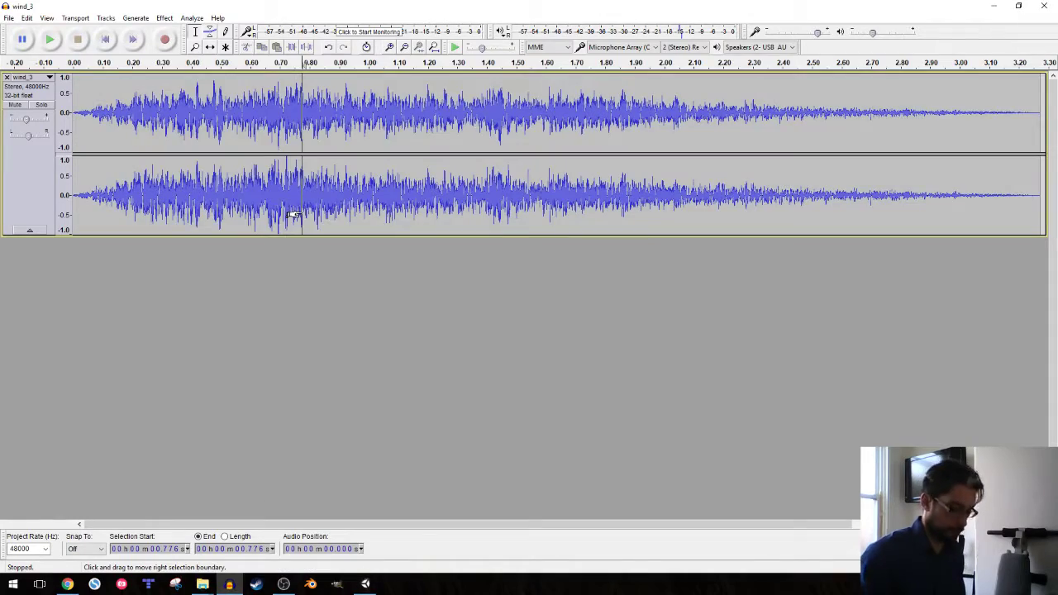
click(164, 18)
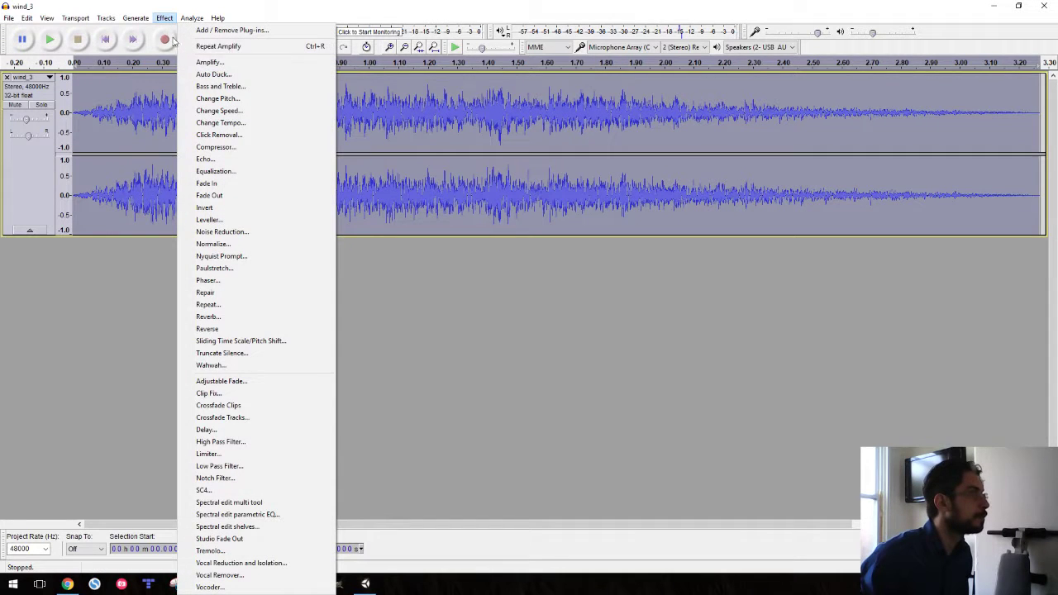
click(212, 98)
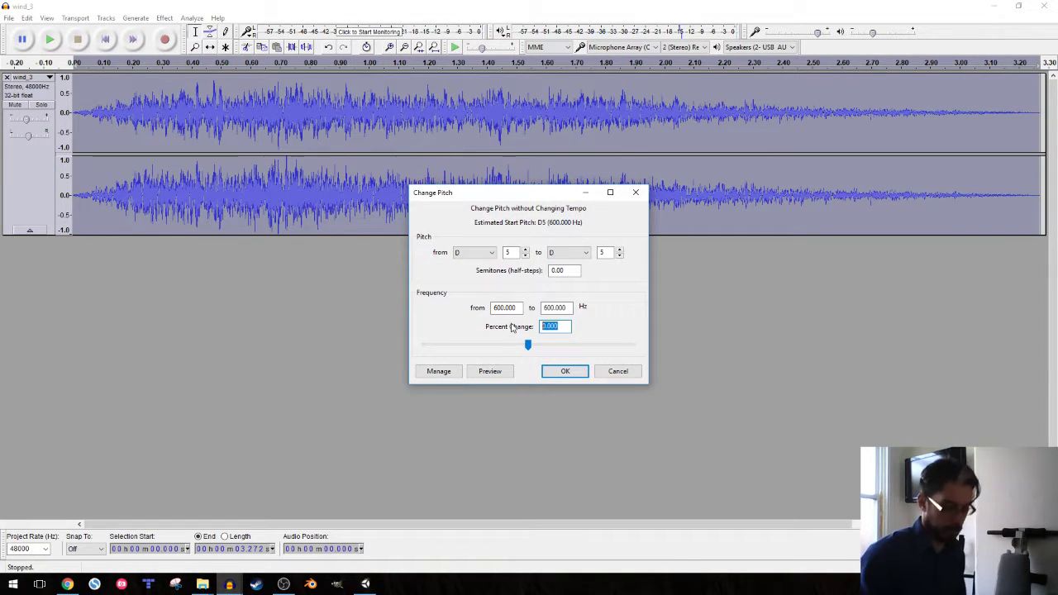
text(50)
key(Return)
key(space)
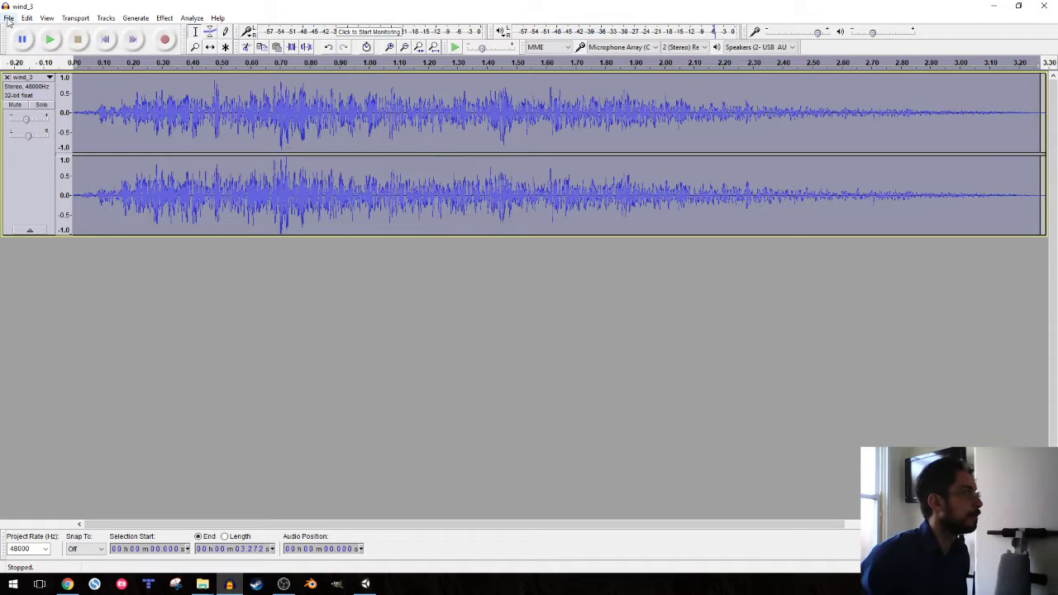
- Try a -50 percent pitch drop, audition it, then undo it
click(164, 18)
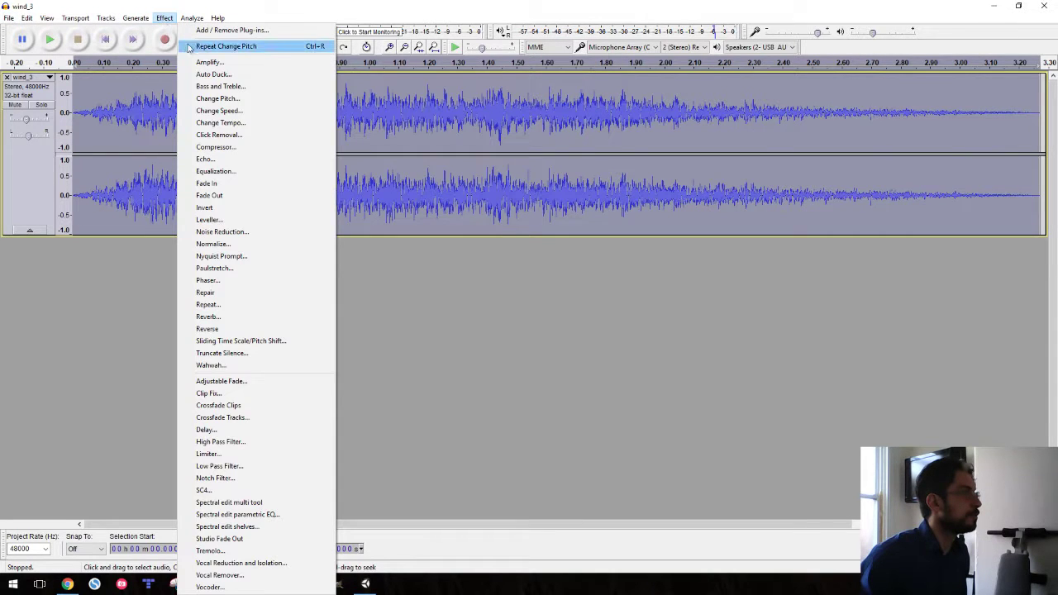
click(217, 98)
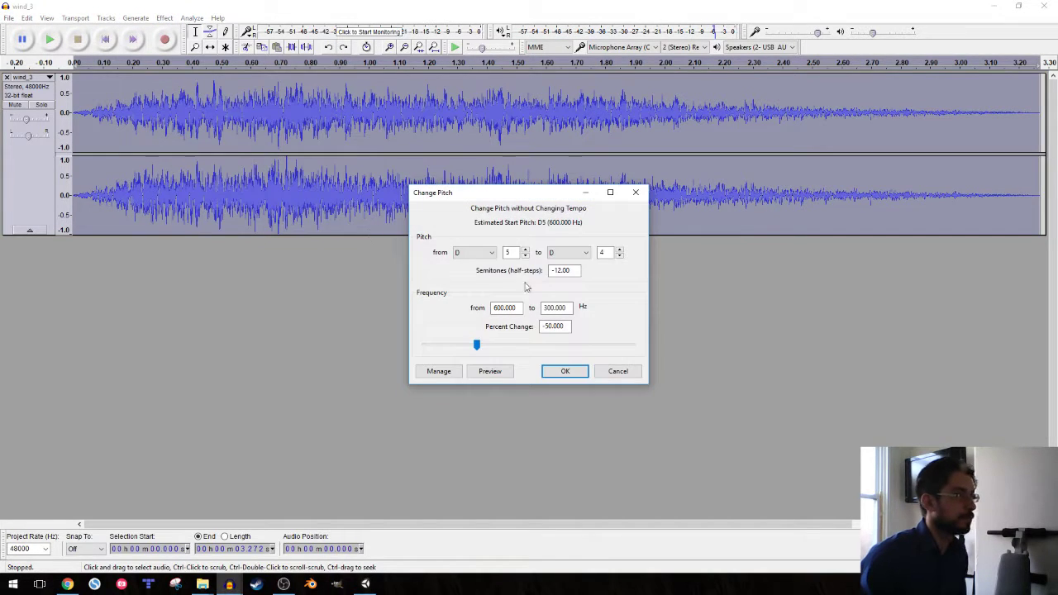
text(50)
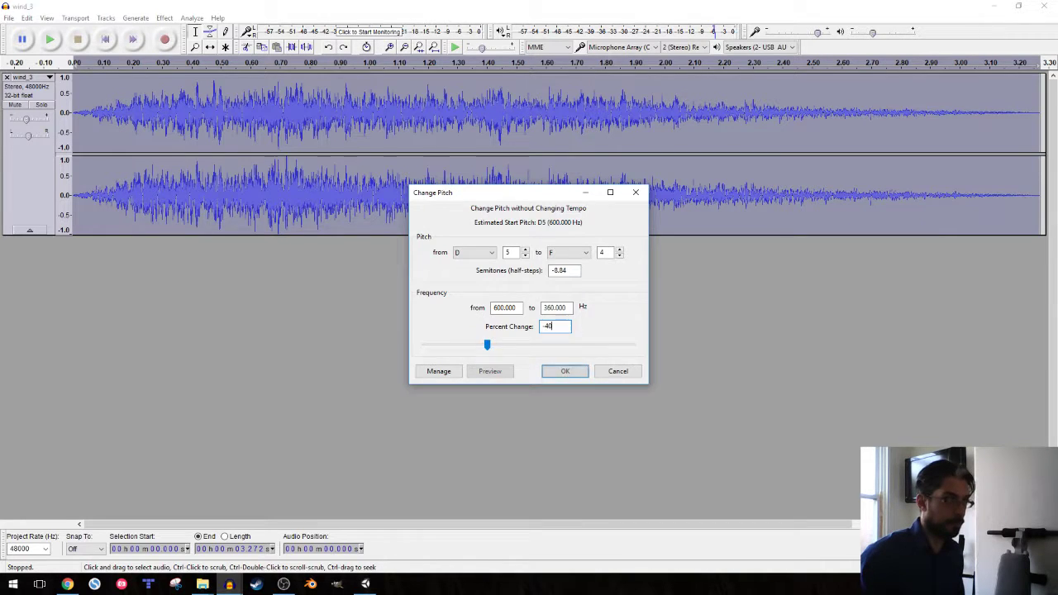
key(Return)
key(space)
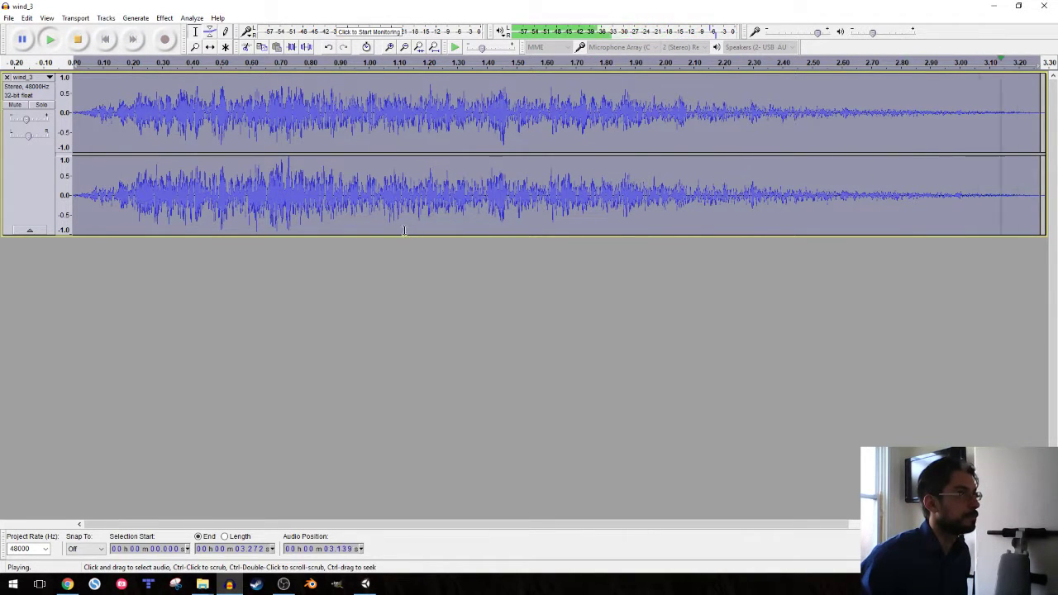
key(space)
key(ctrl+z)
- Re-apply the lowered pitch from Change Pitch and play the clip
click(165, 18)
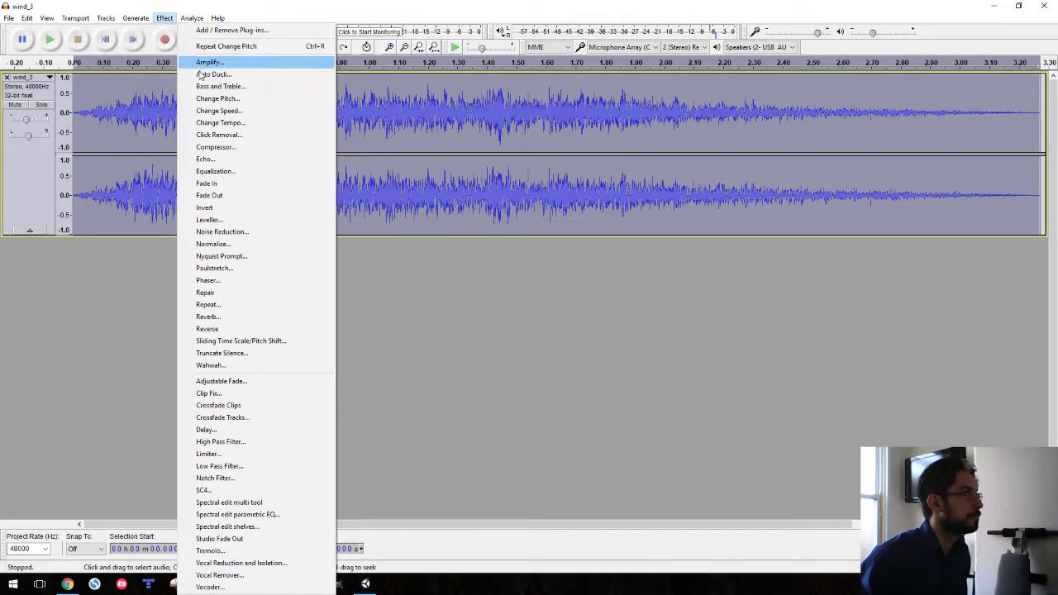
click(215, 99)
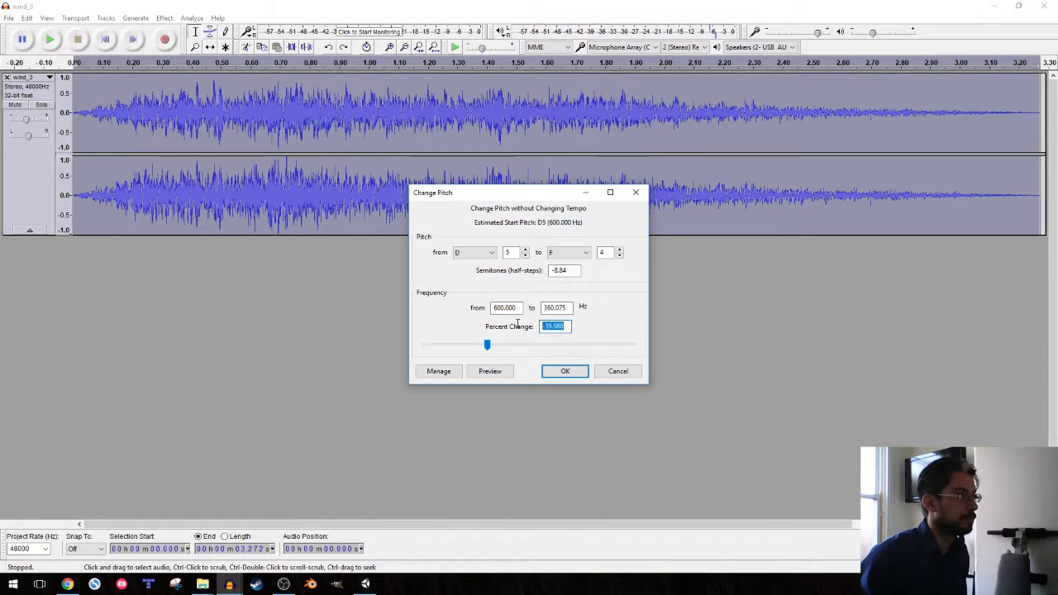
click(565, 371)
key(space)
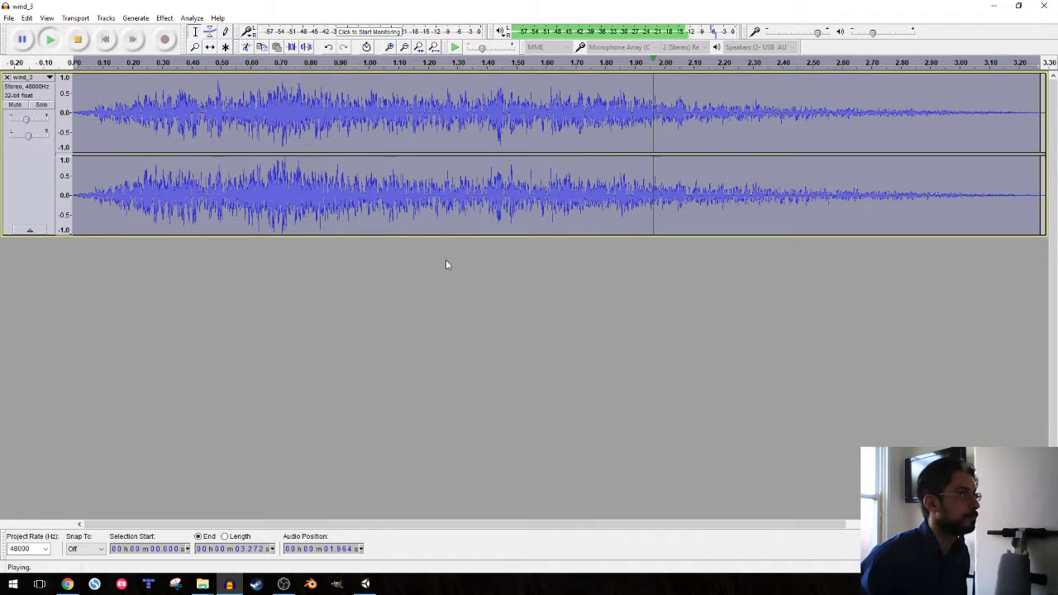
- Try an Echo effect on the clip, listen to it, and undo it
click(9, 19)
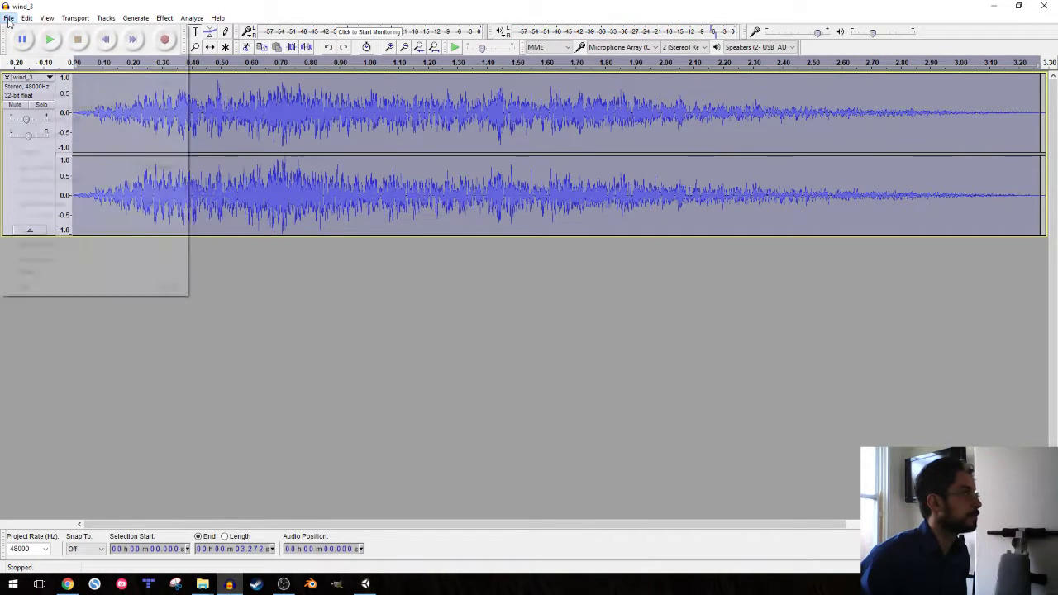
click(8, 19)
click(135, 17)
mouse_move(165, 18)
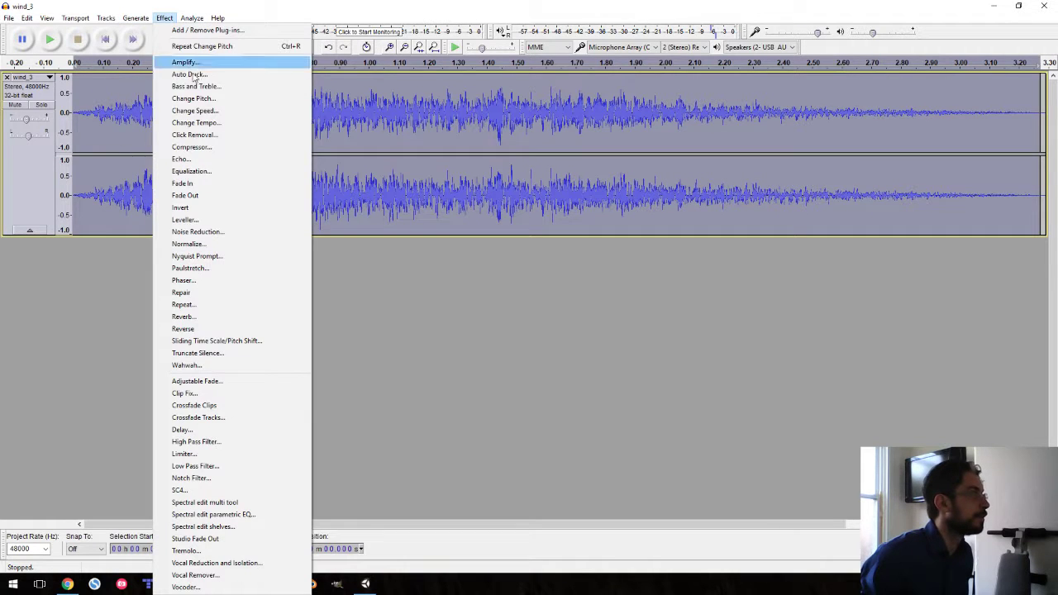
click(188, 158)
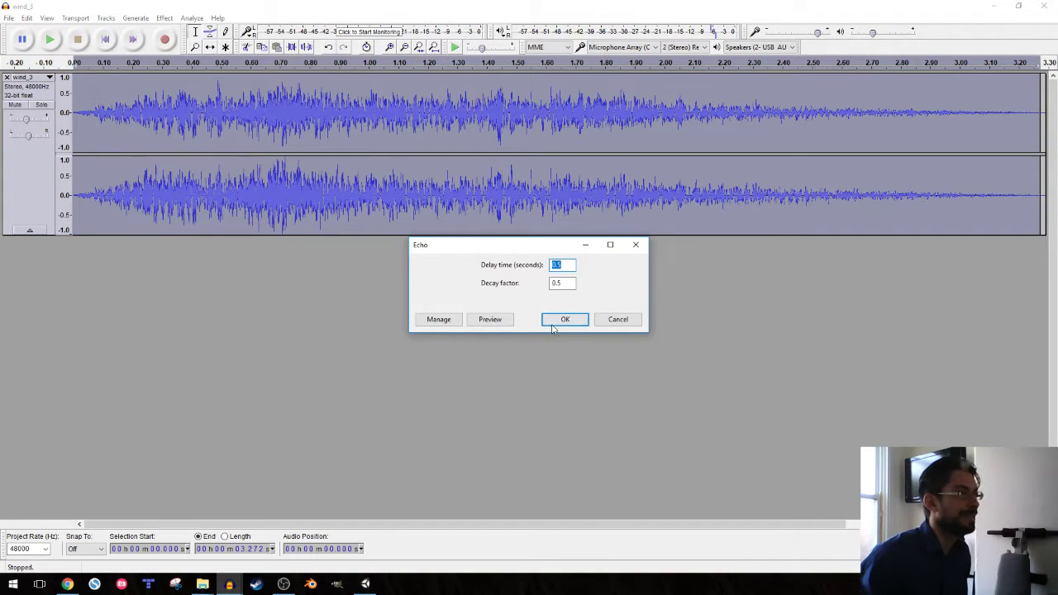
click(554, 325)
key(space)
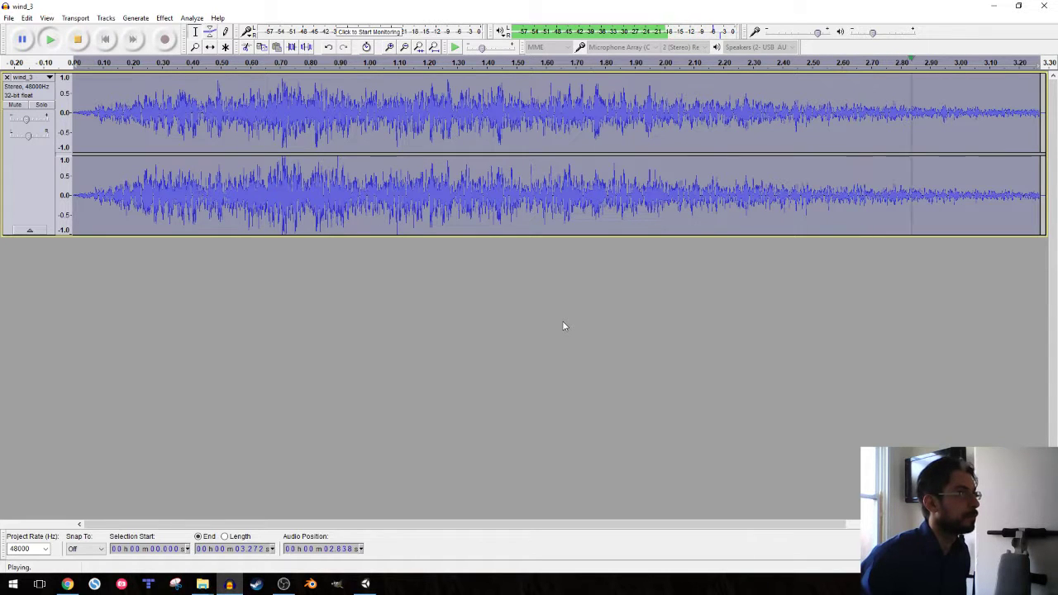
key(ctrl+z)
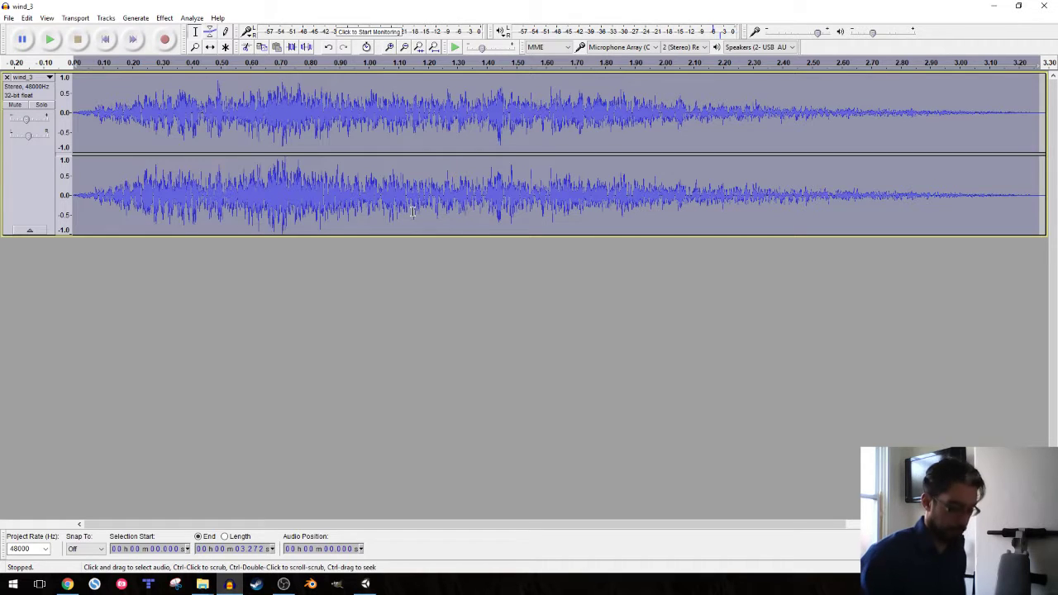
- Select the whole clip, fit it in view and play it from the start
key(Home)
key(space)
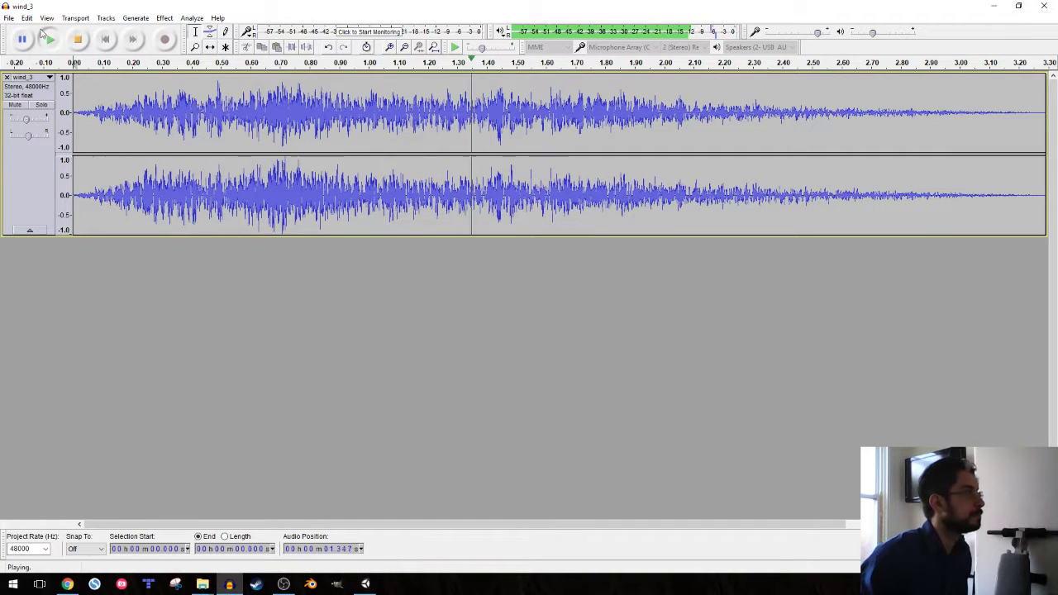
double_click(369, 226)
key(ctrl+f)
key(space)
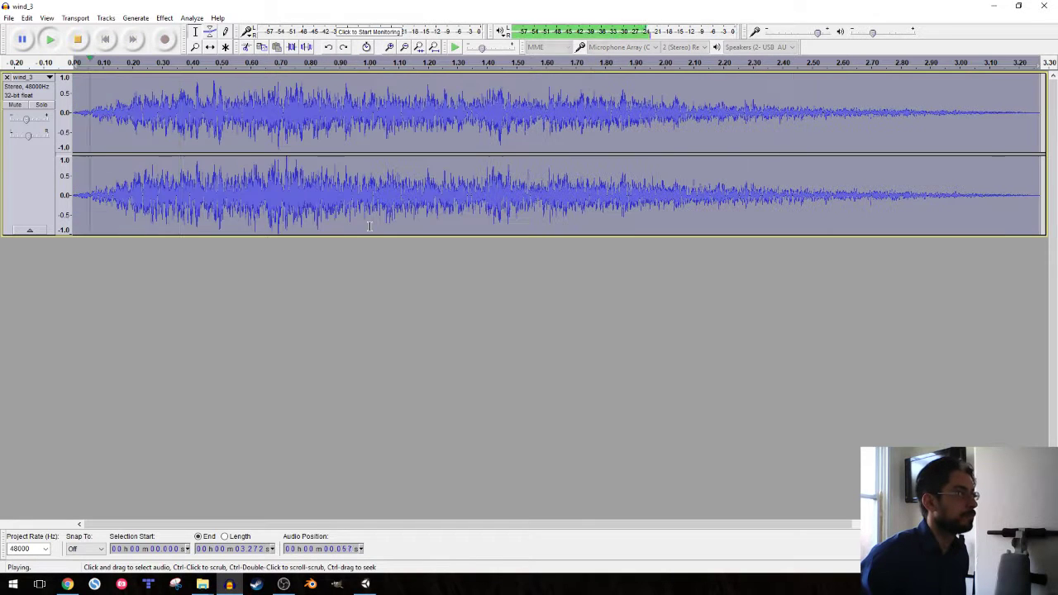
- Drop the clip's pitch by 20 percent with Change Pitch and audition it
key(space)
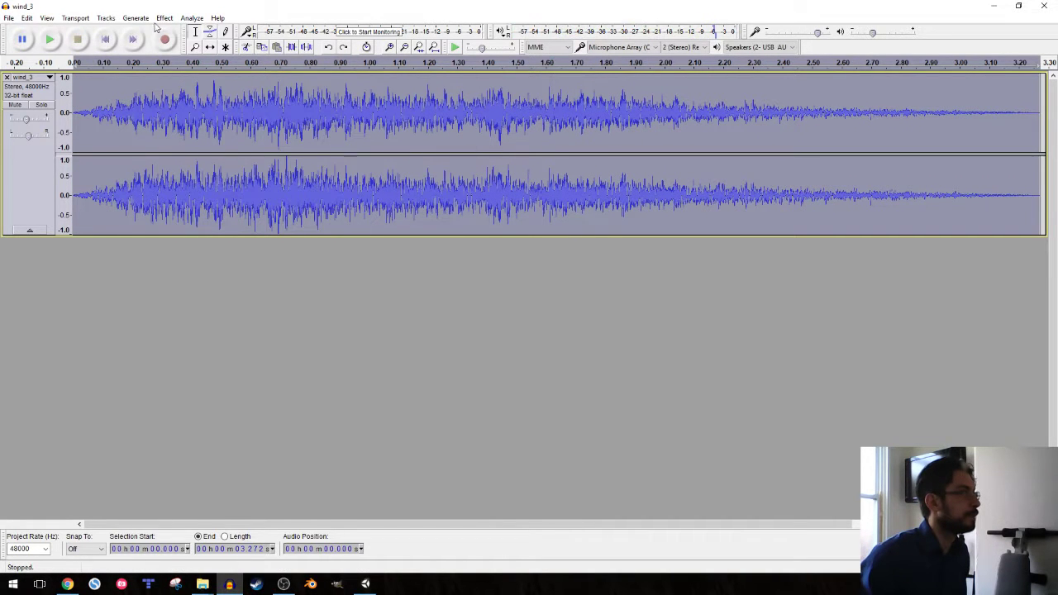
click(164, 17)
click(207, 98)
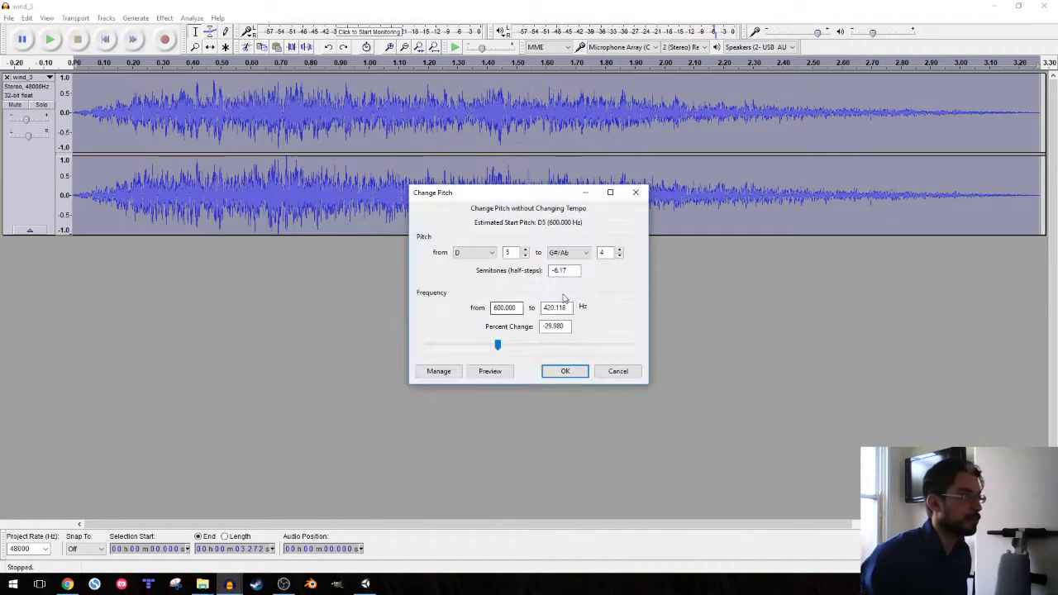
text(-)
key(Return)
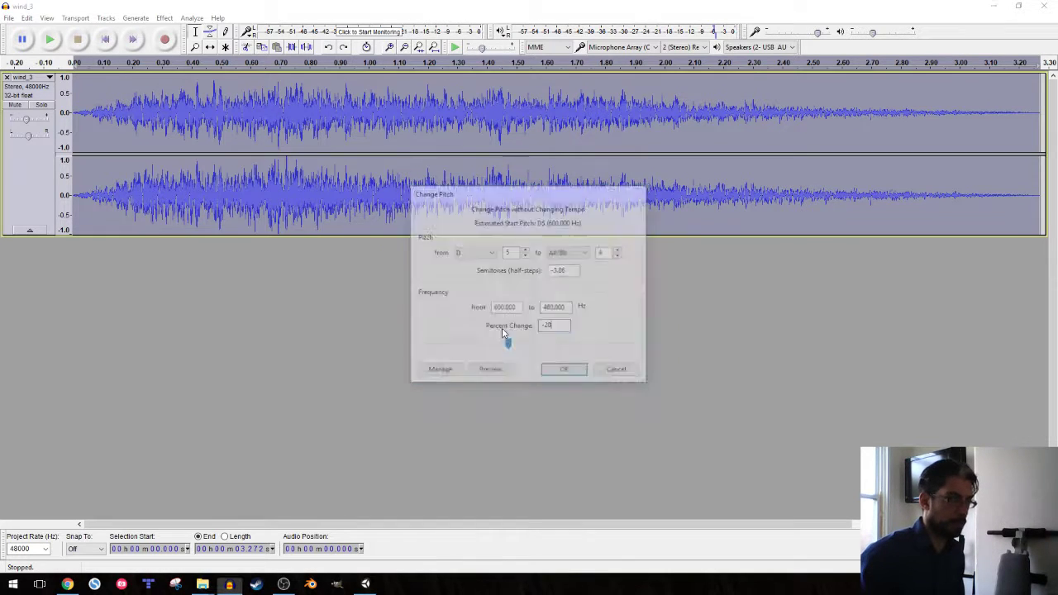
key(space)
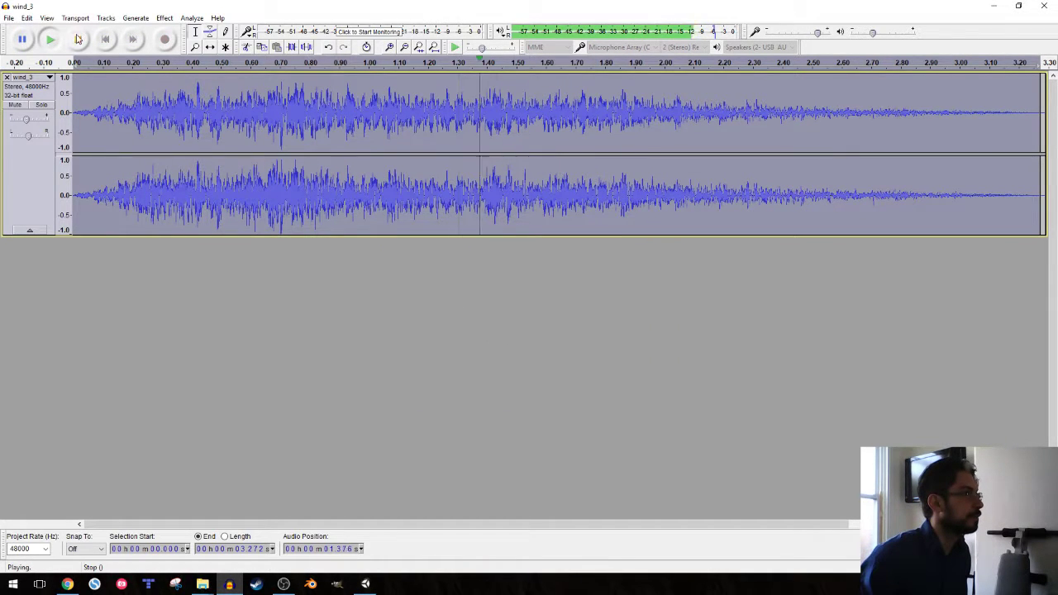
click(77, 39)
- Export the audio as wind_3.wav, replacing the existing file and accepting the metadata
click(8, 18)
click(48, 168)
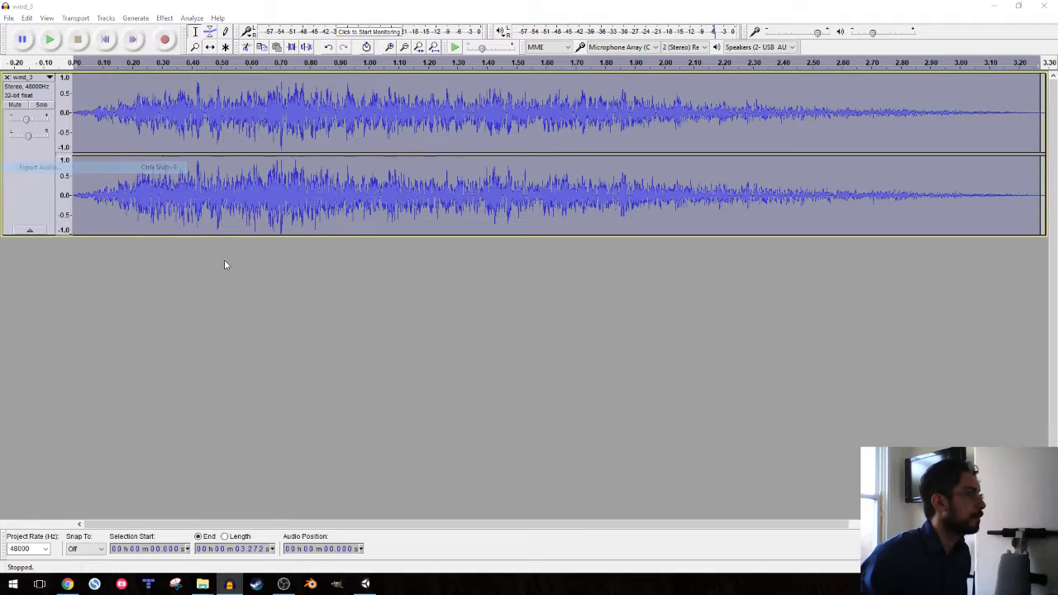
click(338, 293)
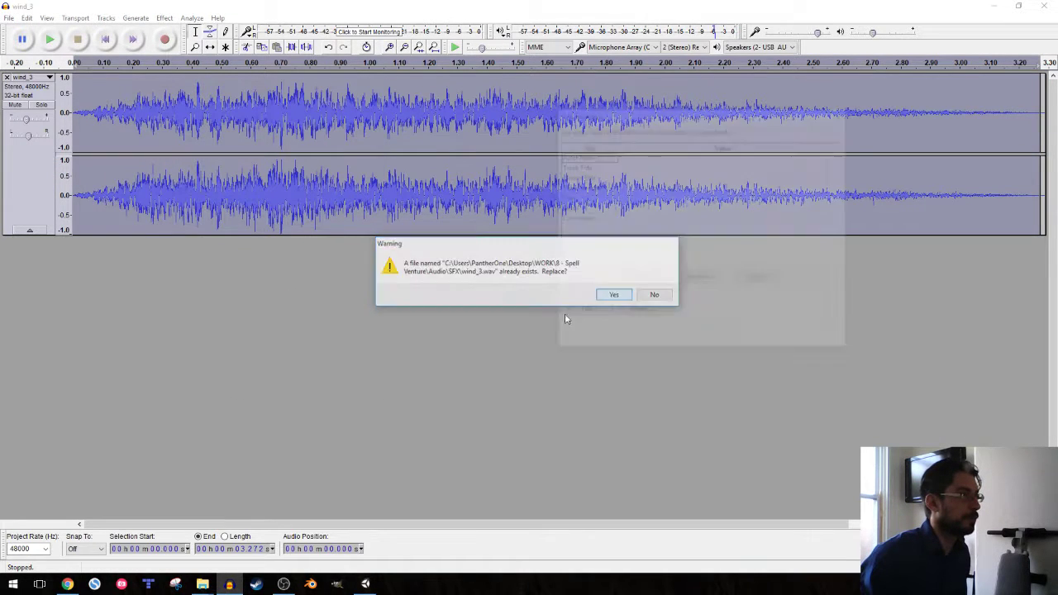
key(Return)
click(760, 342)
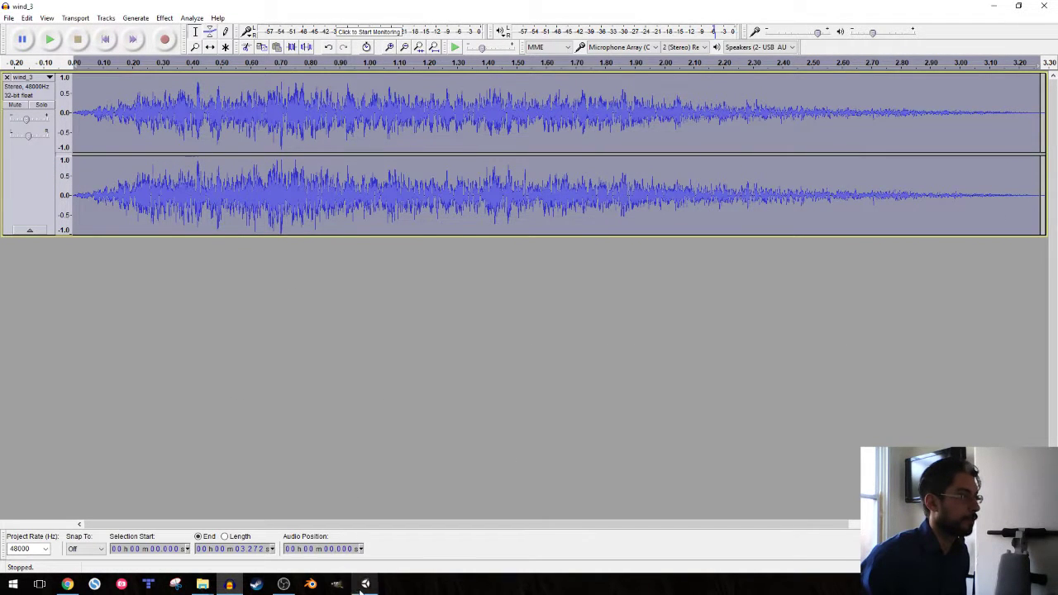
click(202, 584)
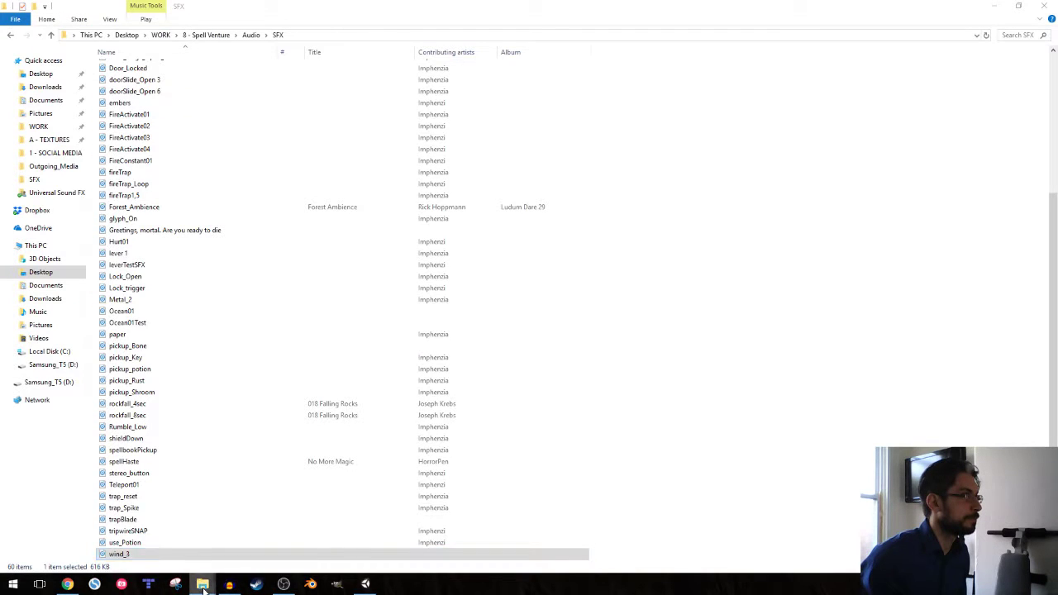
- Copy the re-pitched wind_3.wav into Assets/Audio/SFX/ambience, replacing the old file
right_click(133, 558)
click(171, 492)
mouse_move(202, 584)
click(255, 550)
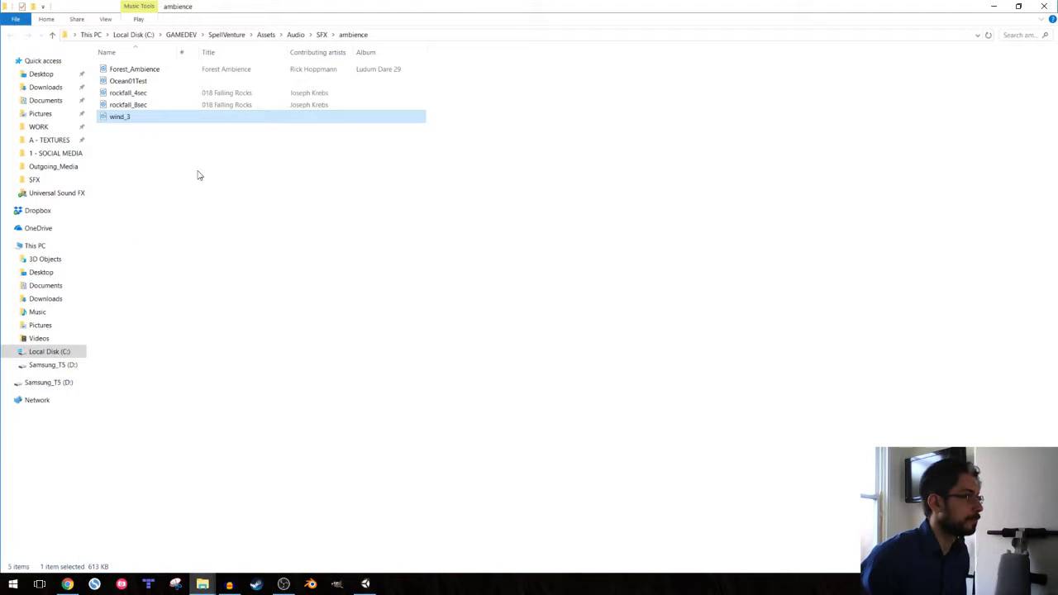
right_click(198, 172)
click(228, 250)
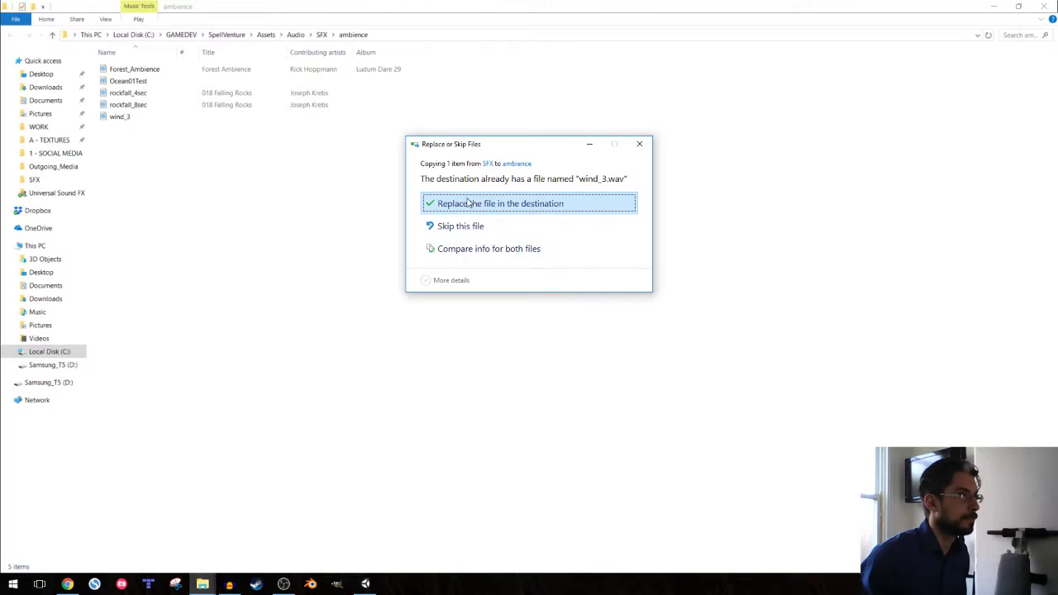
click(441, 205)
click(368, 584)
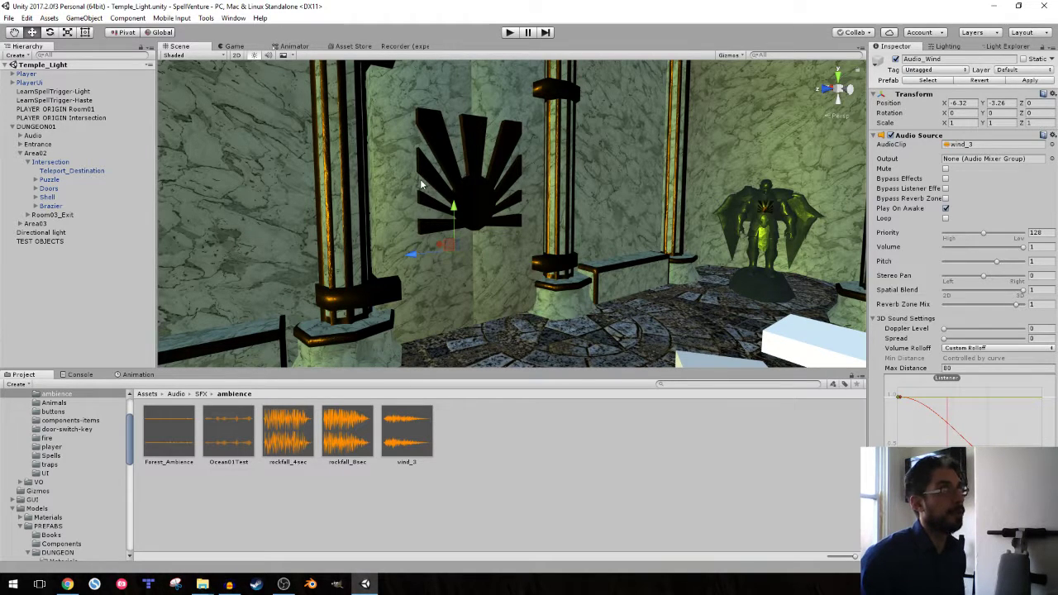
- Inspect the Room02 LightPuzzleDoor and its Effects > Door_OPEN trigger in the Hierarchy
click(48, 179)
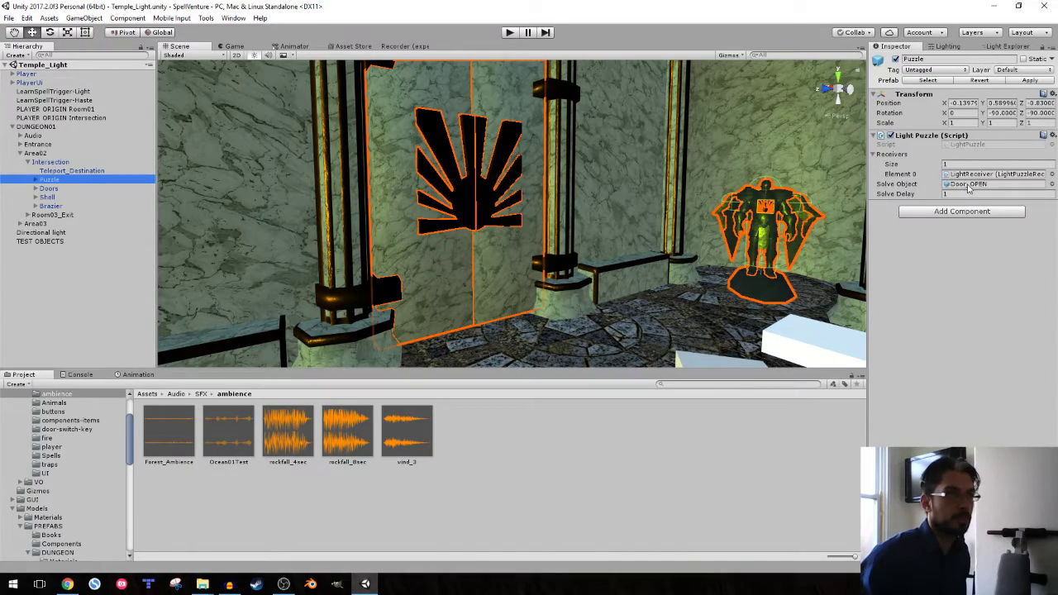
right_drag(511, 194, 496, 206)
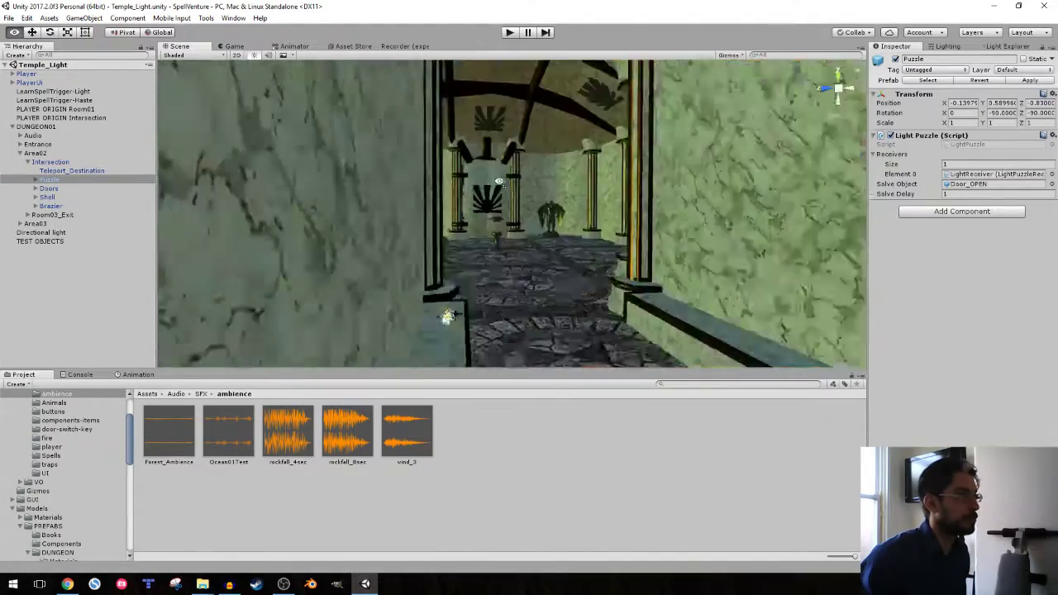
click(490, 217)
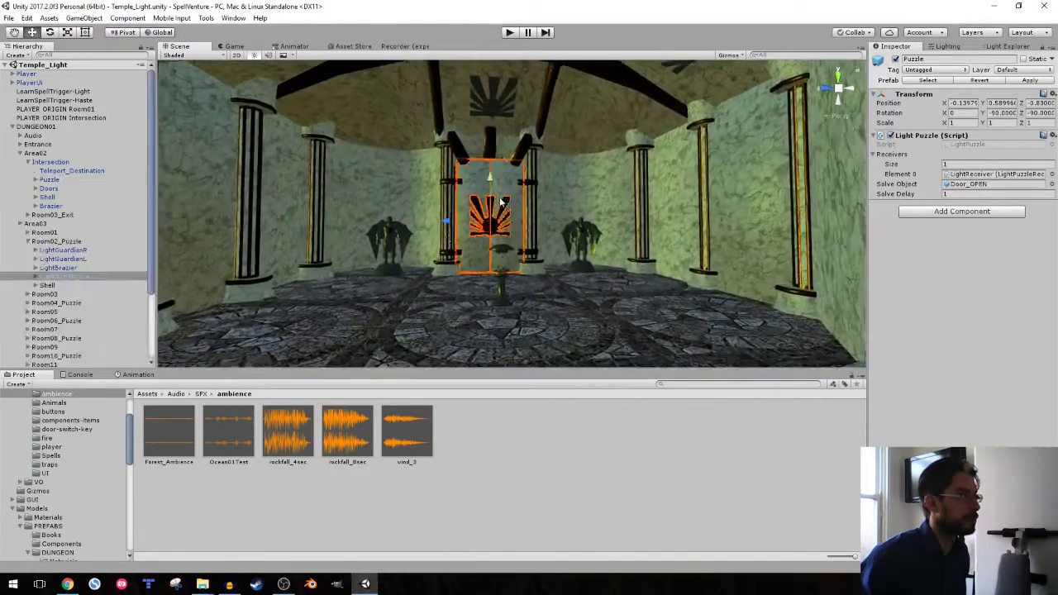
click(57, 278)
click(34, 276)
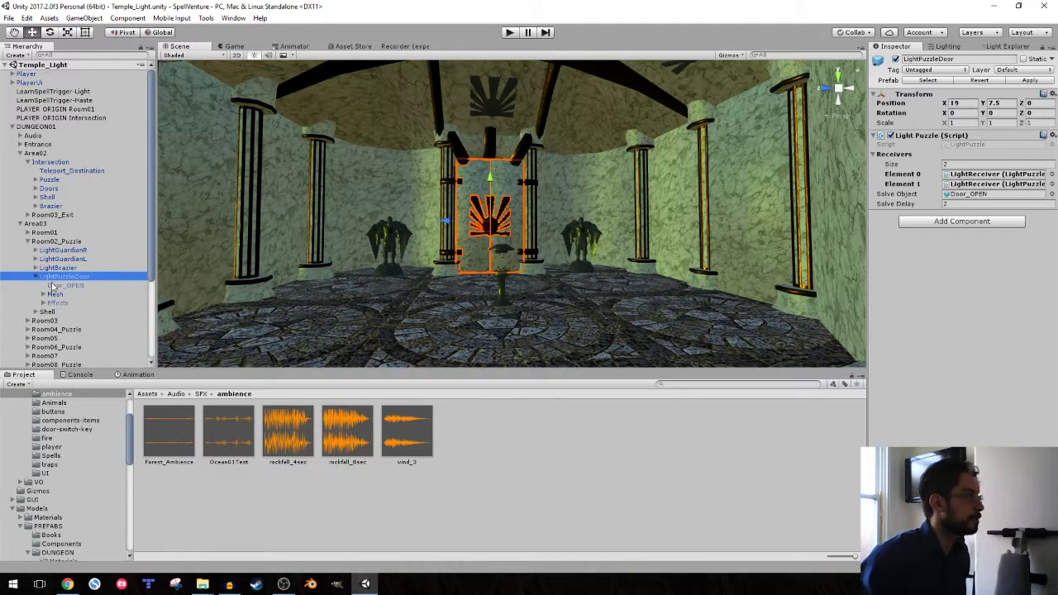
click(51, 285)
click(51, 302)
click(44, 302)
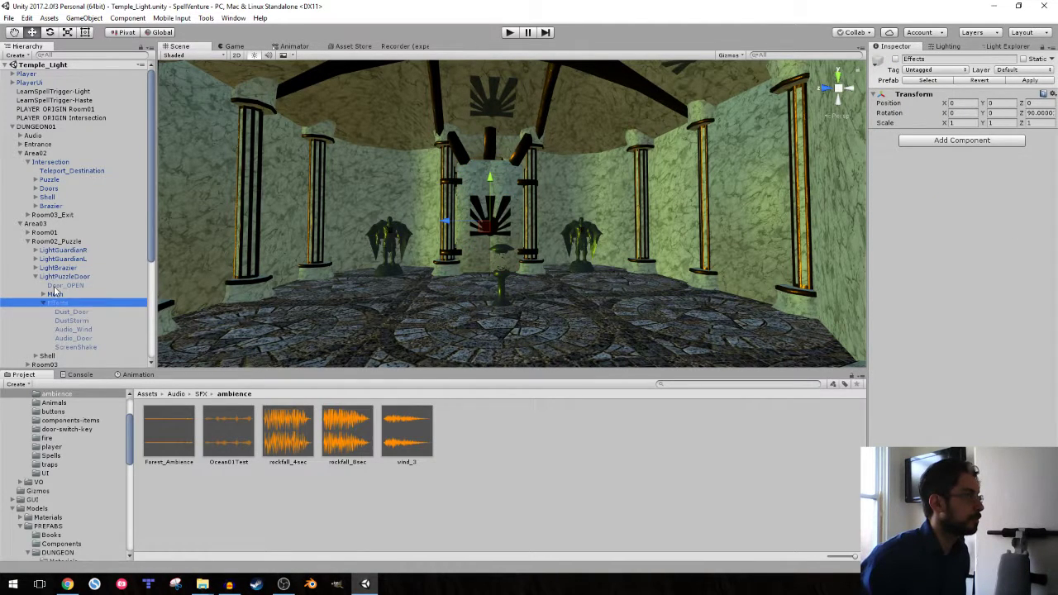
click(58, 285)
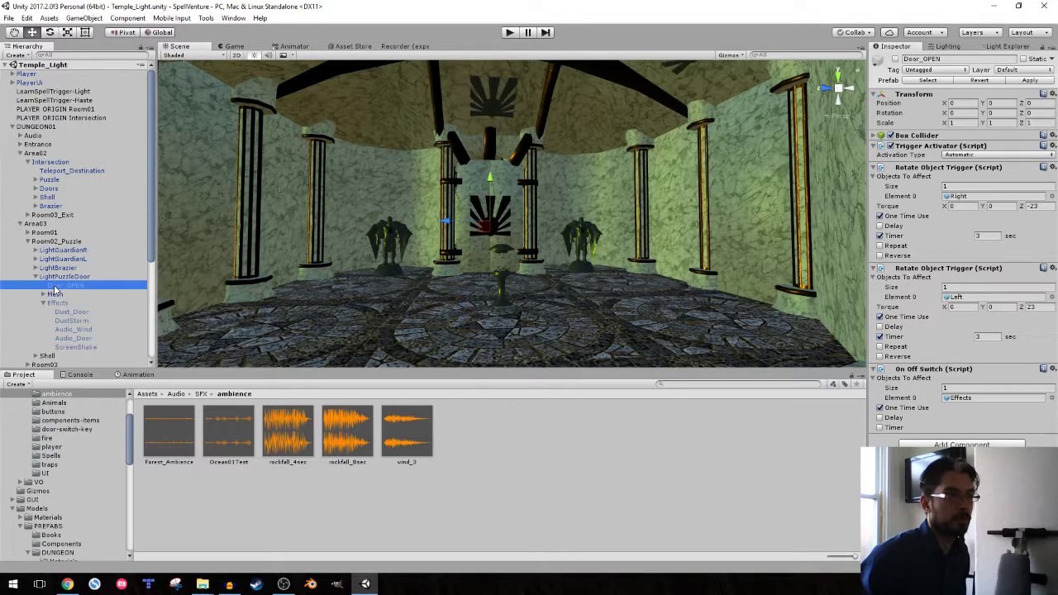
right_click(54, 291)
- Ping the intersection Puzzle's Solve Object and select its Door_OPEN trigger
click(47, 181)
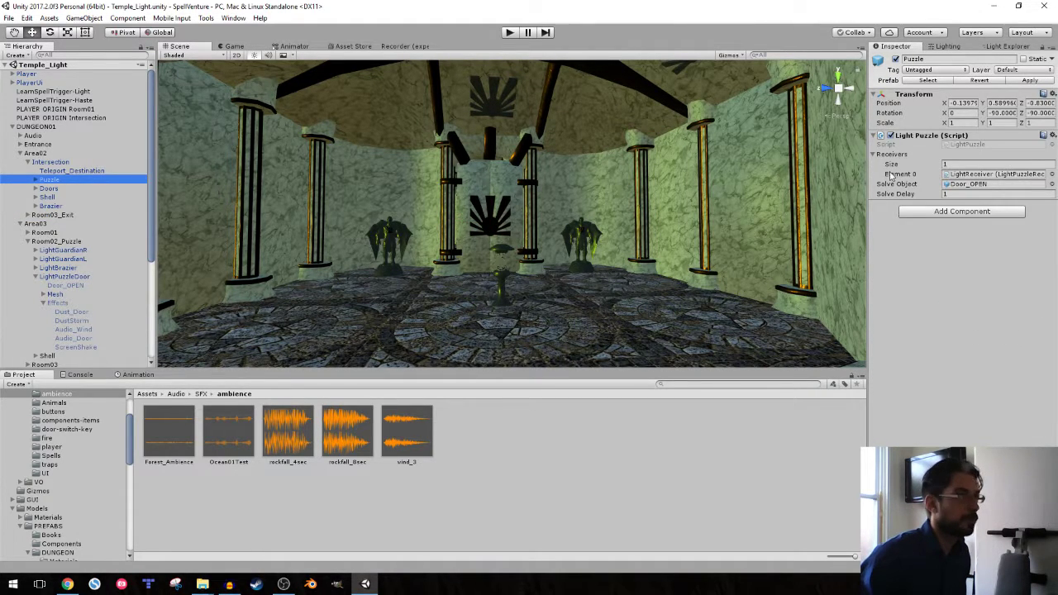
click(961, 184)
click(96, 198)
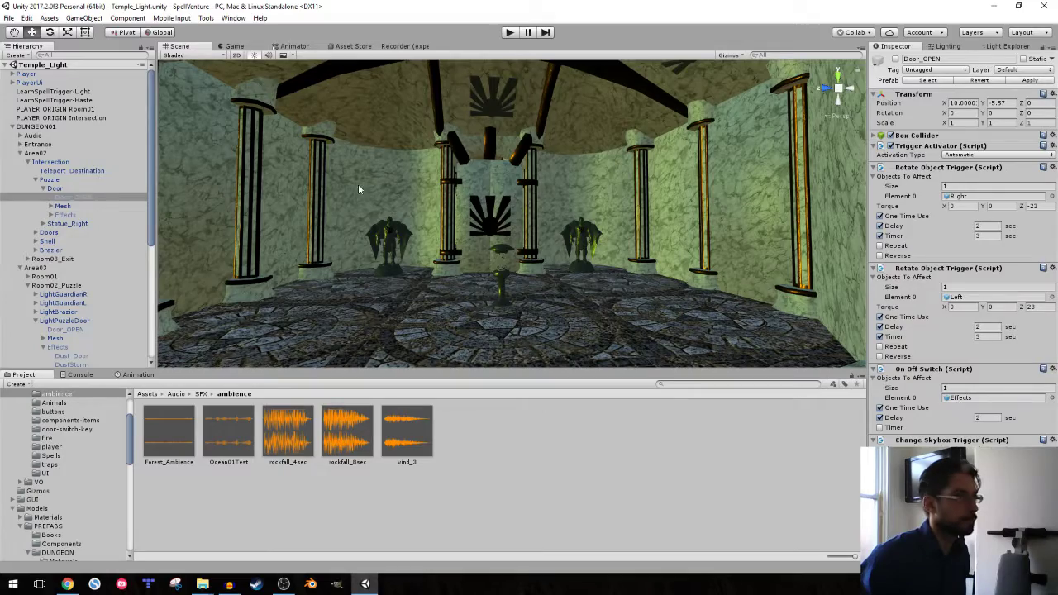
- Select the intersection Door_OPEN and frame the fan-shaped sun-emblem door with F
click(77, 198)
right_drag(265, 178, 450, 187)
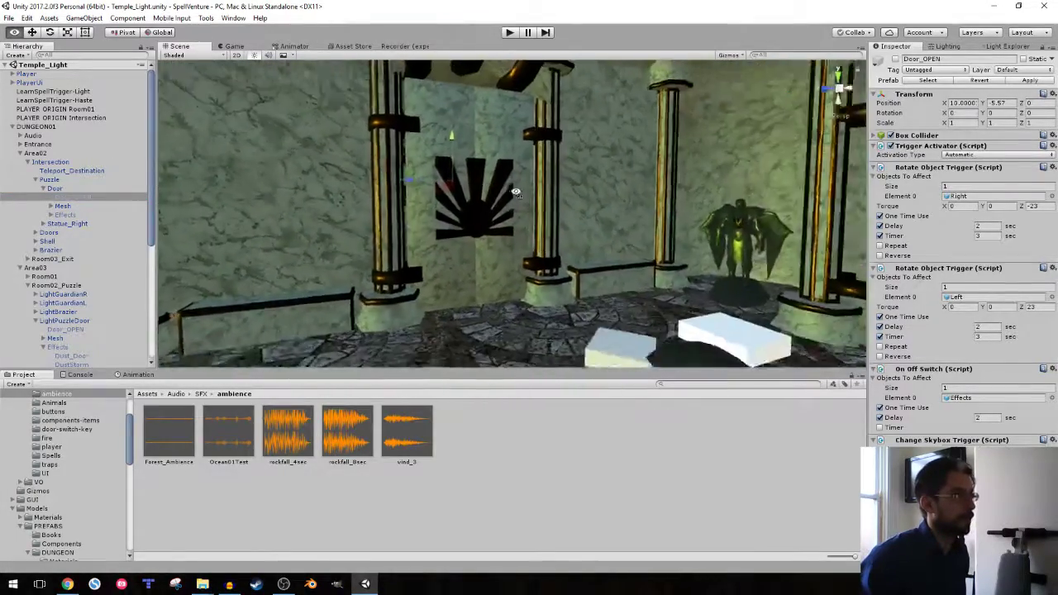
right_drag(451, 187, 465, 192)
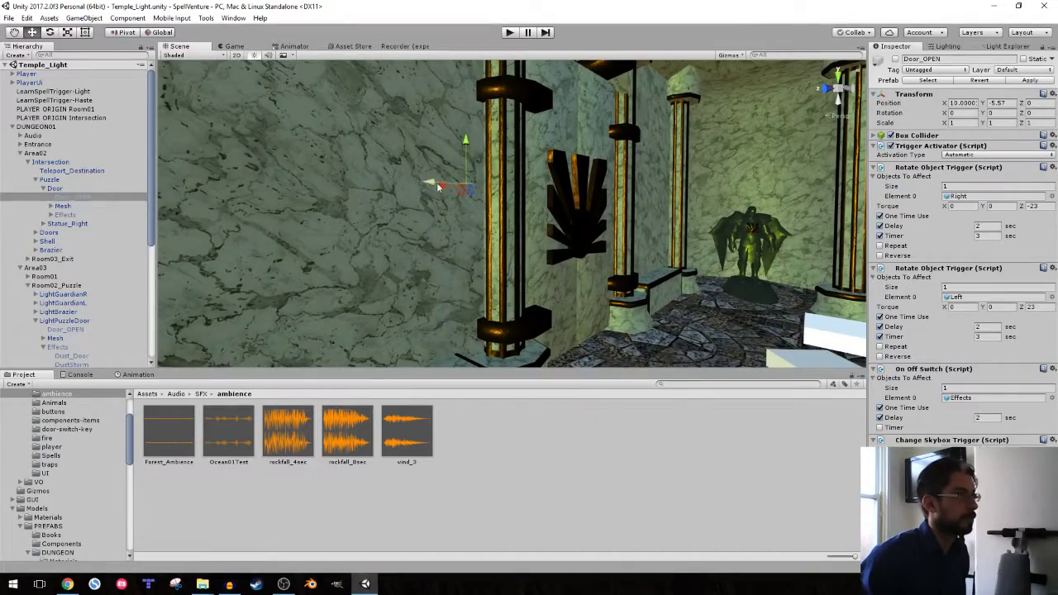
alt+drag(438, 187, 248, 194)
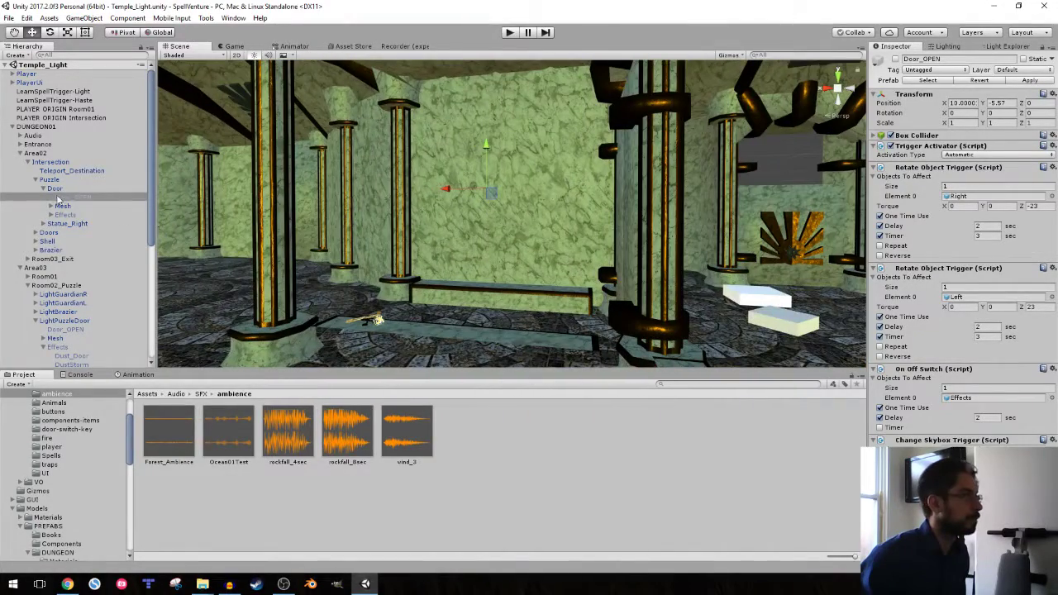
click(58, 198)
ctrl+drag(447, 192, 532, 191)
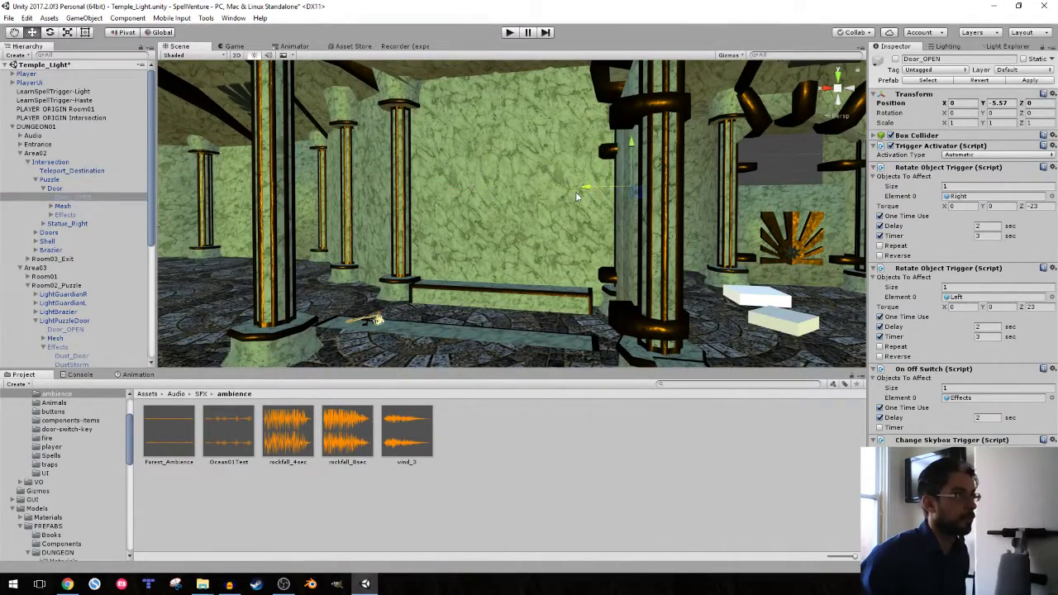
key(f)
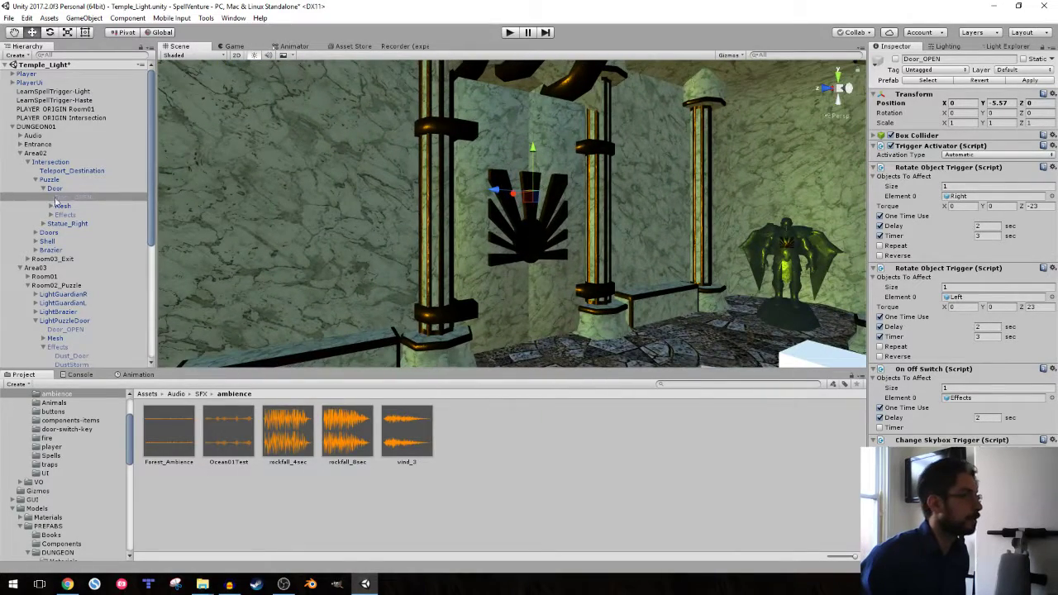
right_click(78, 197)
- Create an empty child under Door_OPEN named Audio_Unlock and save the scene
click(115, 285)
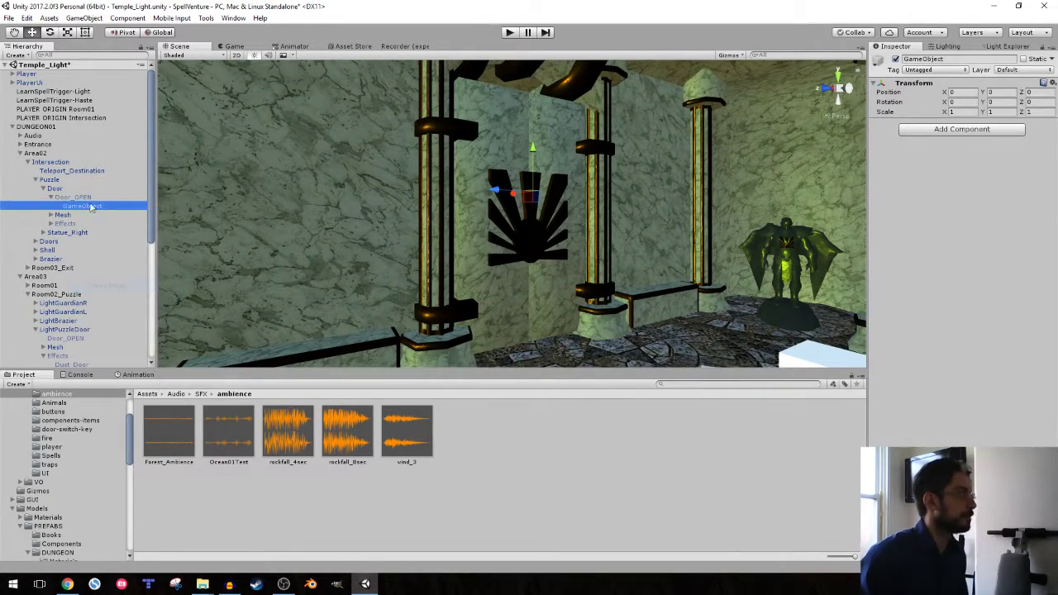
text(Audio_Unlock)
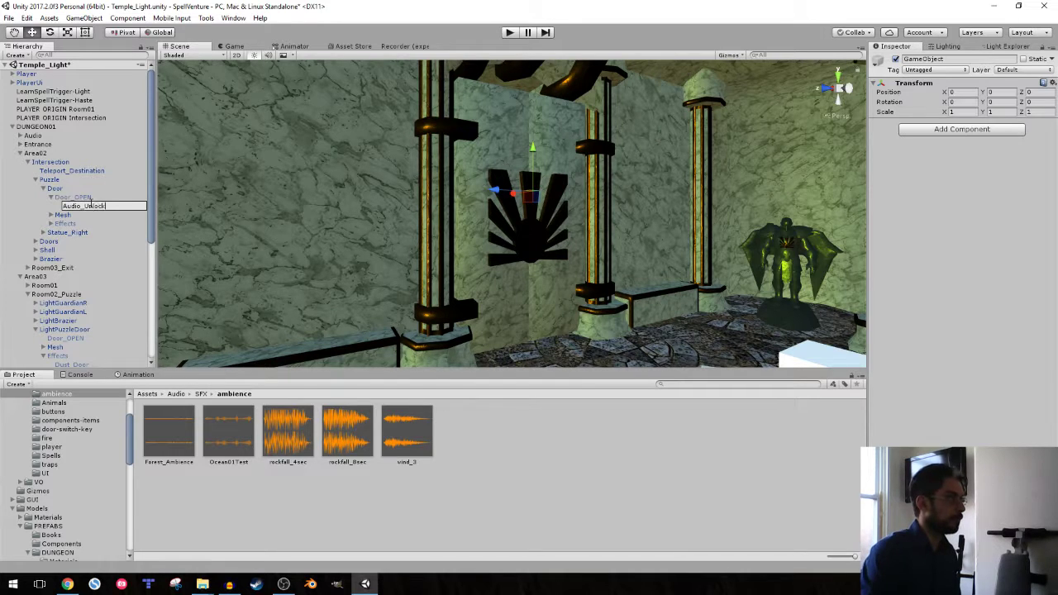
key(Return)
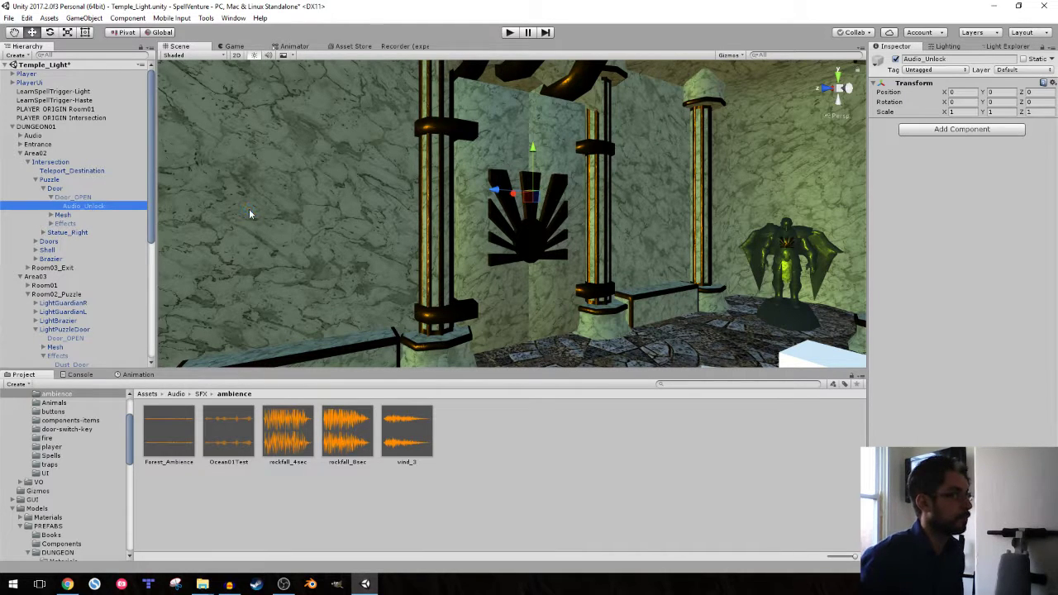
key(ctrl+s)
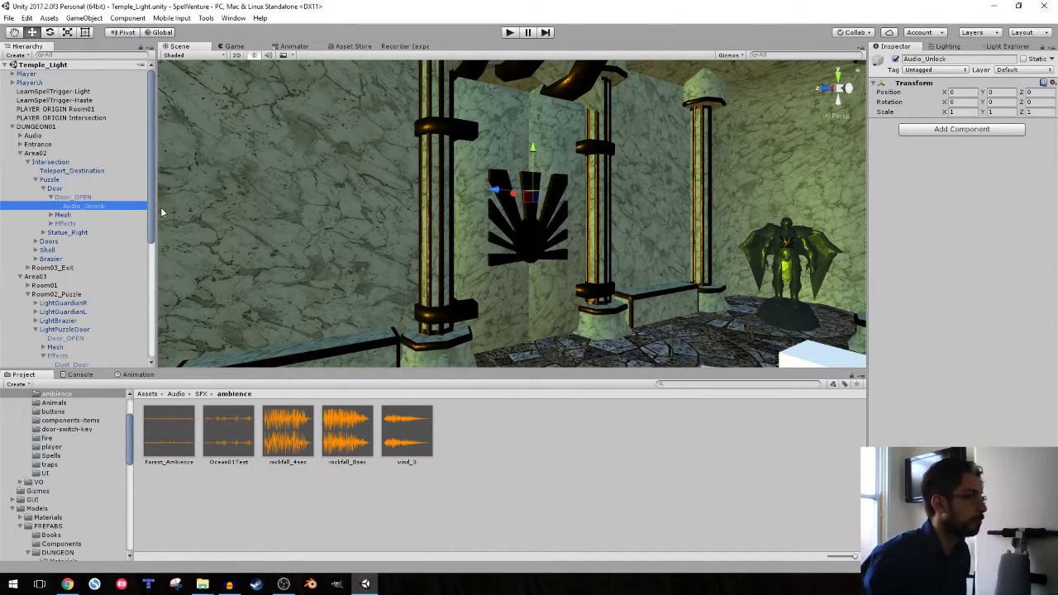
- Give Audio_Unlock a fully 3D Audio Source with custom rolloff, max distance 60, Doppler Level 0
click(935, 129)
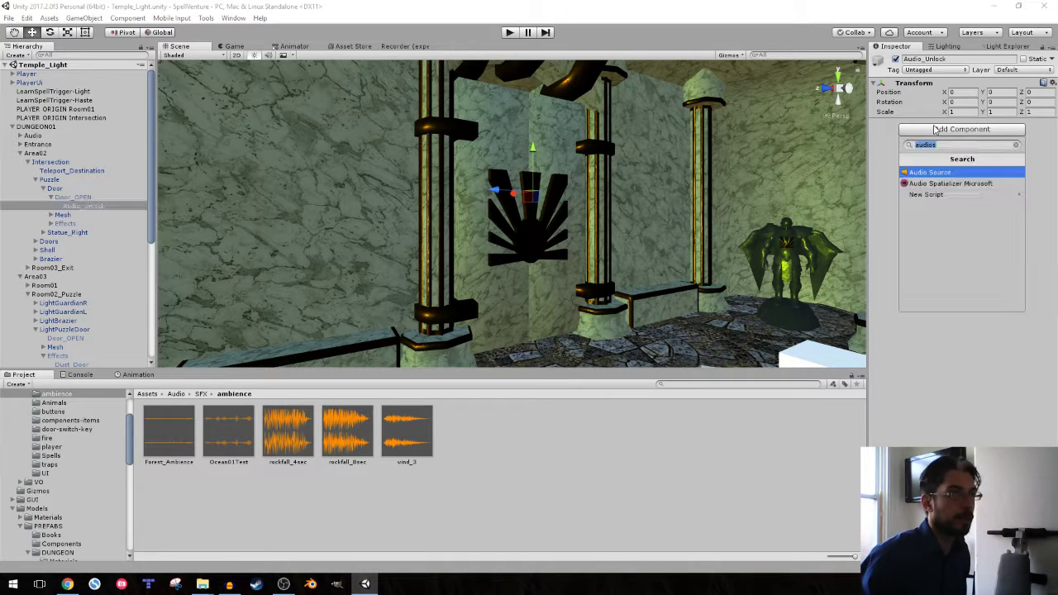
key(Return)
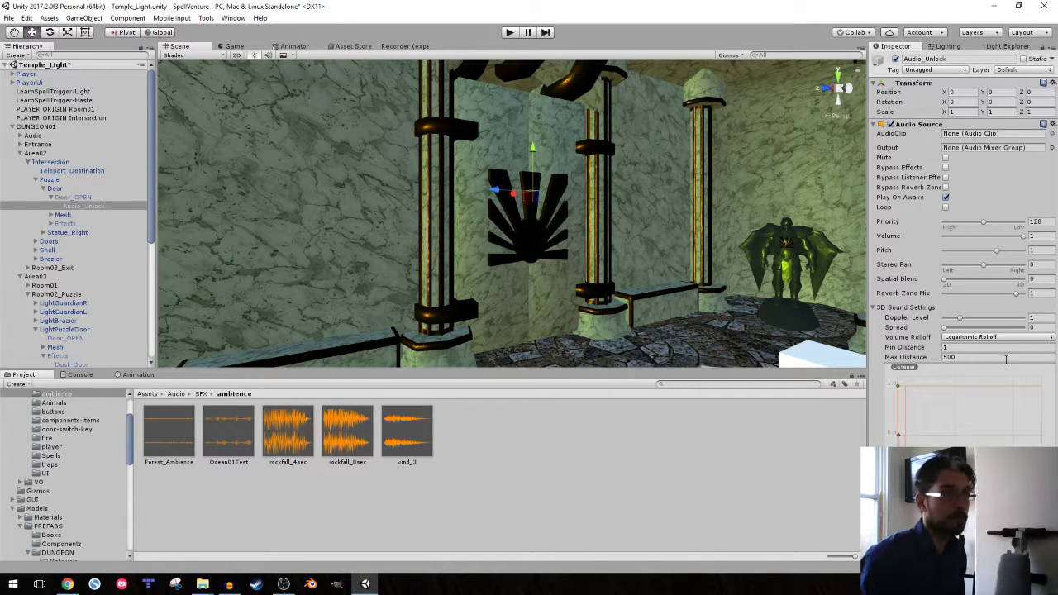
click(996, 337)
click(991, 347)
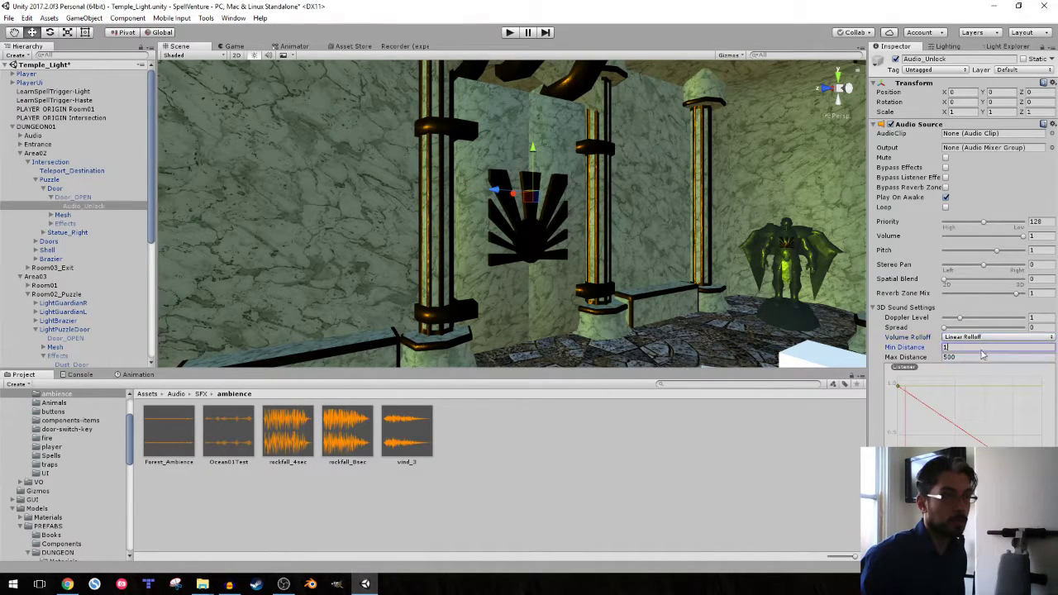
click(981, 357)
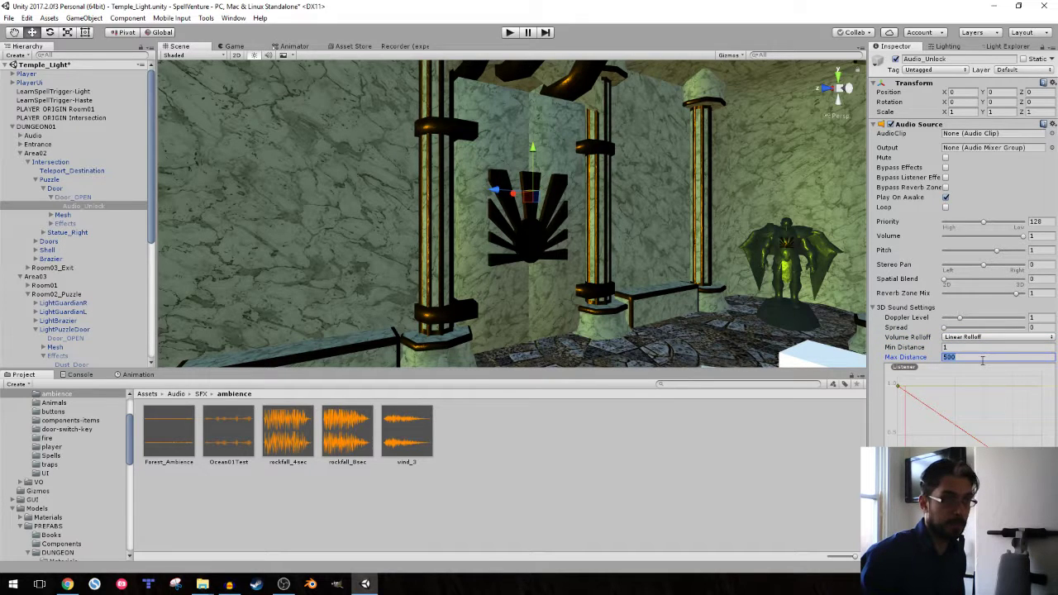
text(60)
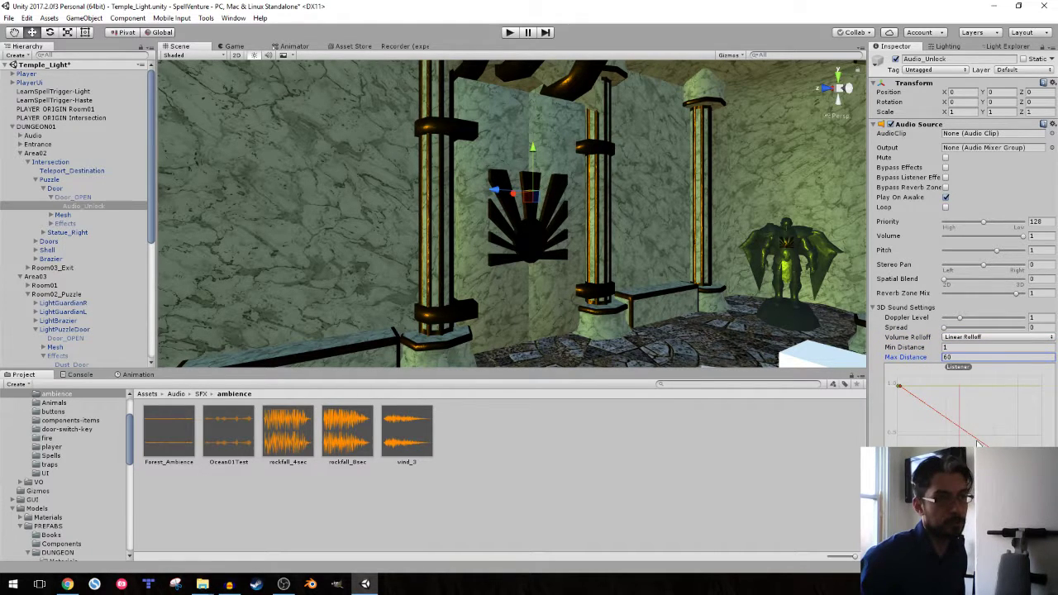
click(977, 444)
text(1)
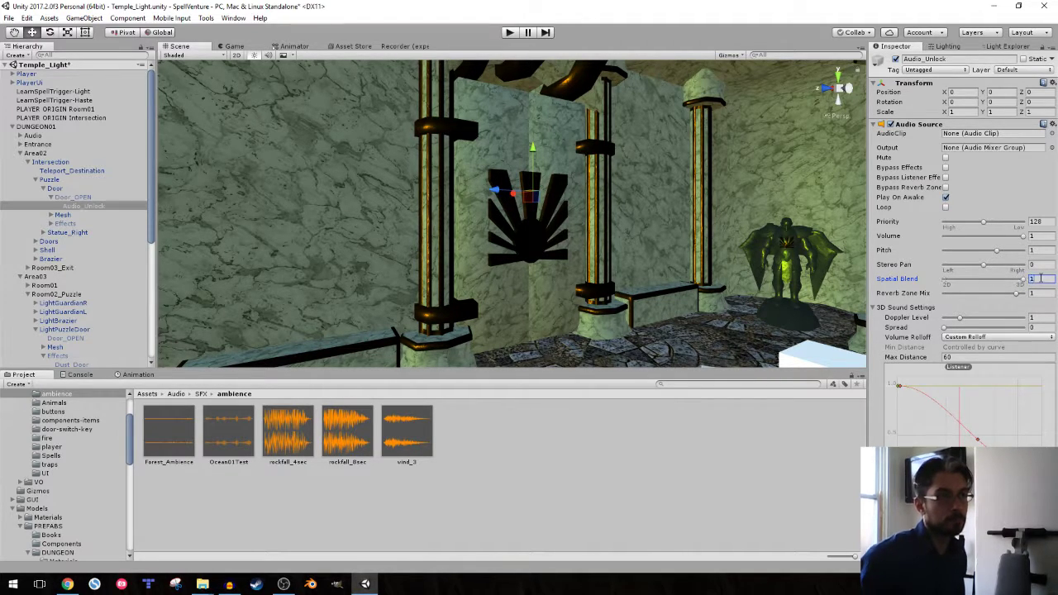
click(1042, 319)
text(0)
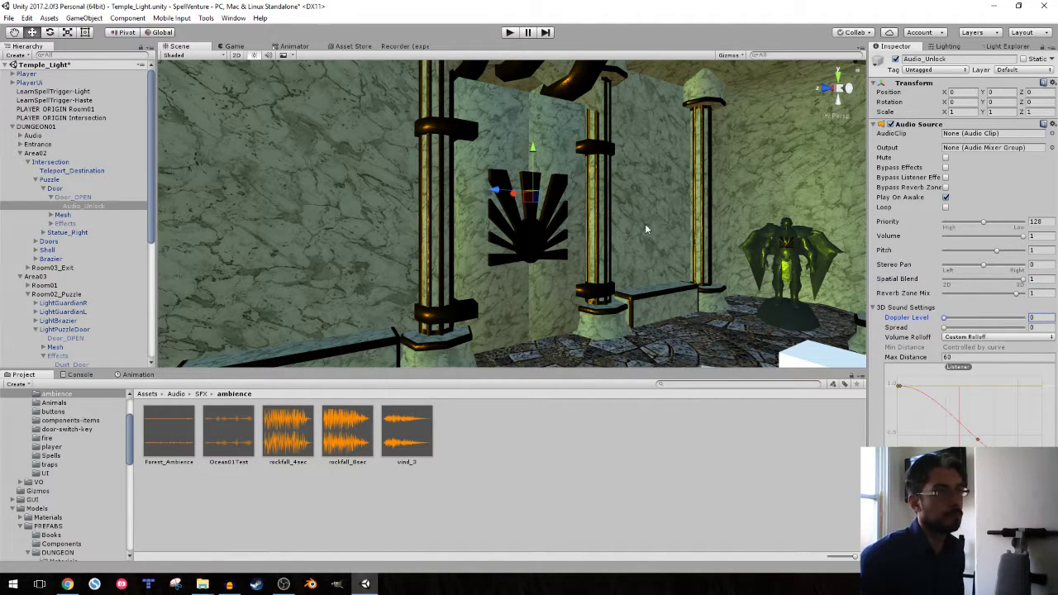
click(86, 206)
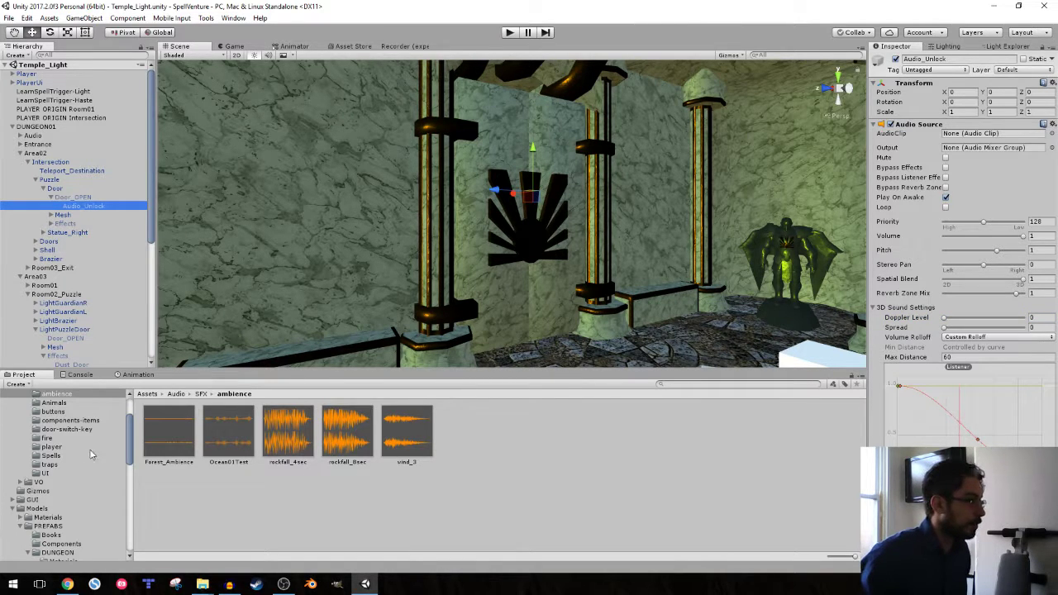
click(65, 428)
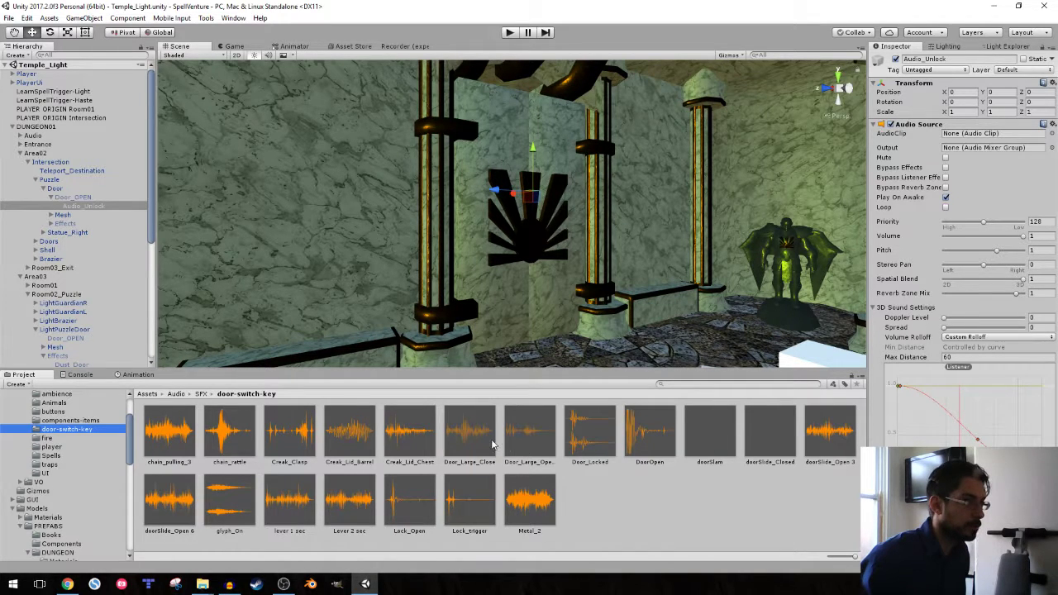
- Preview Door_Large_Open_echo, DoorOpen, Door_Locked and Door_Large_Close, then assign Door_Large_Close to Audio_Unlock
double_click(536, 436)
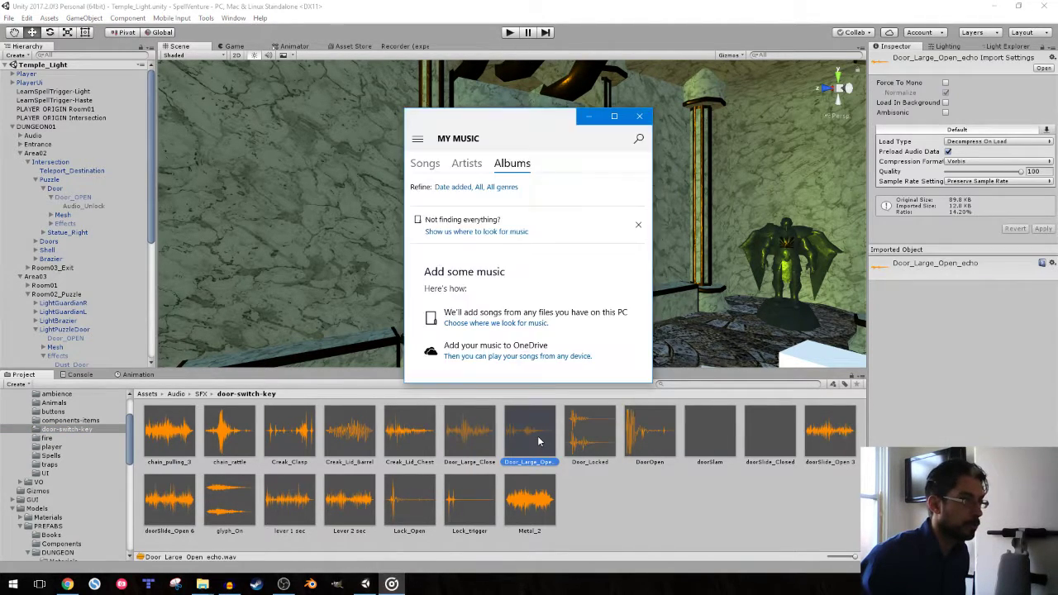
click(639, 115)
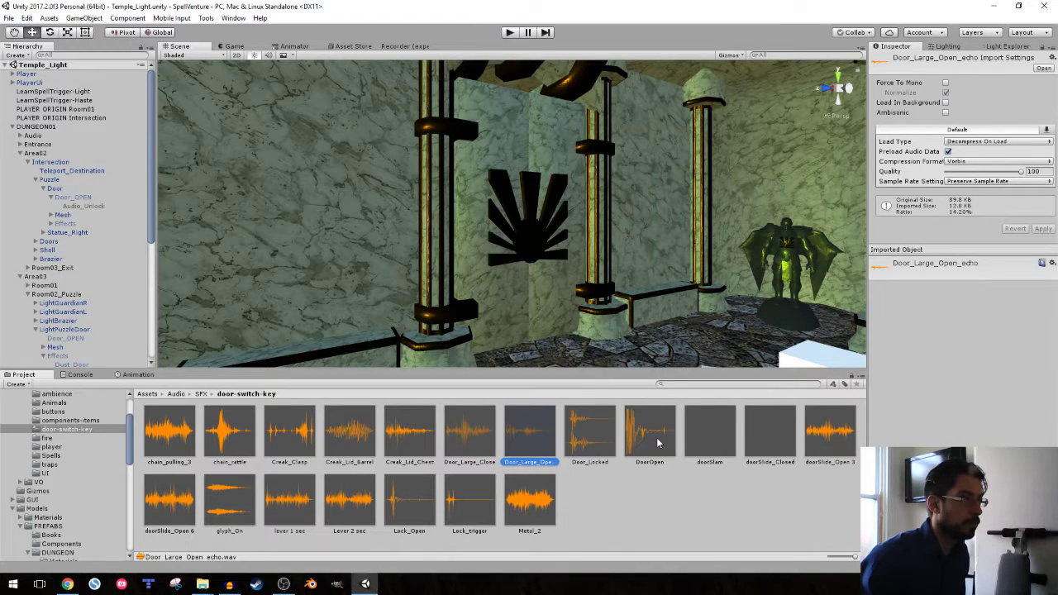
double_click(657, 444)
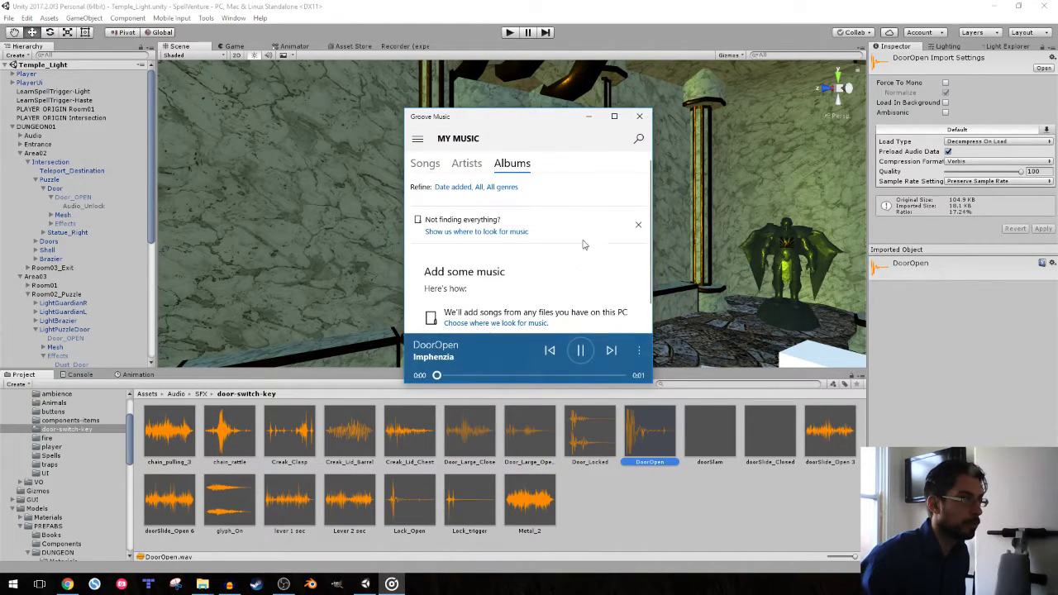
click(640, 117)
double_click(602, 431)
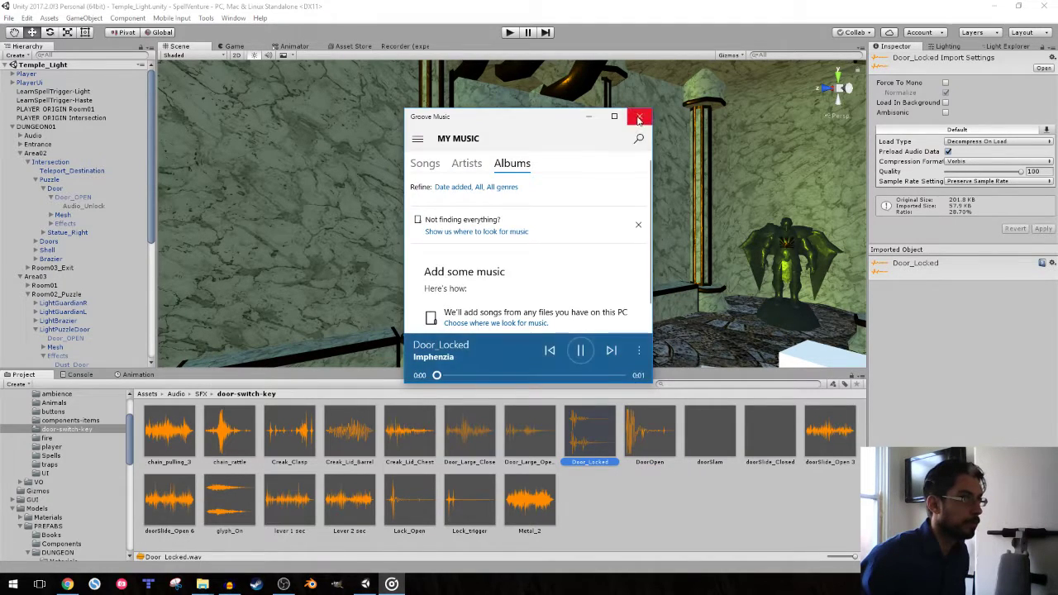
click(639, 116)
double_click(462, 433)
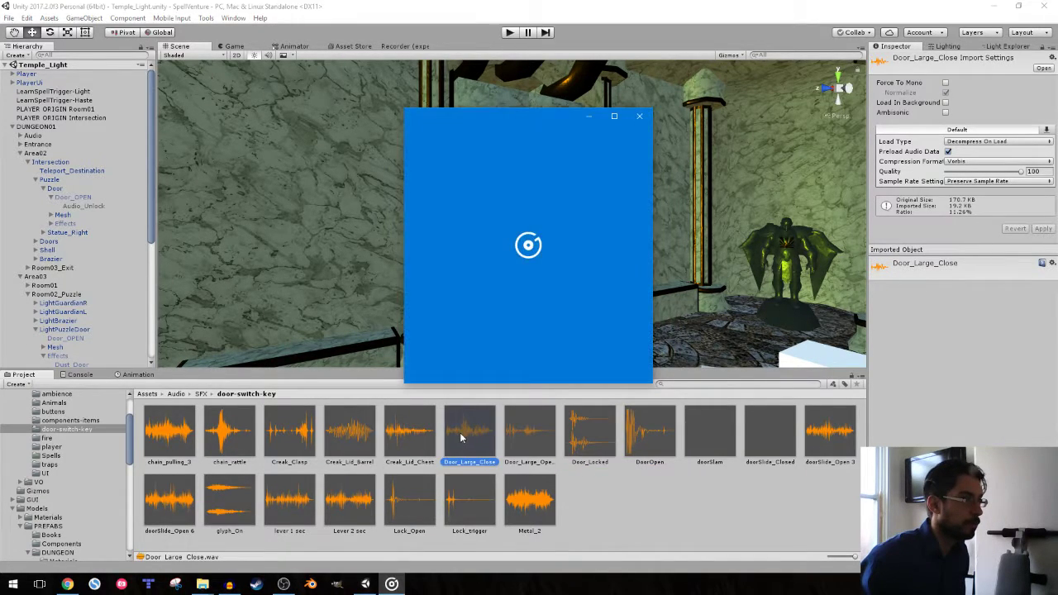
click(639, 116)
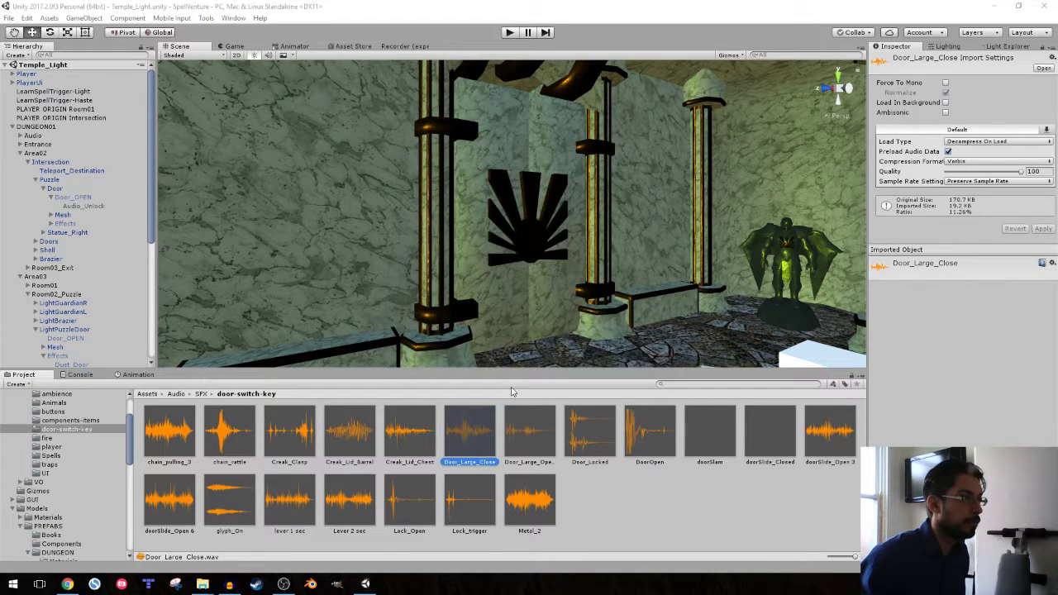
click(85, 206)
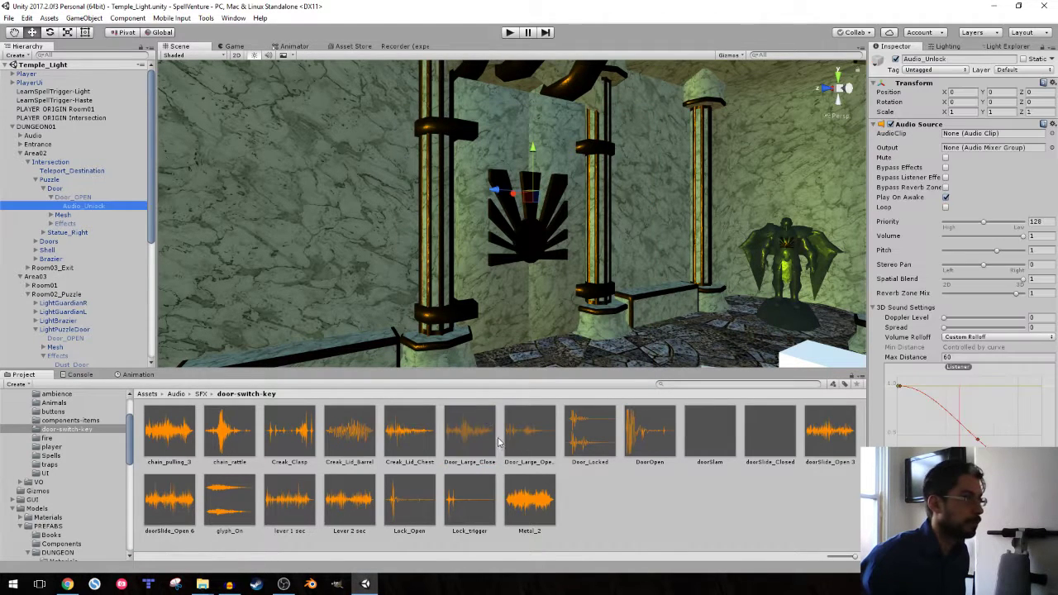
mouse_move(472, 433)
mouse_down()
mouse_move(982, 168)
mouse_move(979, 136)
mouse_up()
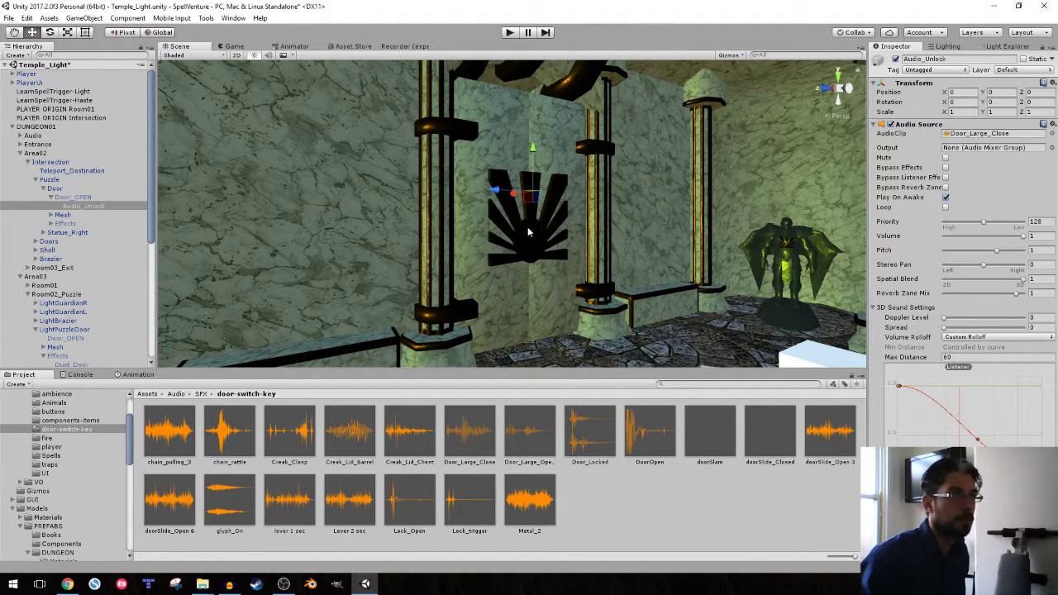
- Apply the Door_OPEN prefab changes and play-test the door's unlock sound
click(82, 198)
click(1024, 81)
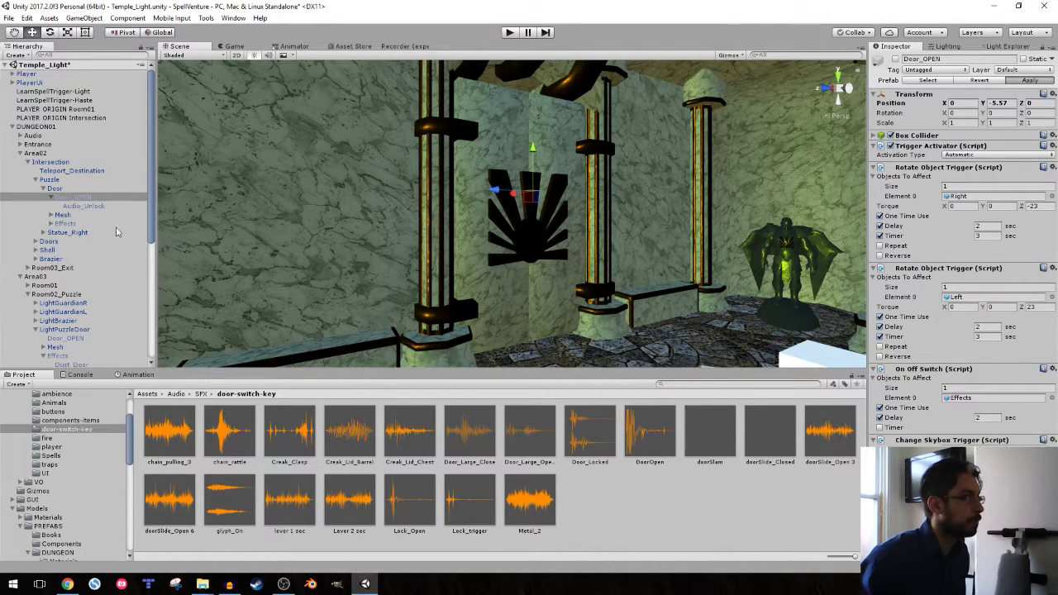
click(510, 32)
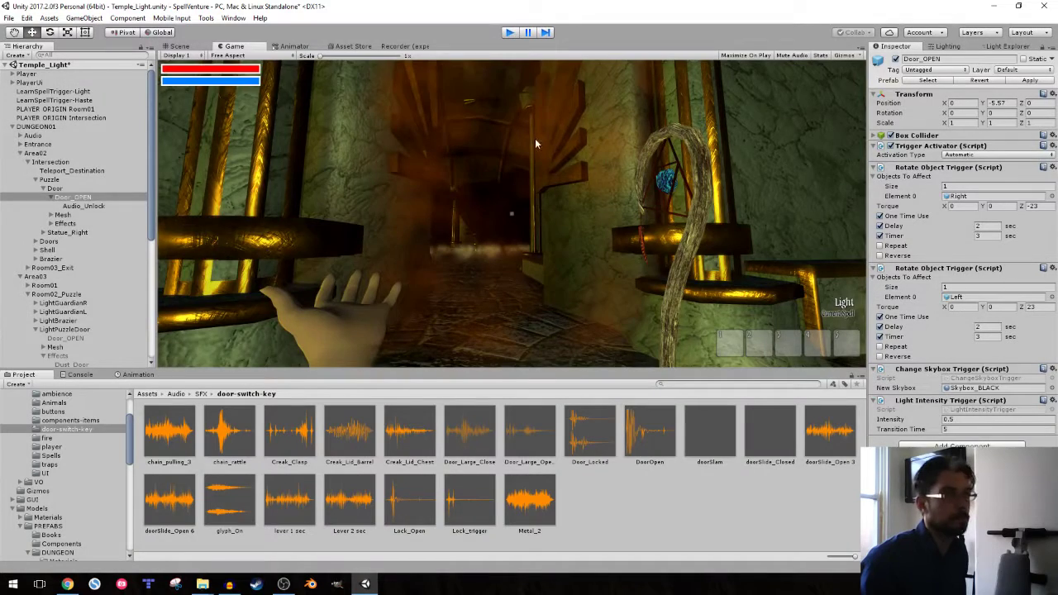
key(ctrl+p)
- Locate and select Audio_Unlock's Door_Large_Close clip in the Project panel
click(81, 206)
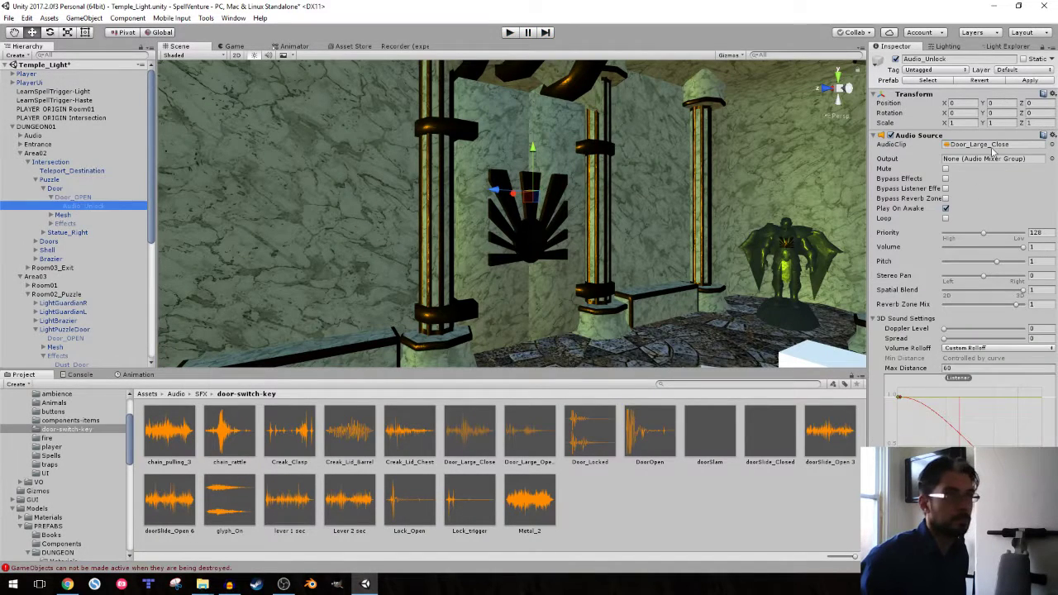
click(988, 144)
click(471, 431)
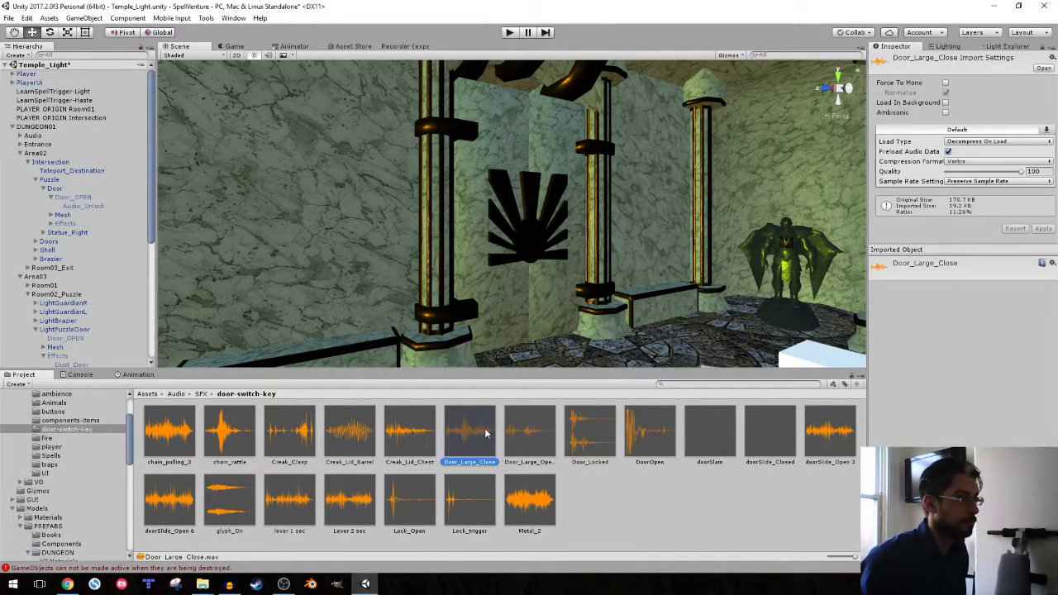
- Copy the Door_Large_Close file from the door-switch-key folder
right_click(479, 434)
click(535, 226)
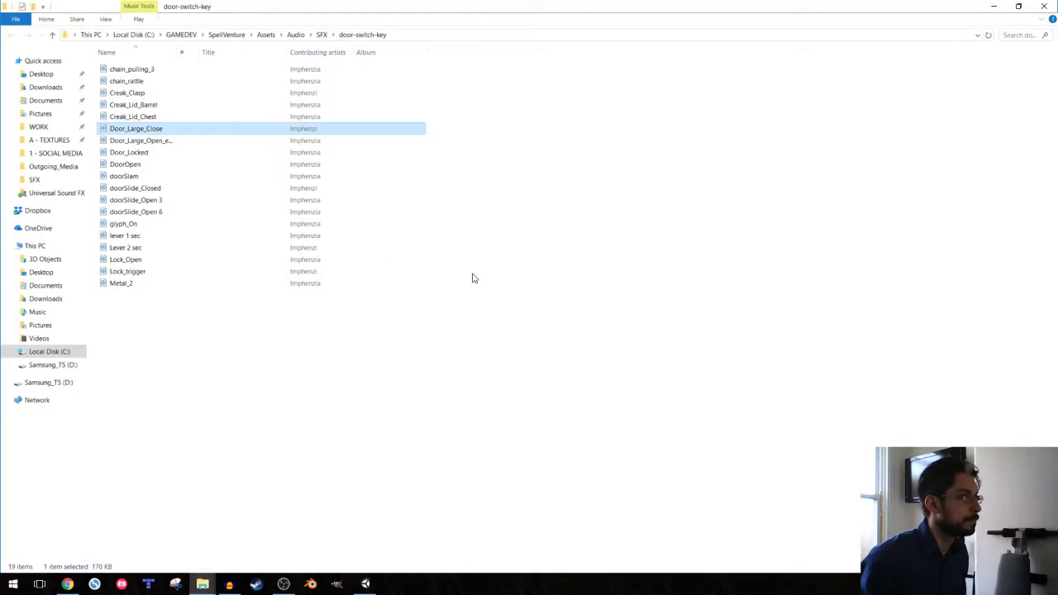
right_click(140, 130)
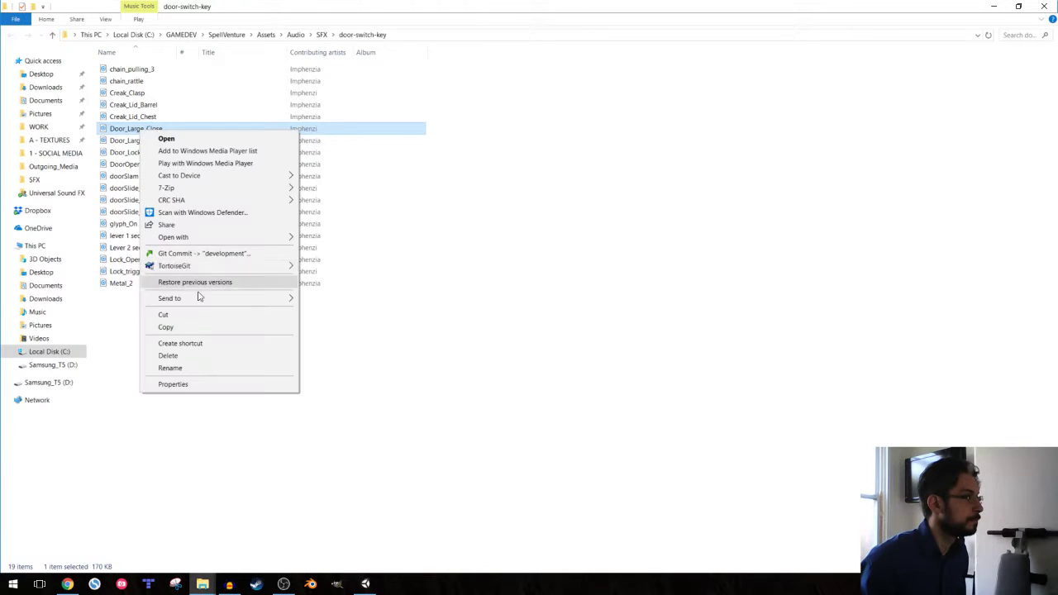
click(198, 326)
- Paste it into the SFX folder, replacing the existing Door_Large_Close
click(210, 587)
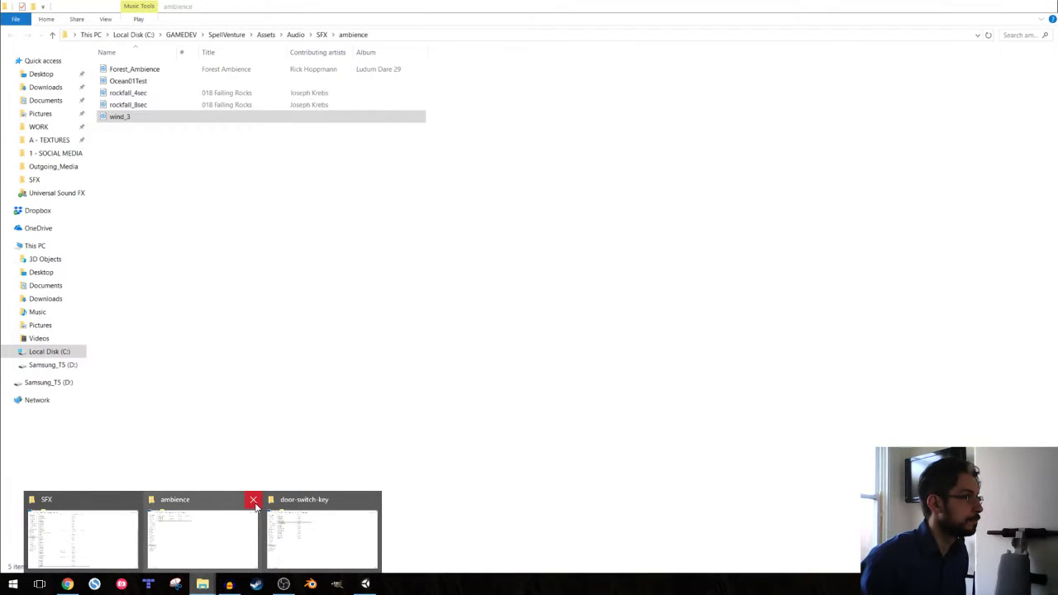
click(255, 504)
click(173, 517)
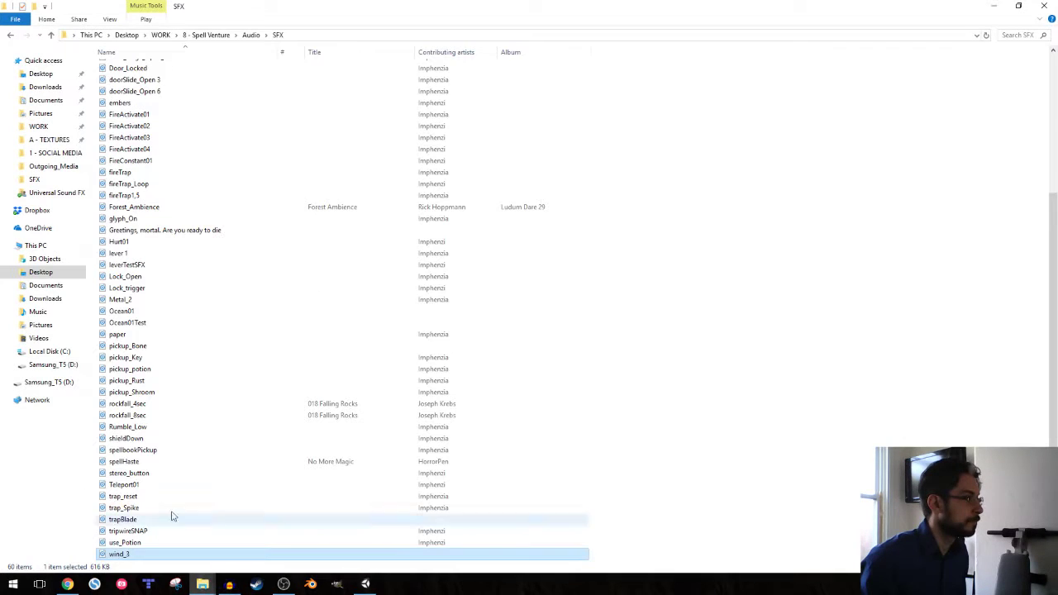
right_click(538, 277)
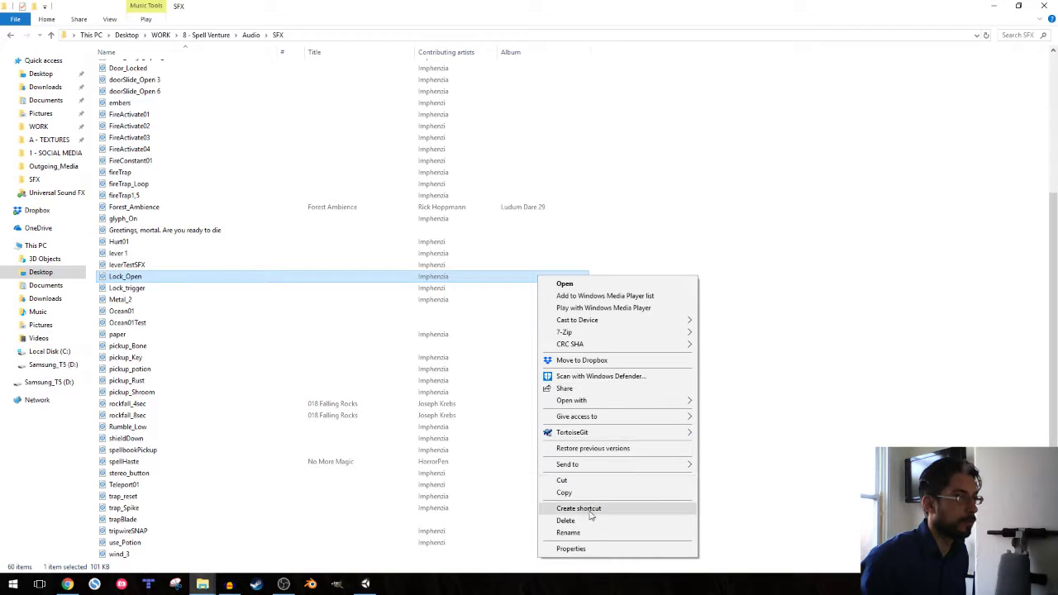
click(816, 394)
right_click(811, 385)
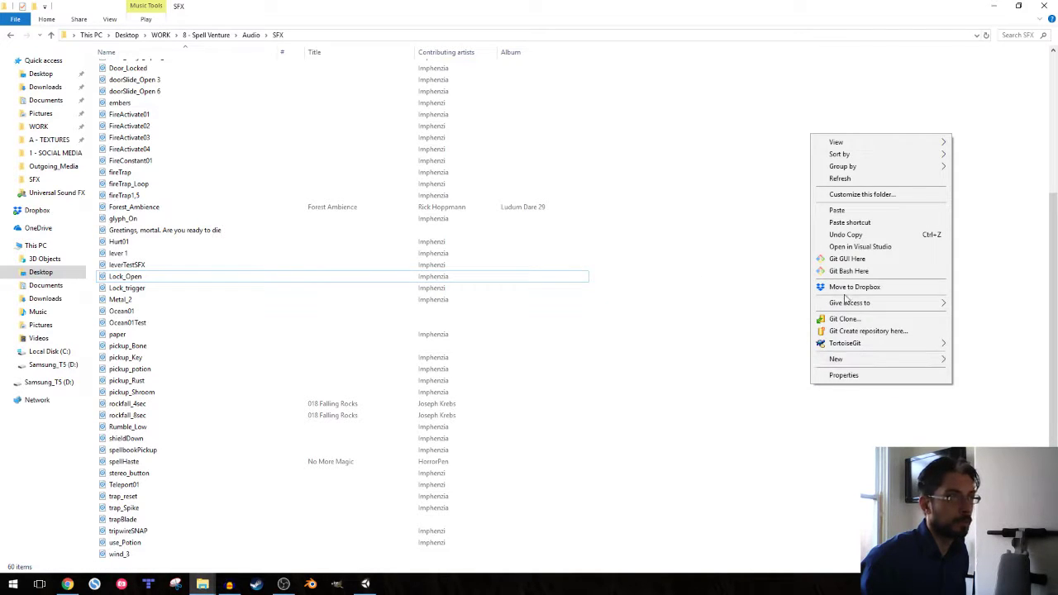
click(837, 210)
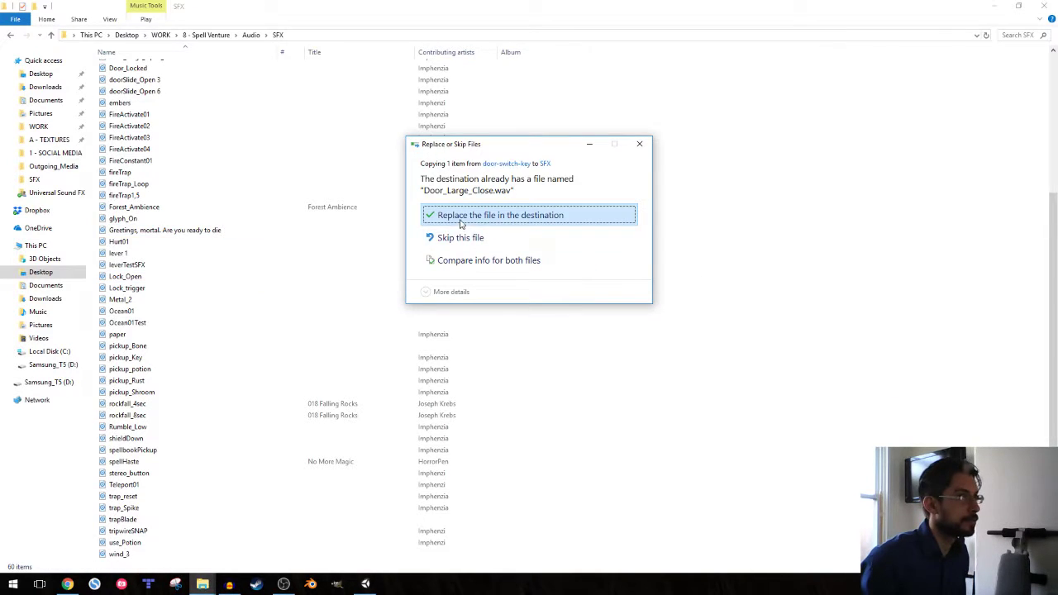
click(468, 217)
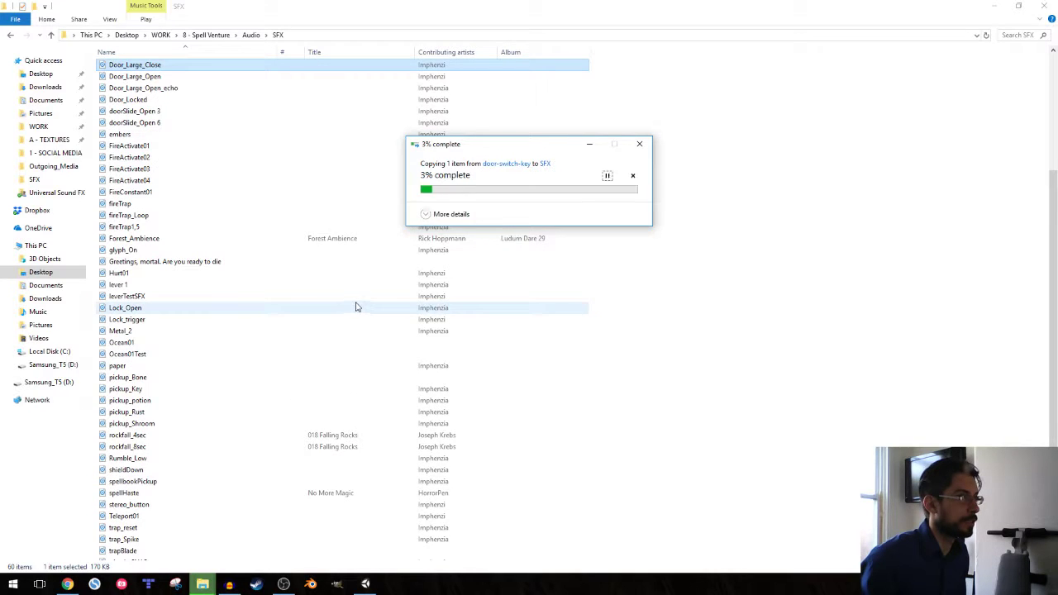
- Play the replaced Door_Large_Close to check it, then return to Audacity
scroll(345, 301, up, 5)
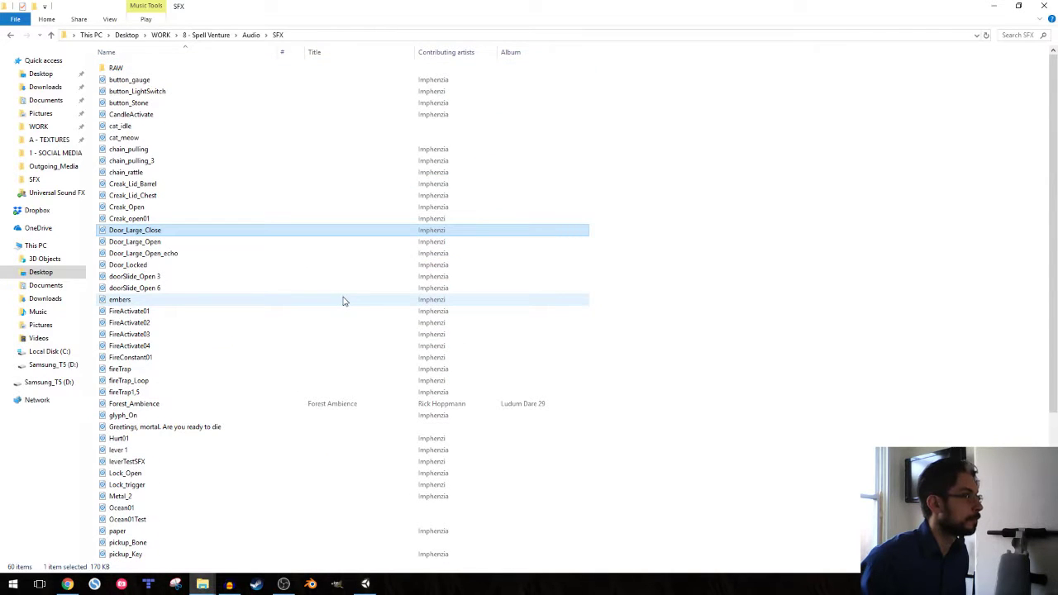
double_click(137, 231)
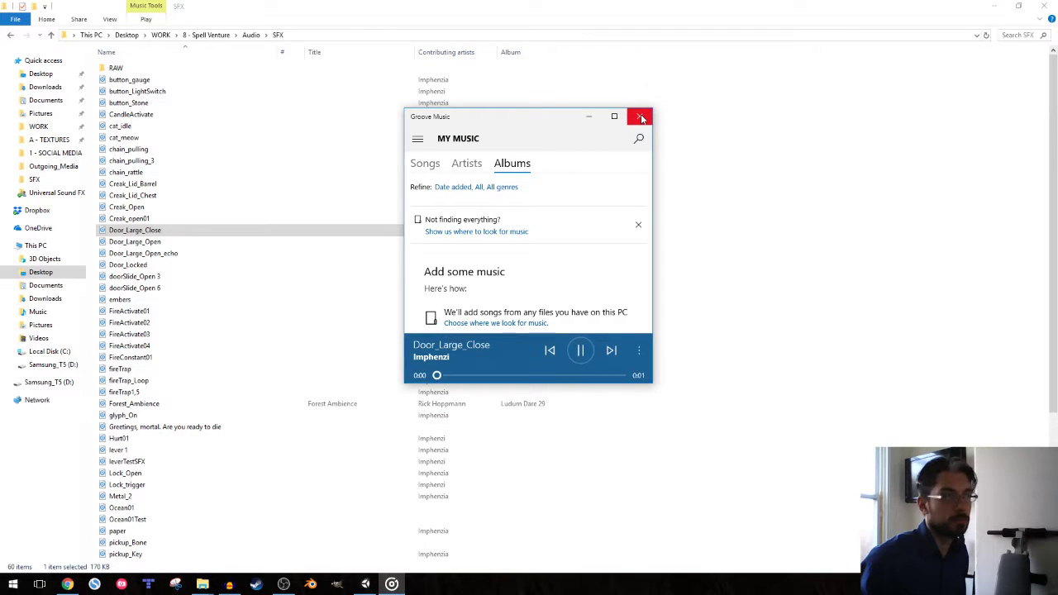
click(642, 118)
click(229, 583)
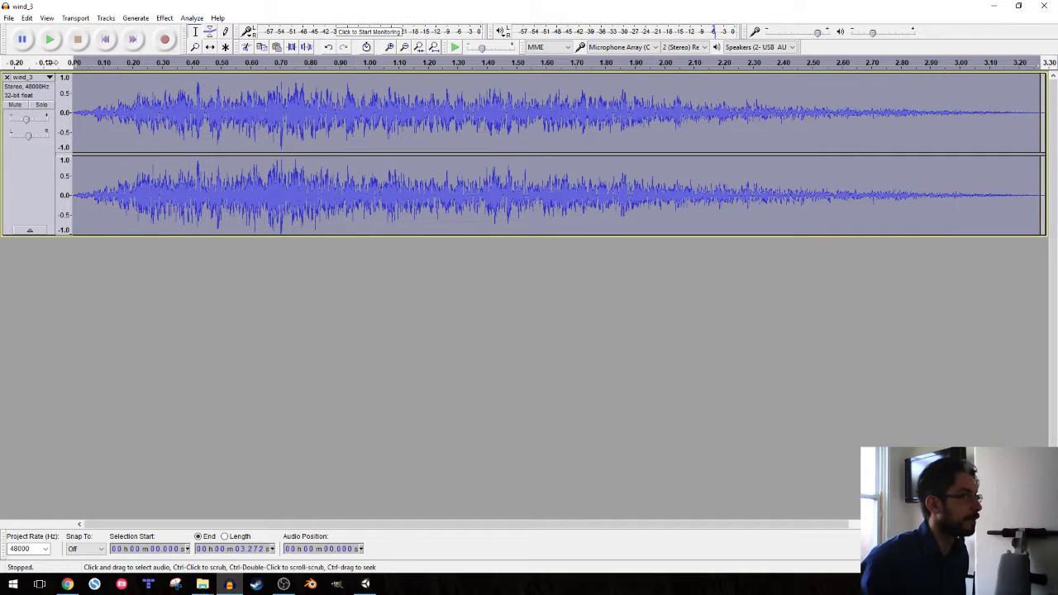
- Discard wind_3, open Door_Large_Close from SFX as a safe copy, and play it
click(1043, 6)
click(557, 290)
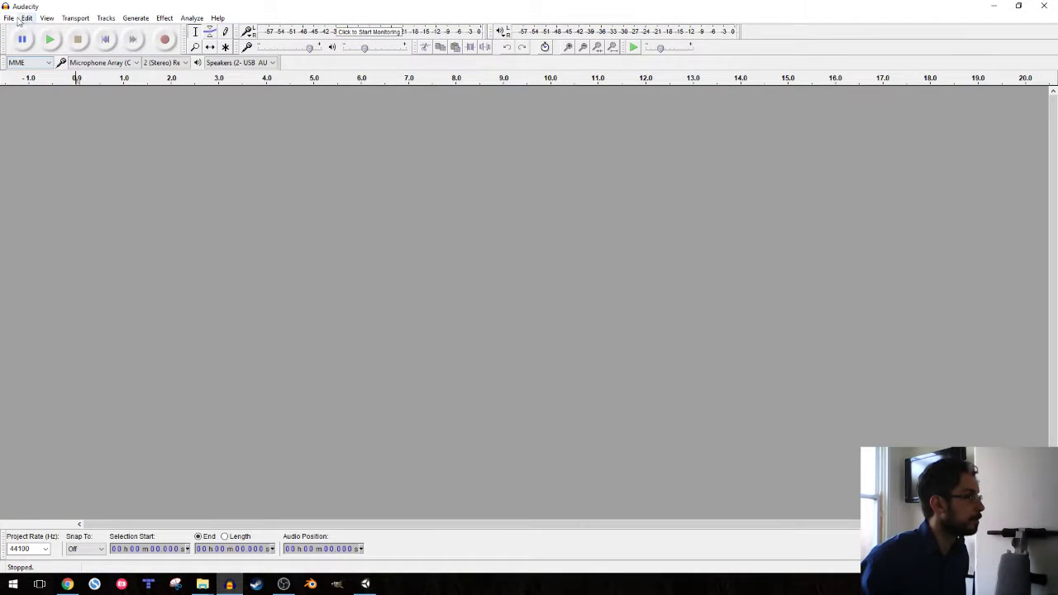
click(9, 17)
click(25, 43)
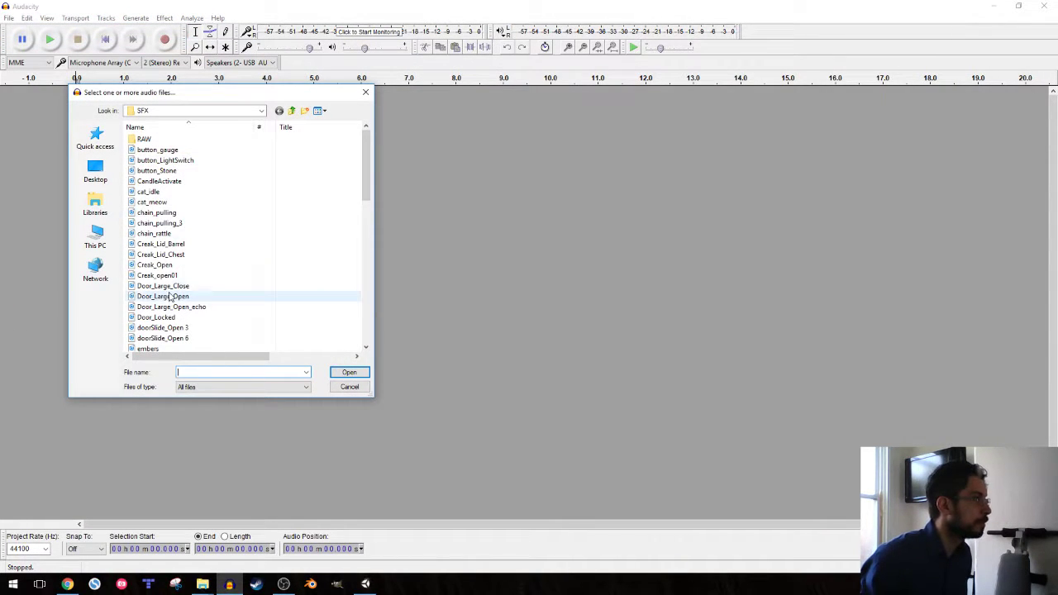
click(168, 286)
click(348, 373)
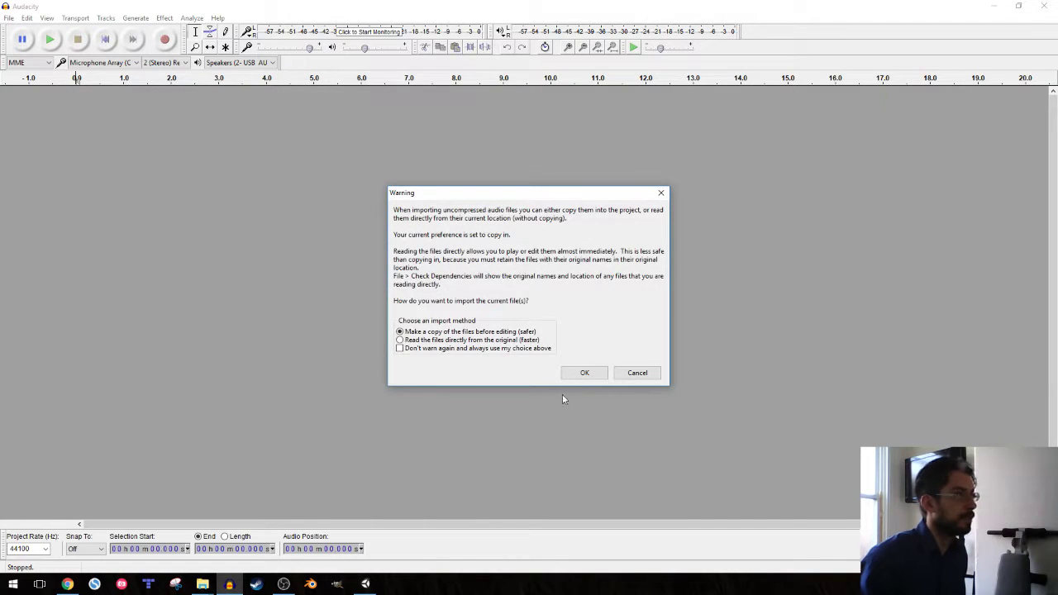
click(589, 373)
key(space)
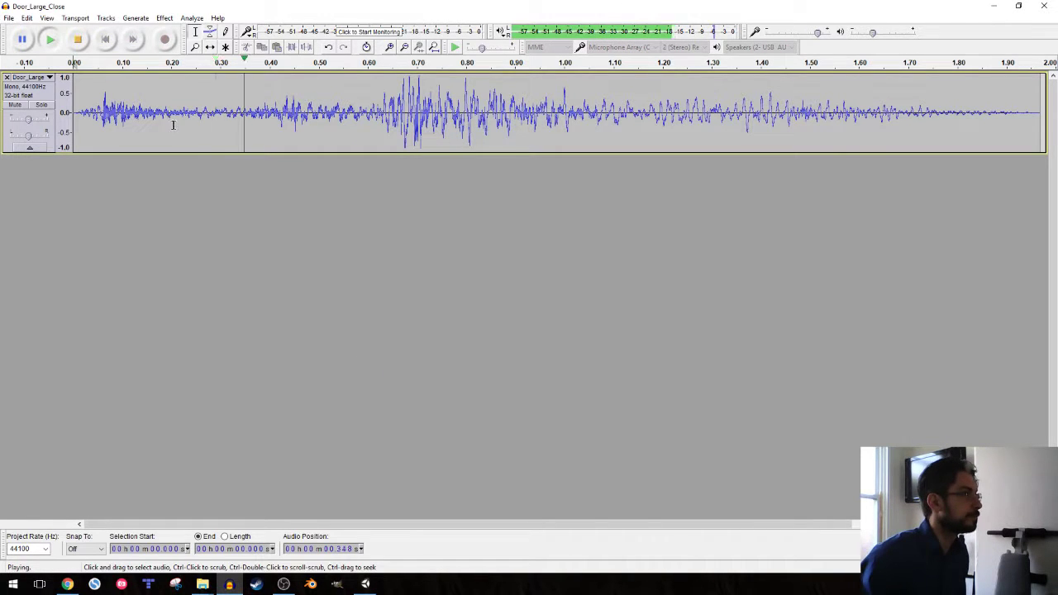
- Select the whole door sound, try a 14 dB Amplify with clipping allowed, then undo it
click(126, 83)
key(ctrl+a)
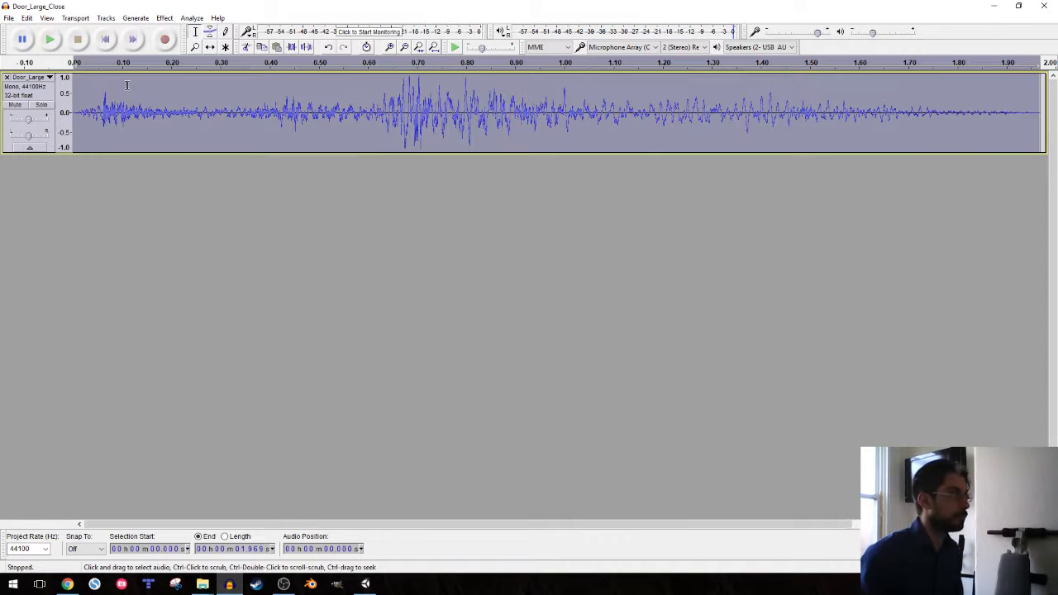
click(164, 17)
click(208, 62)
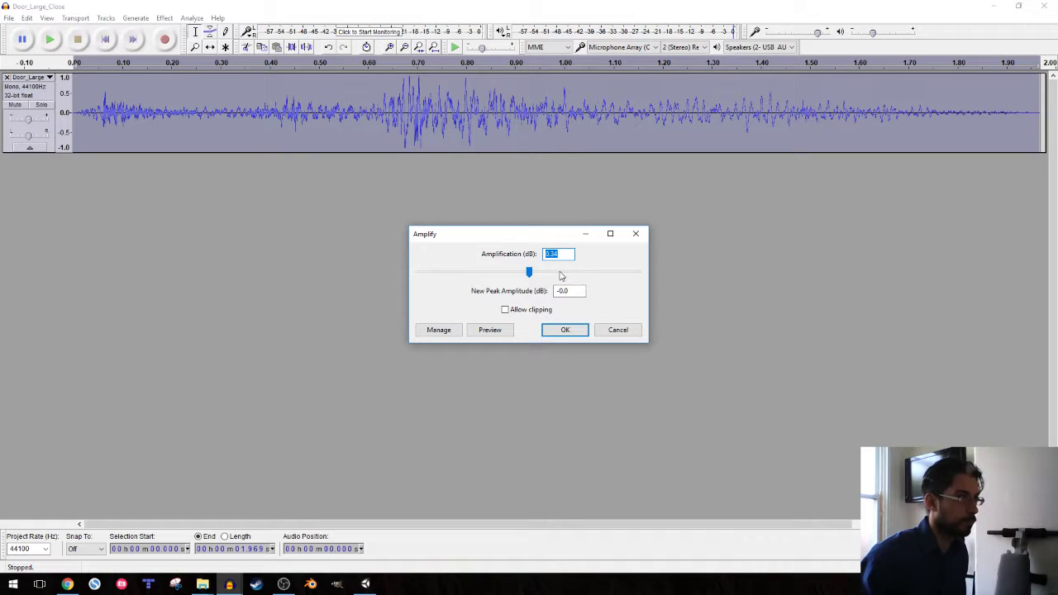
text(14)
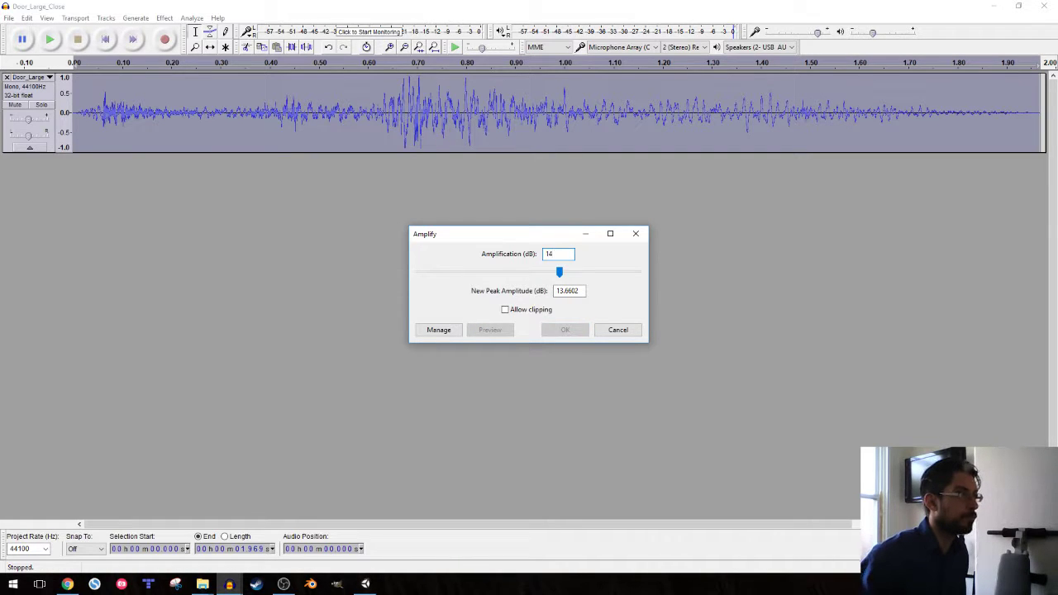
click(530, 311)
click(564, 330)
key(space)
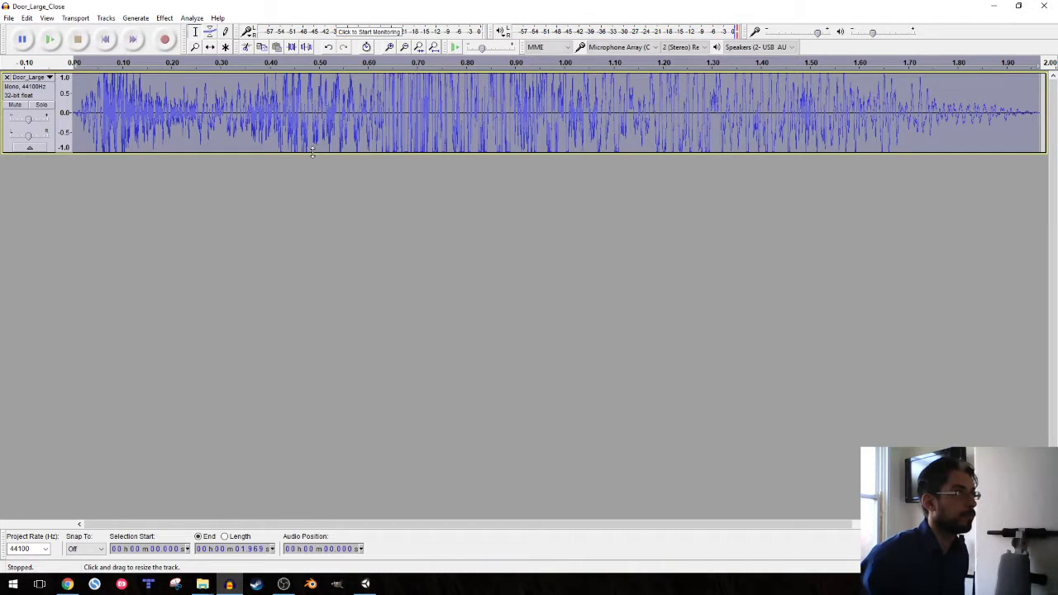
key(ctrl+z)
- Amplify the door sound by 4 dB instead and play it back
click(163, 18)
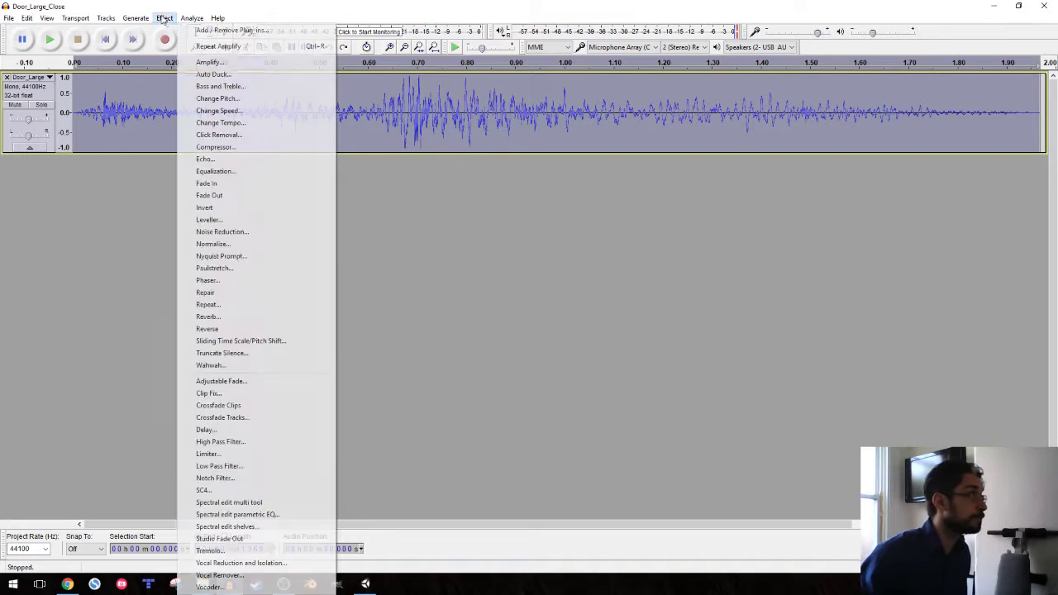
click(208, 62)
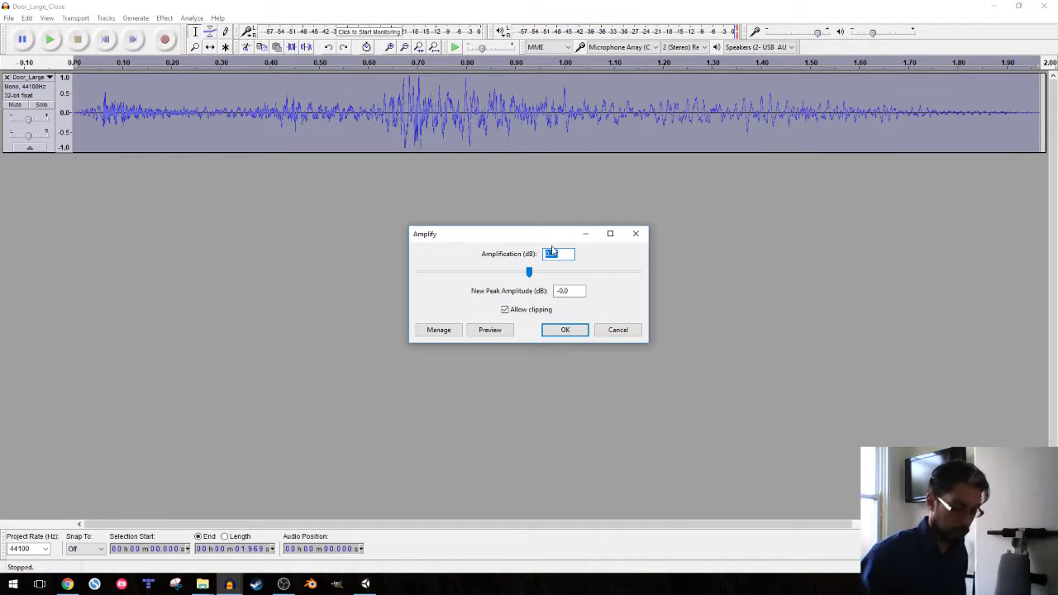
click(565, 330)
key(space)
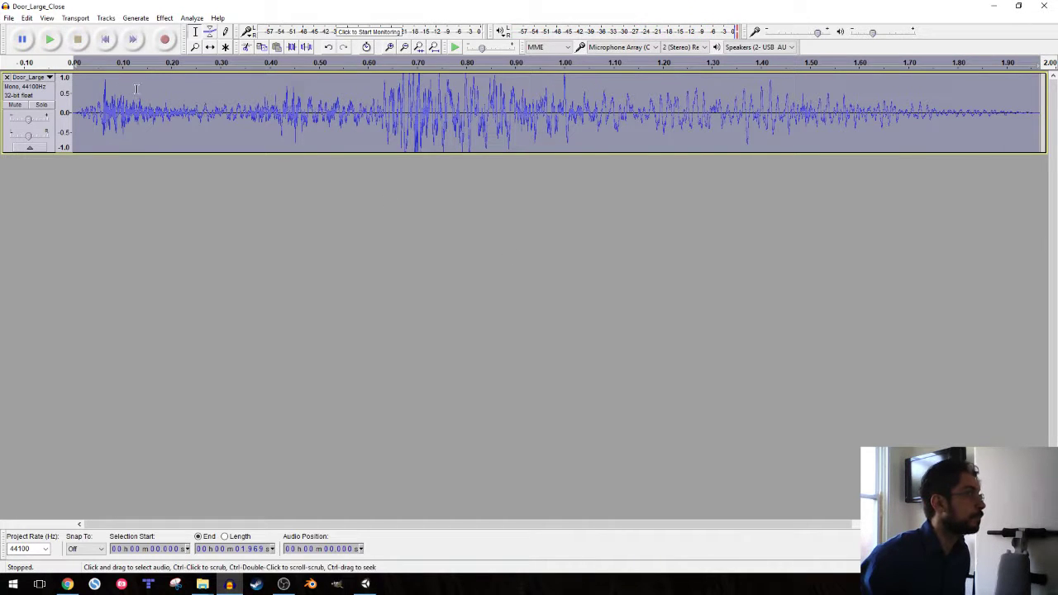
mouse_move(28, 123)
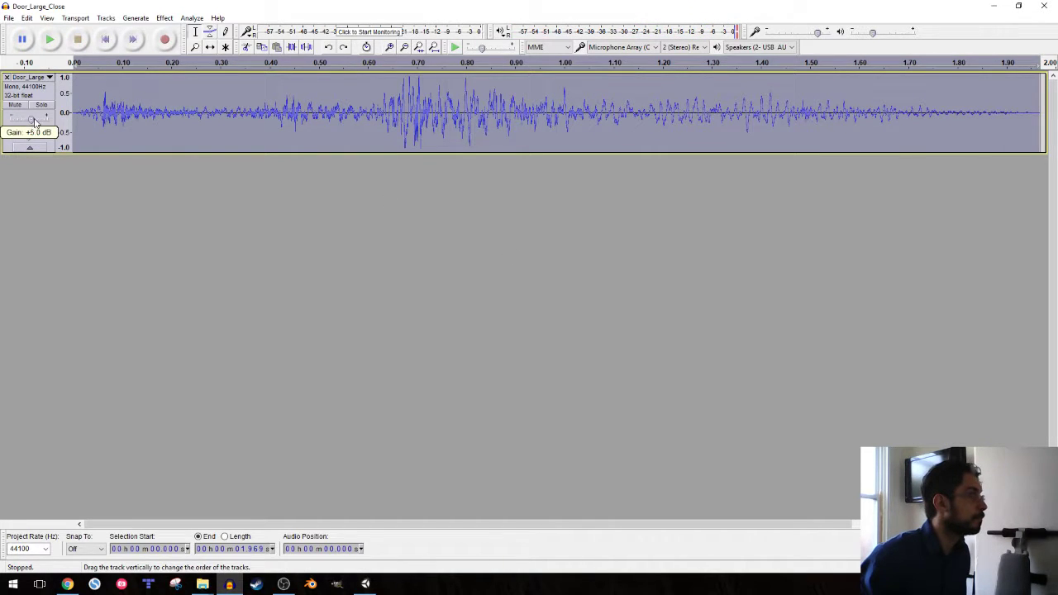
click(8, 17)
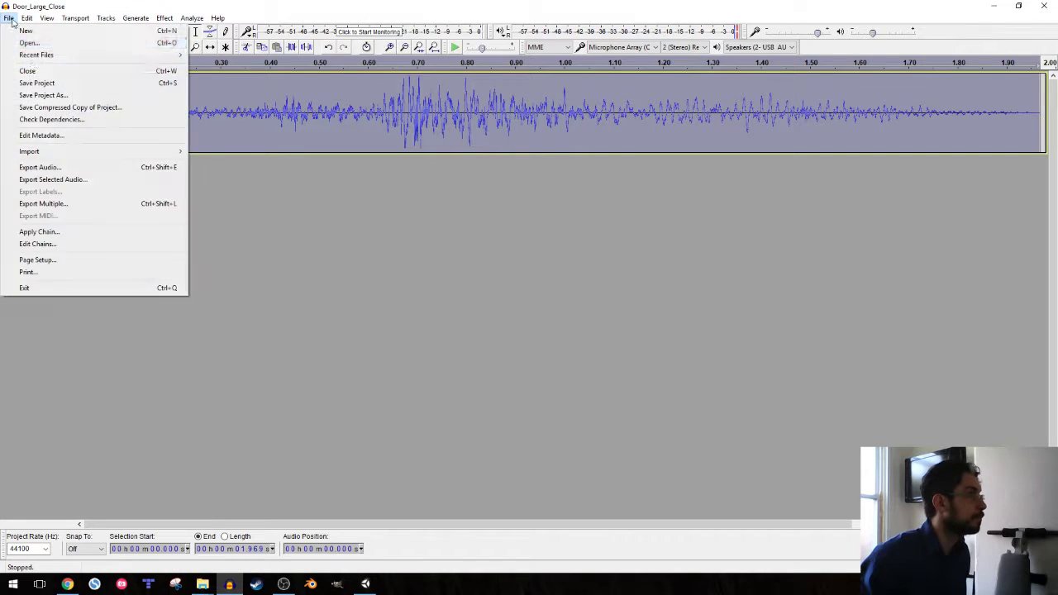
- Export the sound as a WAV over Door_Large_Close in SFX, accepting the metadata
click(41, 167)
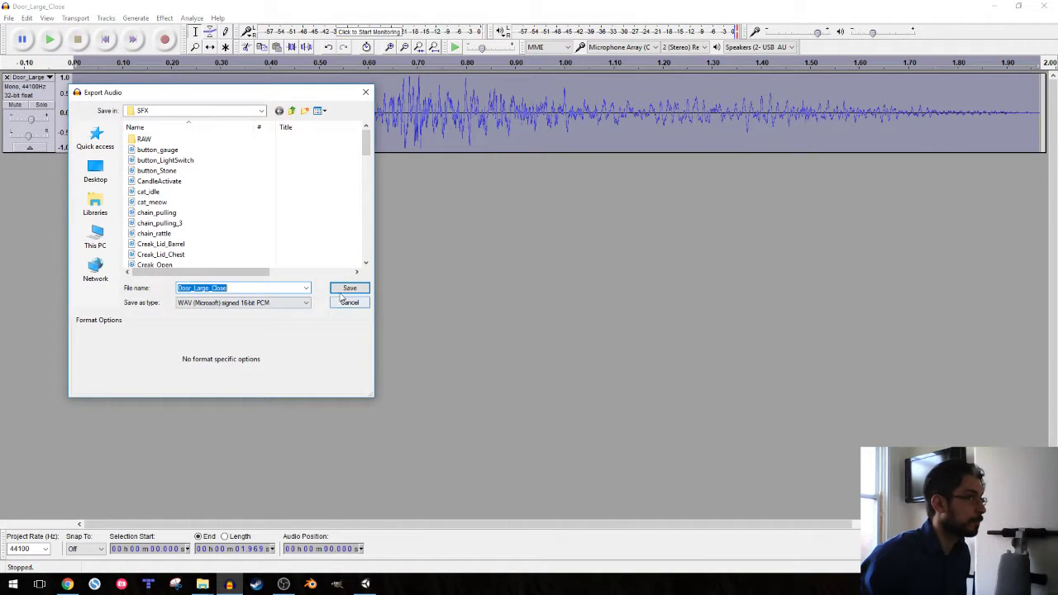
click(349, 288)
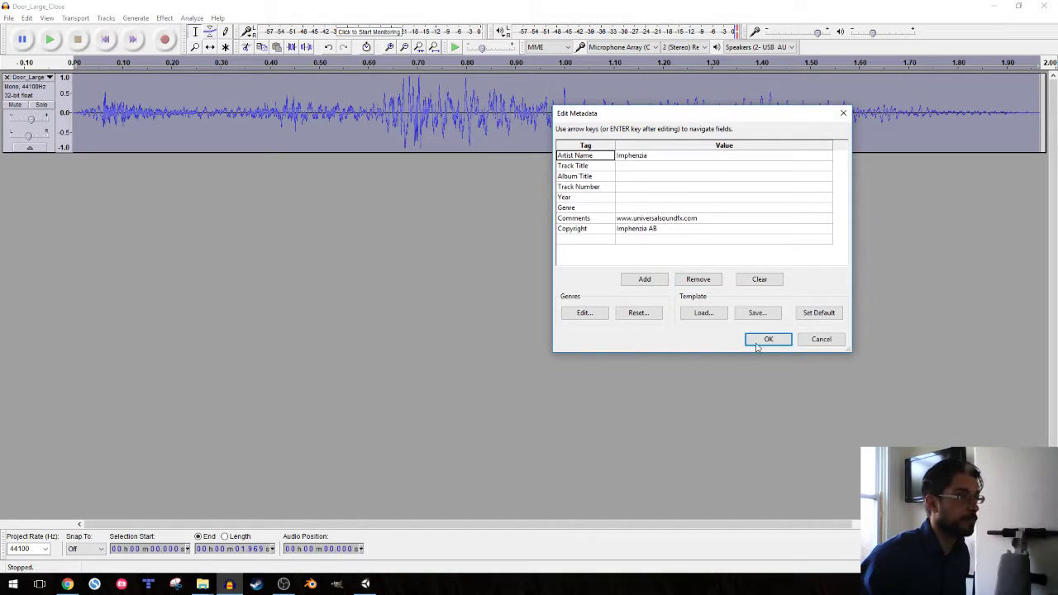
click(758, 342)
mouse_move(67, 584)
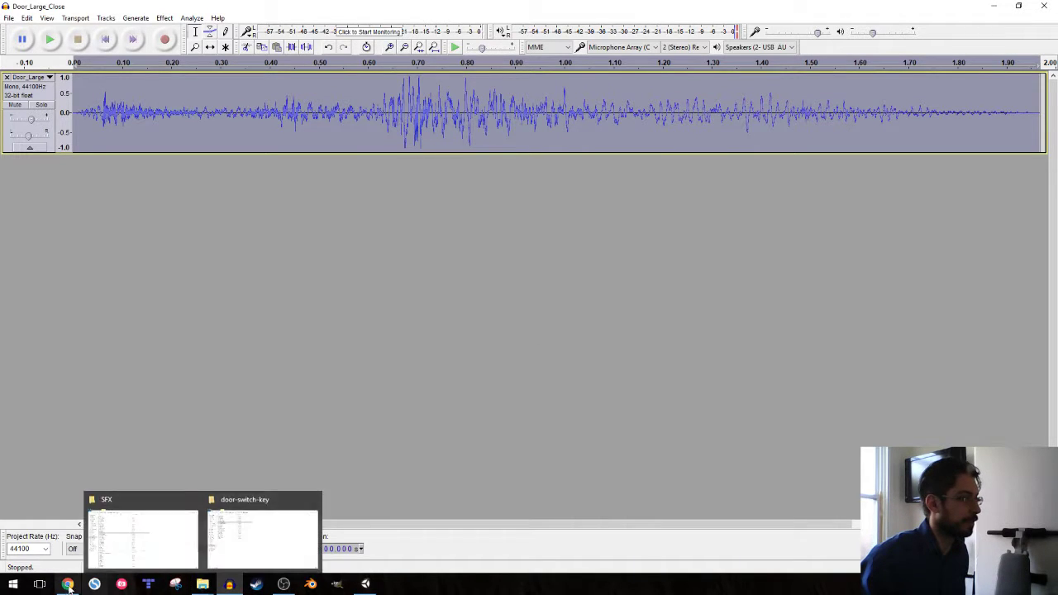
click(145, 533)
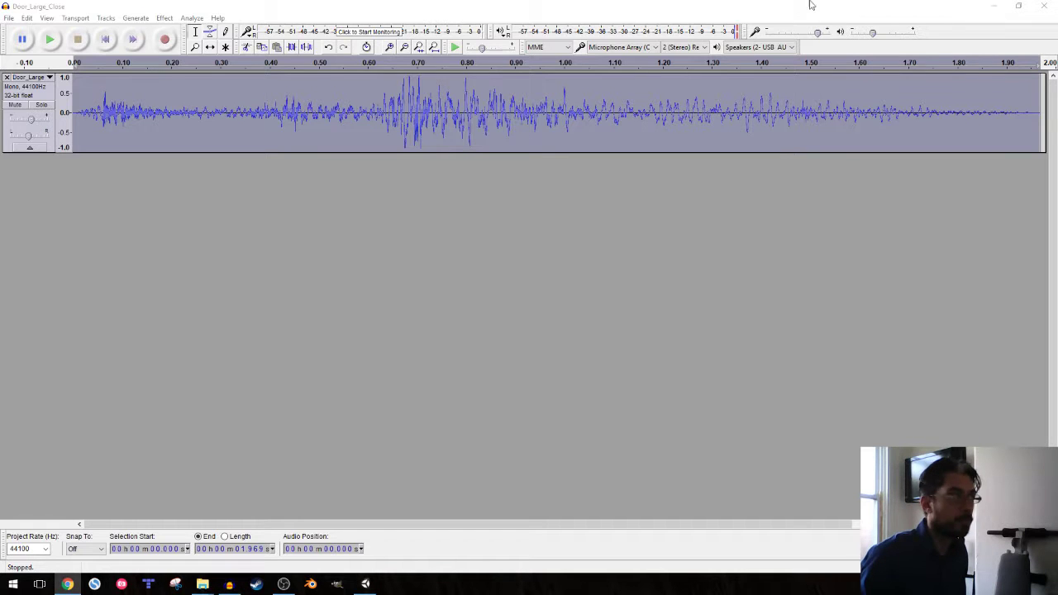
click(435, 10)
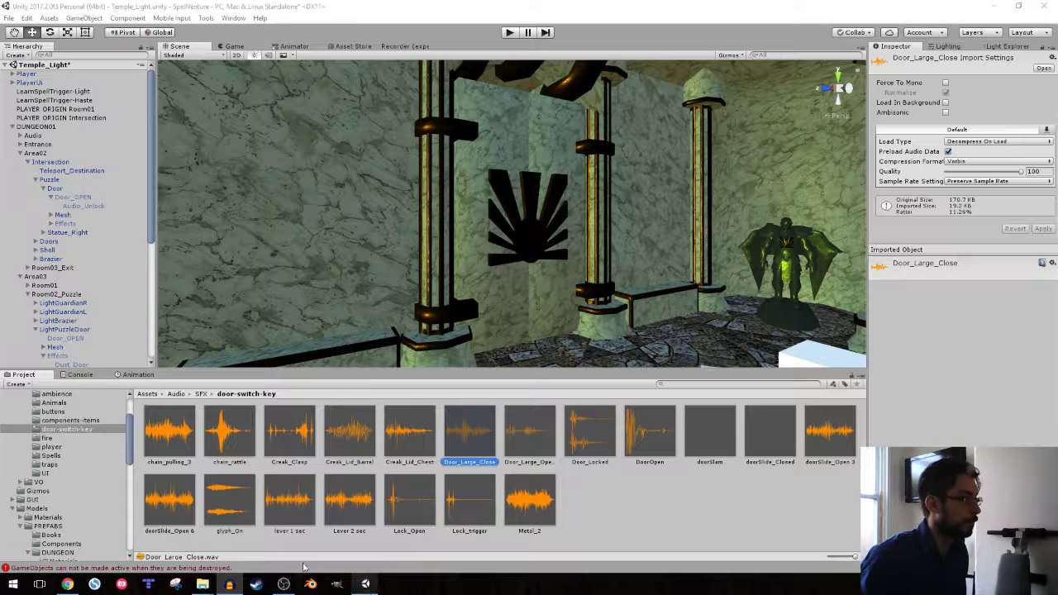
- Copy the louder Door_Large_Close from SFX over the one in door-switch-key, then return to Unity
click(365, 584)
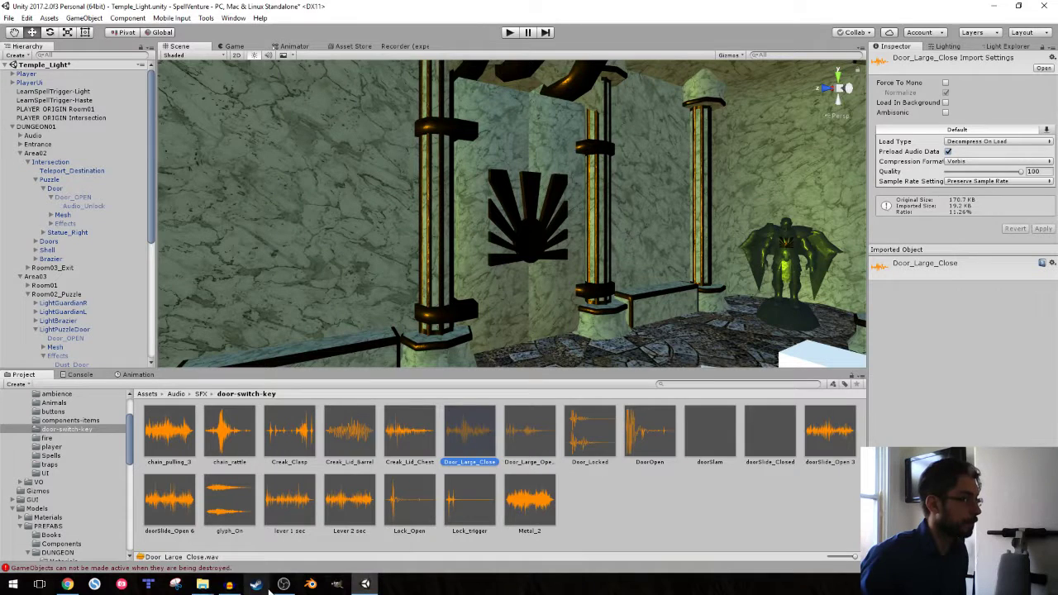
click(203, 585)
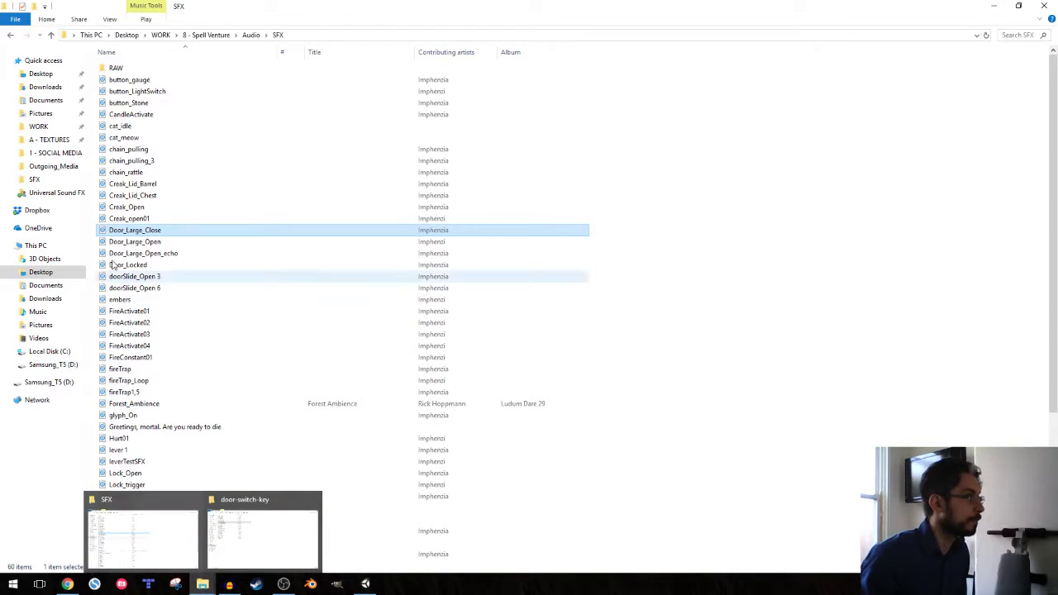
right_click(136, 230)
click(199, 444)
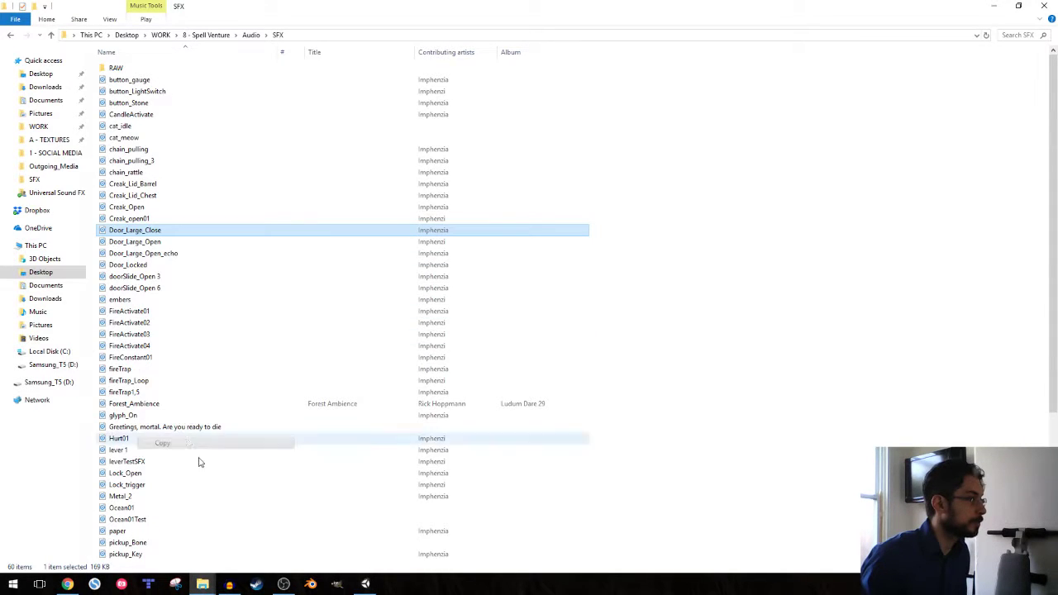
click(273, 529)
right_click(457, 268)
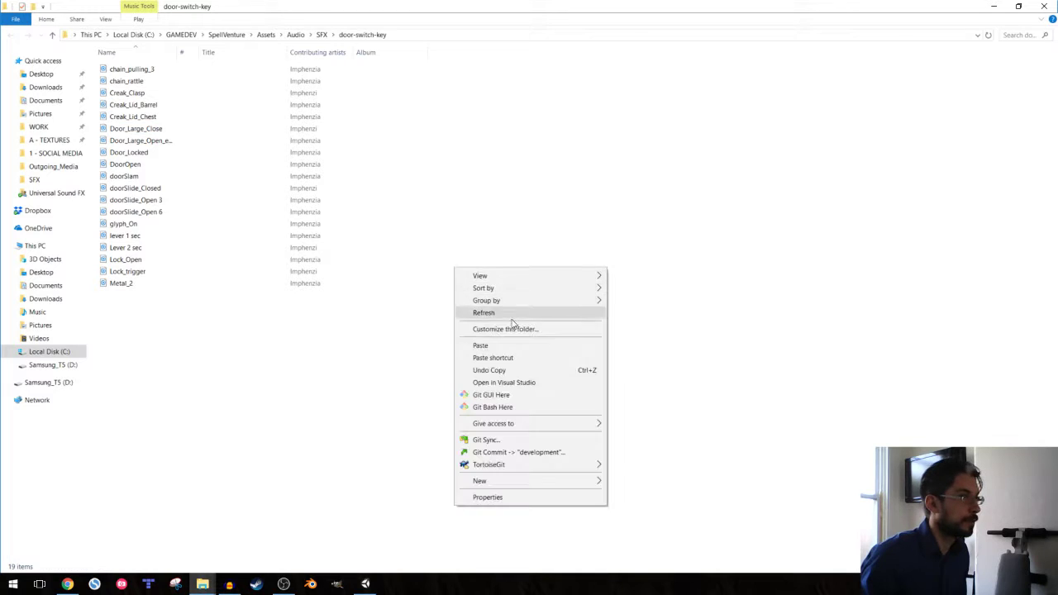
click(512, 345)
click(480, 214)
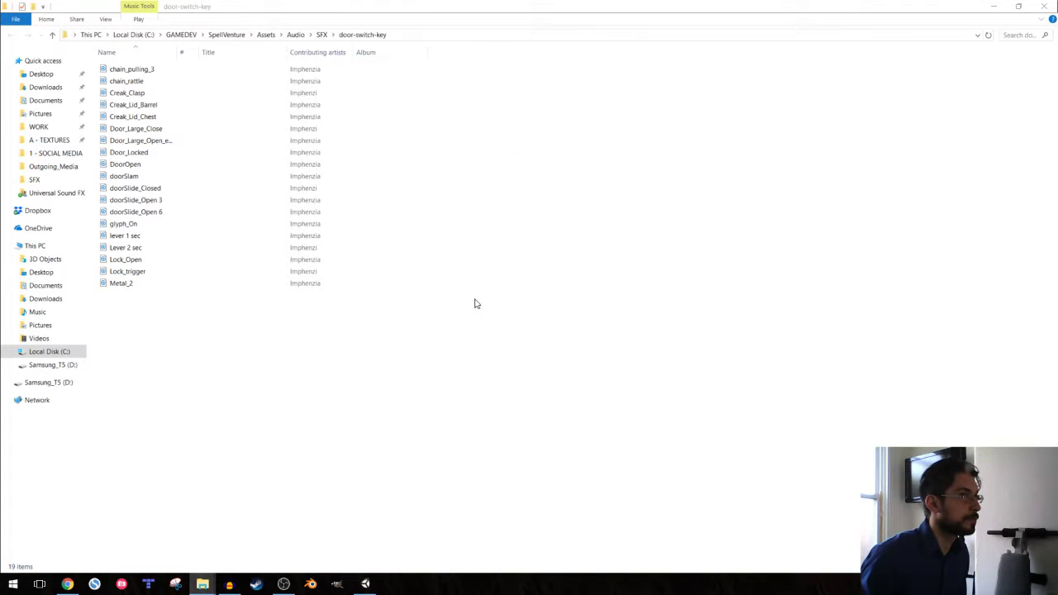
click(365, 584)
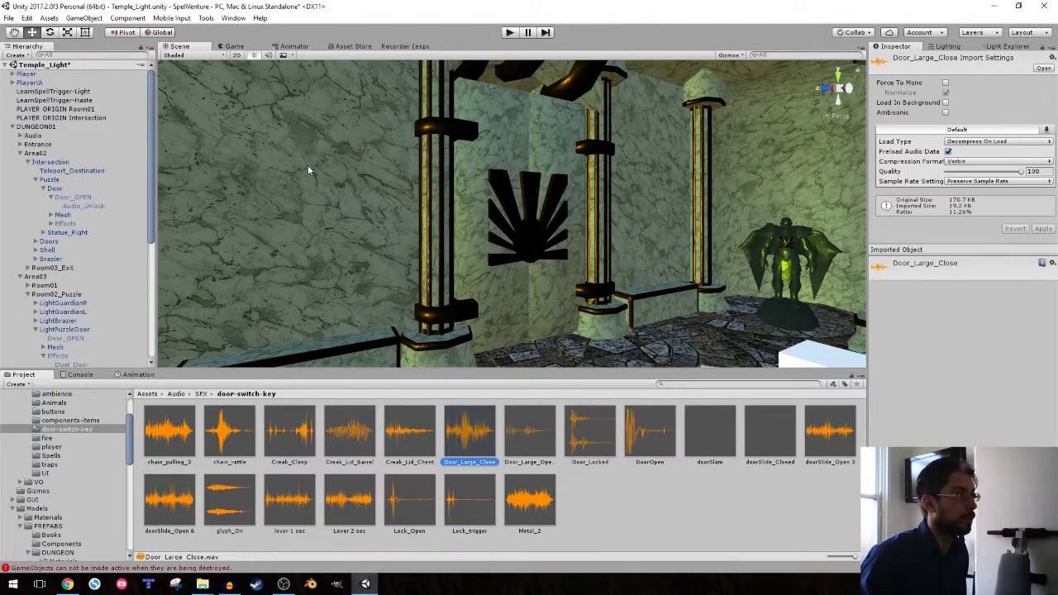
- Play-test Temple_Light, walking the player to the glowing door panel until it opens onto the corridor
mouse_move(313, 163)
alt+mouse_down()
mouse_move(458, 215)
mouse_move(477, 77)
alt+mouse_up()
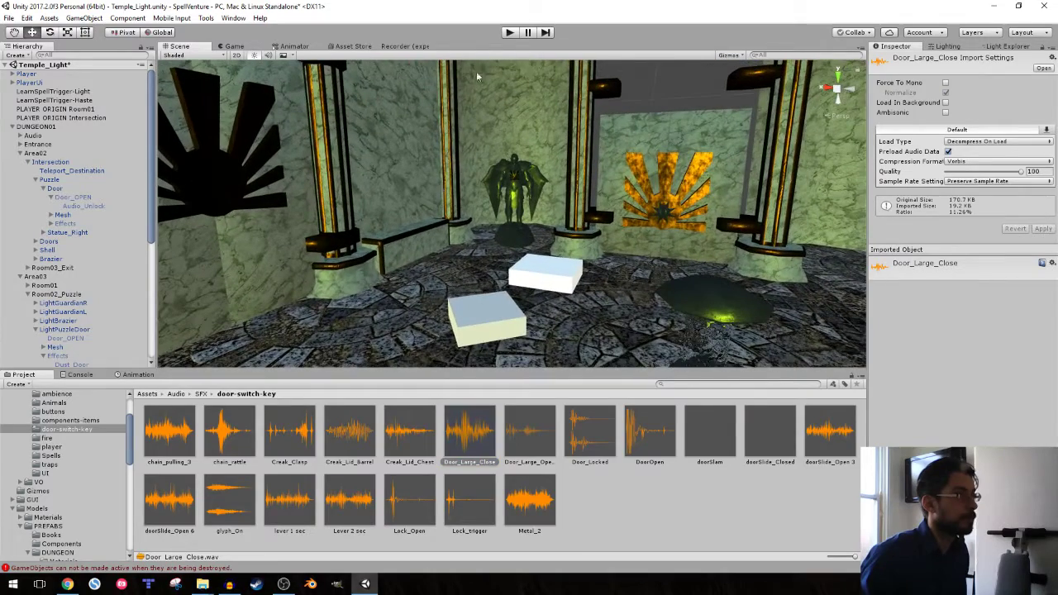
click(509, 31)
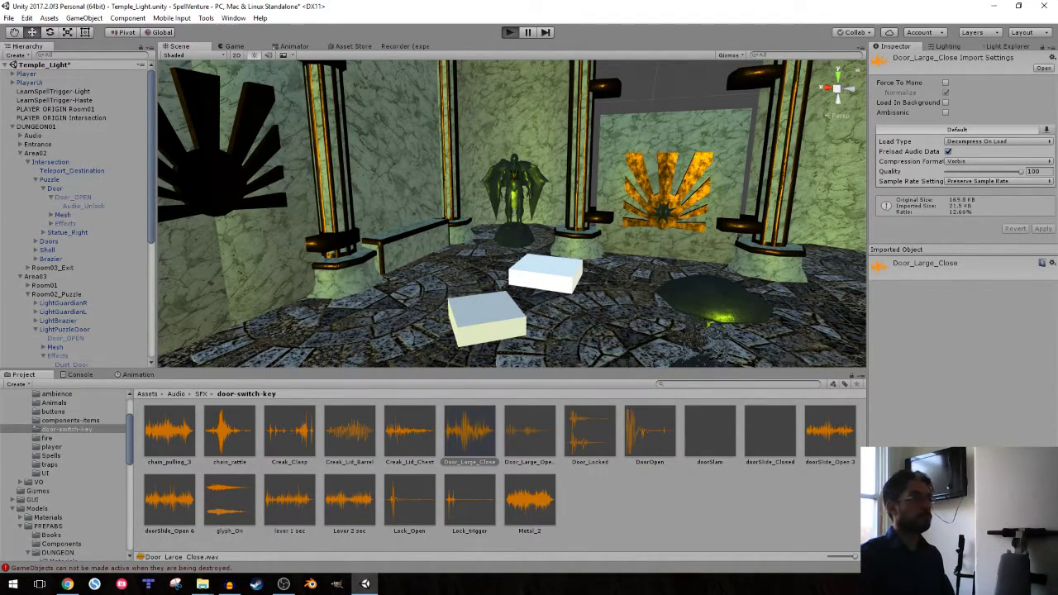
key(w)
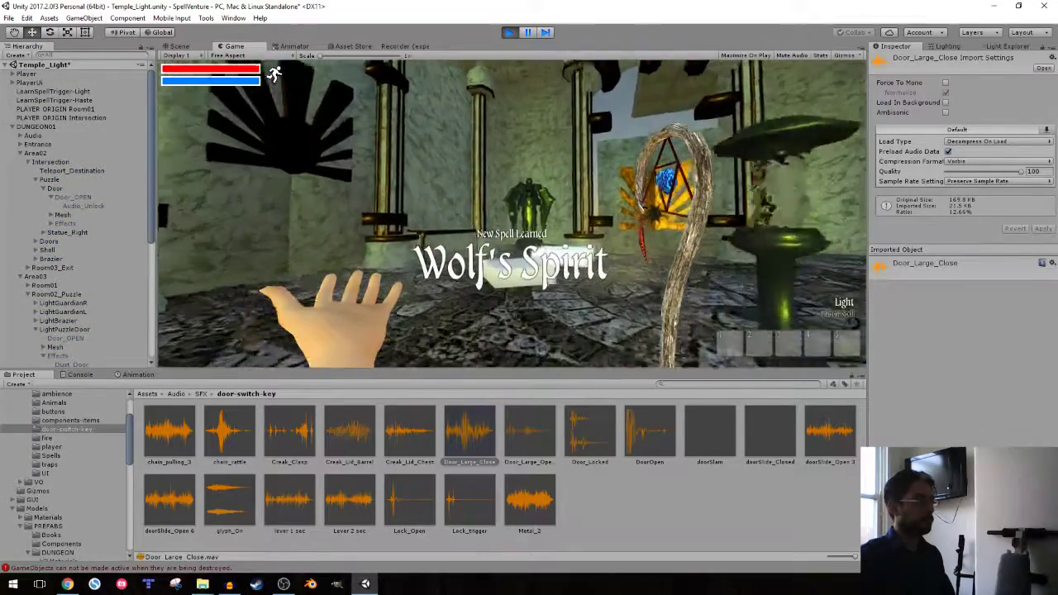
key(s)
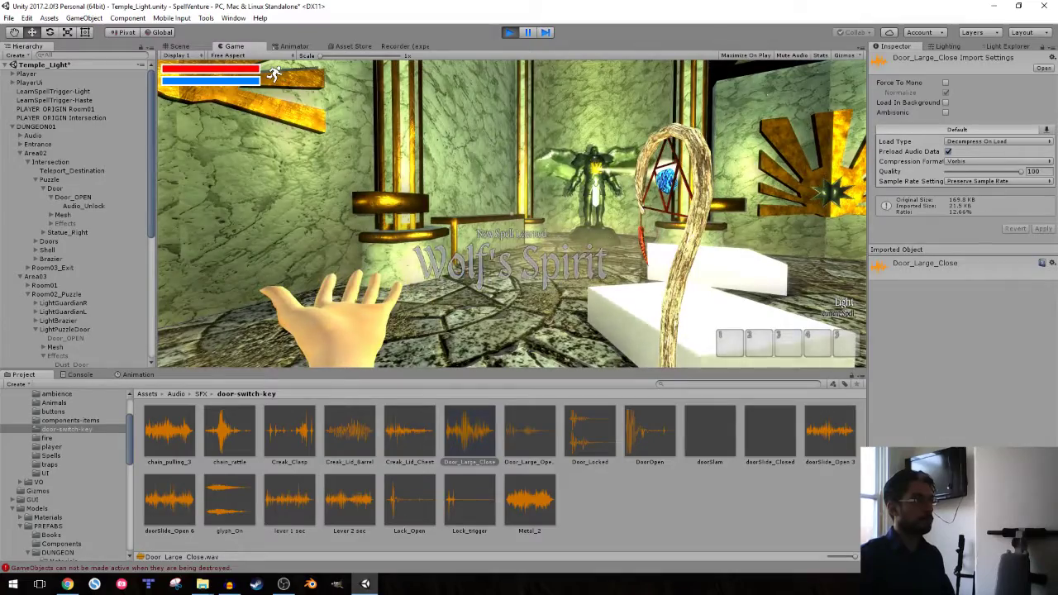
key(s)
key(w)
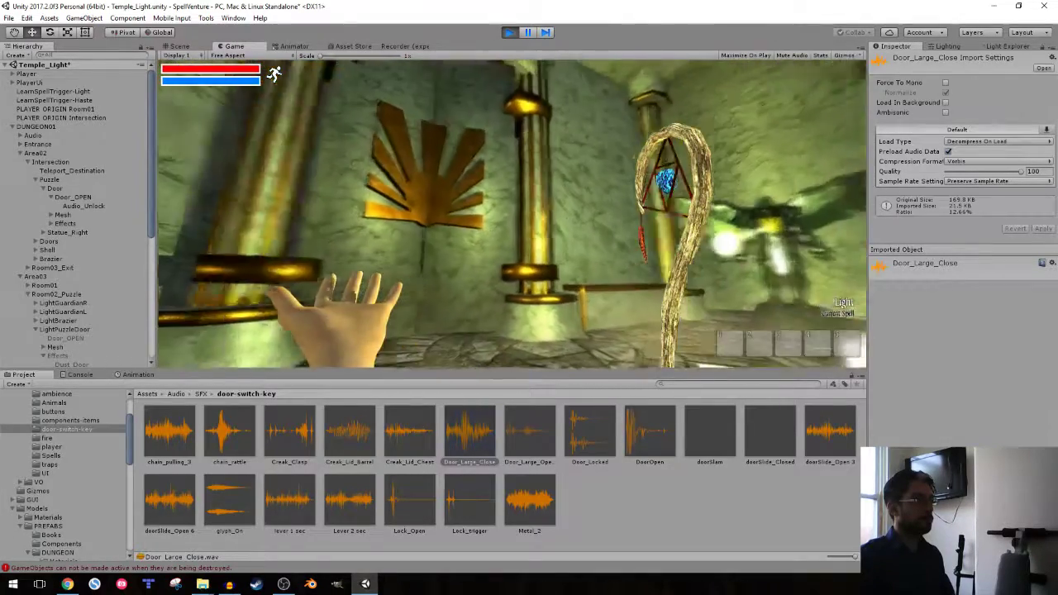
key(w)
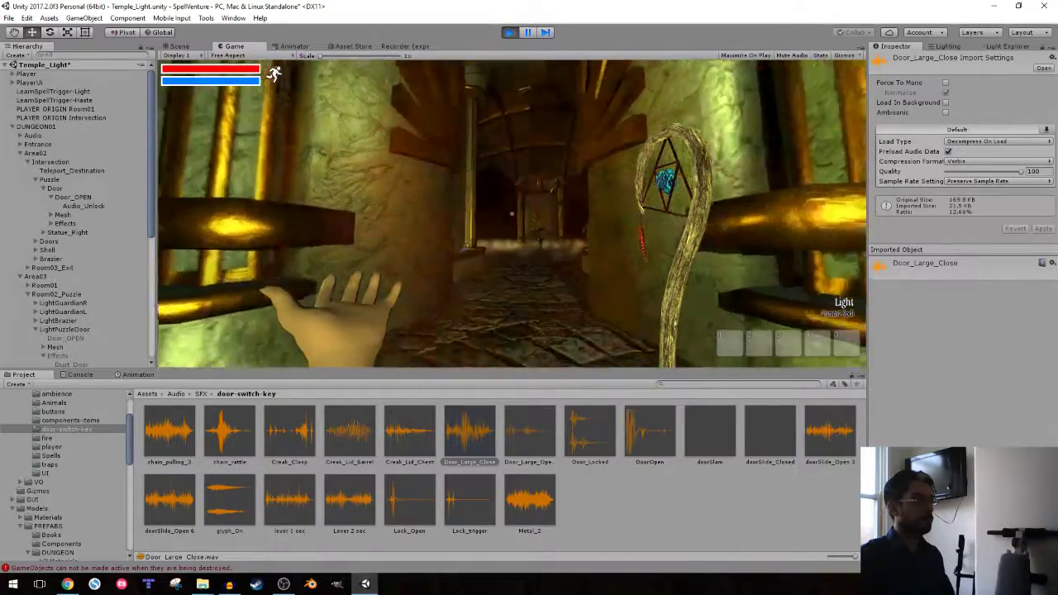
key(ctrl+p)
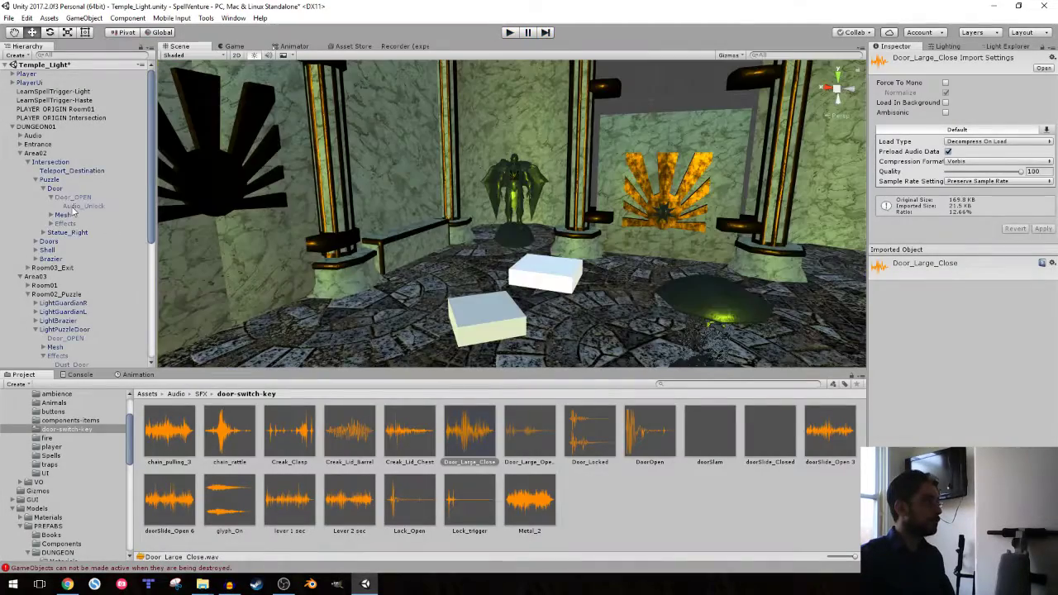
- Inspect Door_OPEN's trigger and the intersection Puzzle's Solve Delay of 2, then replay the door opening
click(83, 206)
click(51, 199)
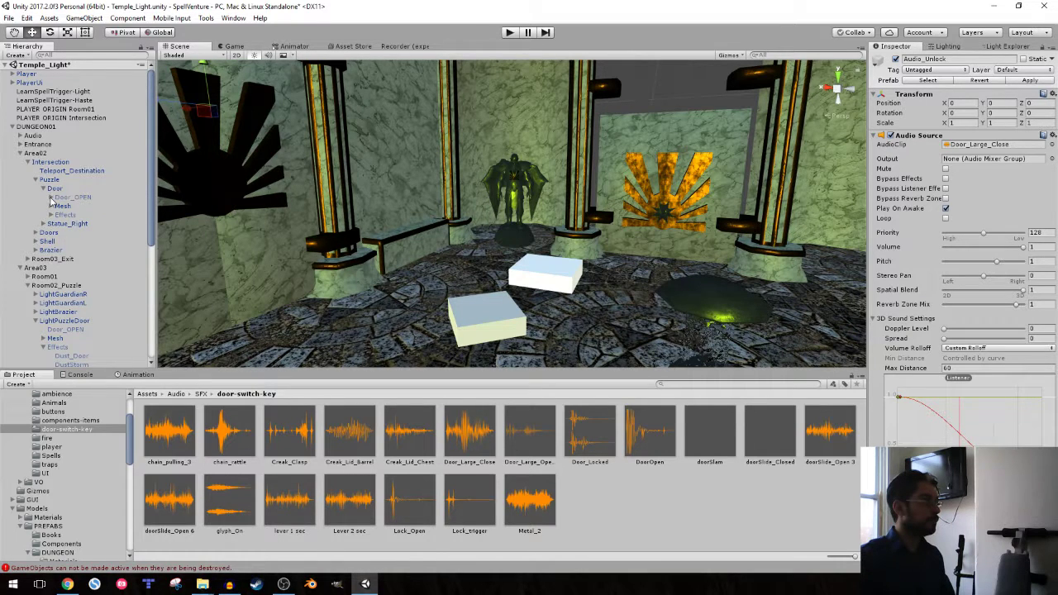
click(51, 198)
click(76, 198)
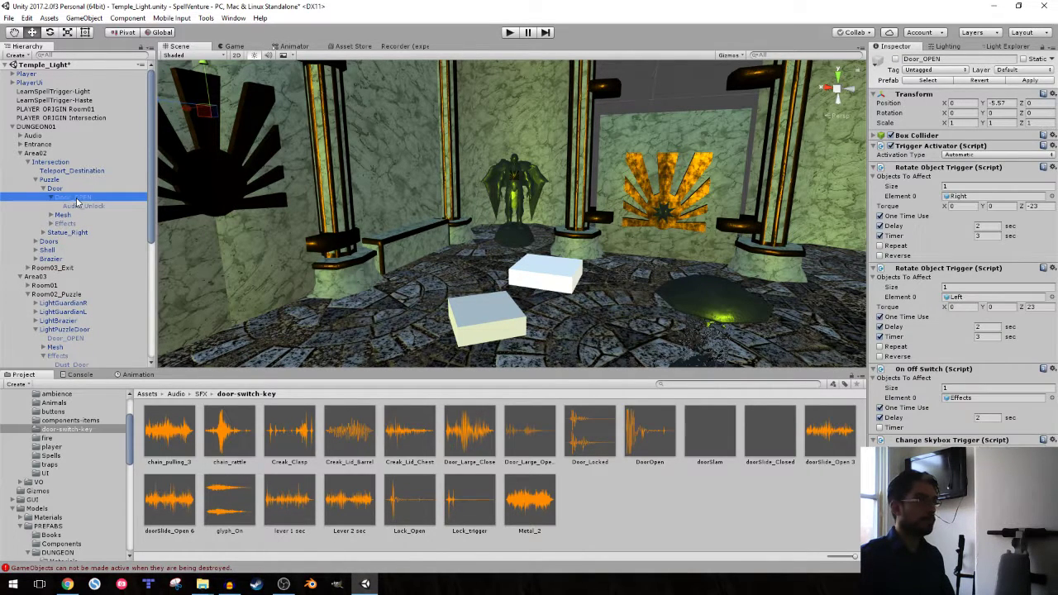
click(50, 179)
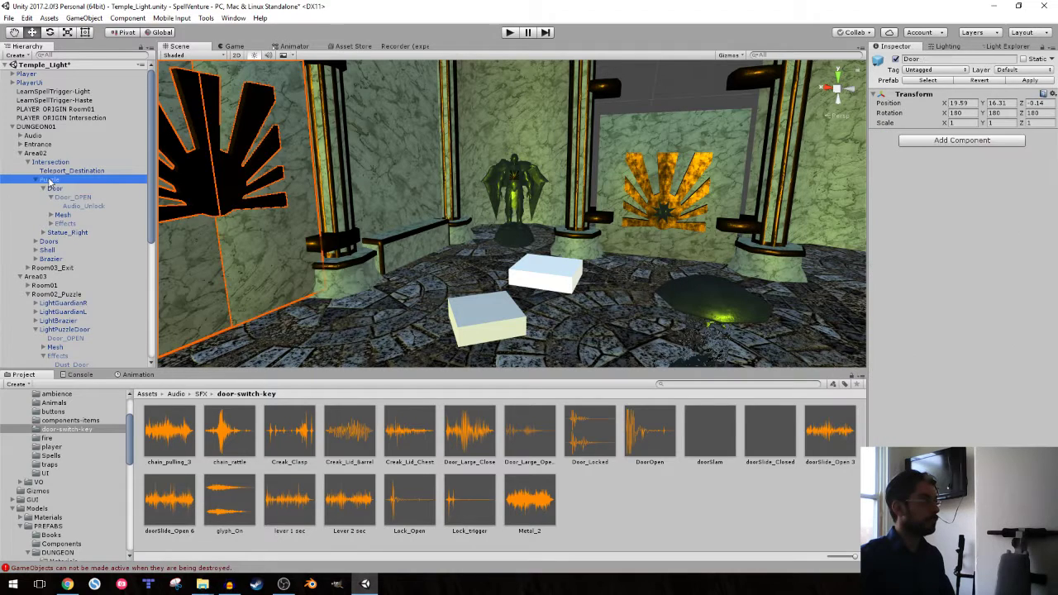
click(1003, 193)
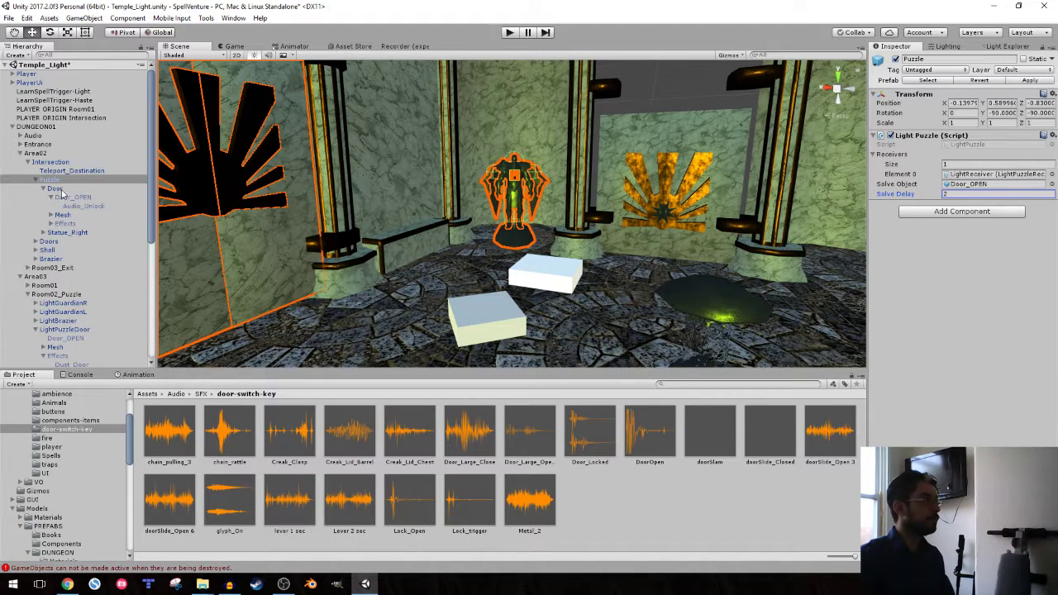
click(508, 32)
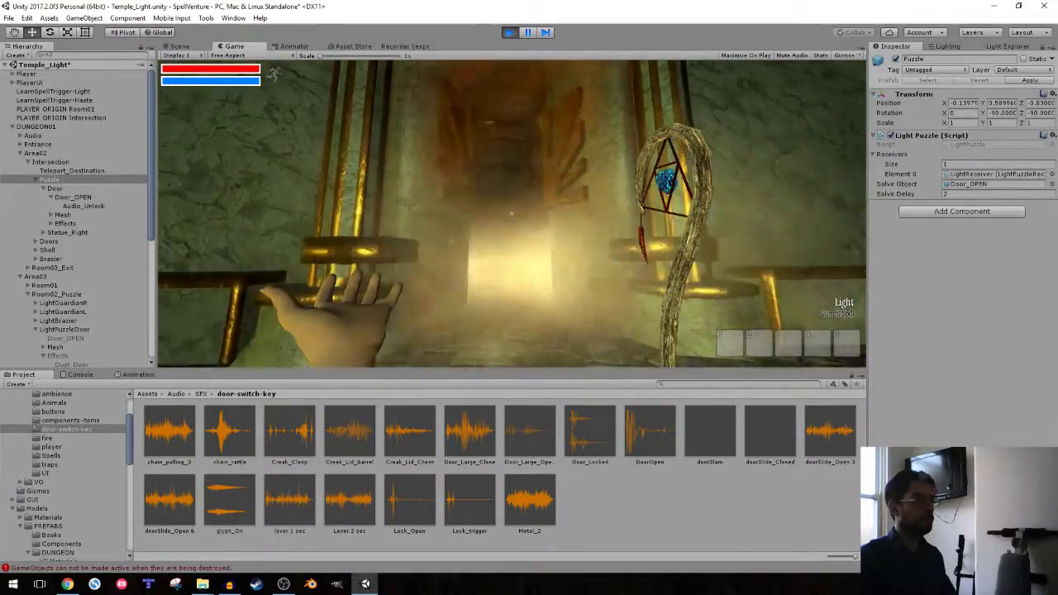
click(508, 32)
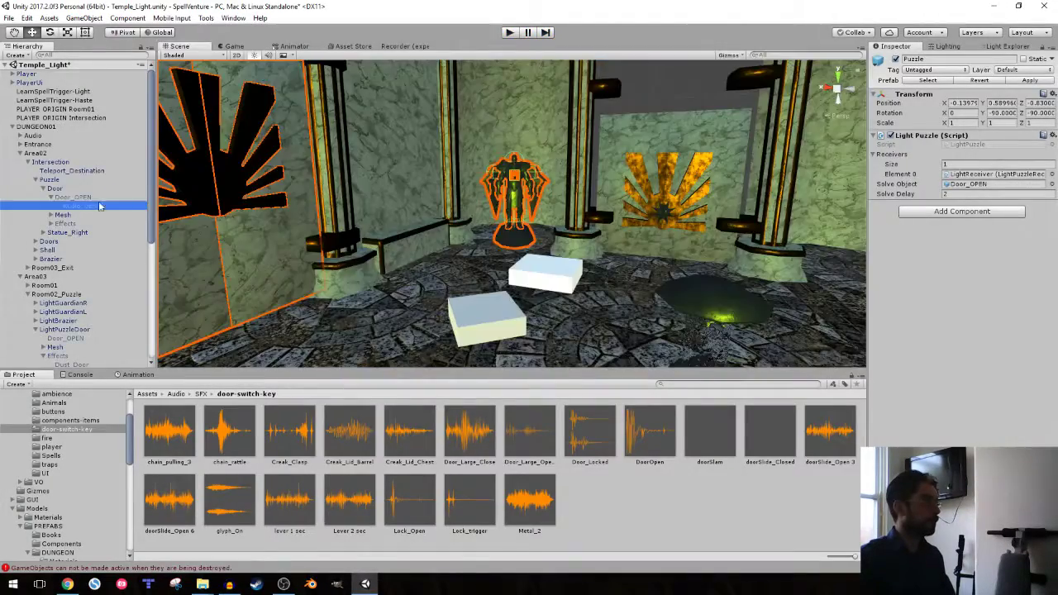
- Set the unlock sound's Audio Source Max Distance to 80
right_drag(476, 138, 612, 168)
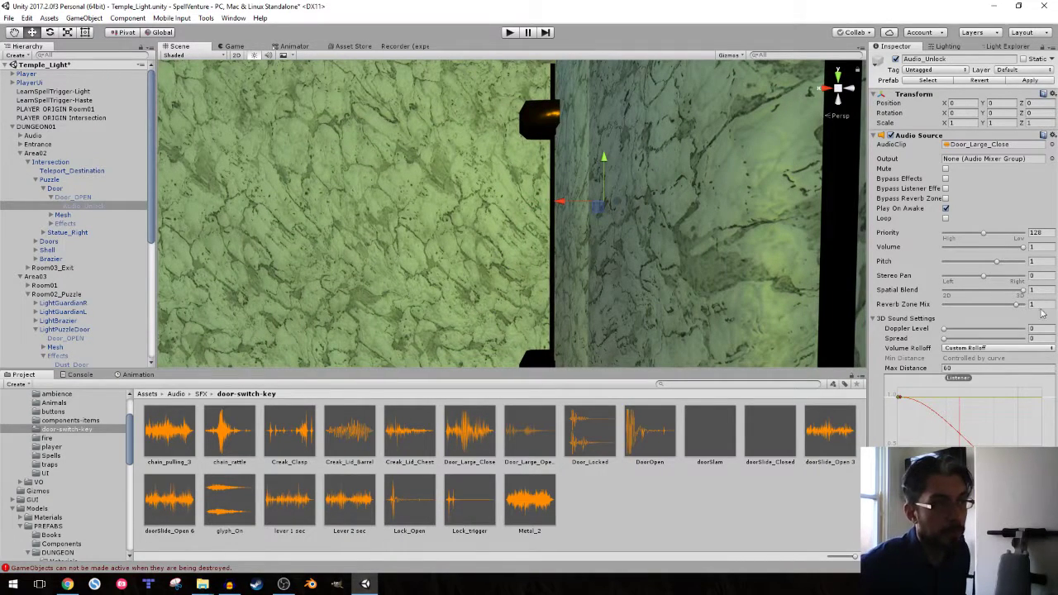
click(979, 368)
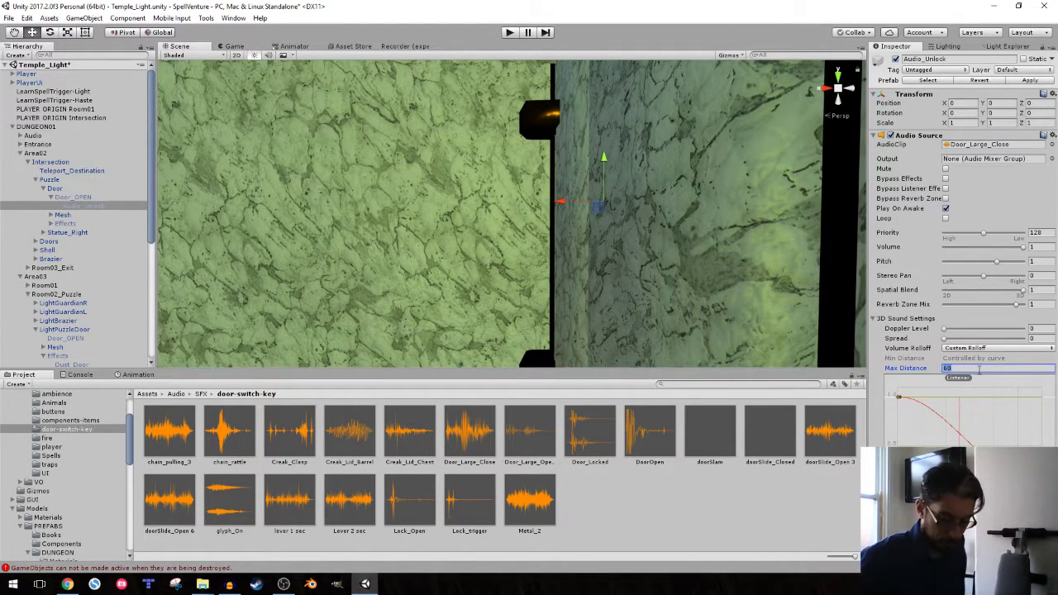
text(80)
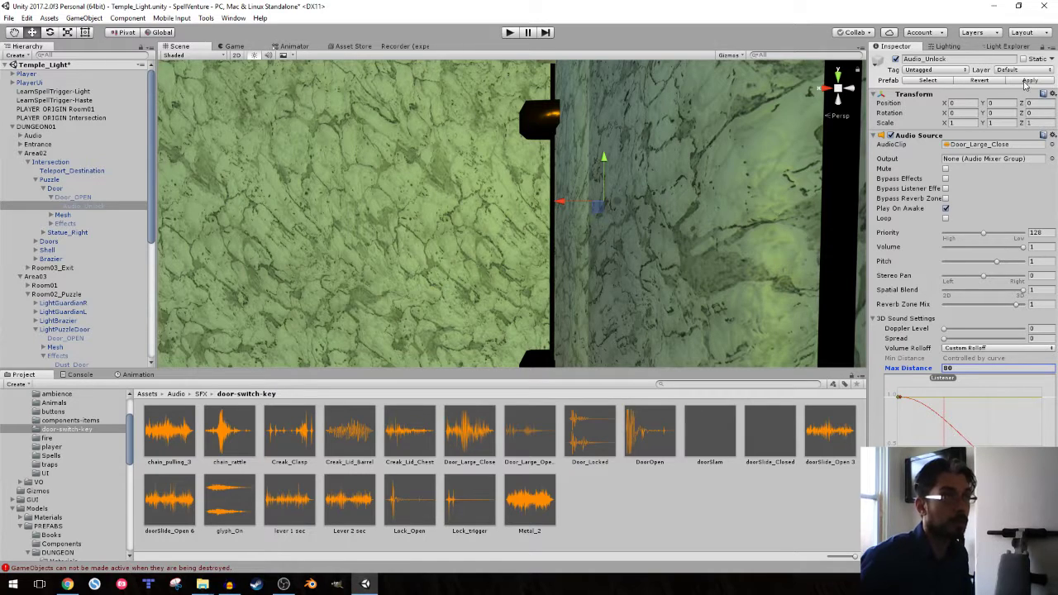
- Duplicate Audio_Unlock, name the copy Audio_Unlock, and copy its Transform values
click(88, 207)
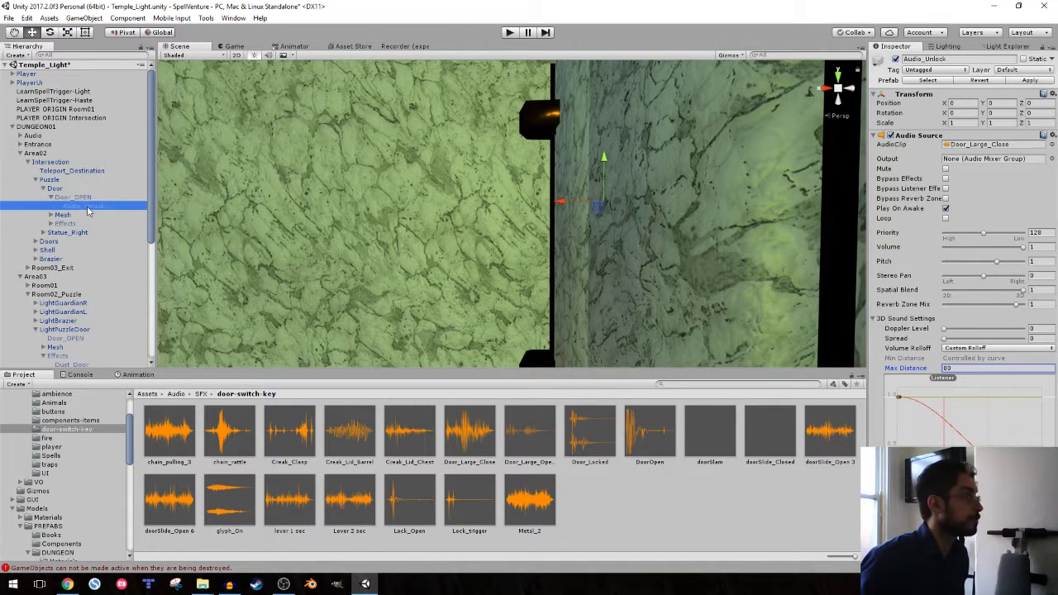
key(ctrl+d)
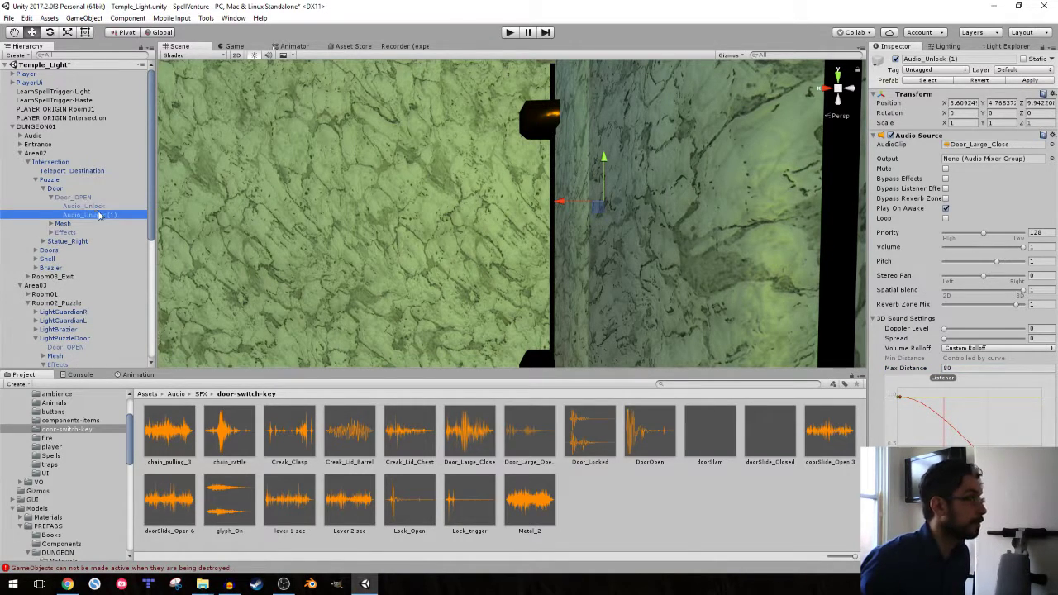
key(BackSpace)
key(BackSpace)
key(BackSpace)
key(Return)
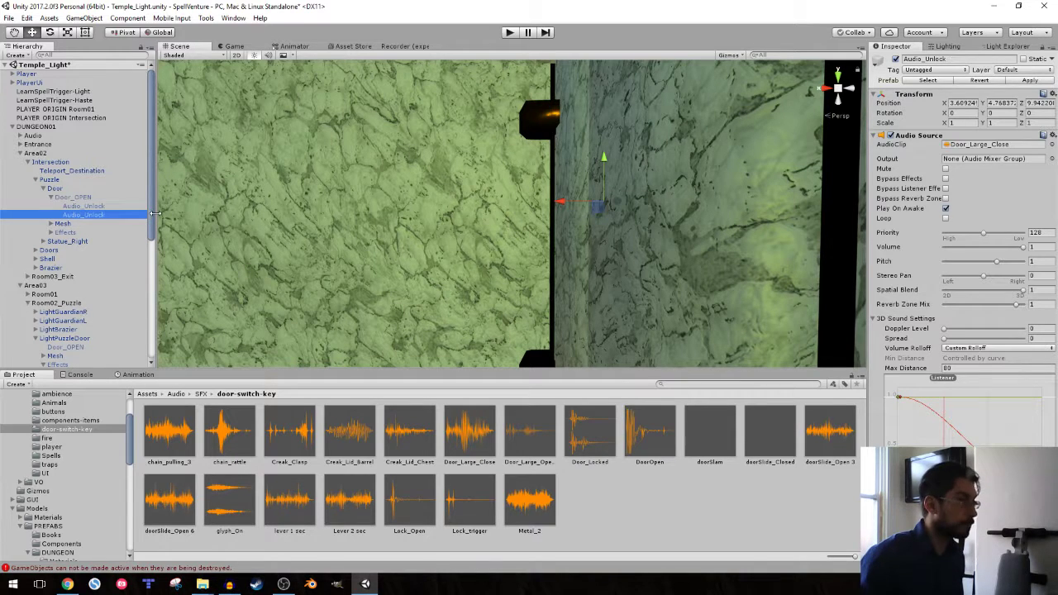
click(1052, 94)
click(966, 141)
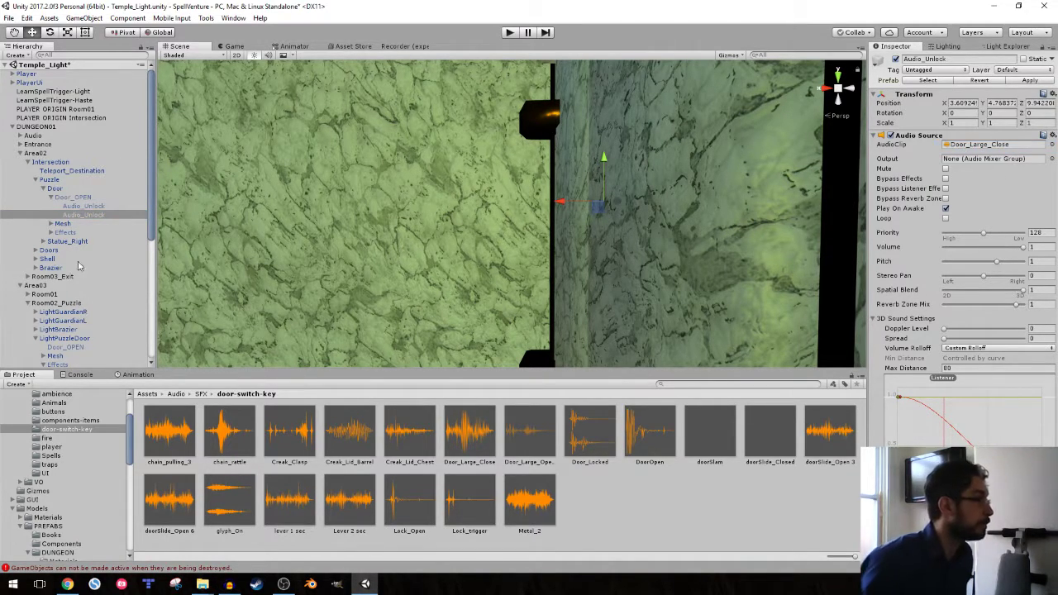
double_click(66, 340)
- Move the Audio_Unlock copy under LightPuzzleDoor's Door_OPEN and paste the original Transform values
click(83, 216)
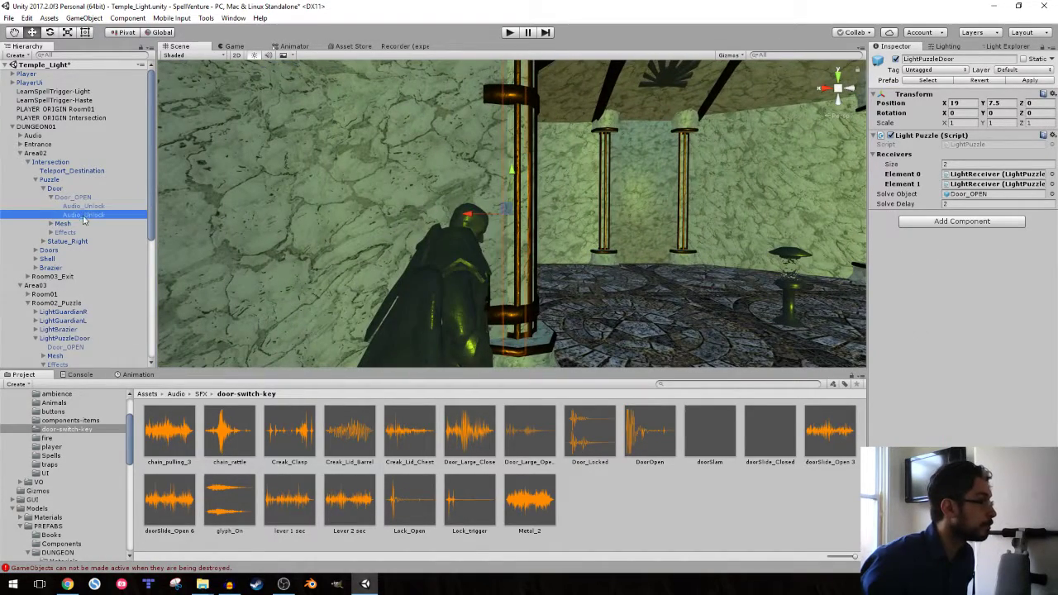
drag(83, 216, 89, 350)
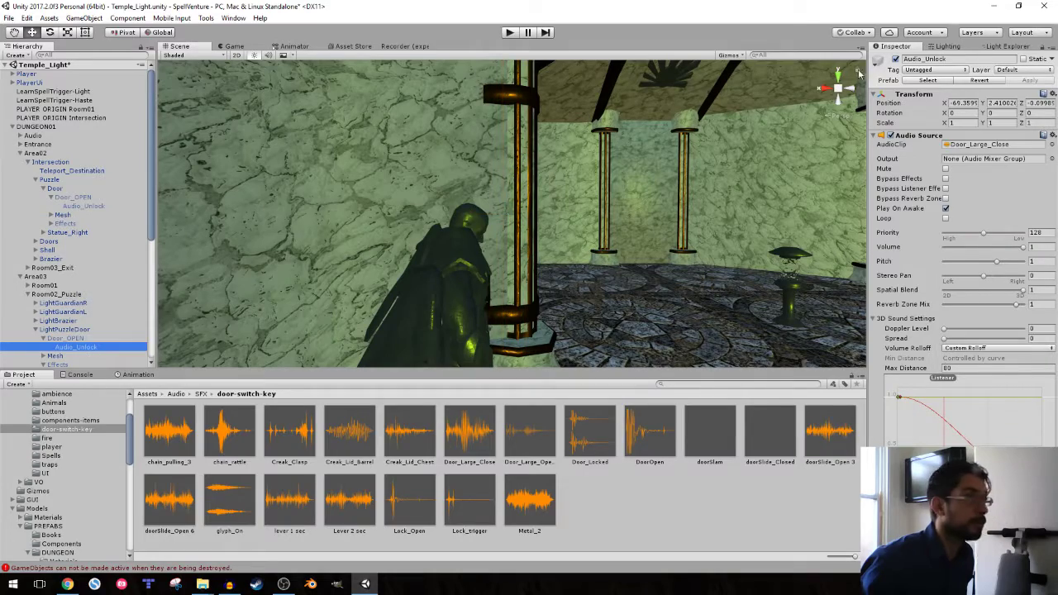
click(1051, 93)
click(983, 170)
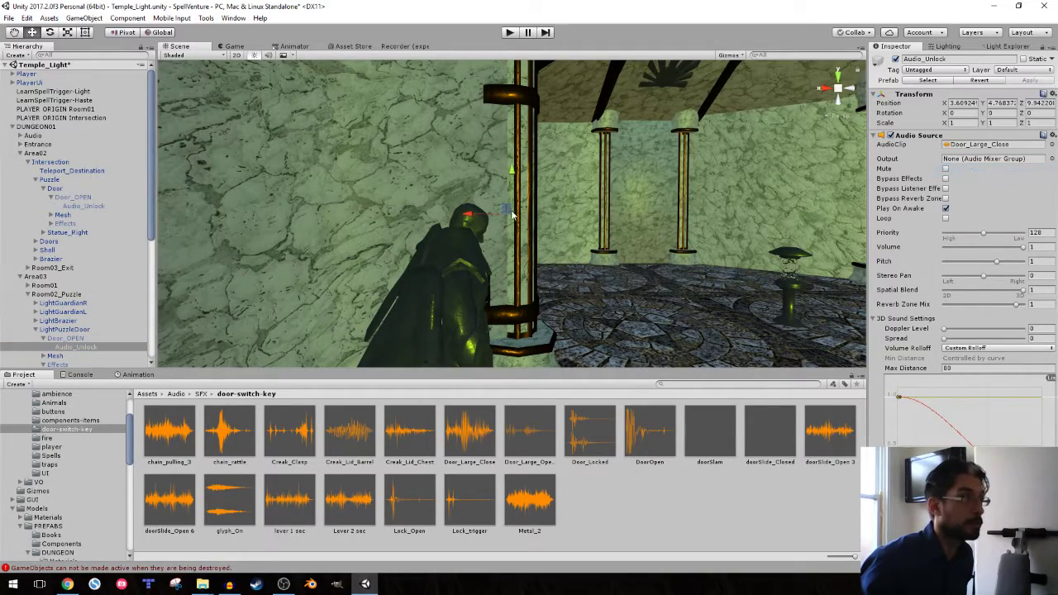
mouse_move(561, 180)
alt+mouse_down()
mouse_move(469, 163)
mouse_move(92, 341)
alt+mouse_up()
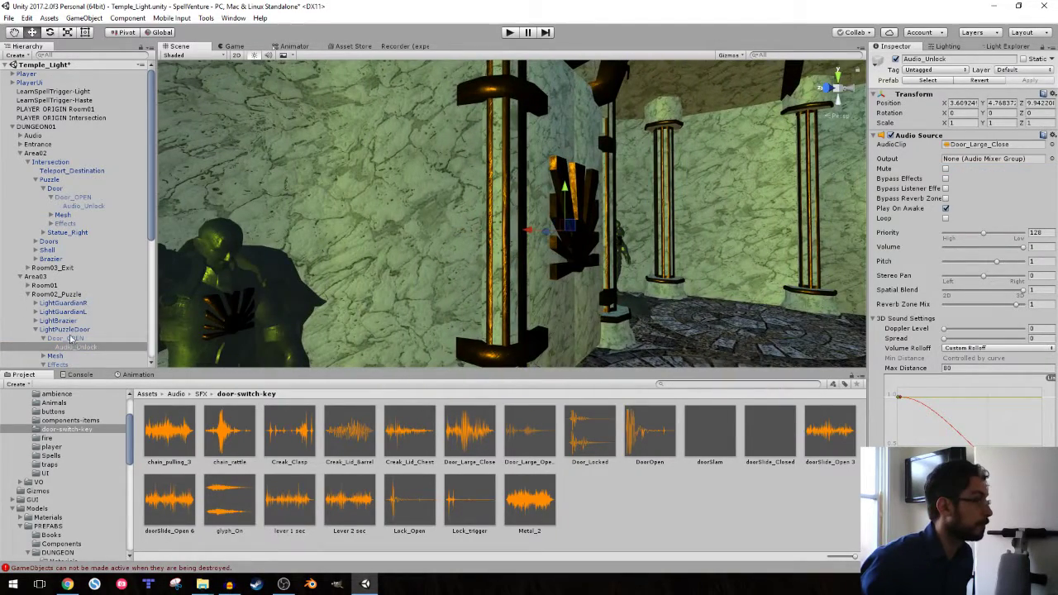
- Apply the changes to the LightPuzzleDoor prefab and select its Door_OPEN
click(70, 329)
click(1021, 81)
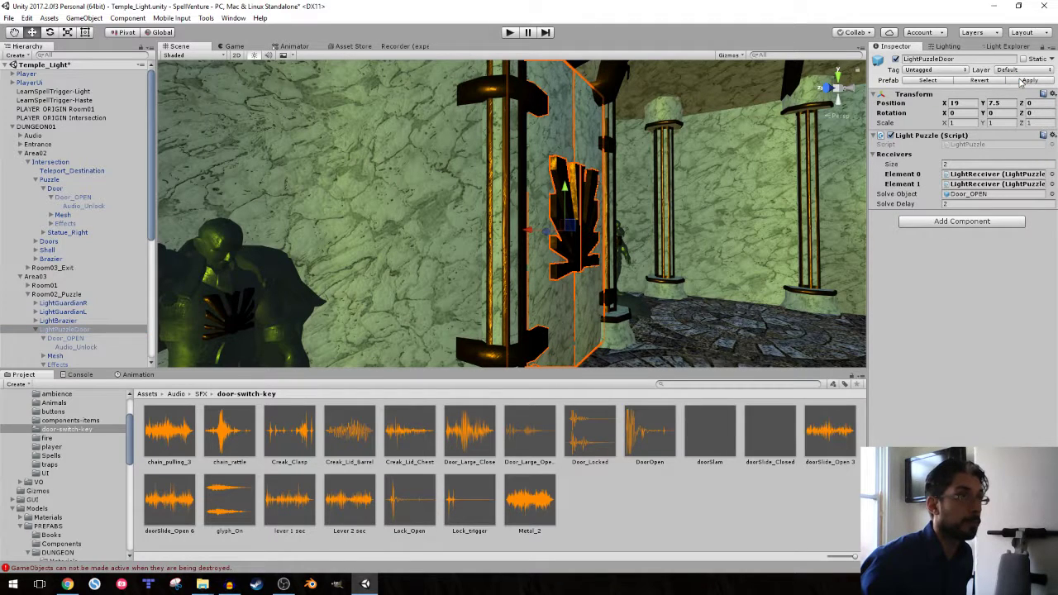
click(70, 339)
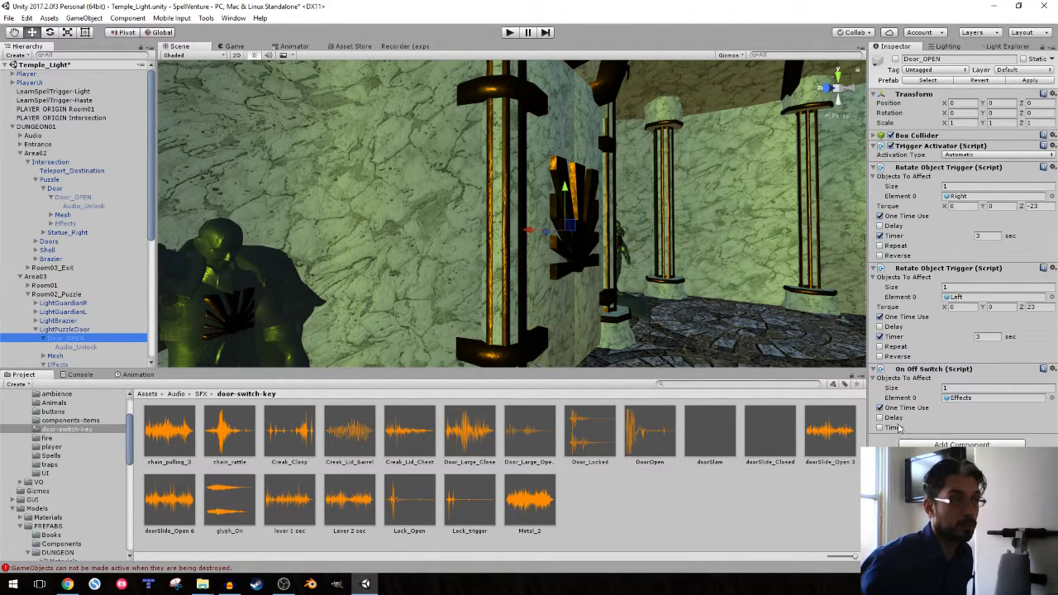
alt+drag(697, 285, 495, 285)
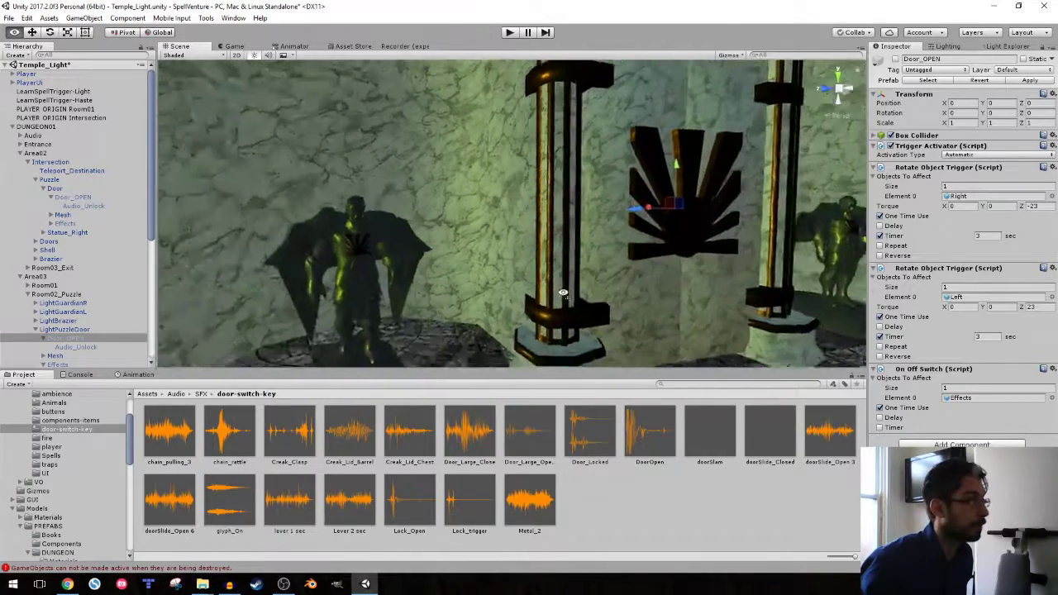
- Enable the 2-second Delay on LightPuzzleDoor's Effects On Off Switch, apply the prefab, and play-test
click(43, 364)
scroll(77, 287, down, 3)
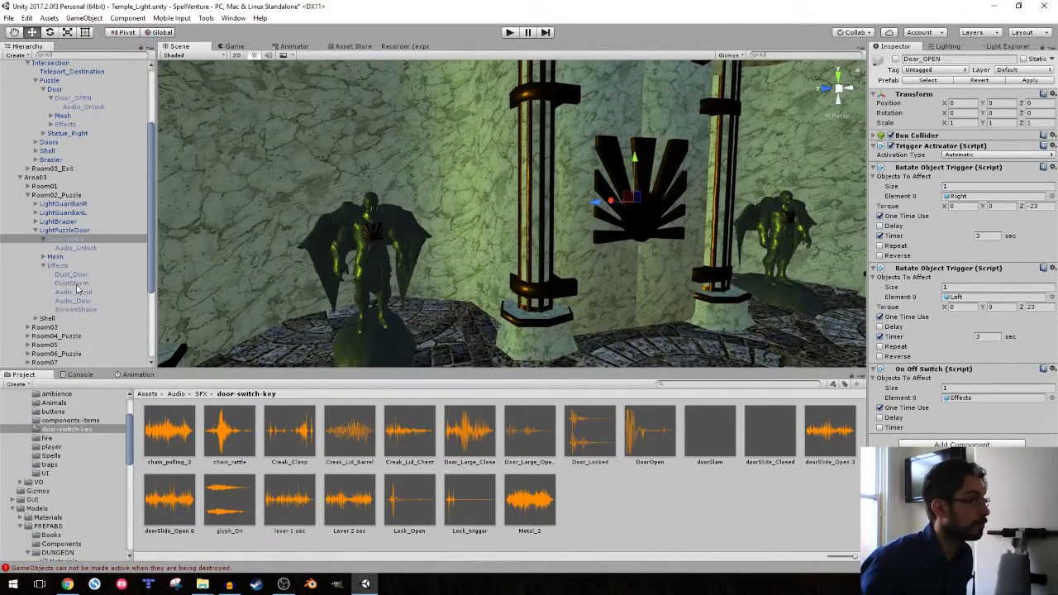
click(70, 99)
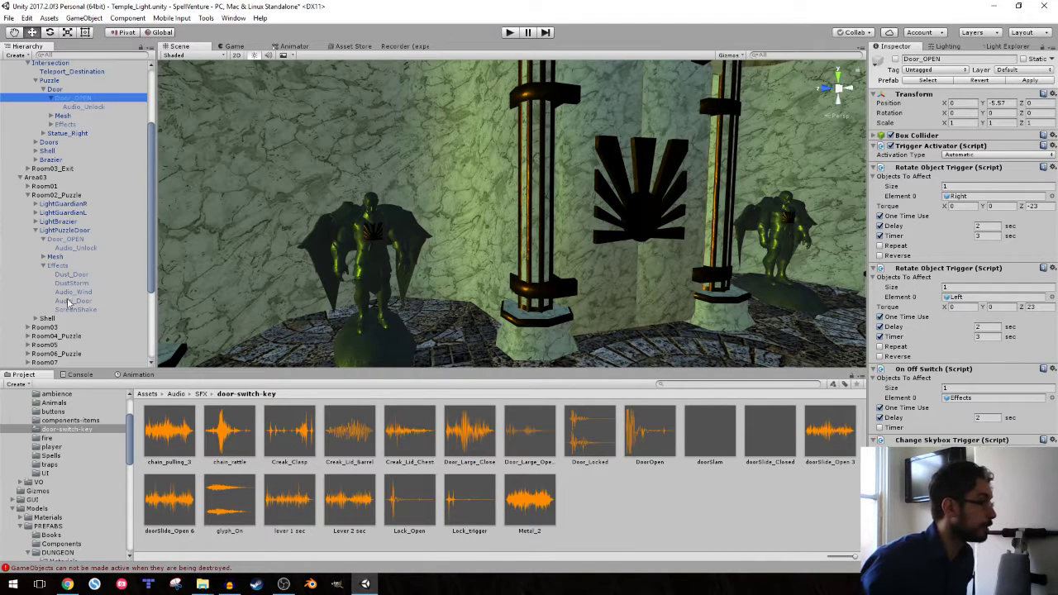
click(67, 239)
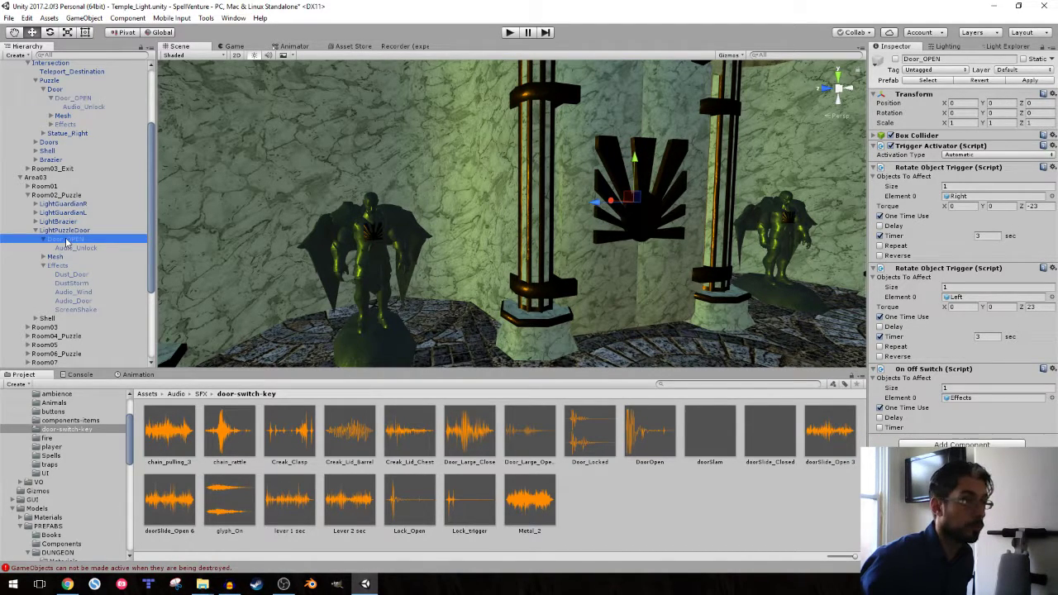
click(879, 417)
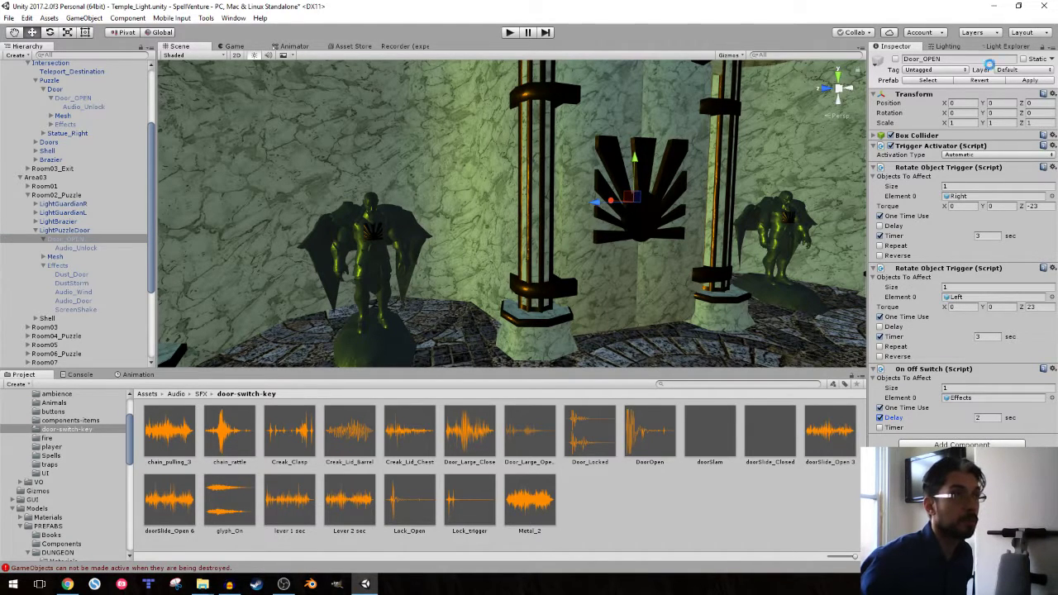
click(1029, 81)
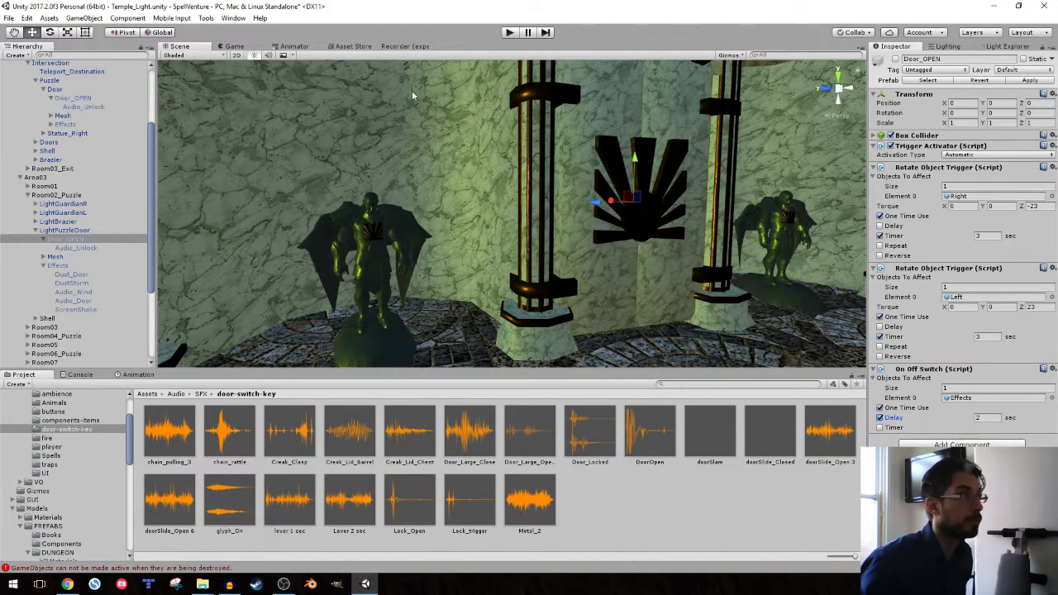
click(509, 33)
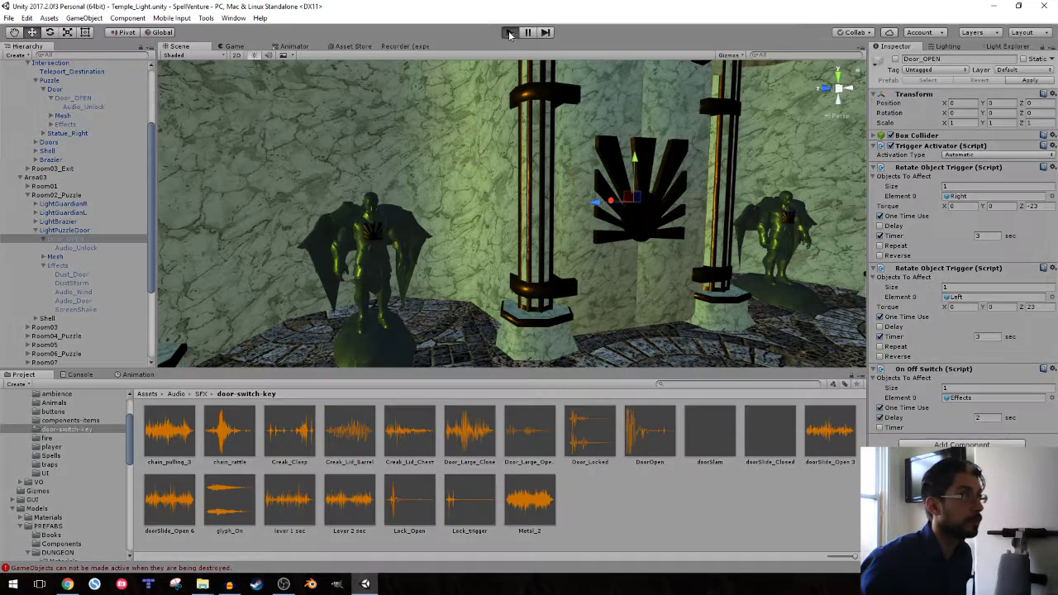
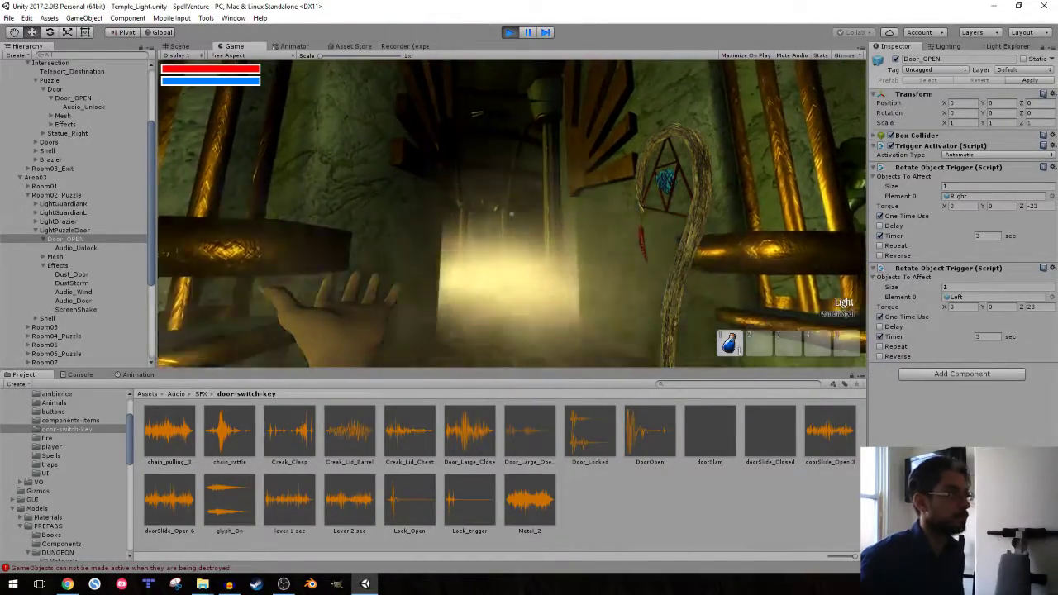
- Stop the play test and review the door-opening triggers and the light puzzle's solve settings
key(ctrl+p)
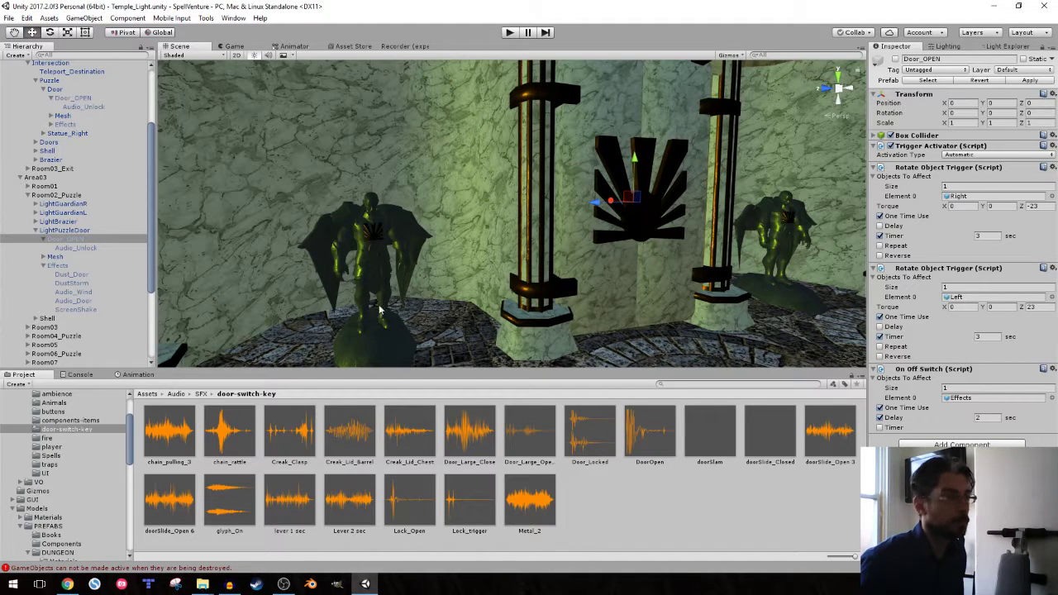
click(68, 99)
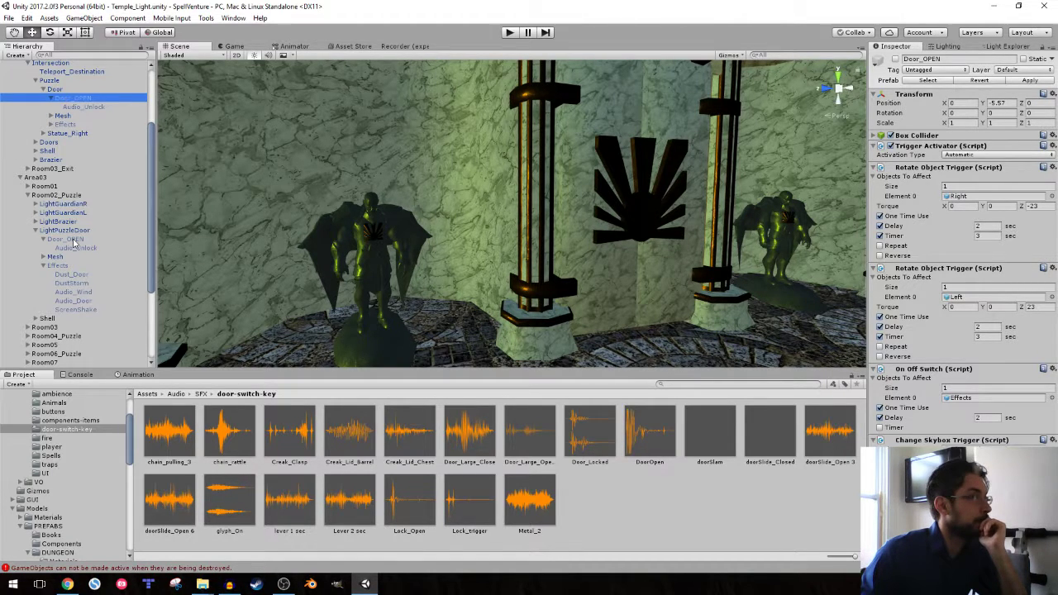
scroll(67, 187, up, 2)
click(52, 114)
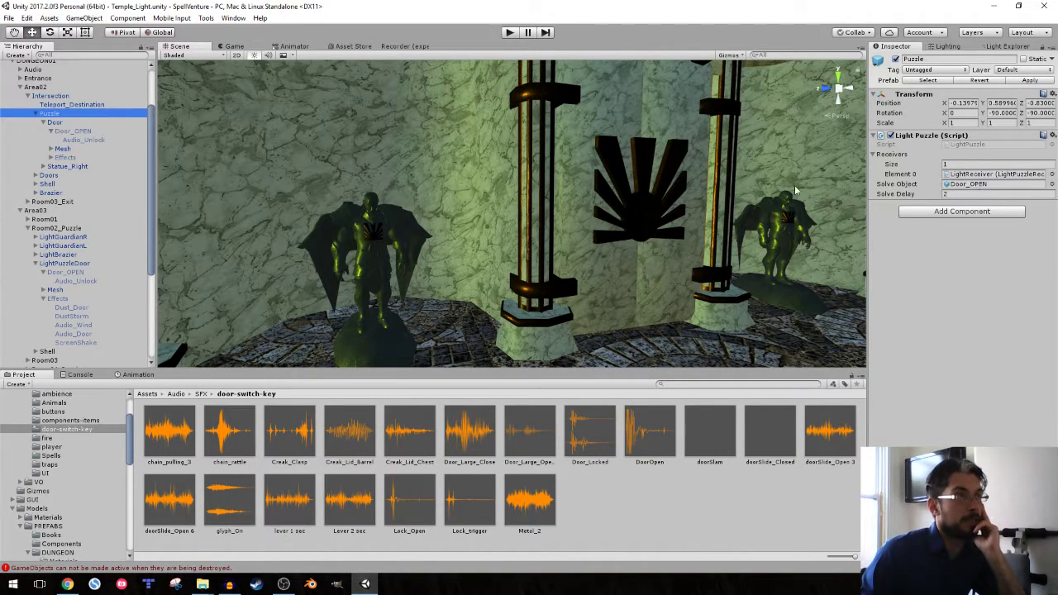
double_click(971, 184)
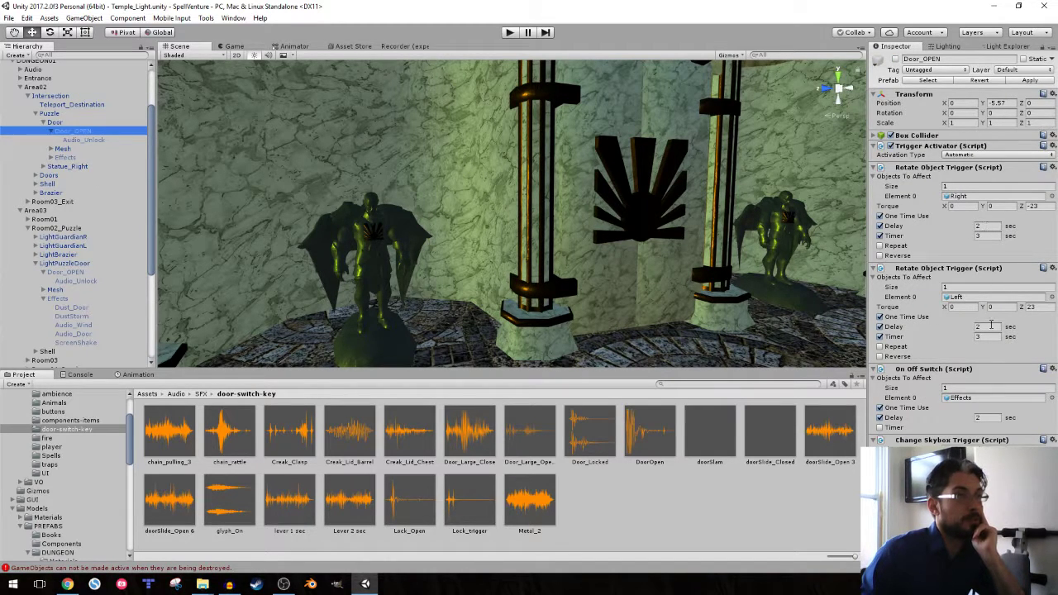
- Give both LightPuzzleDoor rotate triggers a 2-second delay, apply to the prefab, and start Play
click(71, 274)
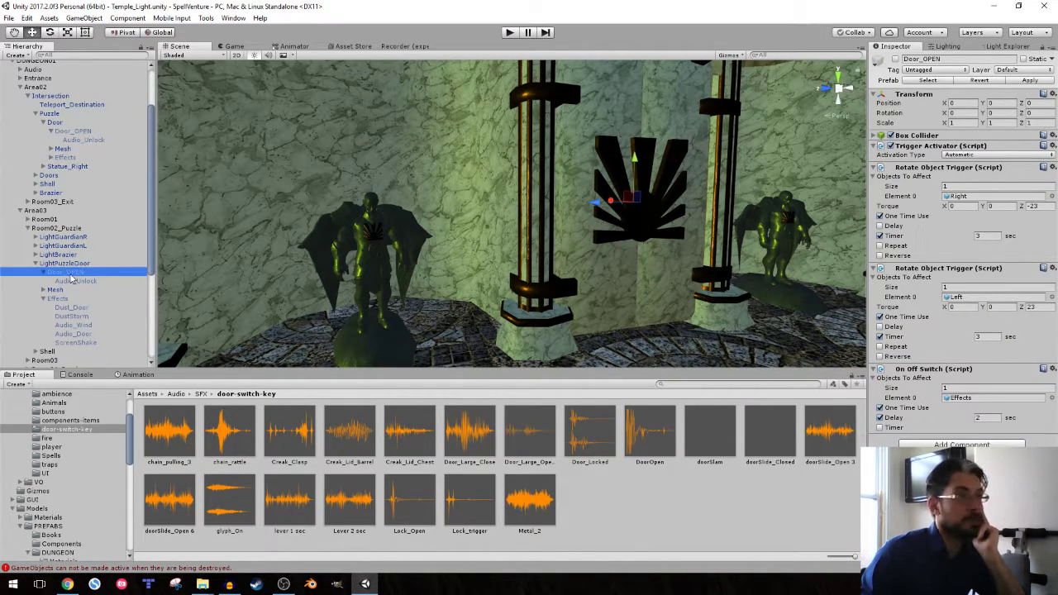
click(879, 226)
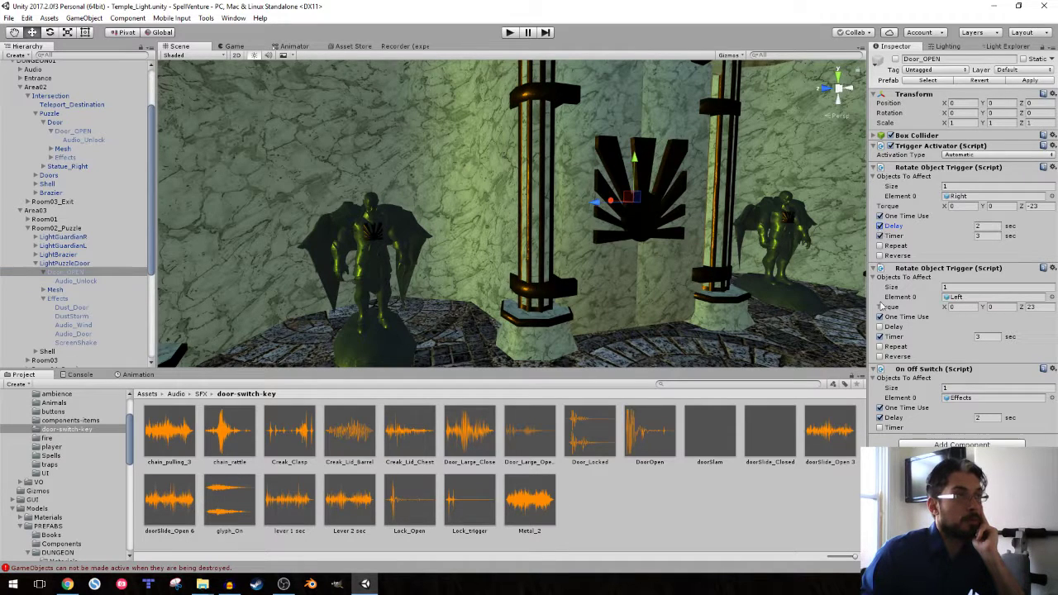
click(880, 328)
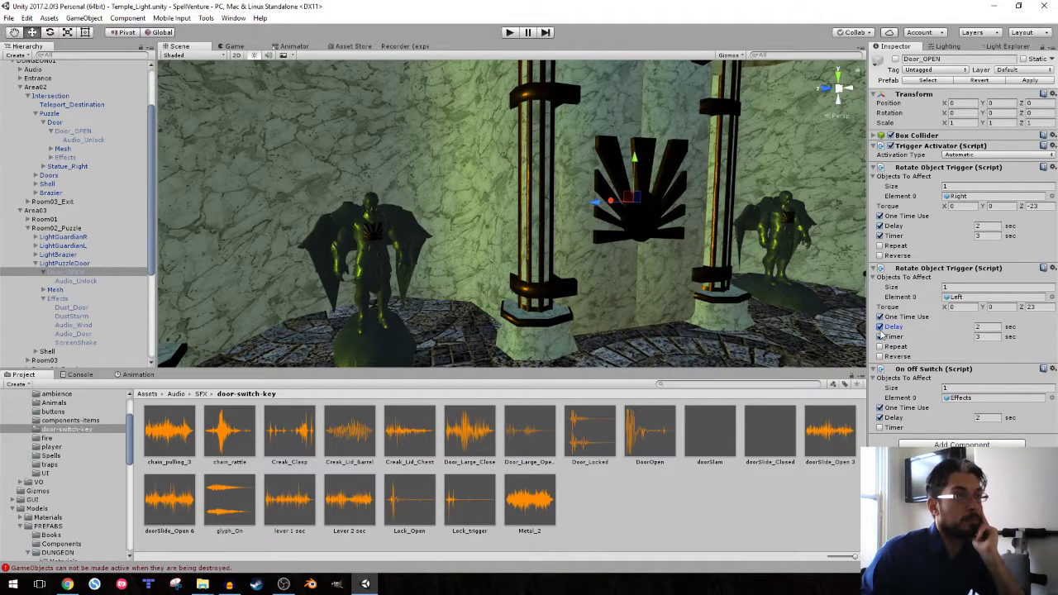
click(1024, 82)
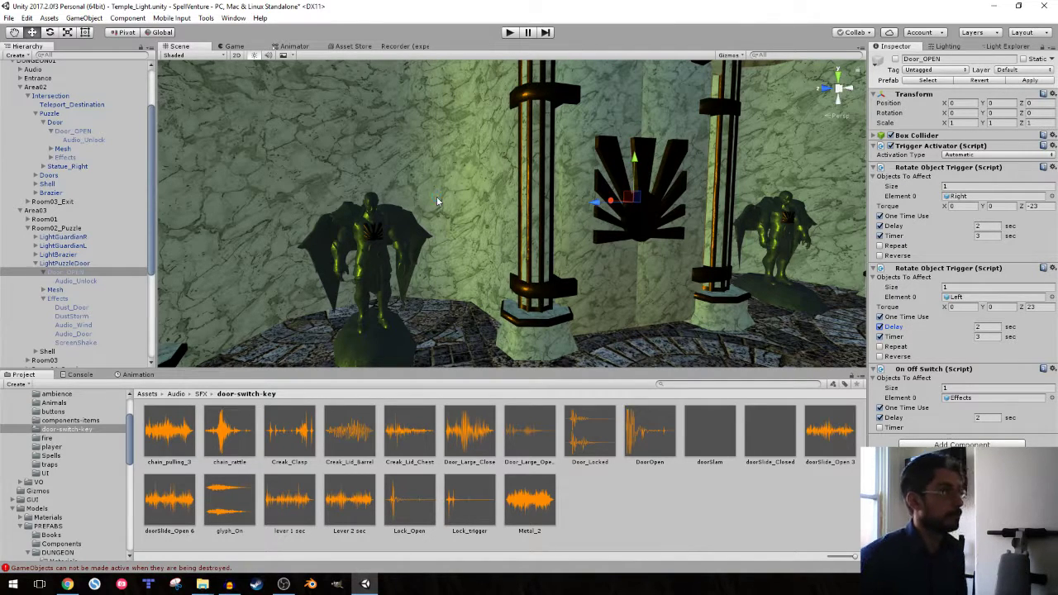
click(509, 33)
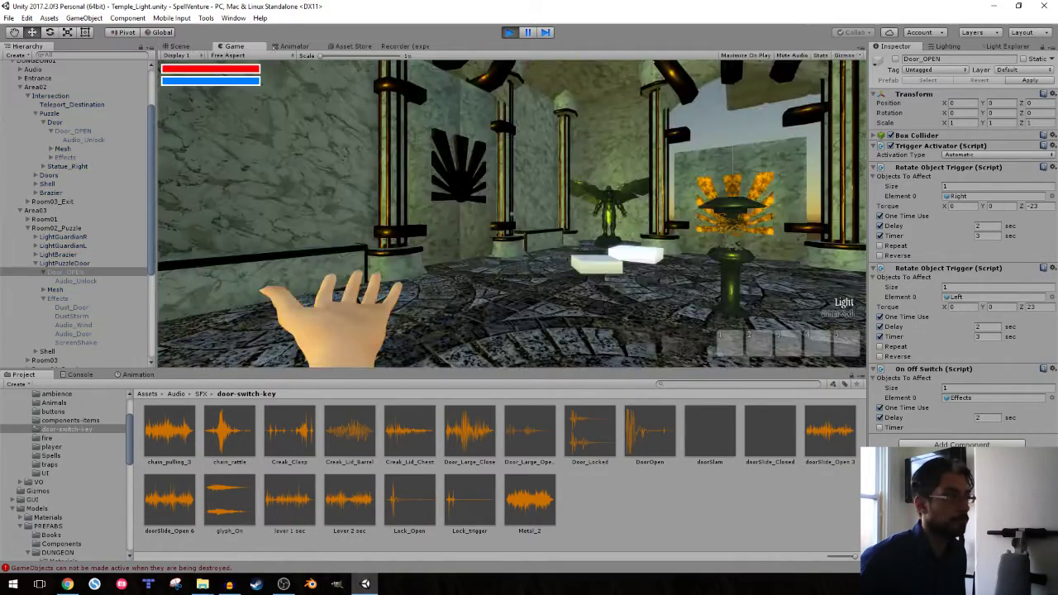
- Walk past the pillar and statue to the sunburst door and through into the corridor
key(w)
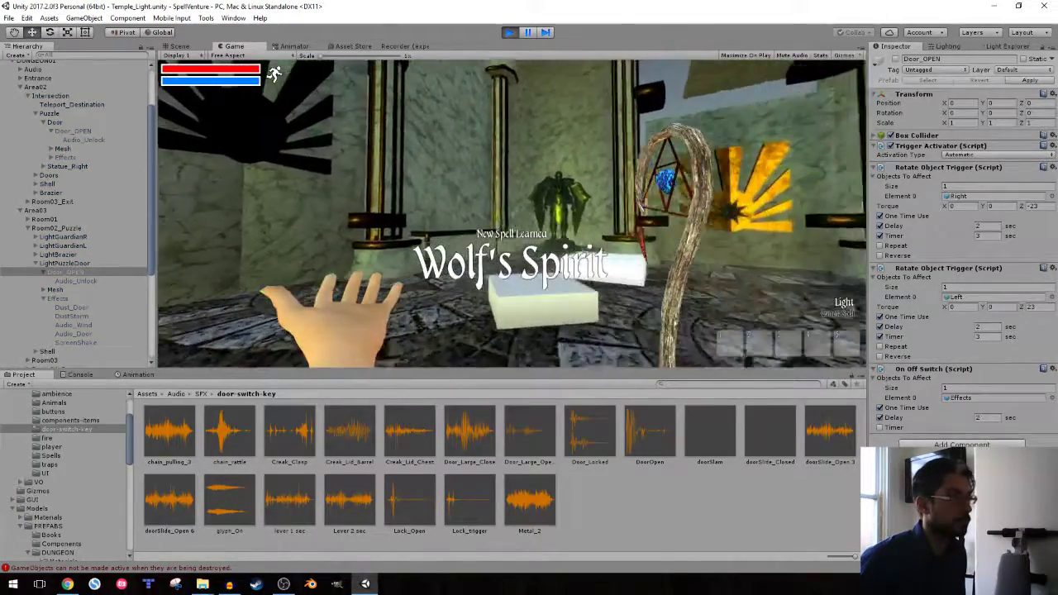
key(w)
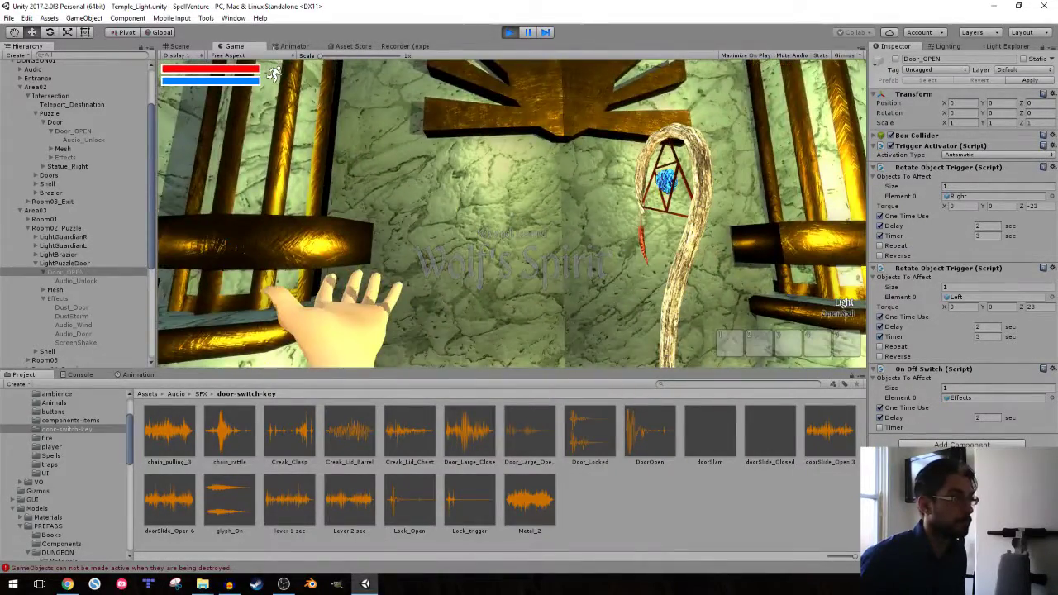
key(w)
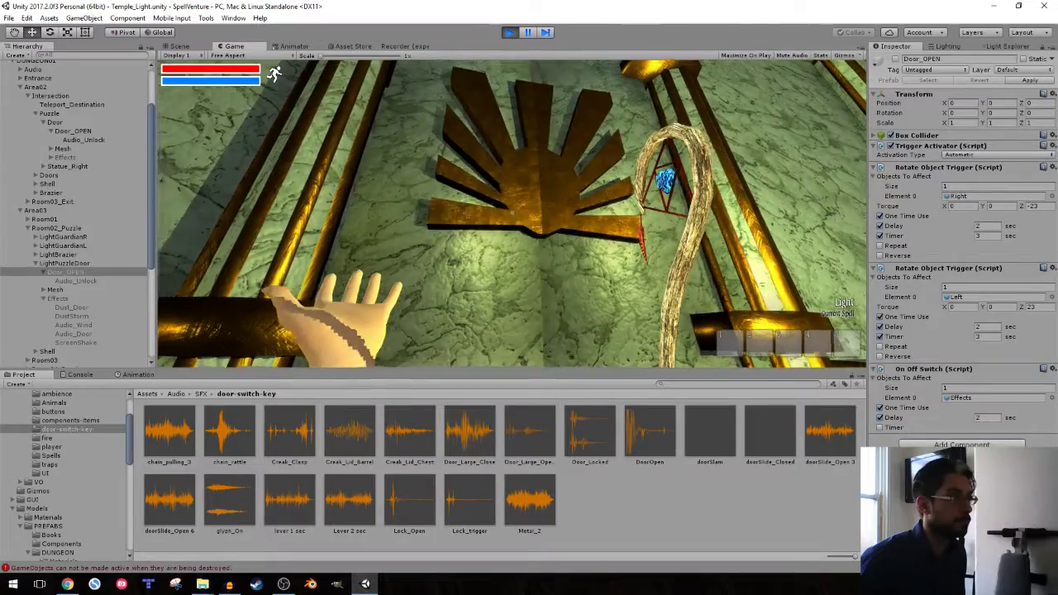
key(w)
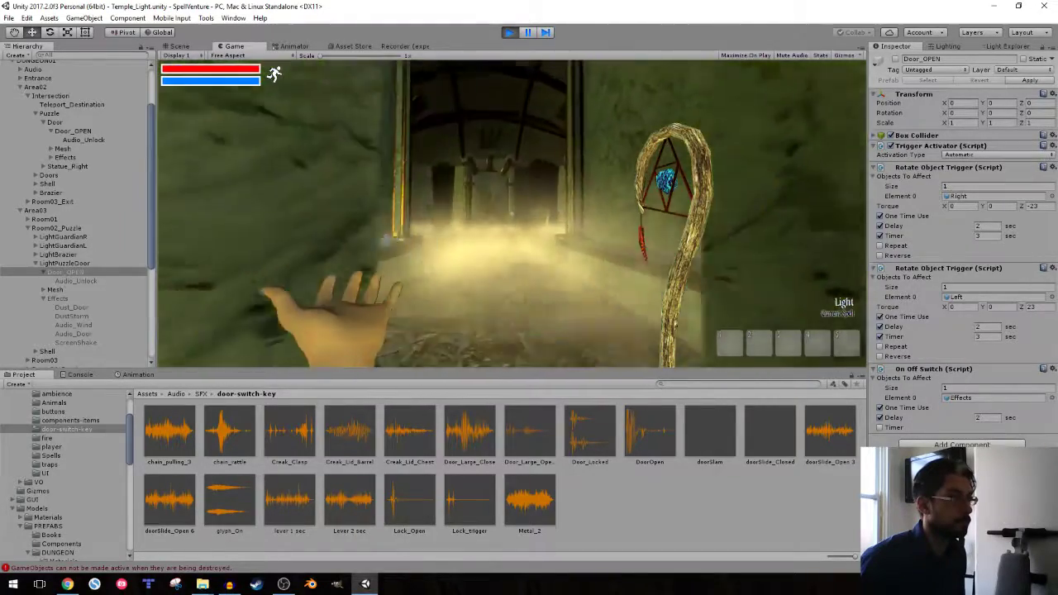
- Pick up the blue mana potion, enter the foggy pillared room, and cast Light at the creature
key(w)
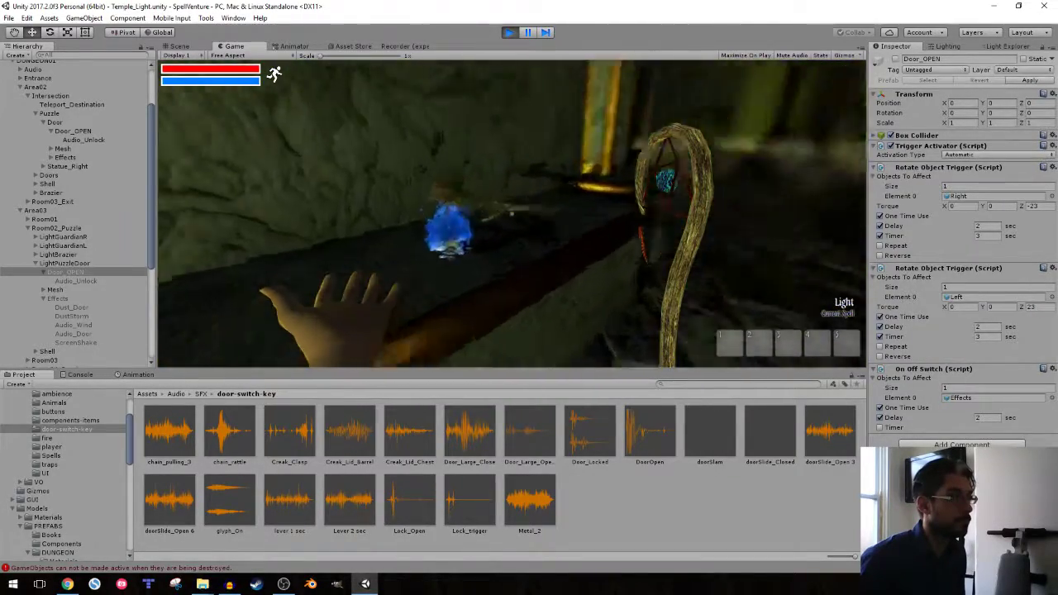
key(w)
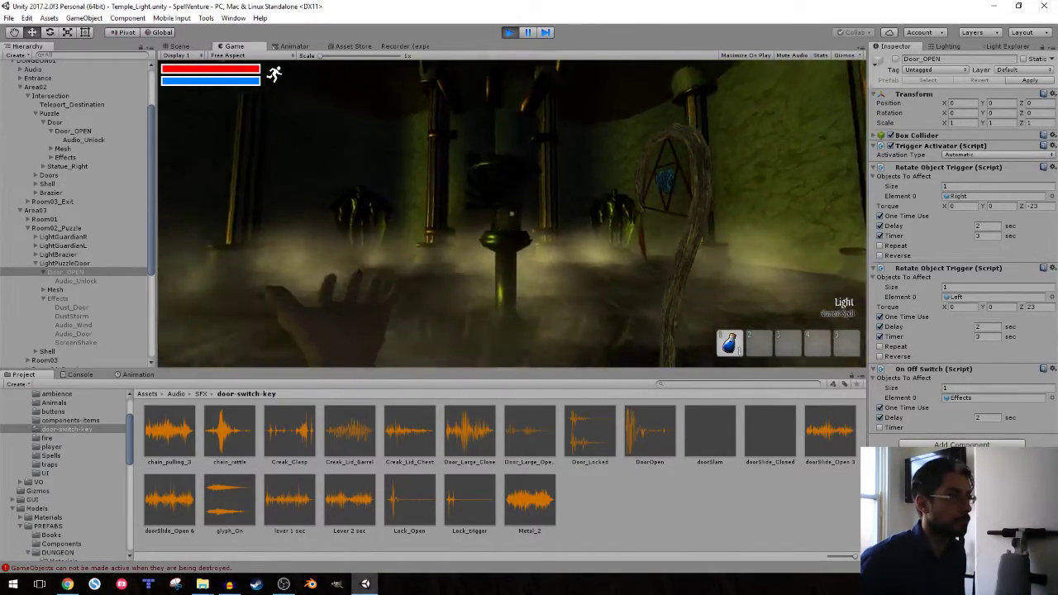
click(512, 213)
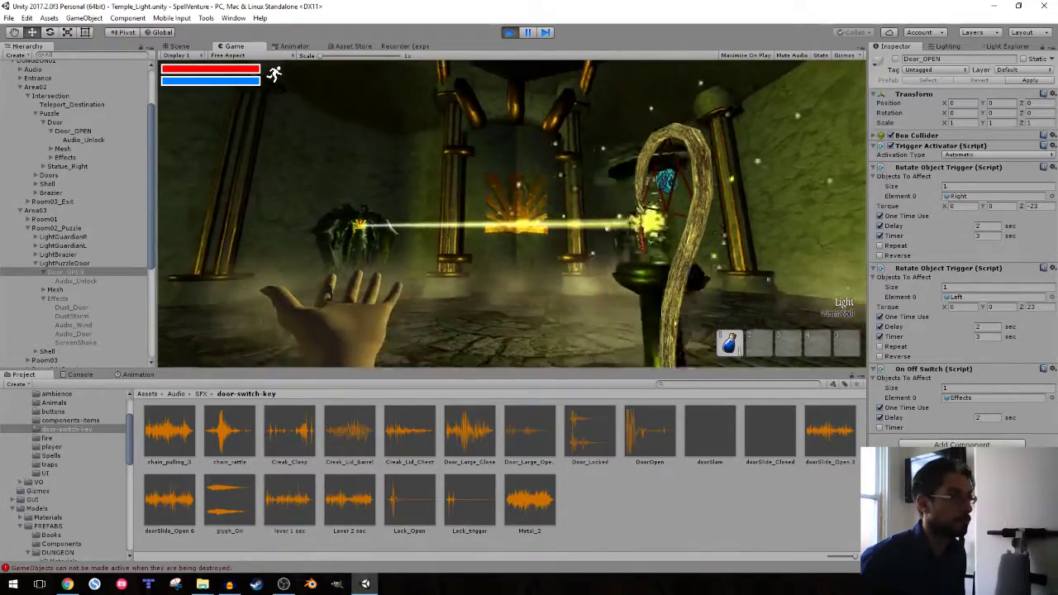
key(w)
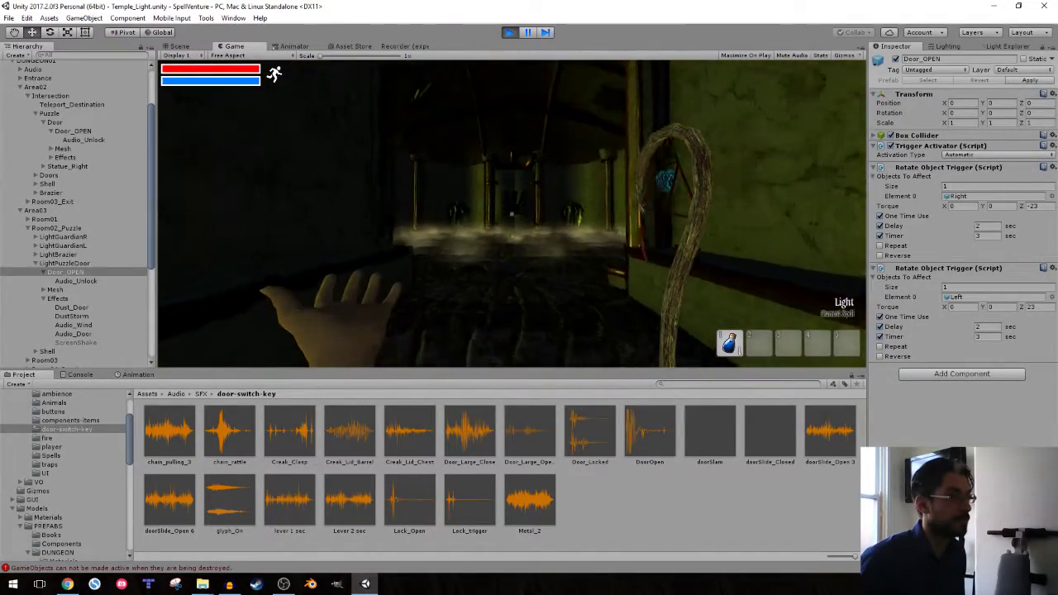
- Walk down the corridor through the opening temple door and pick up the ledge items
key(w)
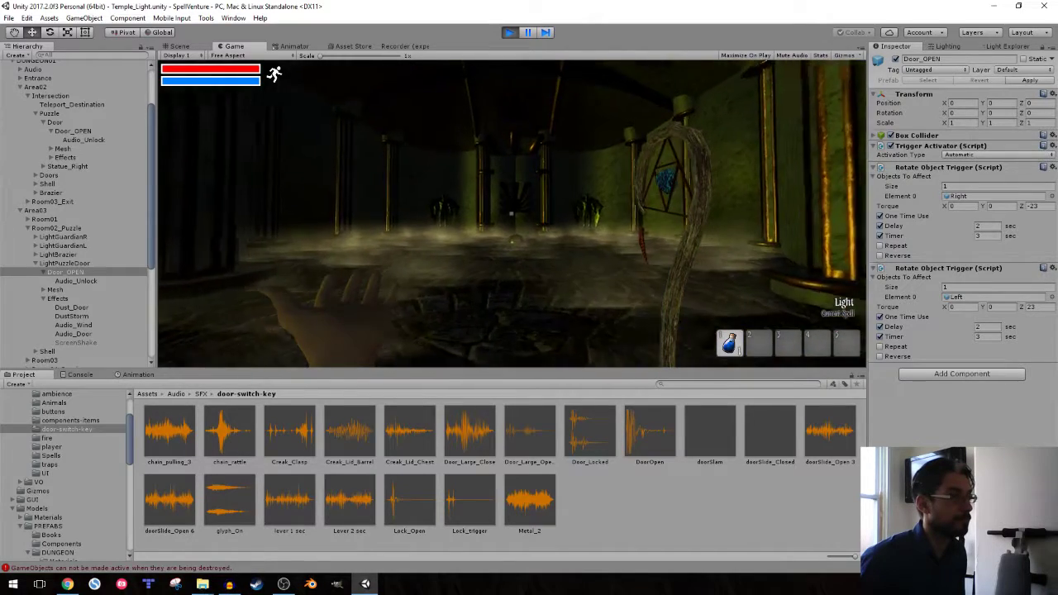
key(w)
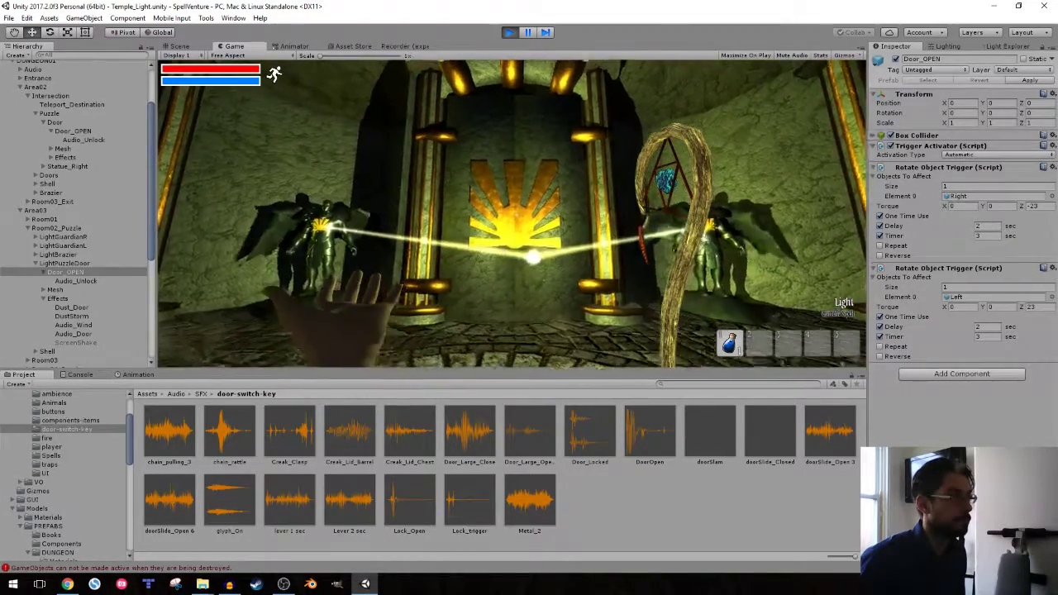
key(w)
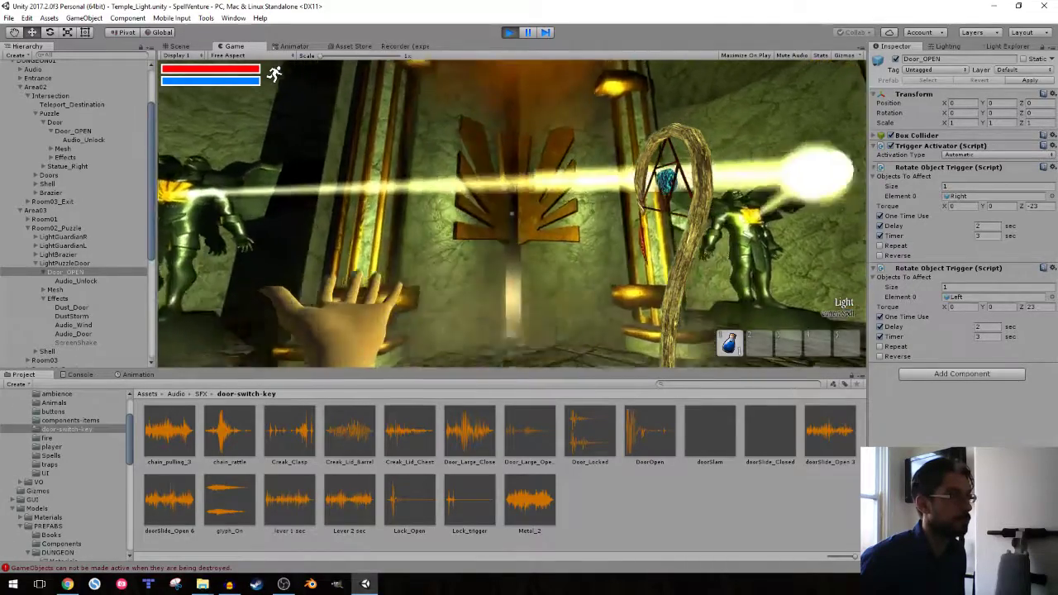
key(w)
key(w)
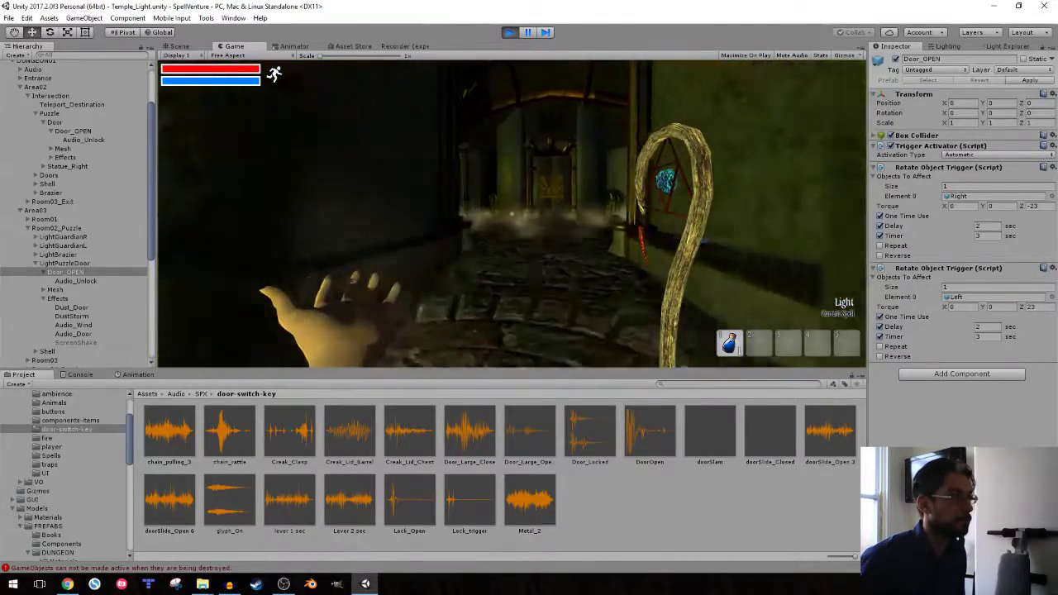
key(e)
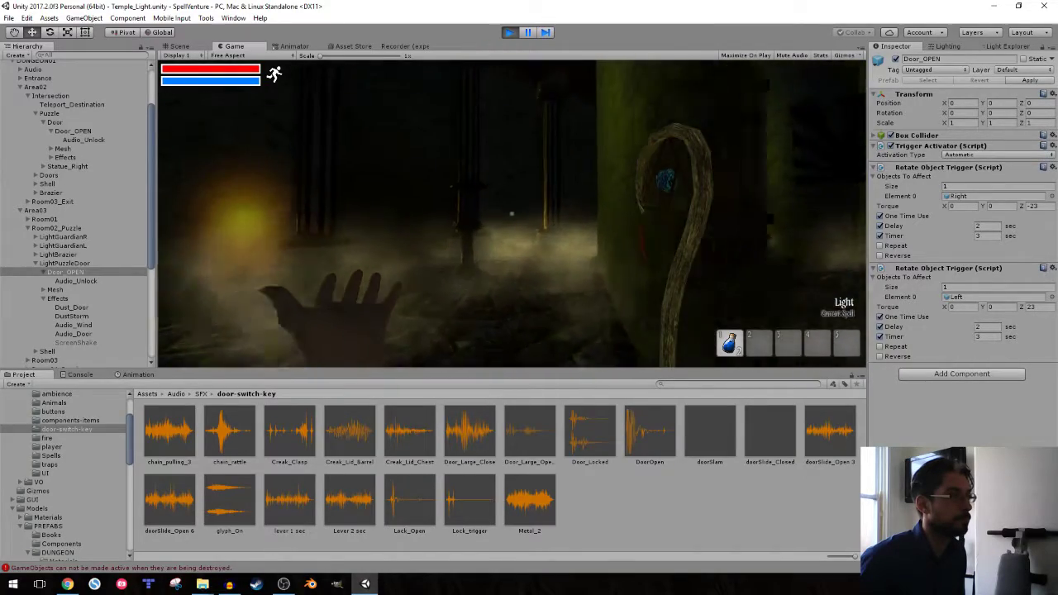
- Cast the light beam at the guardian statue twice, then stop the play test
click(511, 214)
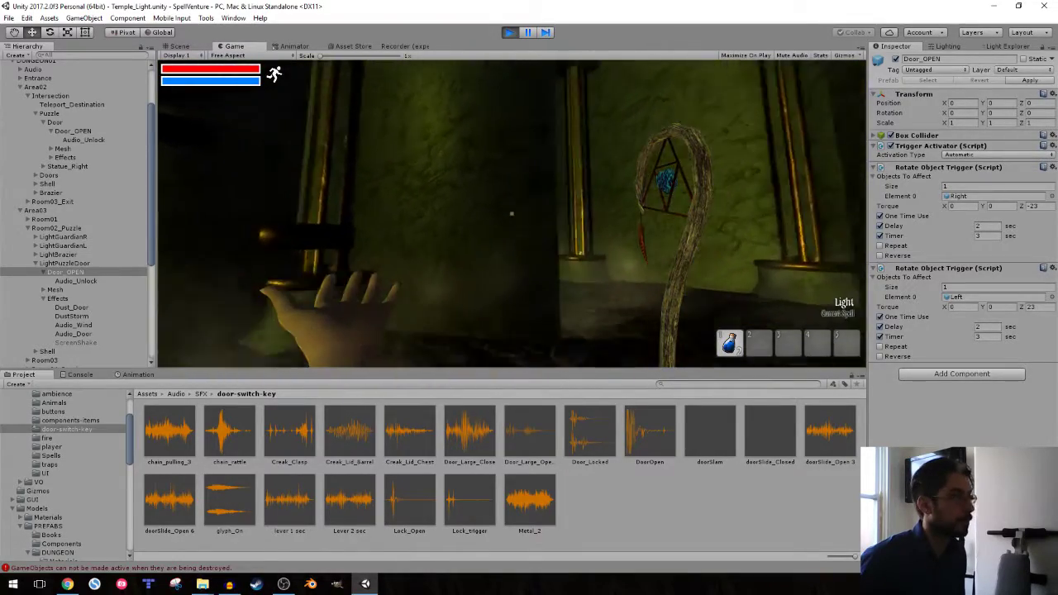
click(512, 214)
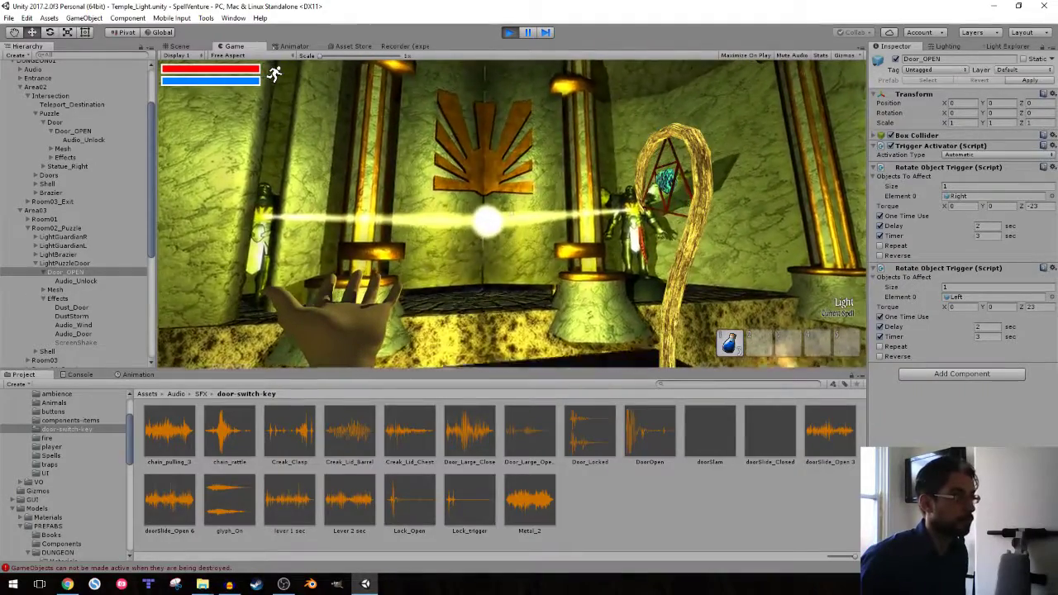
key(ctrl+p)
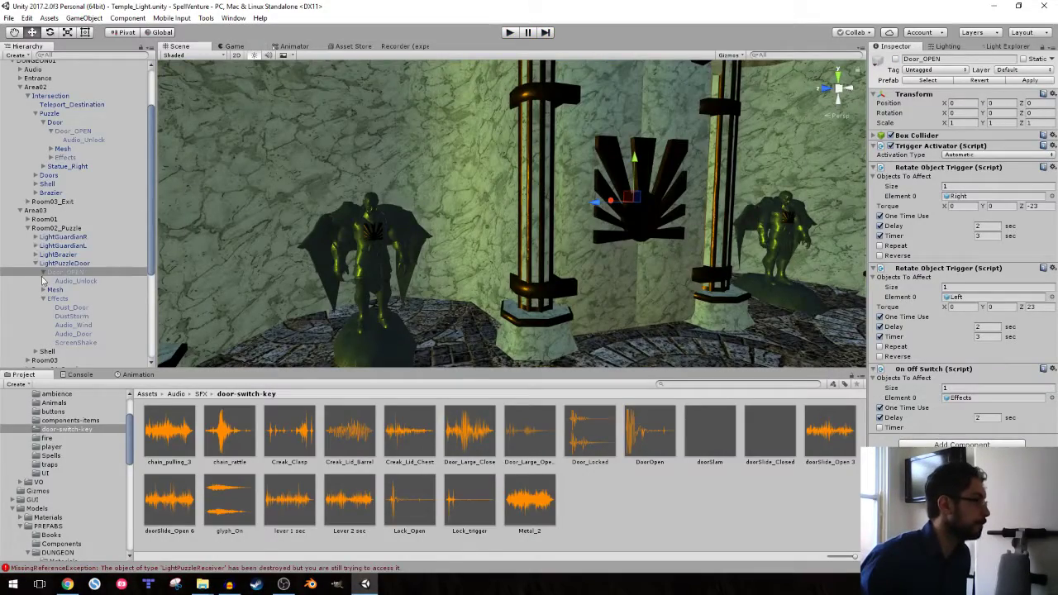
- Collapse the expanded door, Room02_Puzzle, Intersection and Area02 entries in the Hierarchy
click(49, 272)
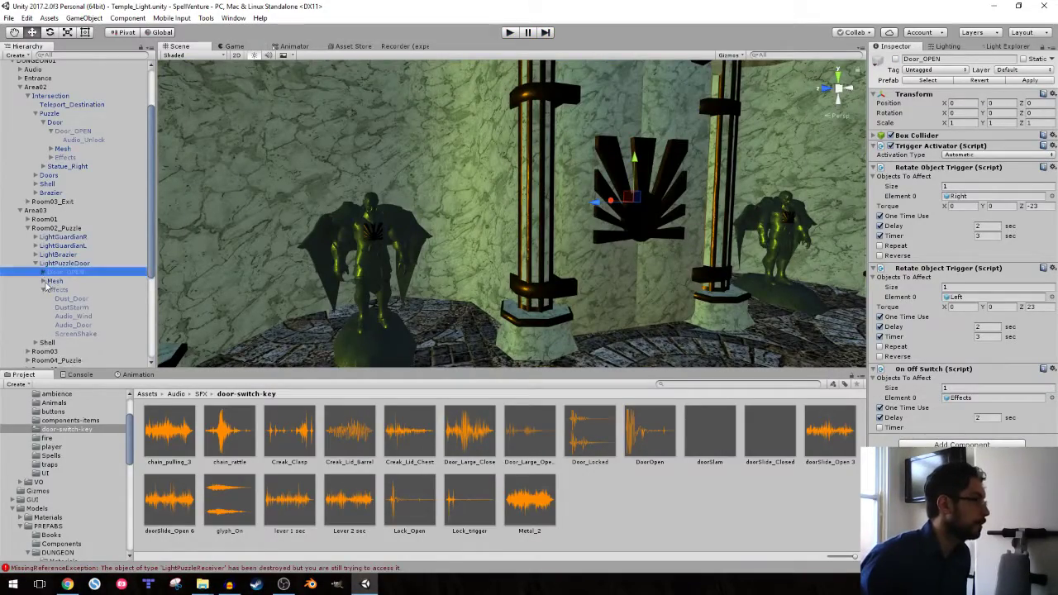
click(43, 299)
click(36, 263)
click(26, 228)
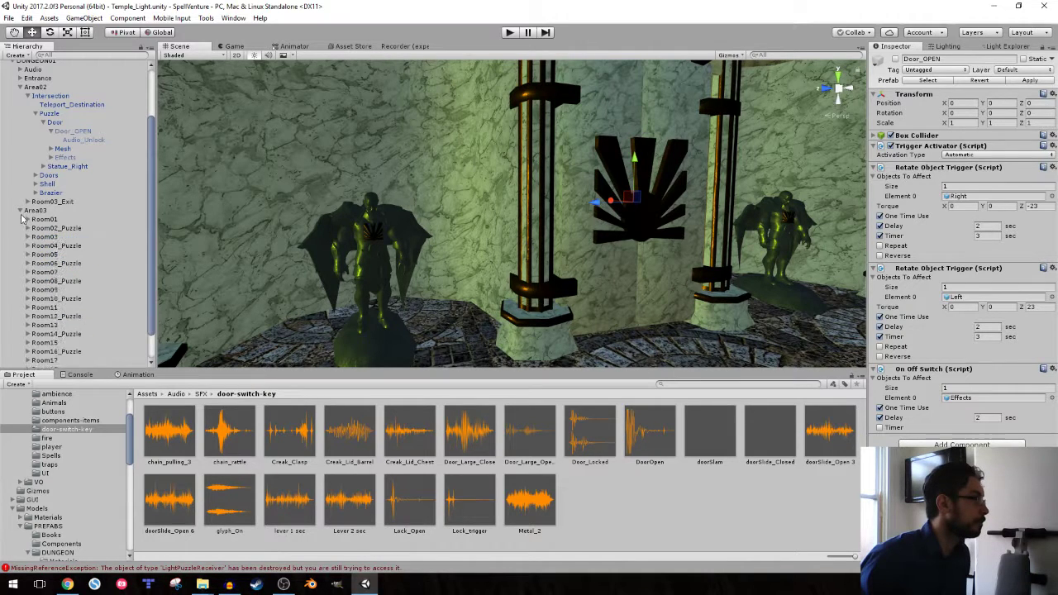
click(44, 122)
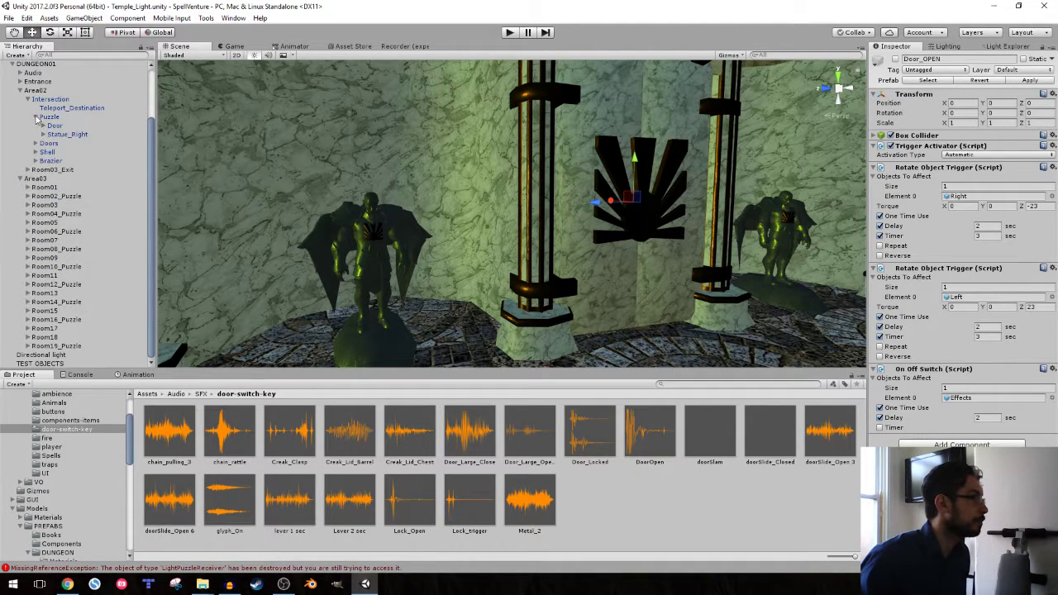
click(27, 113)
click(21, 153)
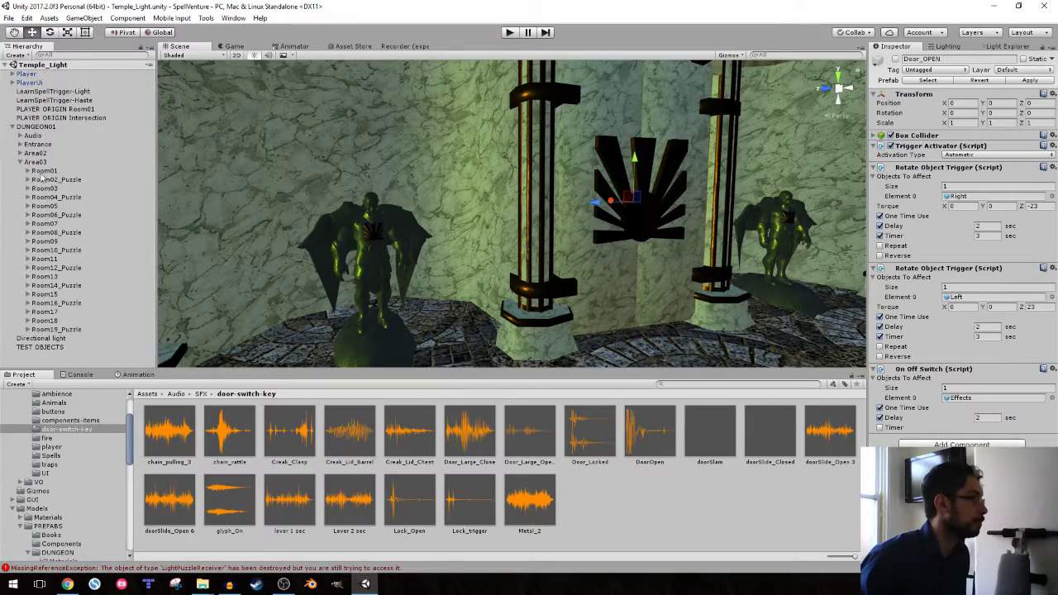
- Frame Room02_Puzzle, another Area03 room, and Room08_Puzzle in the Scene view, flying toward its sunburst wall
click(55, 180)
key(f)
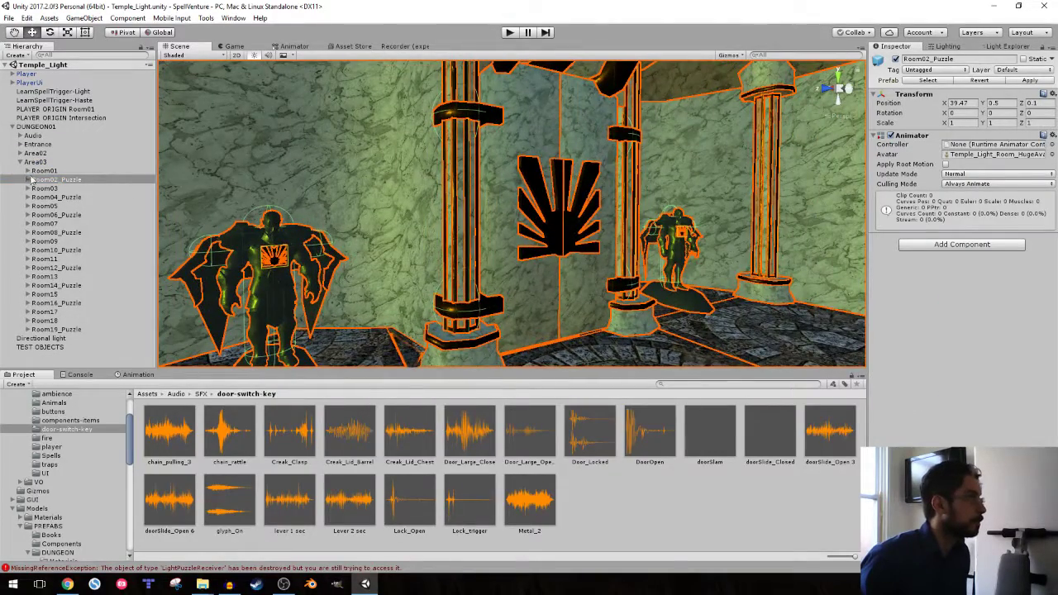
click(43, 197)
key(f)
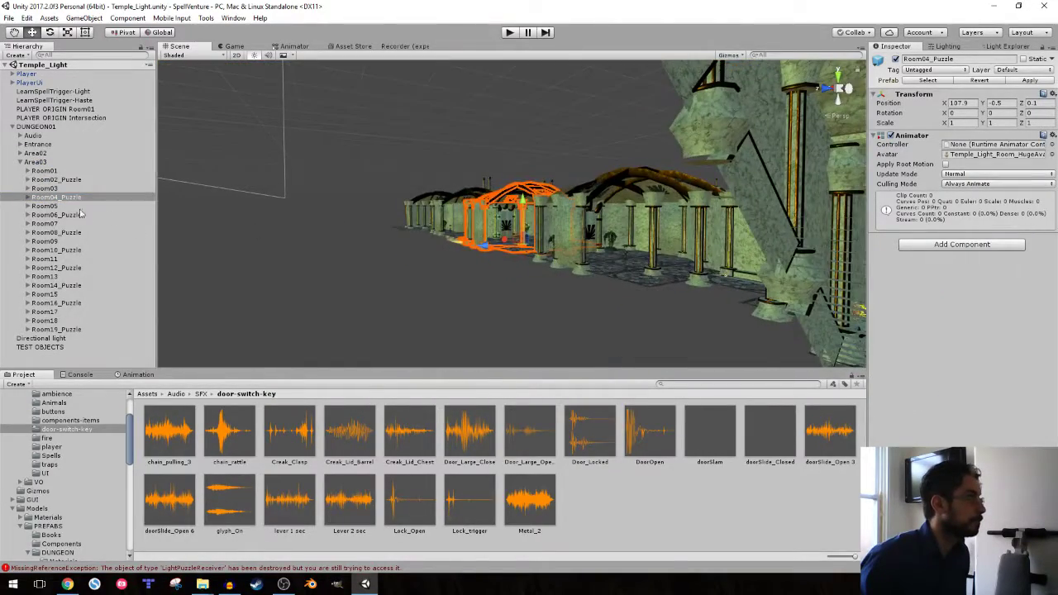
click(71, 215)
click(68, 232)
key(f)
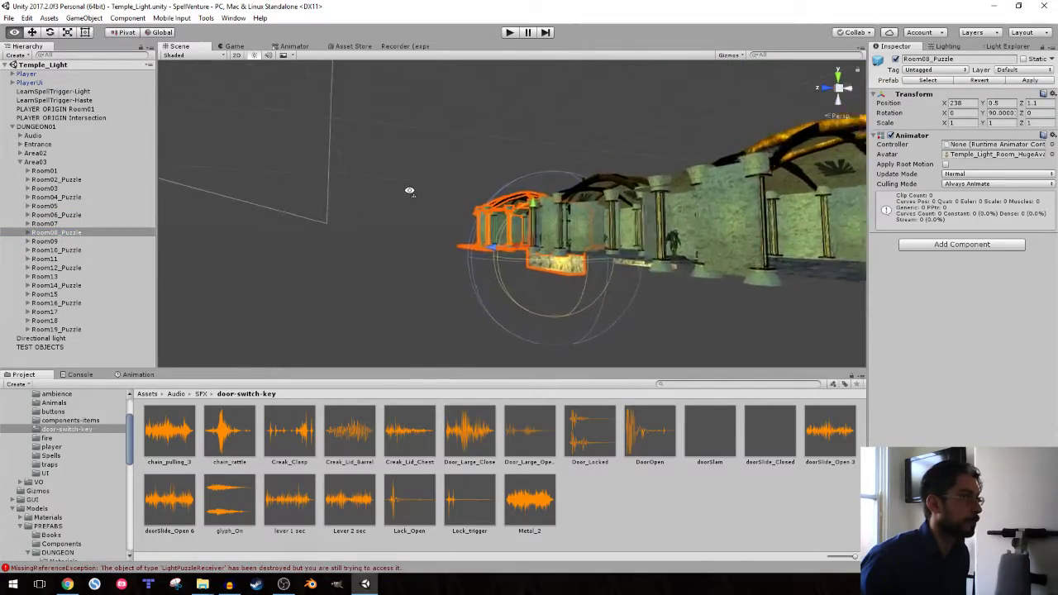
alt+drag(408, 190, 419, 190)
right_drag(420, 190, 362, 207)
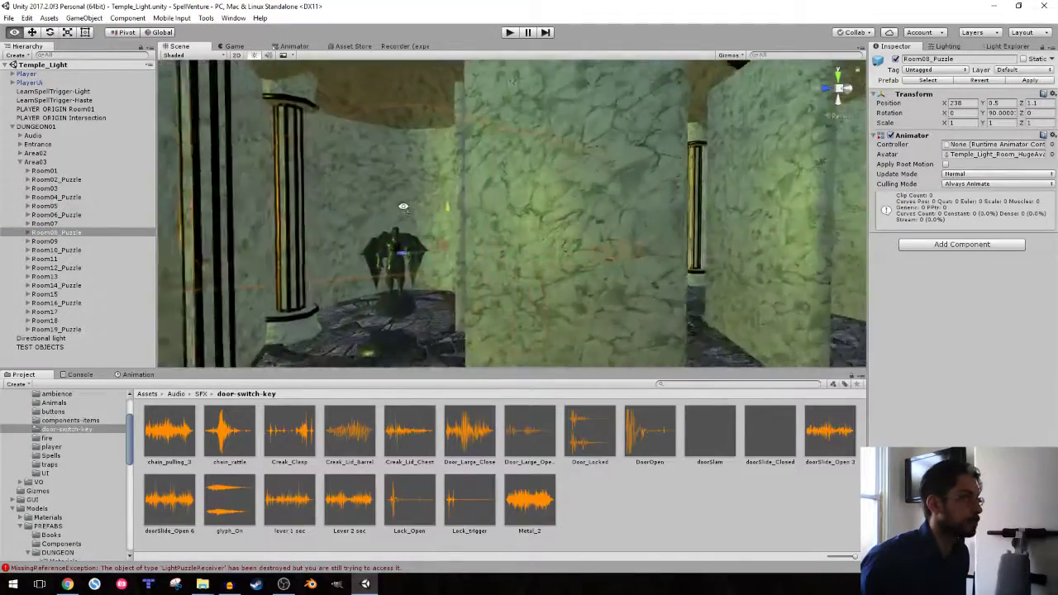
- Expand Room06_Puzzle and begin renaming its PuzzleDoor (1) object
click(56, 215)
click(27, 214)
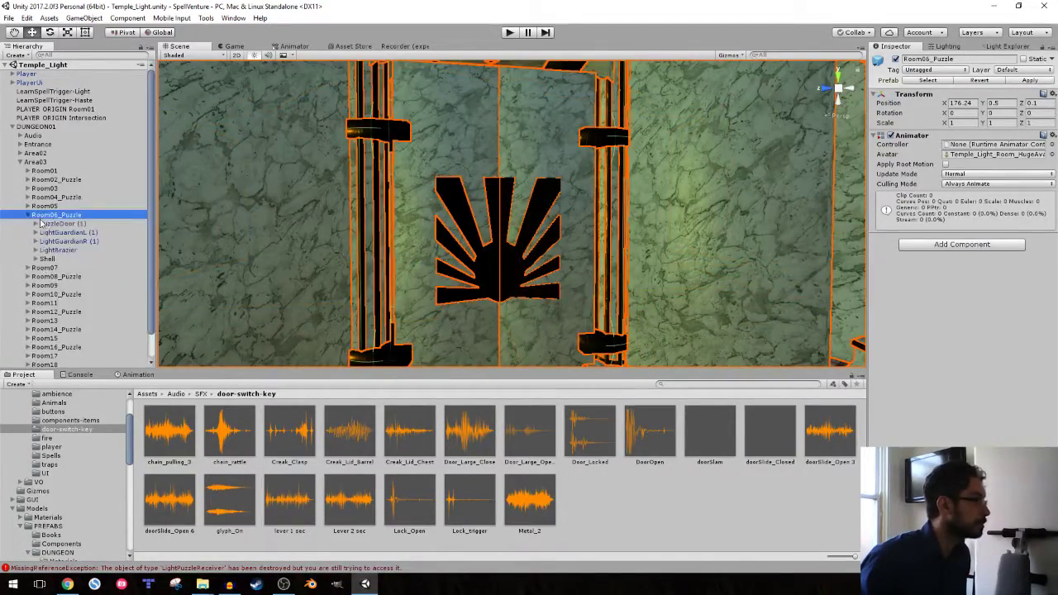
click(60, 224)
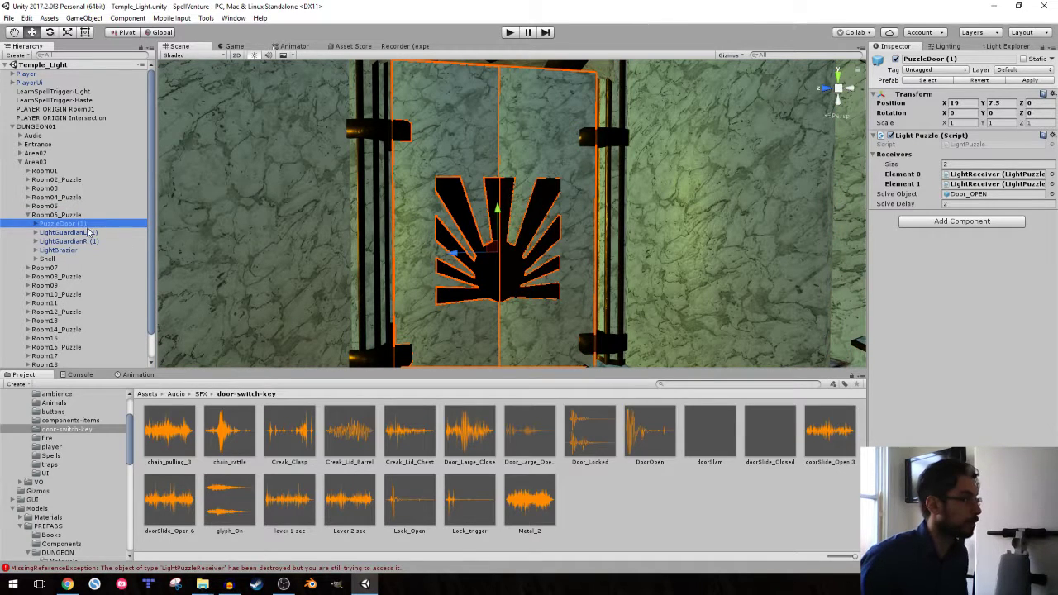
key(BackSpace)
key(BackSpace)
key(BackSpace)
- Confirm the PuzzleDoor name and rename the guardians to LightGuardianL and LightGuardianR
key(Return)
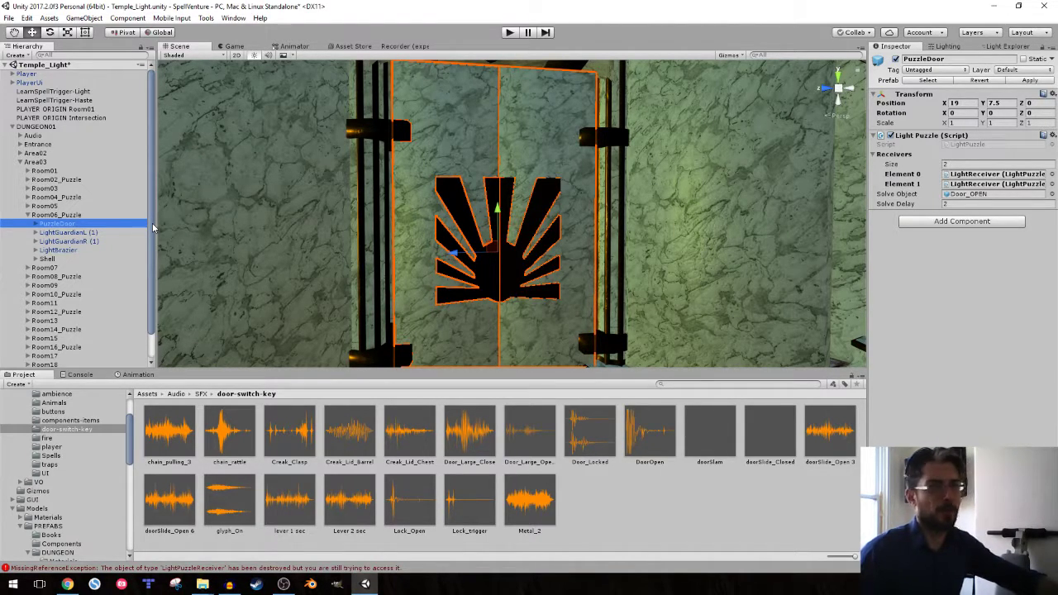
click(123, 232)
click(123, 231)
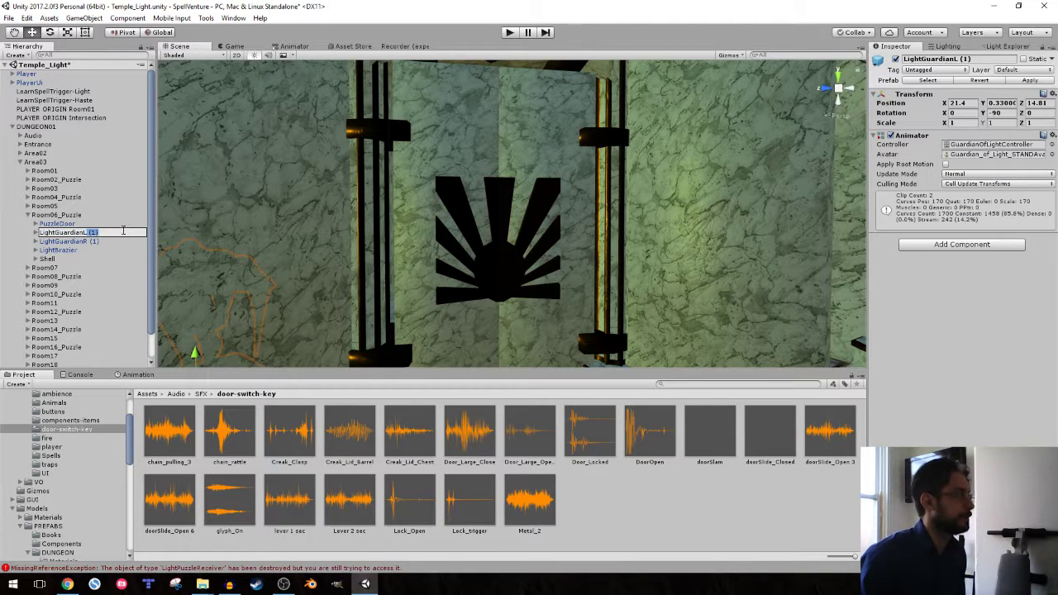
key(BackSpace)
key(Return)
key(Down)
key(F2)
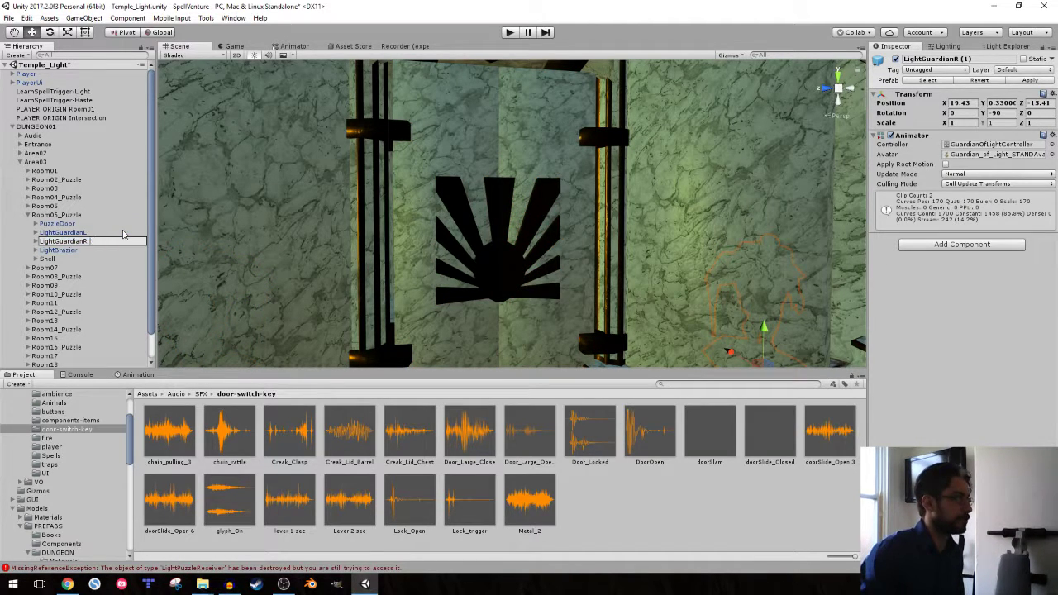
key(Return)
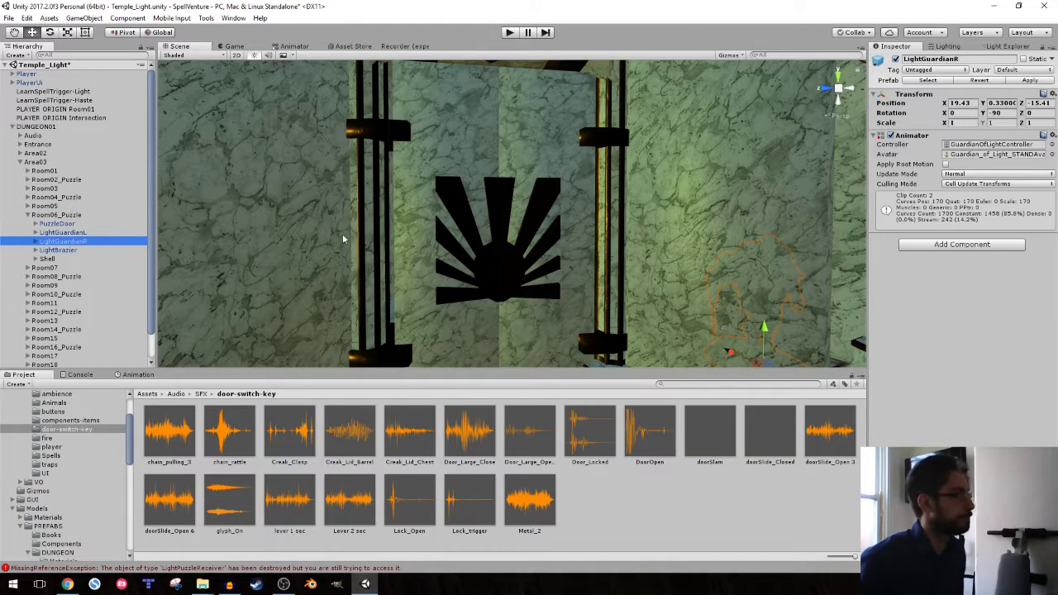
- Duplicate PuzzleDoor's Audio_Unlock, name the copy Audio_Unlock, and copy its Transform values
click(76, 224)
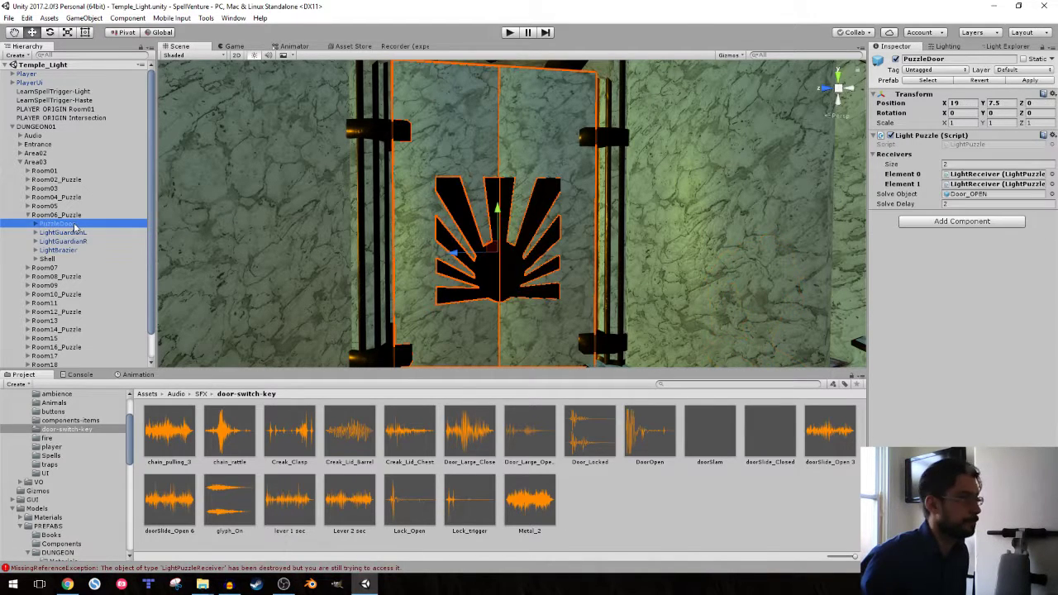
click(980, 196)
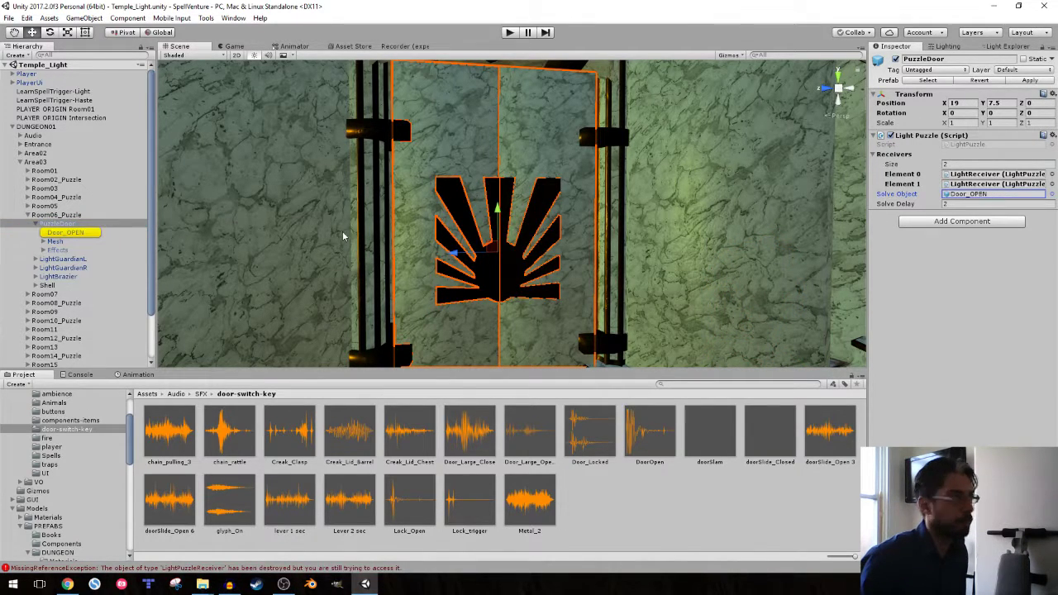
click(58, 233)
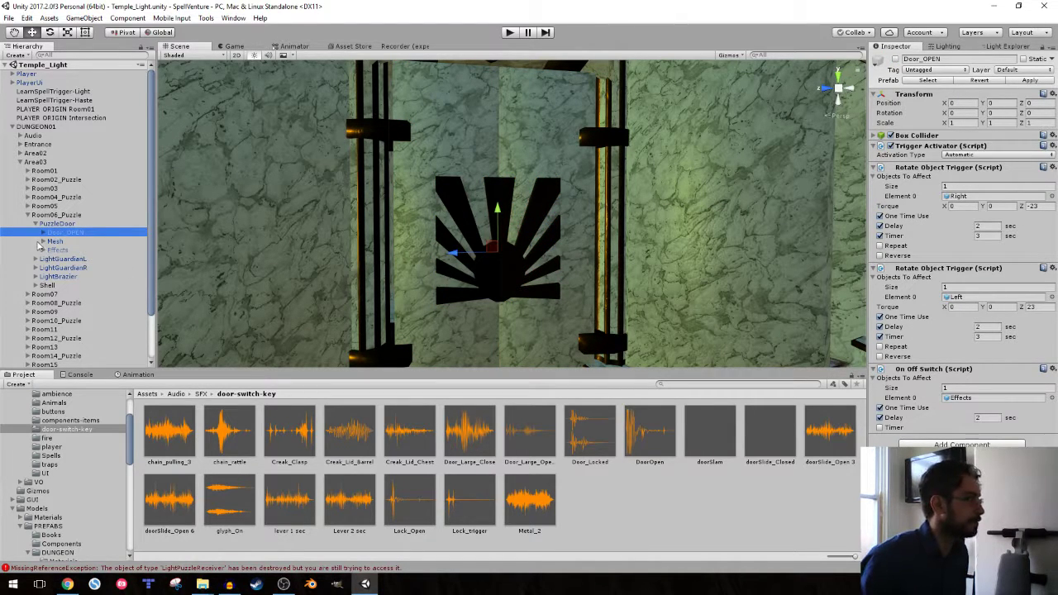
click(44, 234)
click(58, 241)
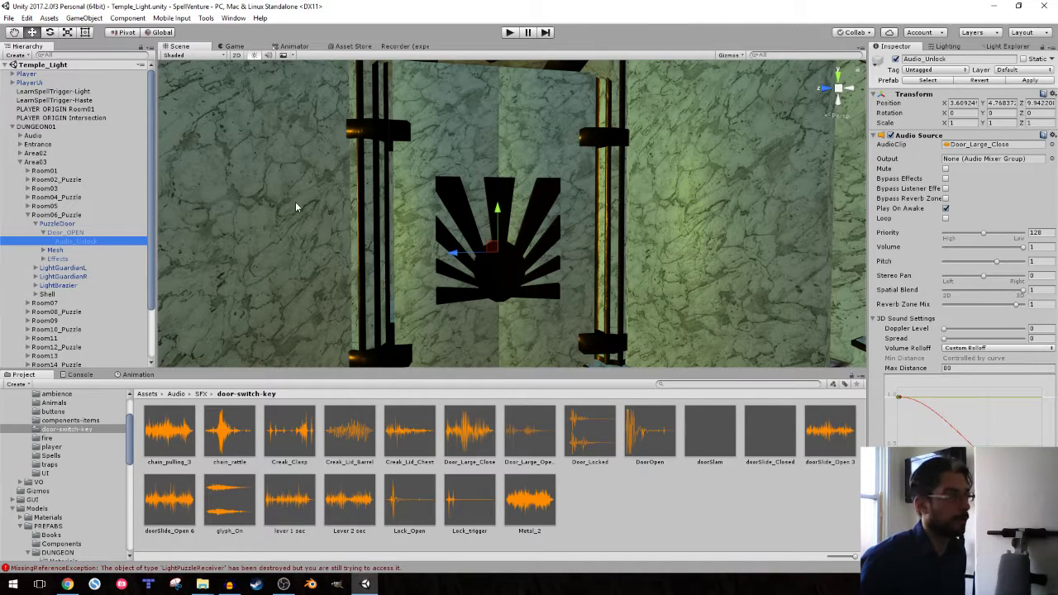
key(ctrl+d)
key(F2)
key(BackSpace)
key(BackSpace)
key(BackSpace)
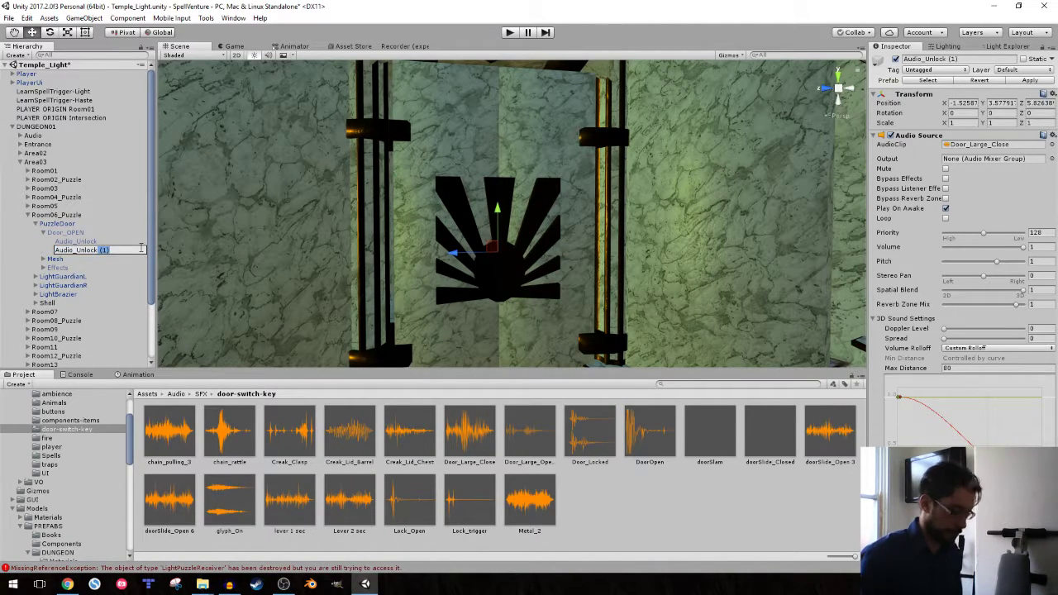
key(Return)
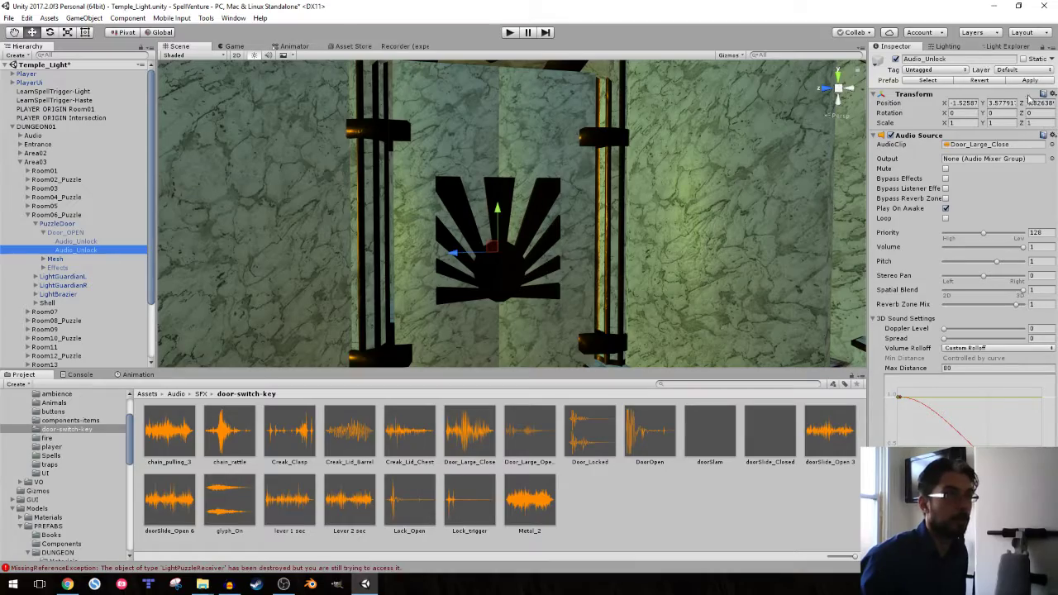
click(1051, 94)
click(988, 149)
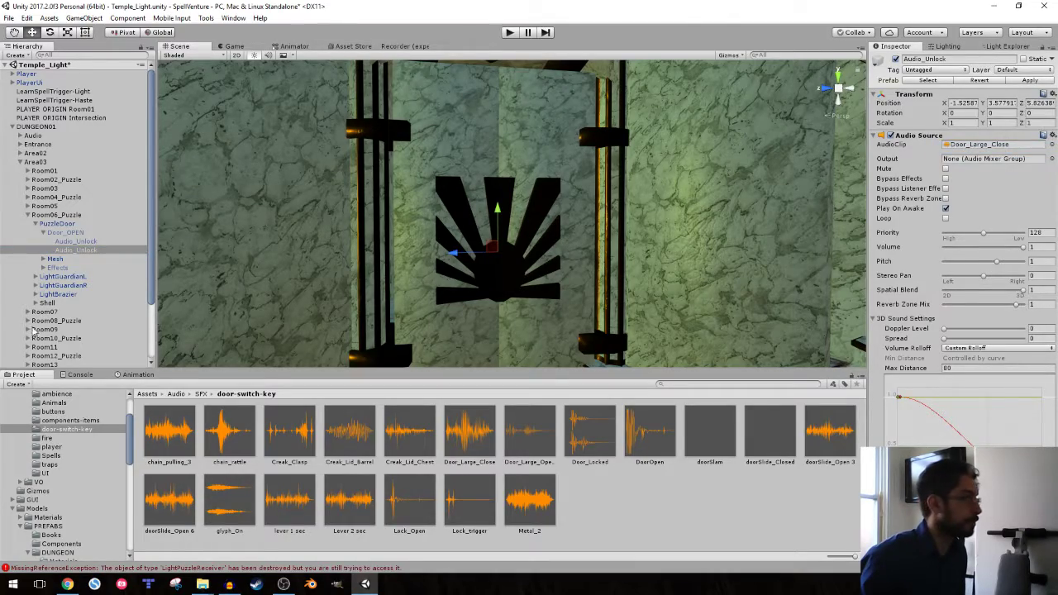
- Move the Audio_Unlock copy under Room08's LightPuzzleDoorWithBridge/Door_OPEN and paste the Transform values
double_click(41, 321)
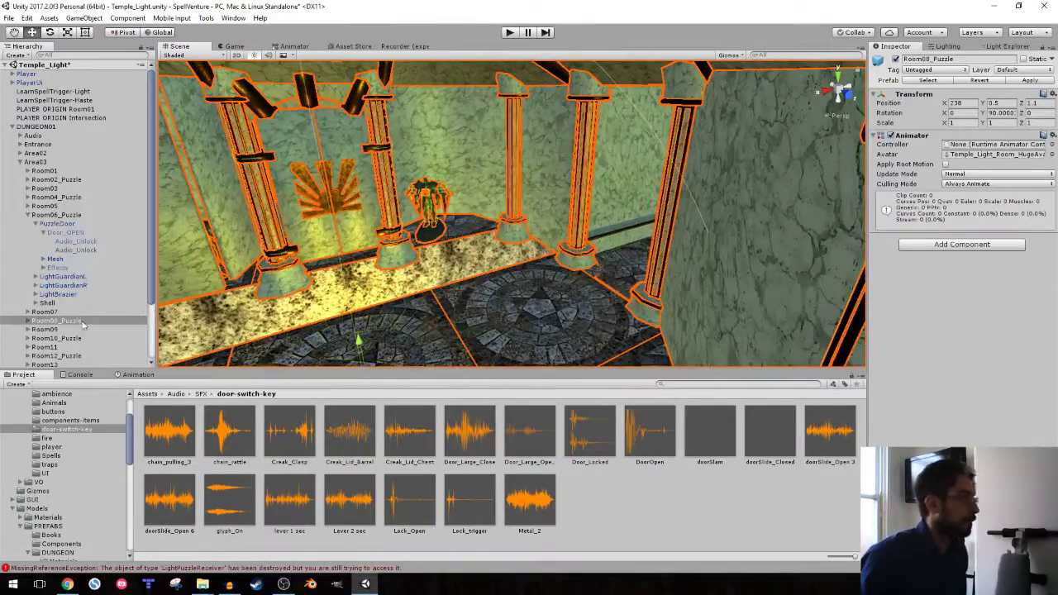
click(26, 322)
click(59, 330)
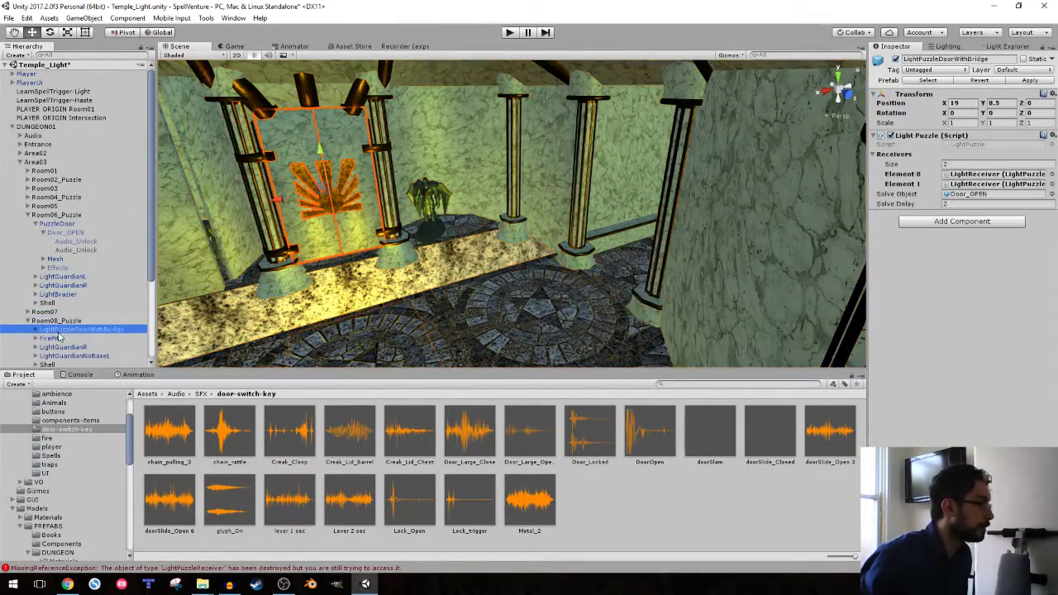
click(37, 330)
click(50, 338)
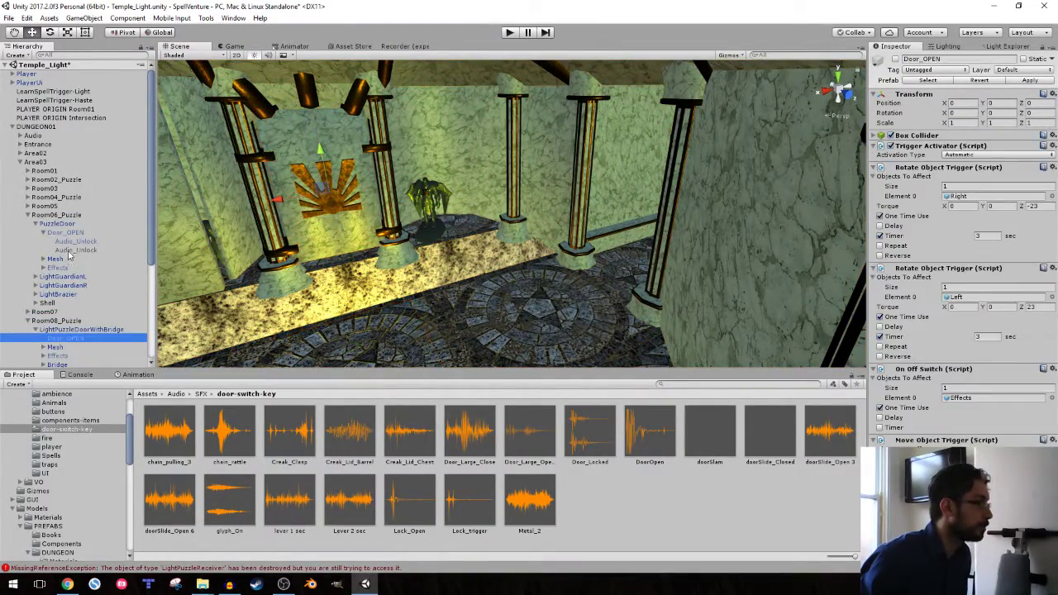
drag(75, 249, 66, 329)
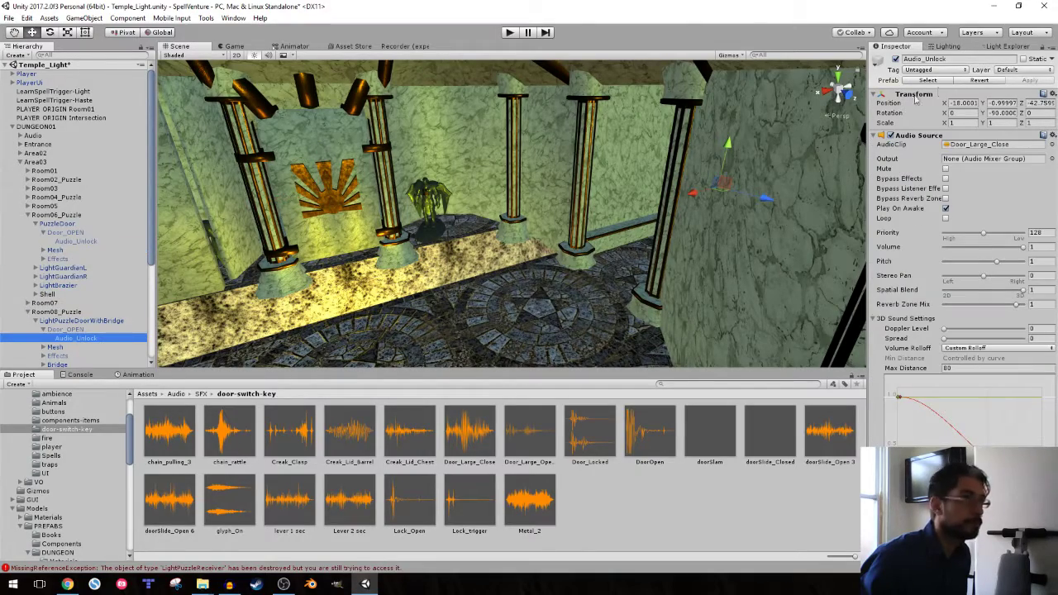
click(1052, 95)
click(983, 171)
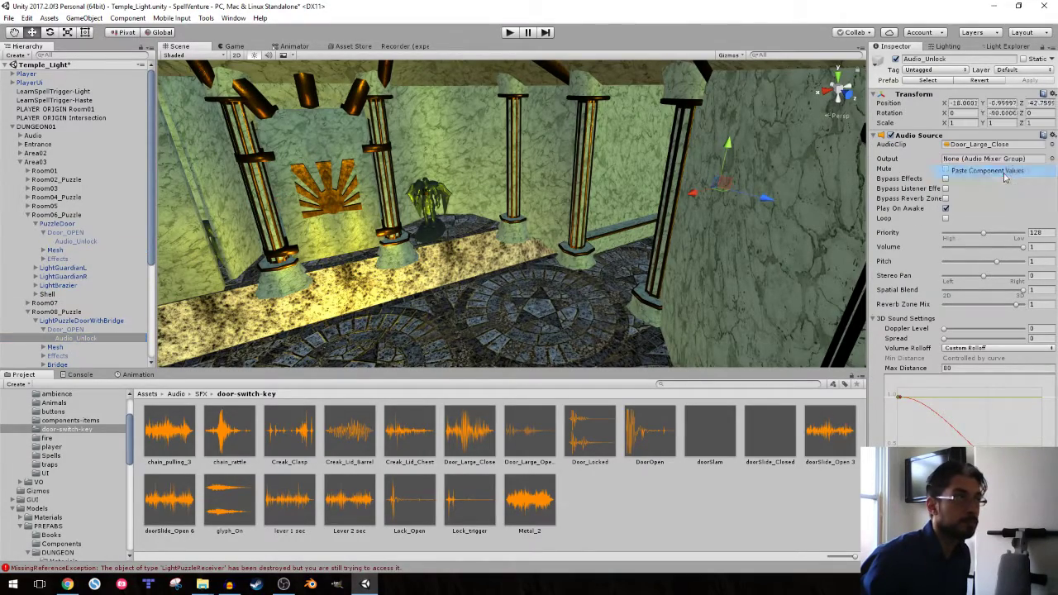
mouse_move(463, 181)
alt+mouse_down()
mouse_move(307, 182)
mouse_move(369, 272)
alt+mouse_up()
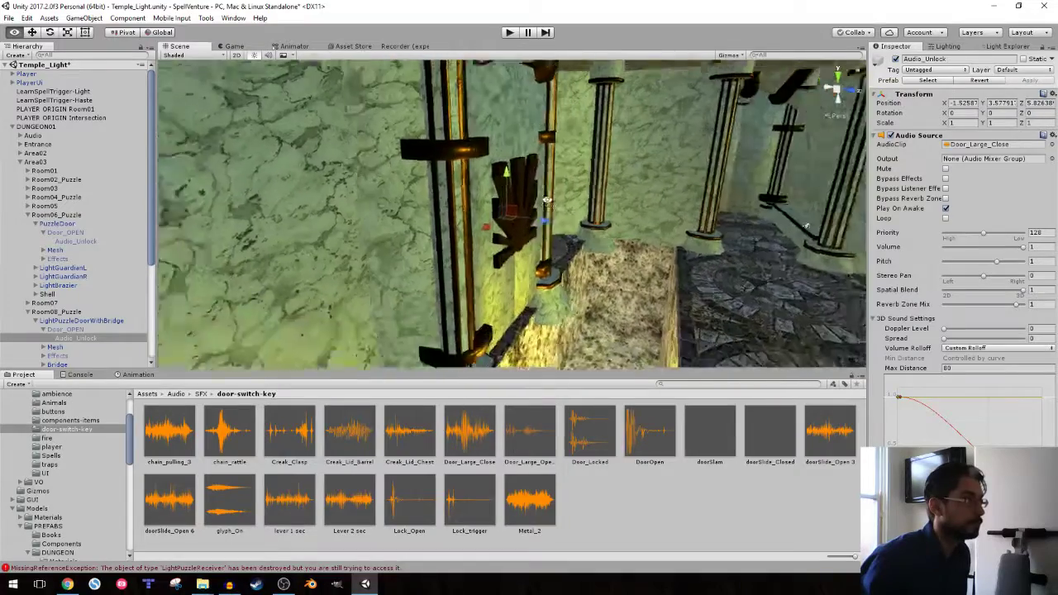
- Give the bridge door's two rotate triggers and effects switch a 2-second delay and apply to the prefab
click(68, 330)
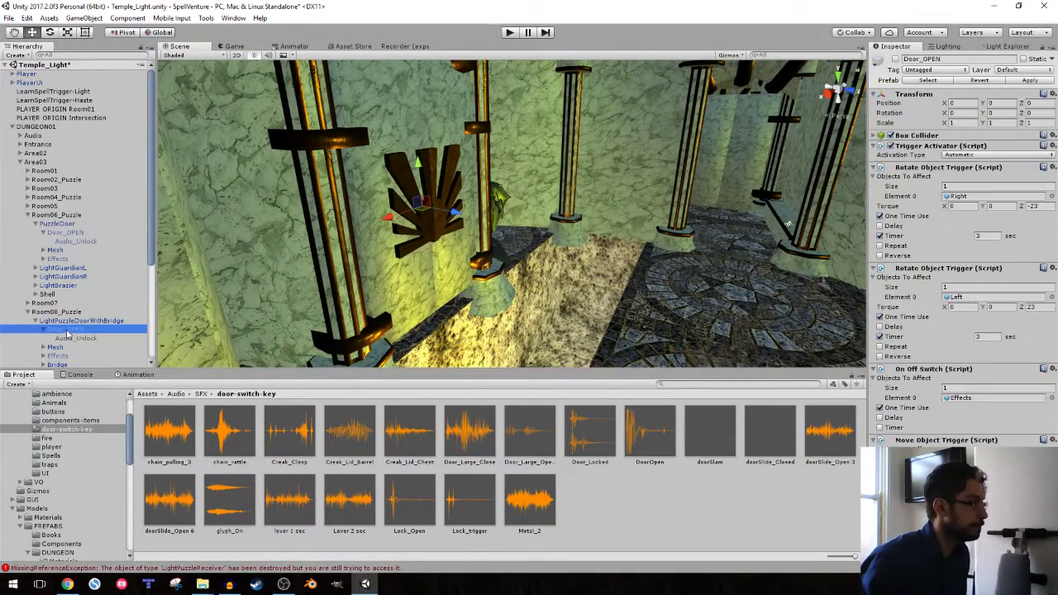
click(1028, 81)
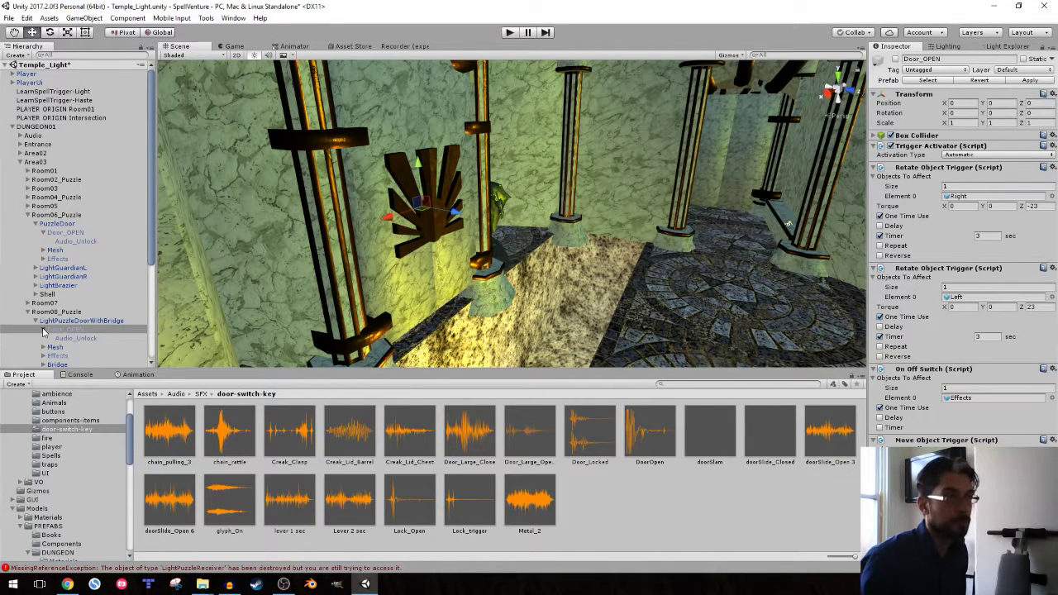
click(880, 225)
click(880, 327)
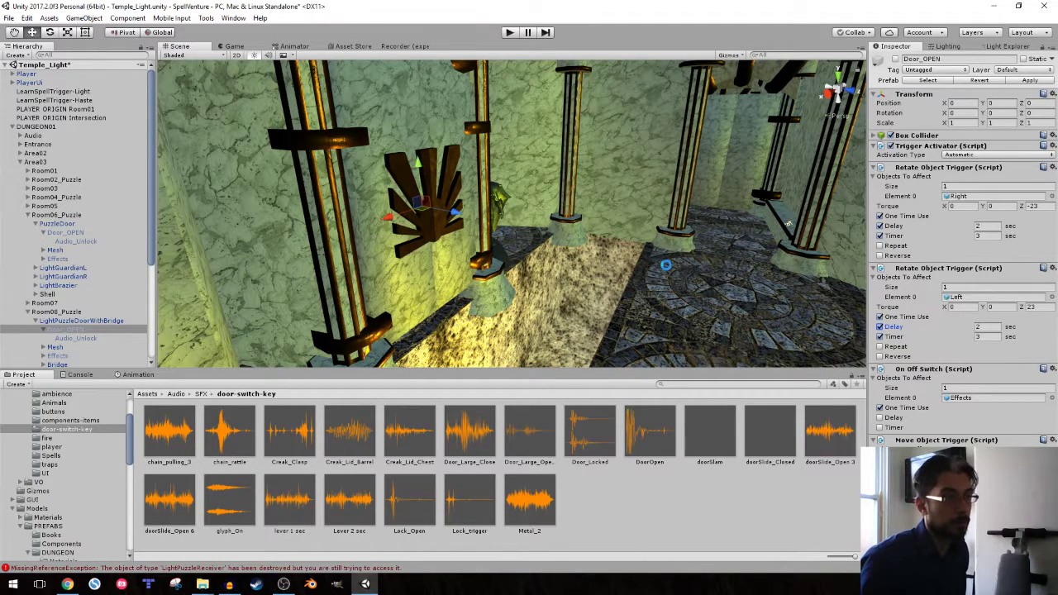
click(880, 418)
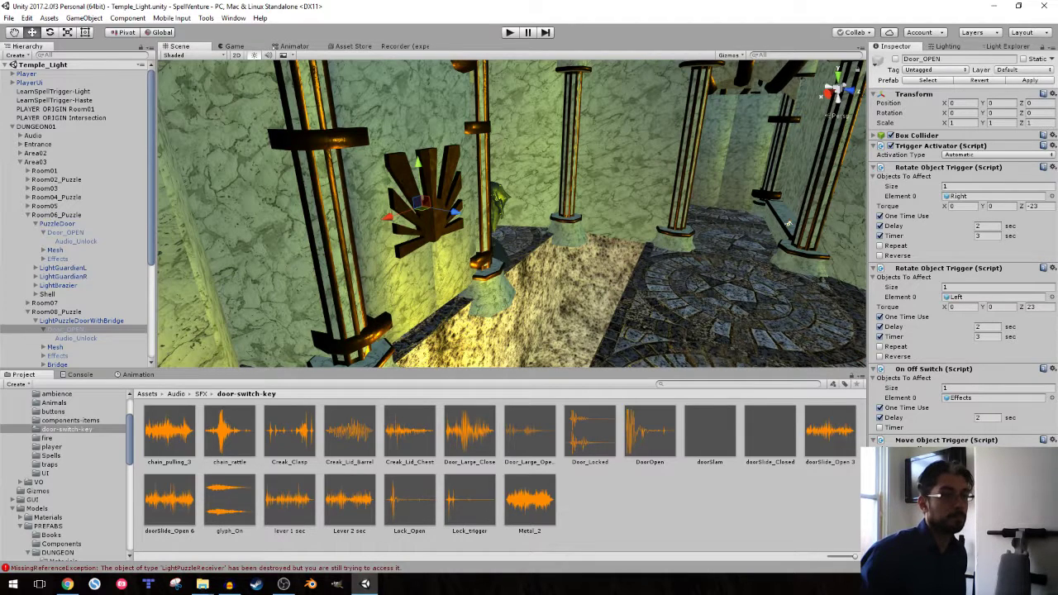
click(1029, 81)
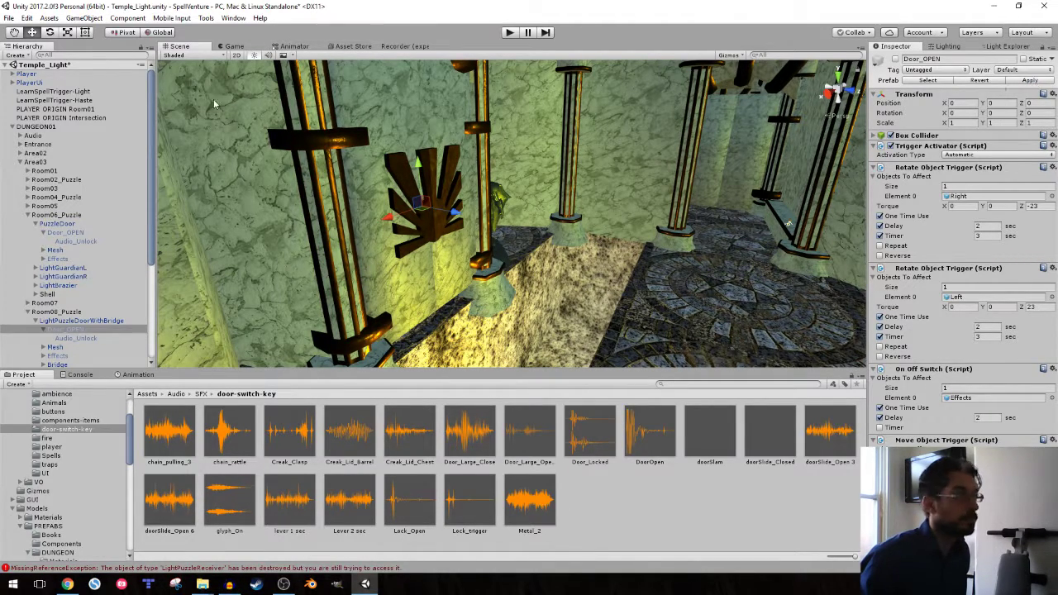
- Select the Player and pull the Scene view out to the dungeon overview
click(27, 74)
mouse_move(347, 140)
alt+mouse_down()
mouse_move(725, 155)
mouse_move(559, 202)
alt+mouse_up()
scroll(461, 137, down, 5)
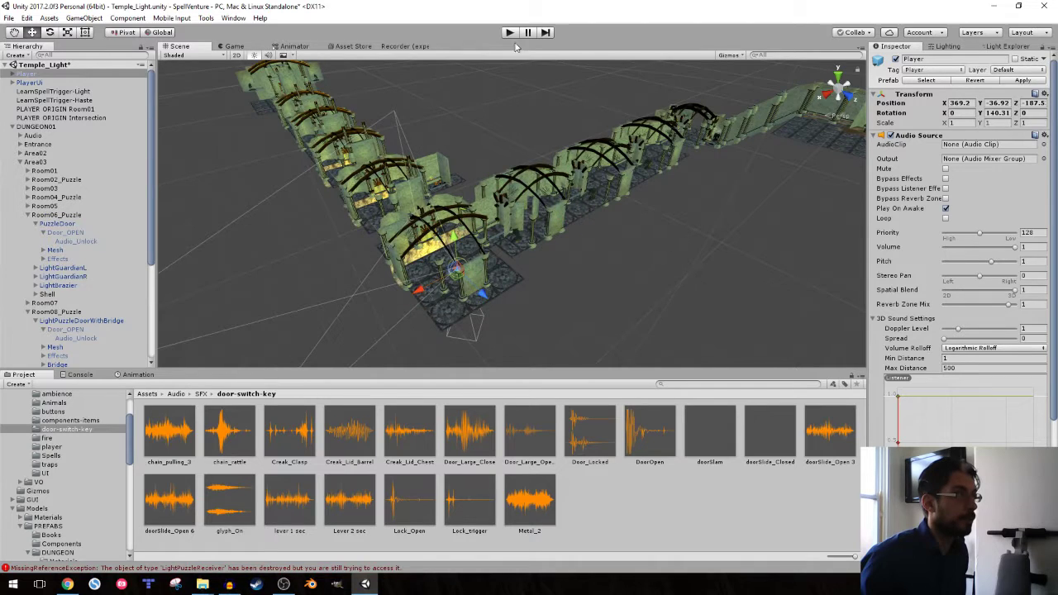
- Play-test: walk to the sunburst door, cast Light at the pillar, walk into the corridor, then stop
click(510, 31)
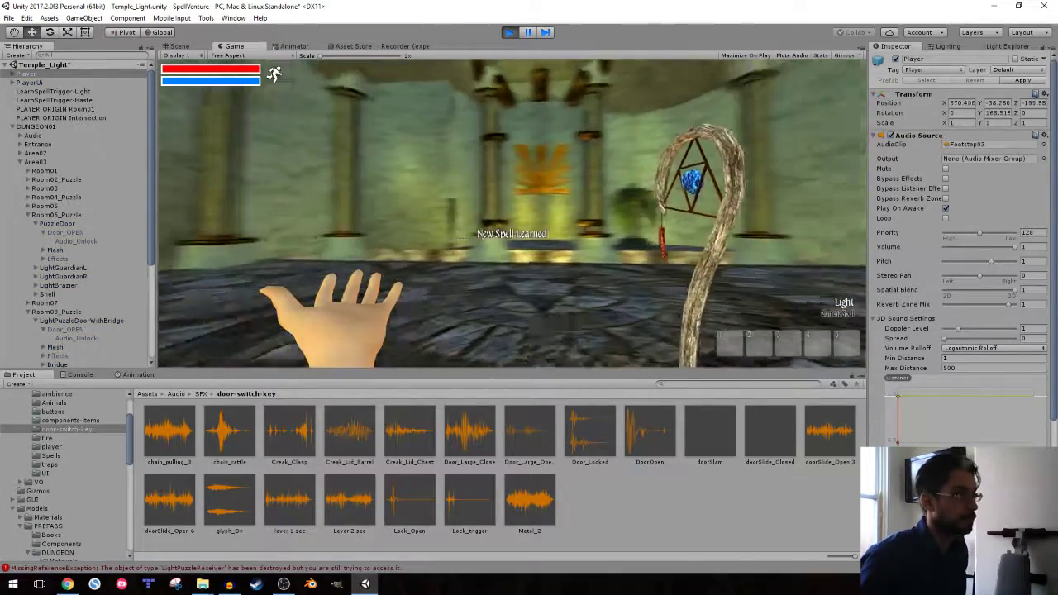
key(w)
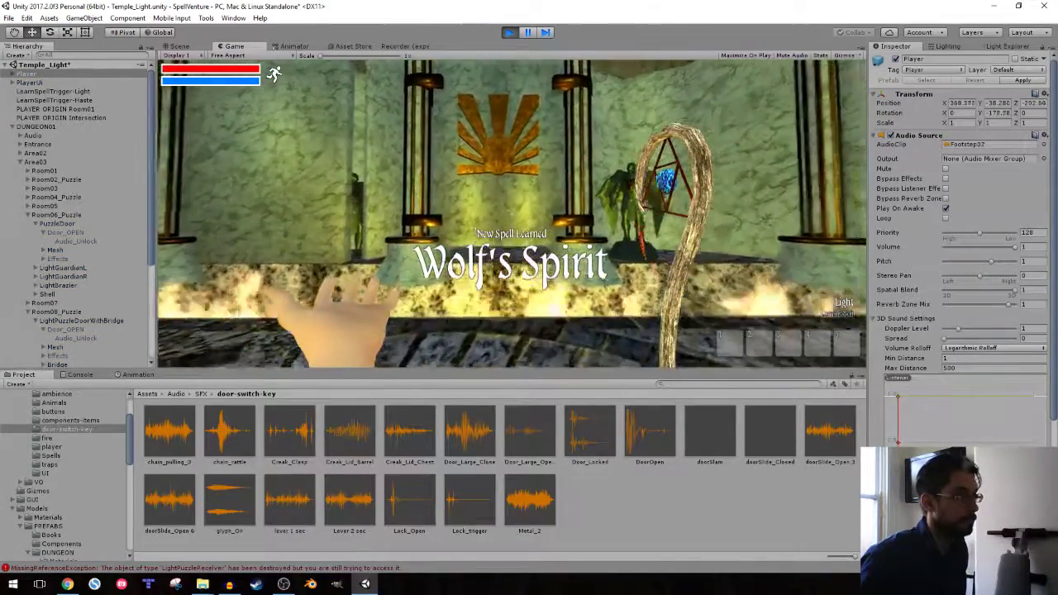
click(273, 73)
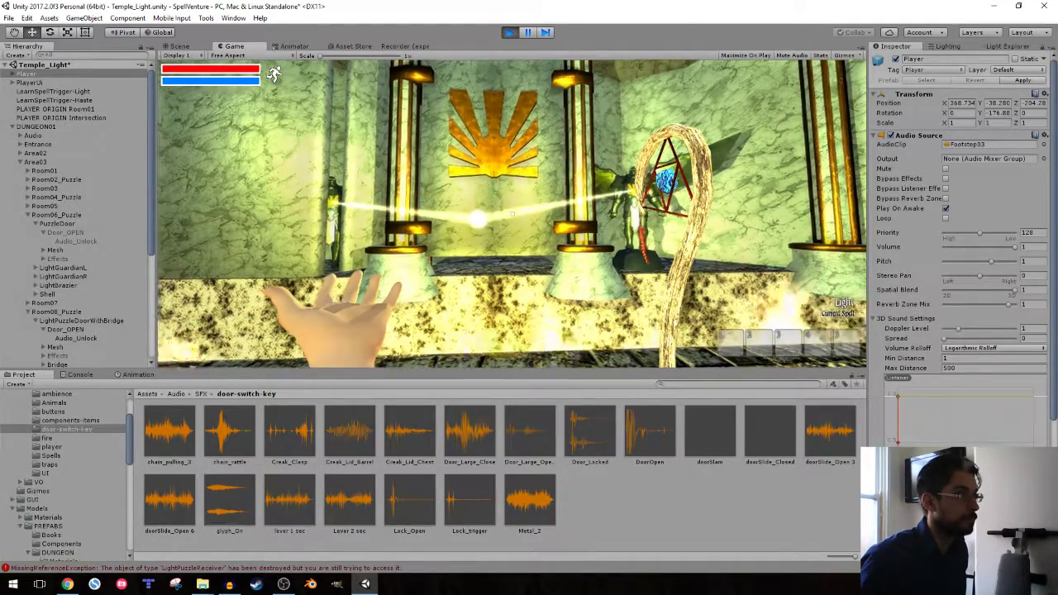
key(w)
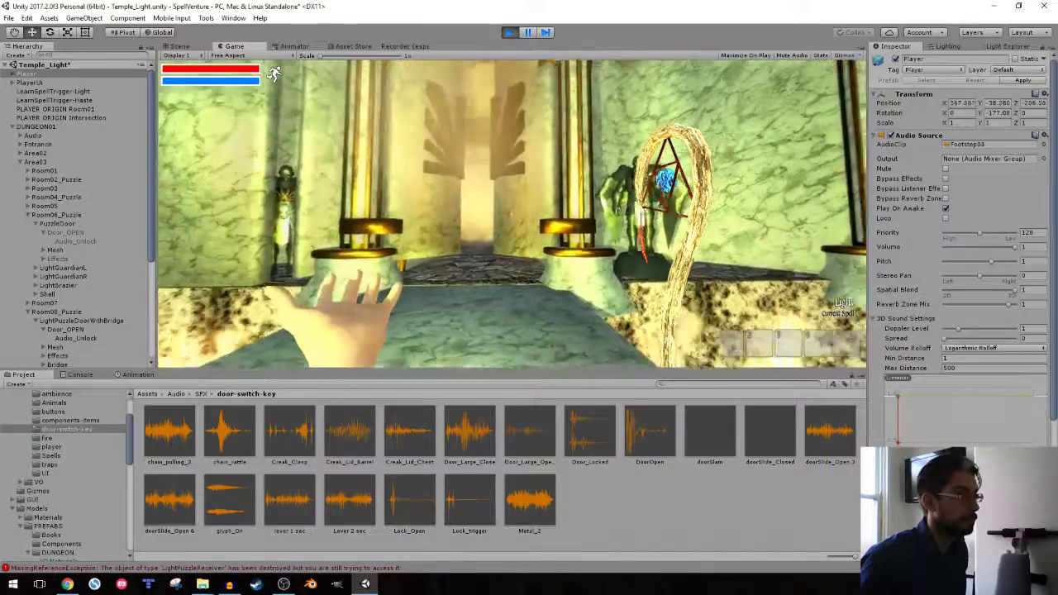
key(w)
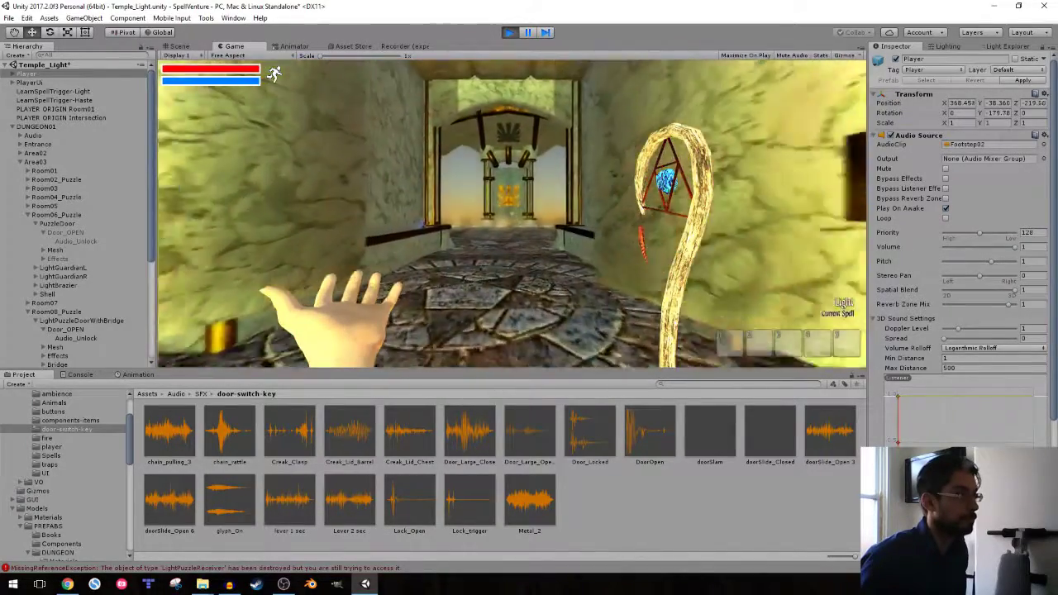
key(w)
key(ctrl+p)
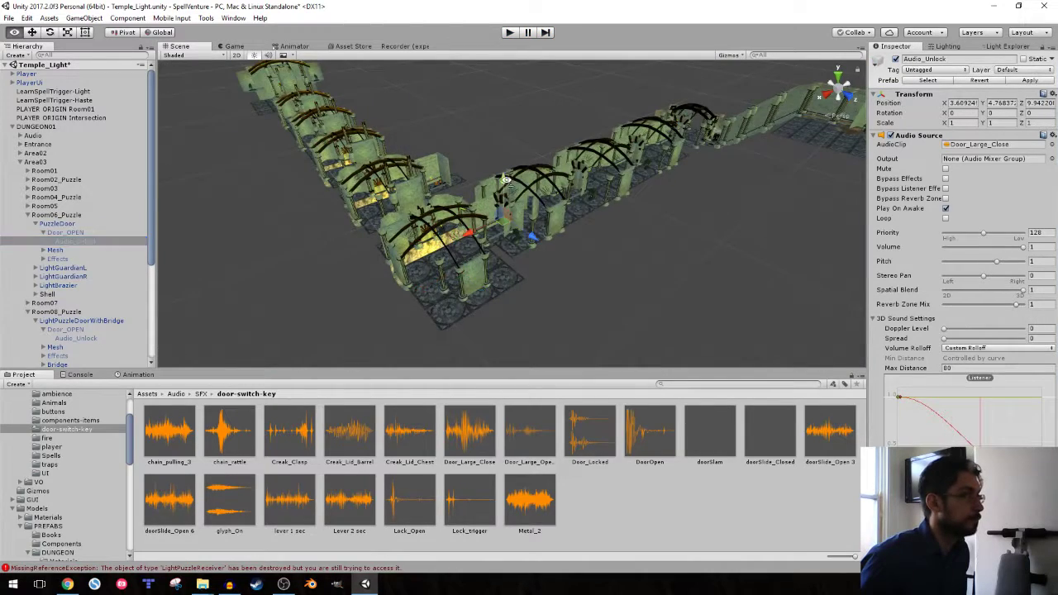
- Expand PuzzleDoor's Effects group and inspect the Dust_Door particles and Audio_Door sound
alt+drag(479, 191, 443, 195)
scroll(443, 195, up, 5)
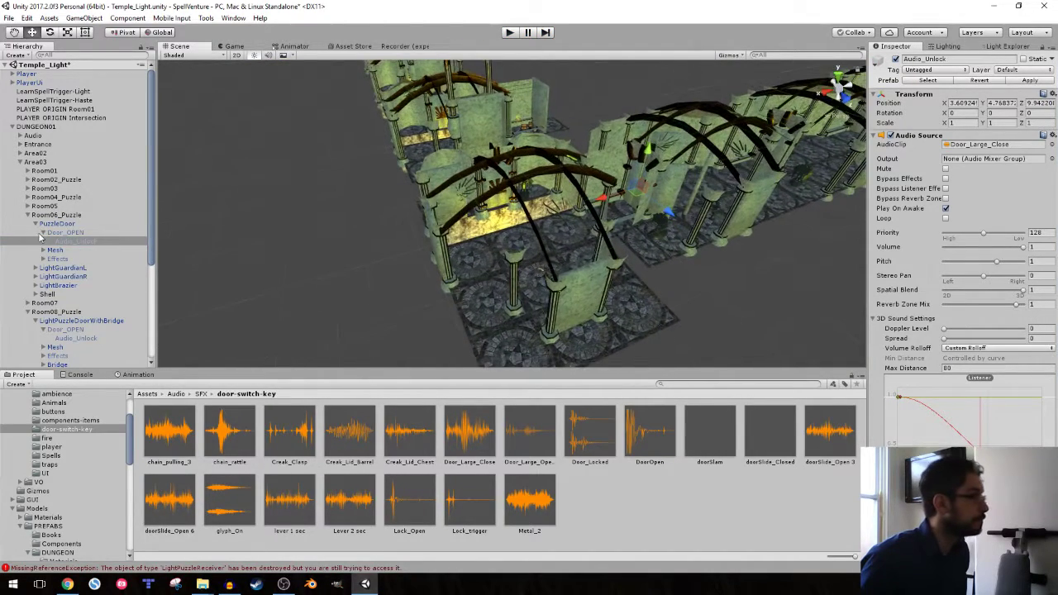
click(43, 233)
click(43, 249)
click(58, 249)
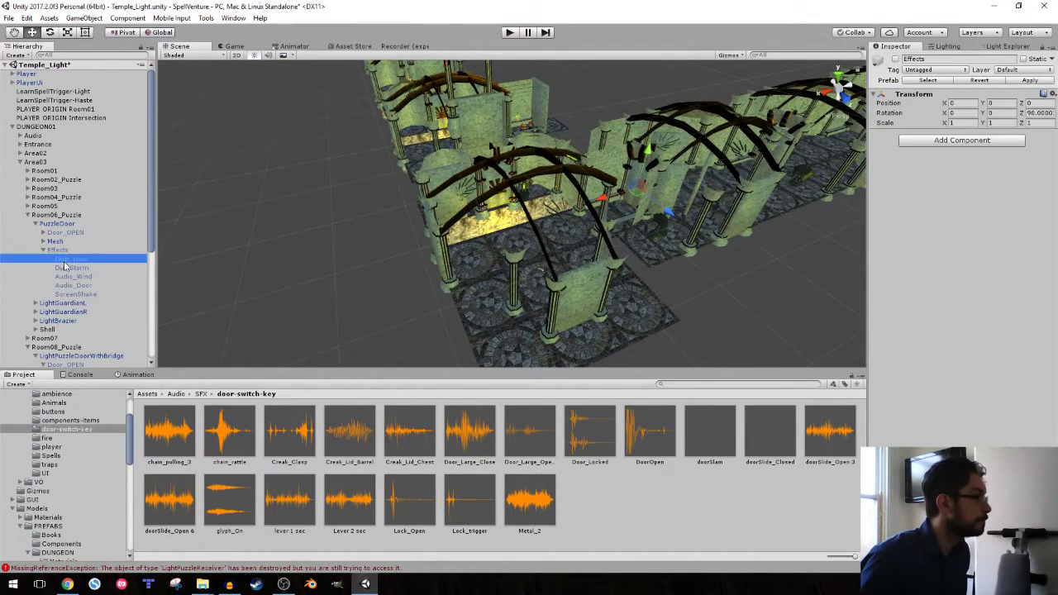
click(68, 268)
click(74, 285)
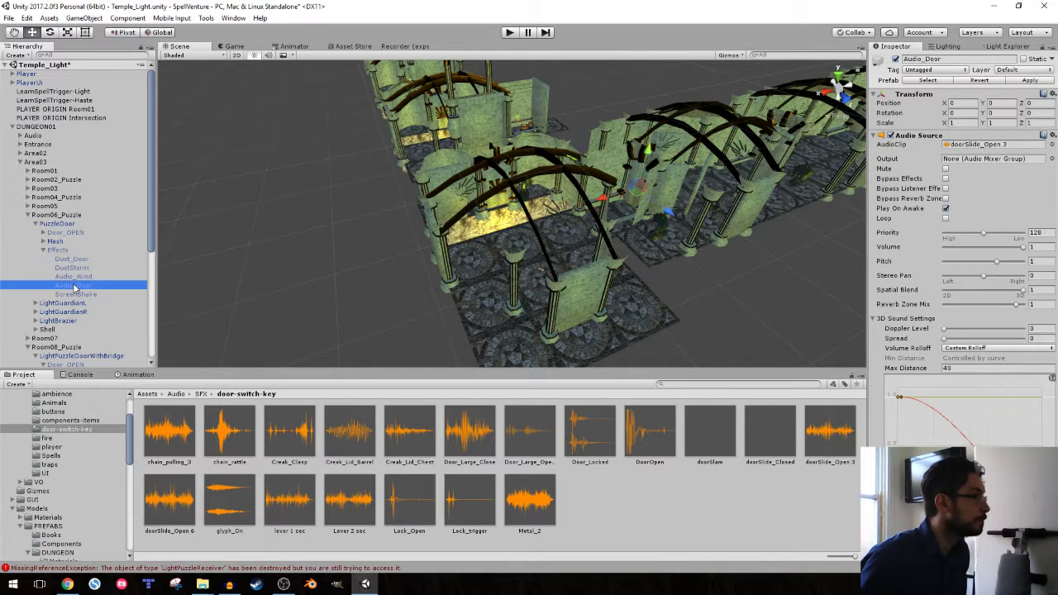
- Inspect Door_OPEN's timed rotate triggers and fly the Scene view close to the sunburst door
click(43, 232)
click(57, 234)
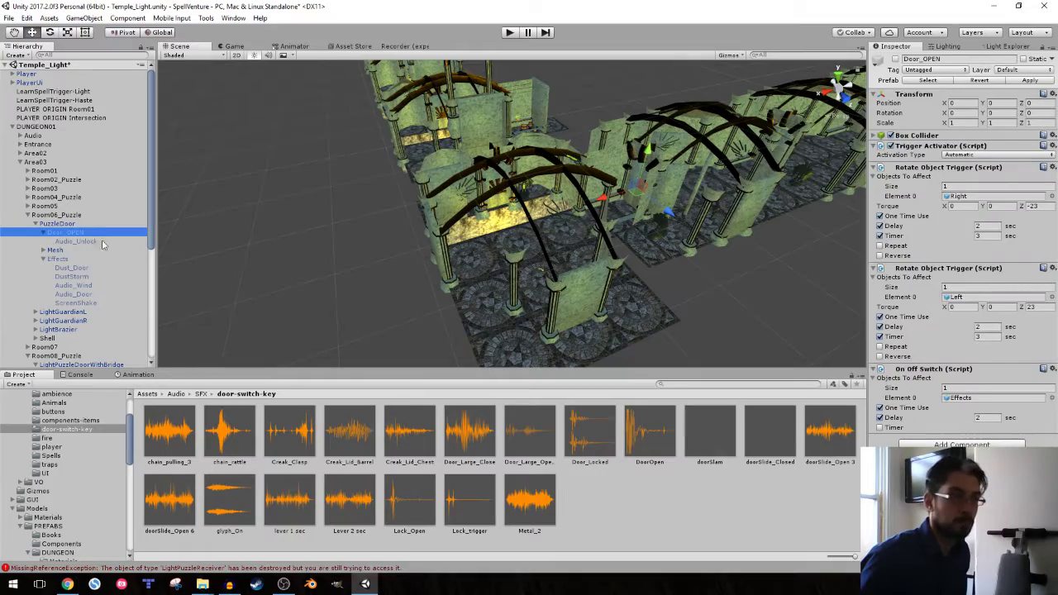
right_drag(545, 232, 543, 222)
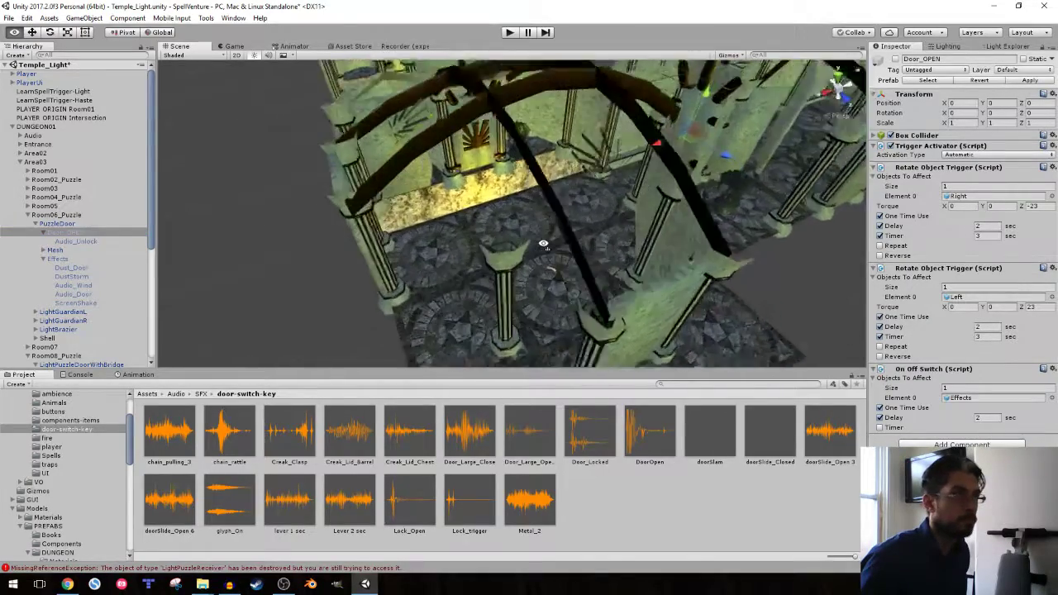
right_drag(544, 221, 527, 211)
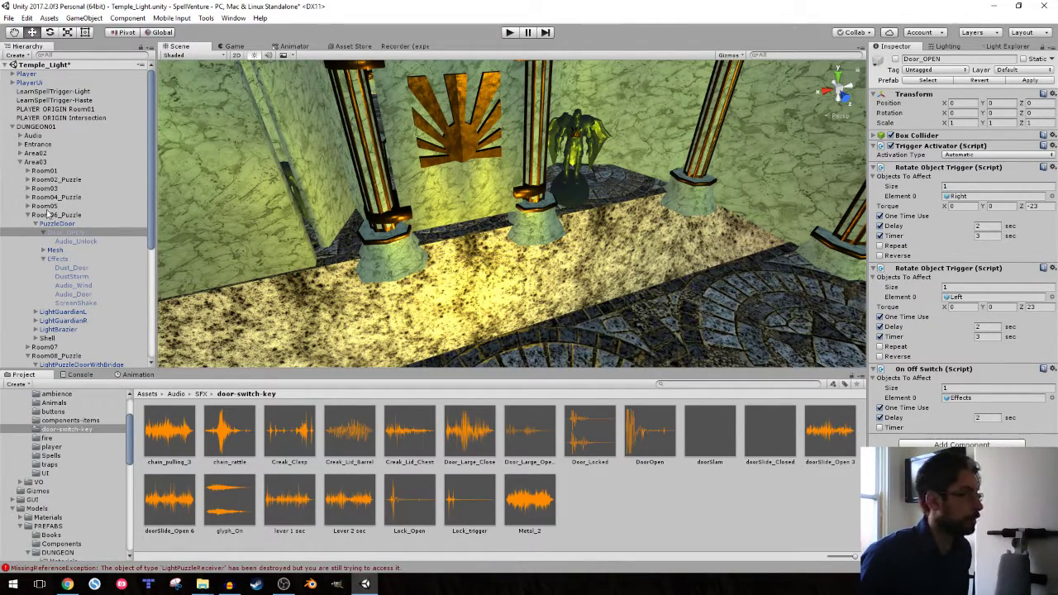
- Collapse Room06_Puzzle and expand Room08's LightPuzzleDoorWithBridge in the Hierarchy
click(50, 217)
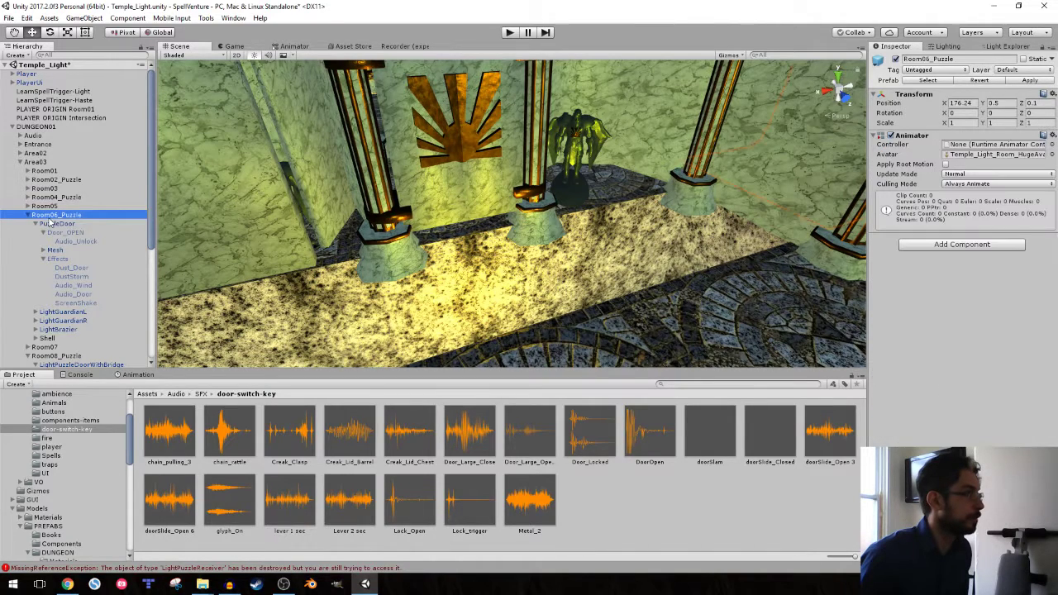
click(42, 232)
click(43, 250)
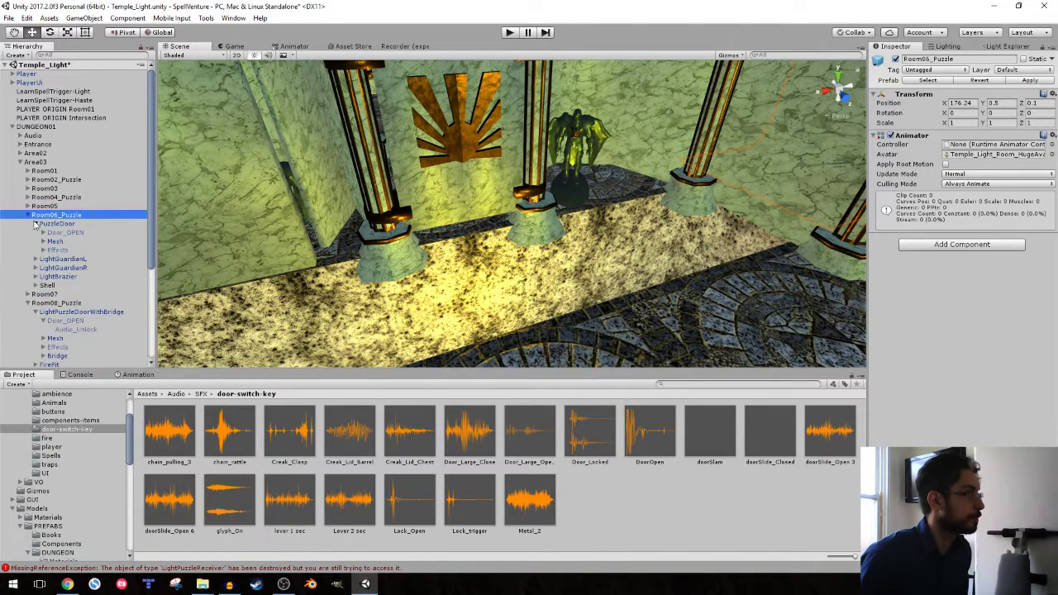
click(27, 215)
click(65, 245)
click(64, 250)
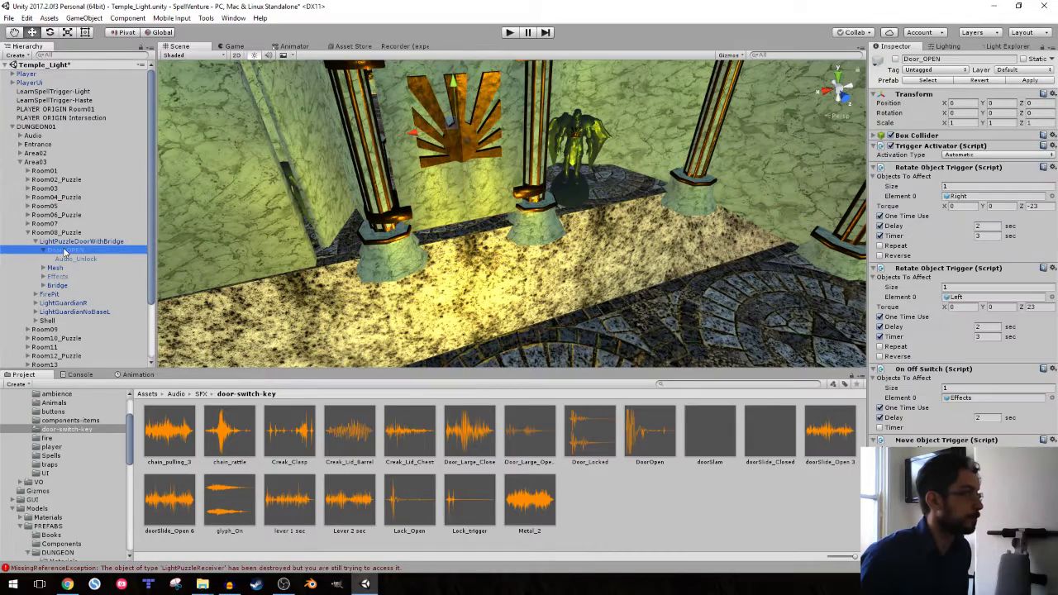
- Set Audio_Bridge's Max Distance to 50 and apply it to the prefab
click(57, 285)
click(43, 285)
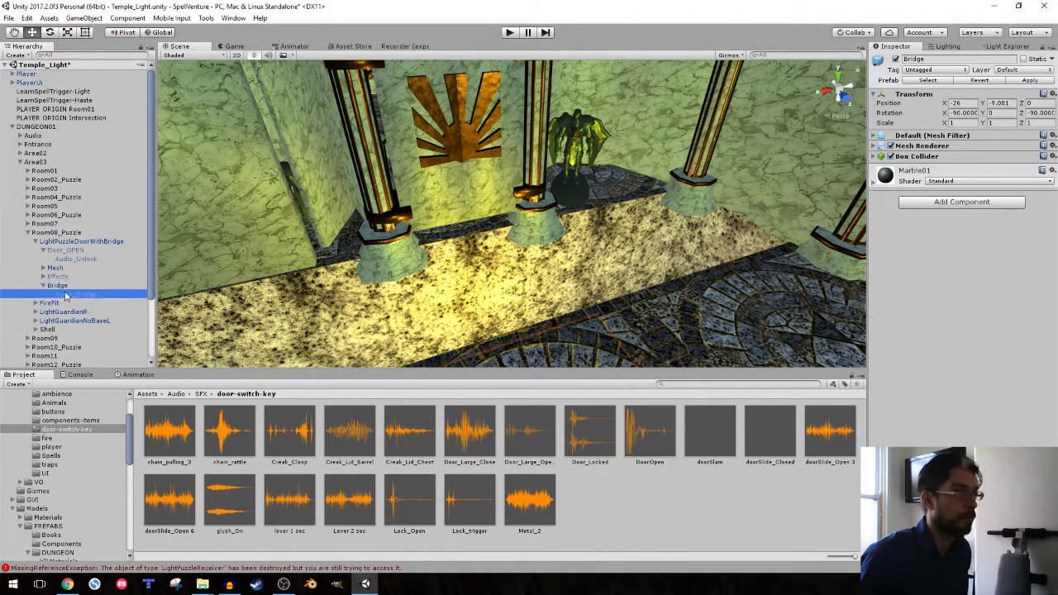
click(66, 294)
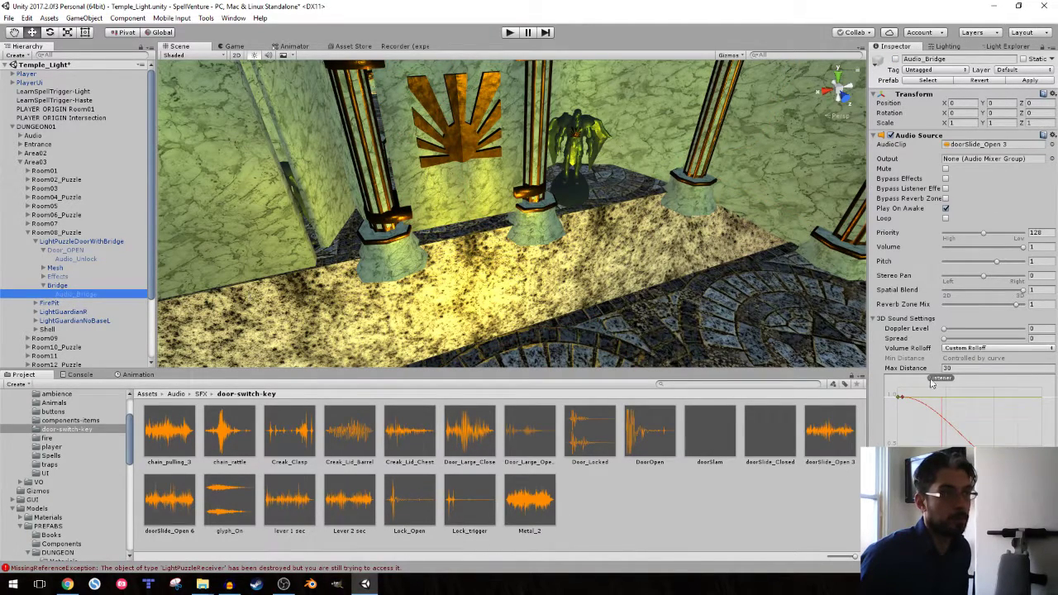
click(989, 367)
text(50)
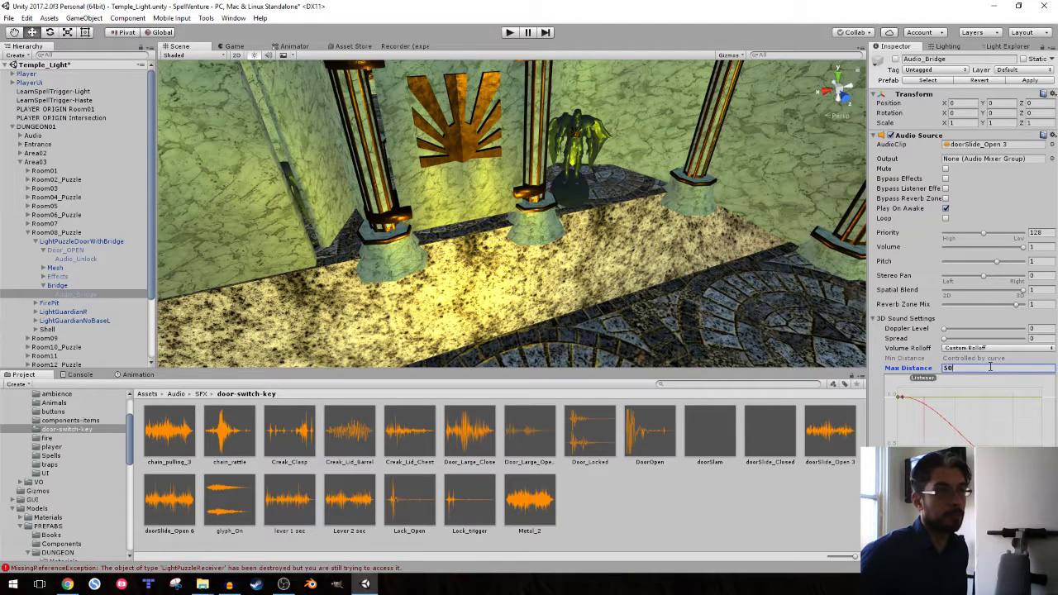
click(1032, 81)
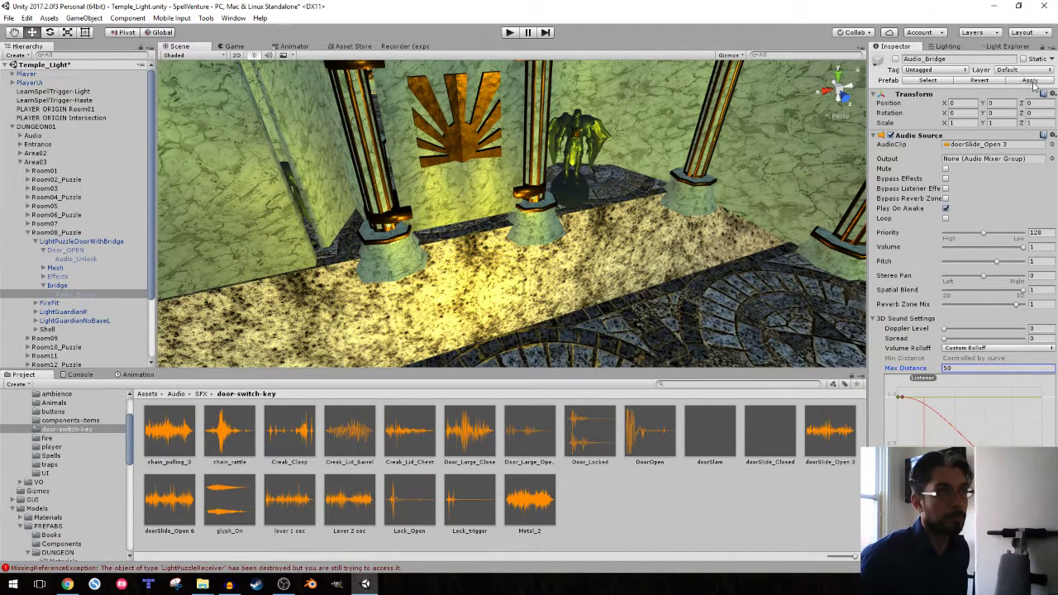
- Set the bridge Door_OPEN trigger delays to 4 seconds and start play mode
click(68, 250)
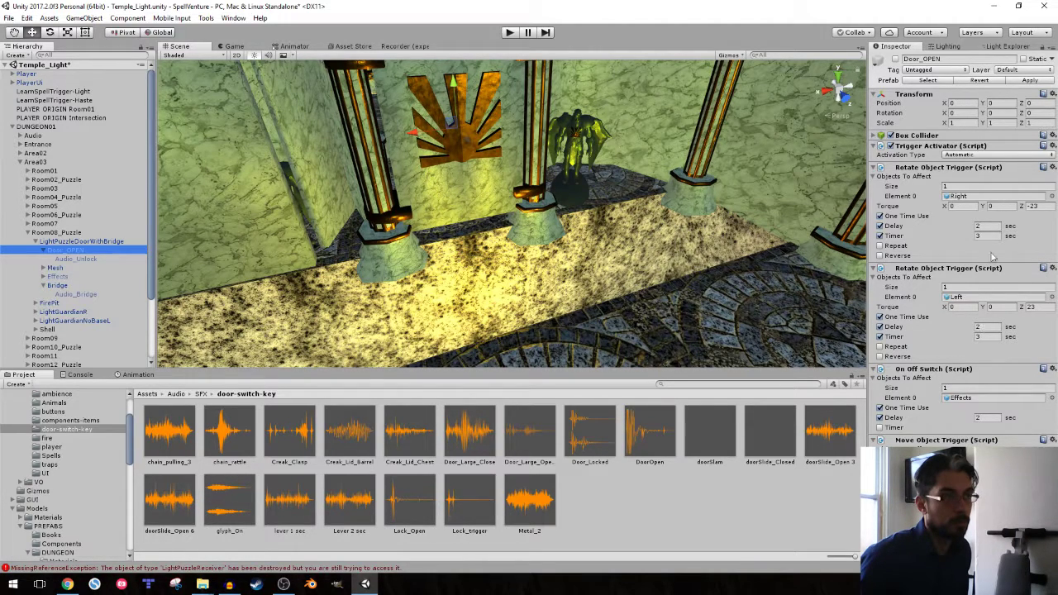
click(990, 226)
text(4)
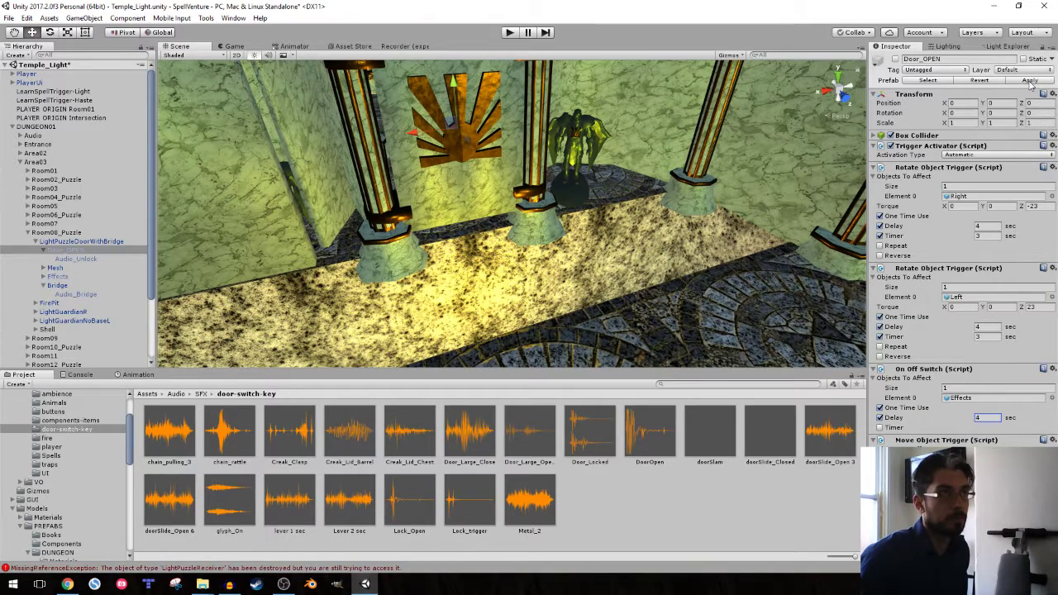
click(509, 33)
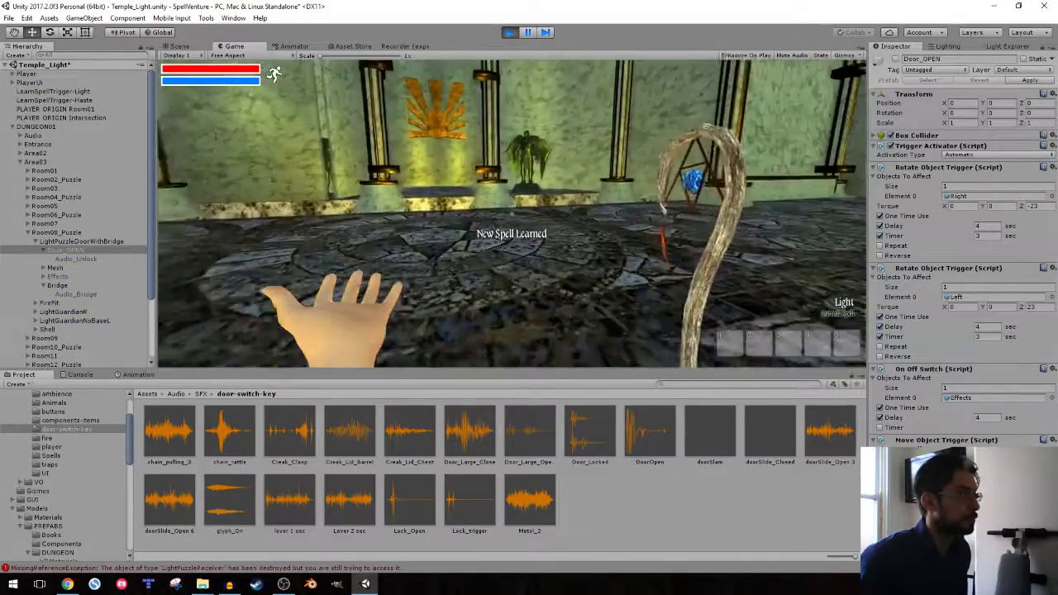
- Walk toward the bridge room pillars, stop the play test, and inspect Audio_Bridge
key(w)
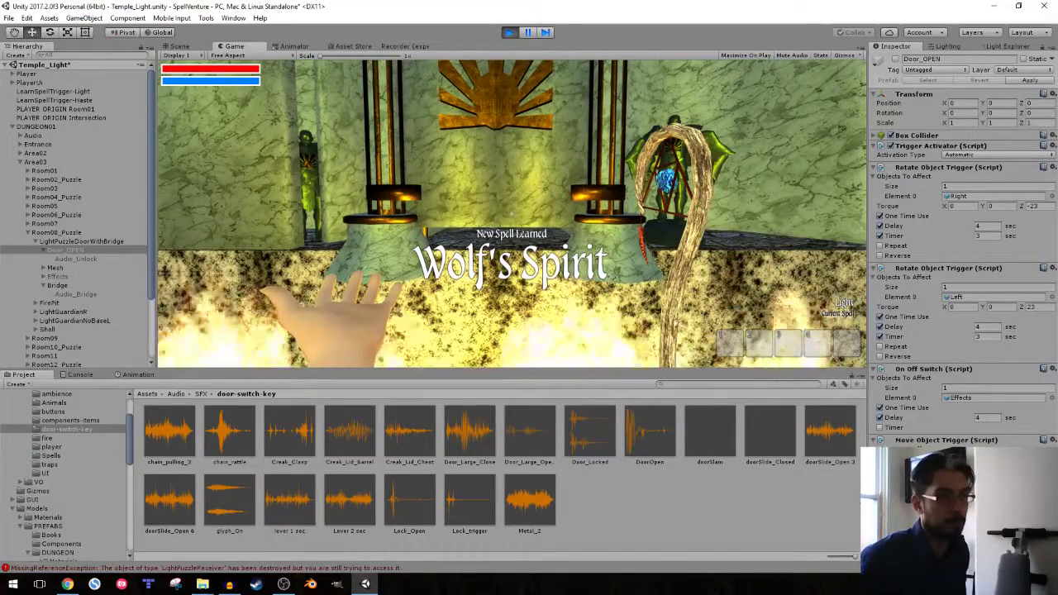
click(509, 32)
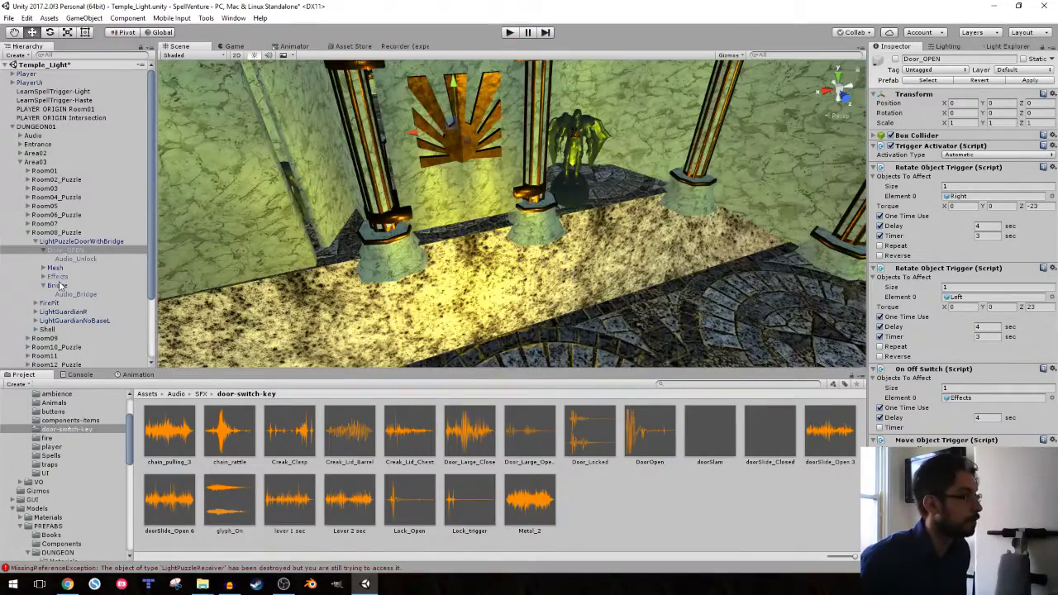
click(60, 286)
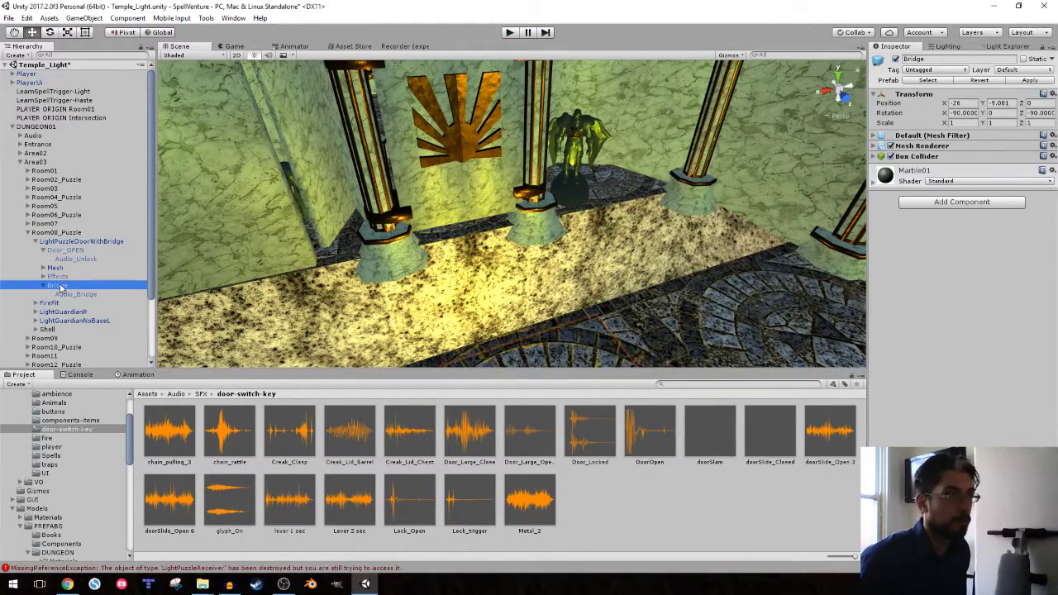
click(70, 295)
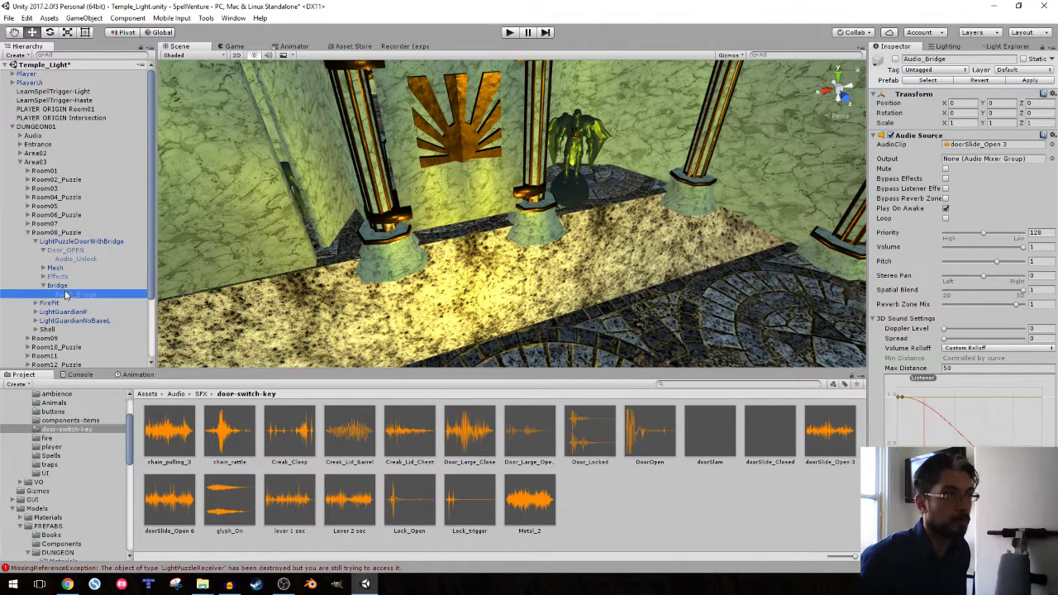
- Review the bridge door's Effects objects and Door_OPEN trigger settings
click(54, 279)
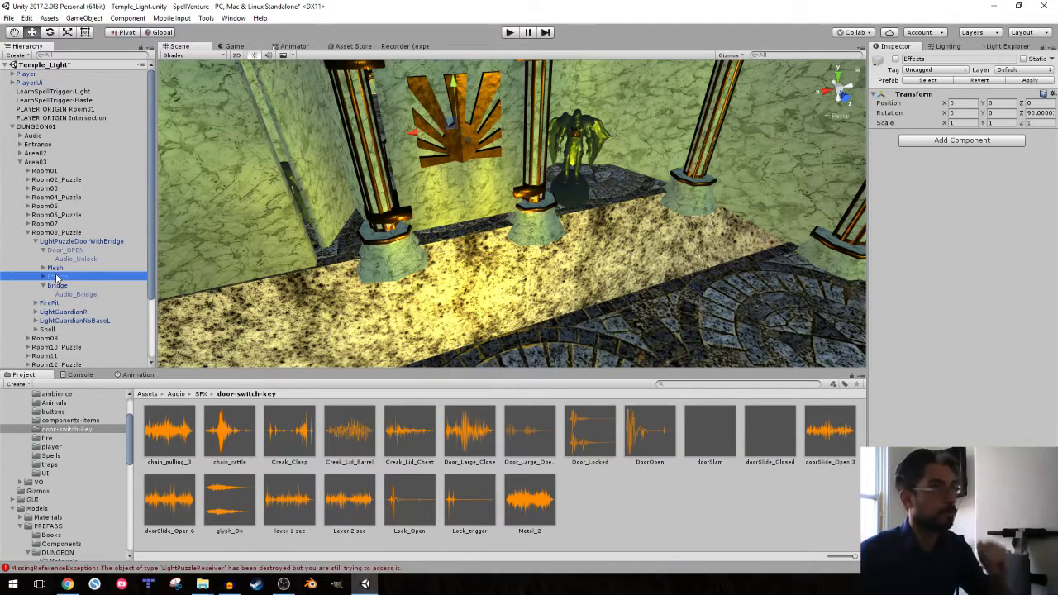
click(43, 276)
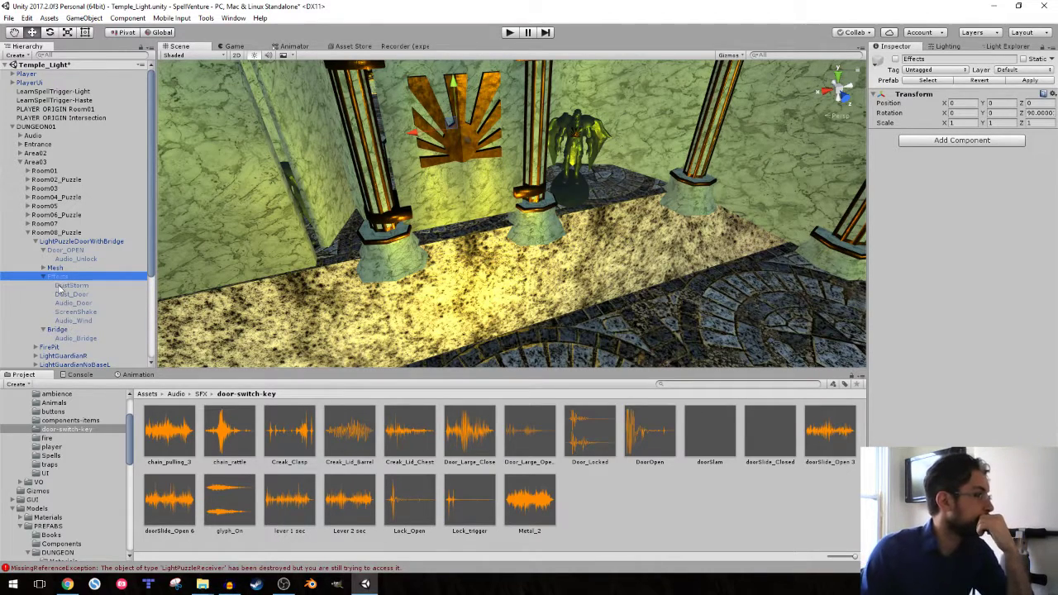
click(66, 249)
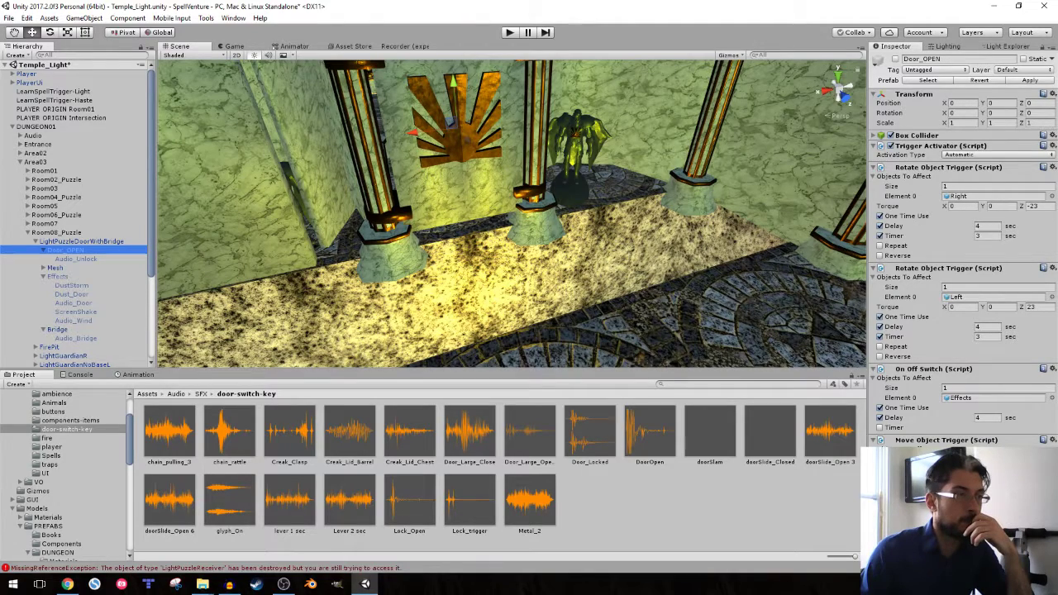
- Run a play test that beams light at the bridge door receiver, then stop play mode
click(509, 33)
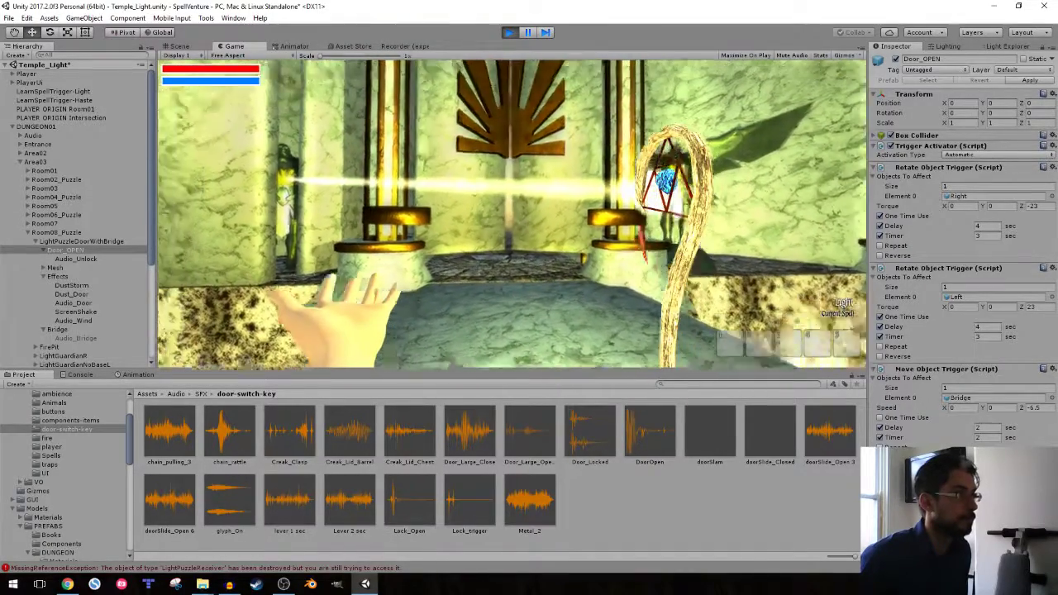
click(511, 33)
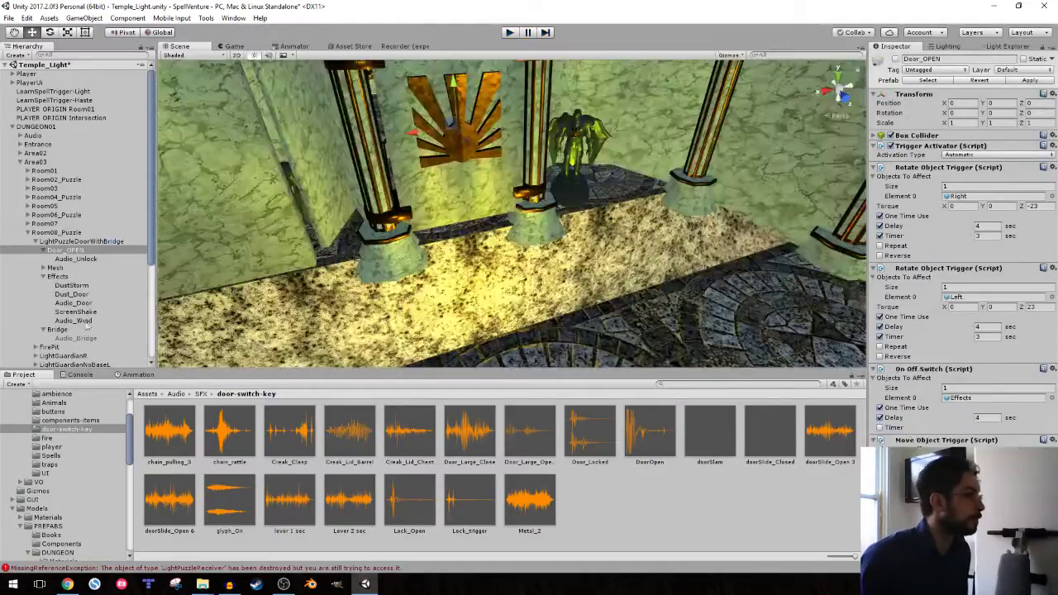
- Drag Audio_Unlock into the door puzzle's Effects group, accepting the broken prefab instance
click(82, 338)
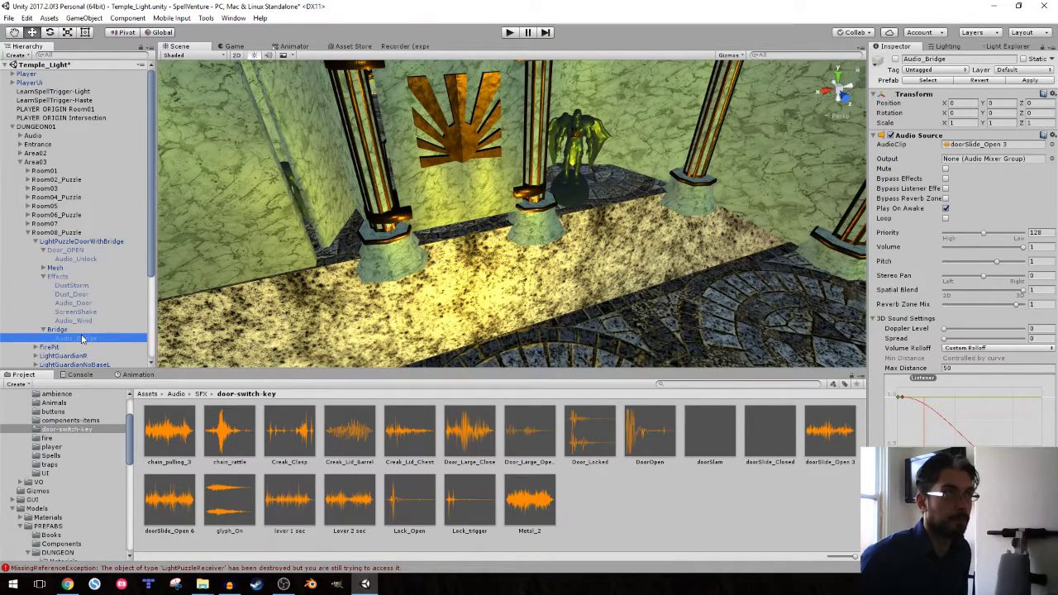
click(58, 277)
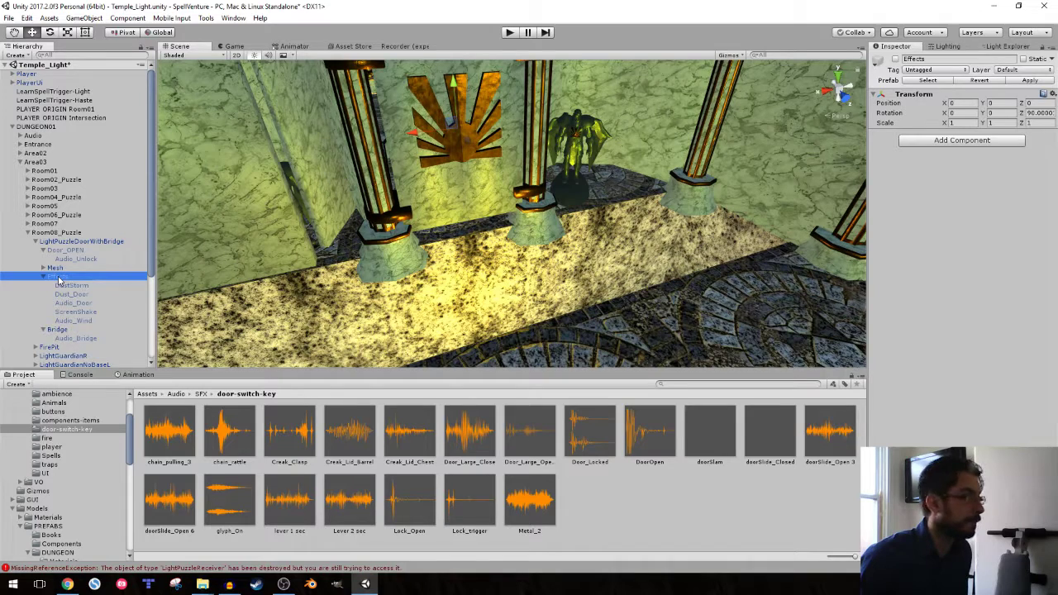
click(58, 251)
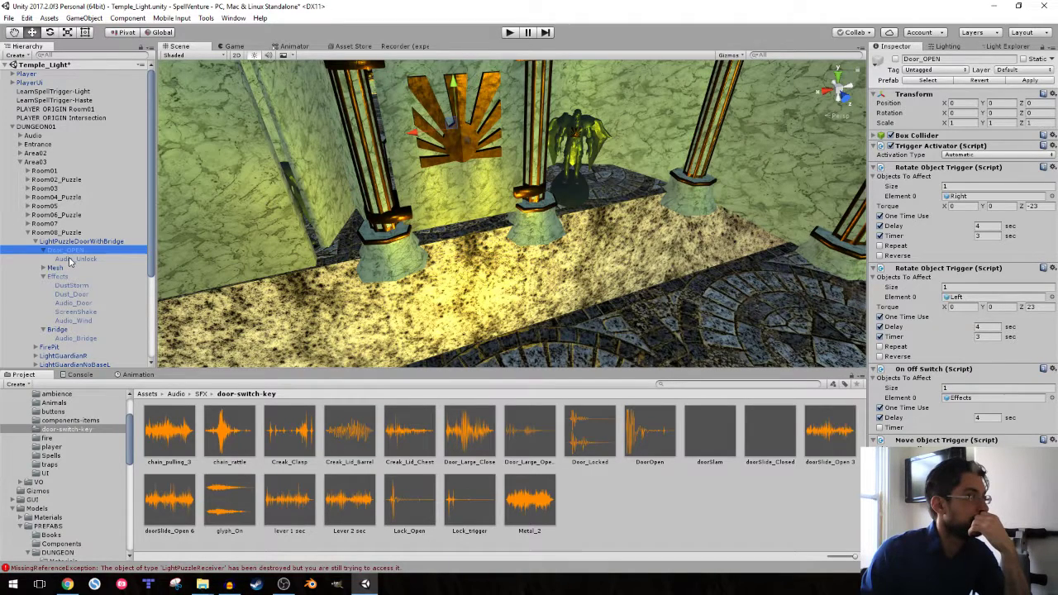
drag(70, 262, 73, 285)
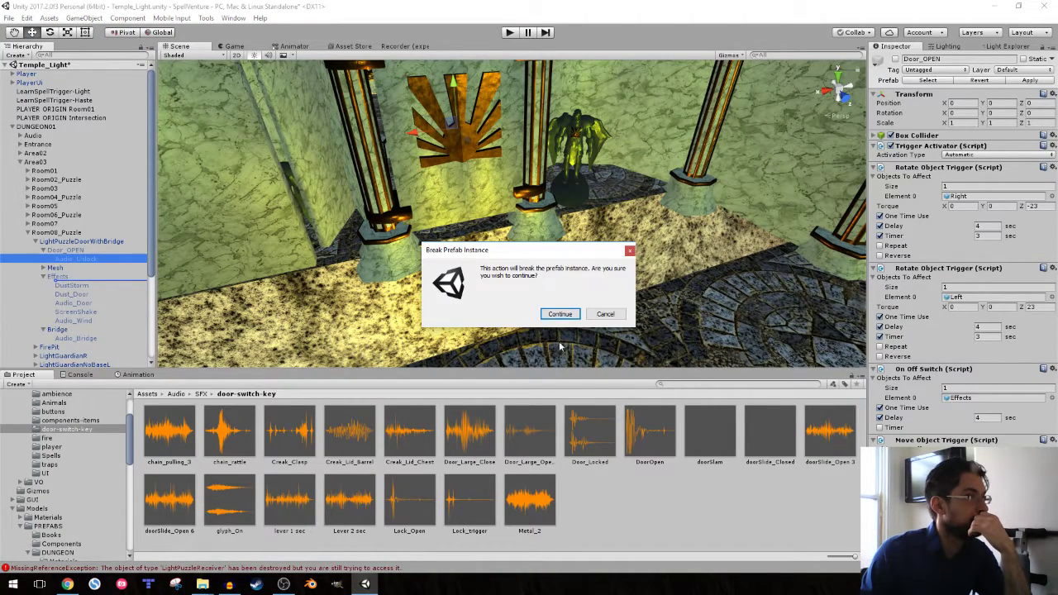
click(559, 314)
- Apply LightPuzzleDoorWithBridge's changes to its prefab and start a play test
click(66, 241)
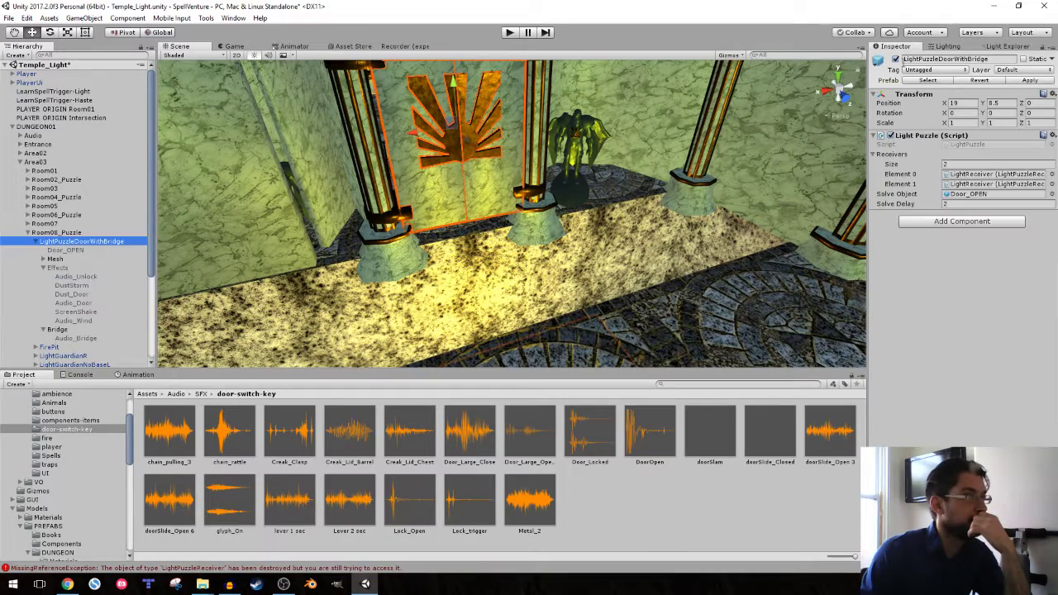
click(1017, 83)
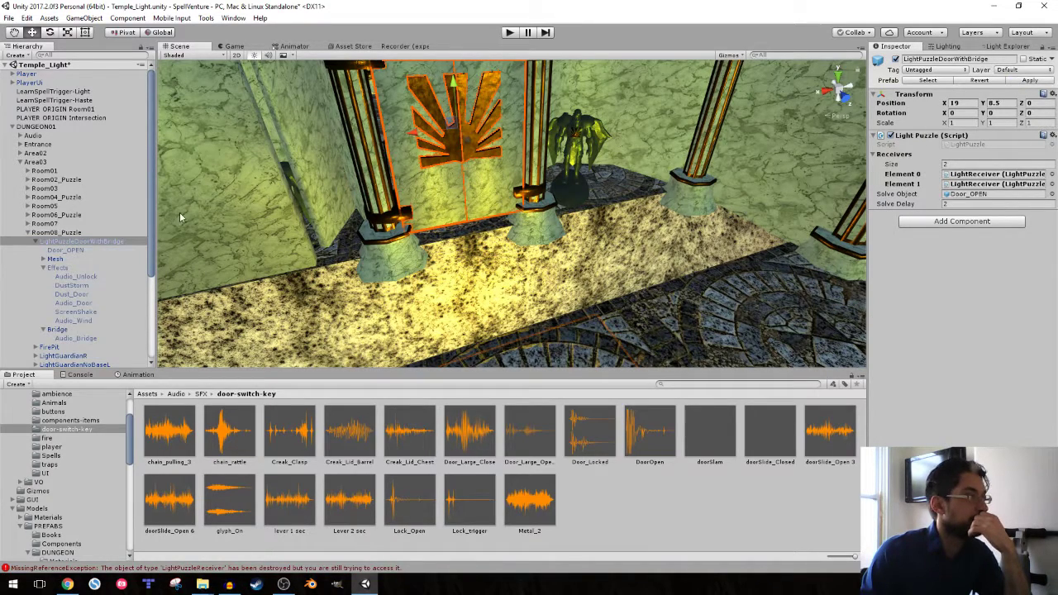
click(509, 33)
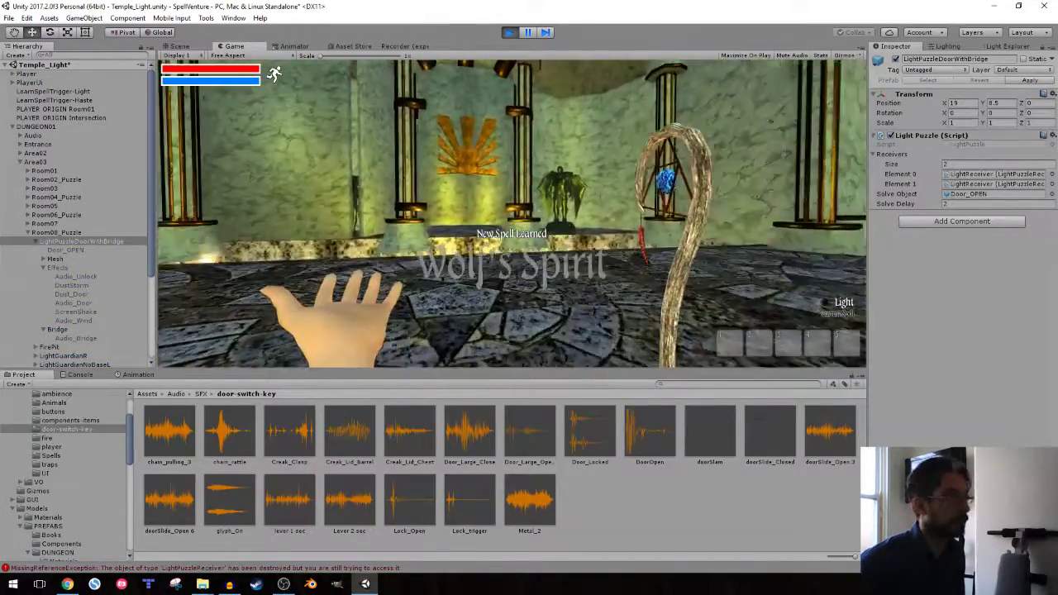
- Walk to the sun emblem, cast the light spell at it, watch the door open, then stop
key(w)
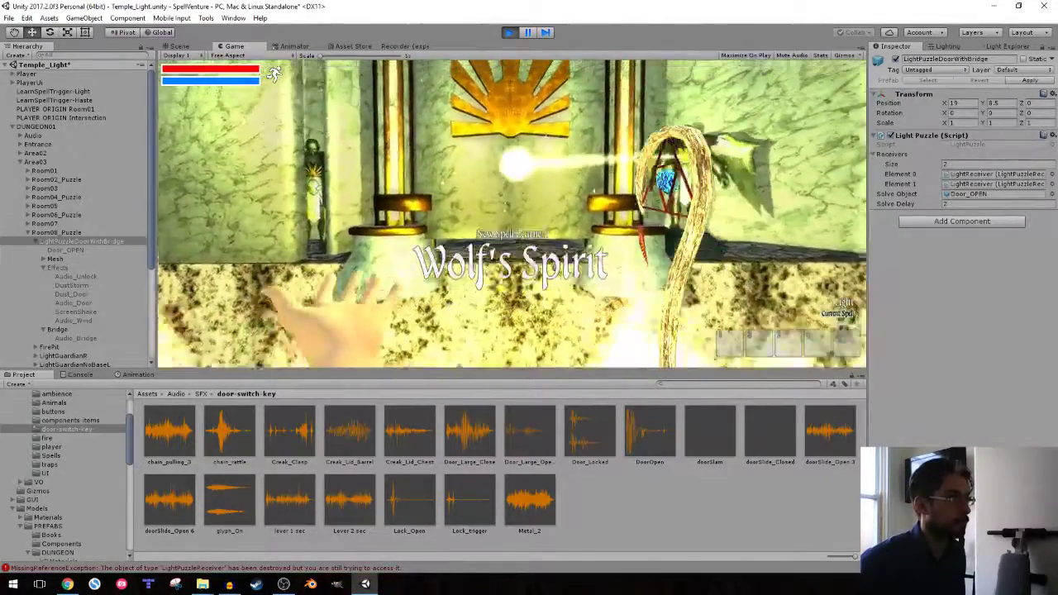
key(w)
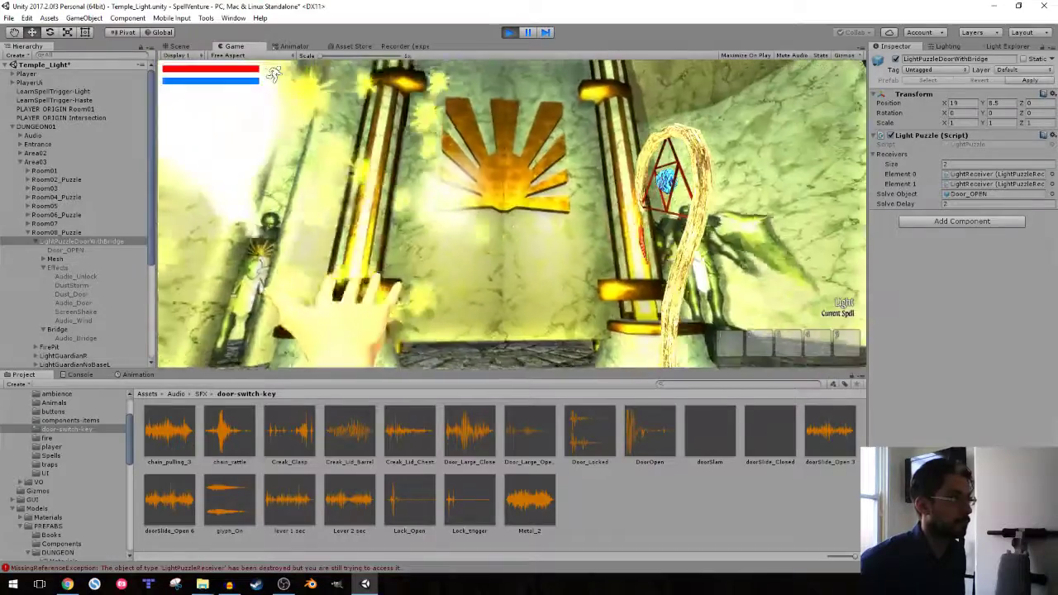
click(273, 73)
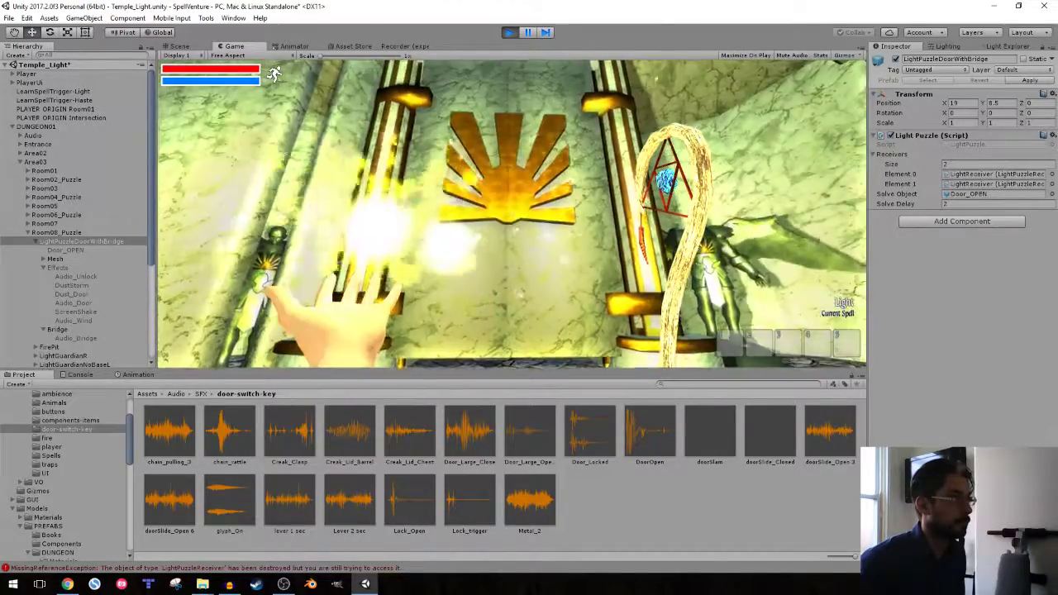
key(s)
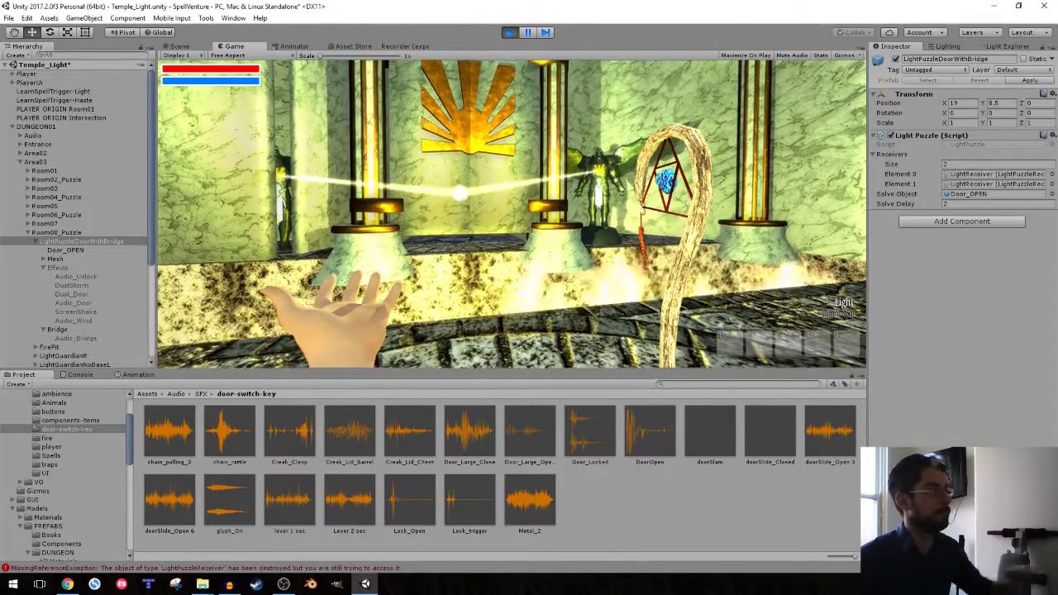
key(w)
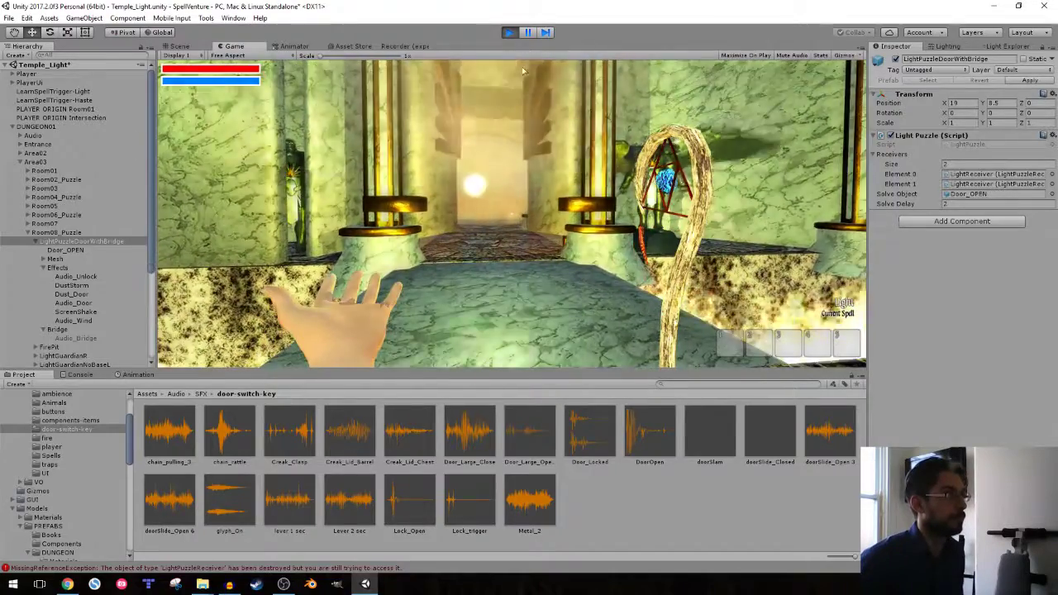
click(508, 31)
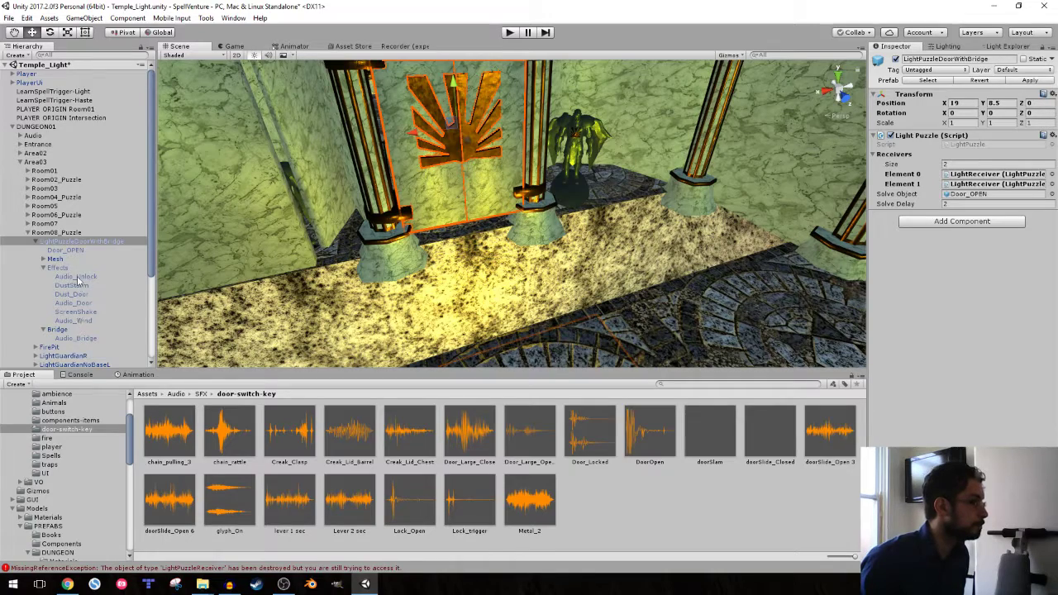
- Move Audio_Unlock directly under Door_OPEN, accepting the prefab instance break
click(74, 277)
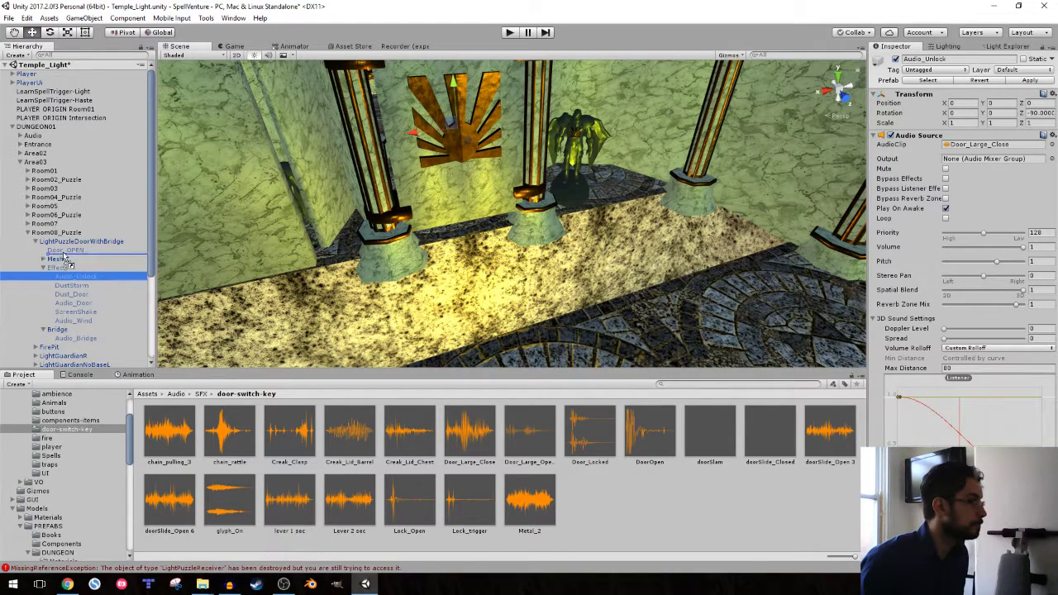
drag(75, 277, 70, 241)
click(606, 314)
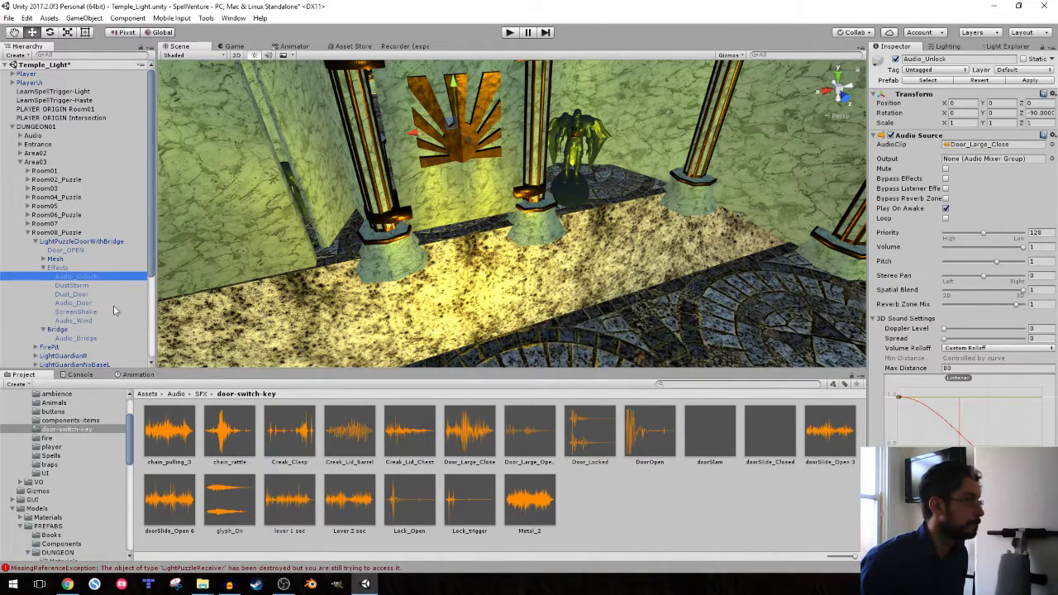
drag(80, 278, 72, 250)
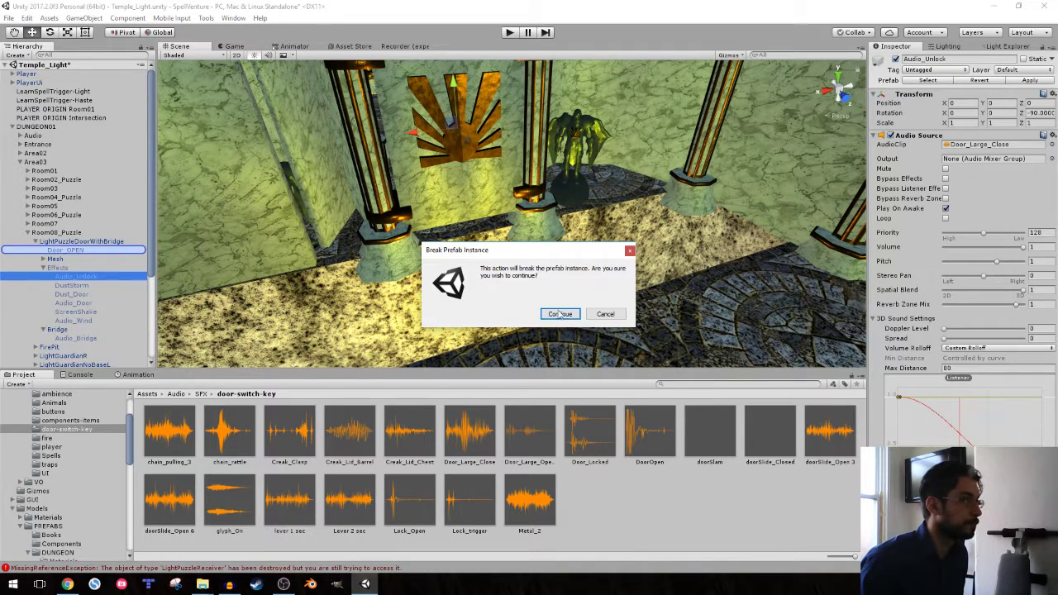
click(559, 314)
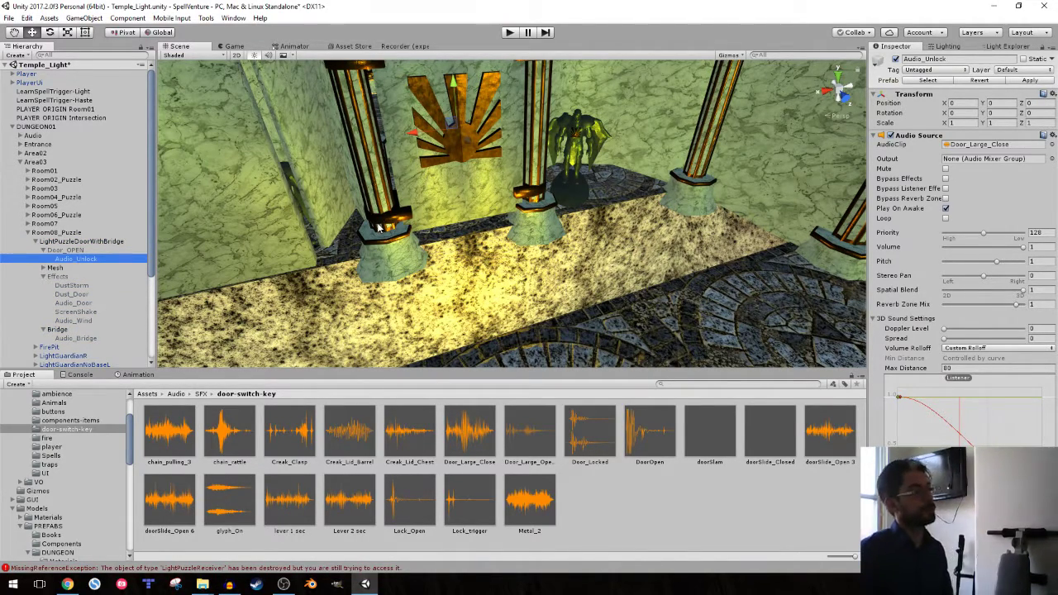
- Apply LightPuzzleDoorWithBridge to its prefab and select Door_OPEN to inspect its triggers
click(57, 277)
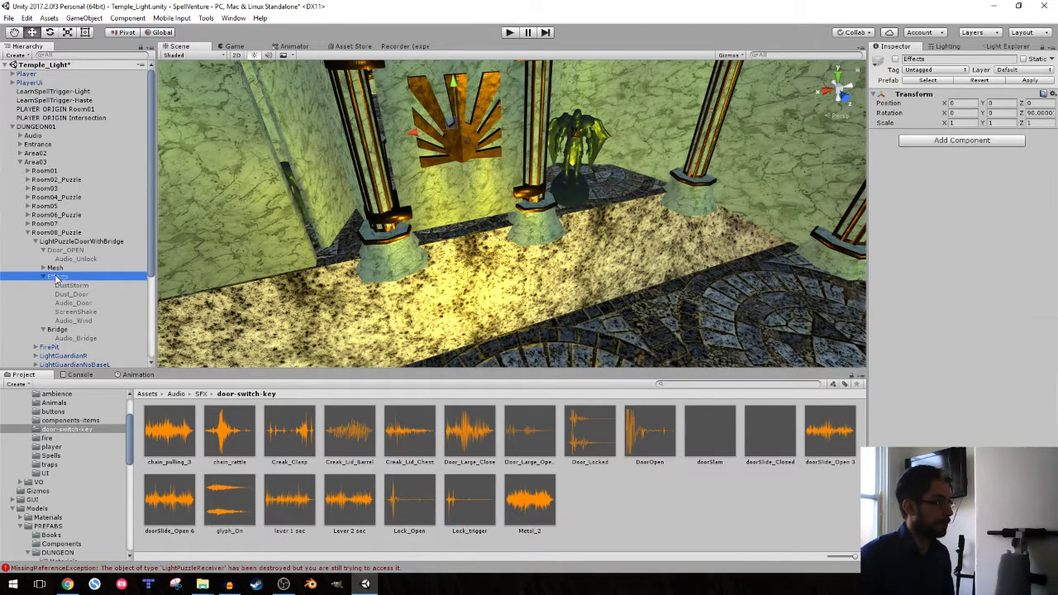
click(65, 241)
click(1029, 81)
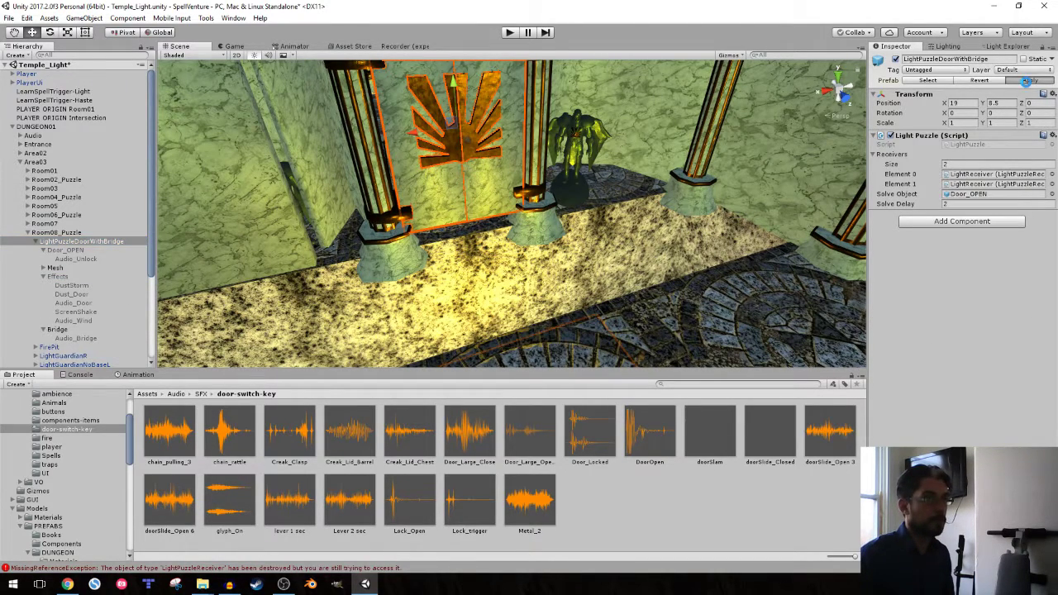
click(66, 250)
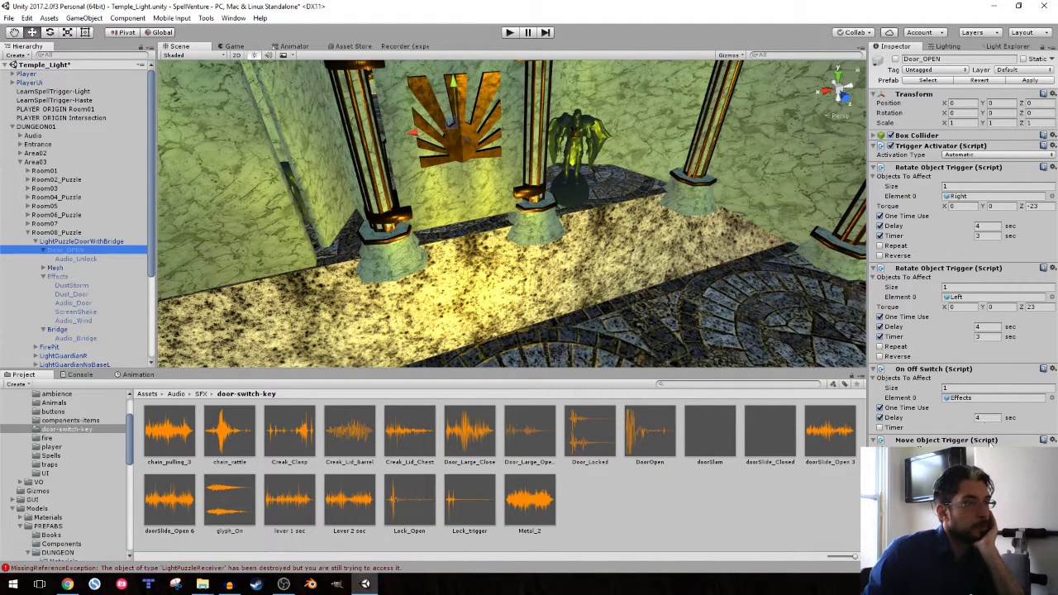
- Put Move Object Trigger first on Door_OPEN with no delay, apply to the prefab, and play
click(971, 375)
drag(946, 167, 950, 167)
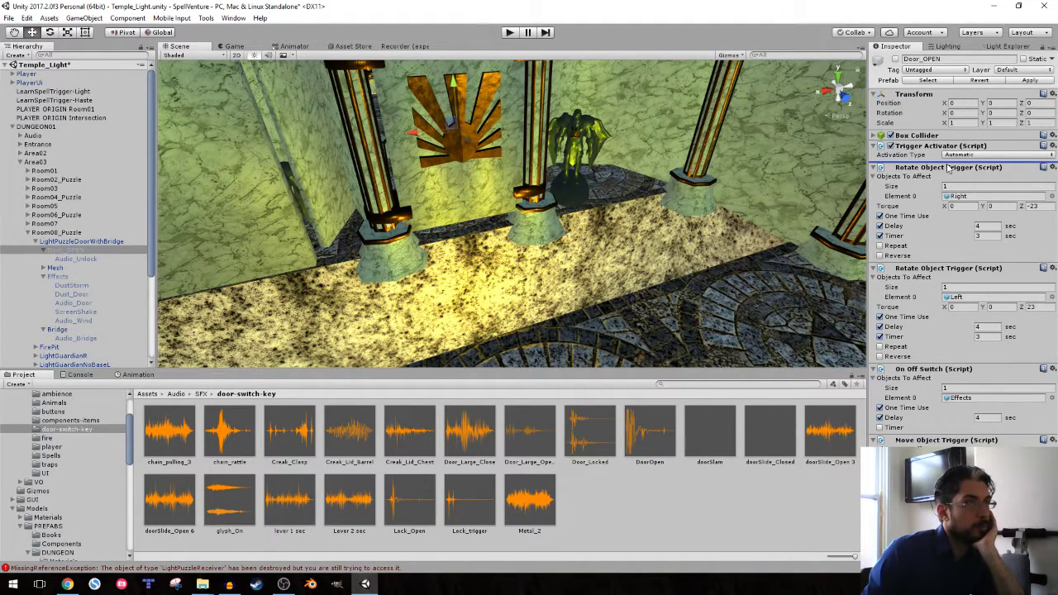
click(559, 312)
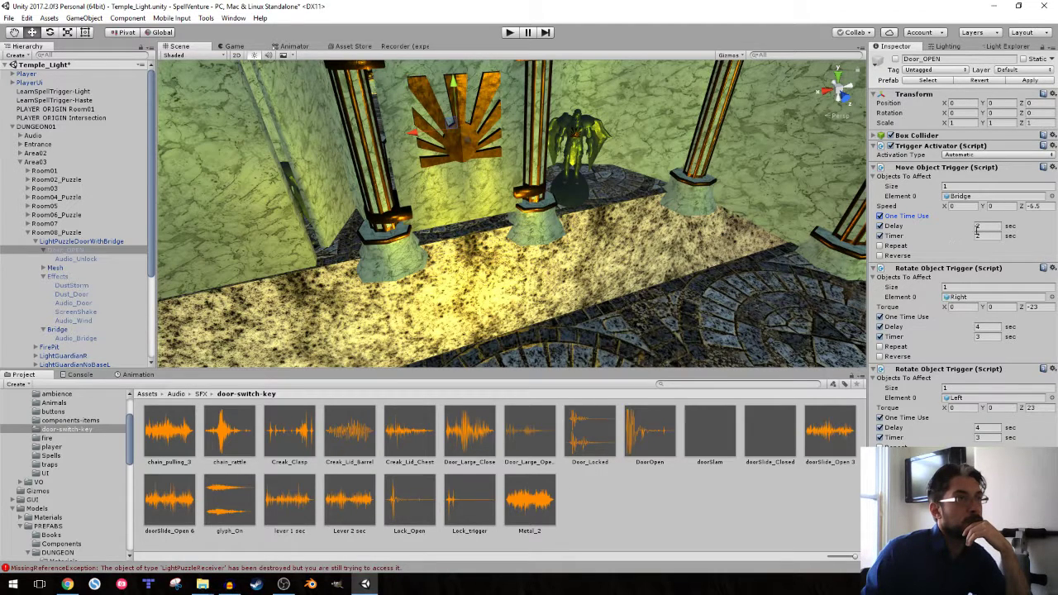
click(880, 226)
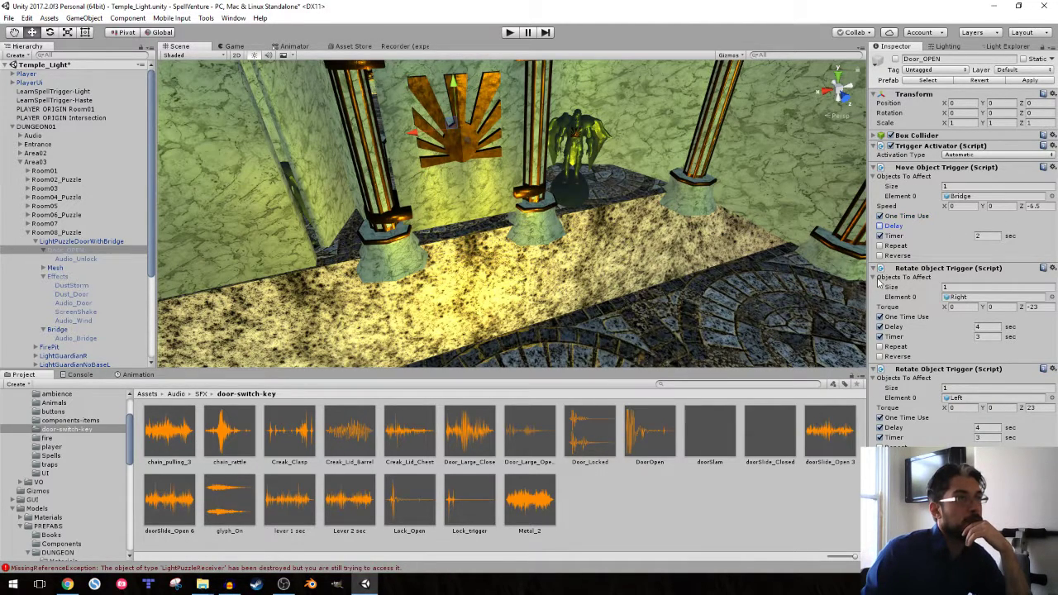
click(1029, 81)
click(509, 33)
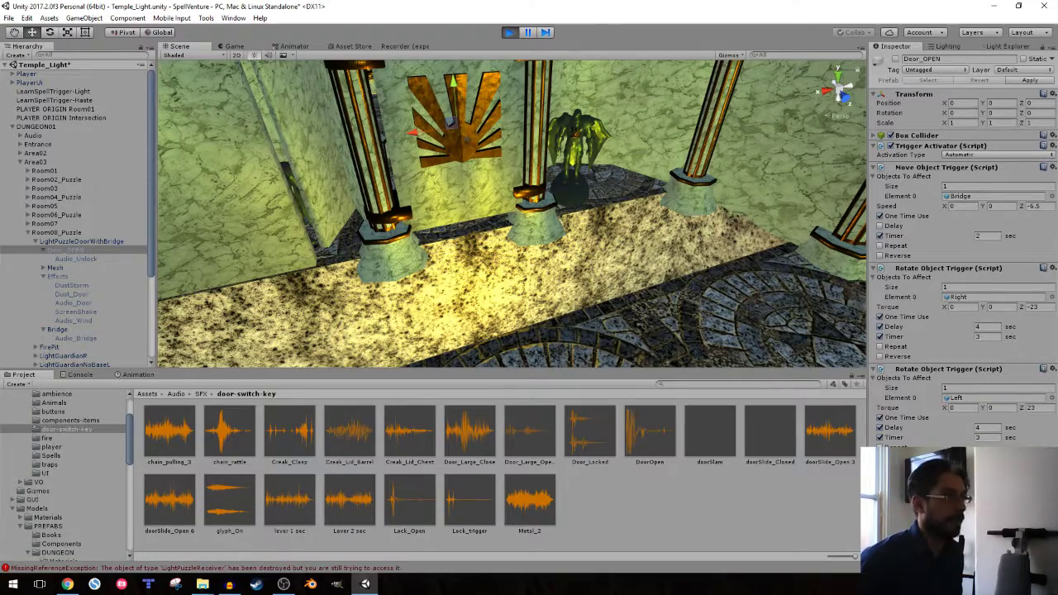
- Walk toward the altar and sun emblem in the Game view, then stop the play test
key(w)
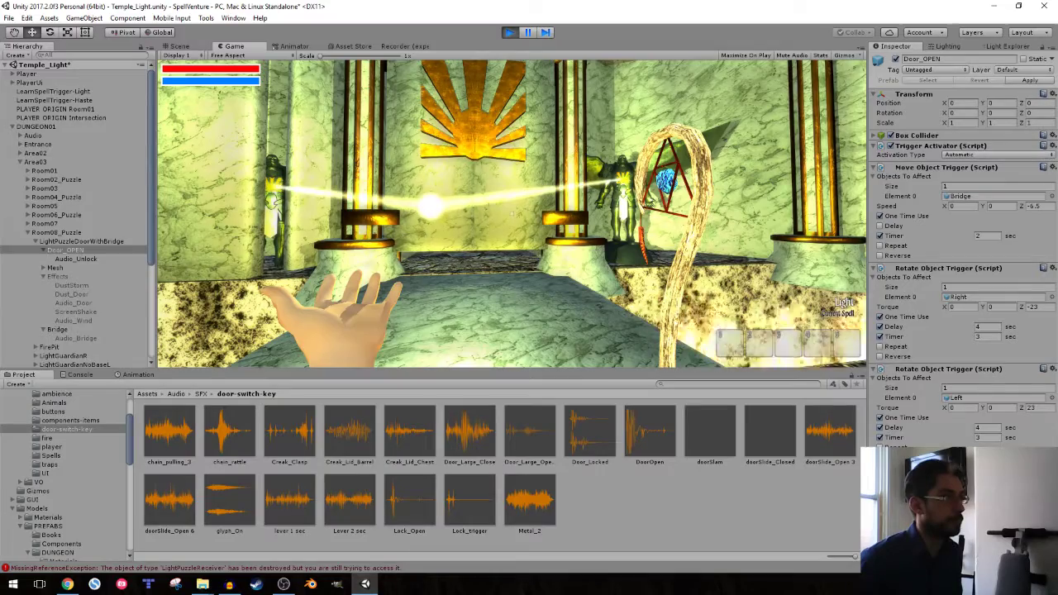
click(509, 33)
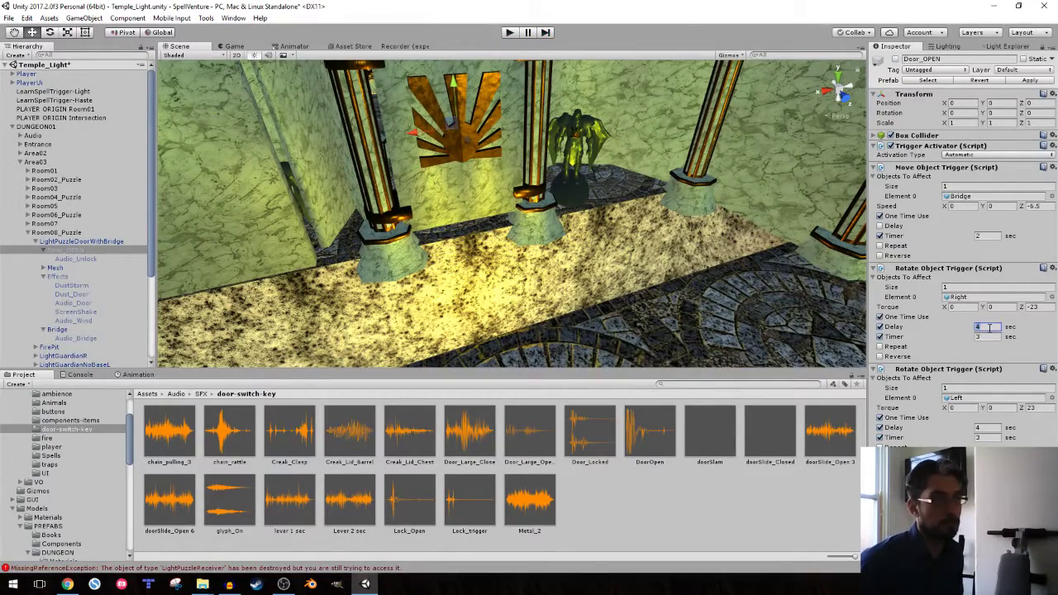
- Change Door_OPEN's Rotate Object Trigger delays to 2 seconds and apply them to the prefab
text(2)
key(Tab)
key(Tab)
key(Tab)
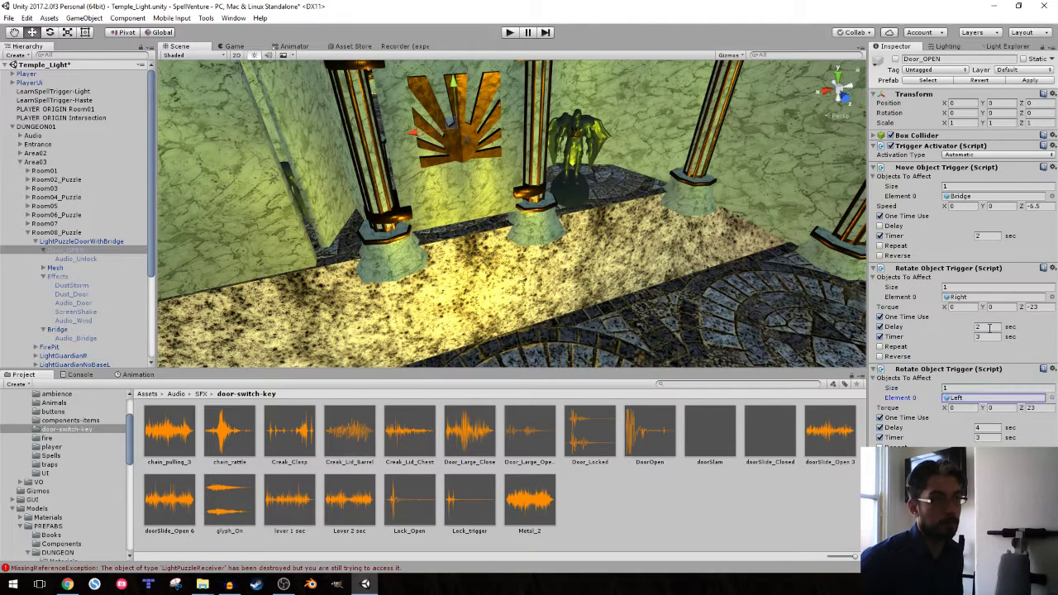
text(2)
key(Tab)
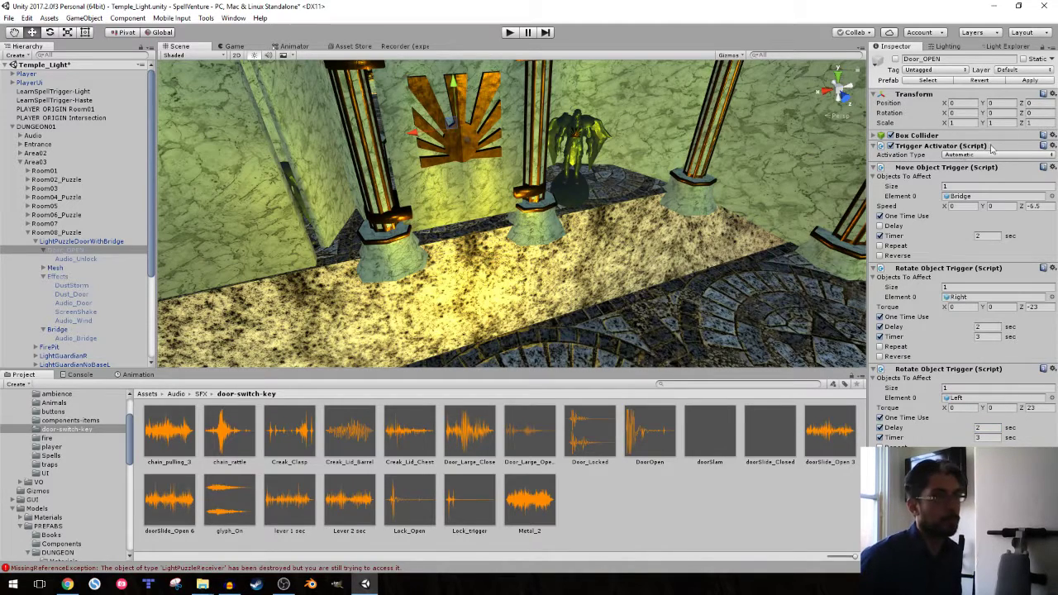
click(1031, 81)
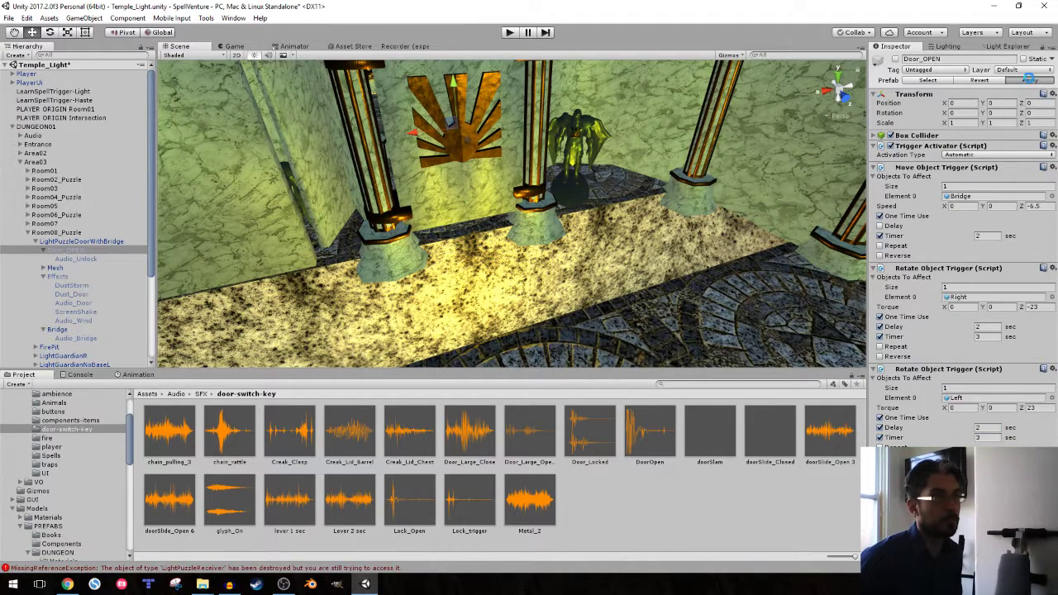
click(509, 33)
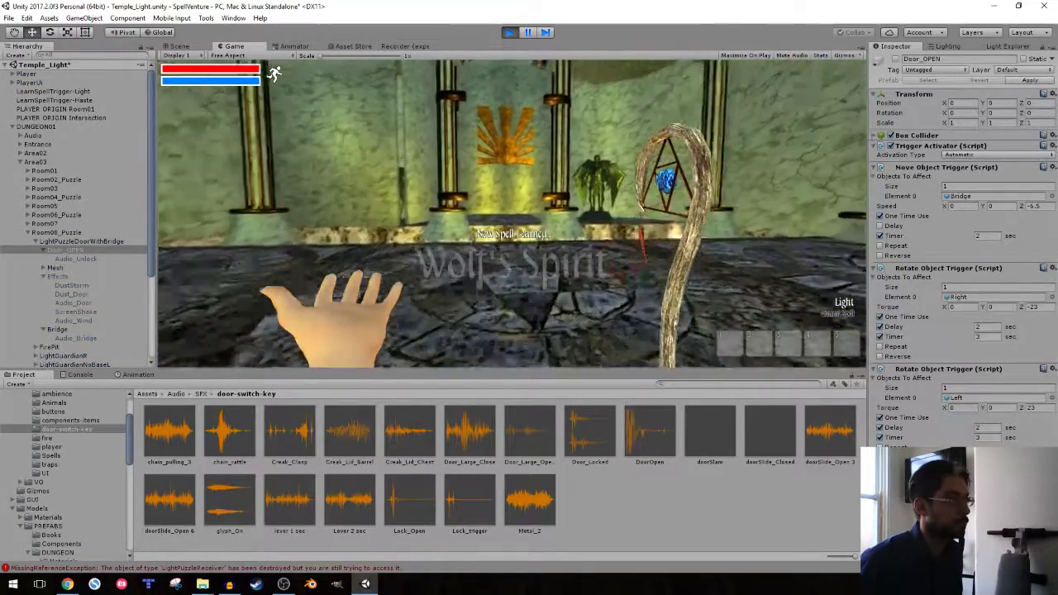
key(w)
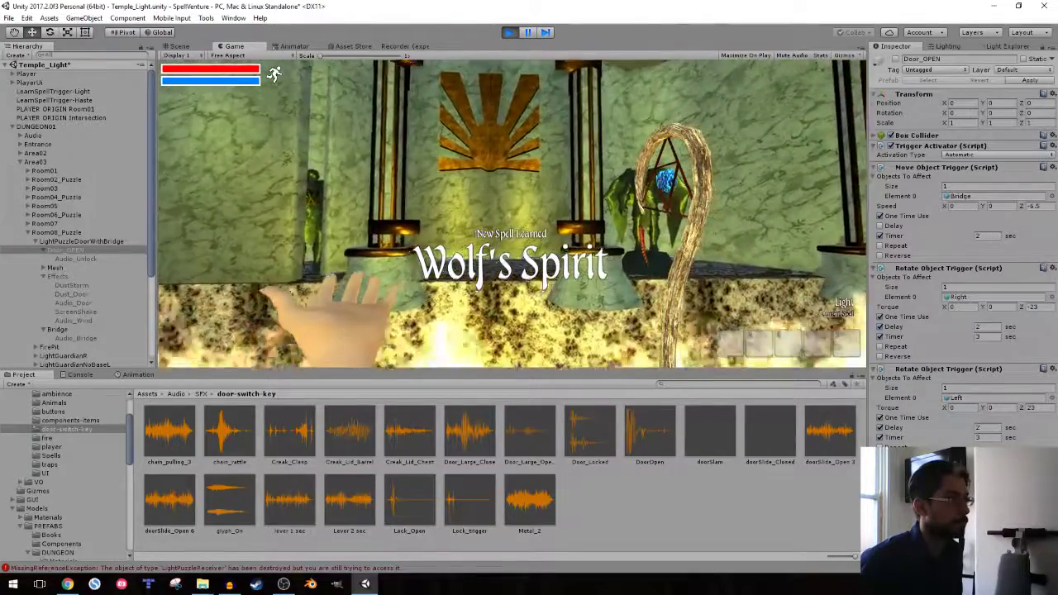
key(w)
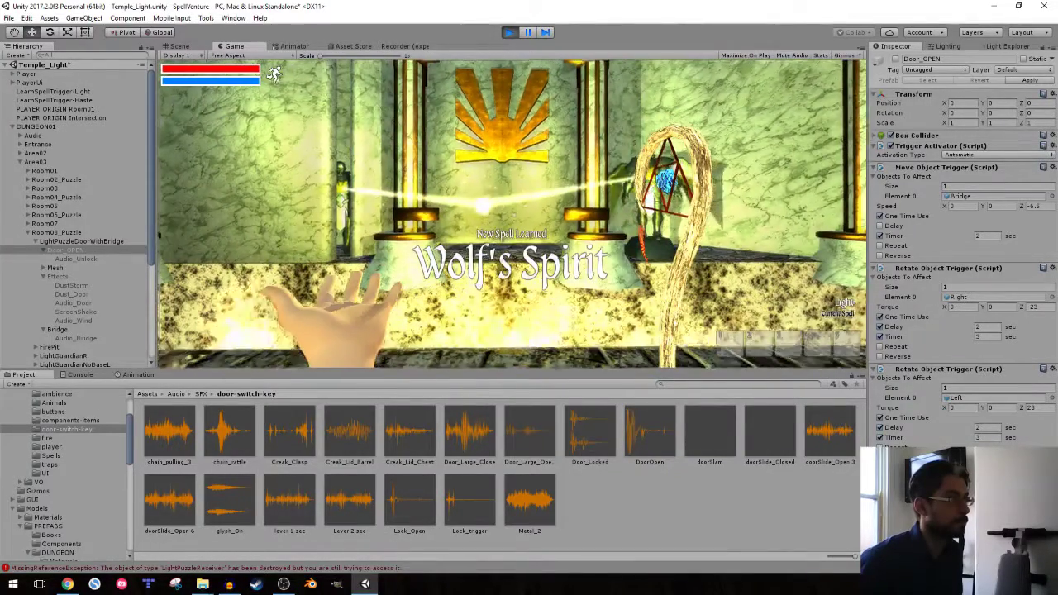
key(w)
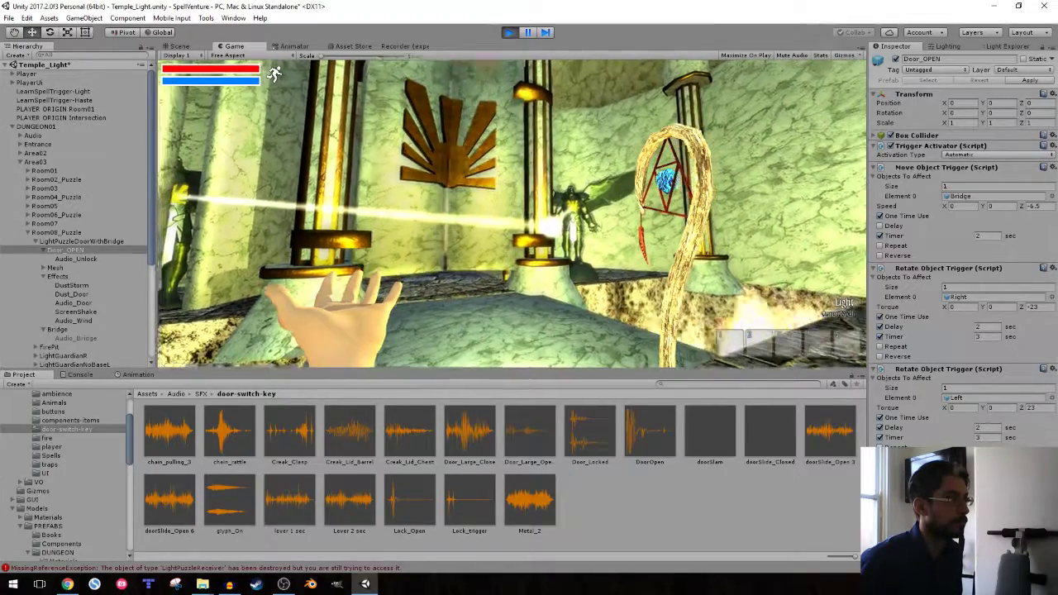
key(ctrl+p)
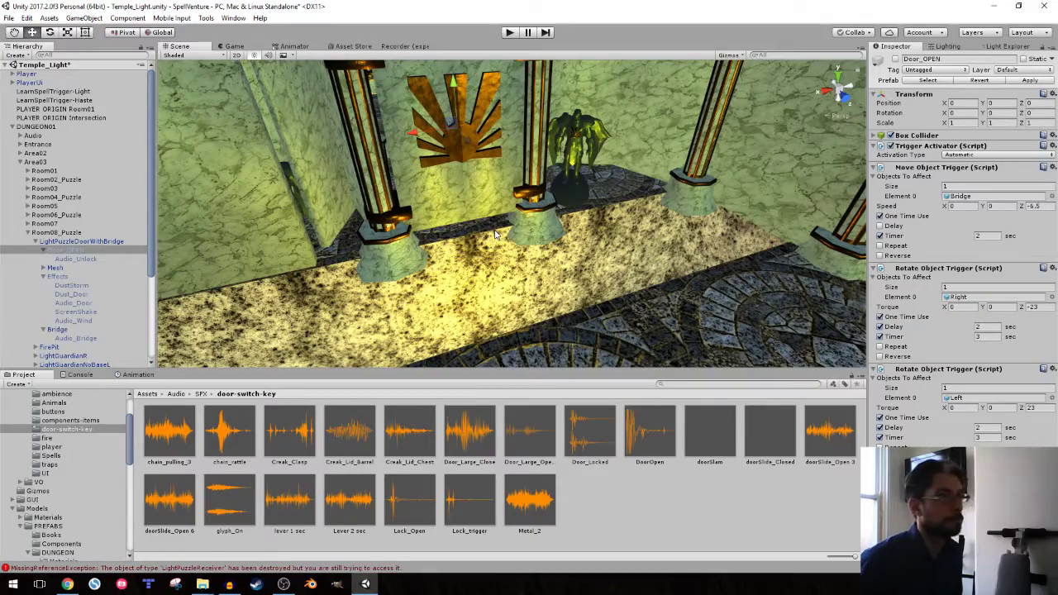
- Turn the Player 45 degrees and slide it across the puzzle floor to face the door
right_drag(469, 222, 731, 270)
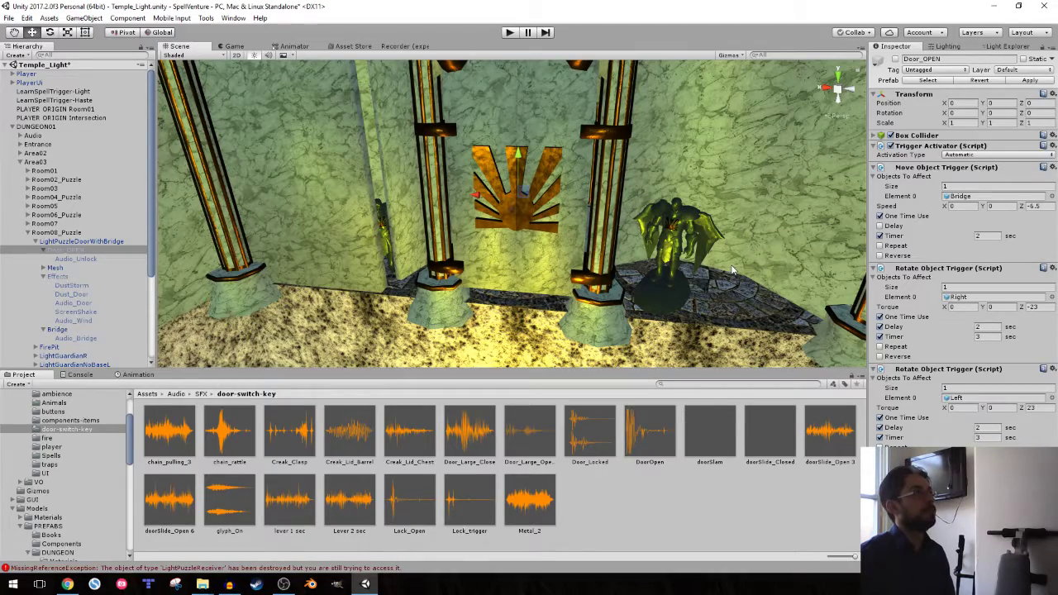
right_drag(658, 128, 653, 272)
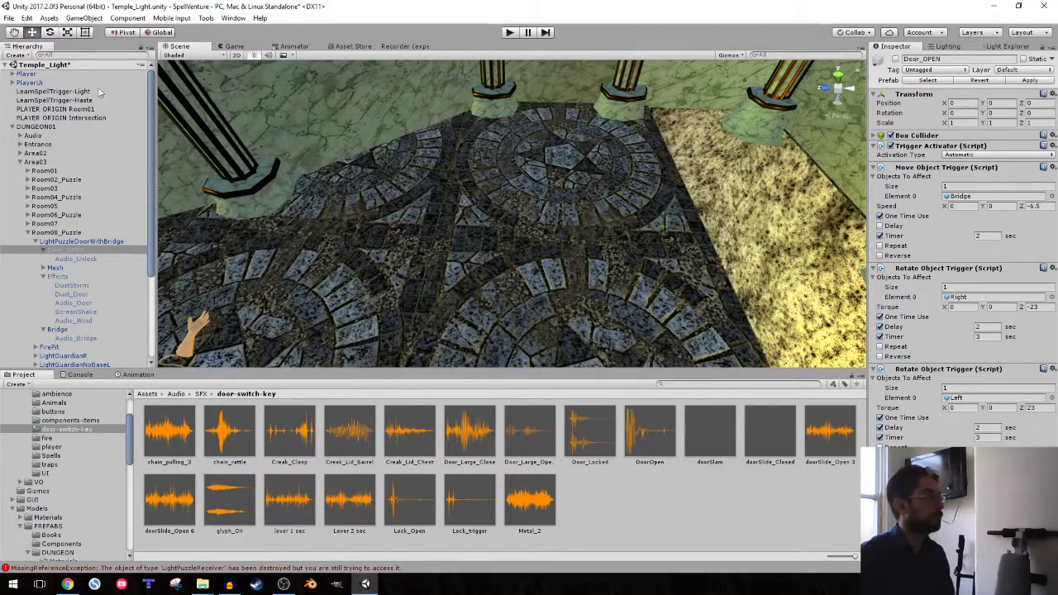
double_click(25, 75)
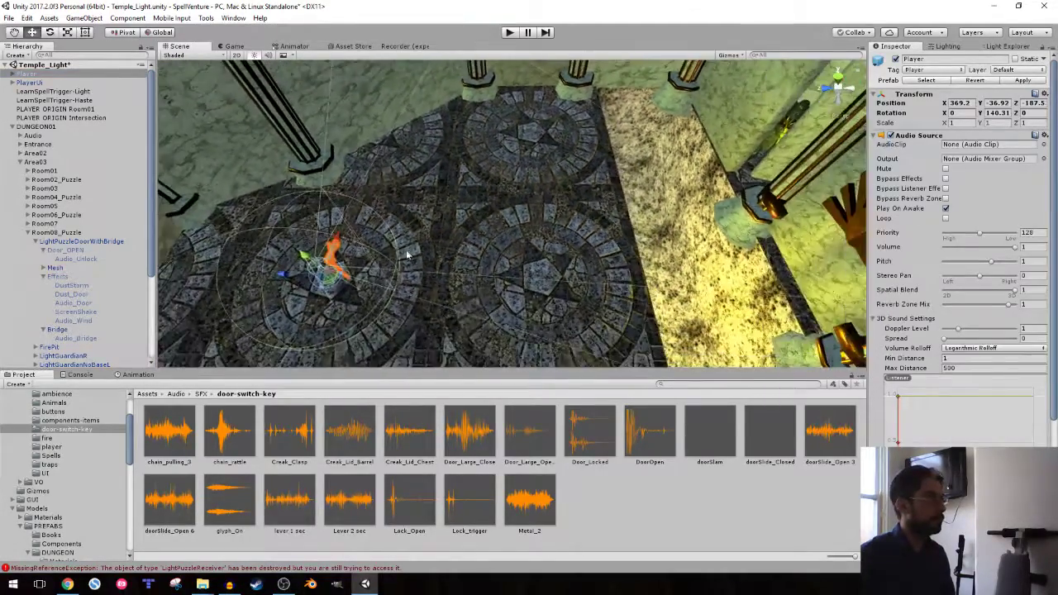
mouse_move(356, 299)
ctrl+mouse_down()
mouse_move(296, 341)
mouse_move(313, 339)
ctrl+mouse_up()
key(w)
ctrl+drag(278, 279, 486, 281)
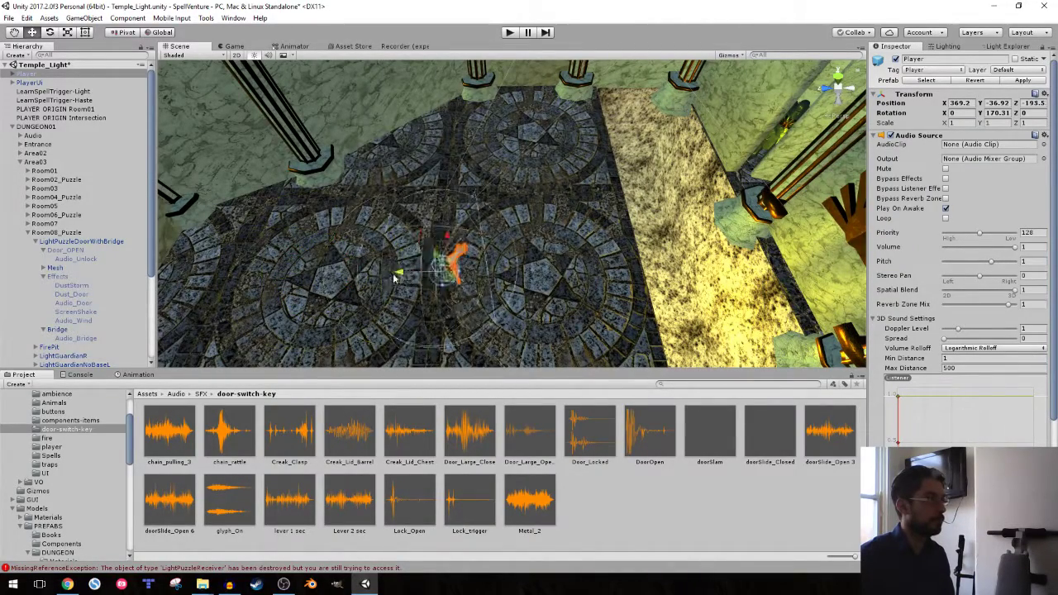
- Play-test walking toward the door, then drag Audio_Unlock onto the Effects group
click(512, 34)
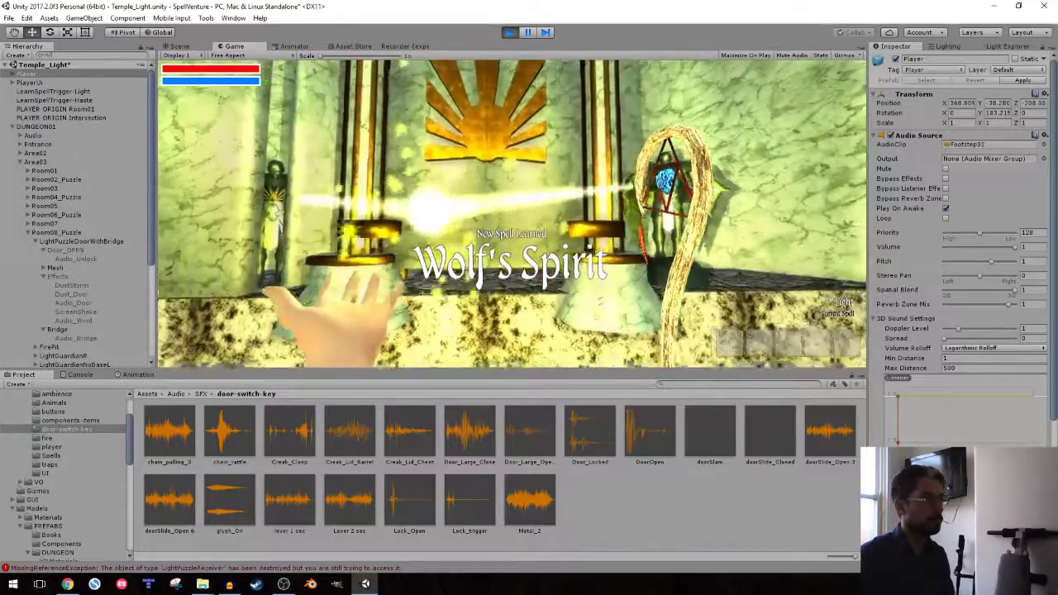
key(w)
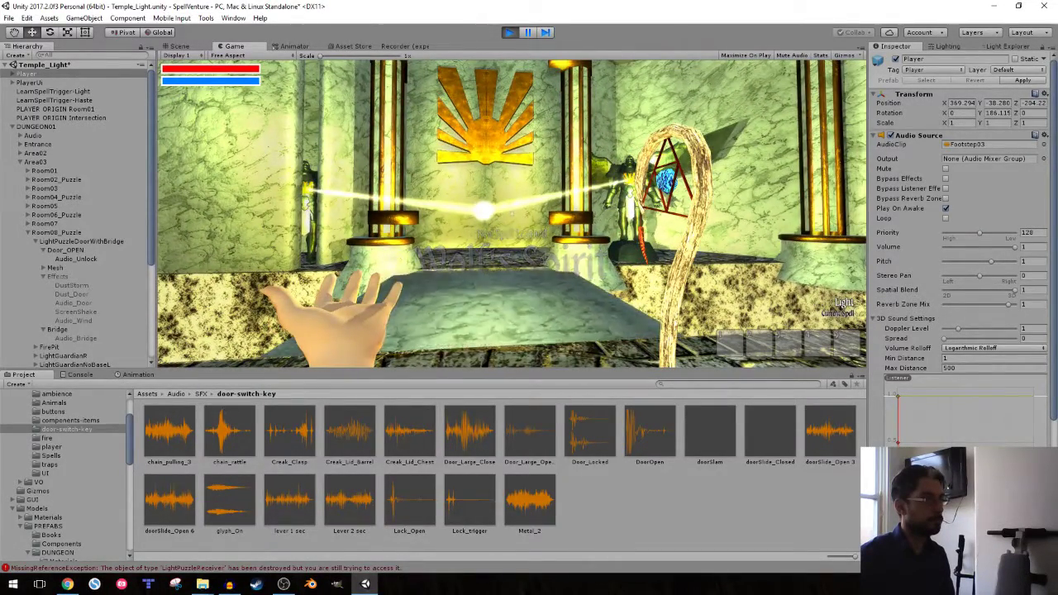
key(ctrl+p)
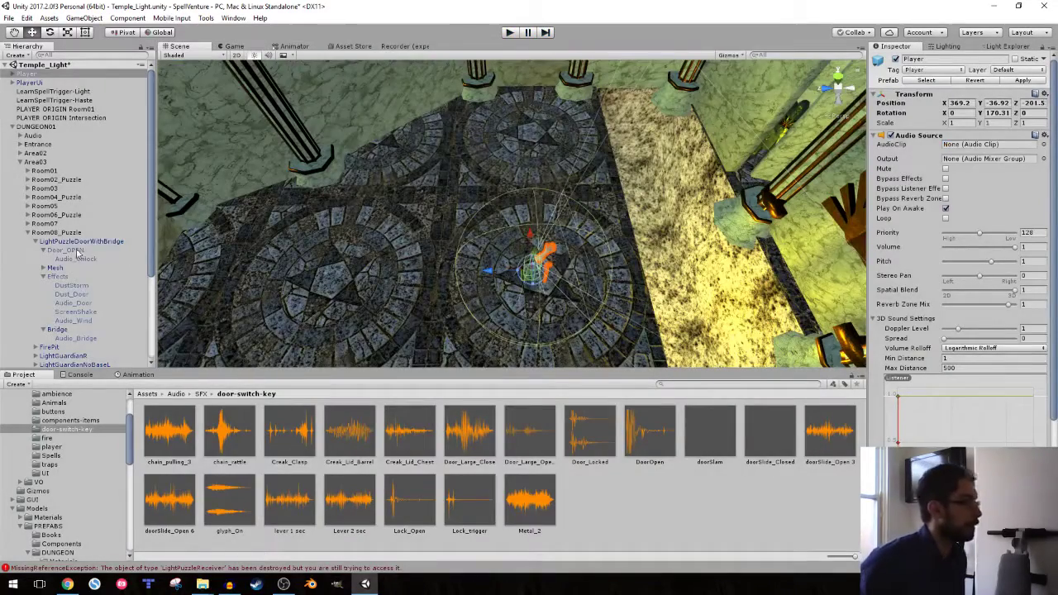
drag(77, 259, 81, 285)
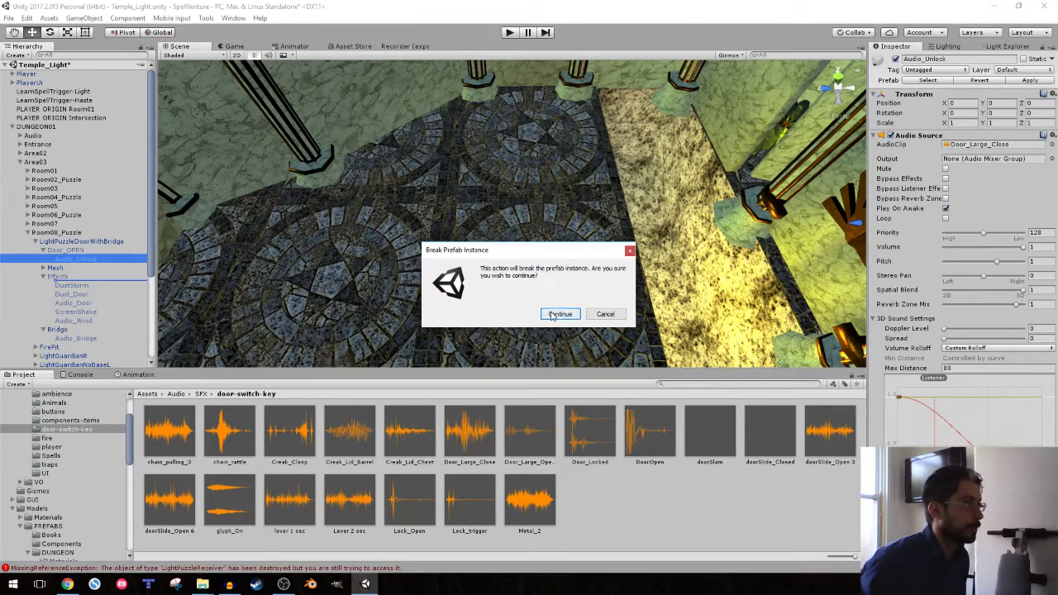
- Accept the prefab break, apply Effects with Audio_Unlock to the prefab, and select Door_OPEN
click(560, 311)
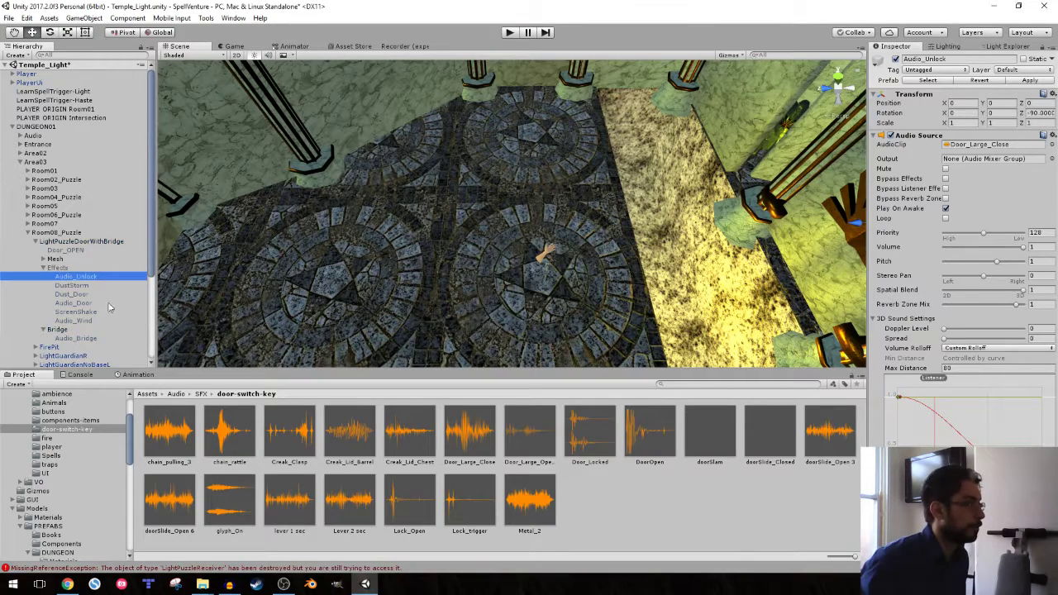
click(1024, 81)
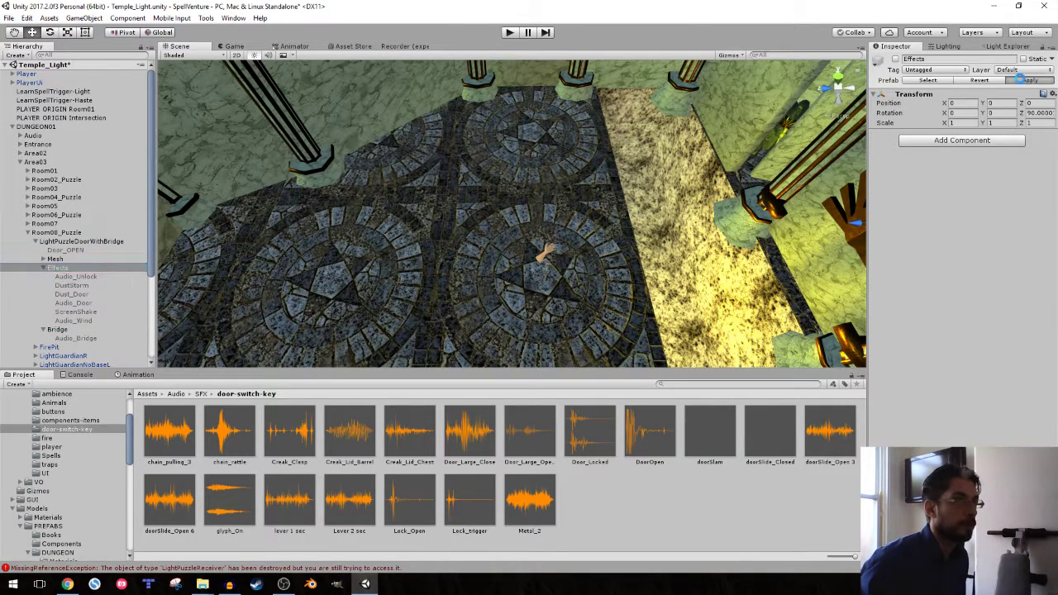
click(63, 250)
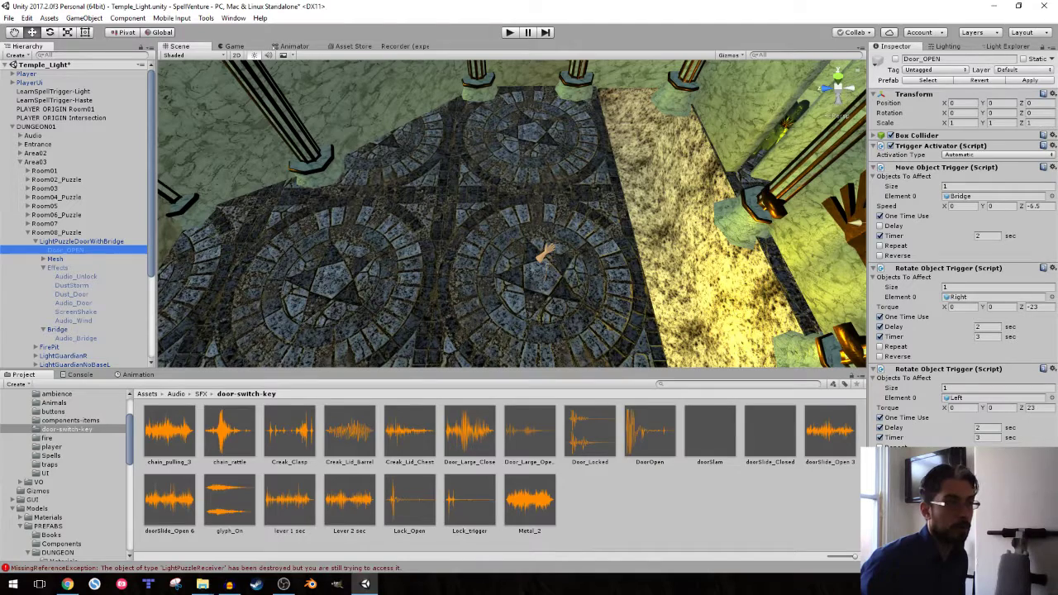
- Add an On Off Switch to Door_OPEN and place it above Rotate Object Trigger
right_click(900, 369)
click(987, 433)
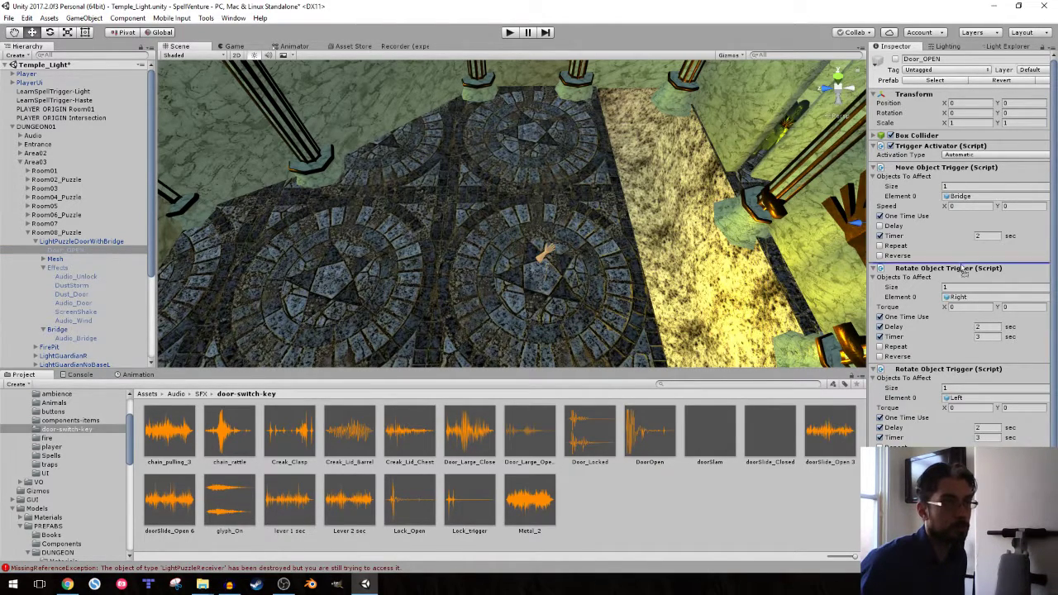
drag(959, 287, 963, 266)
click(559, 314)
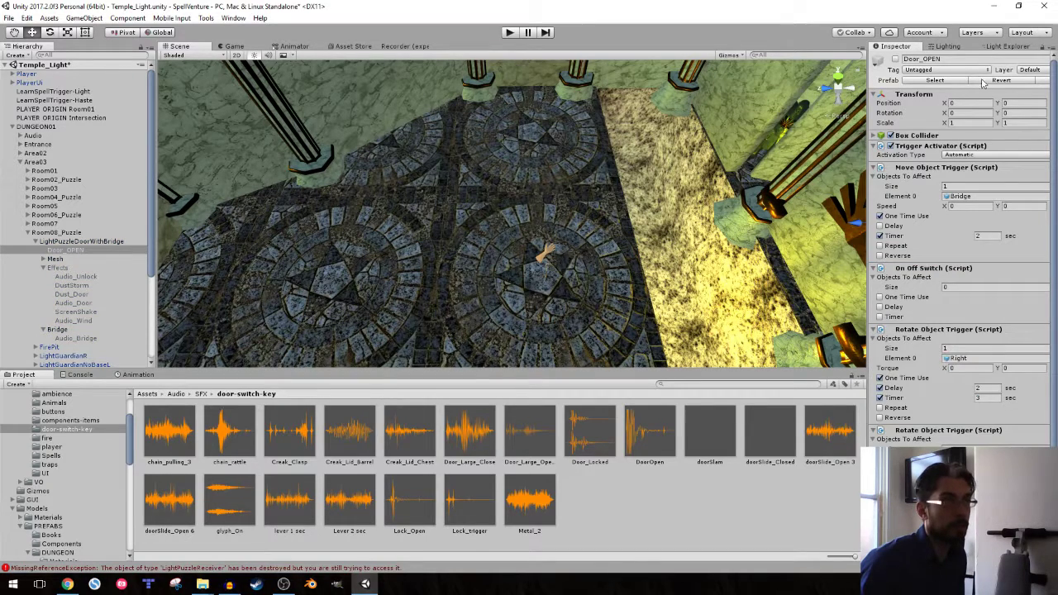
- Make the switch turn on Audio_Bridge once, with Size 1 and One Time Use, then play-test it
click(978, 287)
text(1)
key(Return)
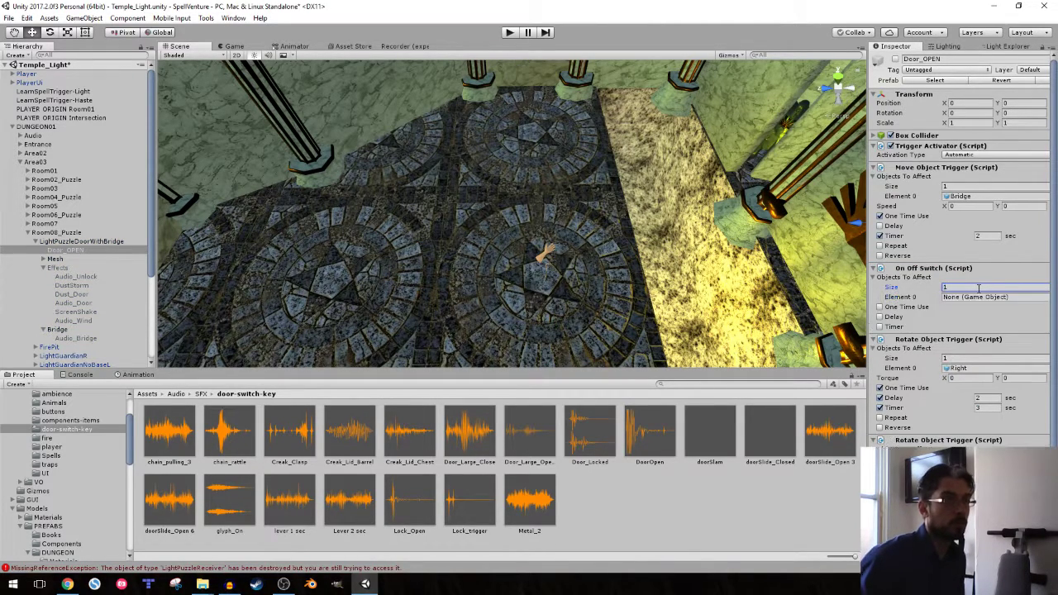
click(958, 196)
drag(94, 339, 967, 297)
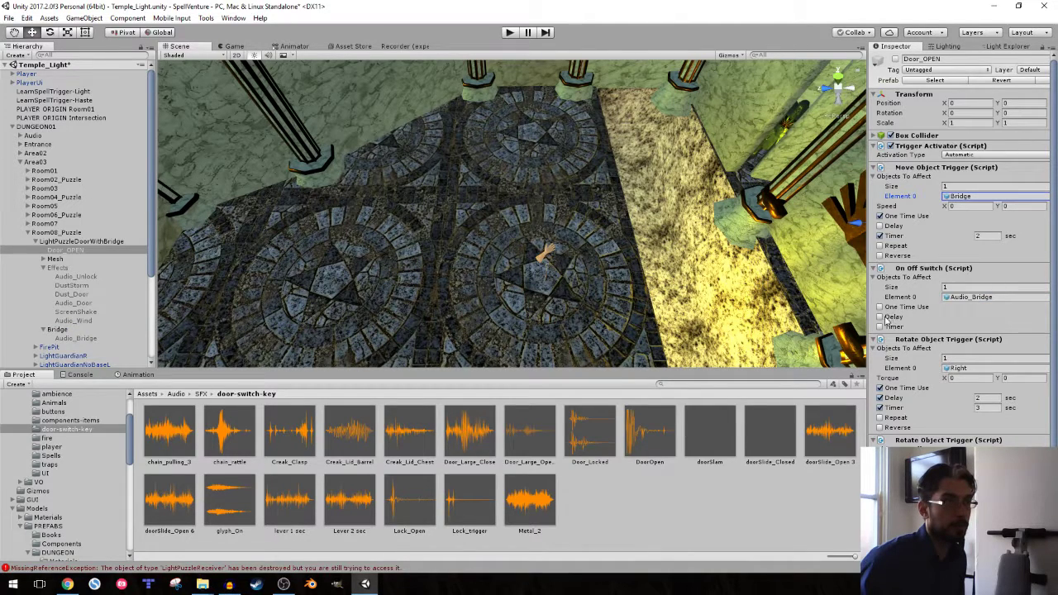
click(878, 309)
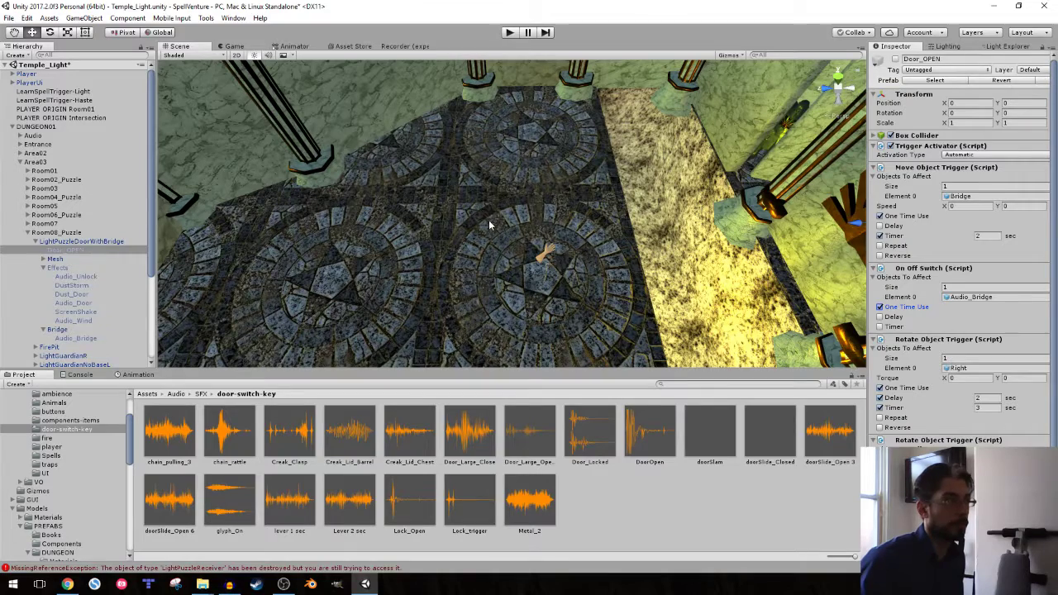
click(509, 32)
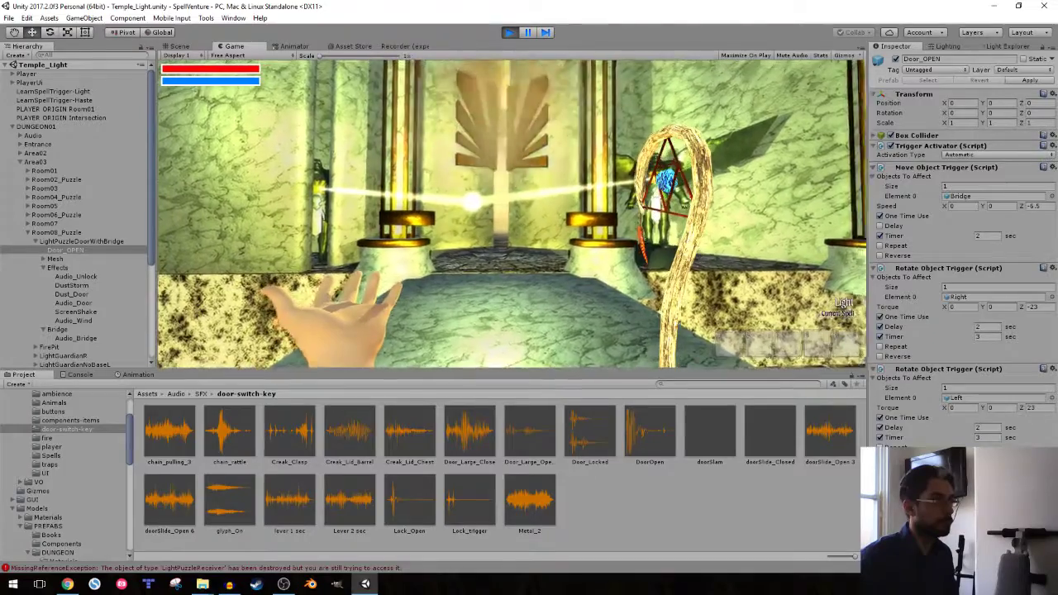
click(510, 34)
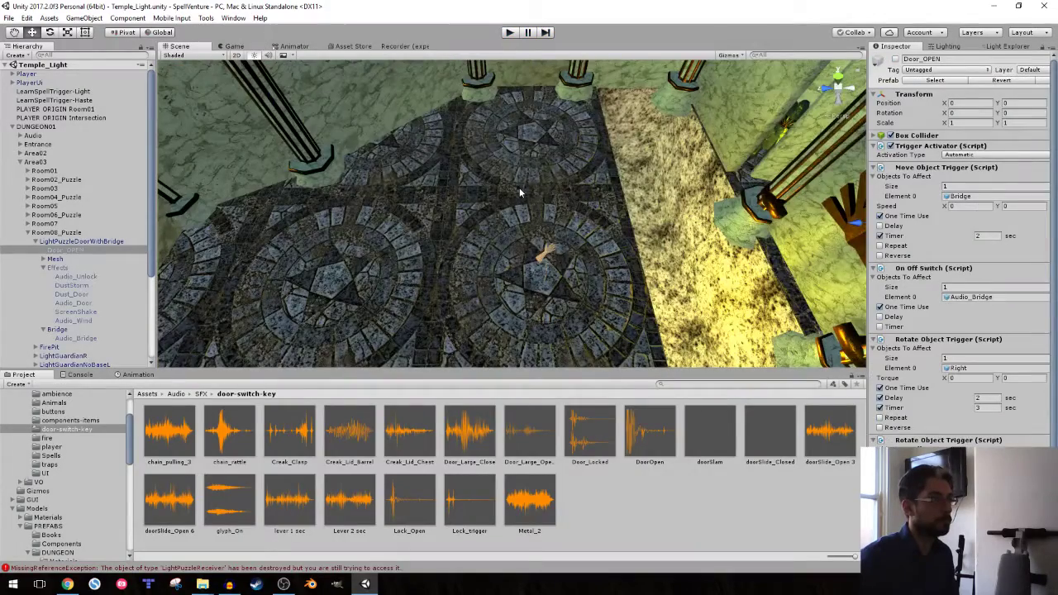
- Place a second On Off Switch for Effects above Rotate Object Trigger on Door_OPEN, accepting the lost prefab link
mouse_move(519, 193)
right_down()
mouse_move(525, 115)
mouse_move(775, 125)
right_up()
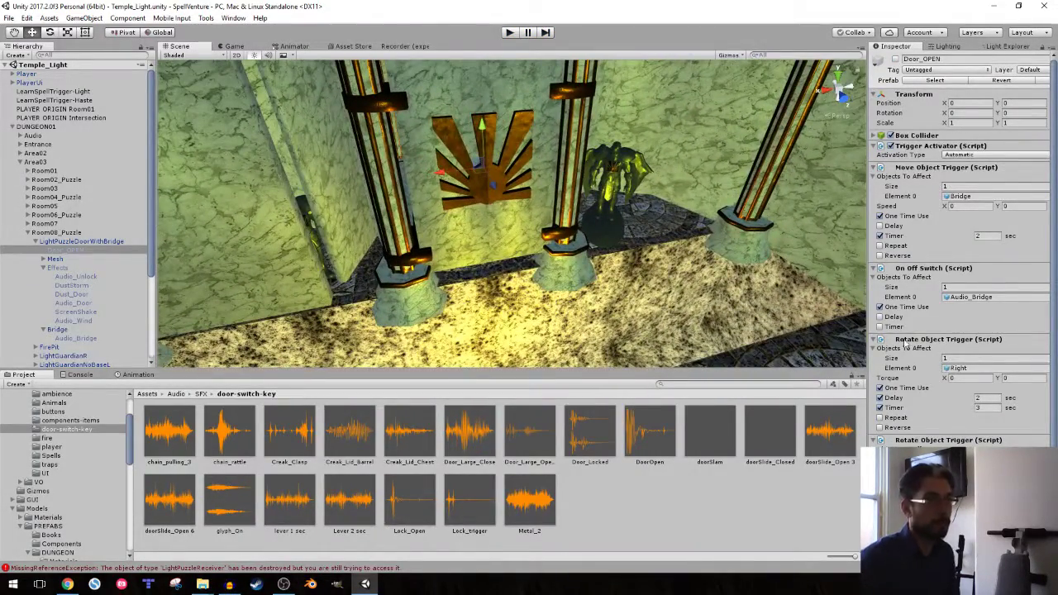
scroll(989, 369, down, 3)
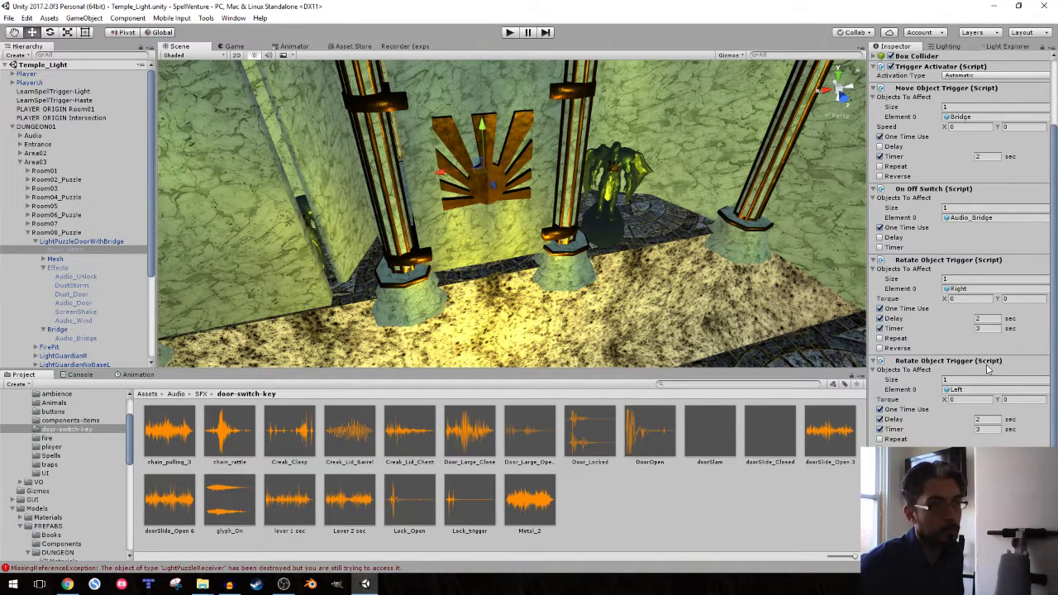
drag(948, 213, 947, 190)
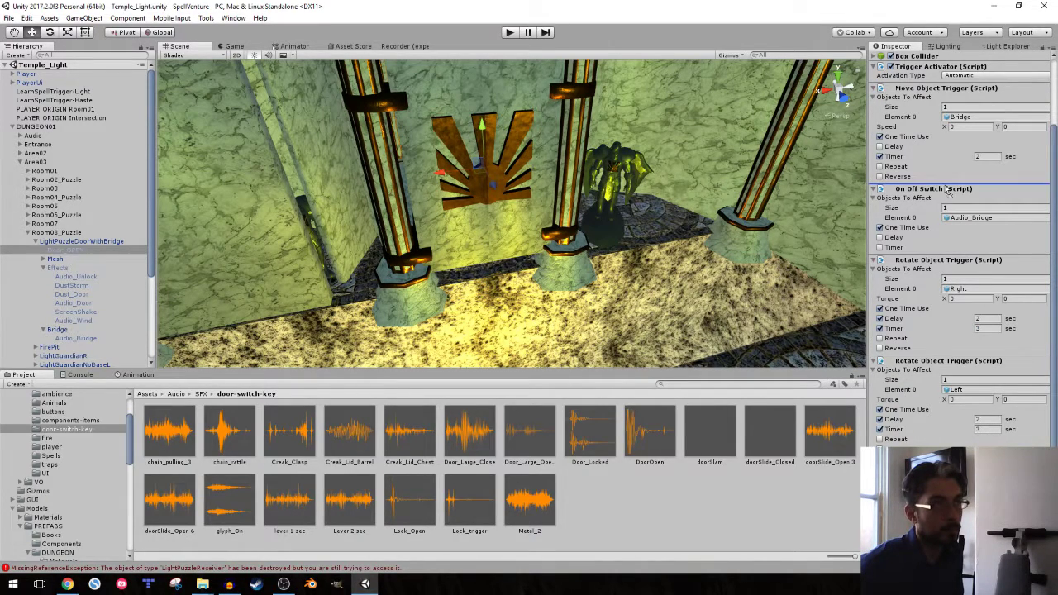
click(601, 319)
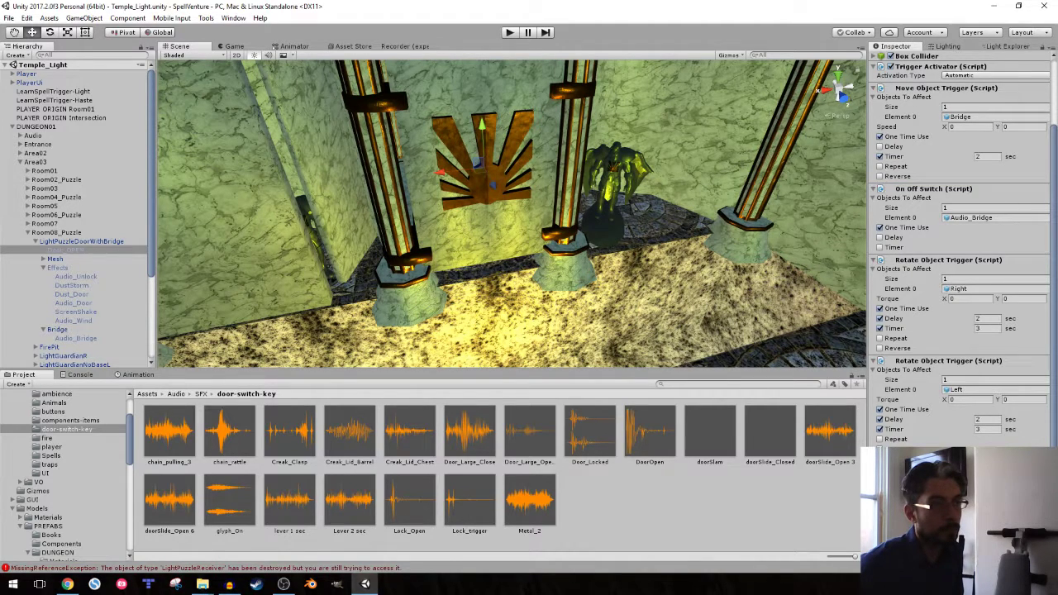
drag(934, 261, 935, 262)
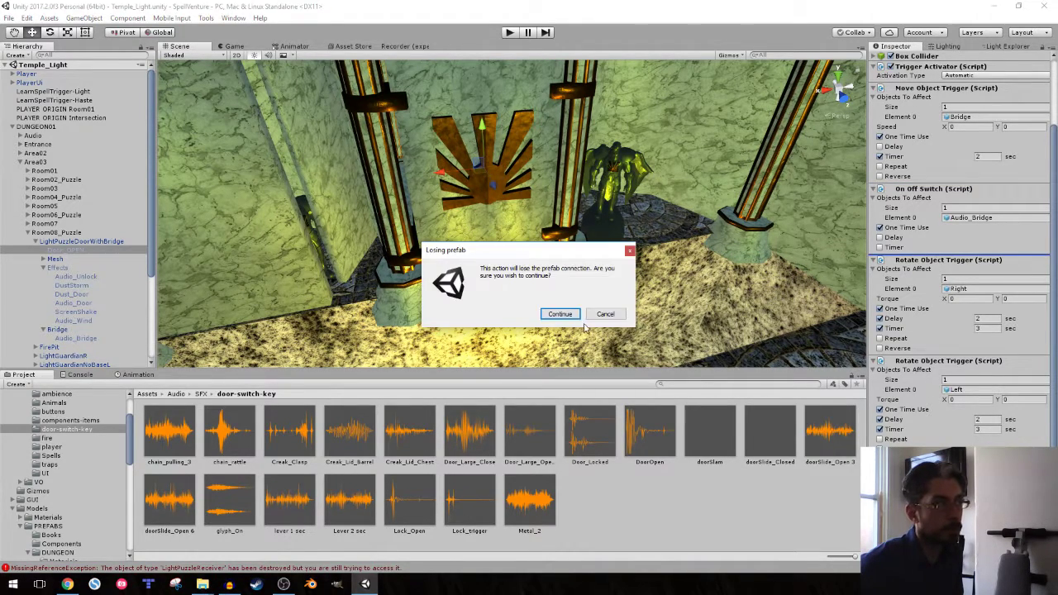
click(602, 312)
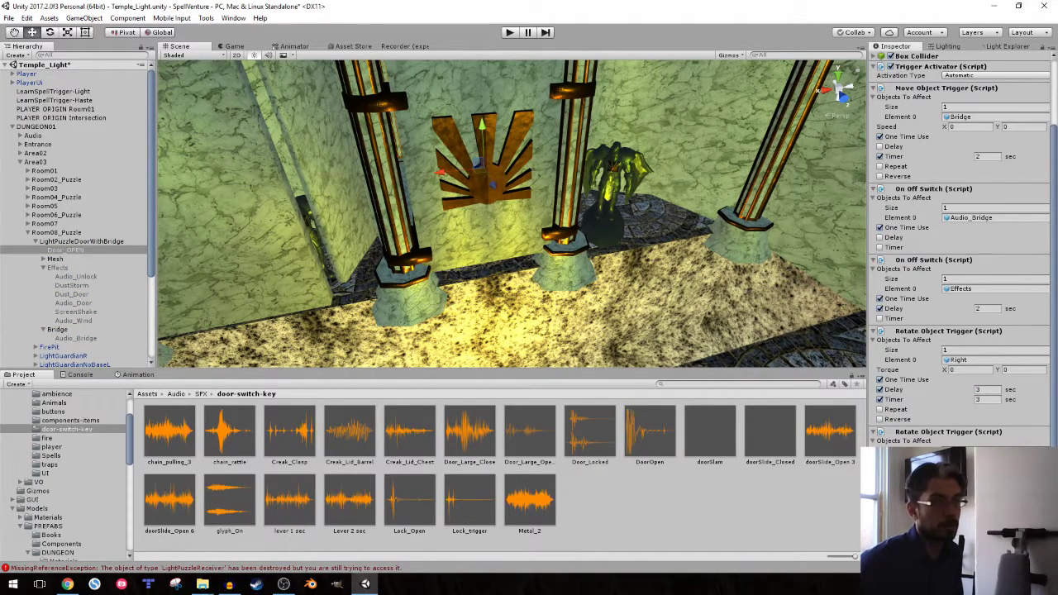
click(962, 288)
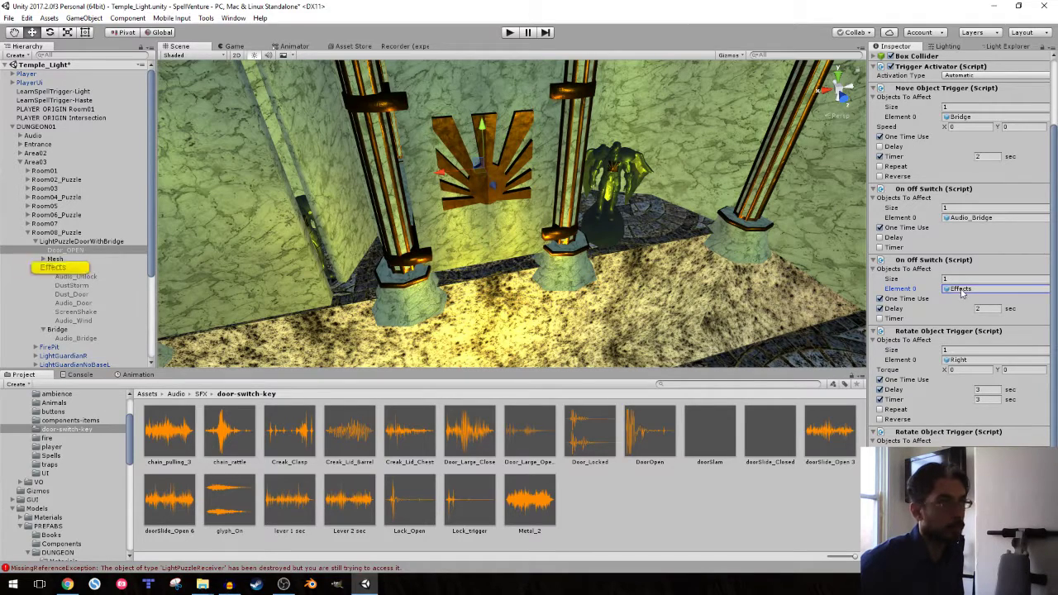
click(65, 269)
click(73, 276)
click(73, 294)
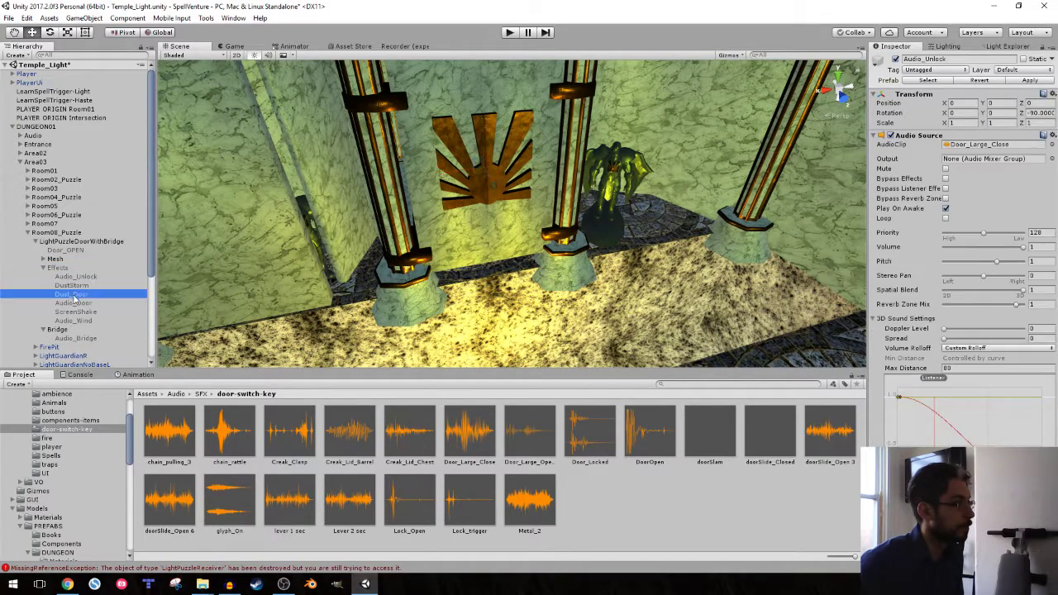
click(74, 302)
click(75, 294)
click(75, 303)
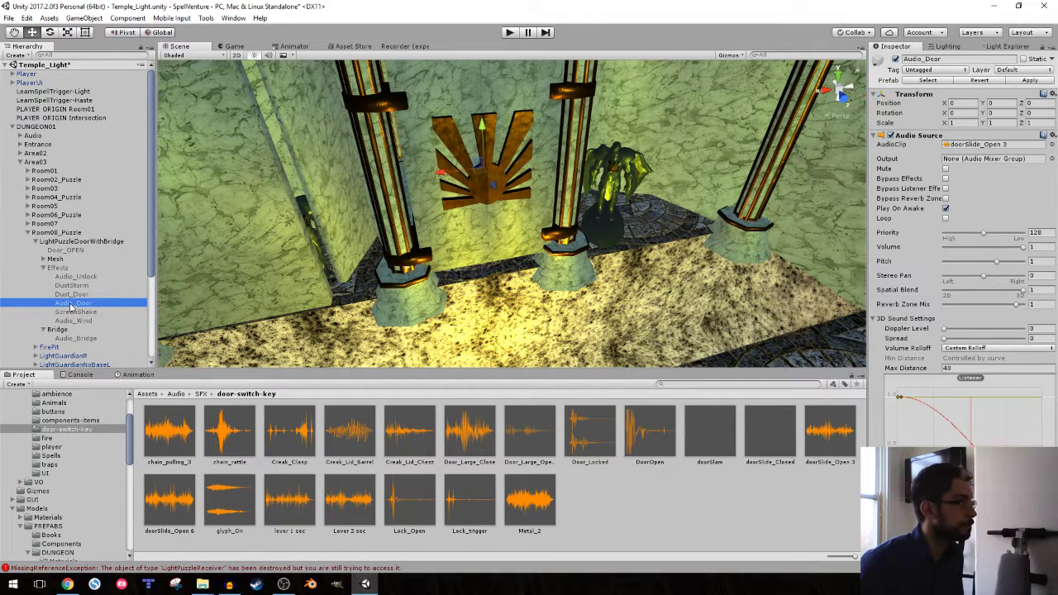
click(895, 60)
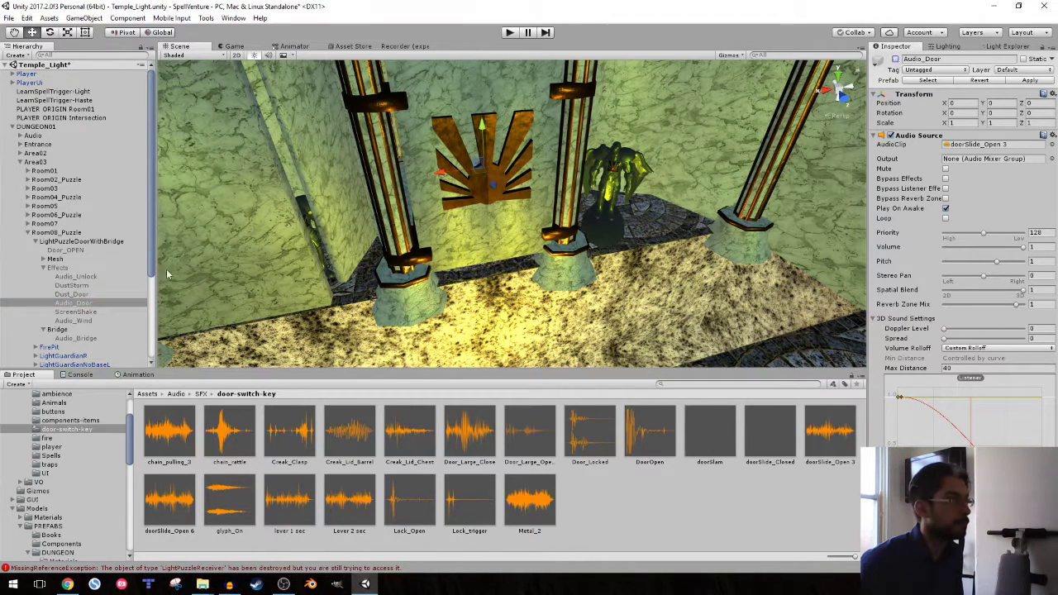
click(65, 250)
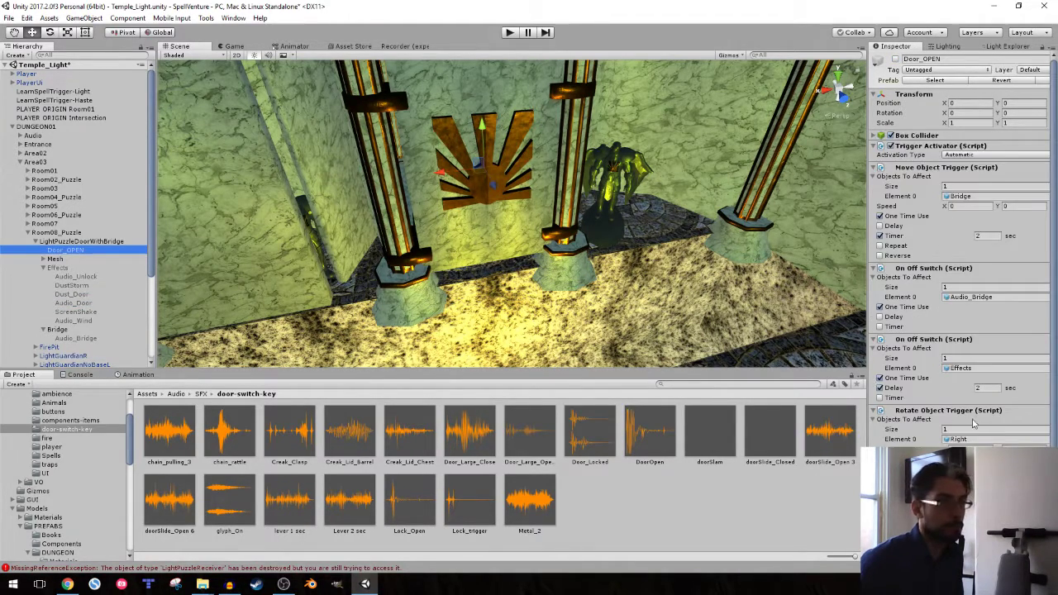
scroll(972, 423, down, 3)
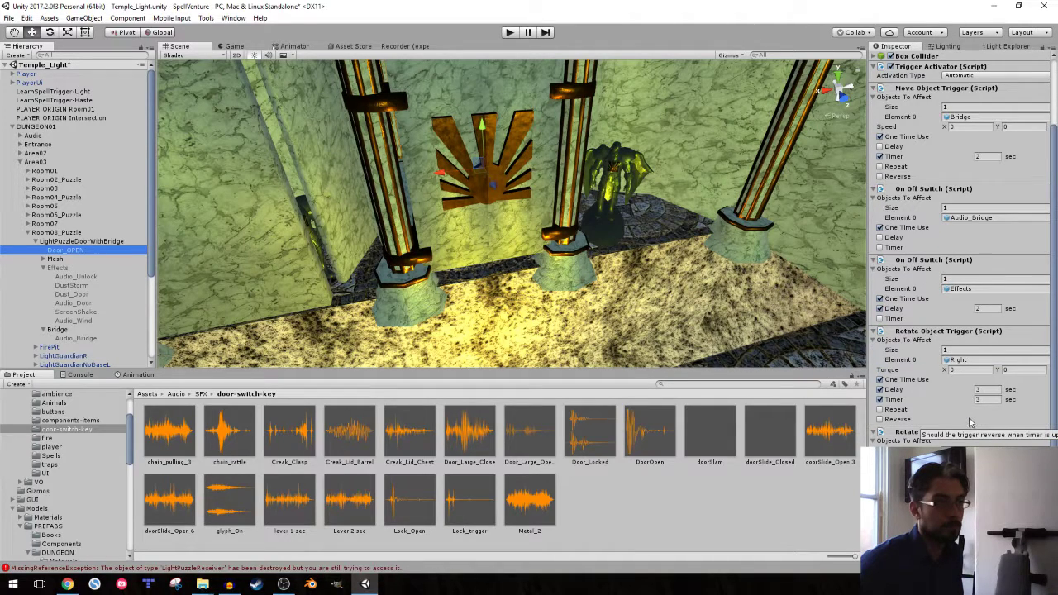
click(908, 422)
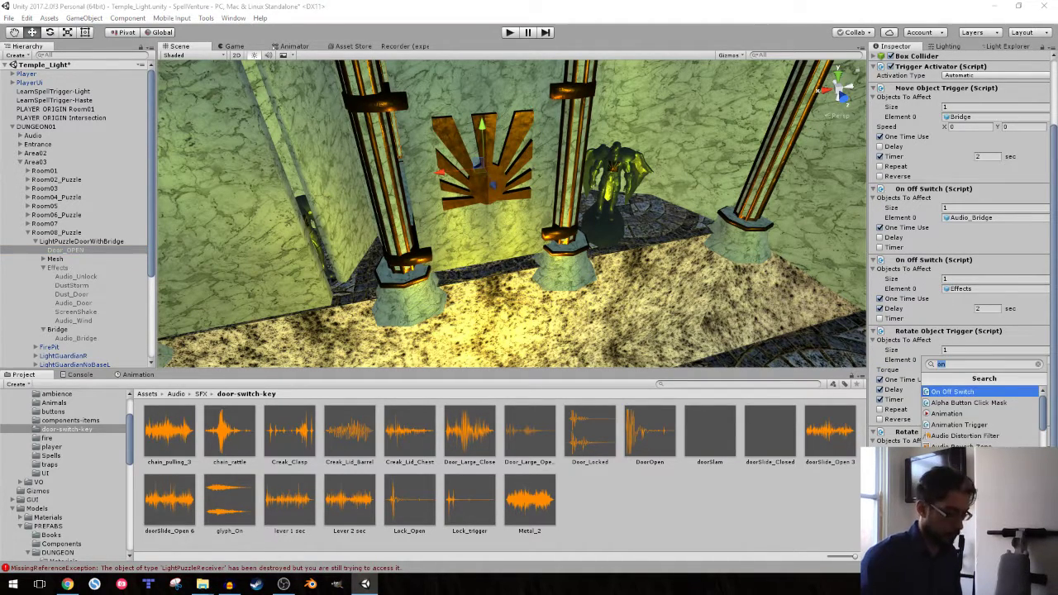
key(Escape)
scroll(958, 247, down, 2)
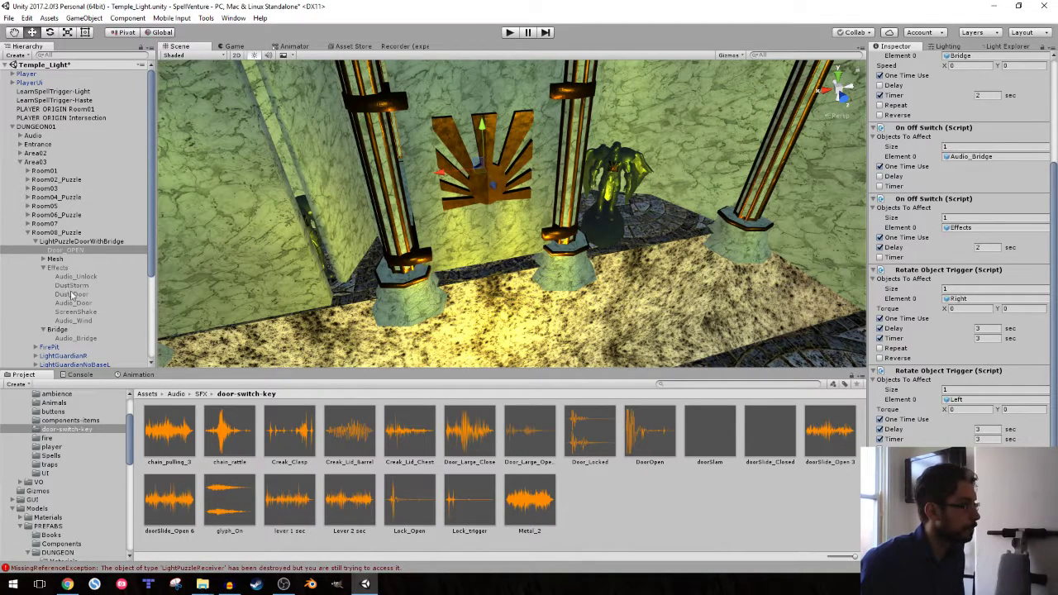
drag(72, 296, 919, 444)
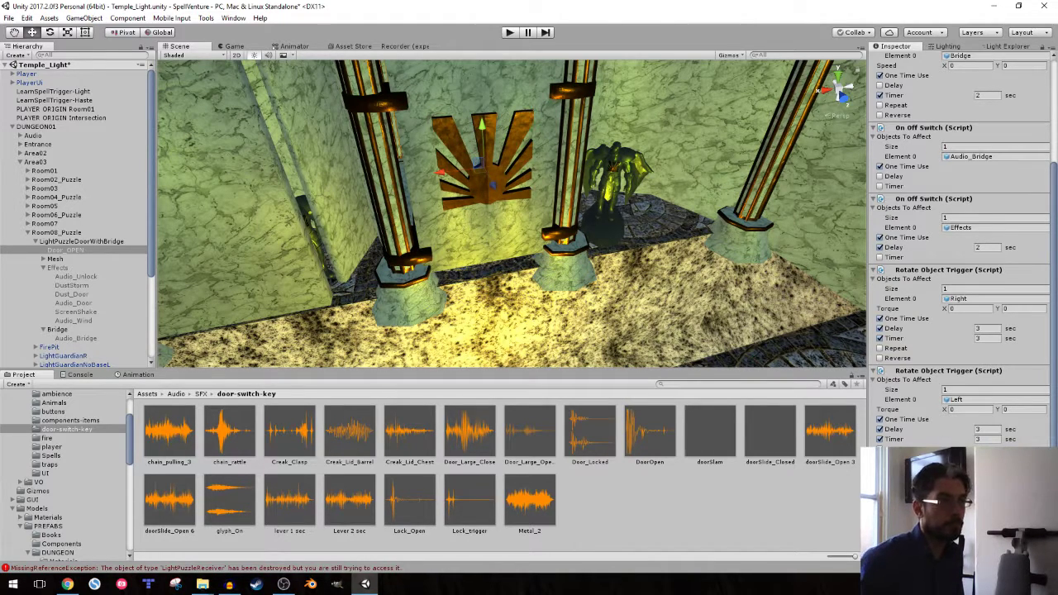
scroll(977, 112, up, 4)
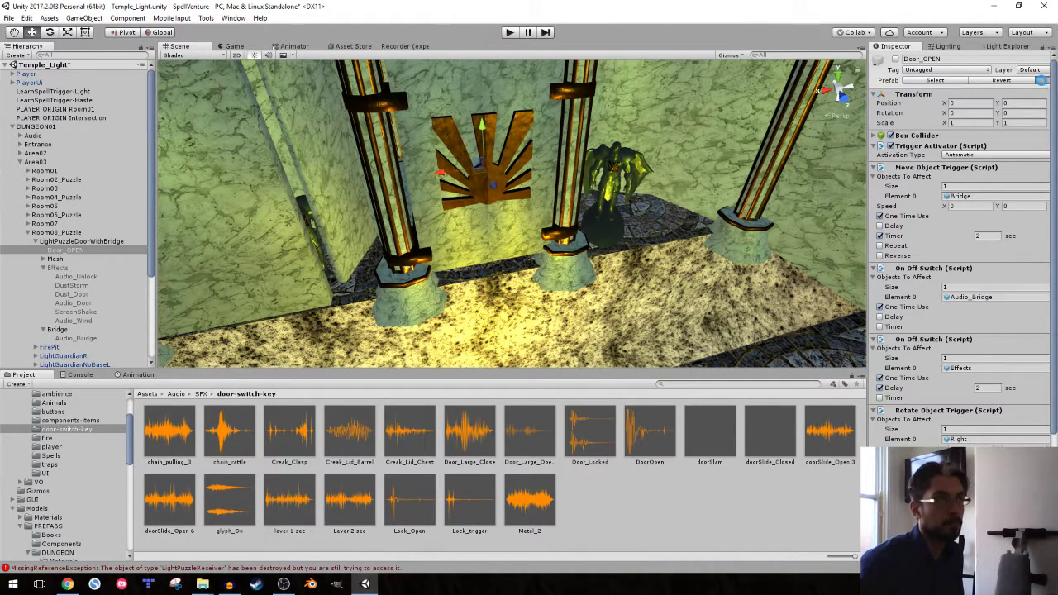
click(510, 33)
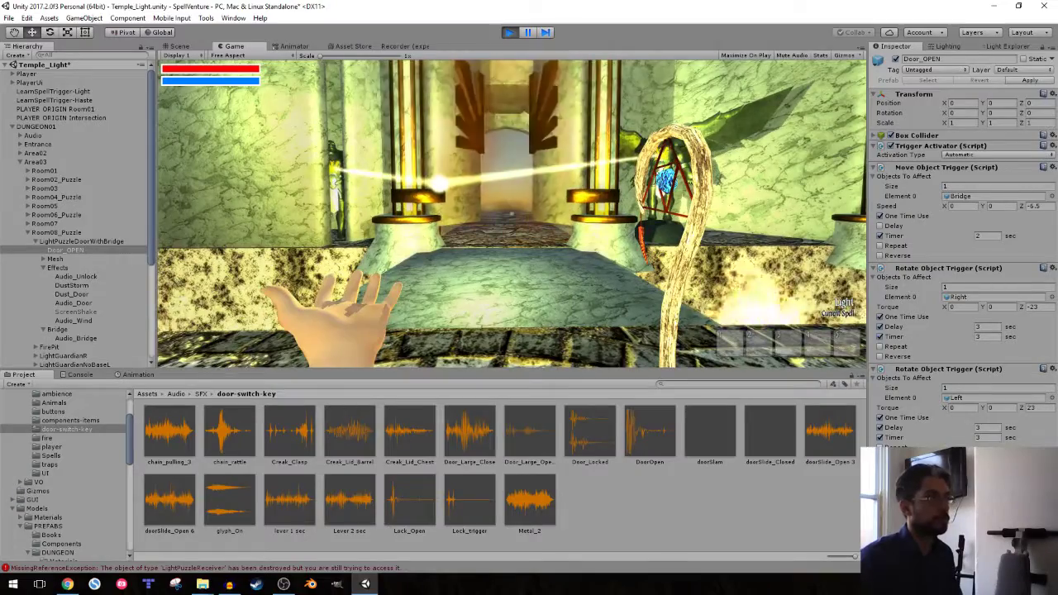
key(ctrl+p)
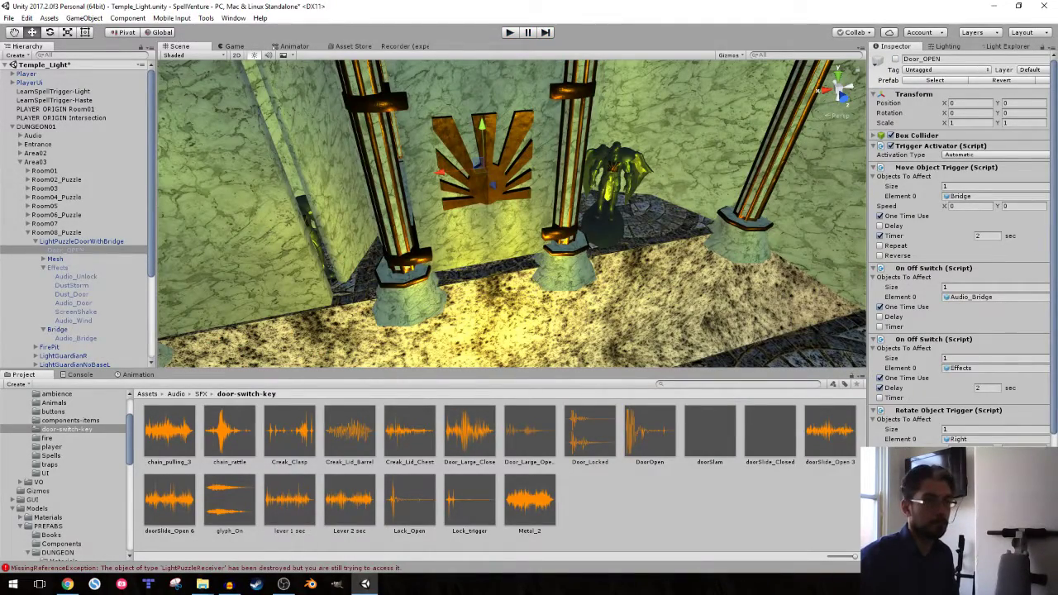
- Review the Audio_Door sound settings and Door_OPEN's trigger settings
scroll(958, 248, down, 5)
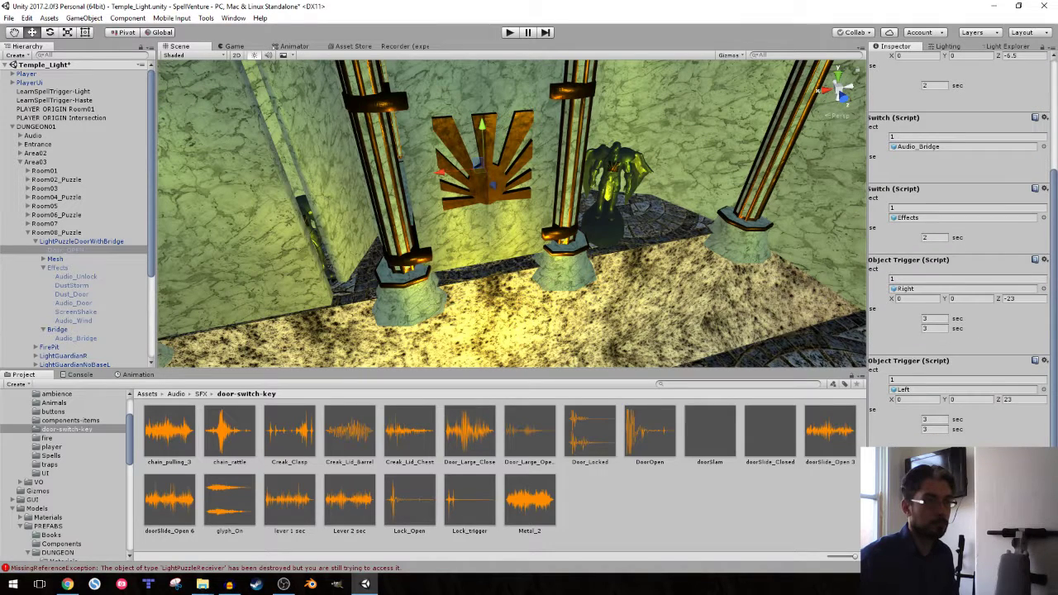
click(1043, 360)
click(967, 382)
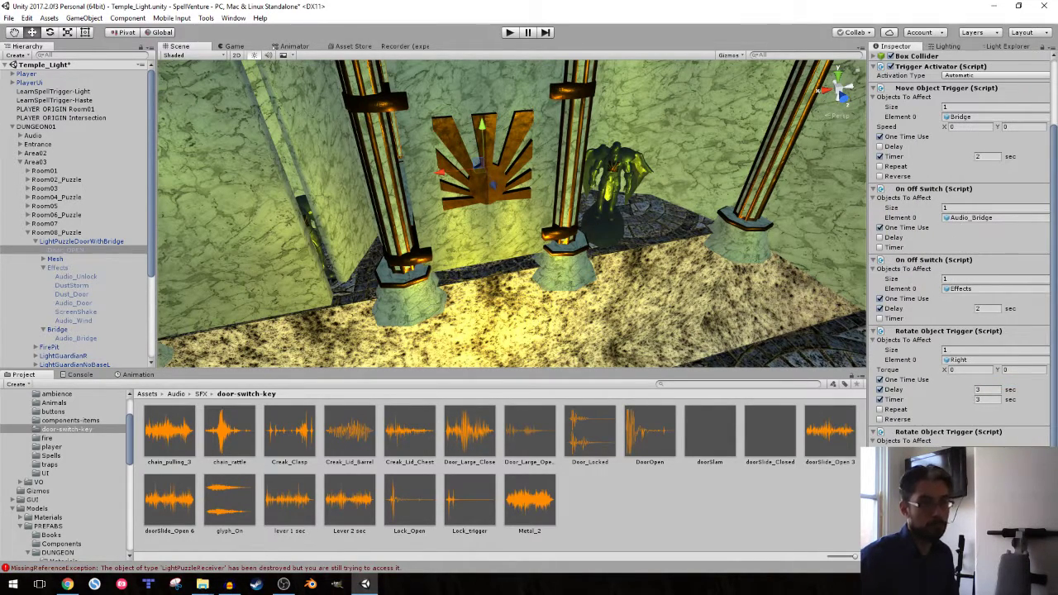
click(74, 302)
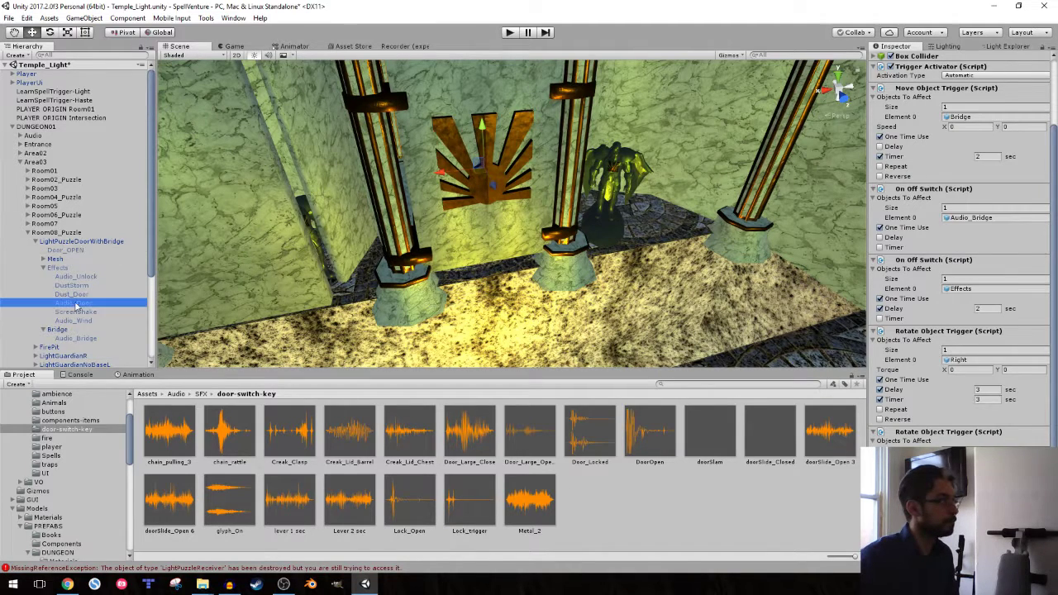
click(899, 65)
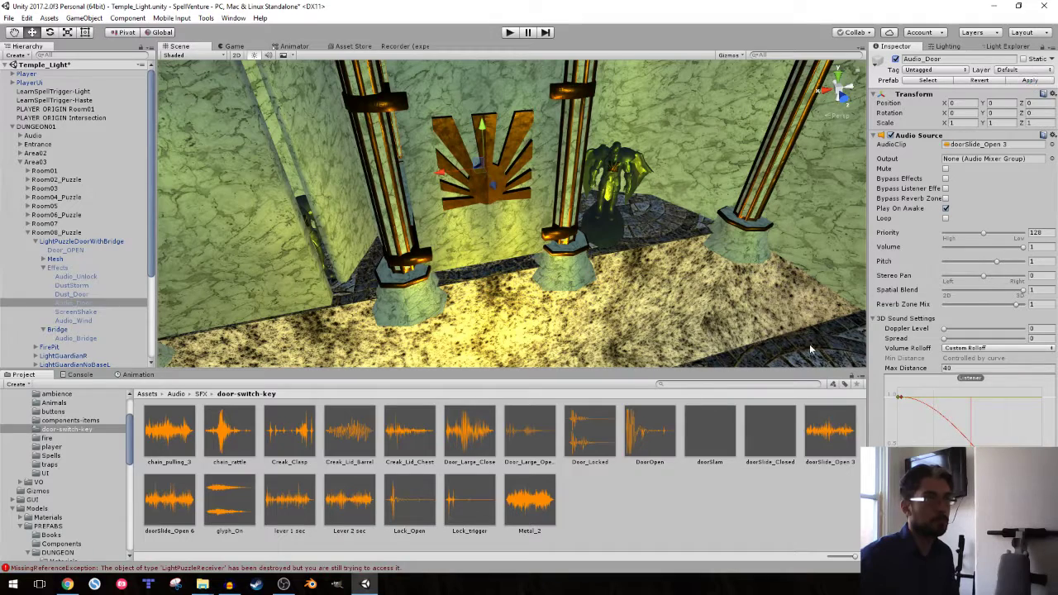
click(58, 268)
click(58, 250)
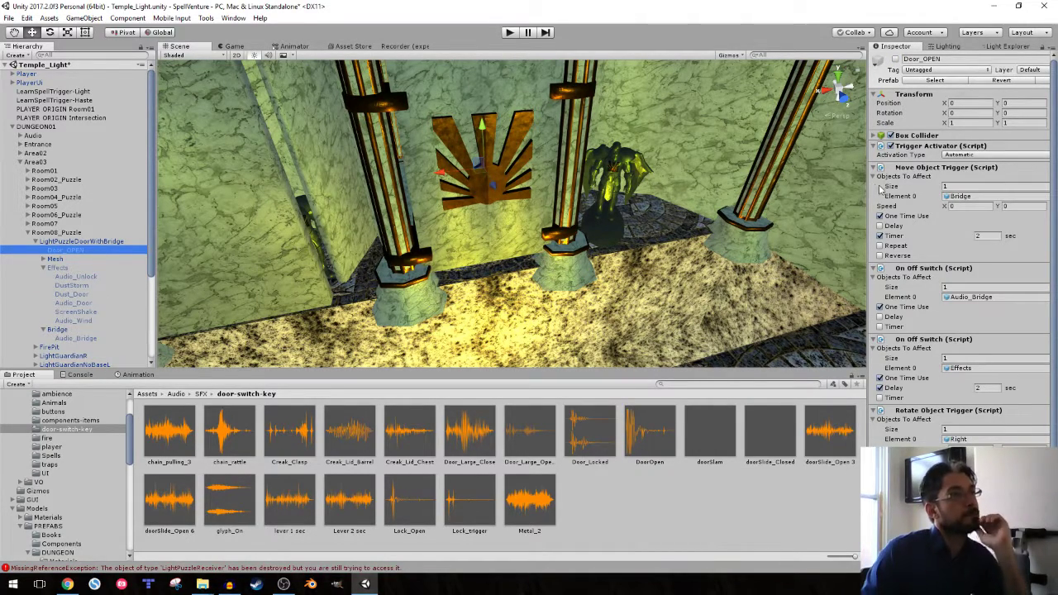
- Inspect the light puzzle door's solve settings, the Effects group and the Audio_Unlock sound
click(56, 240)
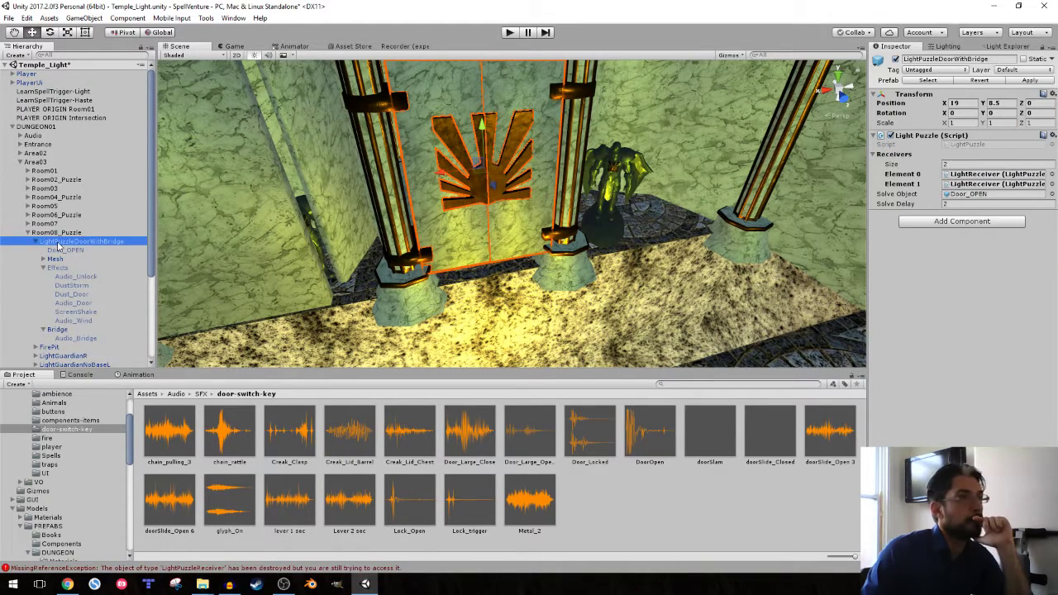
click(65, 252)
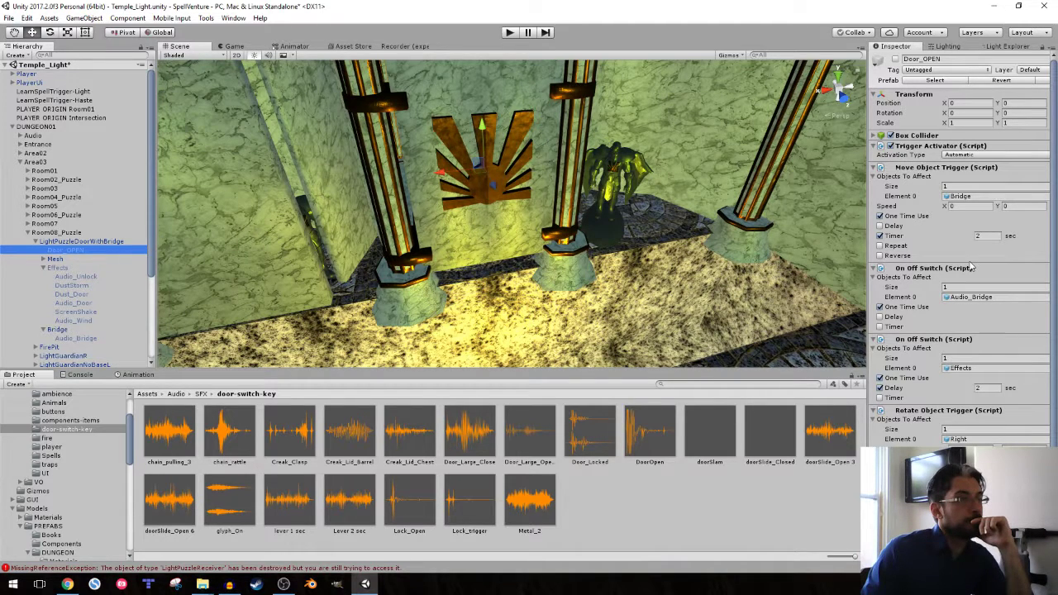
scroll(976, 288, down, 3)
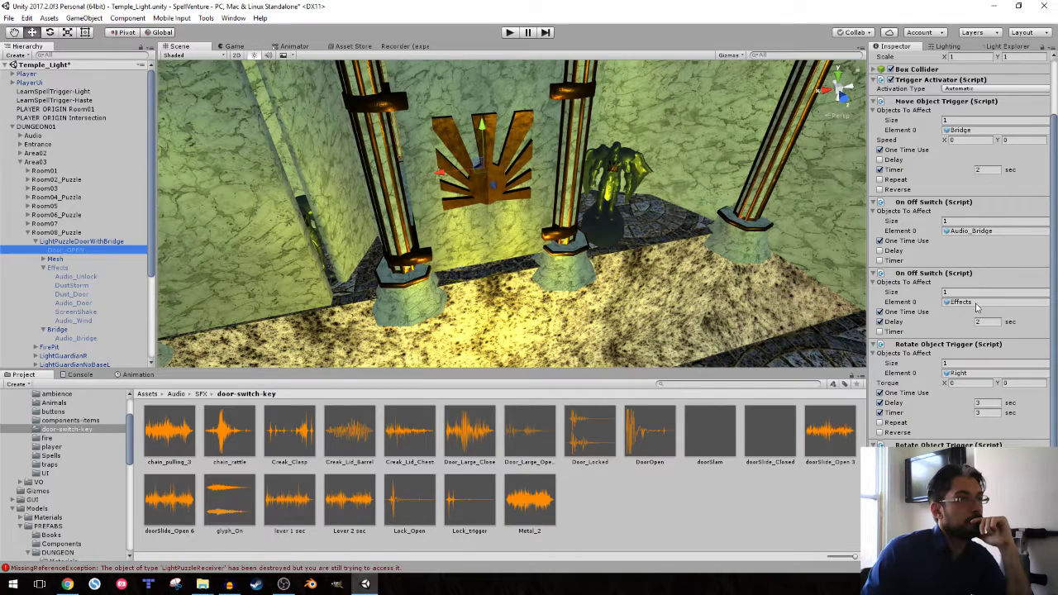
click(976, 302)
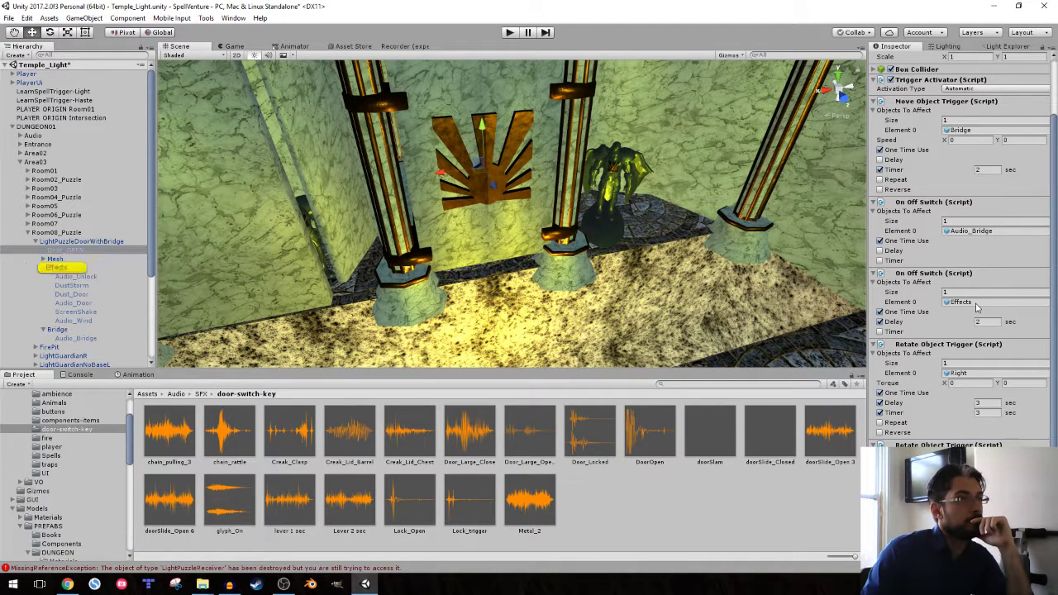
click(77, 277)
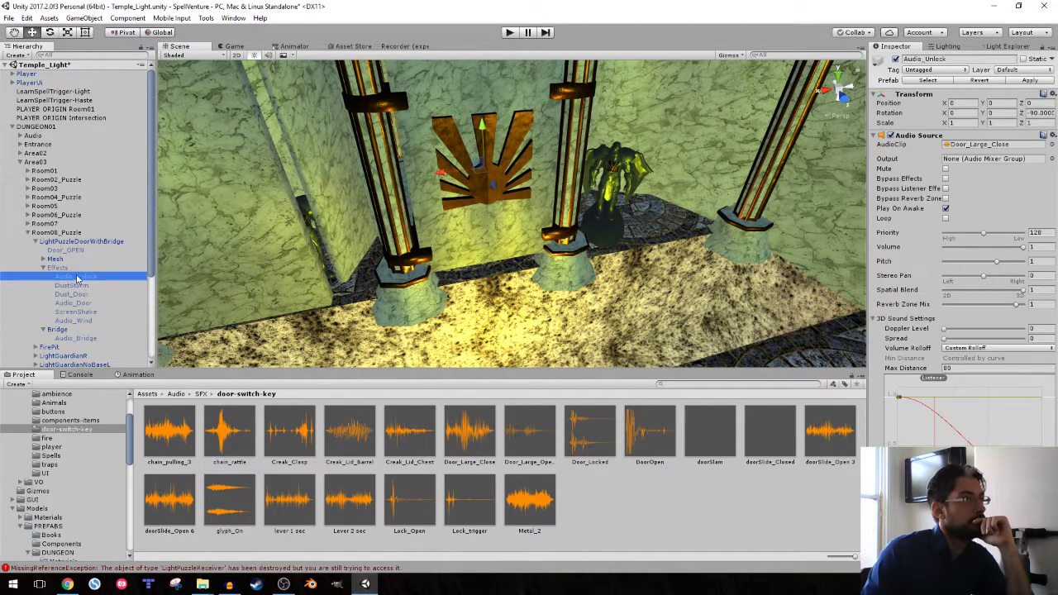
click(70, 268)
click(73, 277)
- Move Audio_Unlock under Door_OPEN, breaking the prefab instance, and reselect Door_OPEN
drag(64, 281, 62, 250)
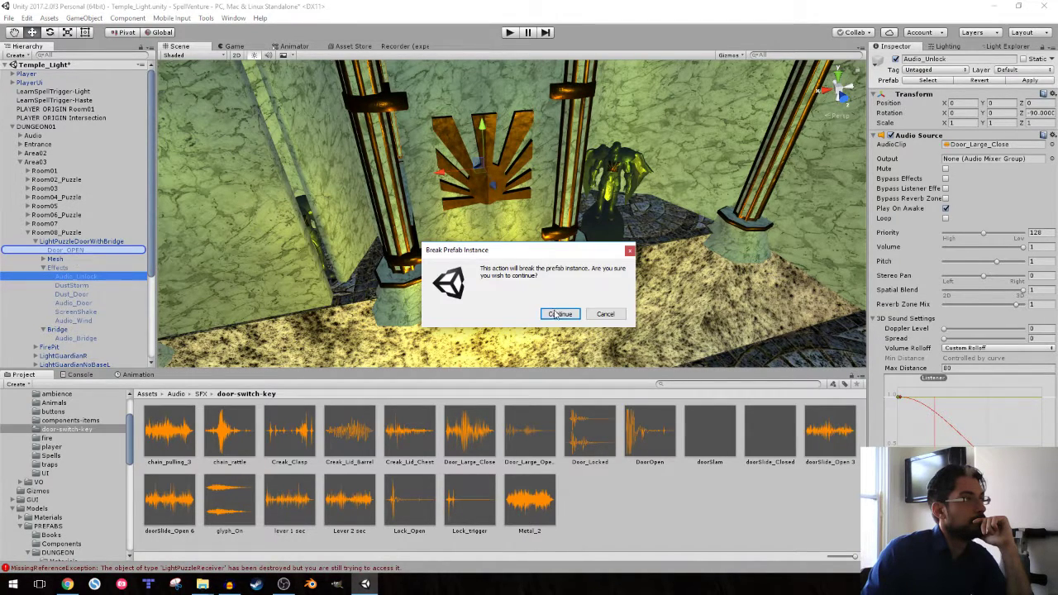
click(558, 314)
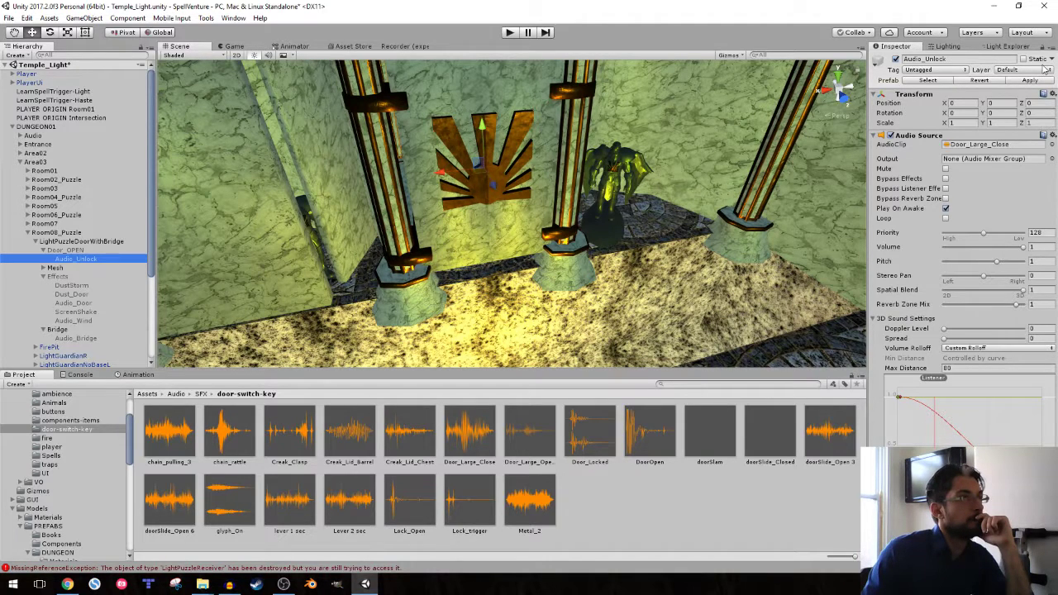
click(894, 62)
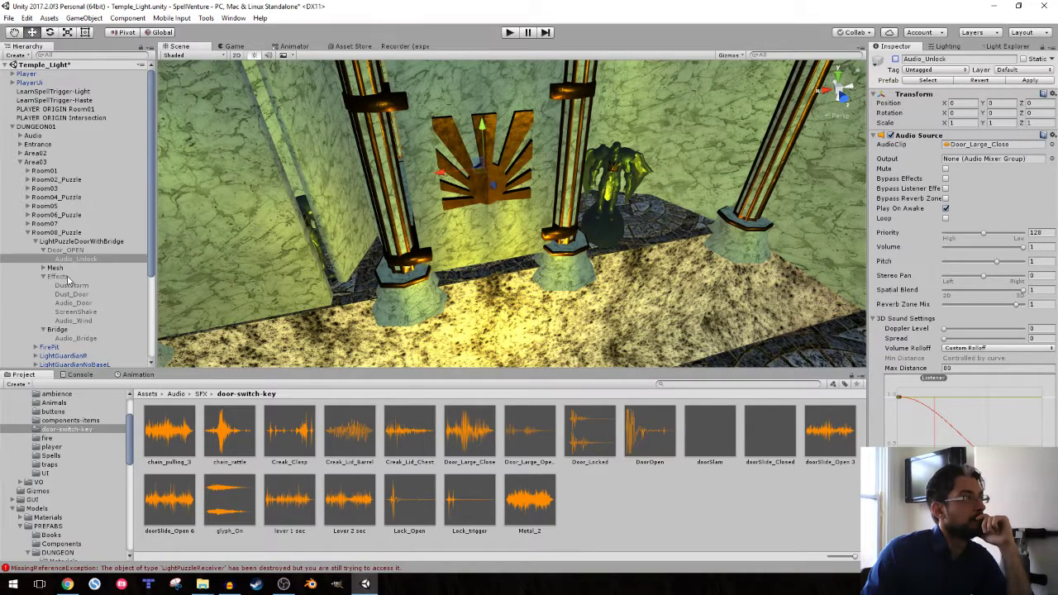
click(95, 241)
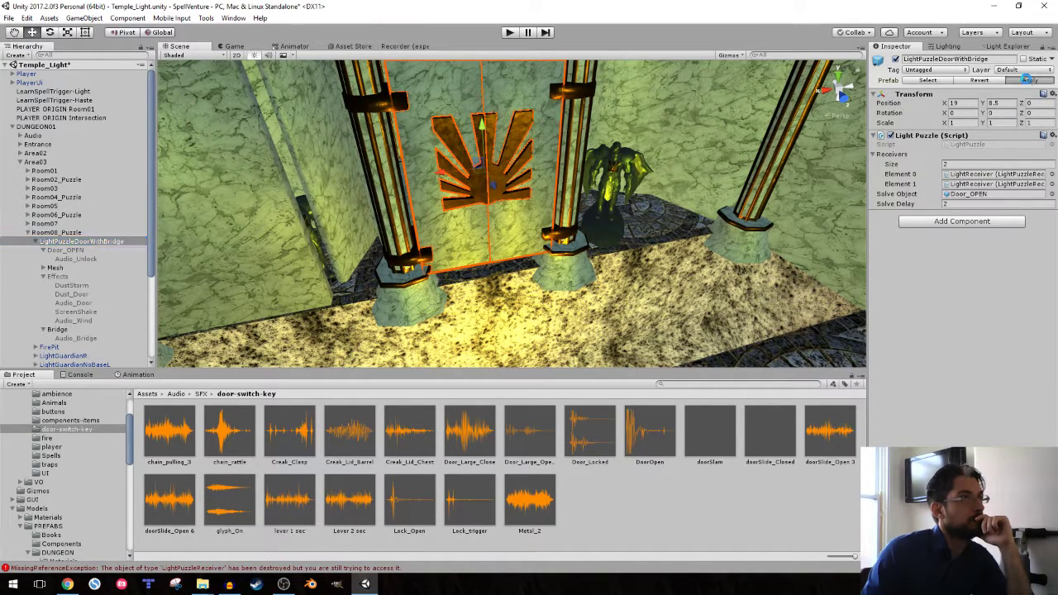
click(53, 250)
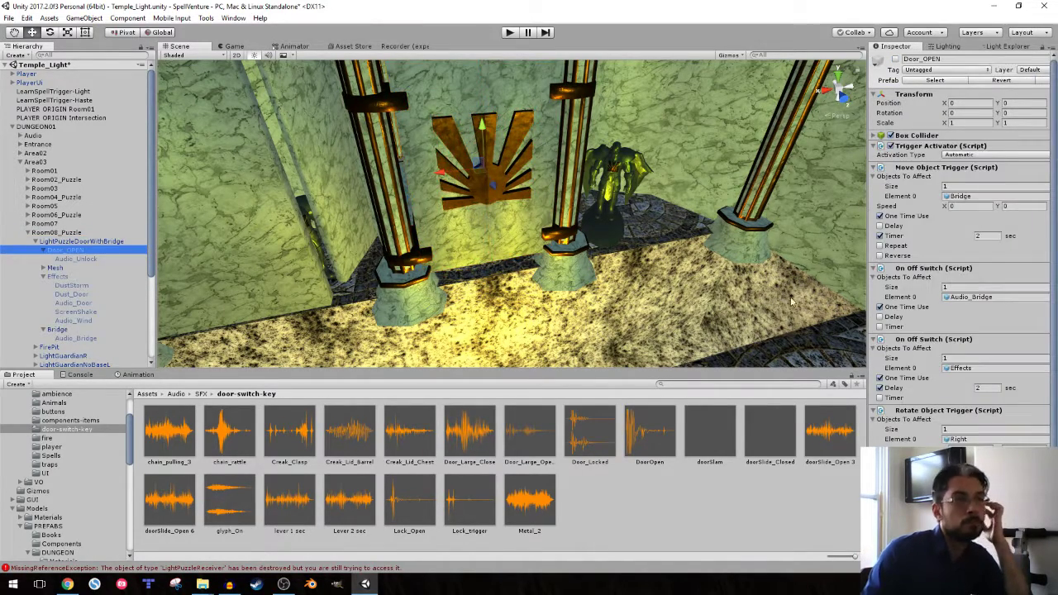
- Set the Effects On Off Switch delay on Door_OPEN to 3 seconds
scroll(982, 400, down, 3)
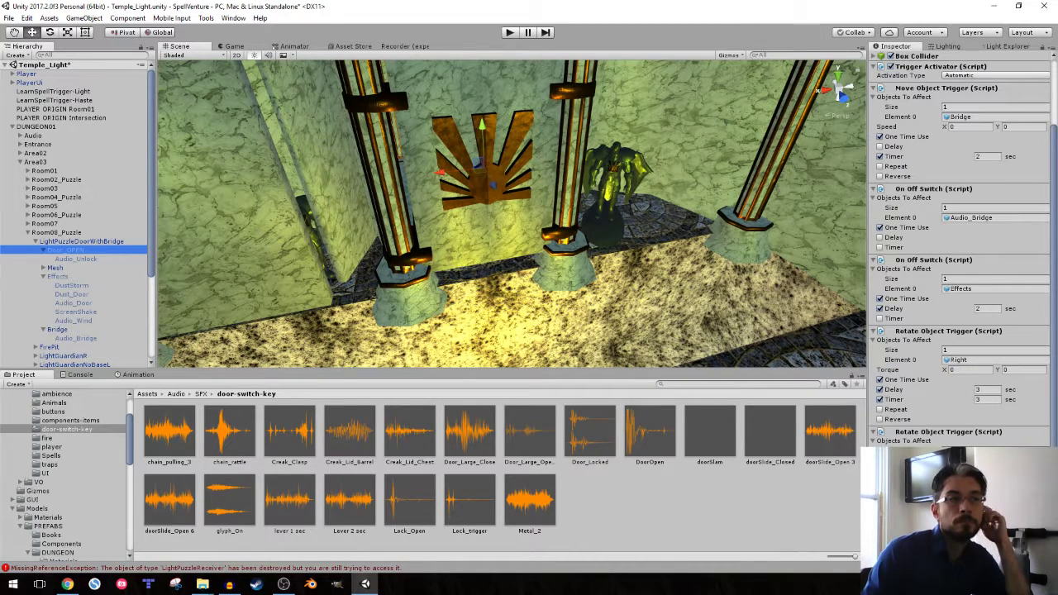
key(ctrl+shift+a)
text(on)
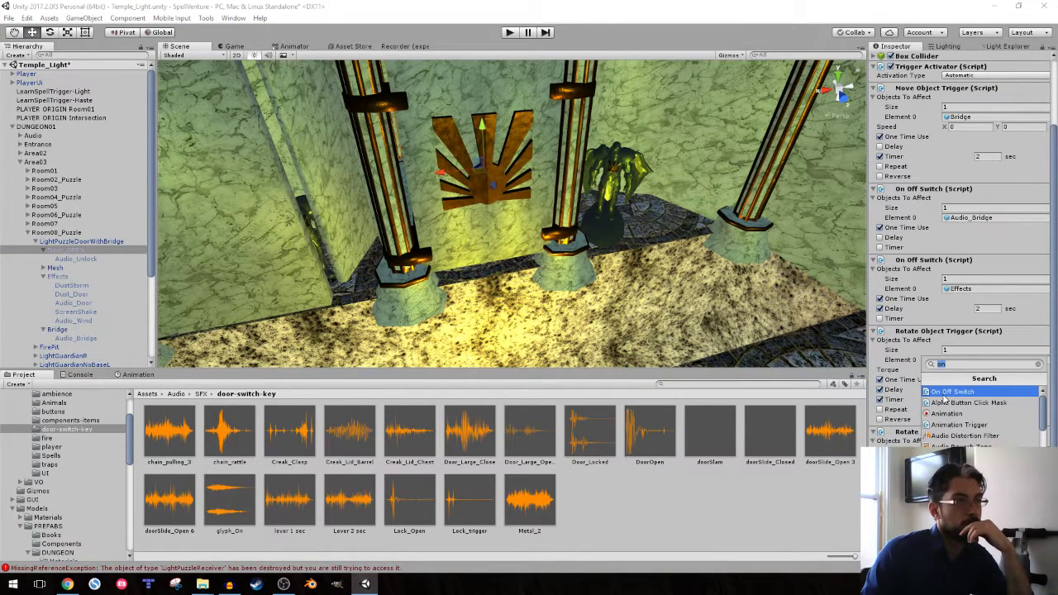
click(988, 310)
click(988, 310)
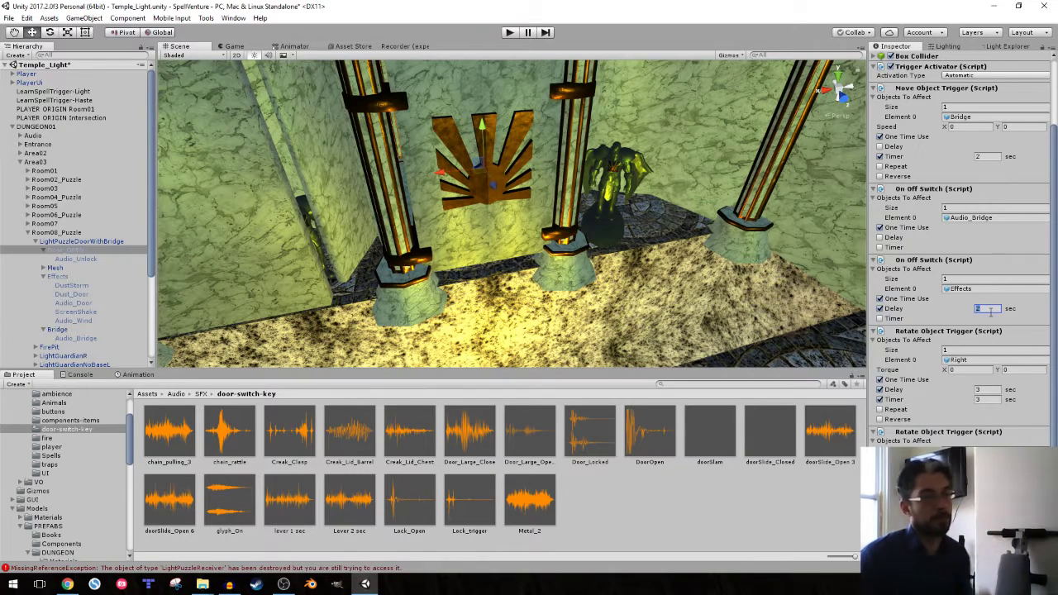
text(3)
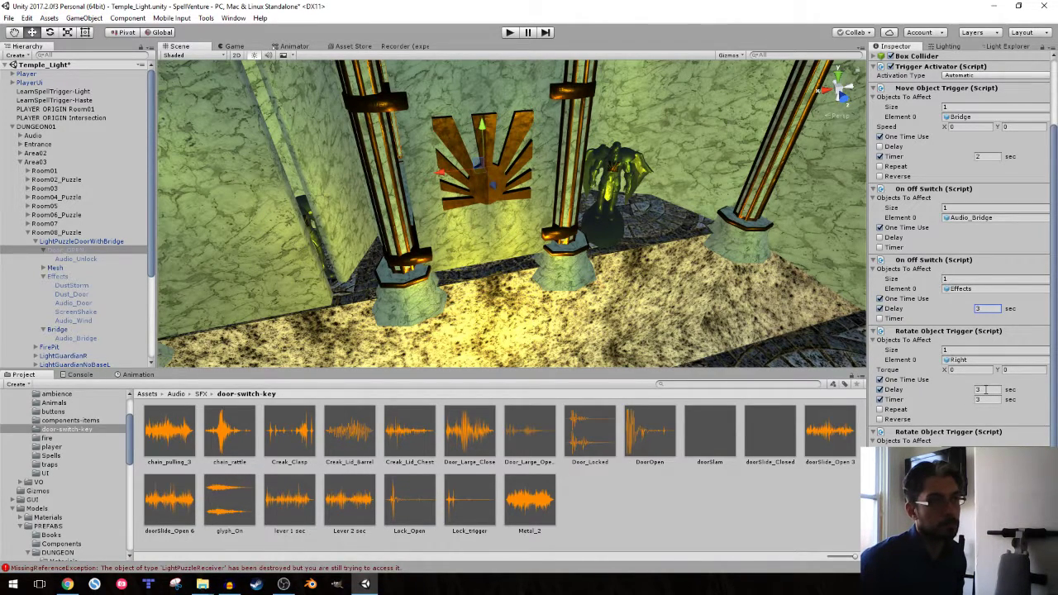
scroll(979, 395, up, 3)
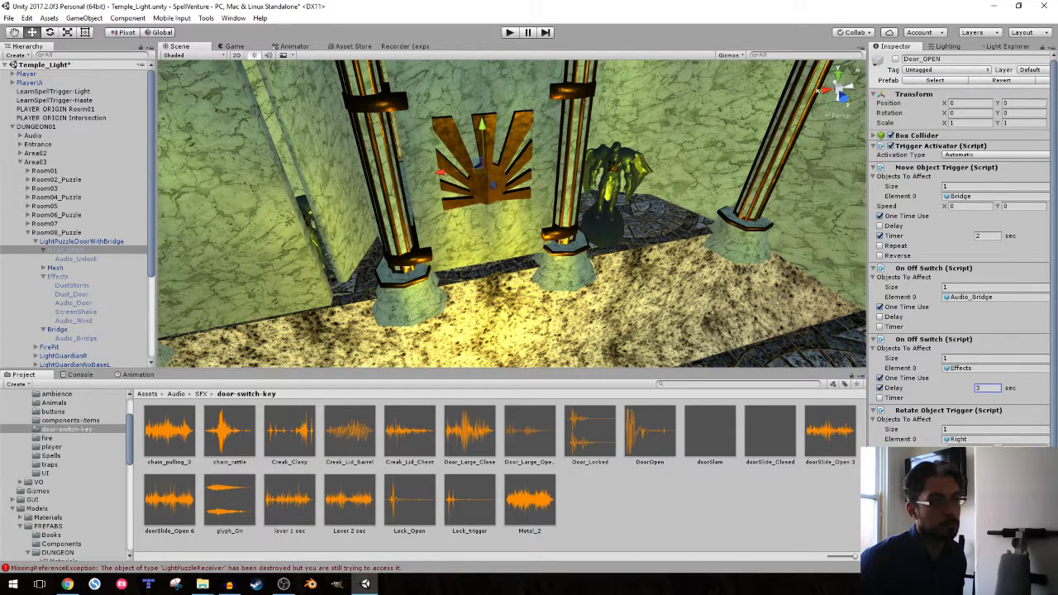
scroll(958, 247, down, 3)
right_click(950, 432)
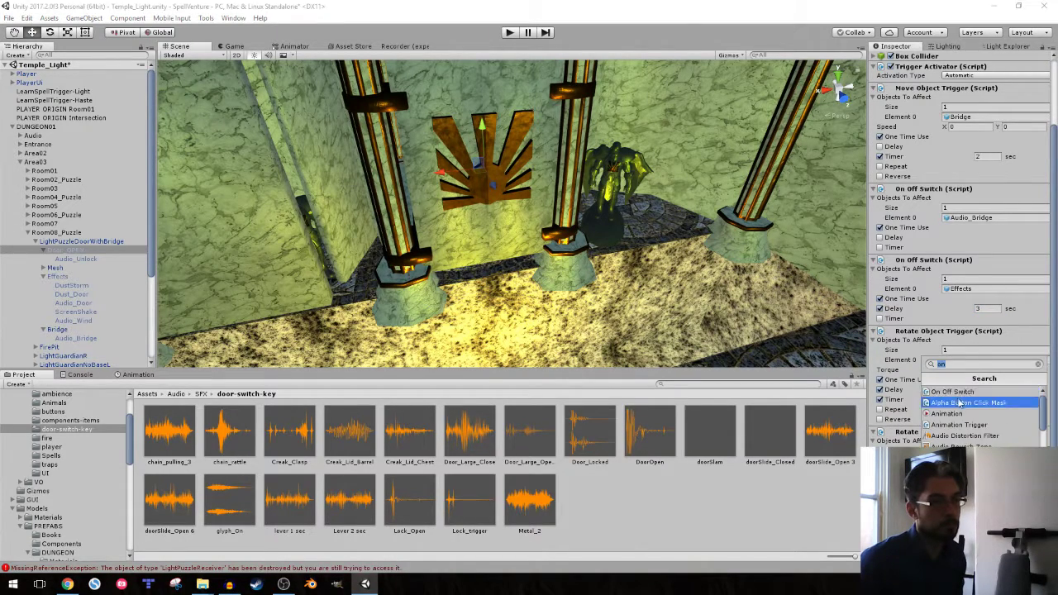
key(Escape)
- Cancel the prefab-breaking reorder and apply LightPuzzleDoorWithBridge's changes to its prefab
scroll(954, 427, down, 2)
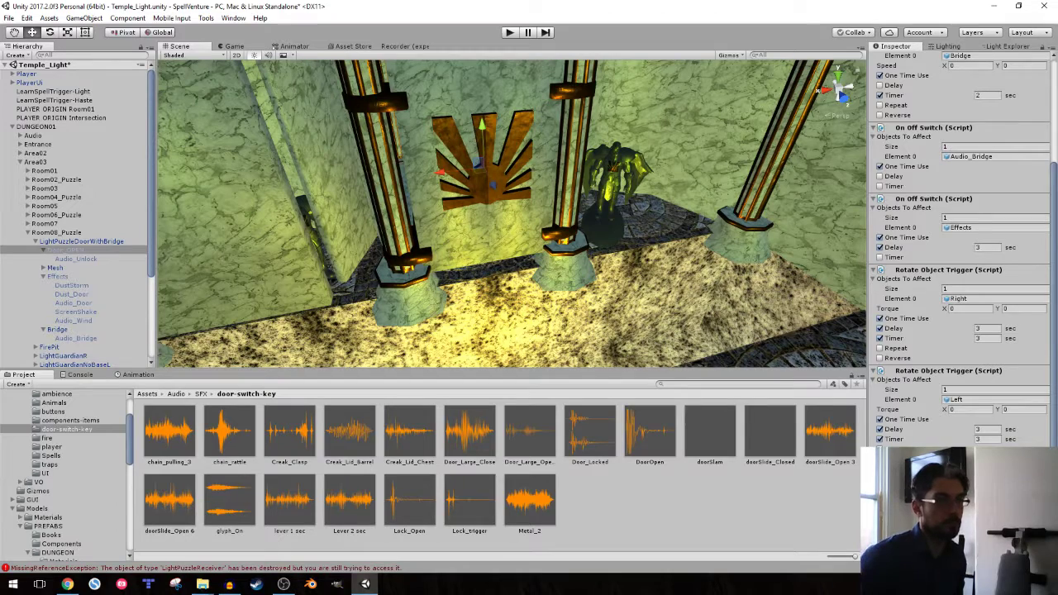
scroll(963, 248, up, 2)
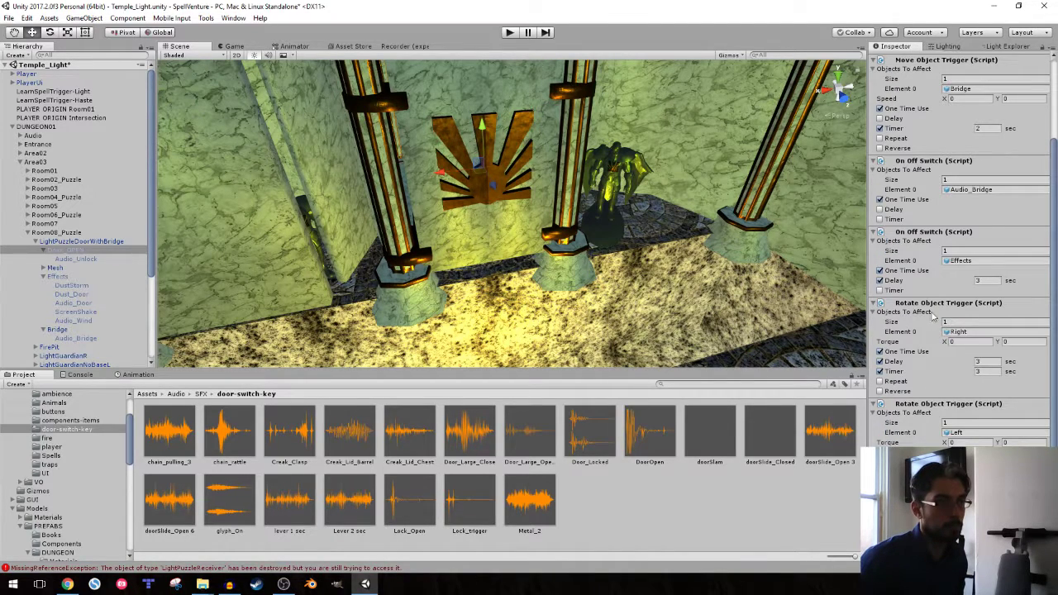
drag(933, 314, 932, 234)
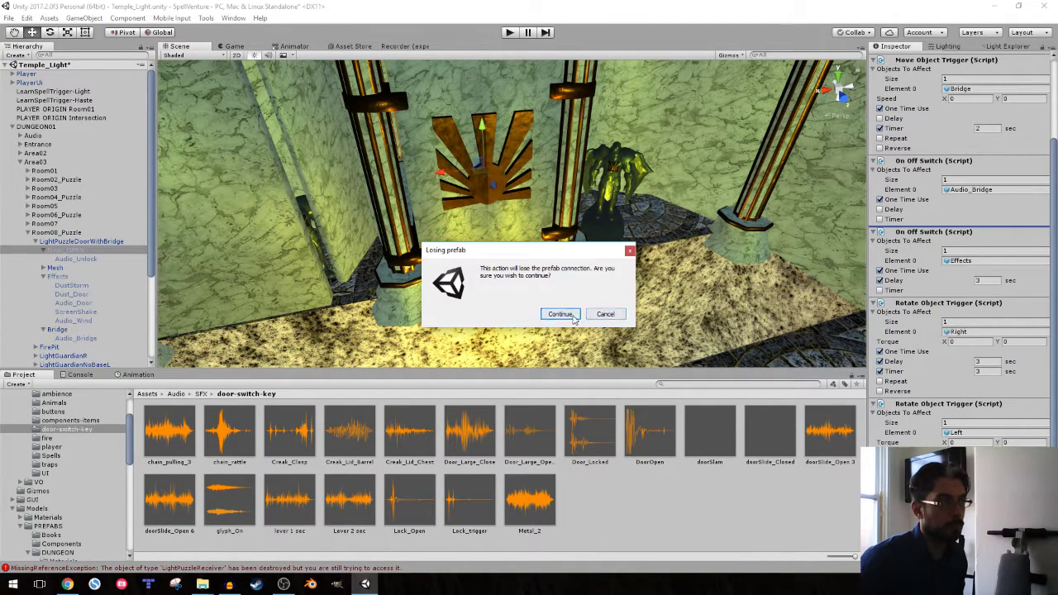
click(605, 314)
click(89, 241)
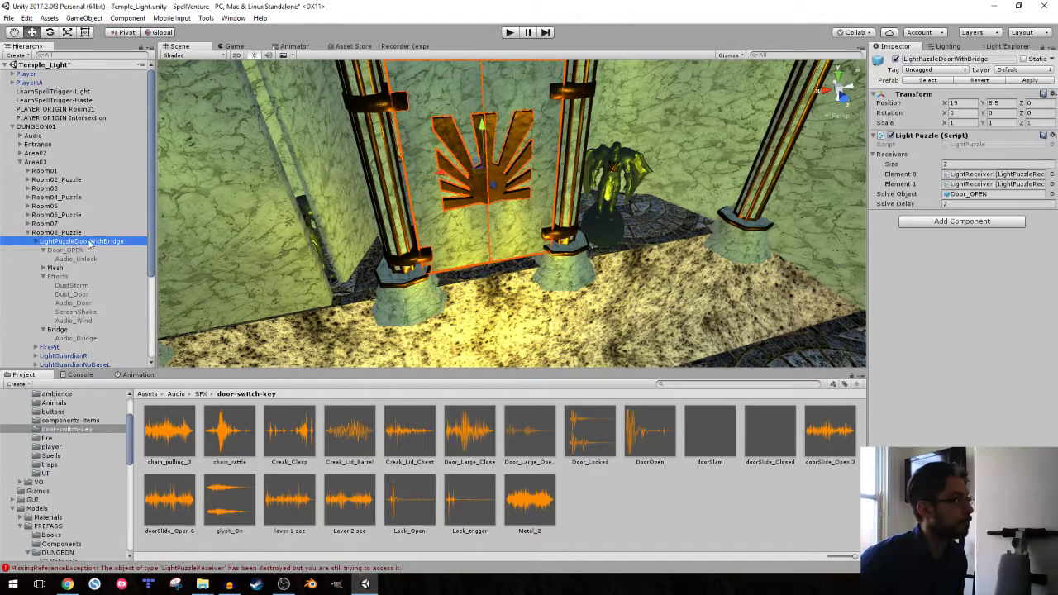
click(1029, 81)
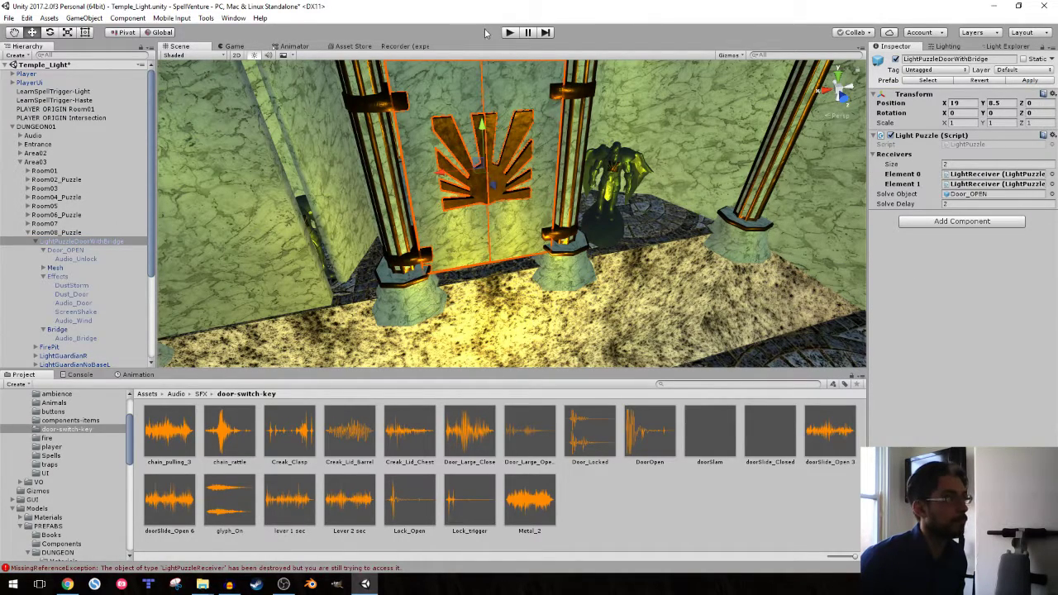
- Start a play test, grab the ledge mana potion and approach the golden emblem door until it opens
click(509, 32)
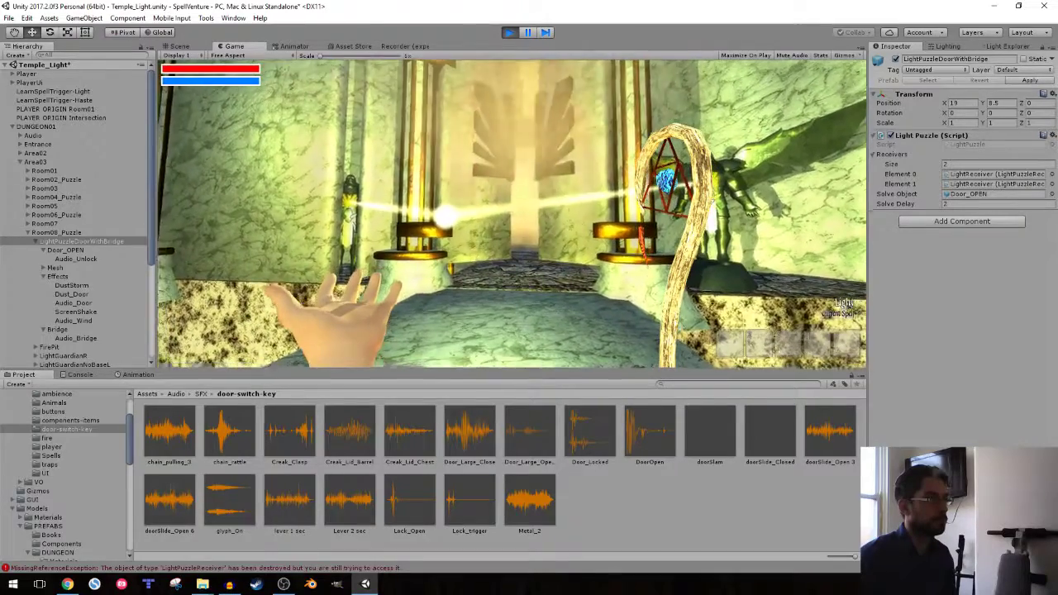
key(w)
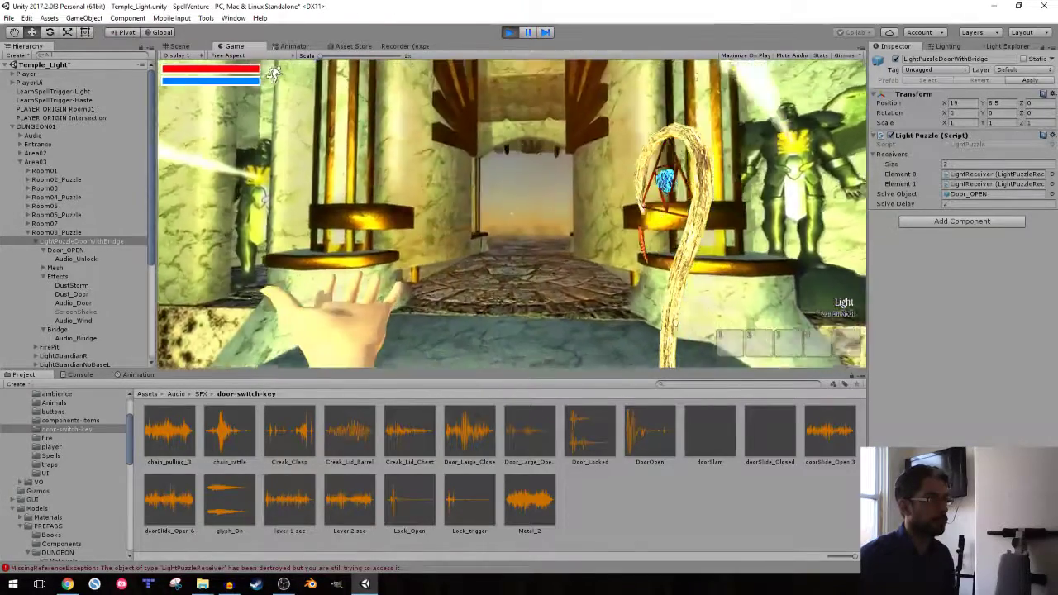
key(w)
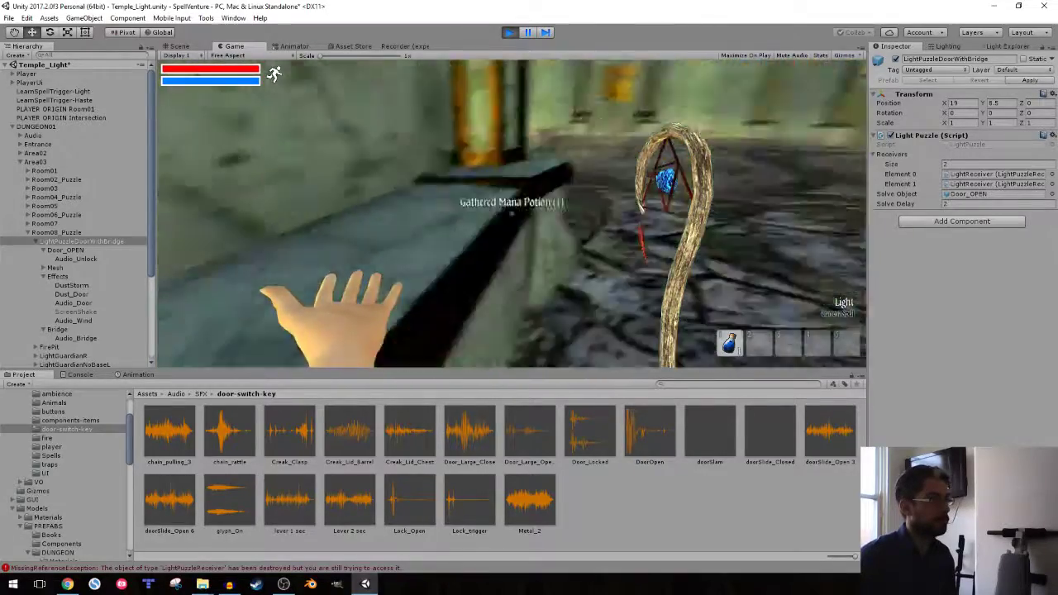
key(e)
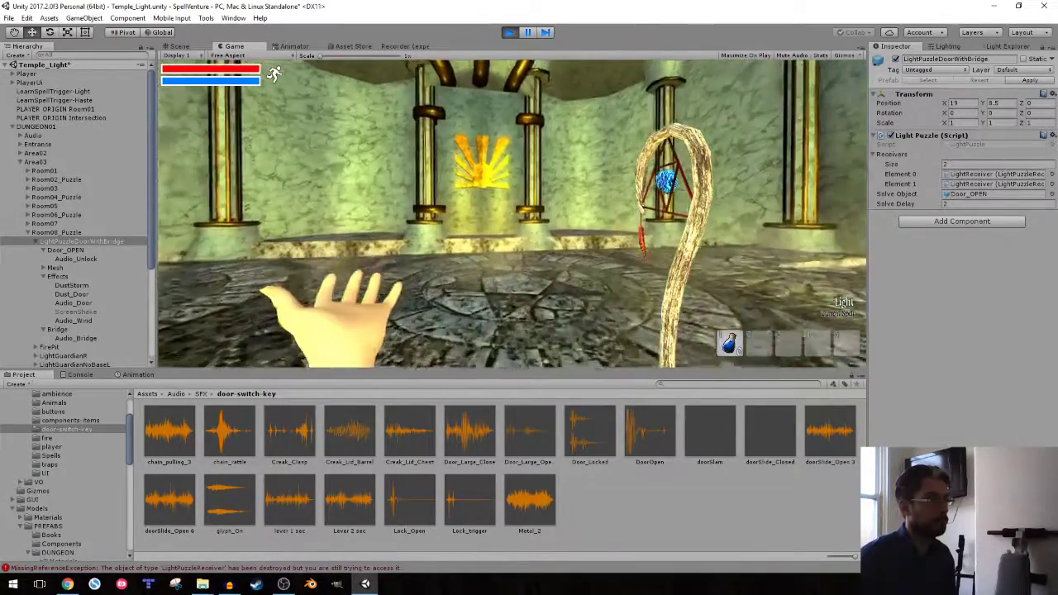
key(w)
key(w)
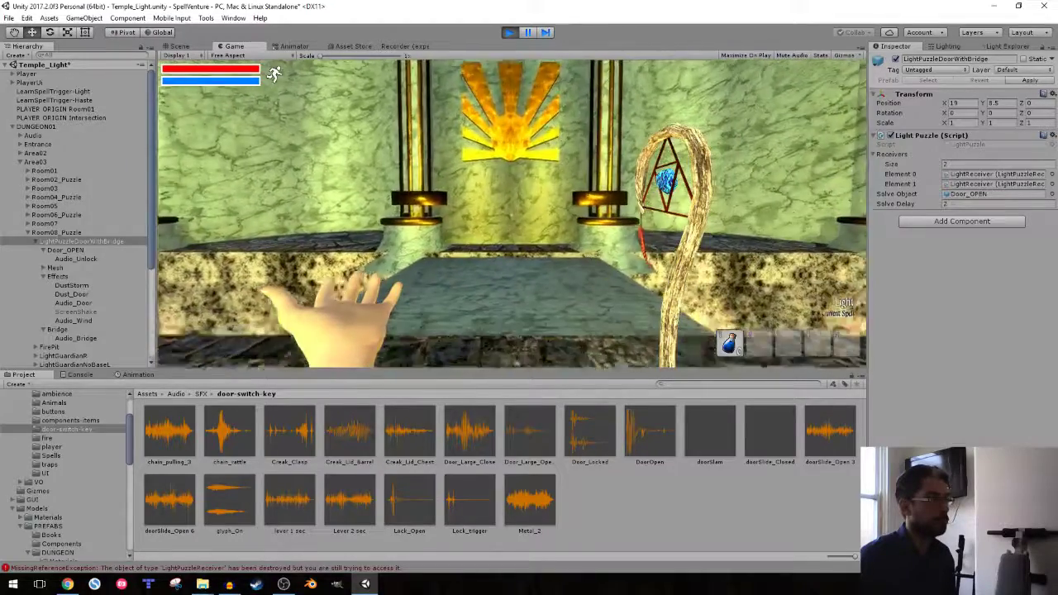
key(w)
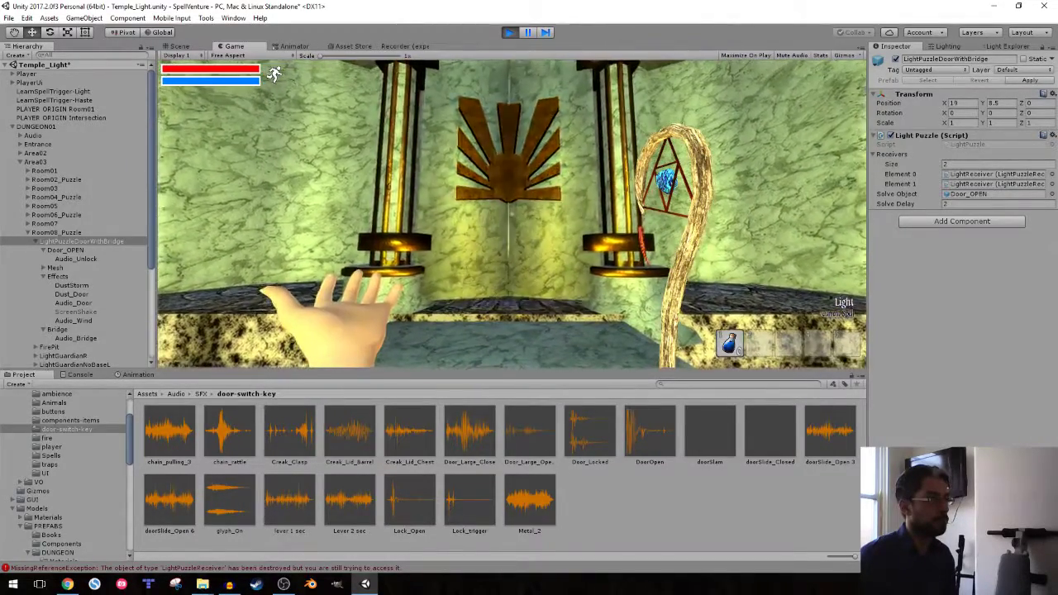
key(w)
key(w)
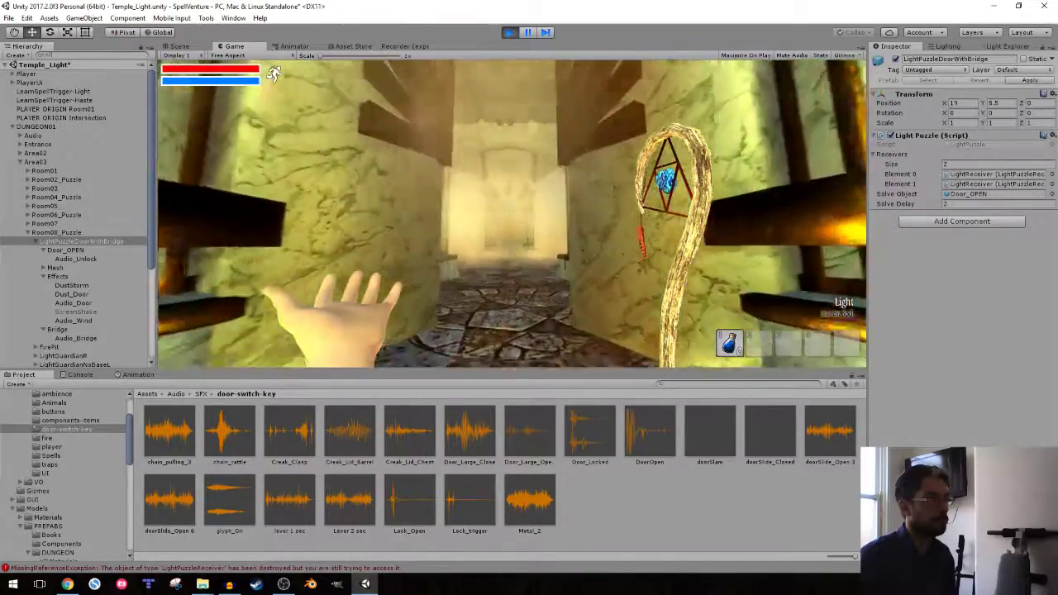
key(w)
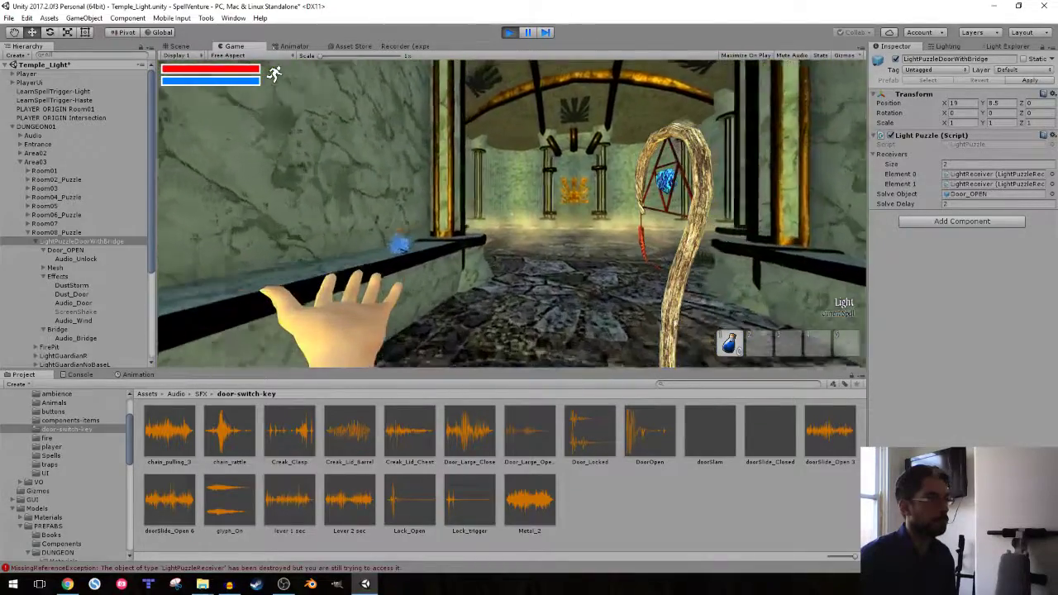
key(e)
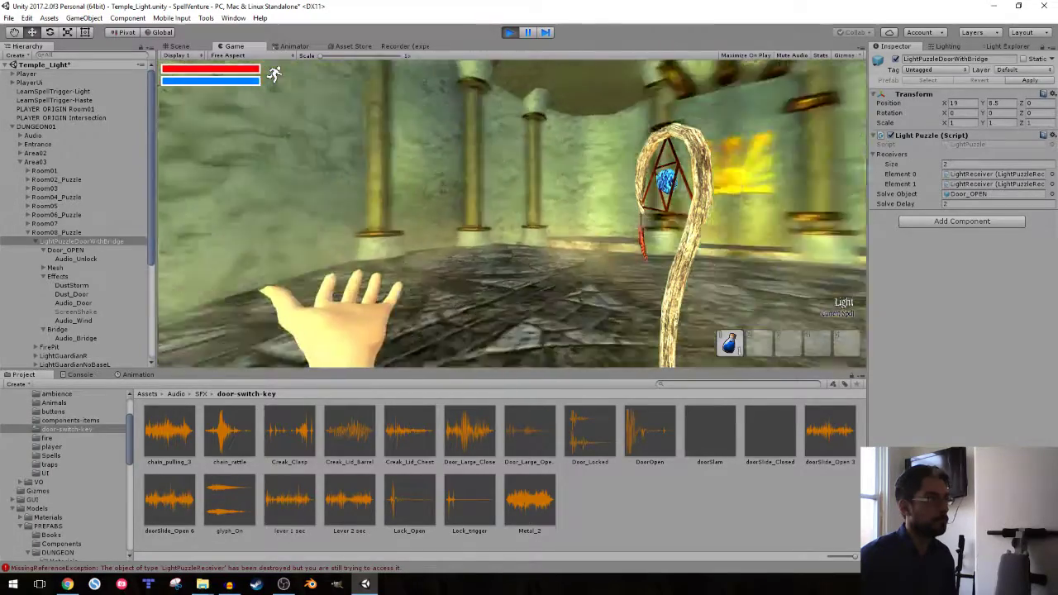
- Walk back through the pillared doorway into the light-beam statue room
key(w)
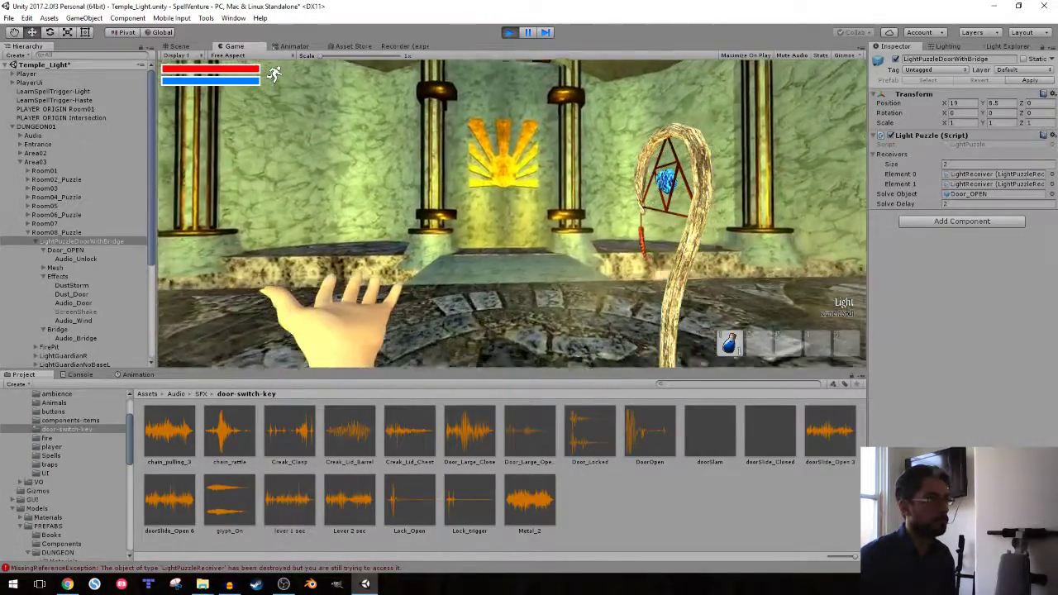
key(w)
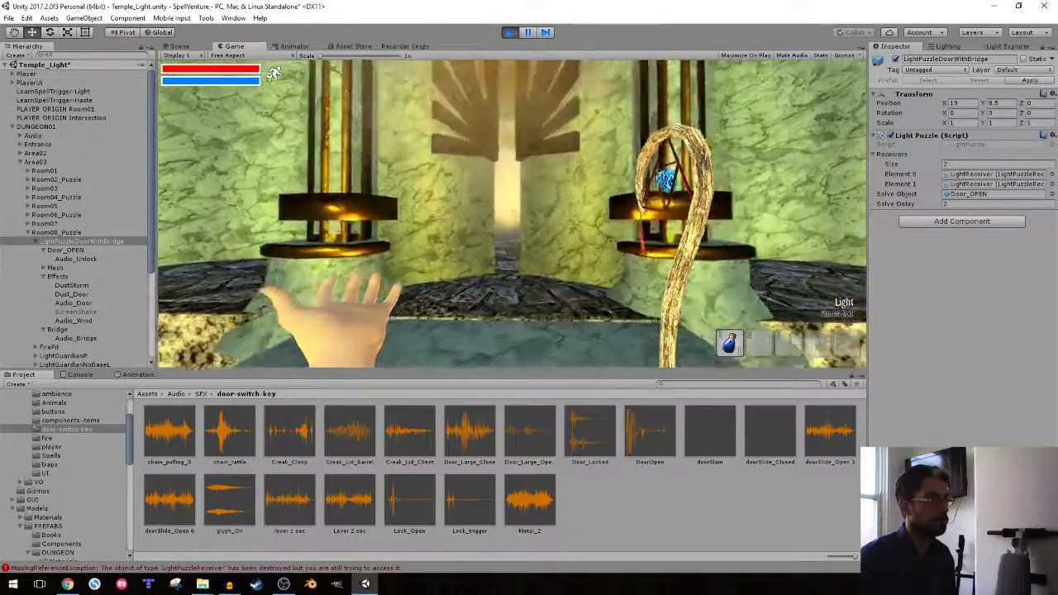
key(w)
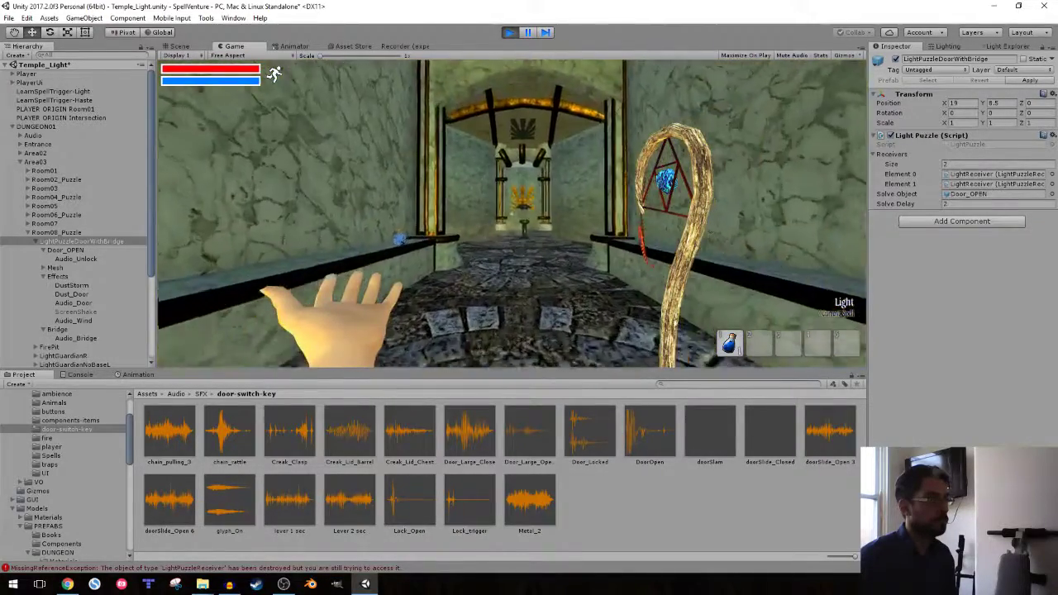
key(w)
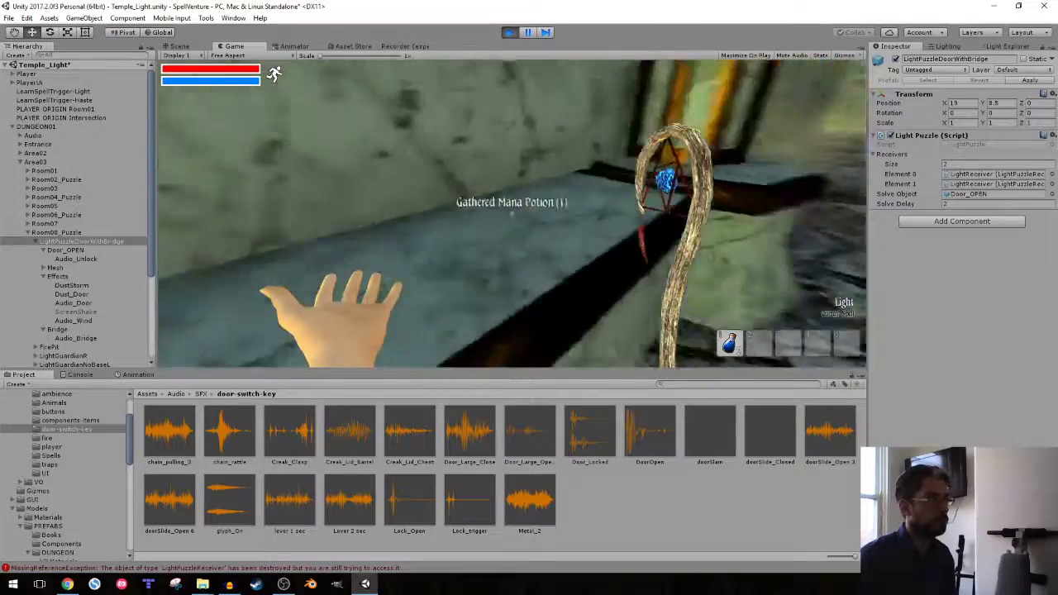
key(w)
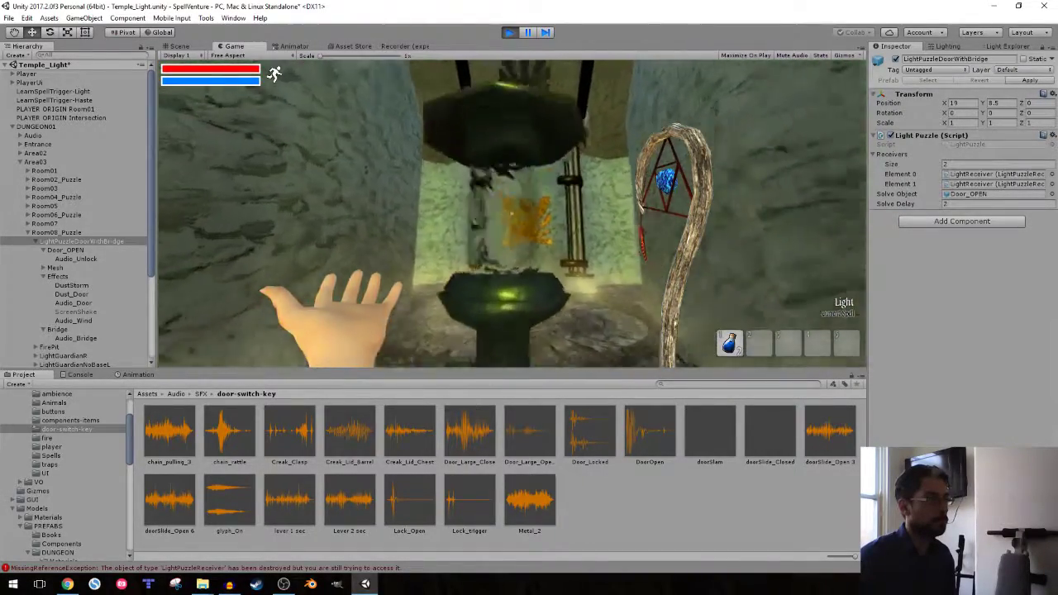
key(w)
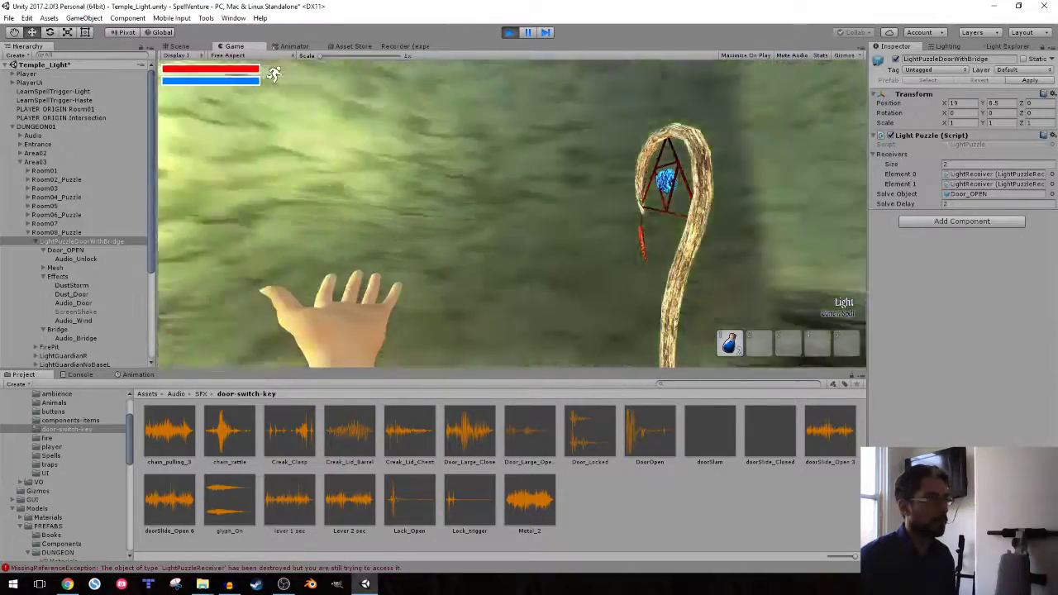
key(w)
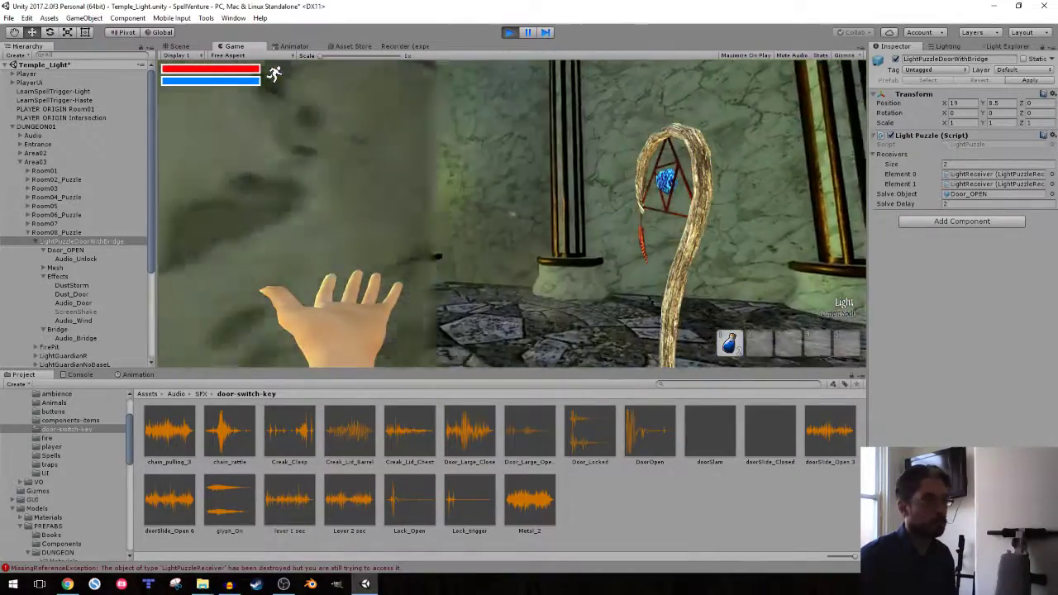
key(w)
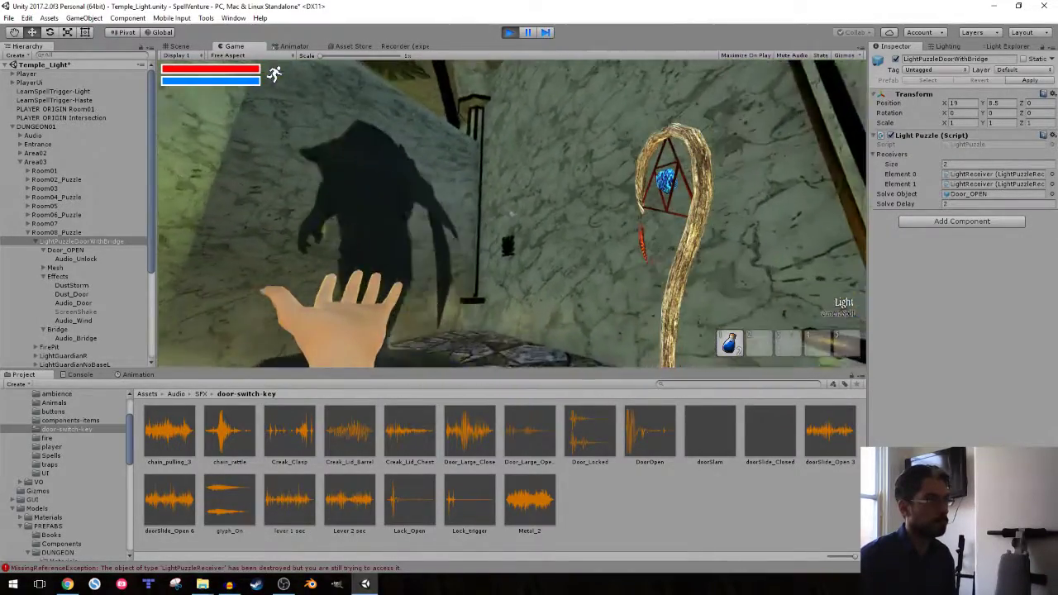
key(w)
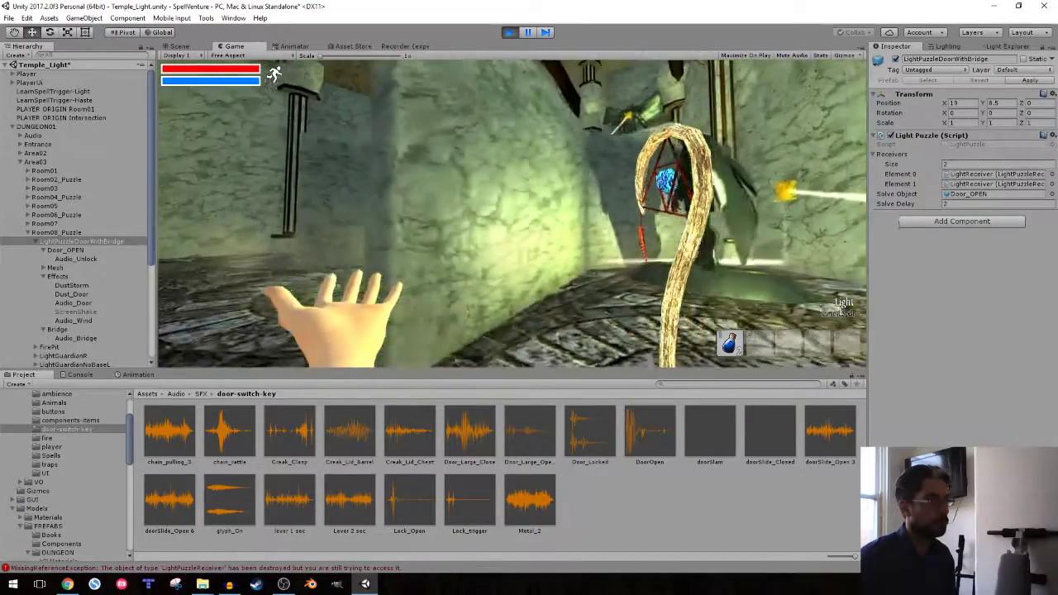
key(a)
key(a)
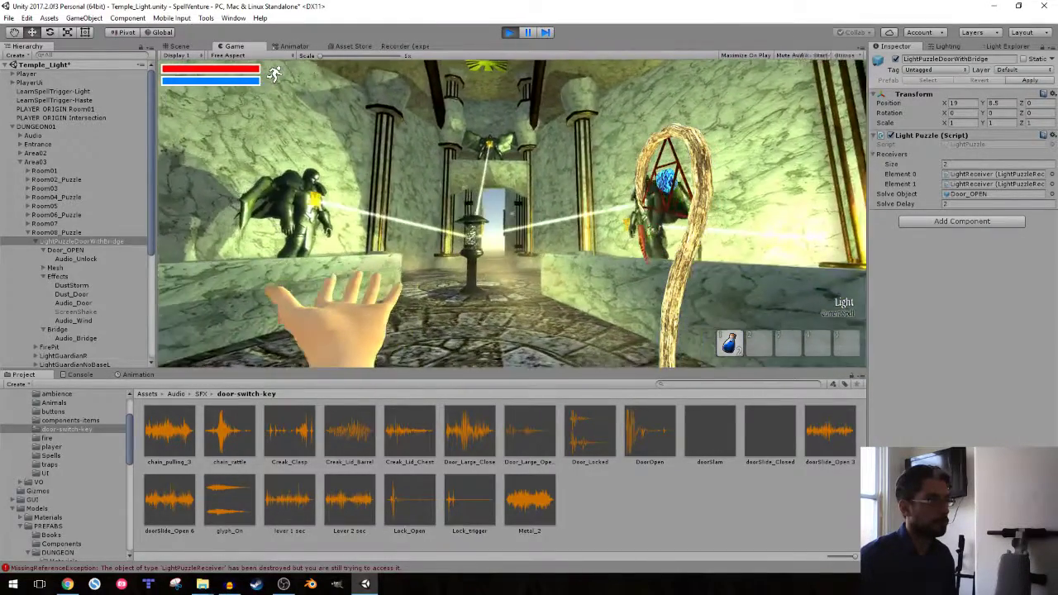
key(w)
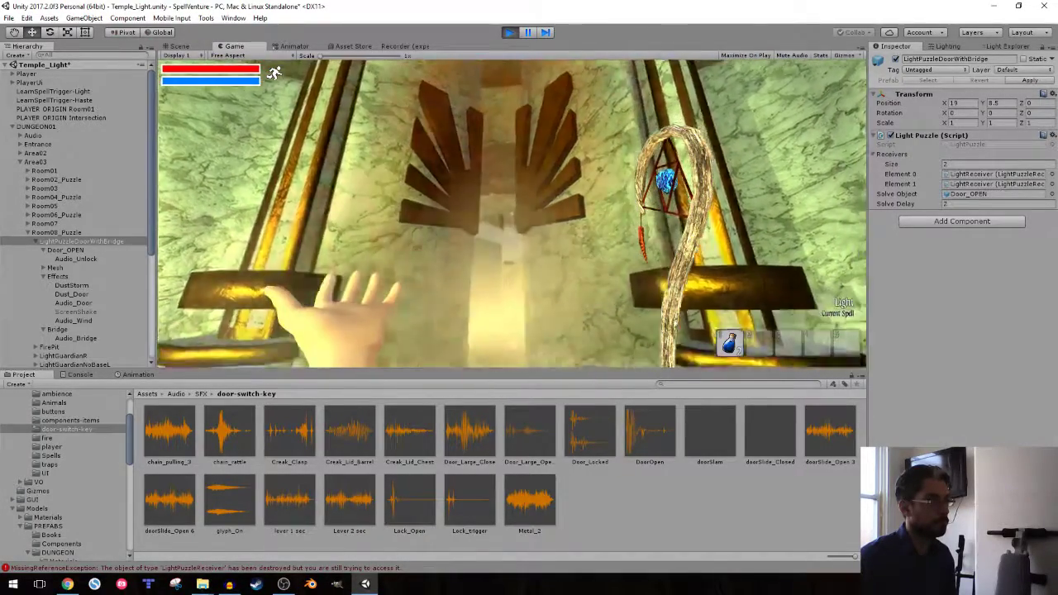
- Walk down the corridor to the golden-emblem doorway and cast light to dissolve the shadow creature
key(w)
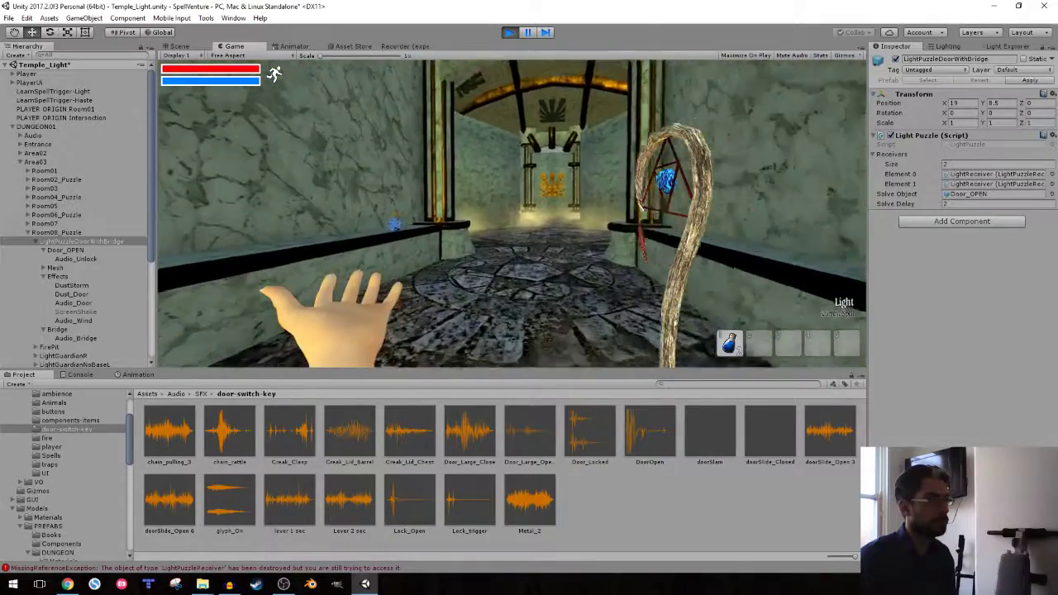
key(w)
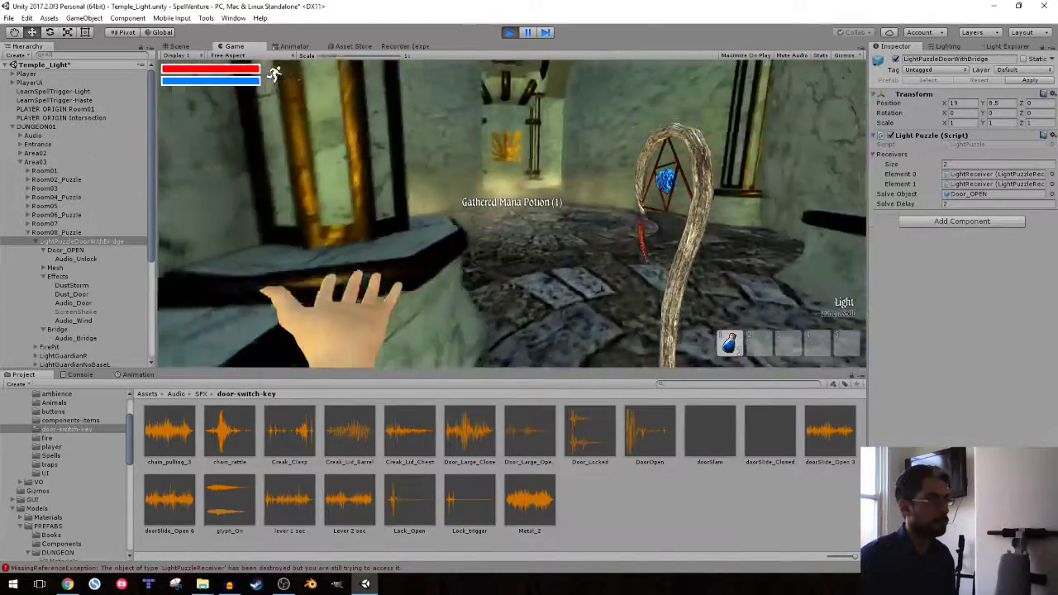
key(w)
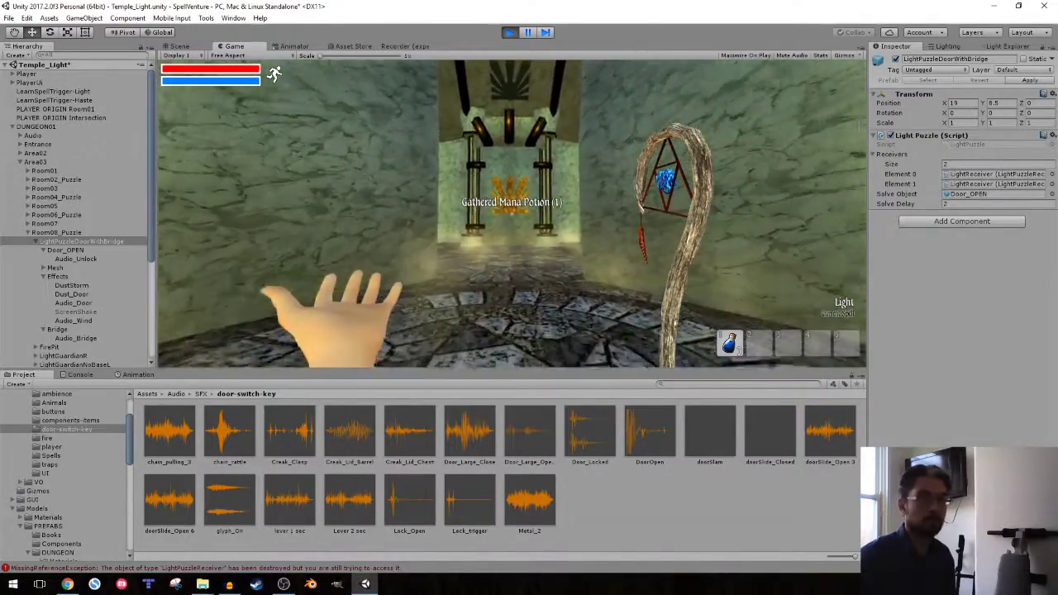
key(w)
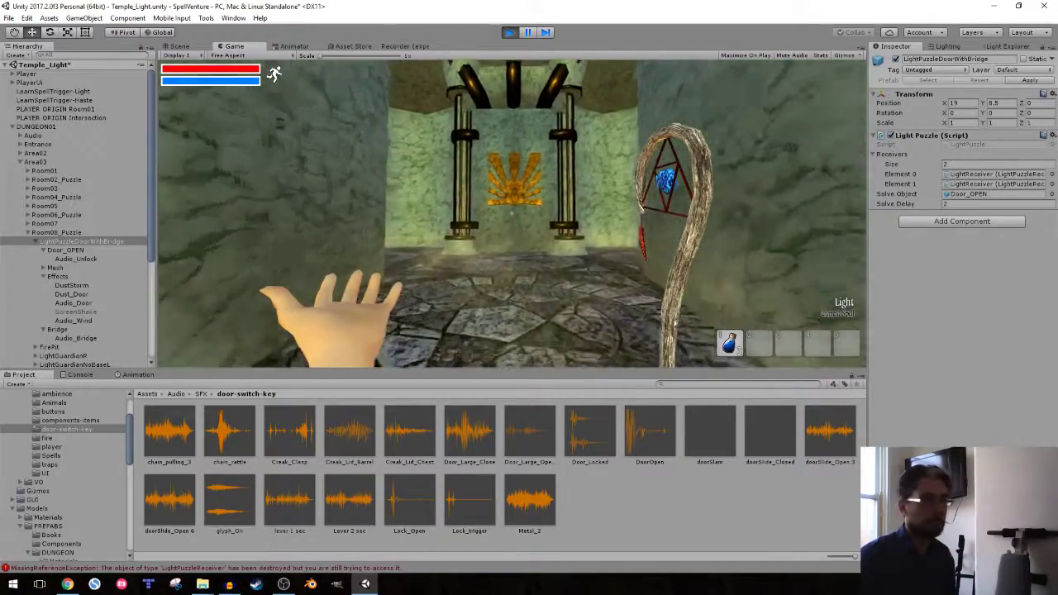
key(w)
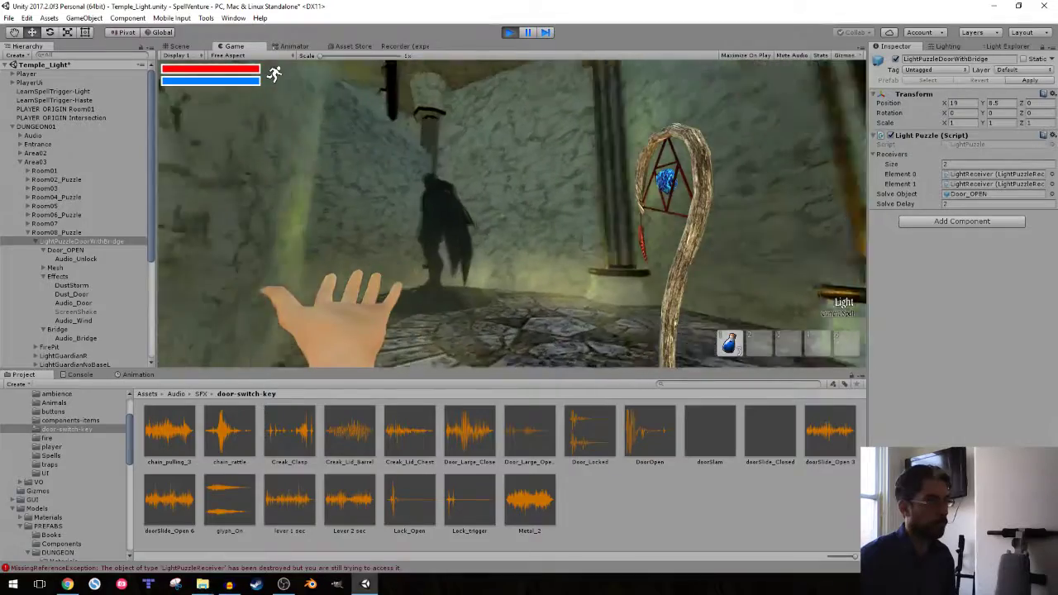
click(512, 213)
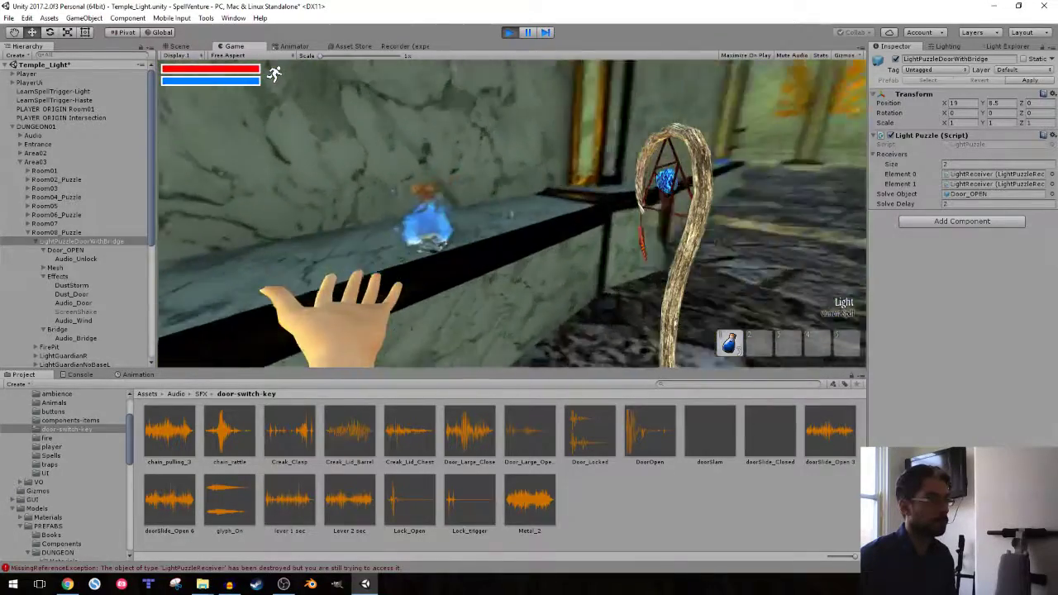
- Collect the mana potion, two rusty swords and two shields, then head for the gold-ringed pillars
key(e)
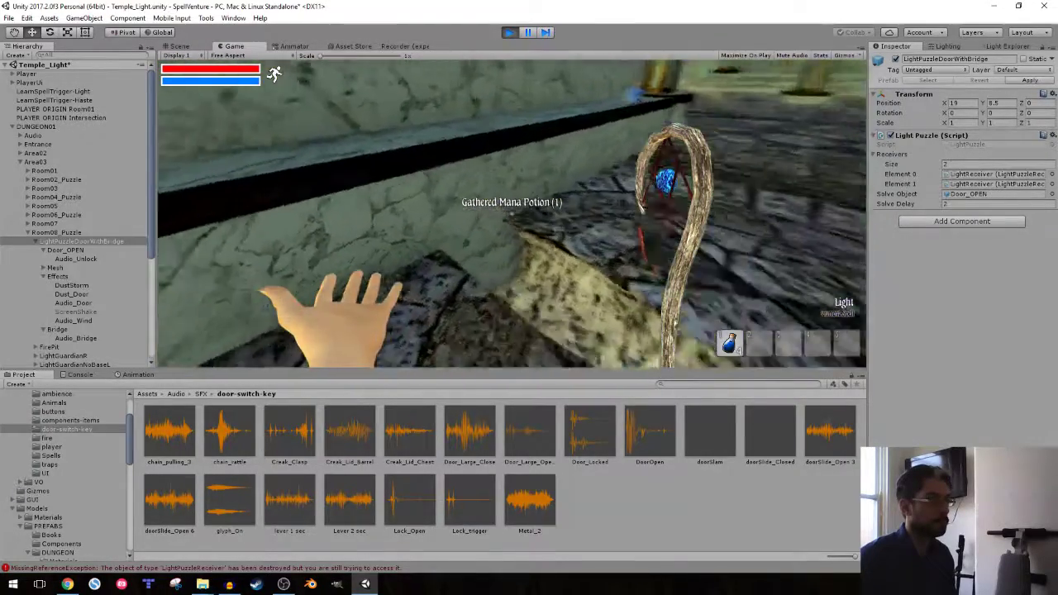
click(513, 211)
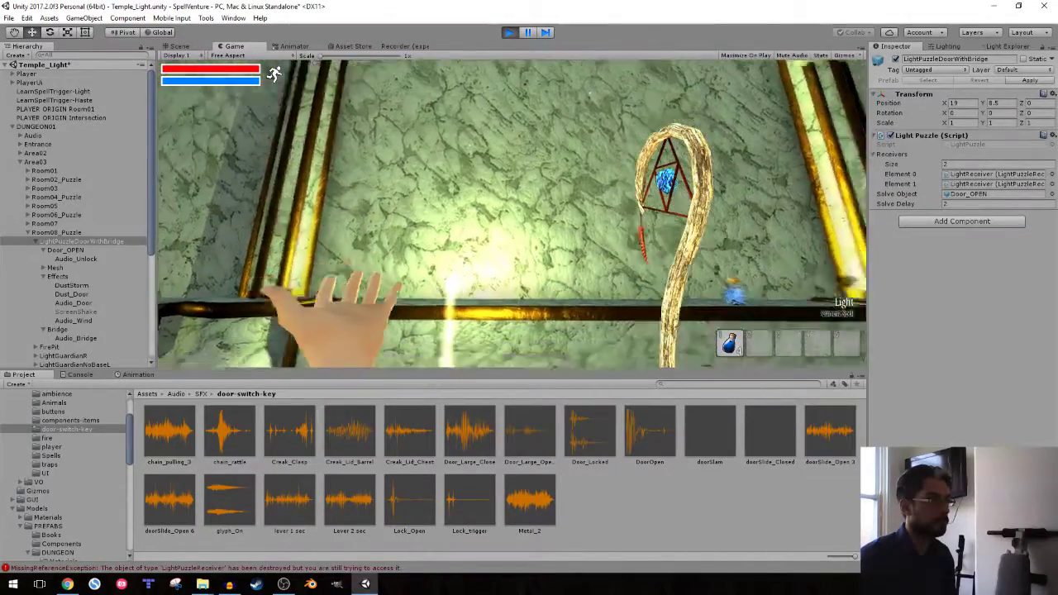
key(e)
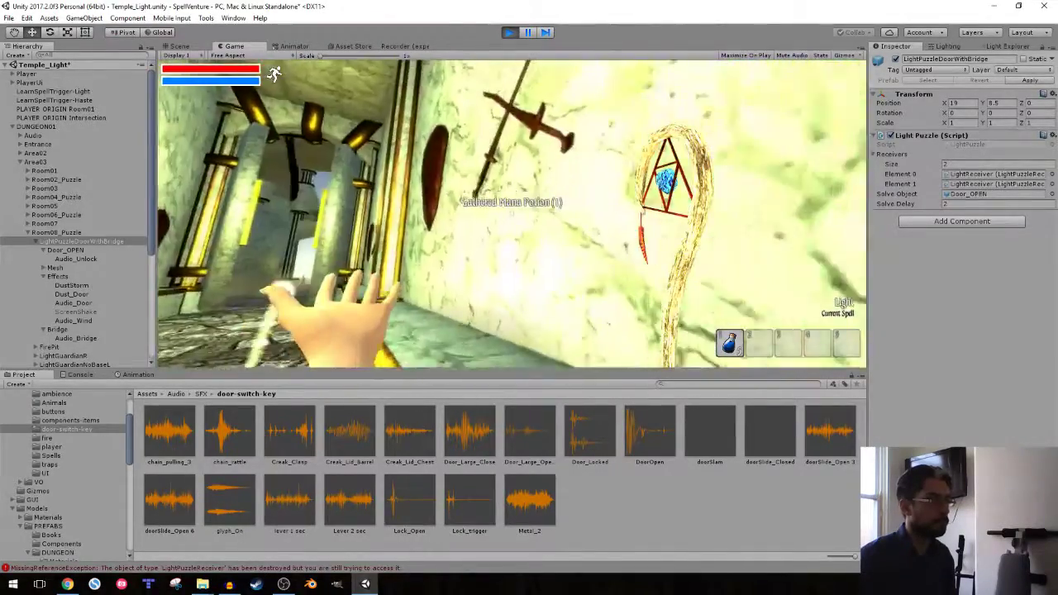
key(e)
key(e)
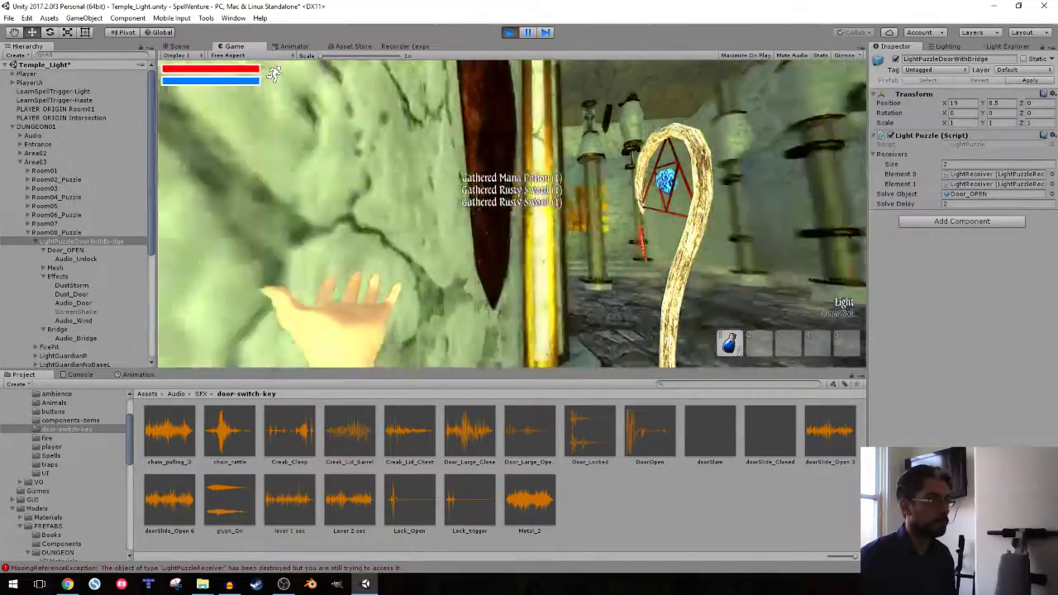
key(e)
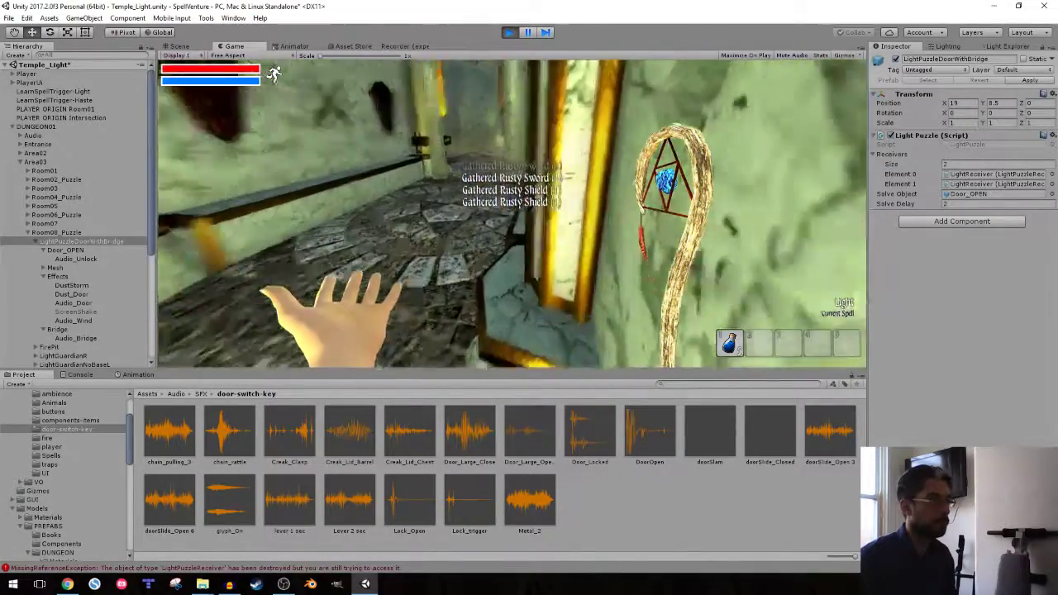
key(w)
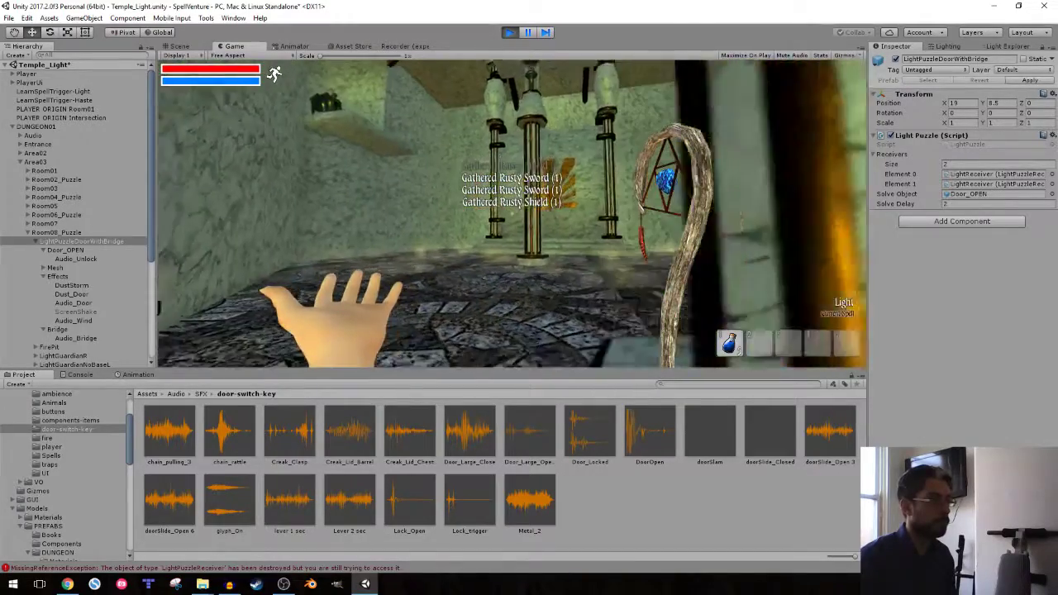
key(w)
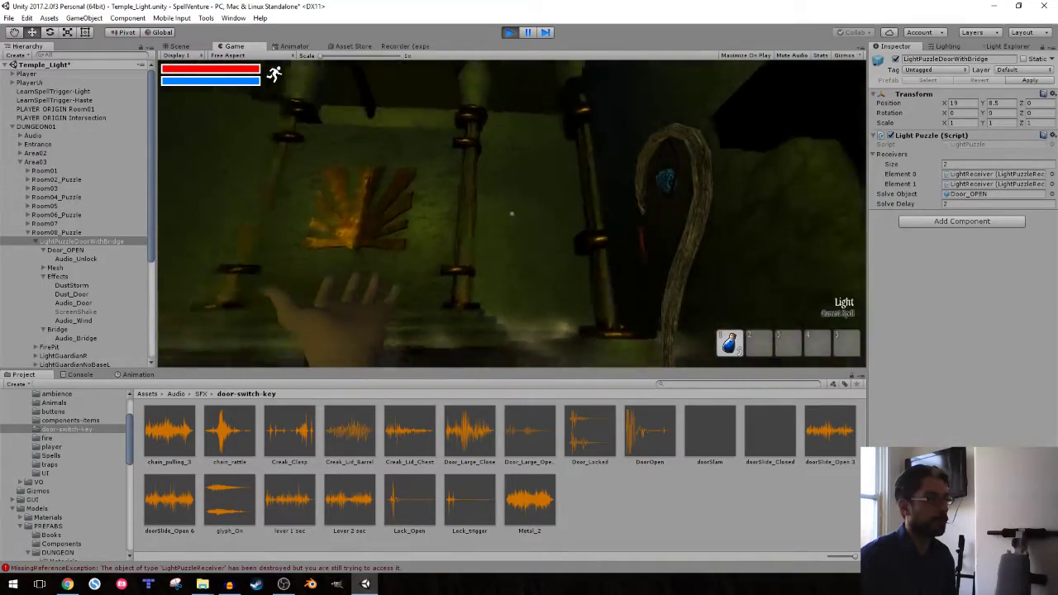
- Fire Light spell beams at the door's light receivers to set off the door sequence
click(511, 214)
click(511, 214)
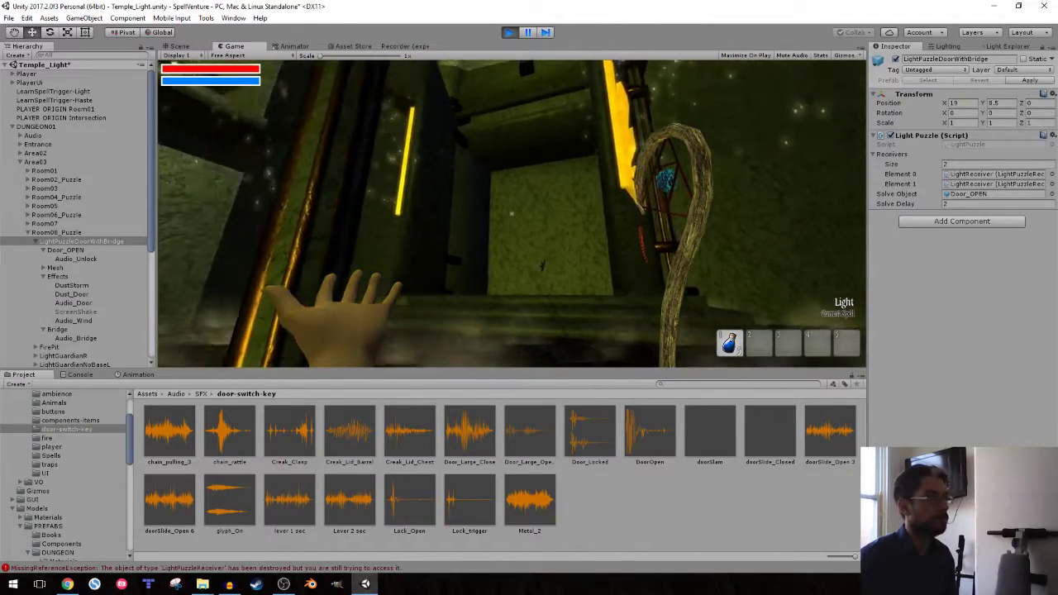
- Stop the play test, collapse the Room08_Puzzle hierarchy, and frame Room19_Puzzle in the scene
click(508, 32)
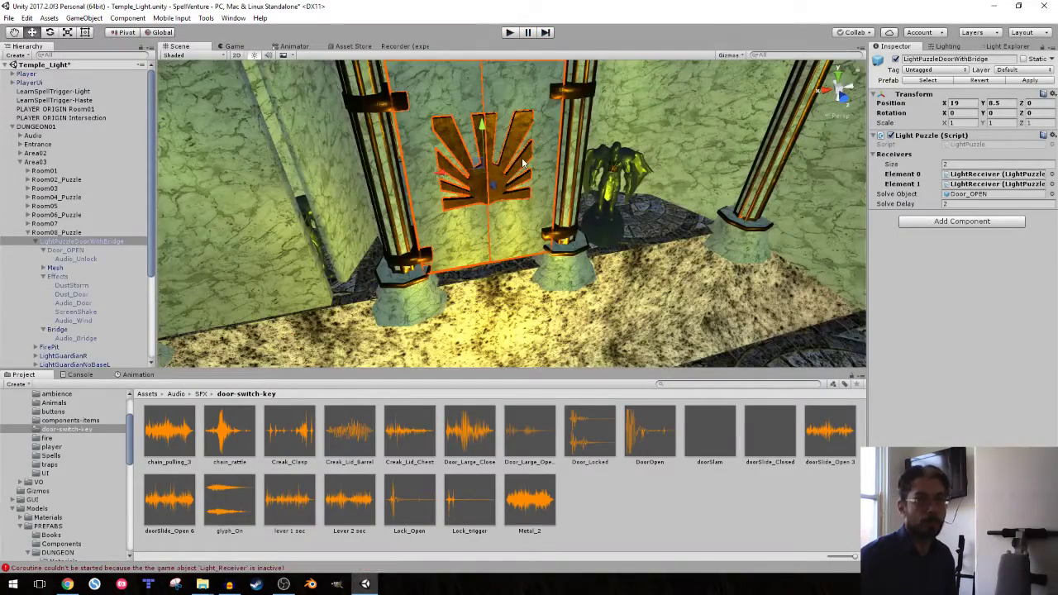
mouse_move(487, 201)
right_down()
mouse_move(449, 89)
mouse_move(388, 92)
mouse_move(363, 149)
right_up()
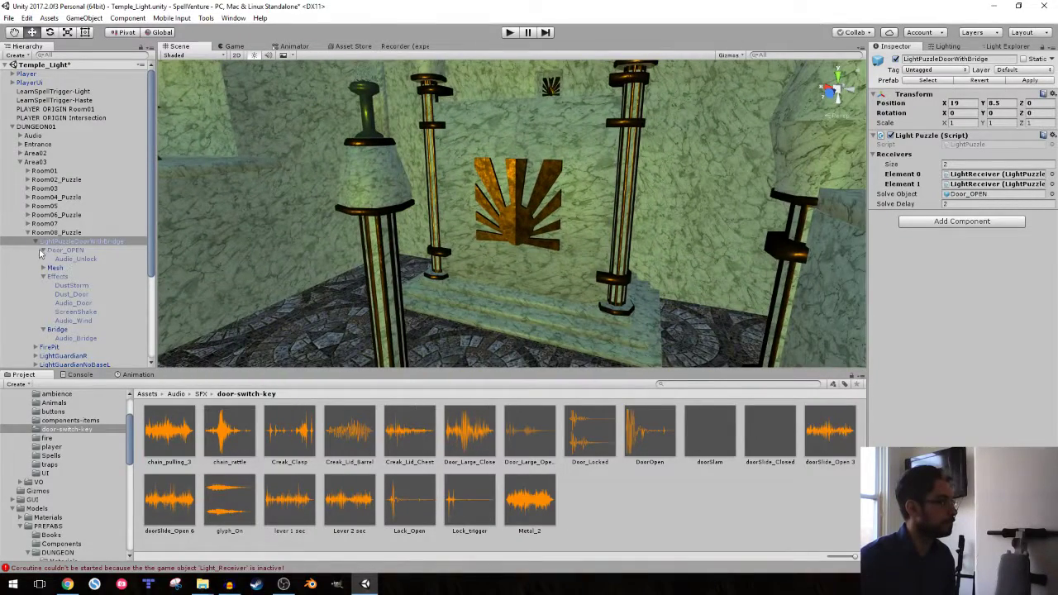
click(43, 252)
click(43, 267)
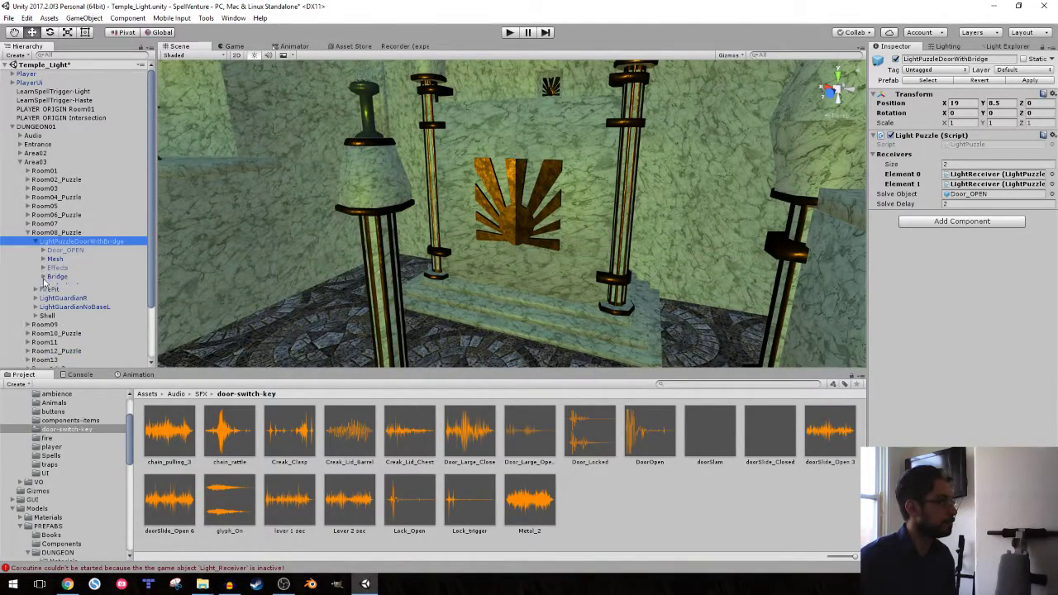
click(33, 240)
click(28, 232)
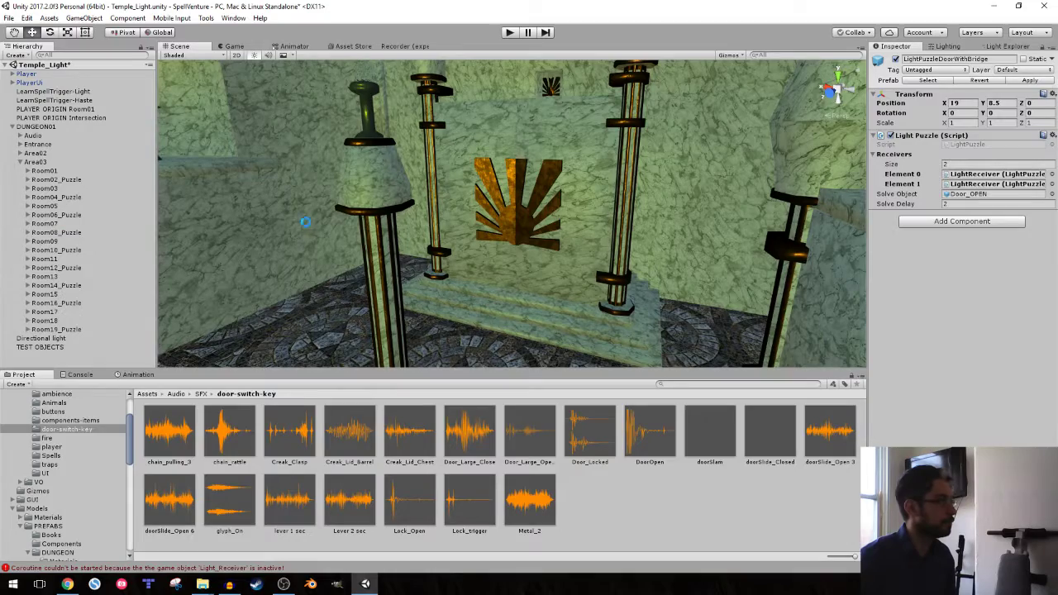
double_click(47, 329)
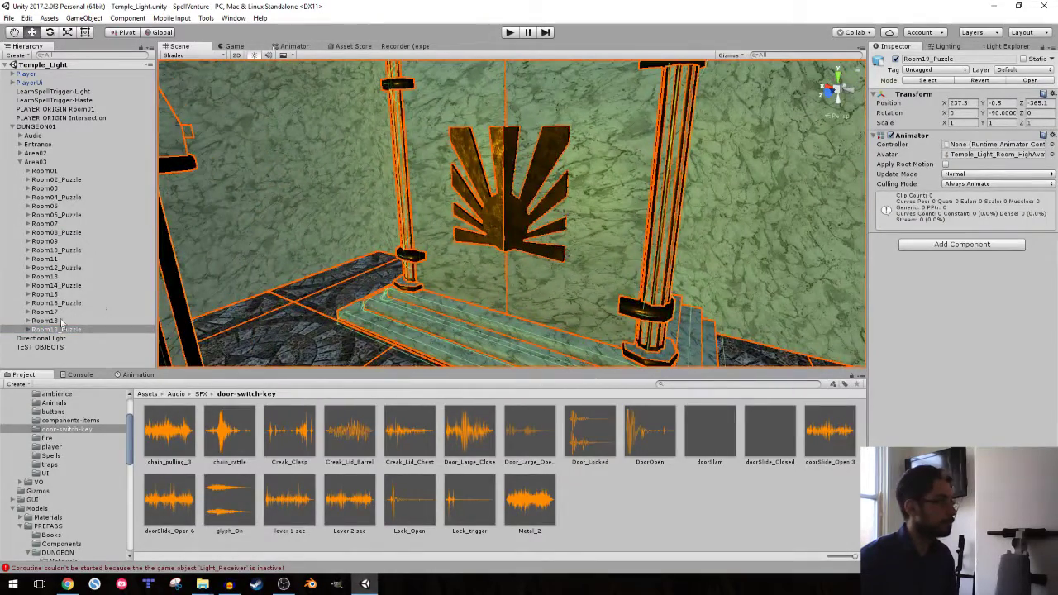
- Inspect Room19's LightPuzzleDoor_MASTER, its Door_OPEN trigger scripts and the Light child
click(28, 330)
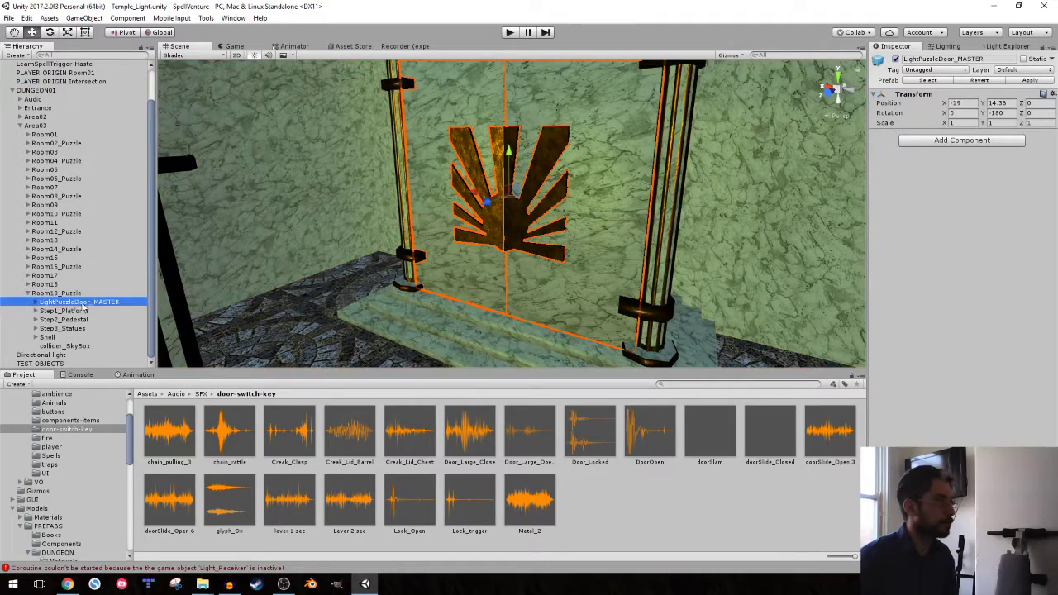
double_click(82, 302)
click(35, 301)
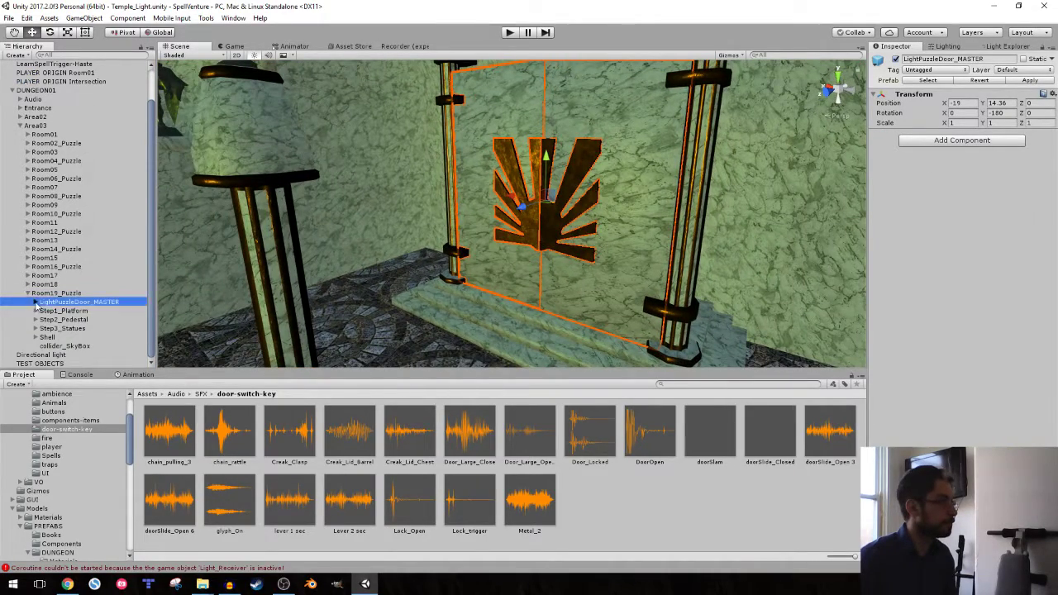
click(60, 311)
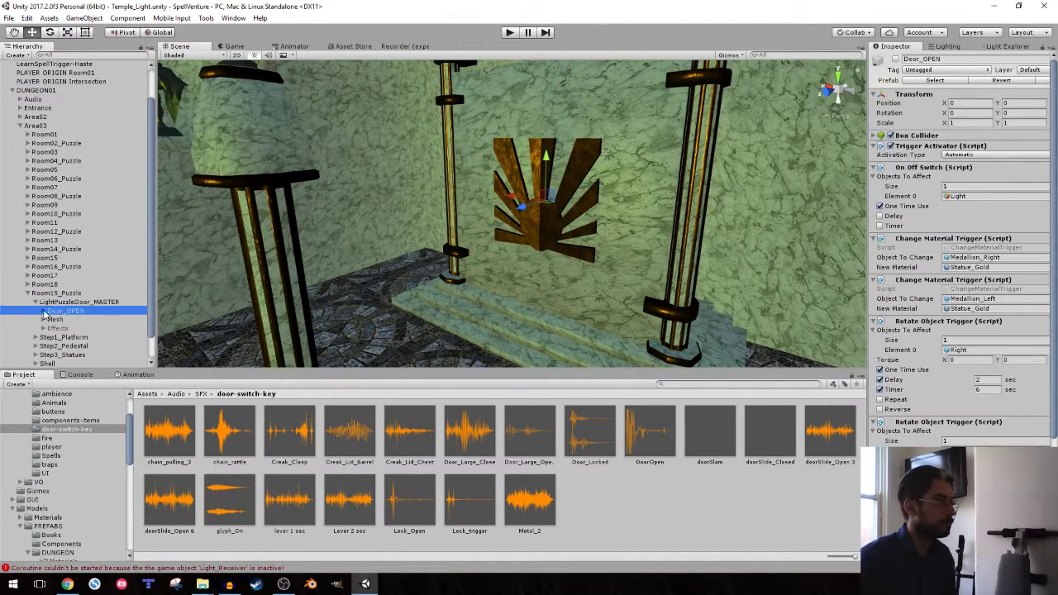
click(44, 311)
click(62, 320)
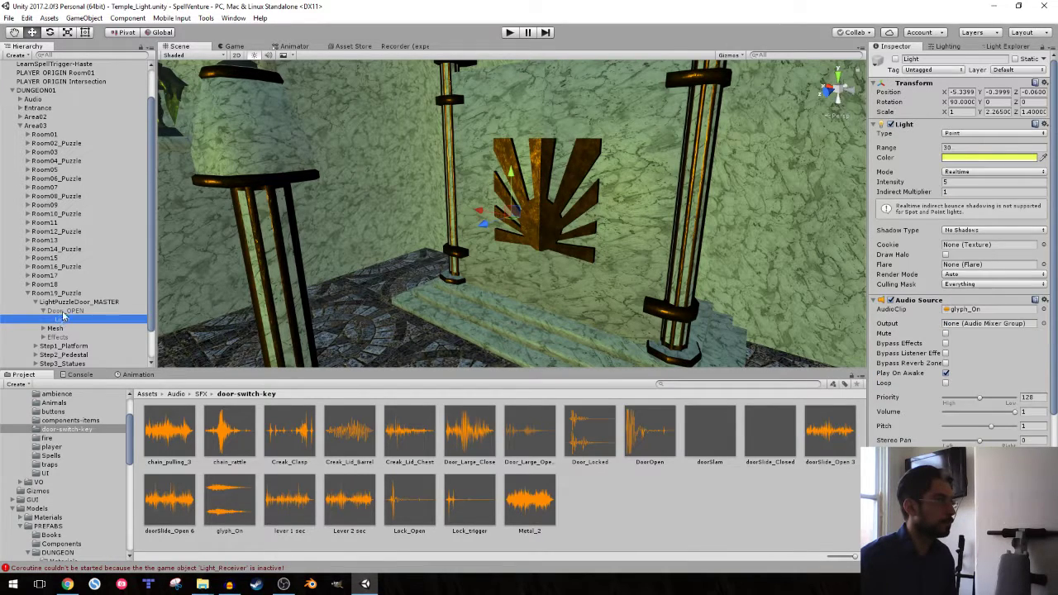
click(62, 313)
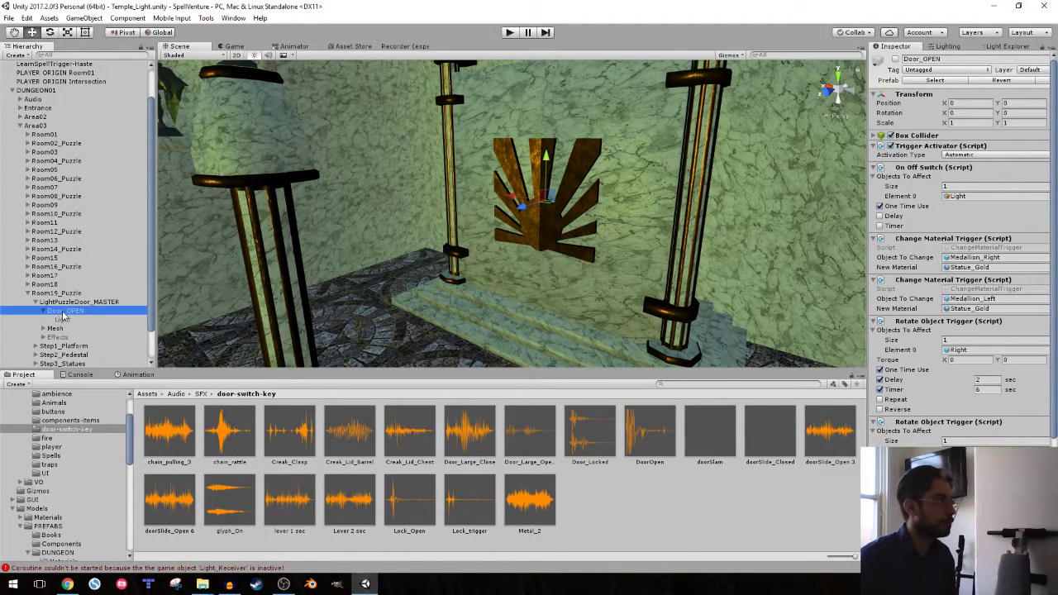
click(26, 294)
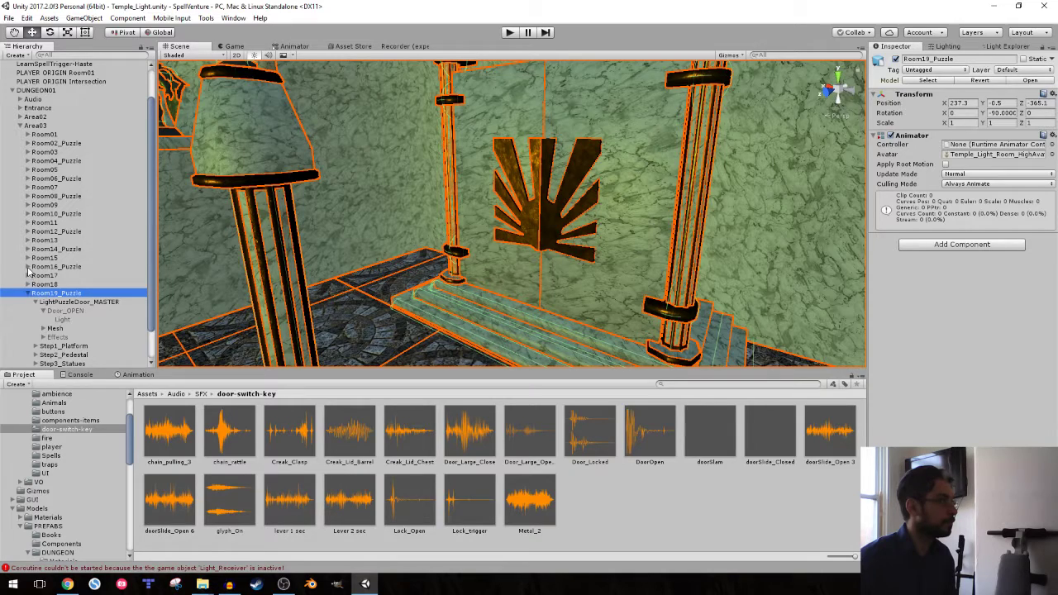
- Duplicate Room16's Audio_Unlock with Ctrl+D and drop the (1) suffix from the copy's name
click(28, 266)
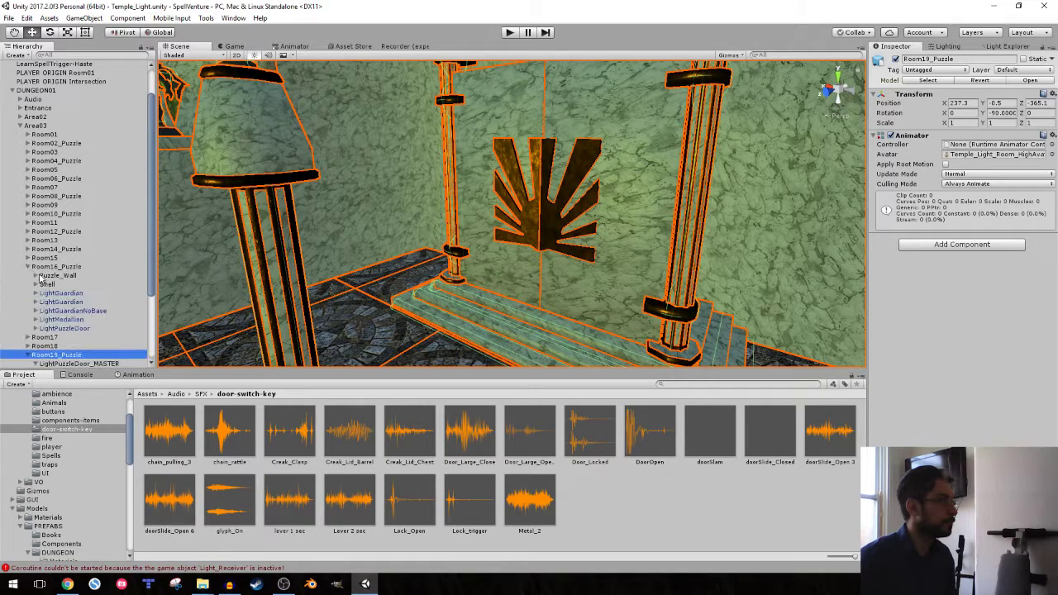
click(36, 328)
click(43, 337)
click(73, 346)
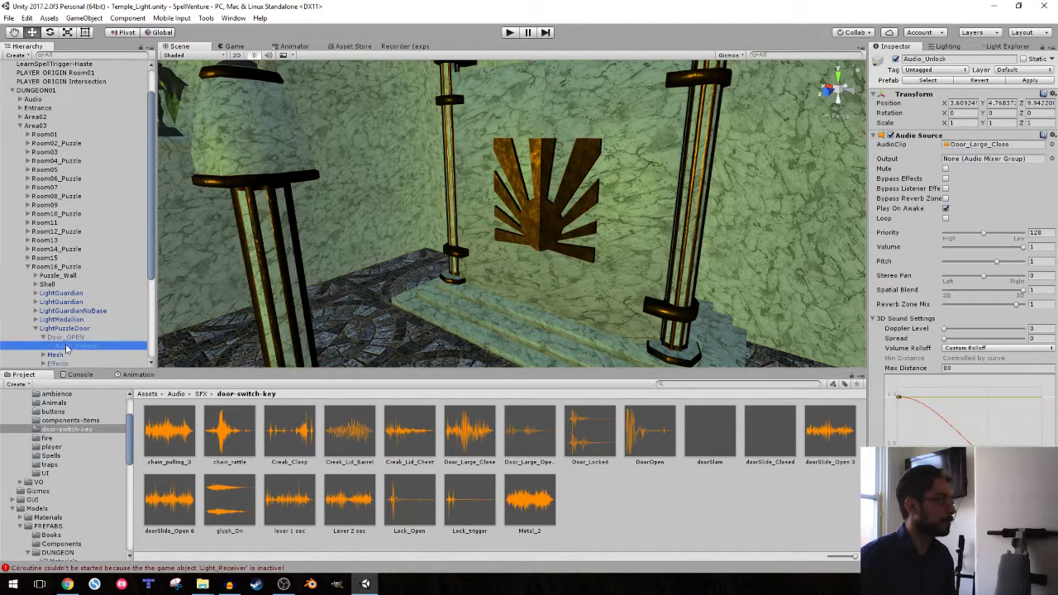
scroll(69, 240, down, 3)
key(ctrl+d)
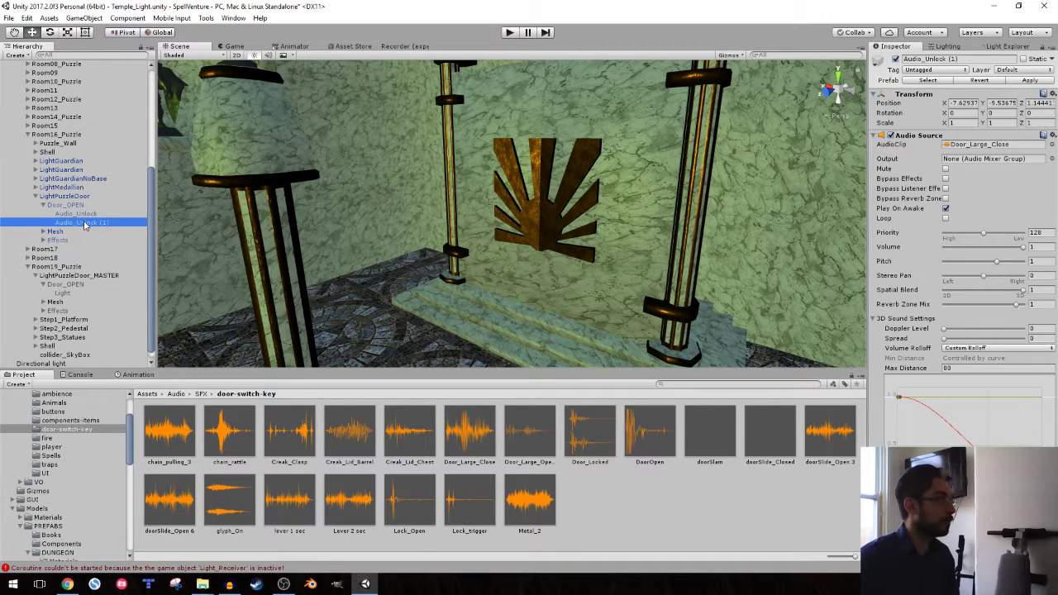
click(123, 222)
key(BackSpace)
key(Return)
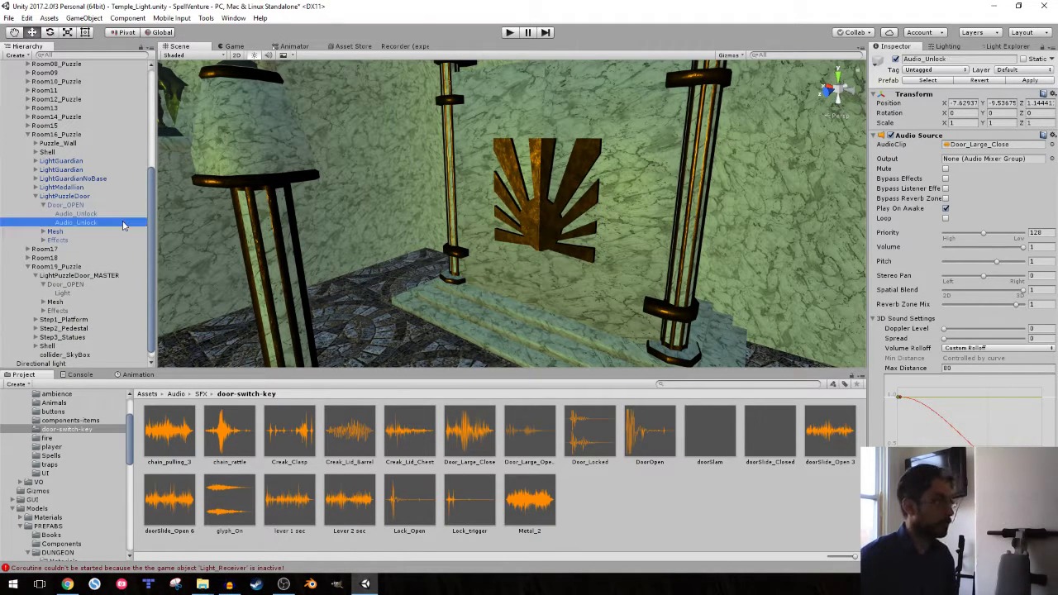
- Move the copy under Room19's Door_OPEN and paste the original's Transform values onto it
drag(124, 223, 66, 283)
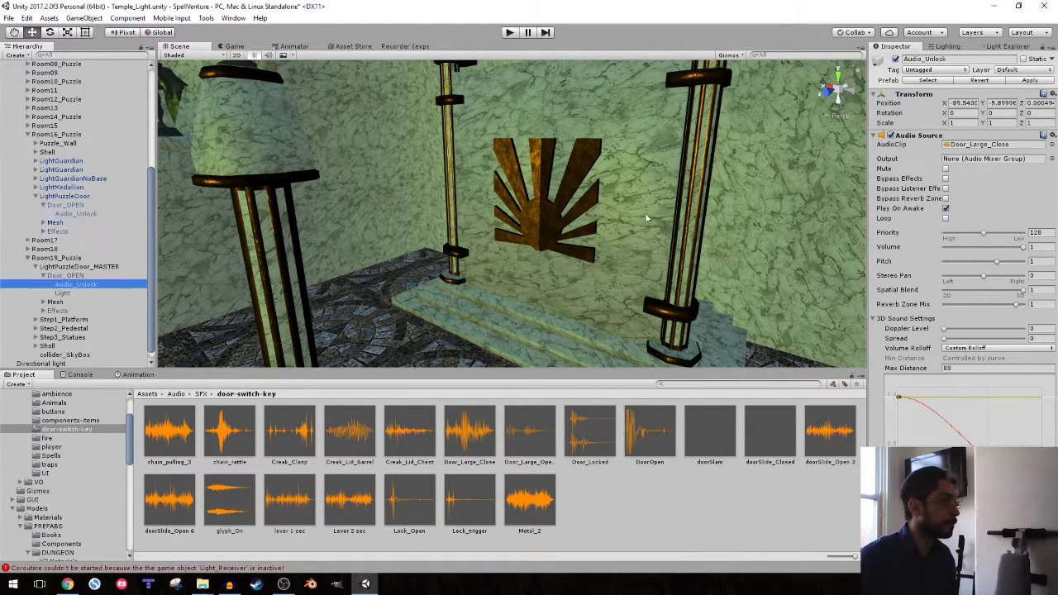
click(1052, 93)
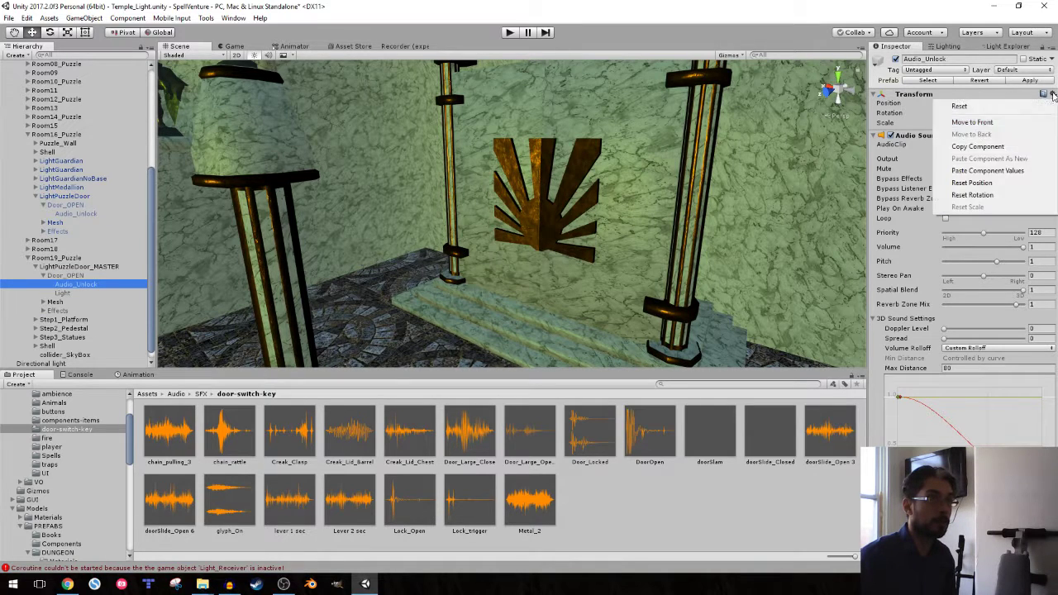
click(979, 170)
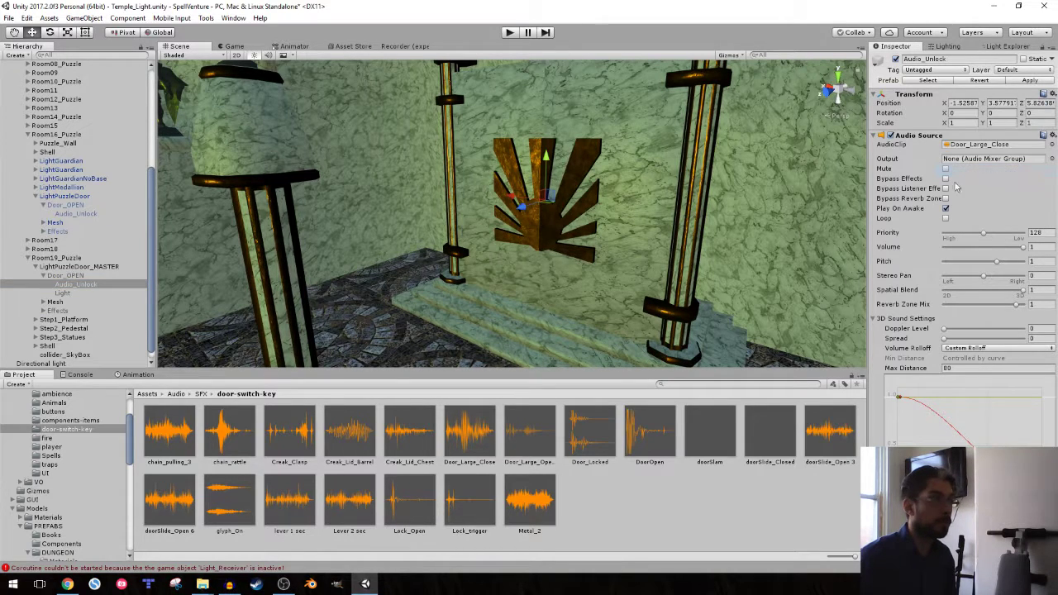
click(36, 266)
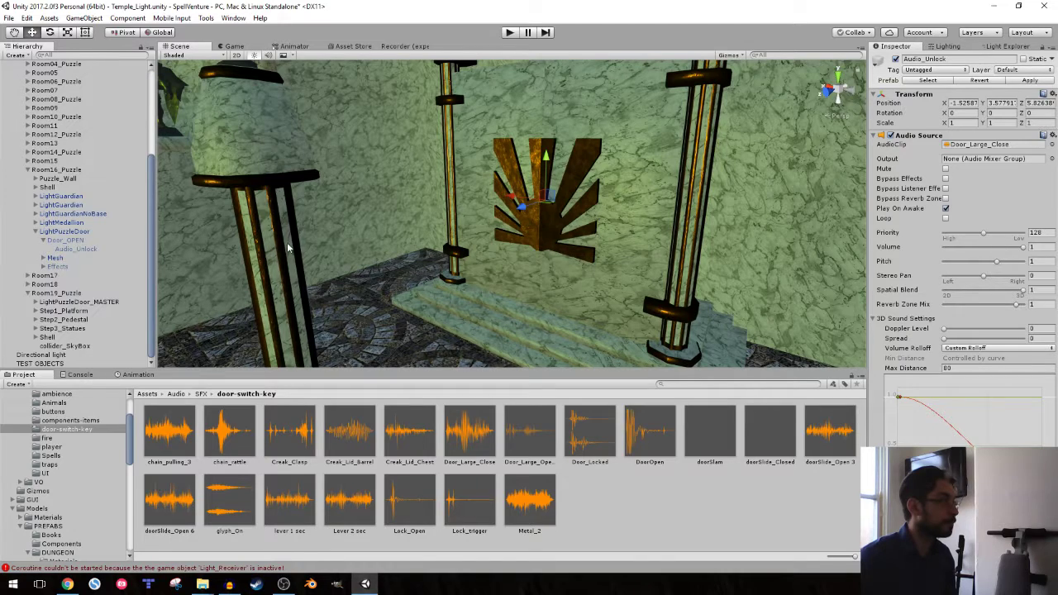
click(44, 242)
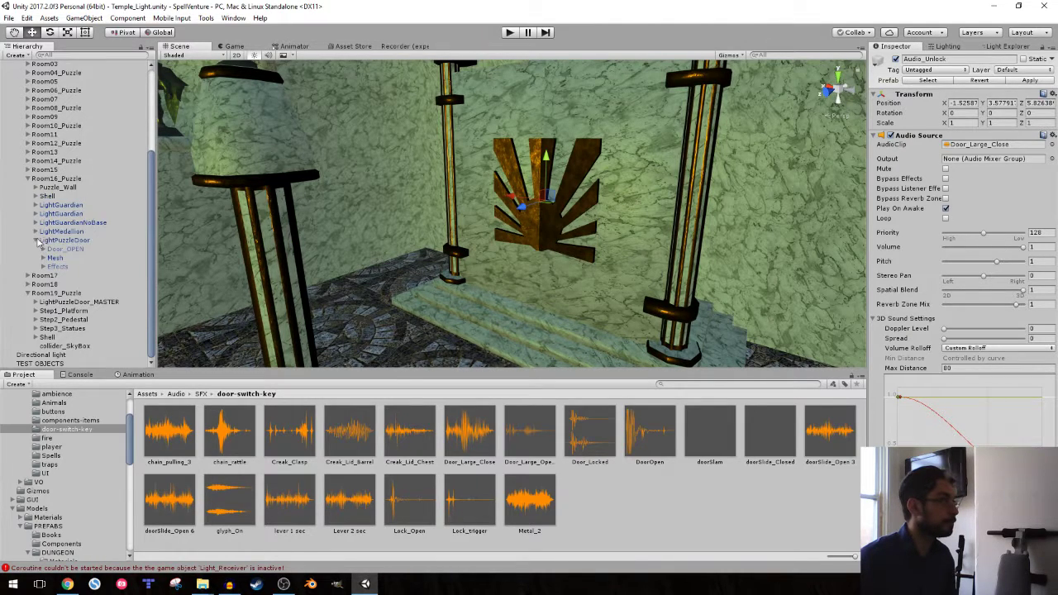
right_drag(426, 223, 71, 100)
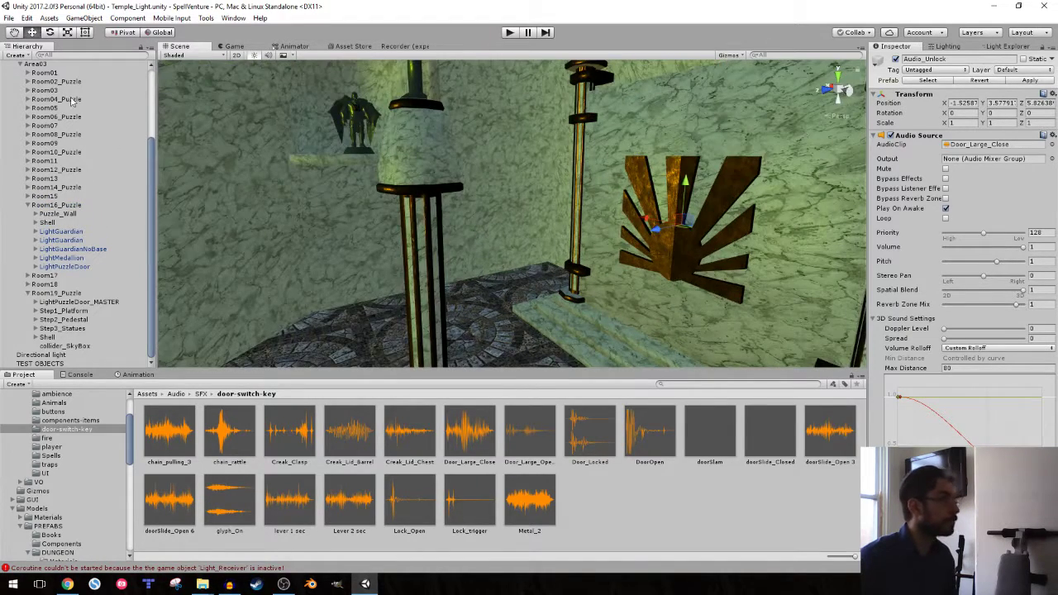
scroll(49, 89, up, 5)
- Reposition the Player further along the arcade toward the door
double_click(29, 74)
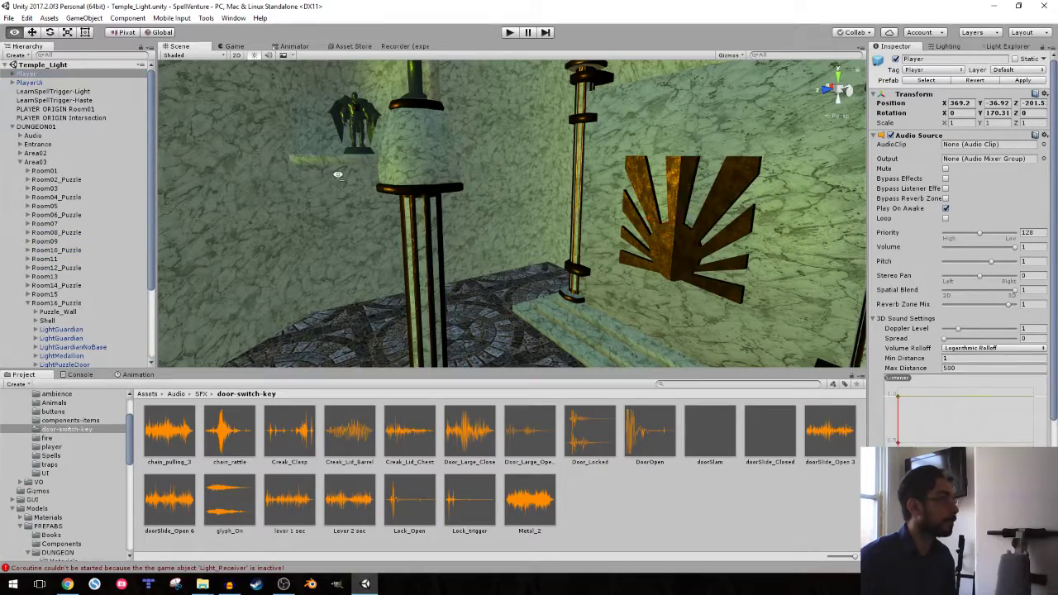
right_drag(161, 172, 273, 190)
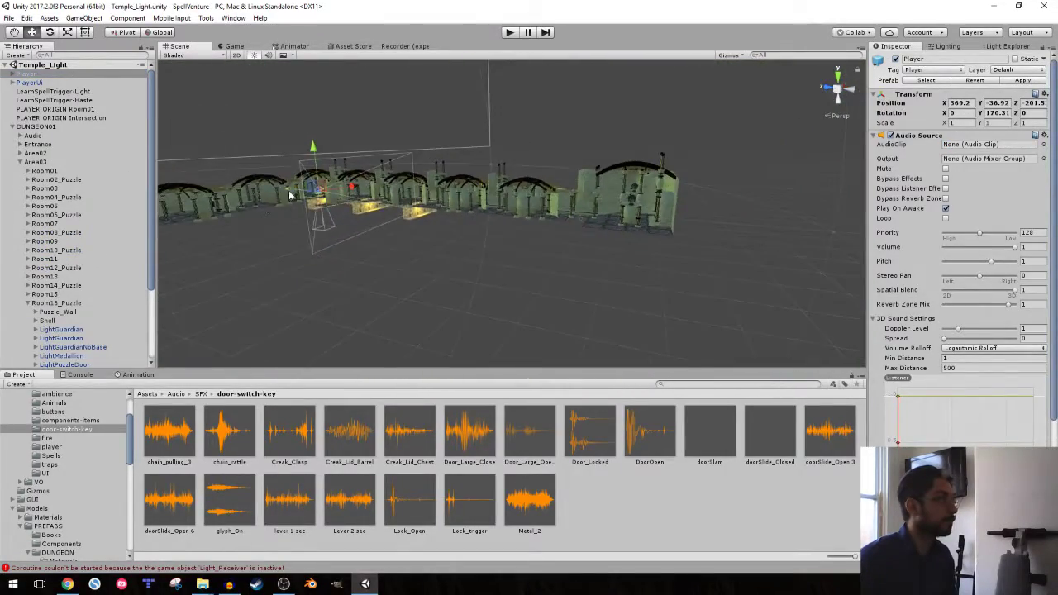
drag(355, 206, 496, 208)
key(f)
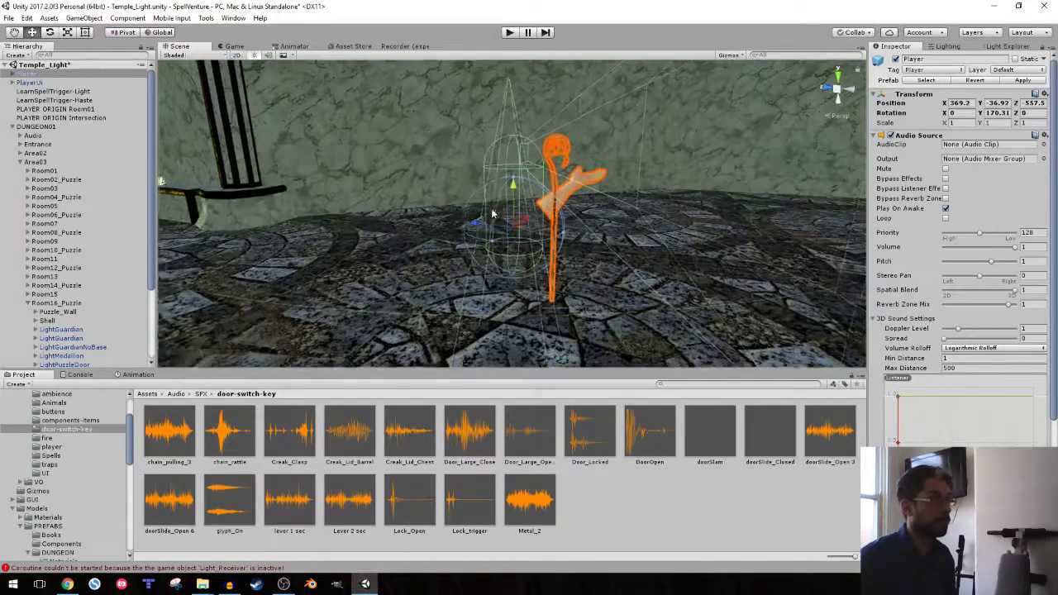
- Start a play test and walk the player forward, turning to face the corridor
click(508, 33)
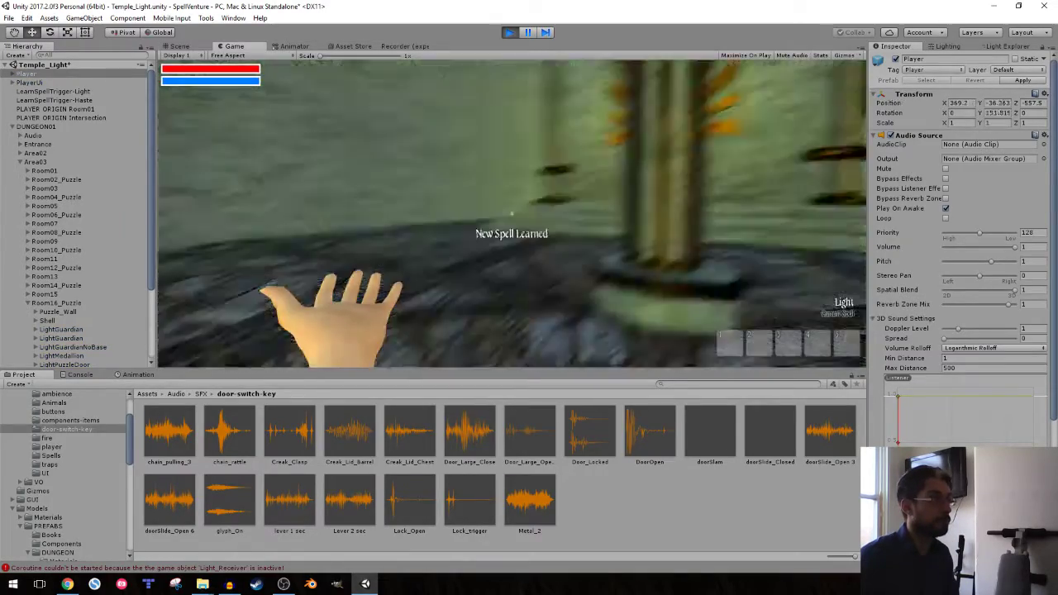
key(w)
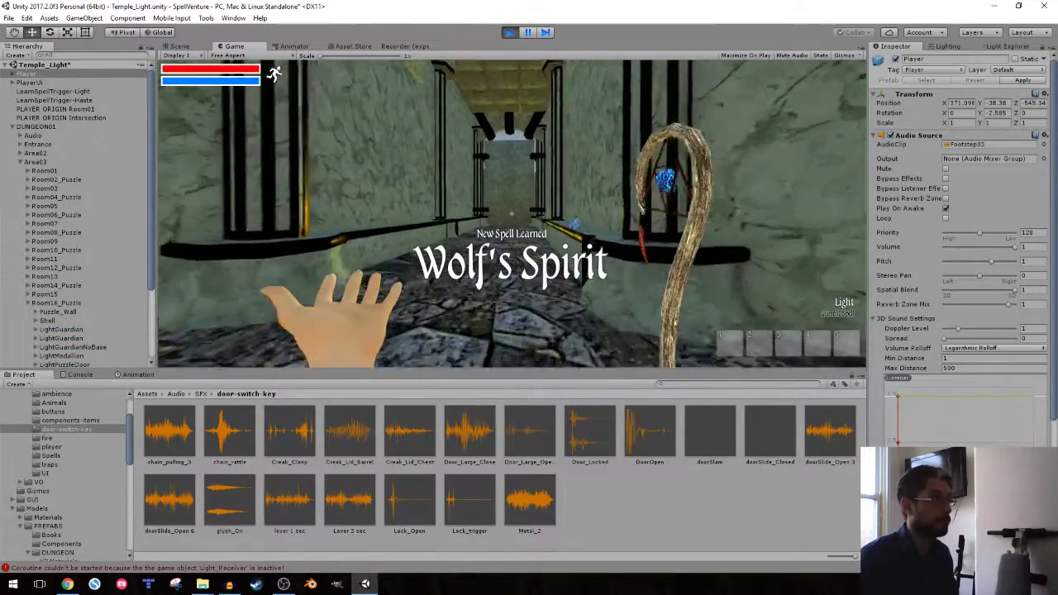
key(w)
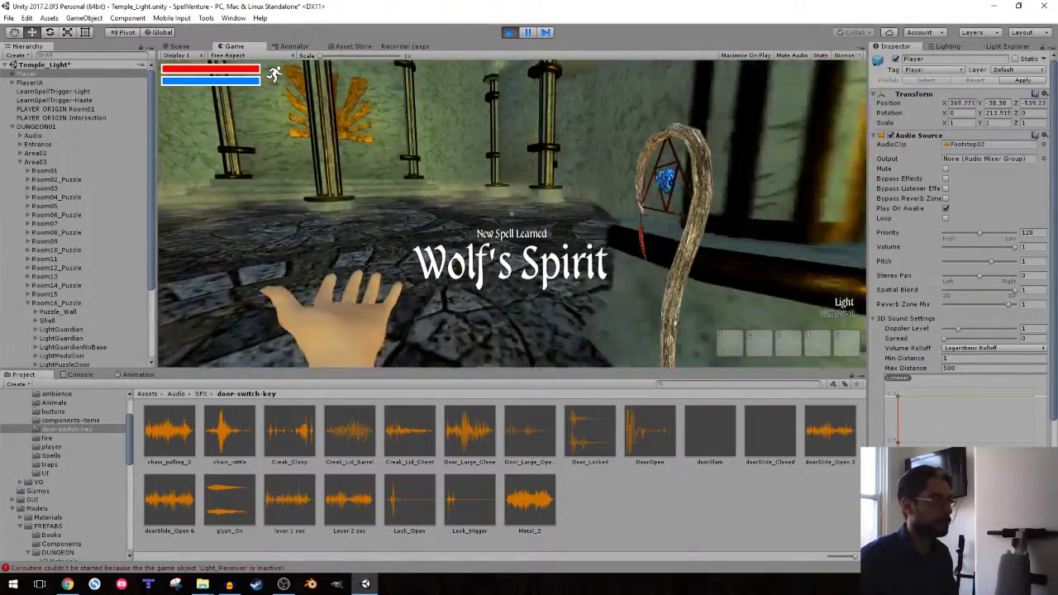
key(w)
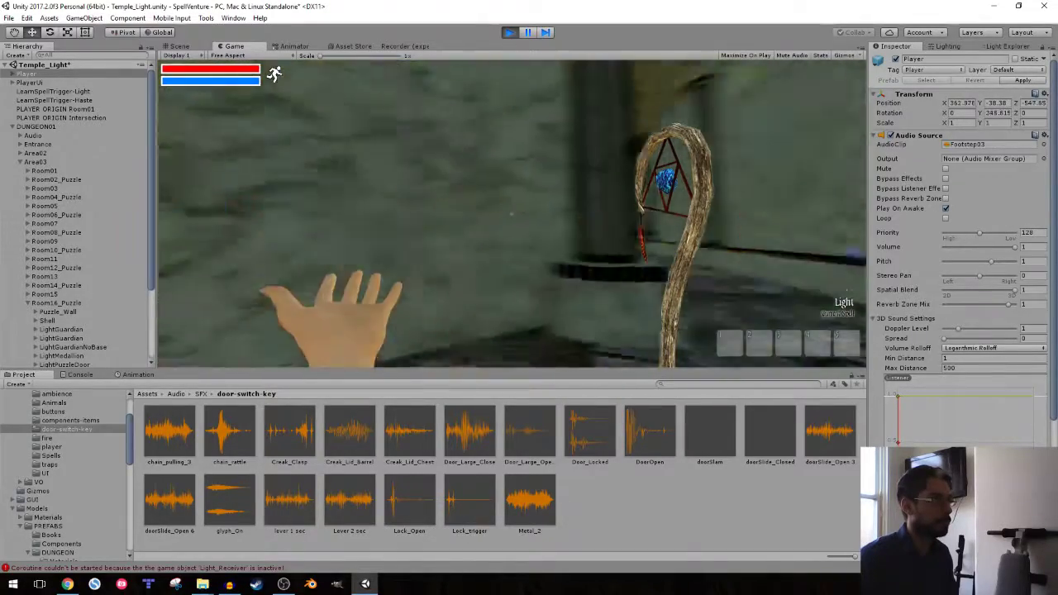
key(w)
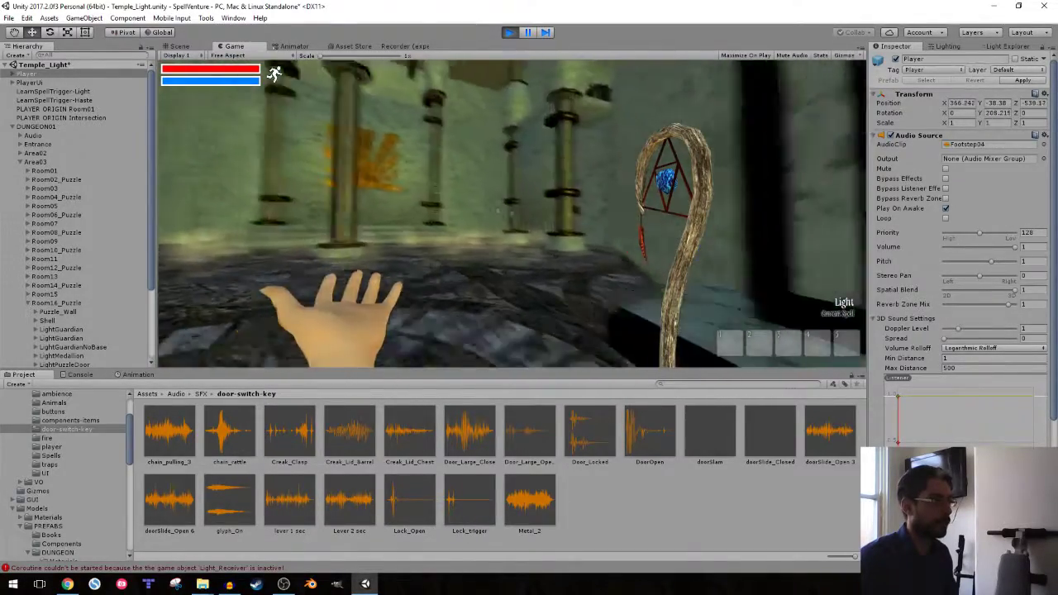
key(w)
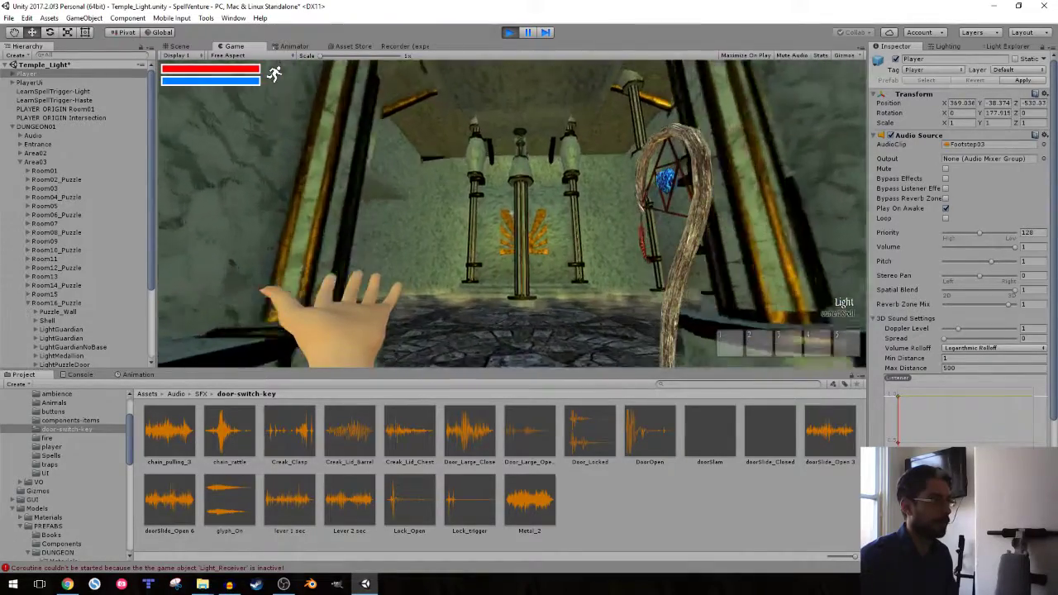
key(w)
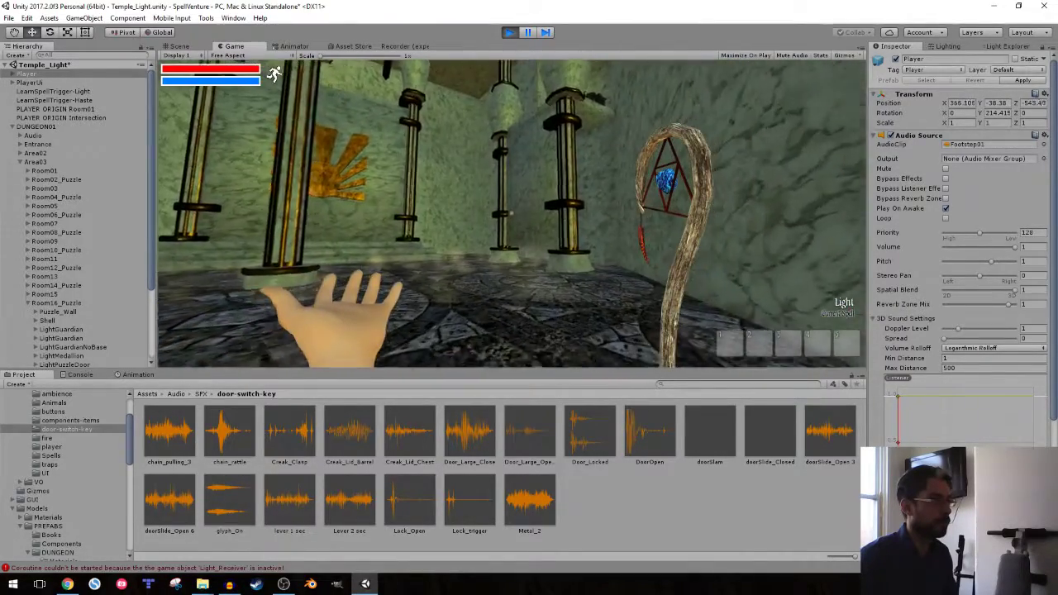
key(w)
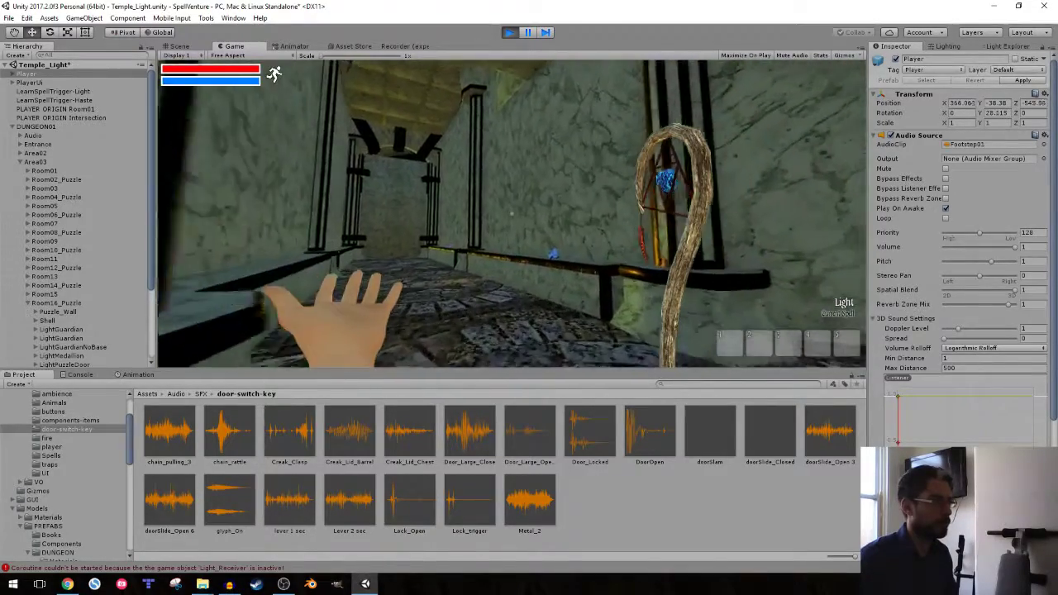
- Walk down the corridor into the pillared hall, cast Light, and stop with Ctrl+P
key(w)
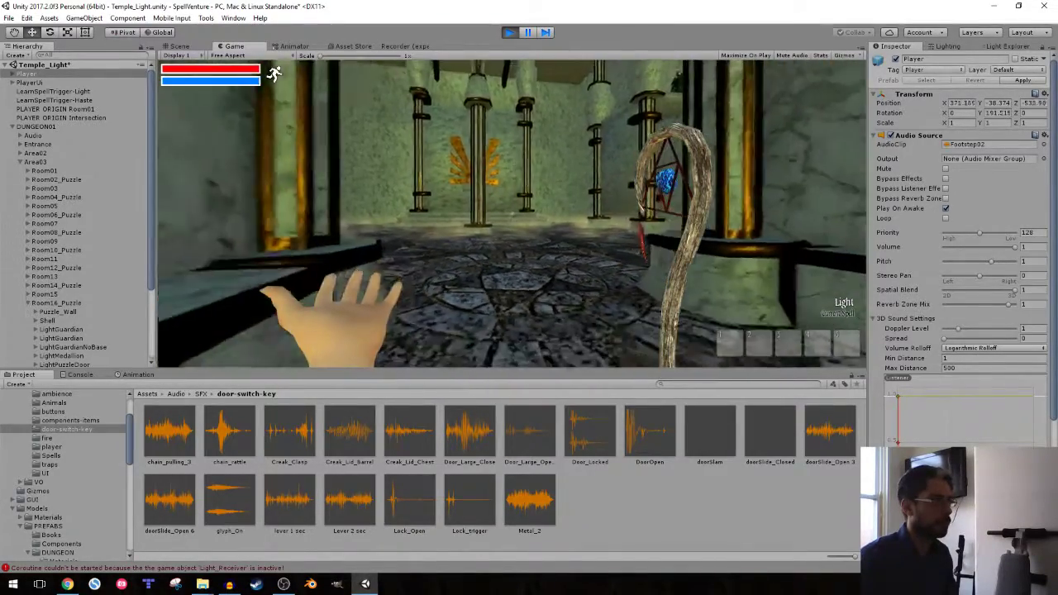
key(w)
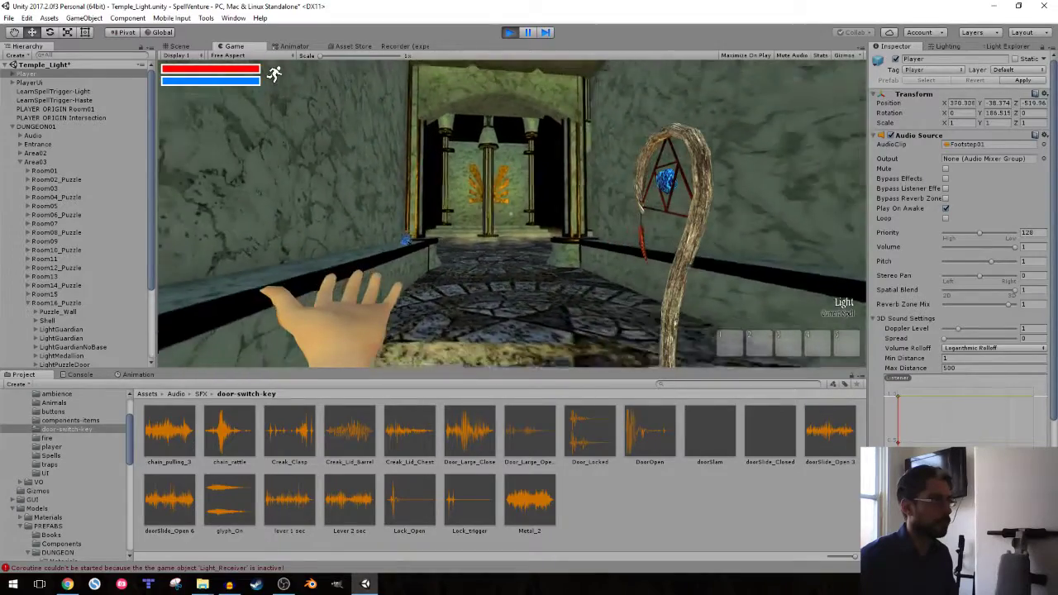
key(w)
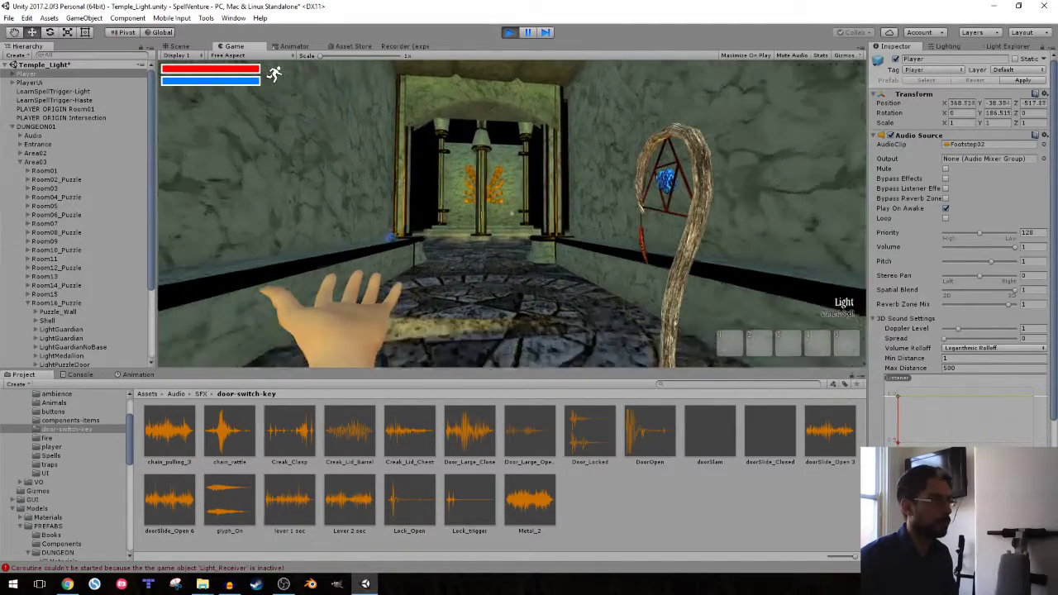
key(w)
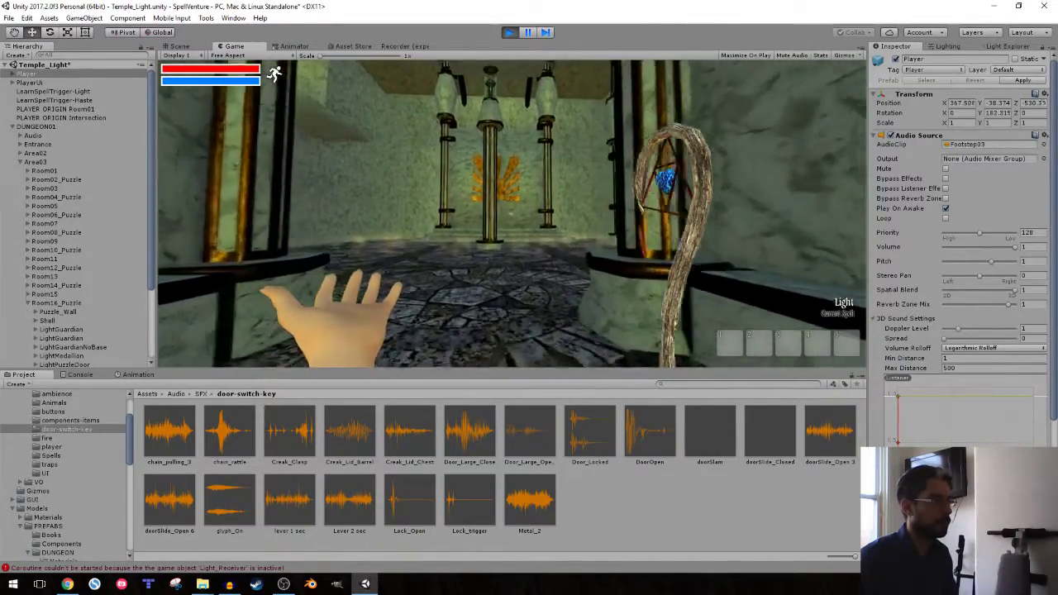
click(274, 74)
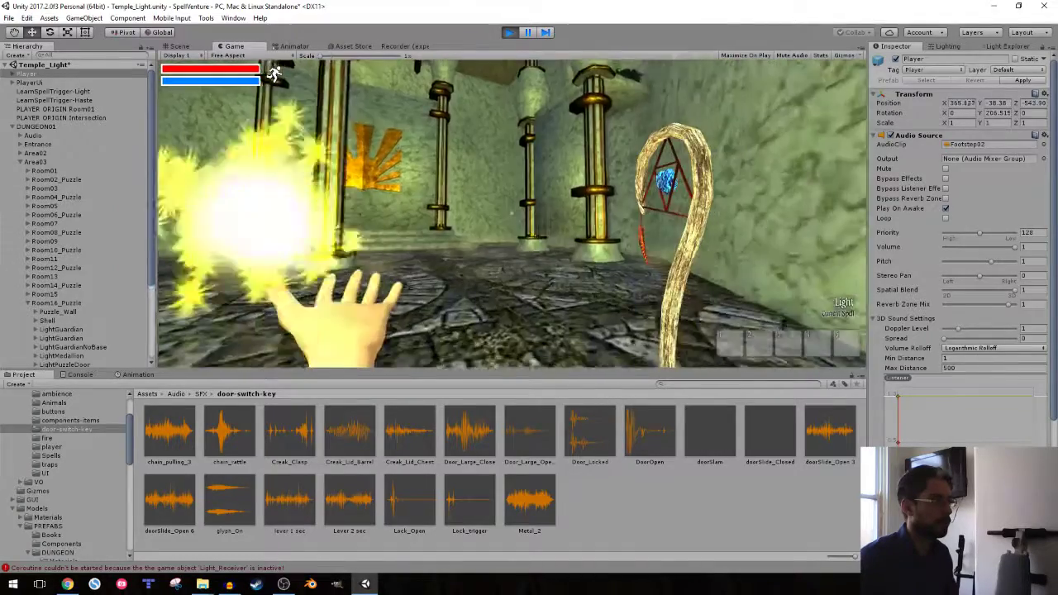
key(ctrl+p)
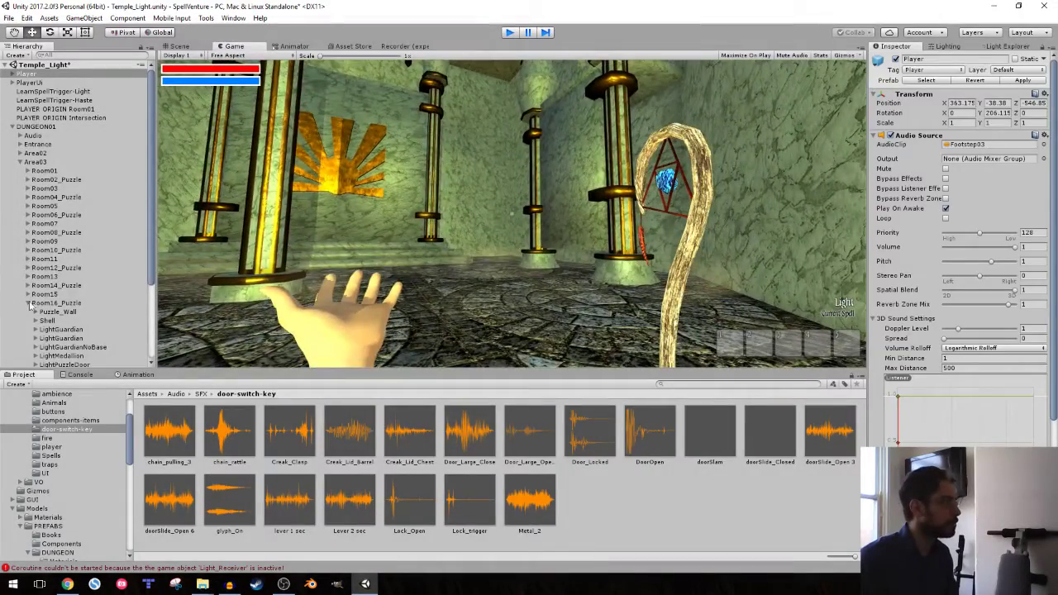
- Select collider_SkyBox under Room19_Puzzle and frame it in a diagonal view of the pillared room
scroll(50, 311, down, 4)
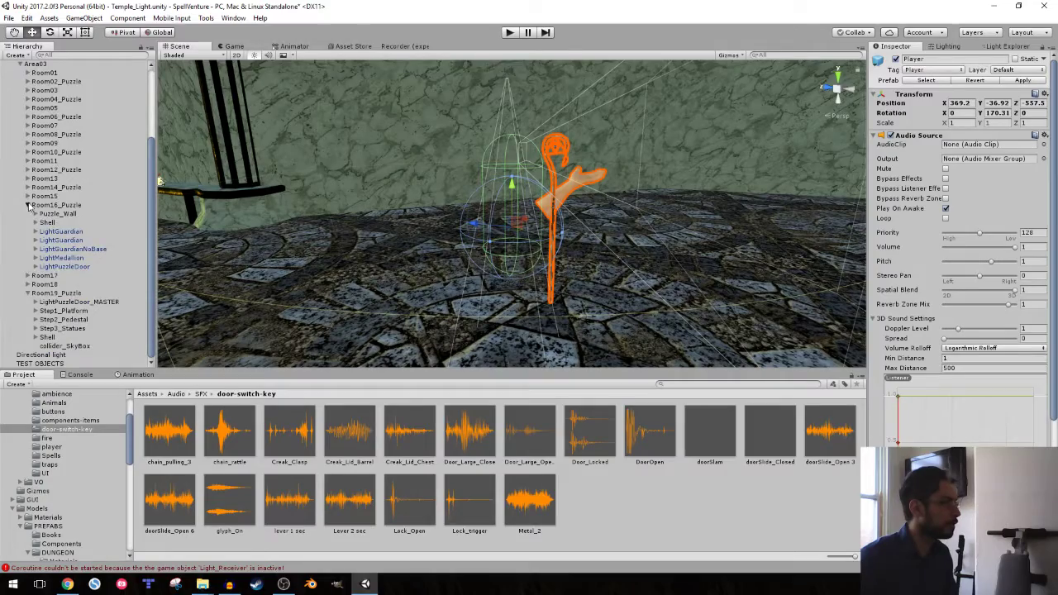
click(27, 205)
double_click(56, 292)
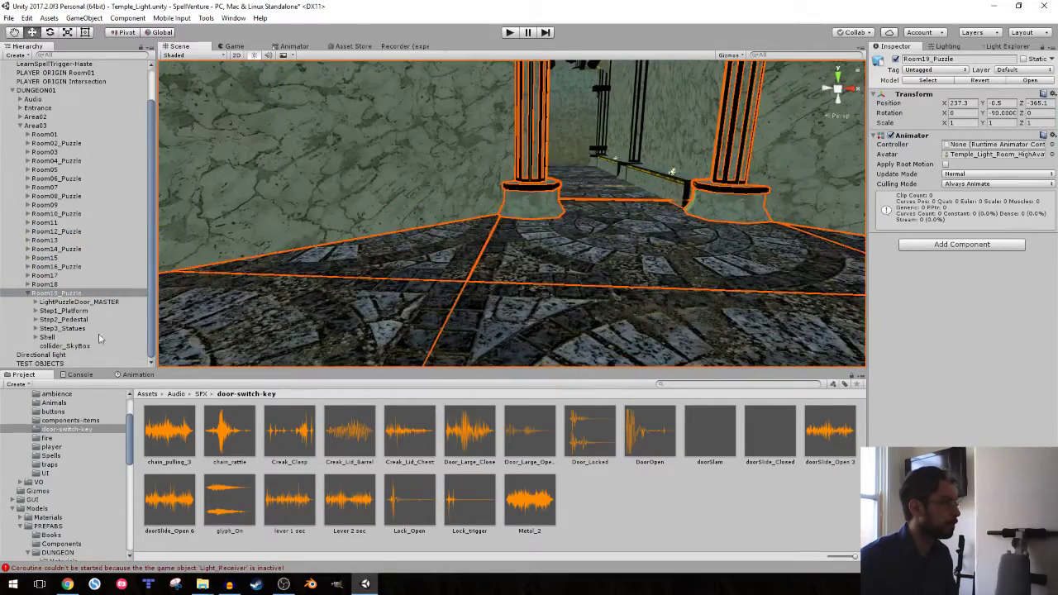
click(99, 337)
double_click(87, 345)
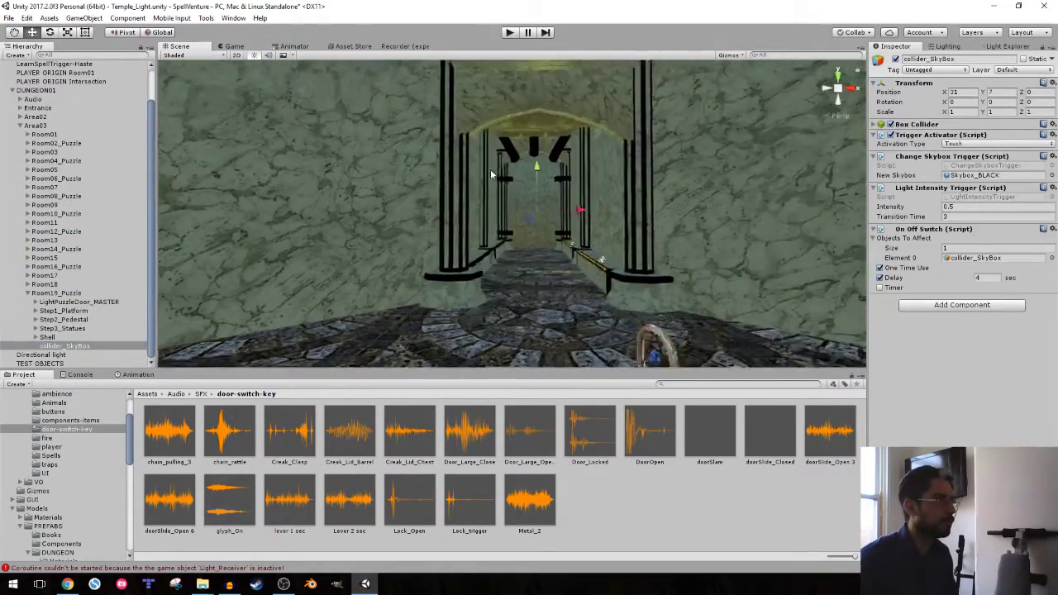
right_drag(491, 174, 92, 172)
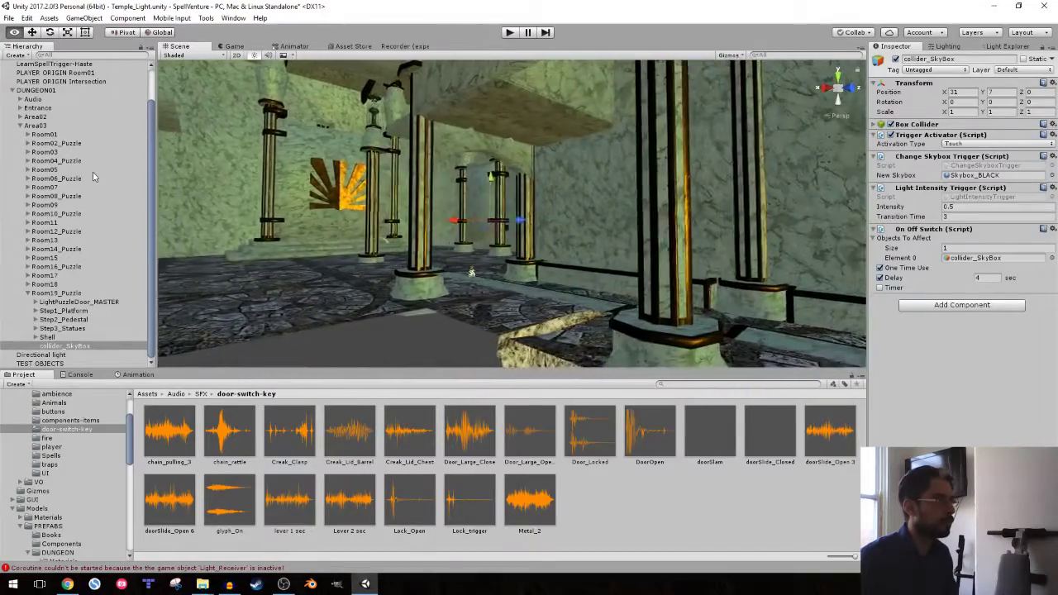
mouse_move(463, 178)
right_down()
mouse_move(511, 171)
mouse_move(493, 188)
right_up()
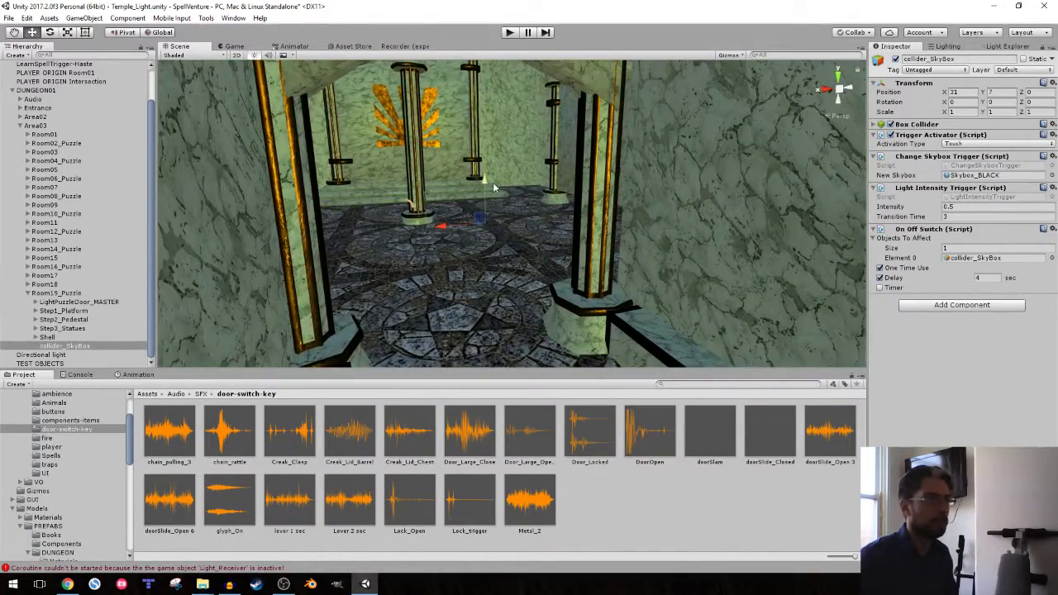
- Expand the Box Collider and drag the collider along Z to -0.62
click(917, 124)
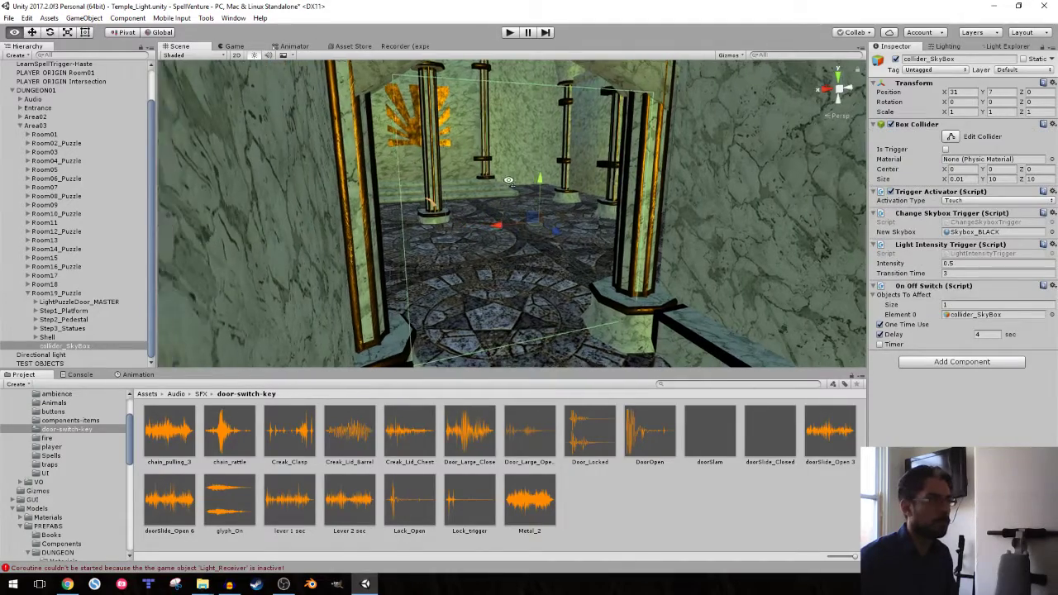
mouse_move(512, 188)
right_down()
mouse_move(567, 181)
mouse_move(505, 208)
mouse_move(472, 208)
right_up()
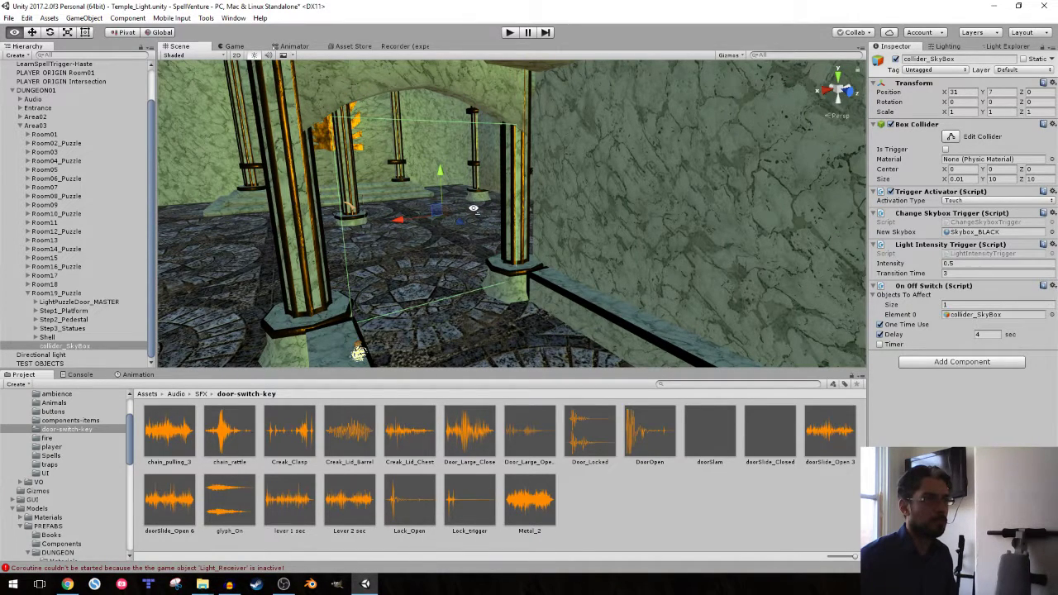
right_drag(473, 207, 383, 227)
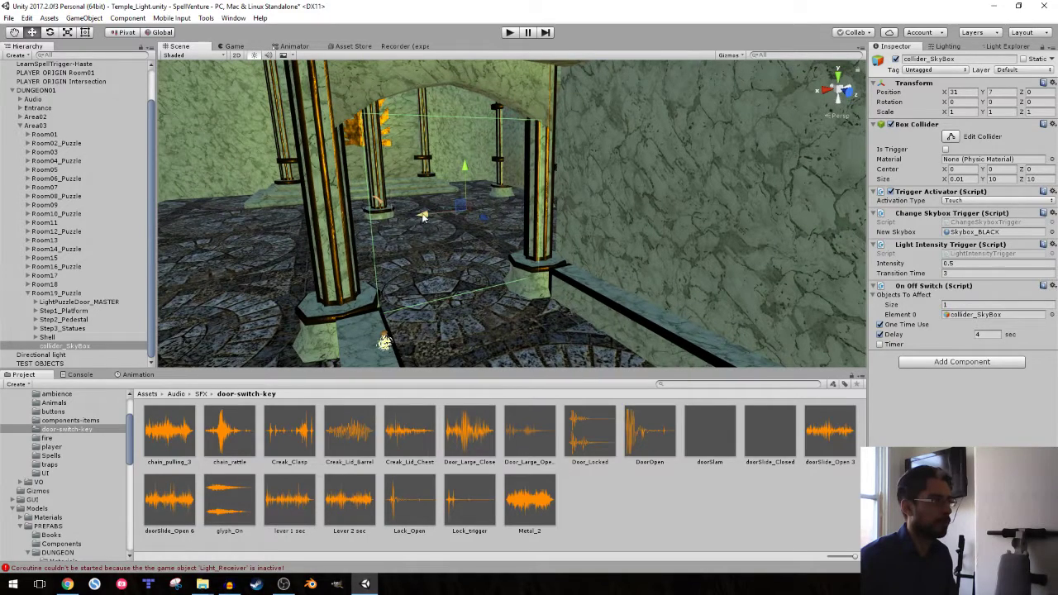
drag(421, 216, 412, 219)
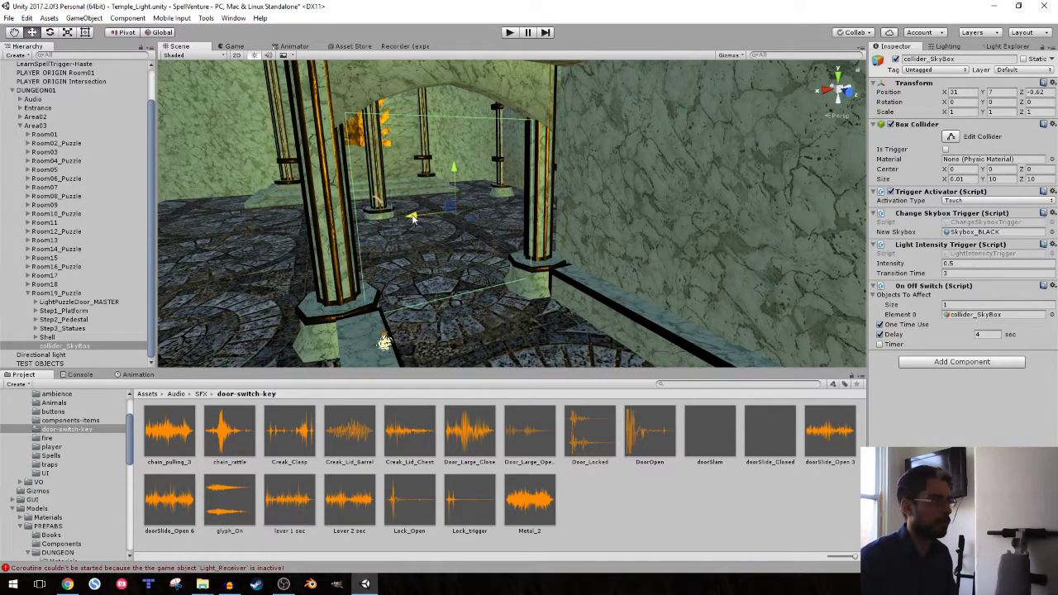
- Play-test Room19 by walking into the pillared hall and casting Light at the sun-emblem door
click(509, 32)
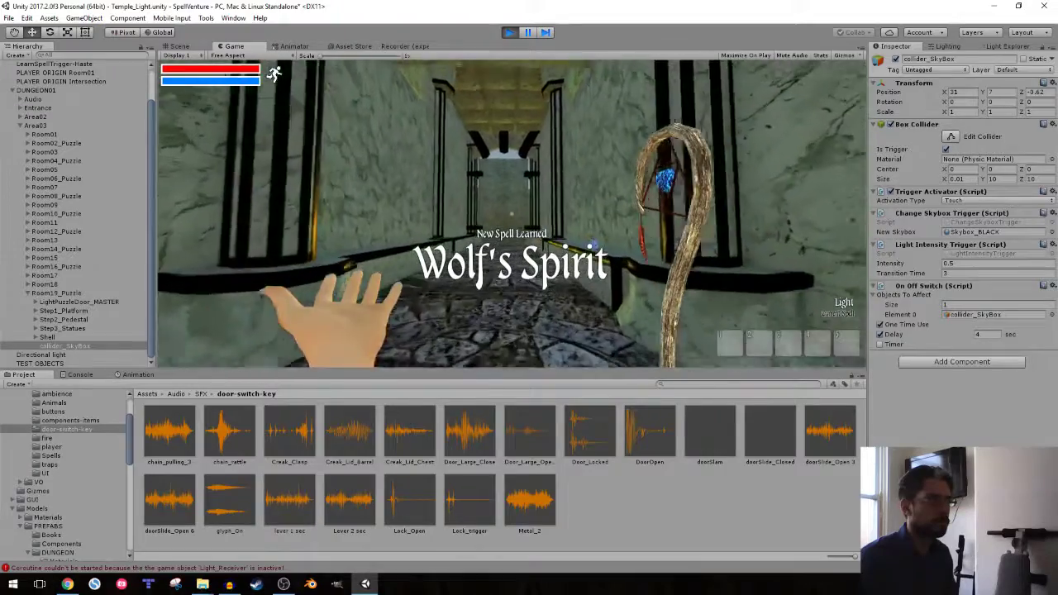
key(w)
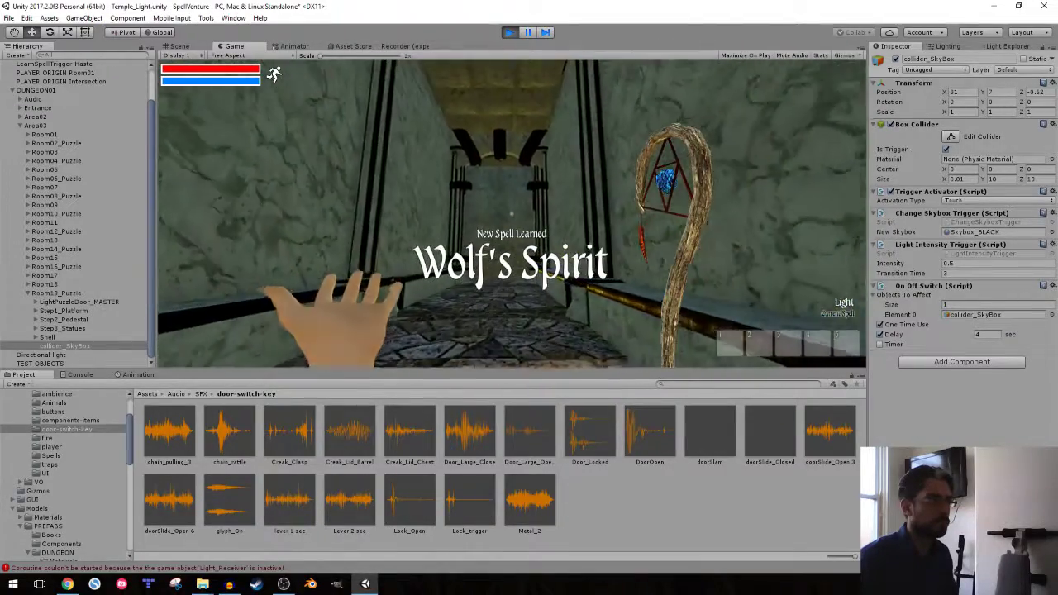
key(w)
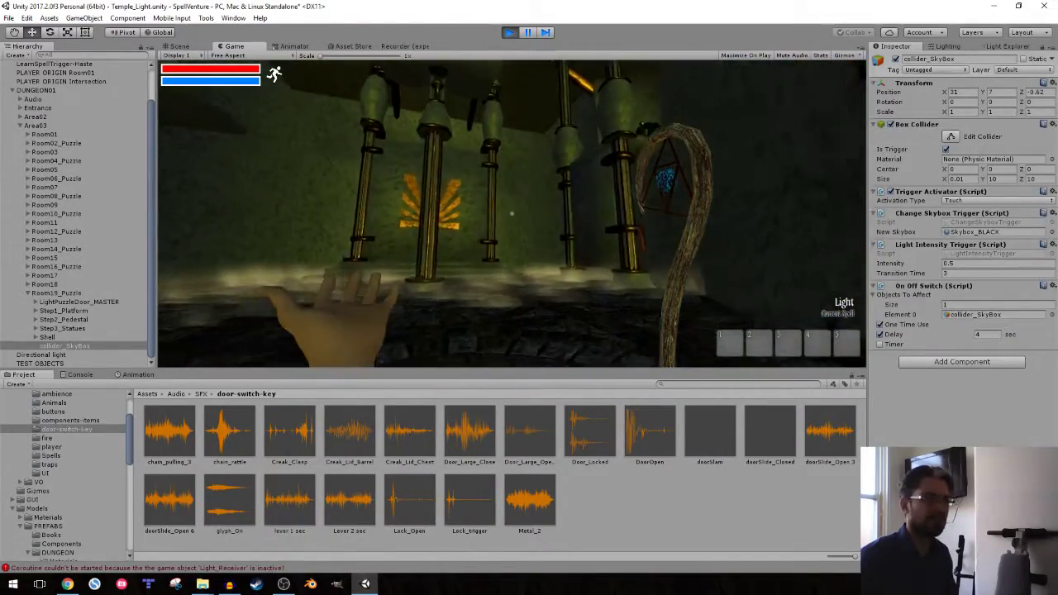
key(w)
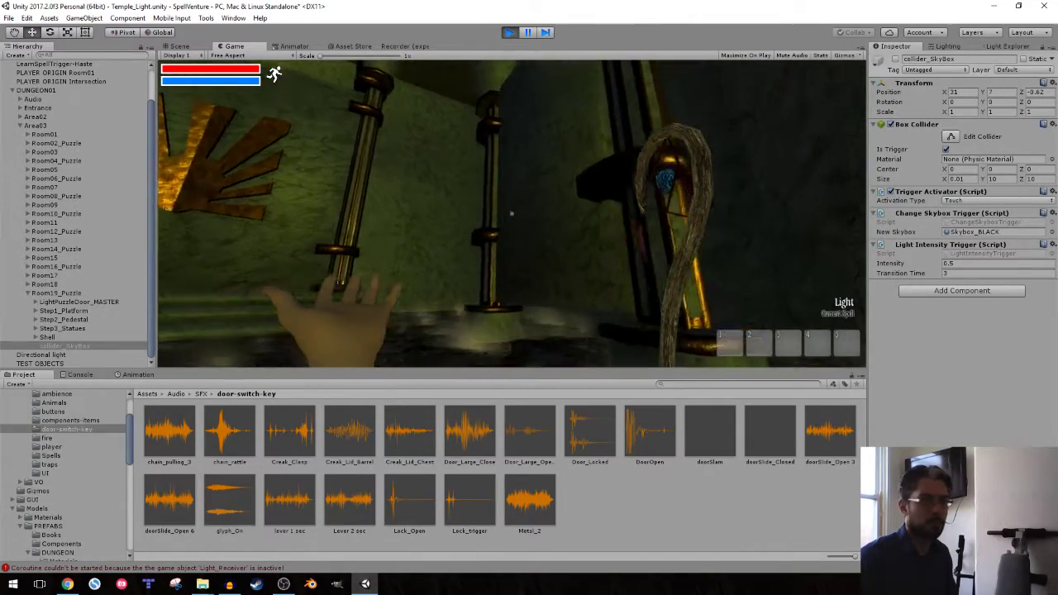
click(511, 213)
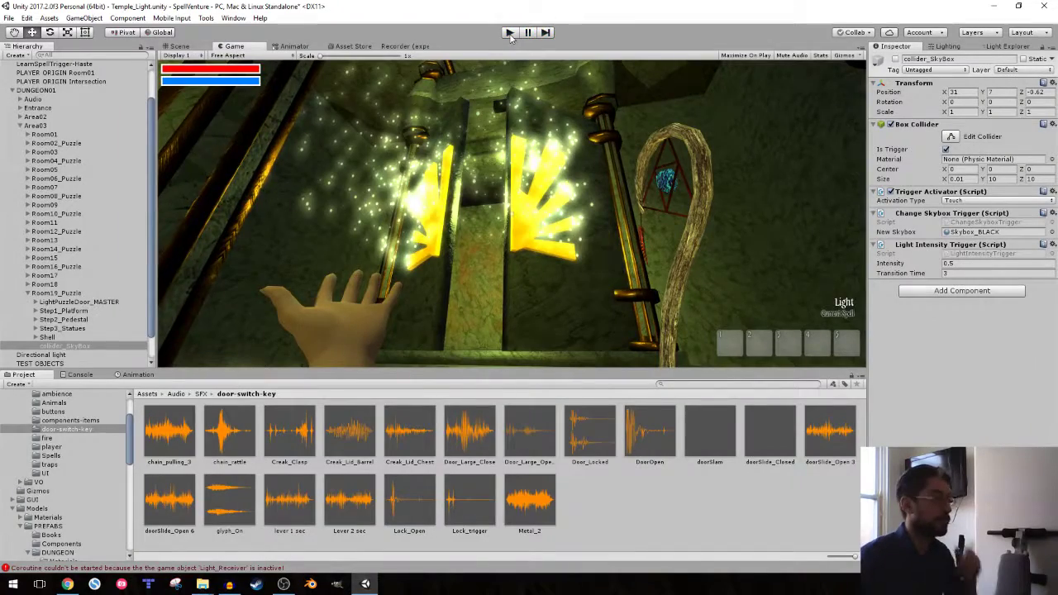
click(509, 33)
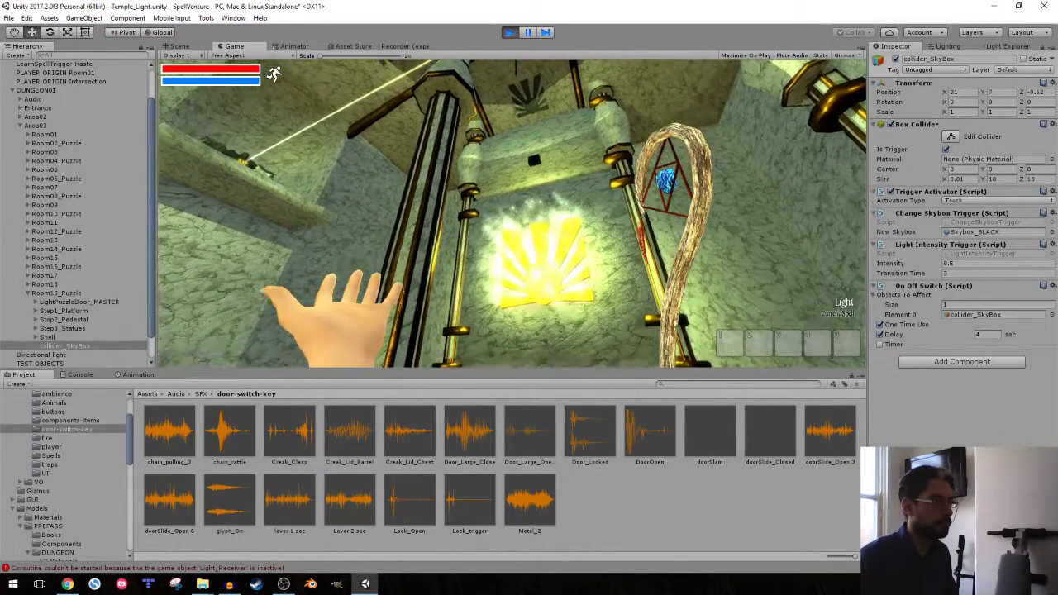
- Stop the play-test and expand LightPuzzleDoor_MASTER in the Hierarchy
click(509, 33)
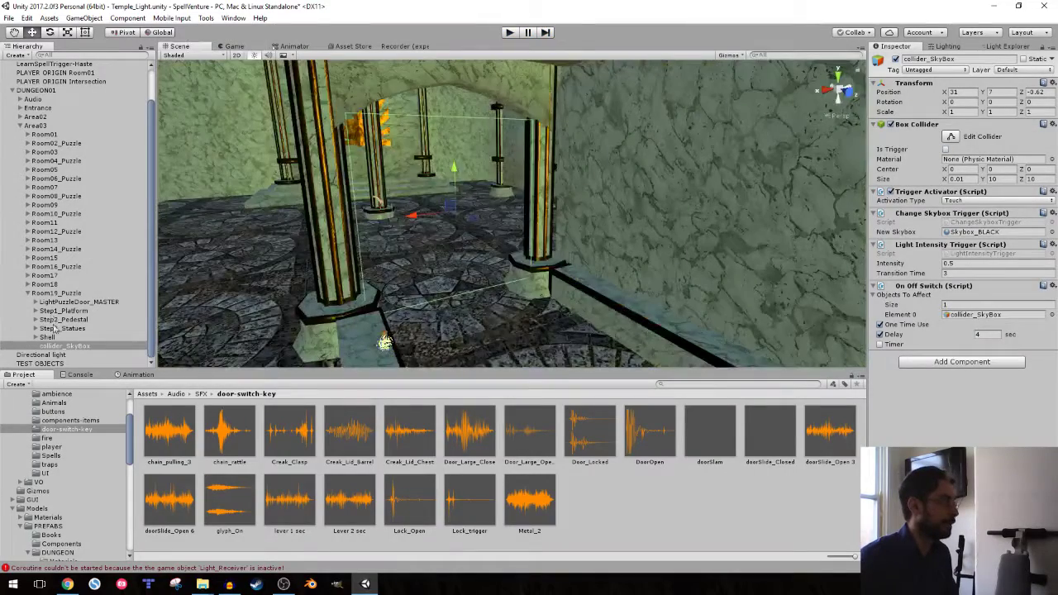
click(48, 337)
click(47, 310)
click(45, 302)
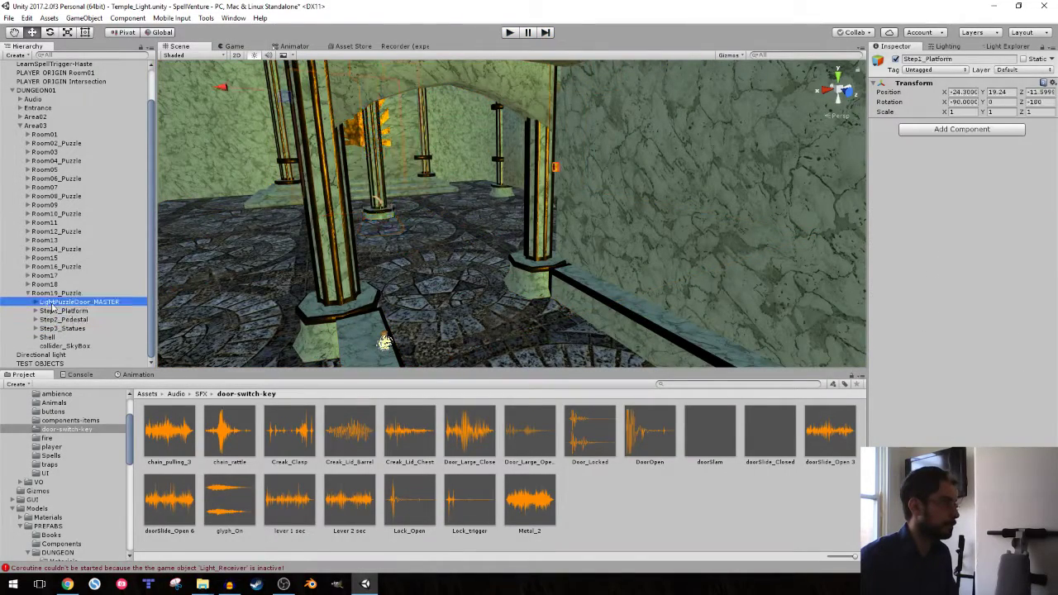
click(35, 302)
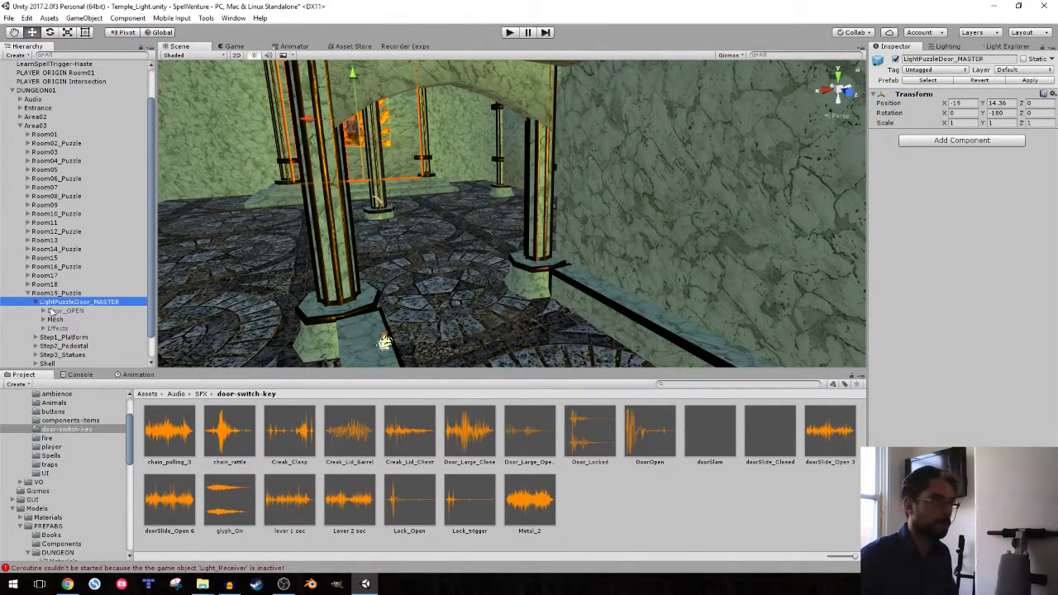
- Set Step3_Statues' Light Puzzle Solve Delay to 2 and run a new play-test
click(55, 354)
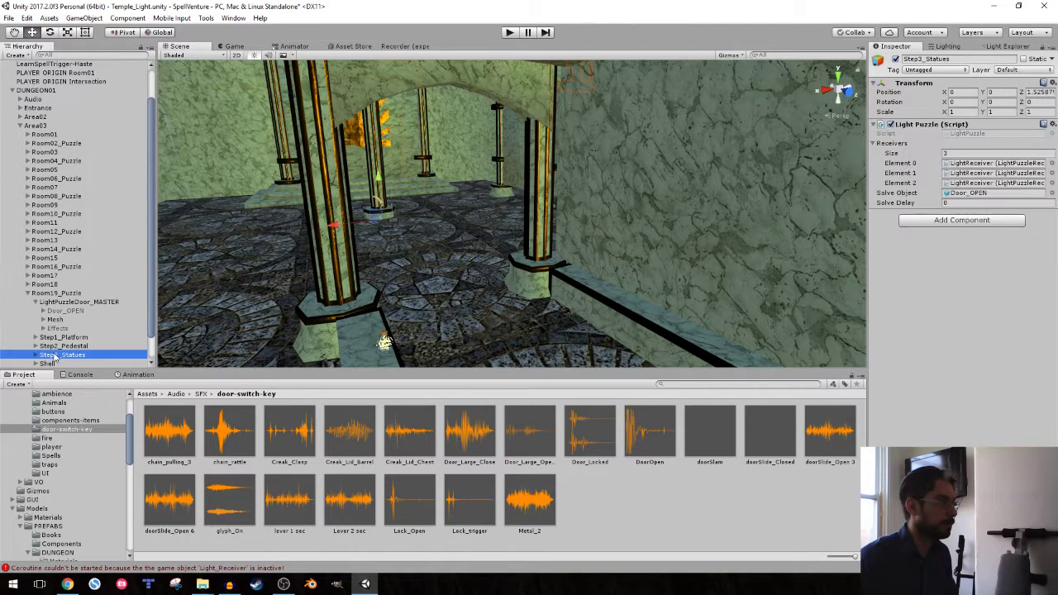
click(951, 202)
text(2)
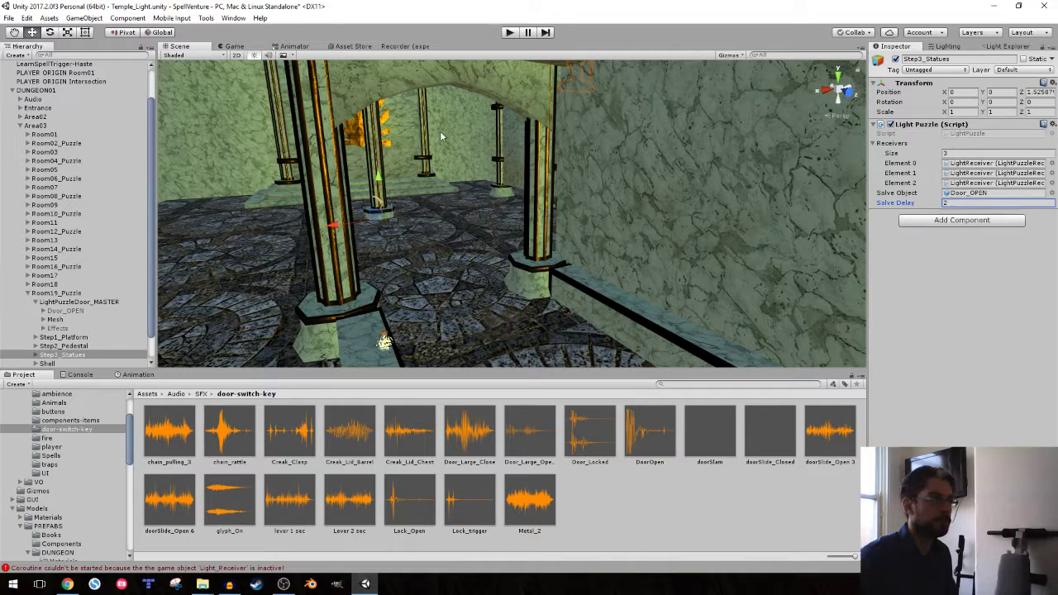
click(509, 33)
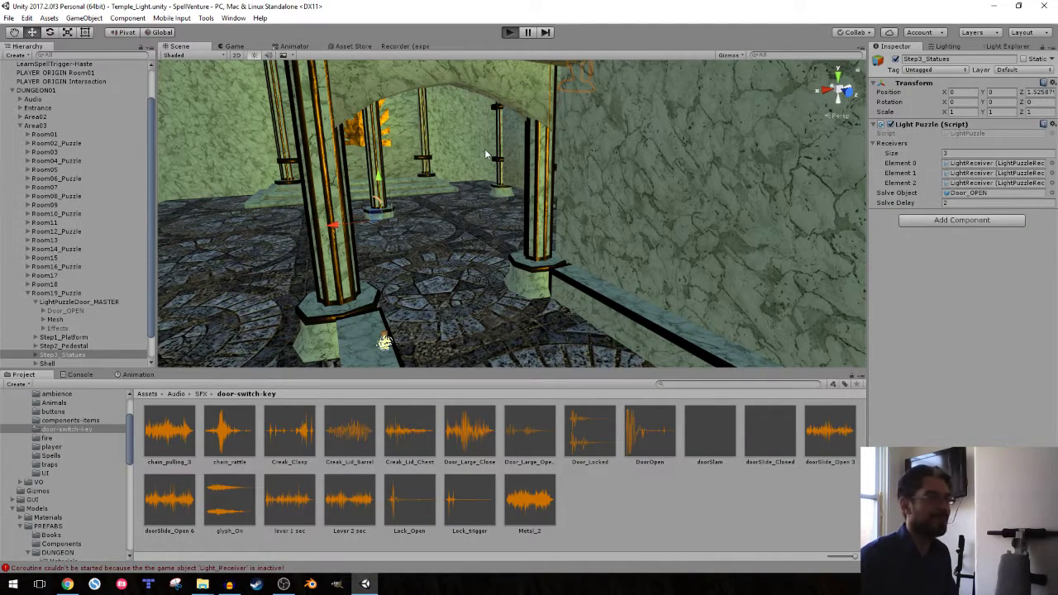
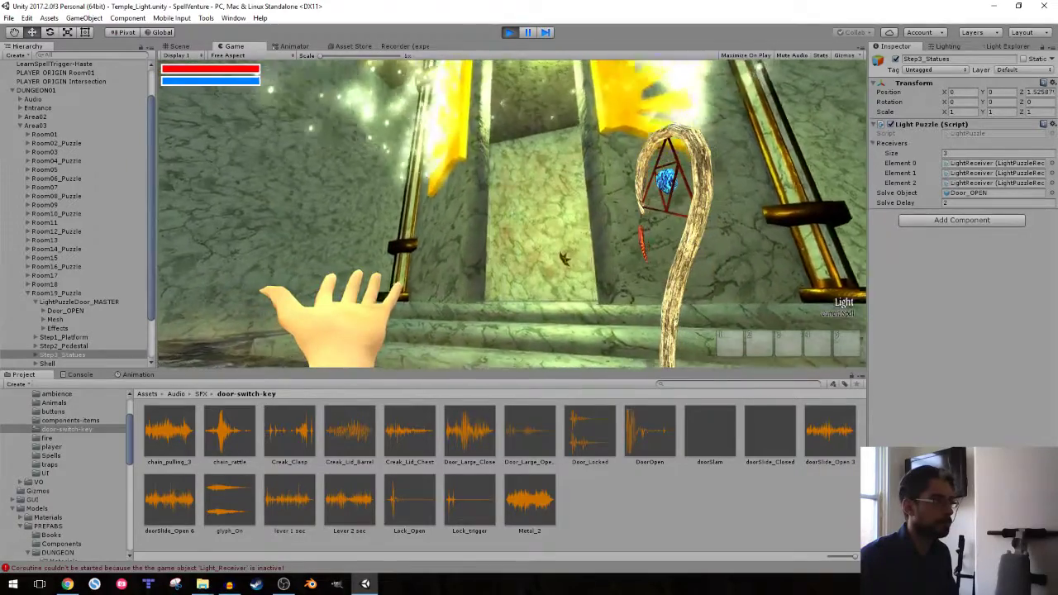
- Walk the player through the statue room to the sunburst wall, let it open, then stop Play mode
key(w)
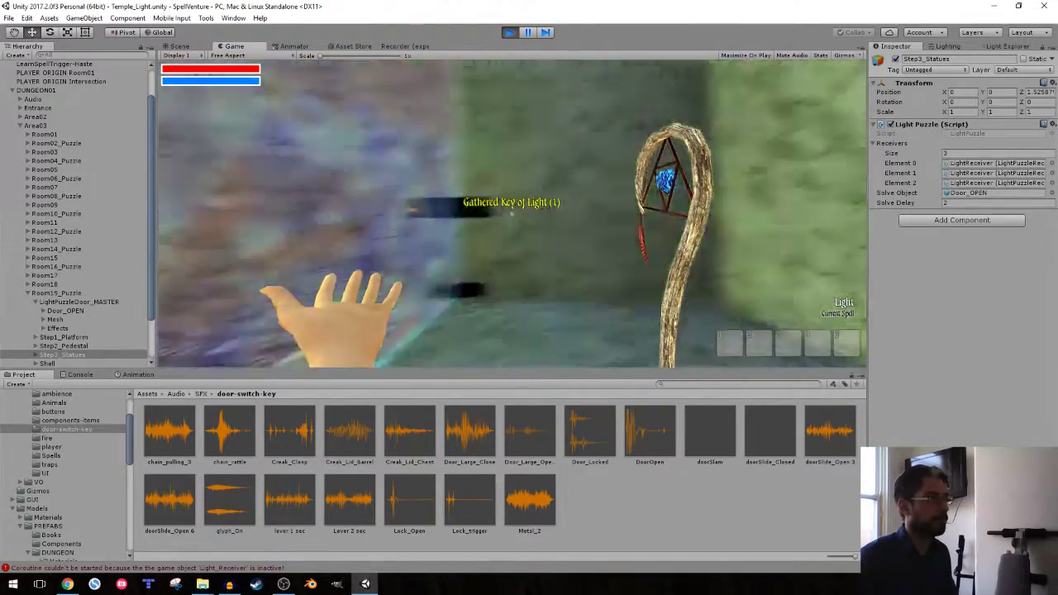
key(shift+w)
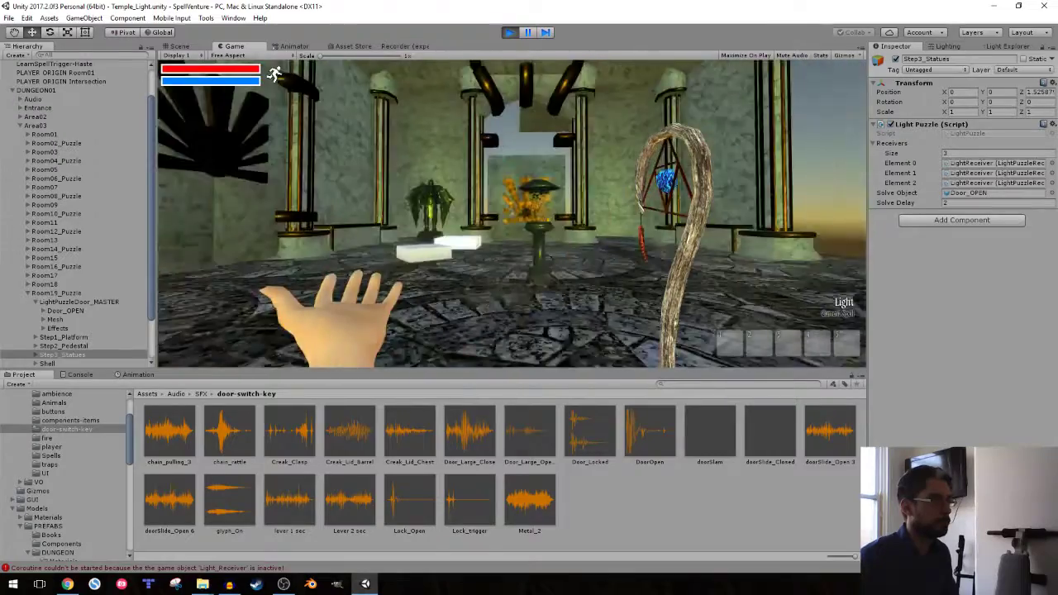
key(s)
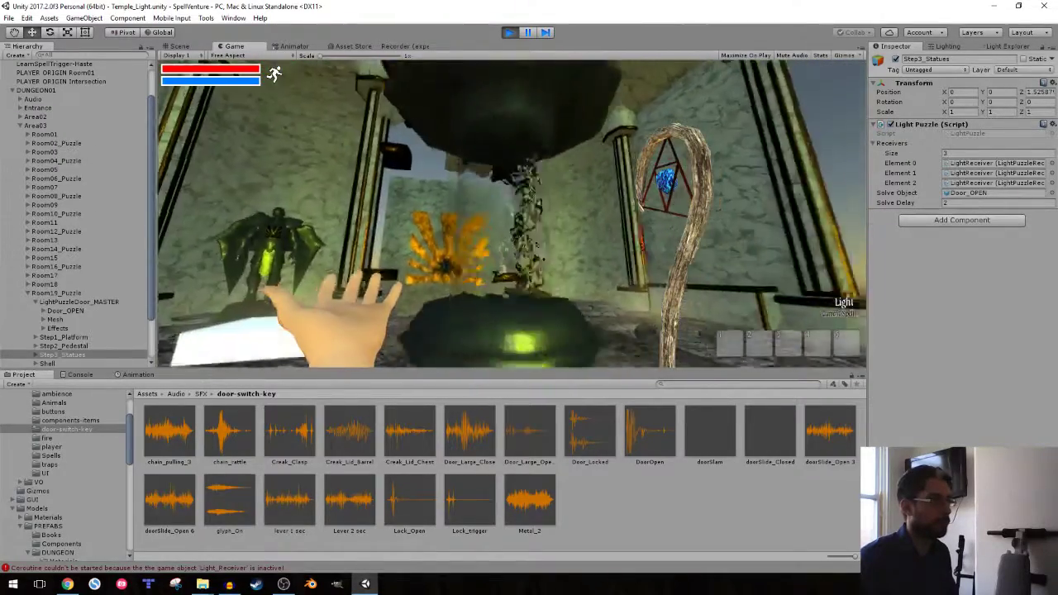
key(a)
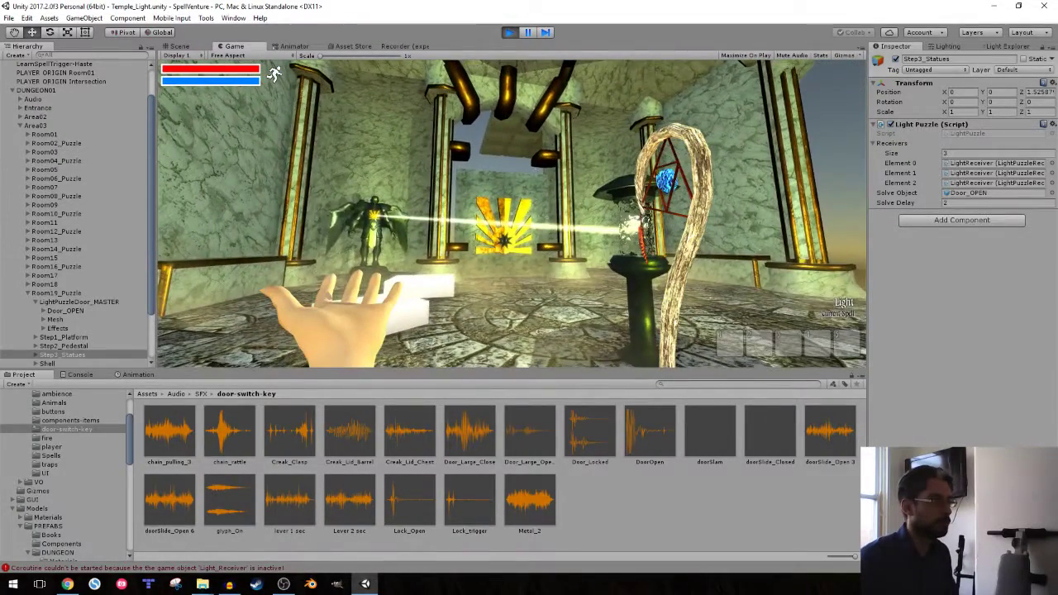
key(a)
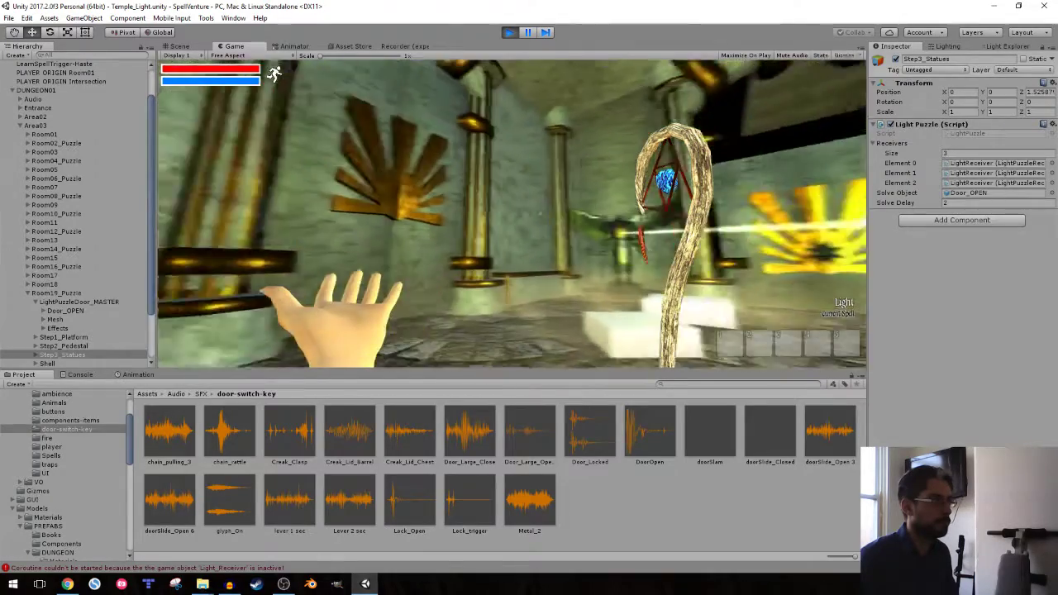
key(w)
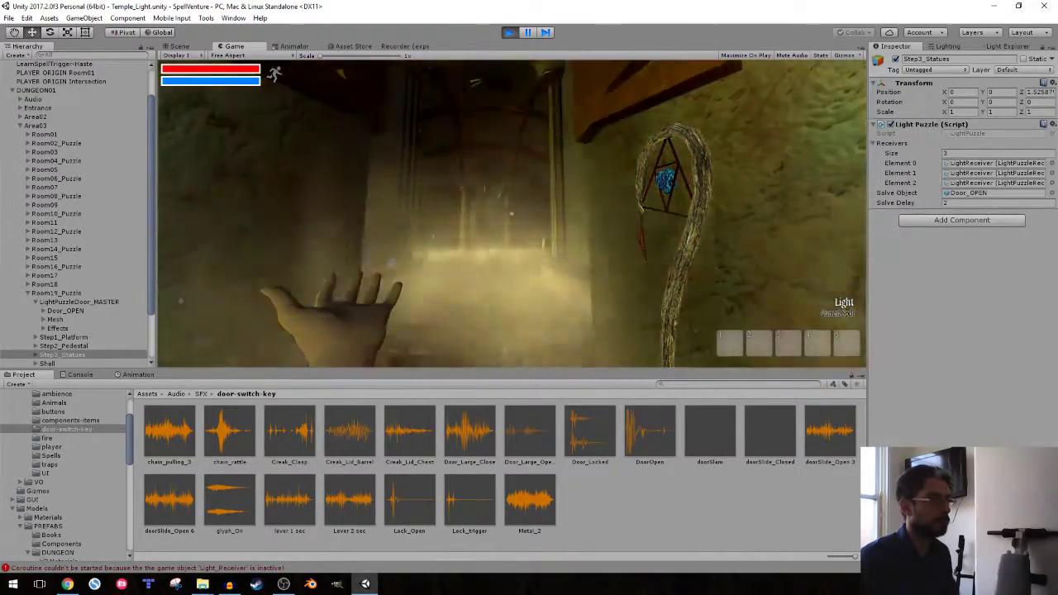
key(ctrl+p)
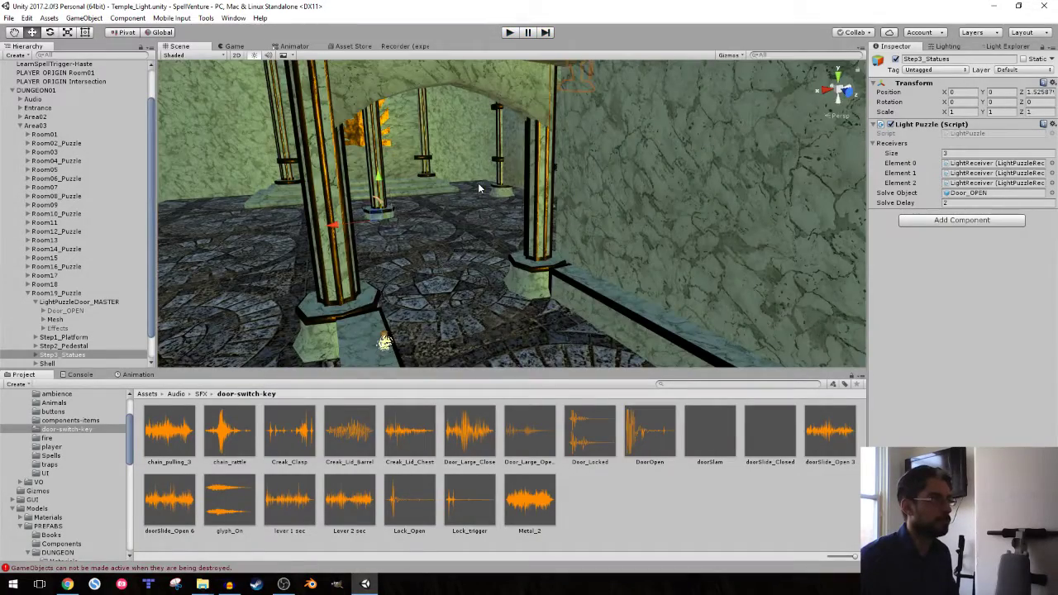
- Frame the Dust_Door particle effect by the sunburst wall and inspect its Shape settings
right_drag(477, 182, 273, 120)
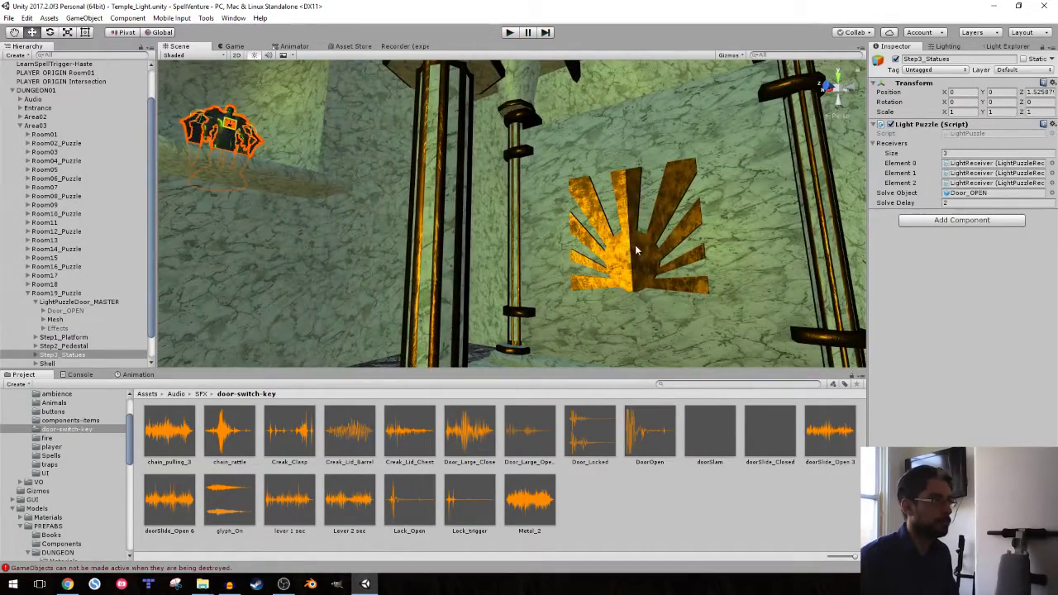
click(636, 250)
click(51, 328)
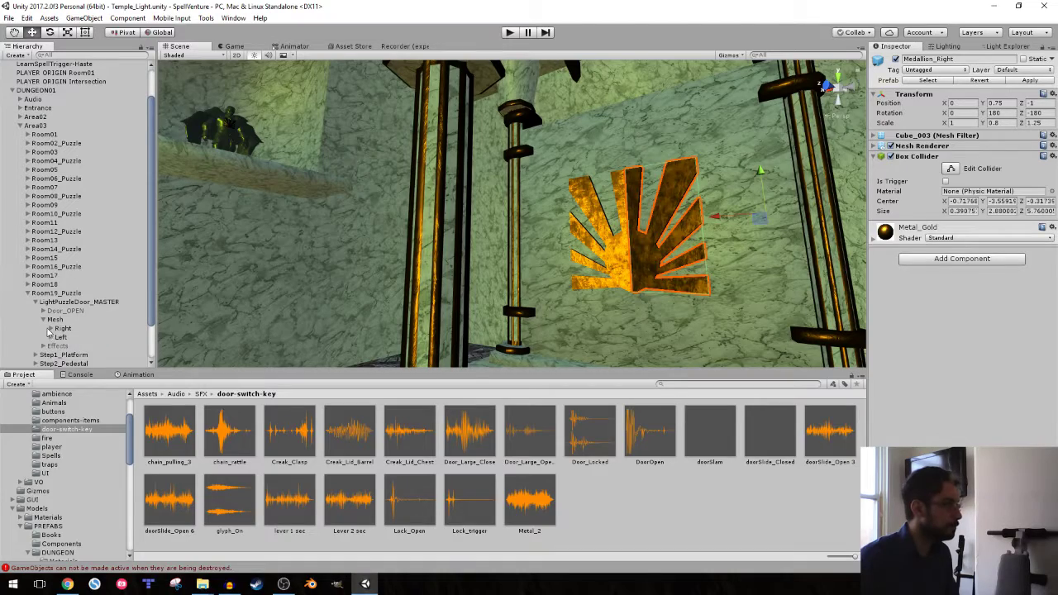
click(43, 345)
click(66, 307)
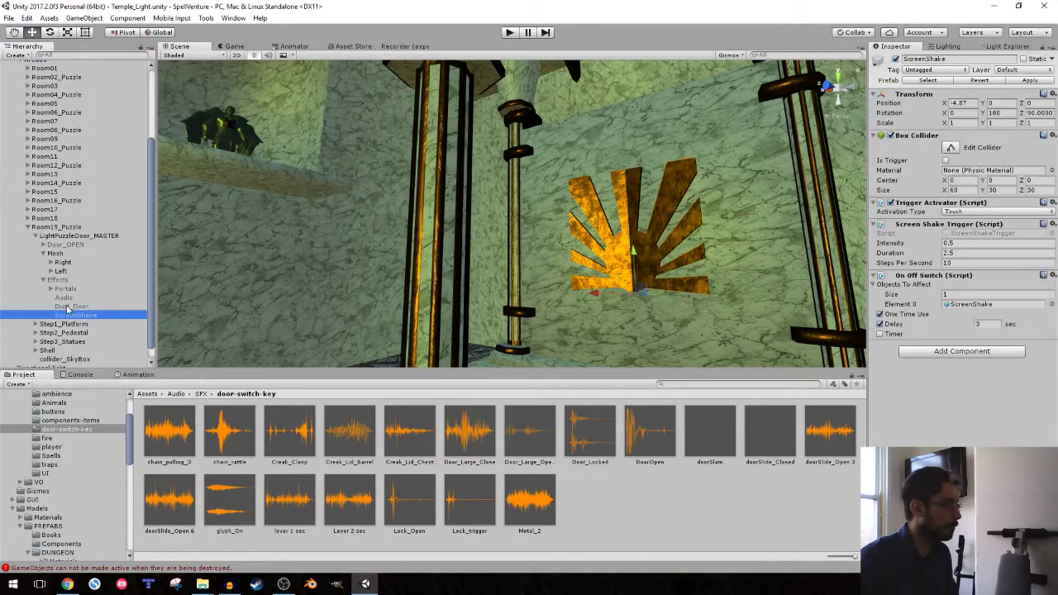
key(f)
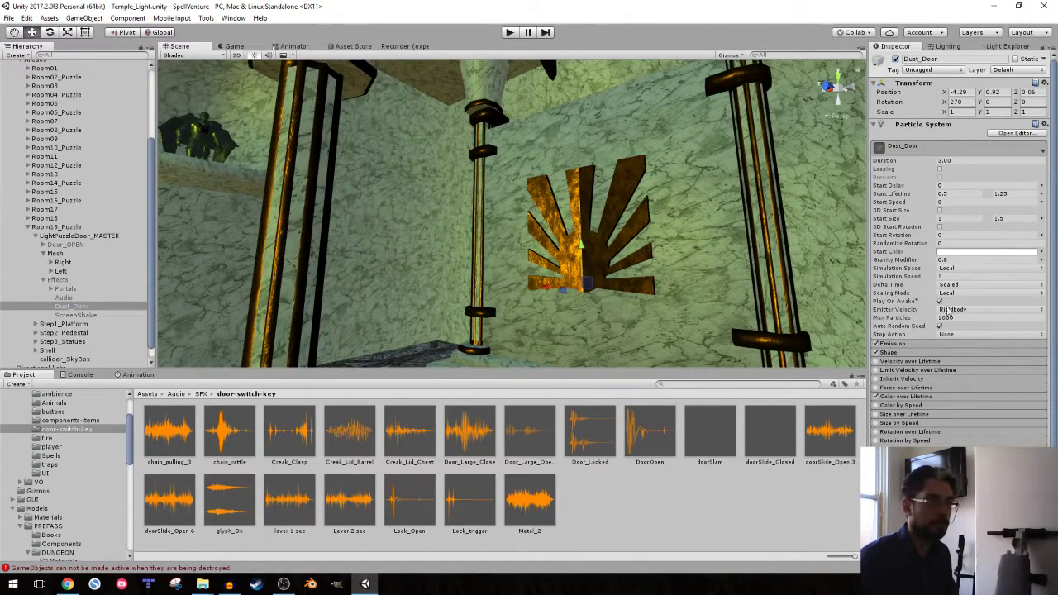
click(912, 353)
alt+drag(595, 265, 558, 279)
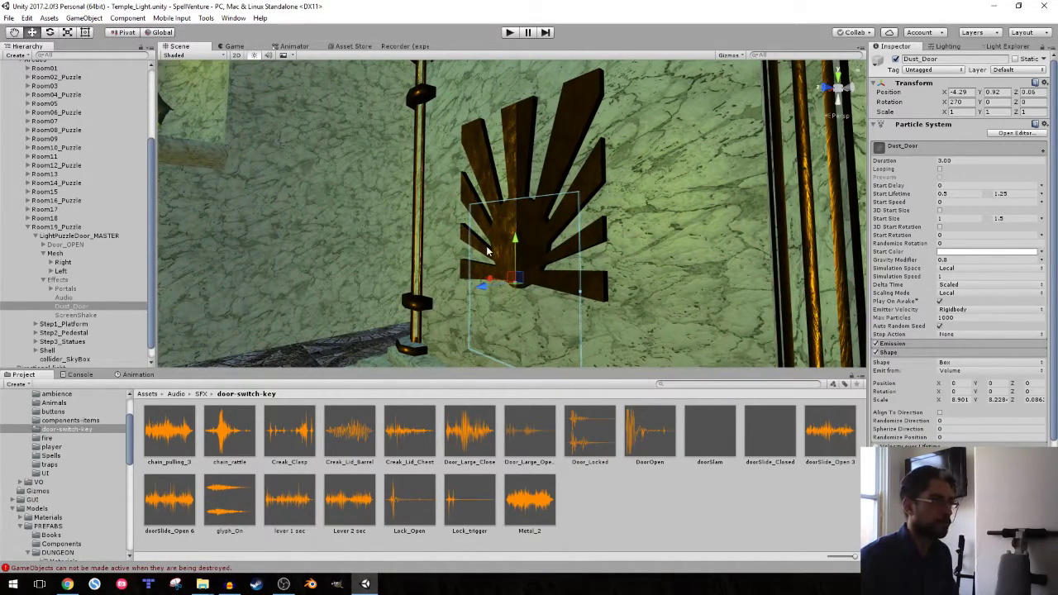
- Select Dust_Door under Room16_Puzzle > LightPuzzleDoor > Effects in the Hierarchy
click(28, 201)
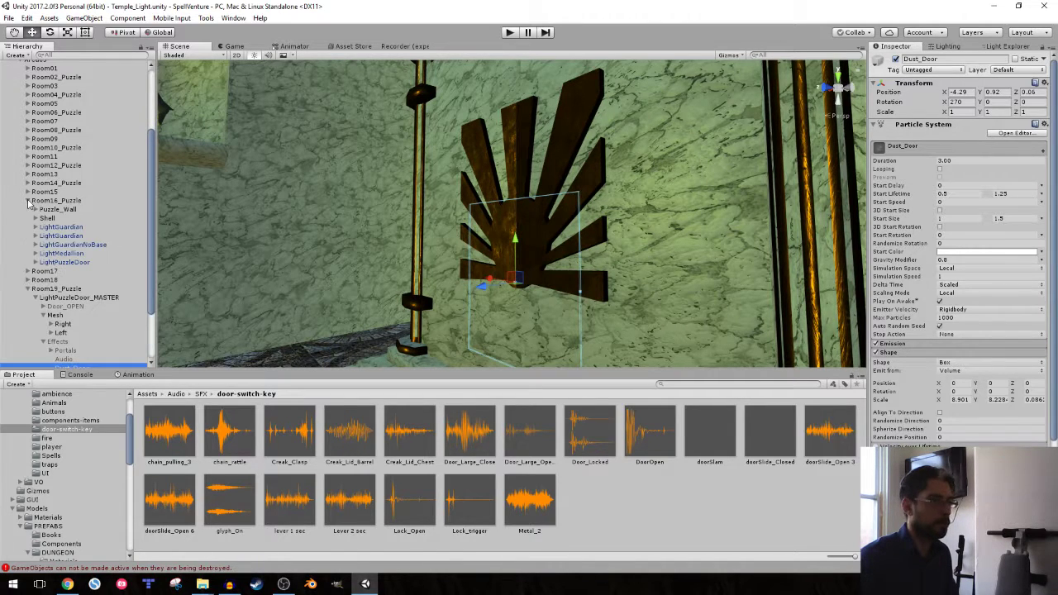
click(37, 262)
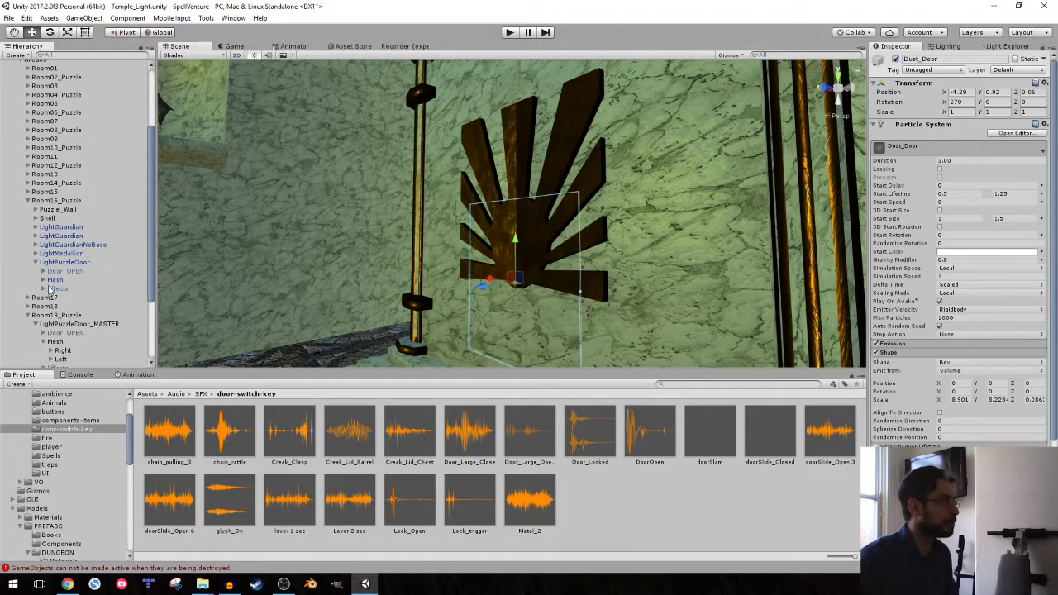
click(44, 288)
click(71, 298)
- Duplicate Dust_Door, keep the name Dust_Door, and copy its Transform component values
key(ctrl+d)
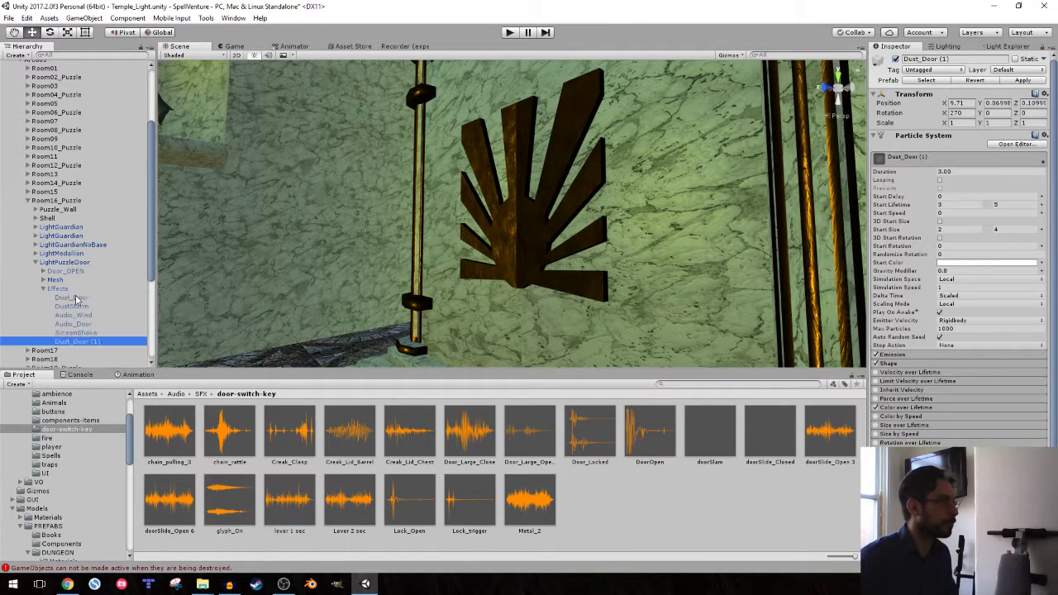
click(96, 339)
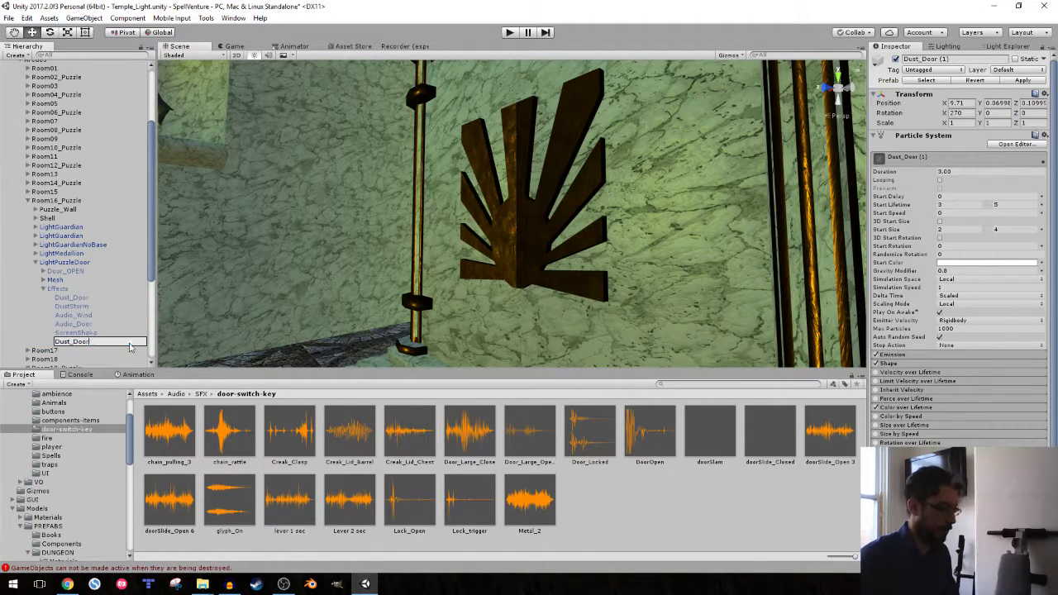
key(Return)
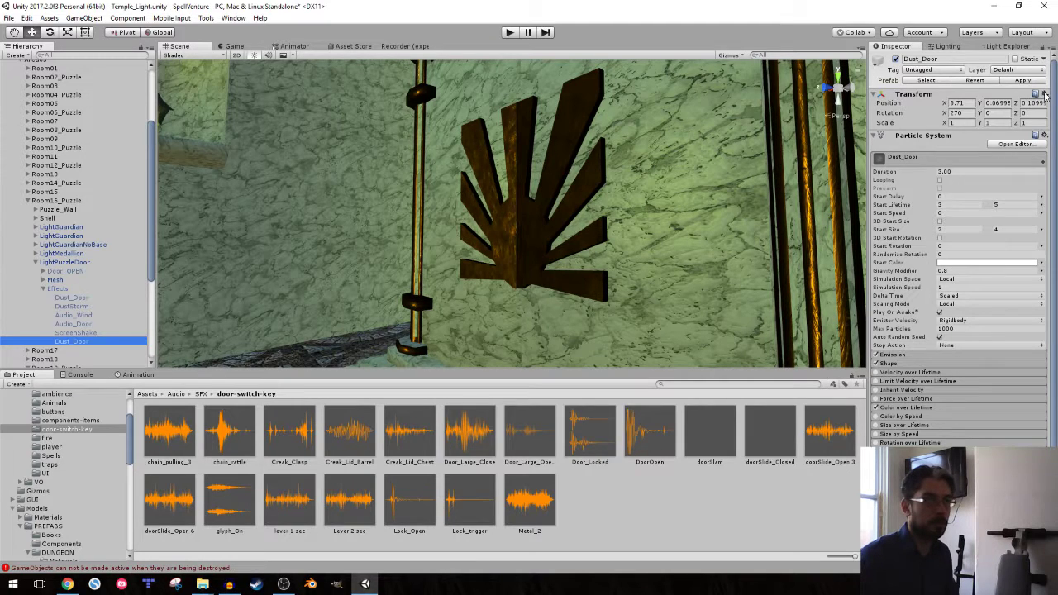
click(1045, 95)
click(1013, 146)
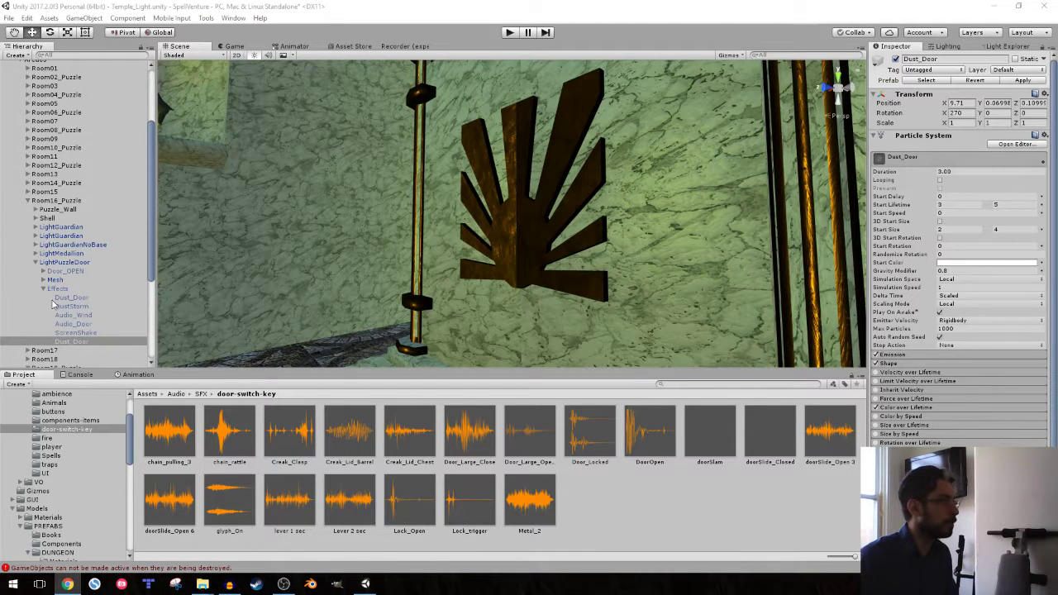
- Move the Dust_Door copy into Room19's door Effects and paste the copied Transform values
scroll(54, 298, down, 4)
mouse_move(63, 271)
mouse_down()
mouse_move(77, 303)
mouse_move(64, 289)
mouse_up()
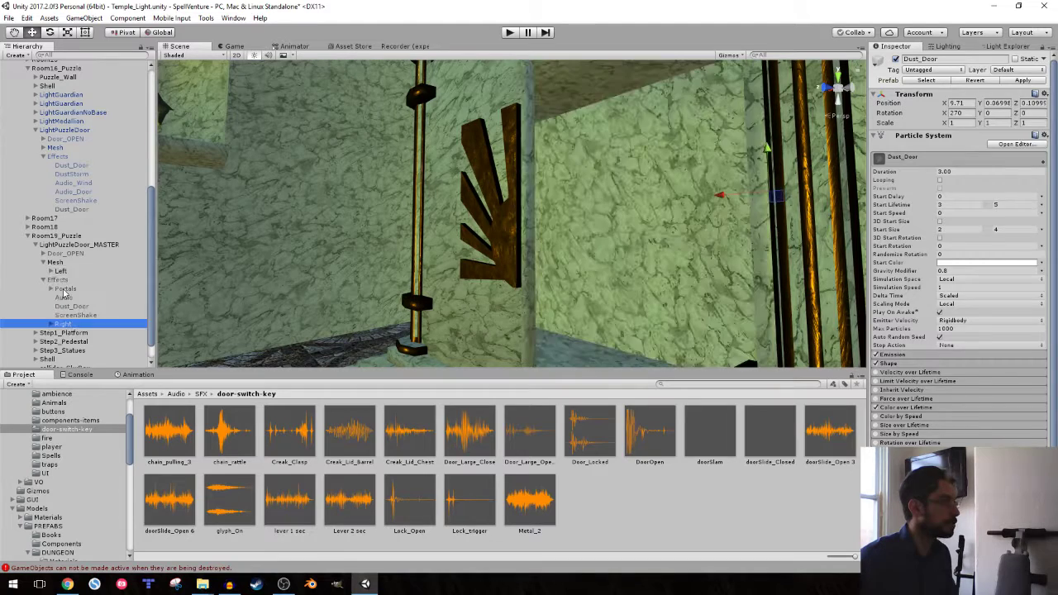
key(ctrl+z)
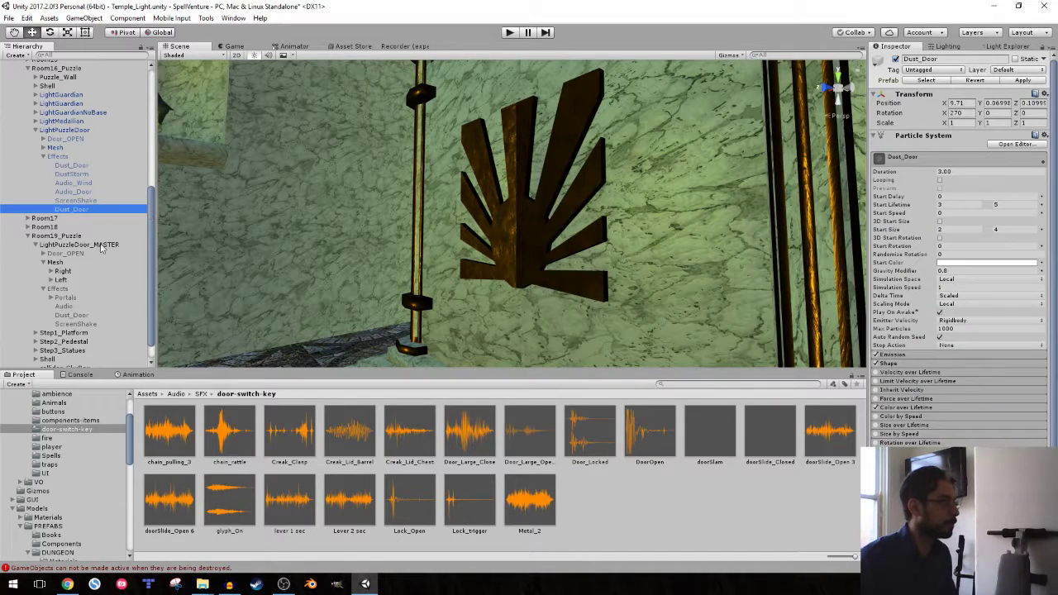
click(75, 201)
click(81, 210)
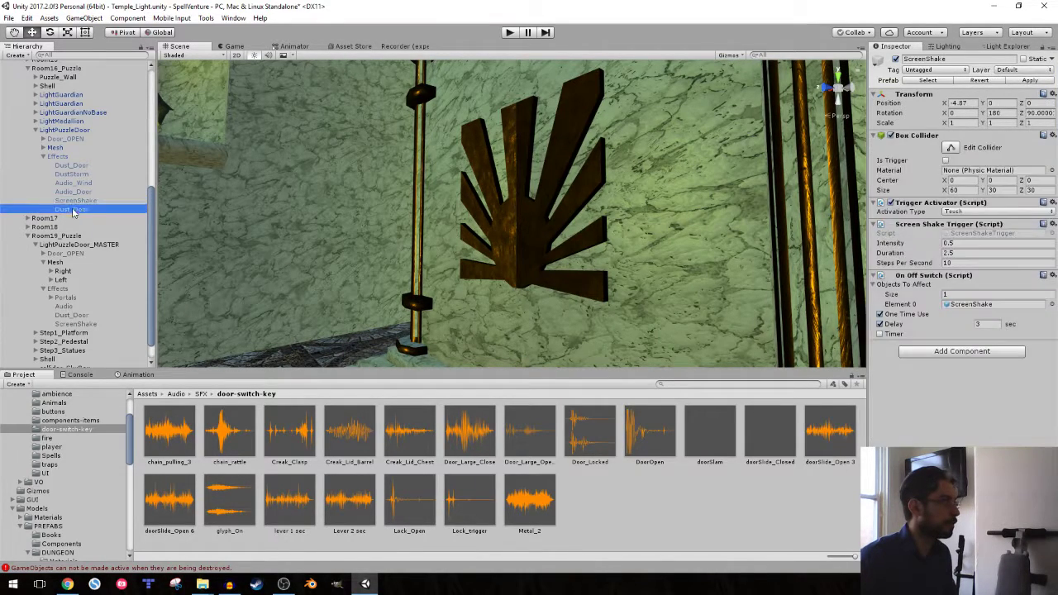
drag(66, 290, 81, 291)
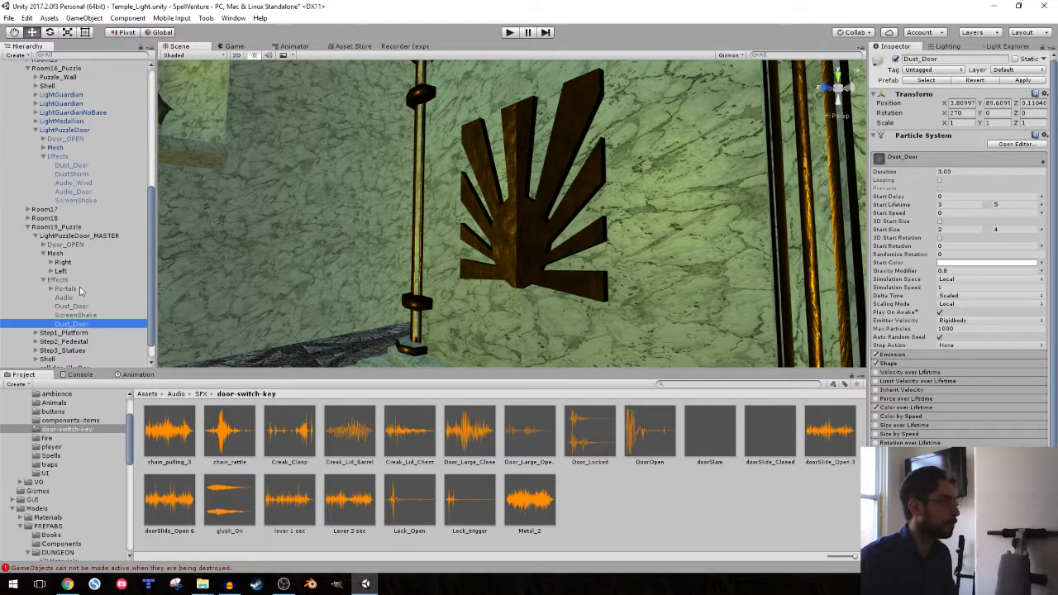
click(1043, 96)
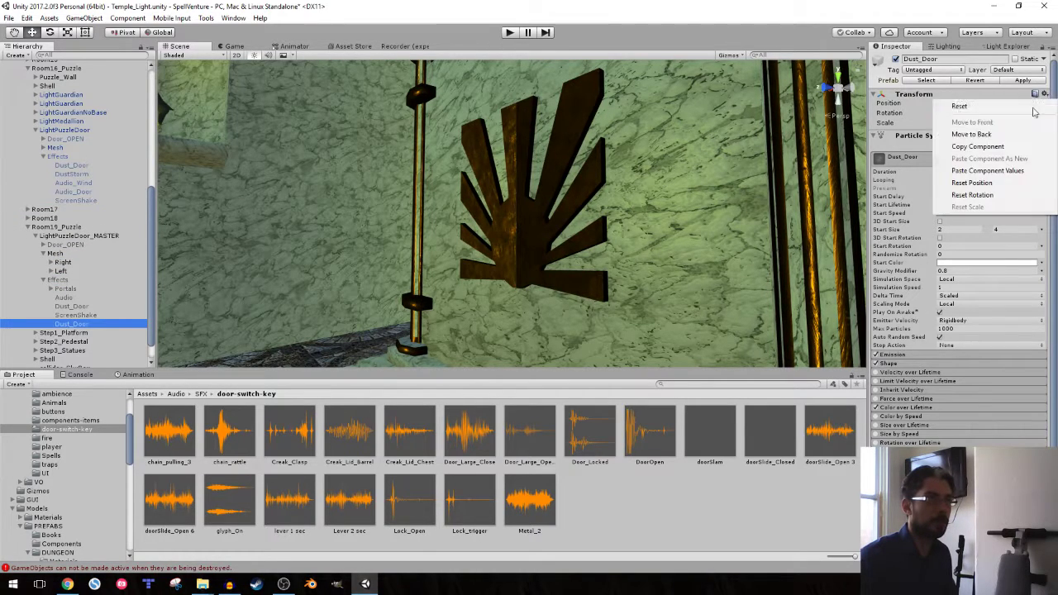
click(985, 171)
- Frame the Dust_Door emitter and check its box Shape across the Room19 sunburst door
key(f)
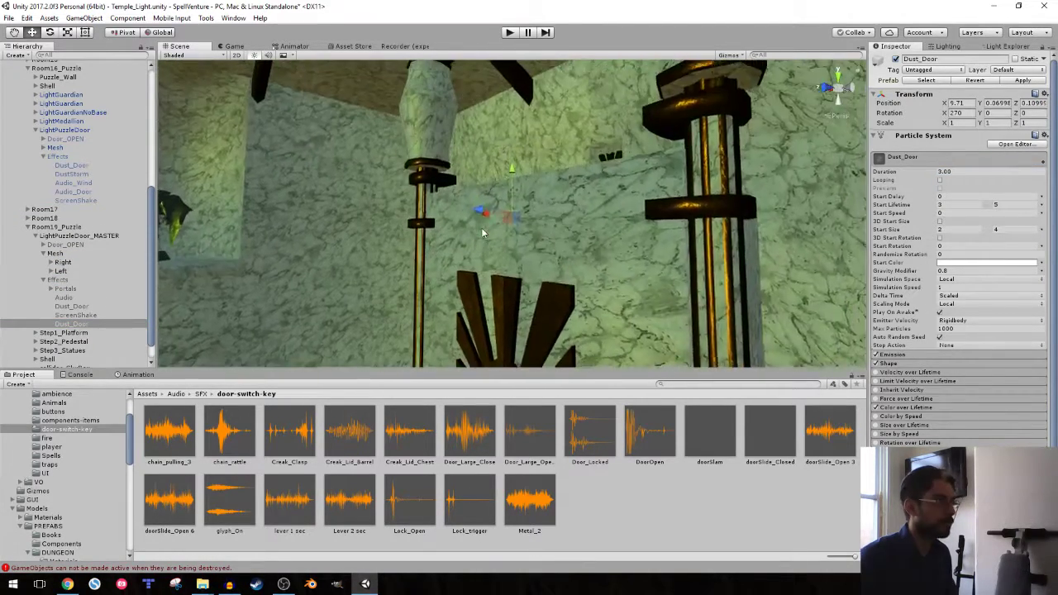
mouse_move(156, 241)
alt+mouse_down()
mouse_move(590, 231)
mouse_move(278, 215)
mouse_move(527, 193)
alt+mouse_up()
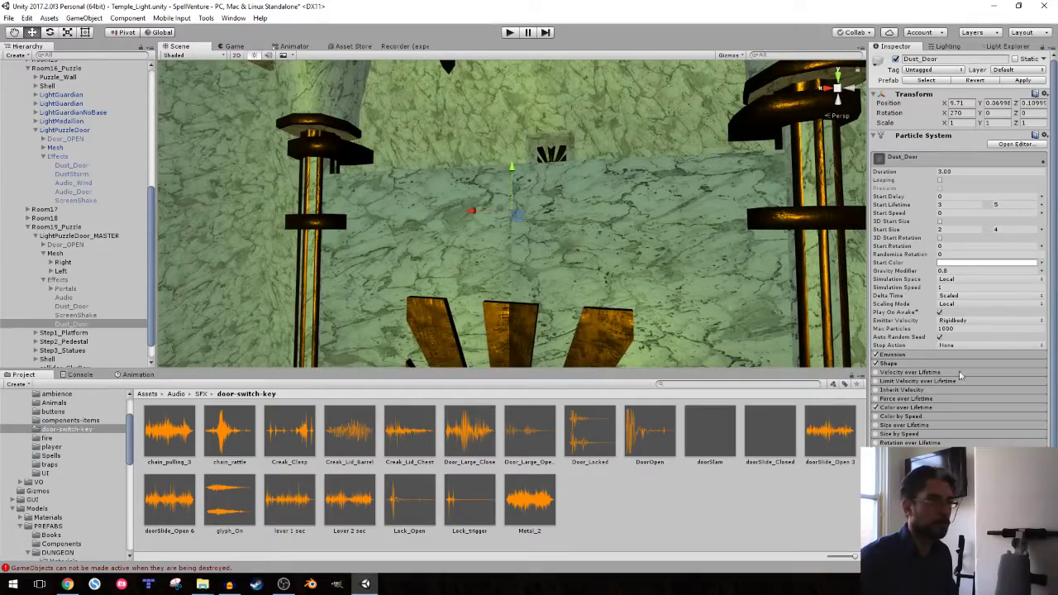
click(907, 365)
mouse_move(579, 214)
alt+mouse_down()
mouse_move(352, 197)
mouse_move(529, 205)
alt+mouse_up()
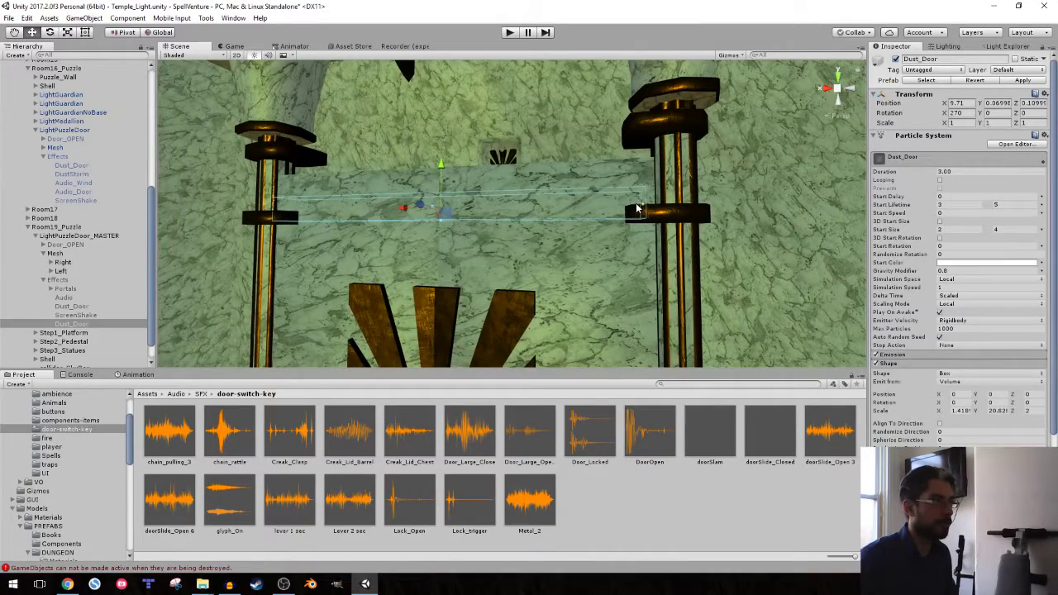
alt+drag(465, 178, 447, 201)
click(925, 363)
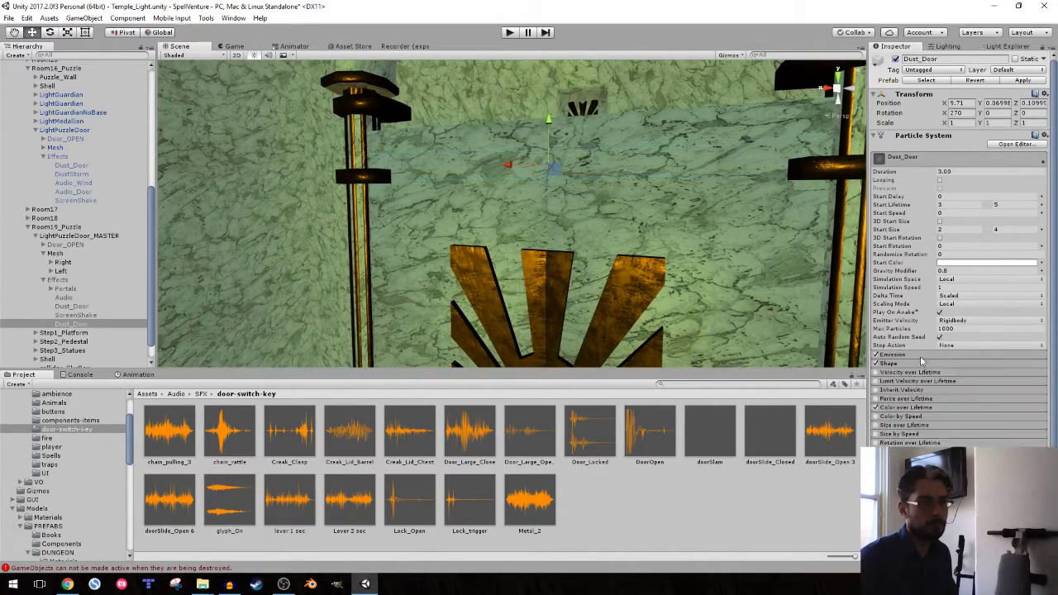
- Review the emission rate of 200, then collapse the LightPuzzleDoor_MASTER groups
click(923, 354)
right_drag(463, 223, 325, 221)
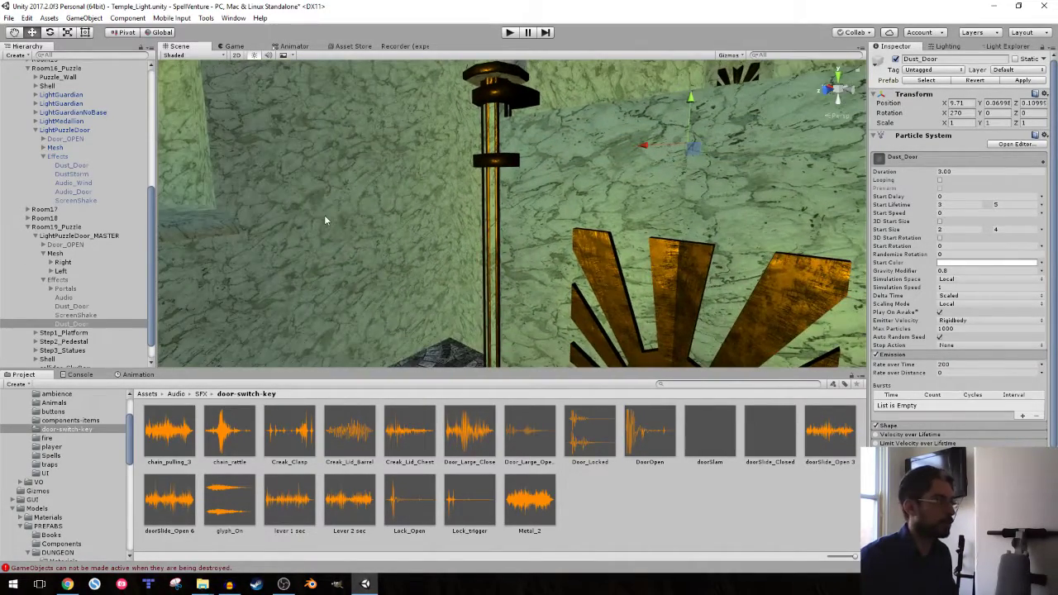
click(44, 280)
click(43, 276)
click(36, 277)
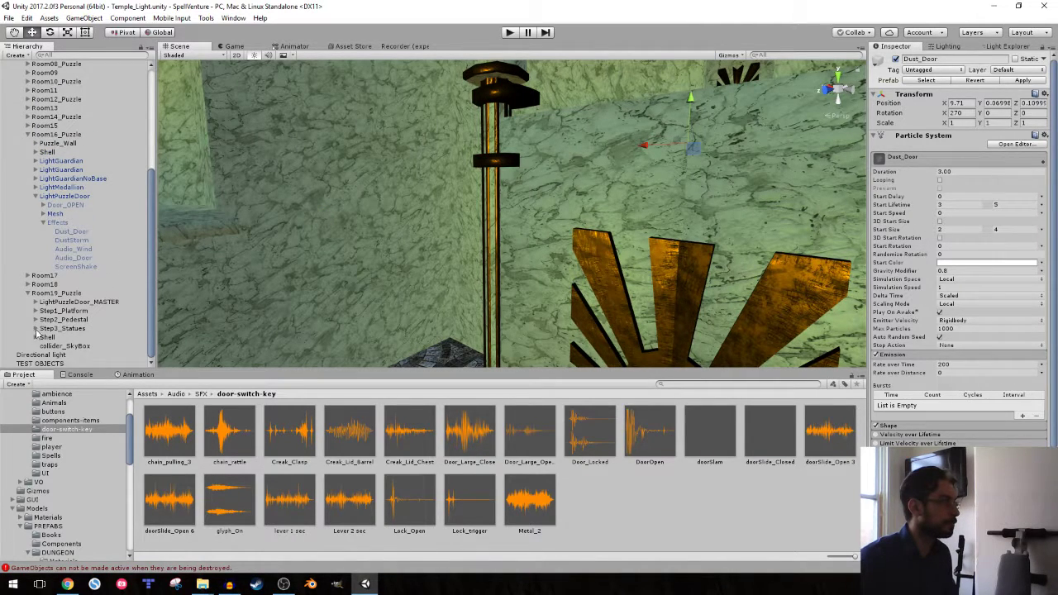
- Start Play mode and walk the player past the pillars toward the corridor
click(508, 32)
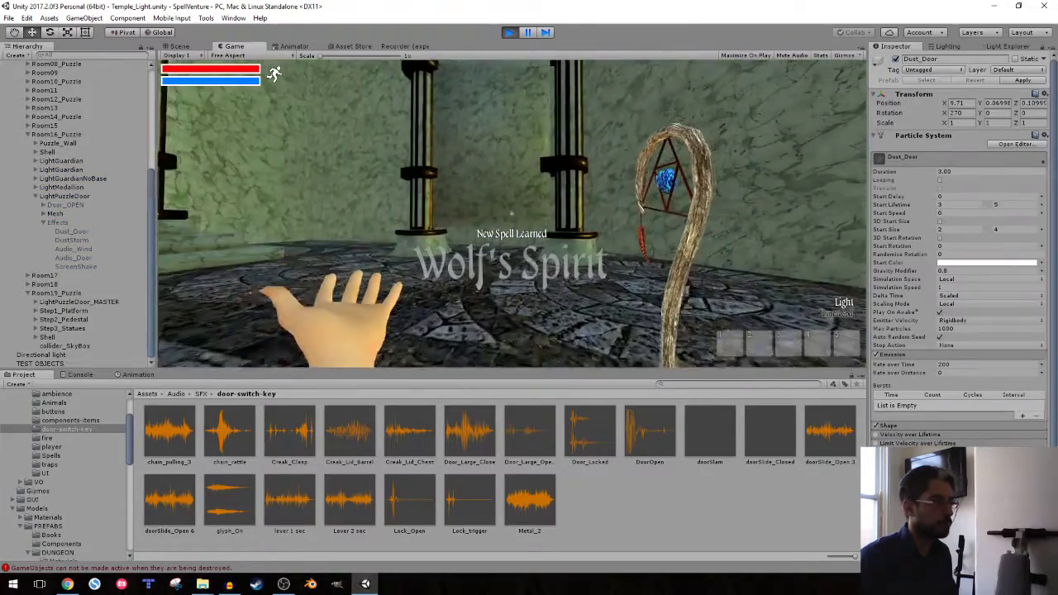
key(w)
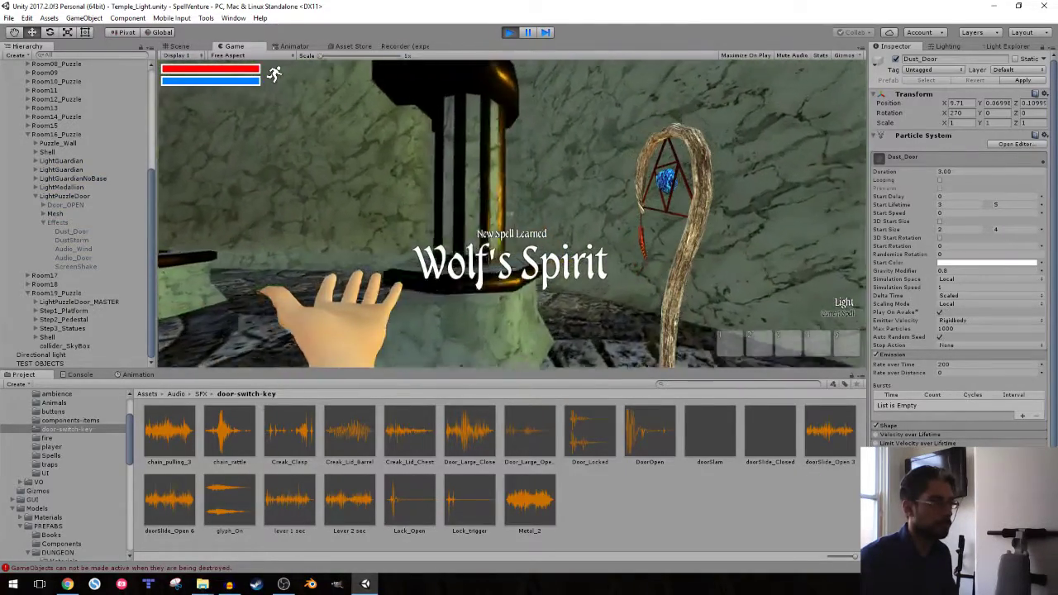
key(w)
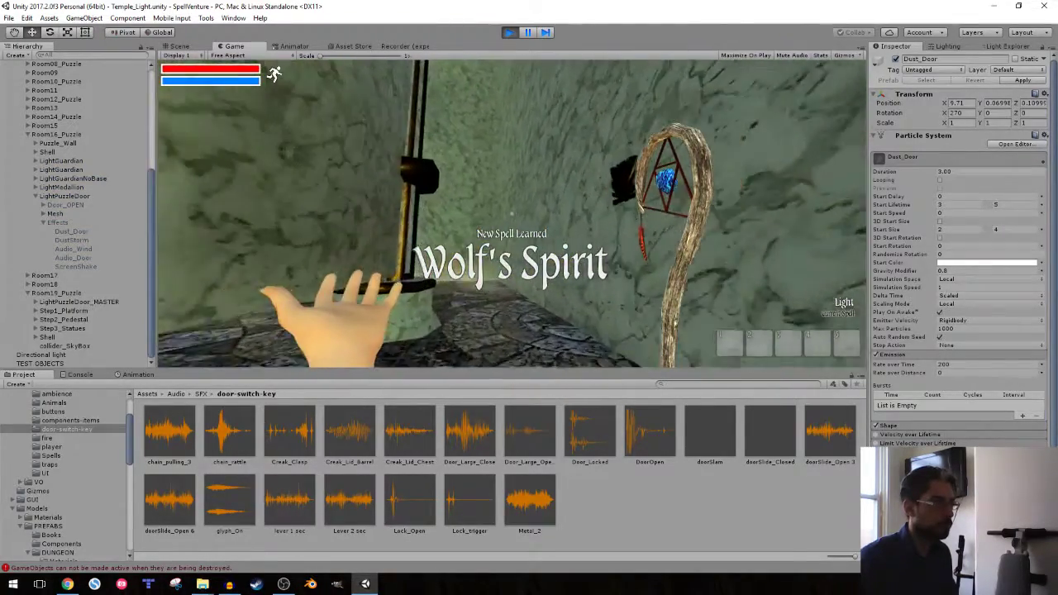
key(w)
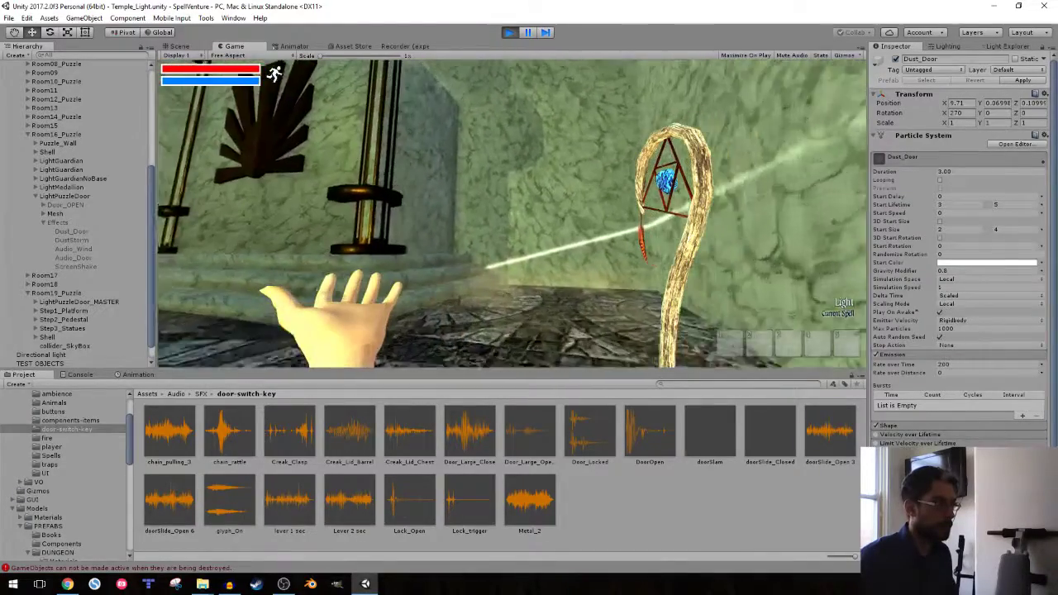
key(w)
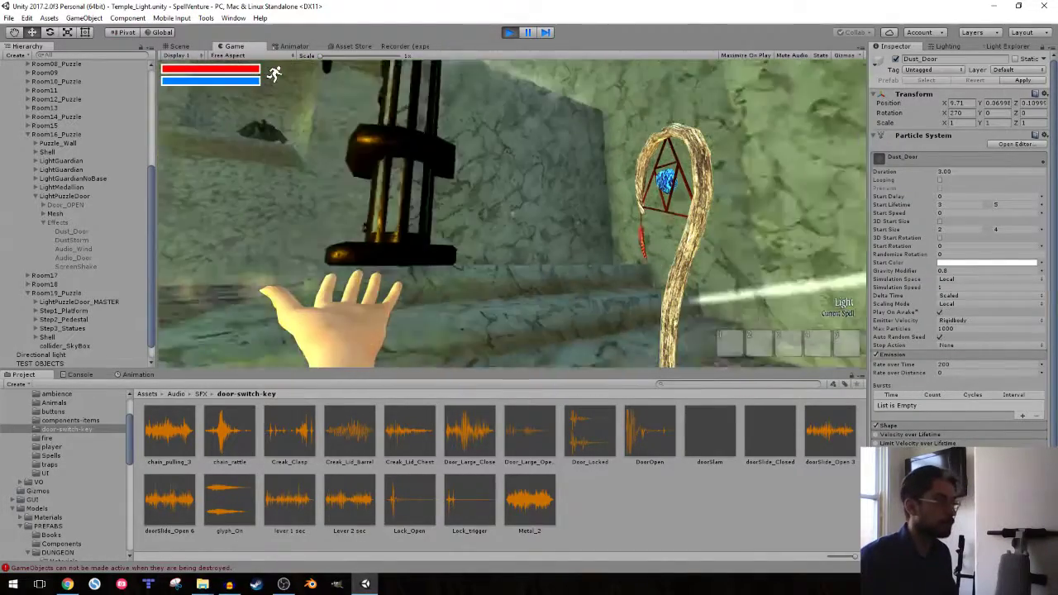
key(w)
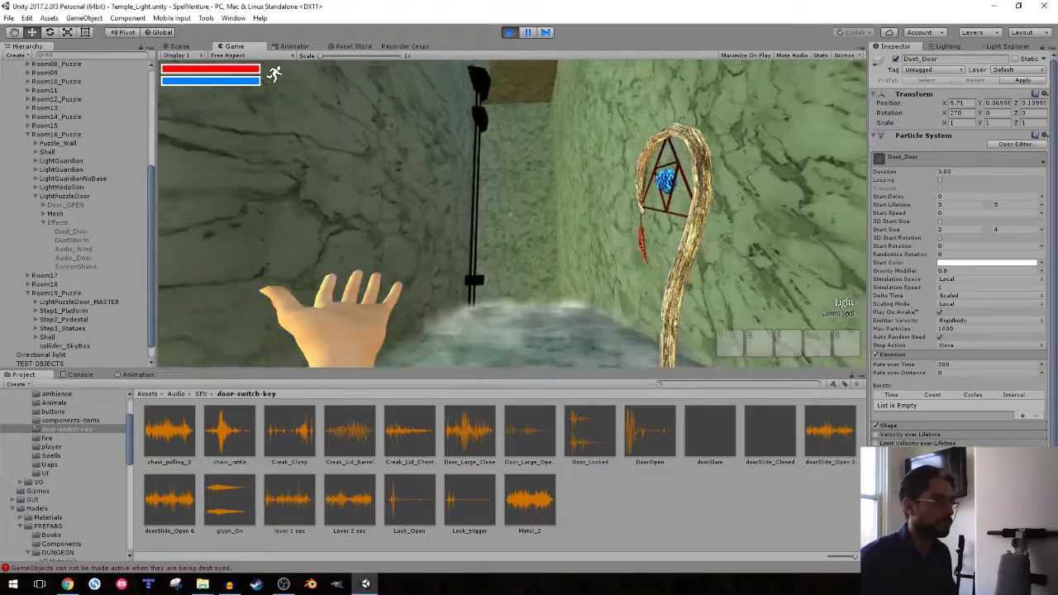
key(w)
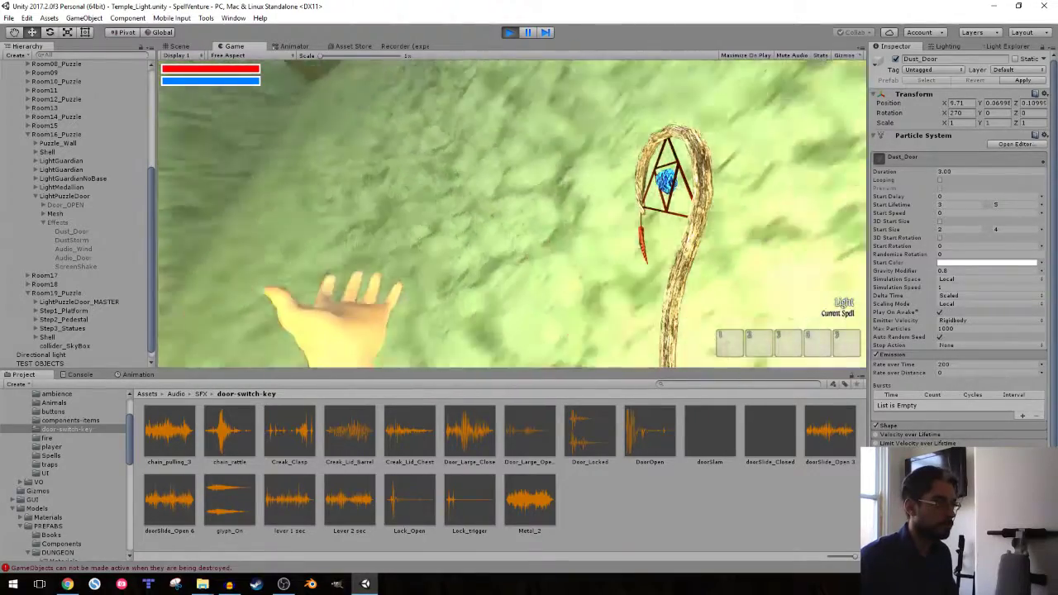
- Walk past the grated hole to the pedestal, insert the Key of Light, then stop Play mode
key(w)
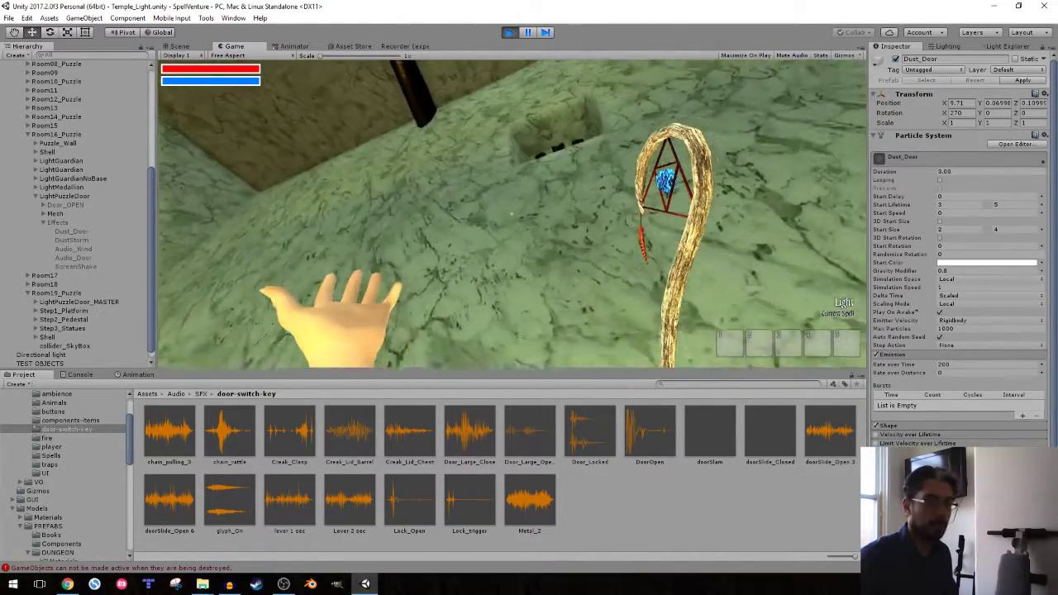
key(w)
key(w)
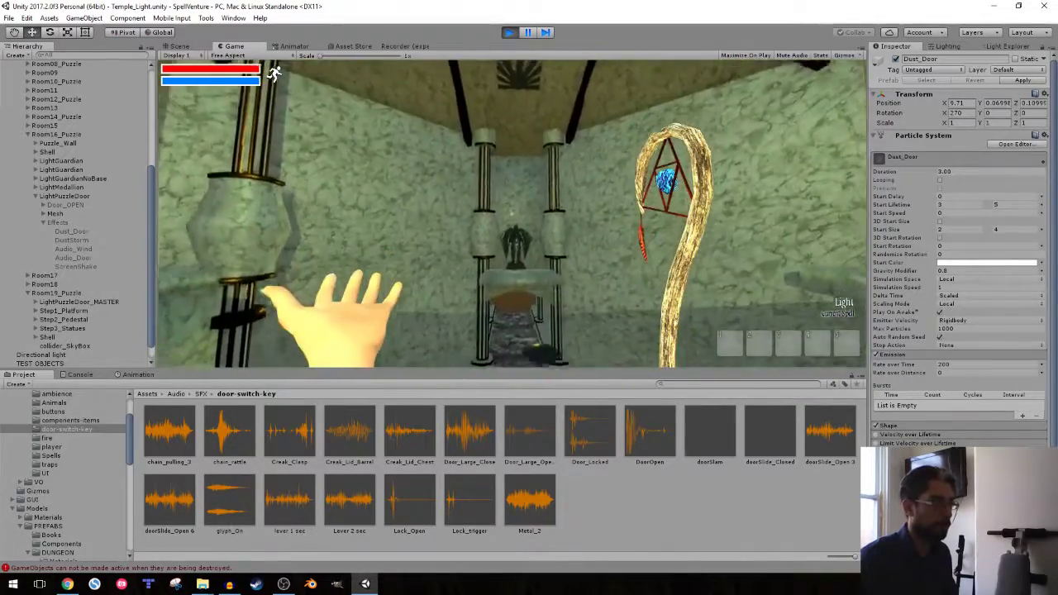
key(w)
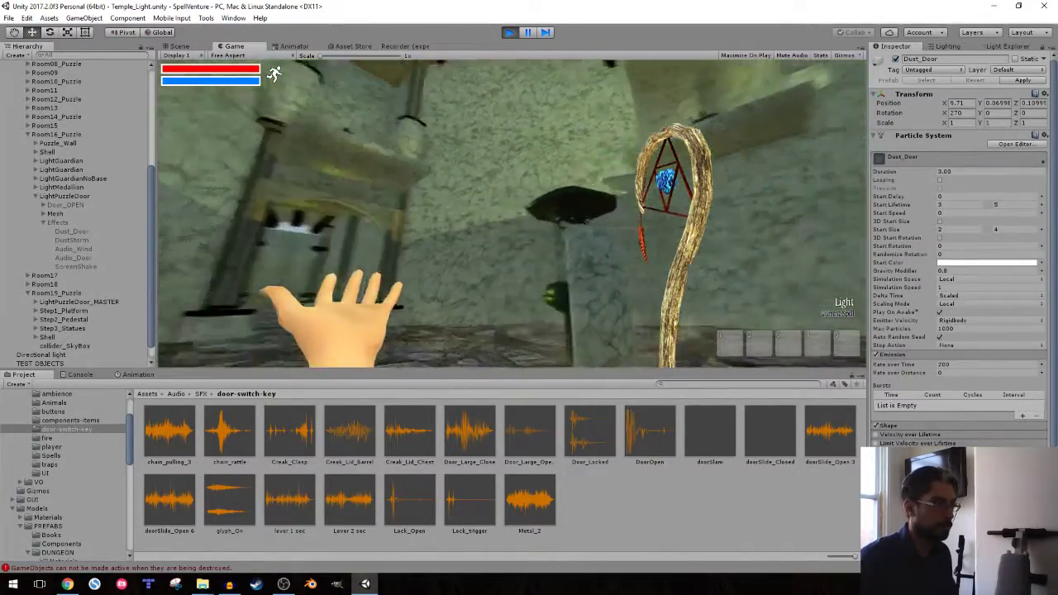
key(w)
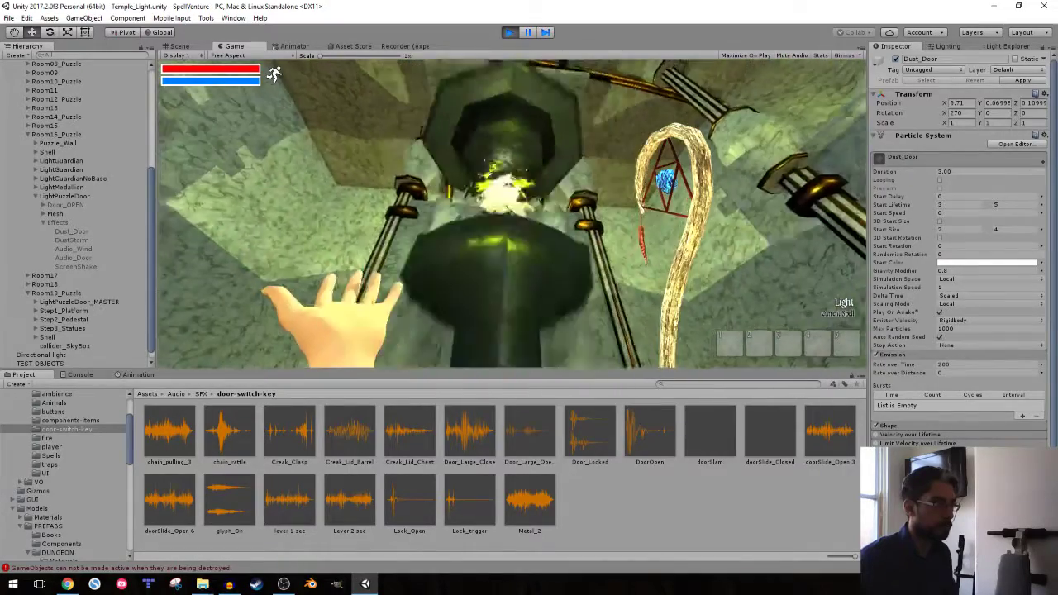
key(s)
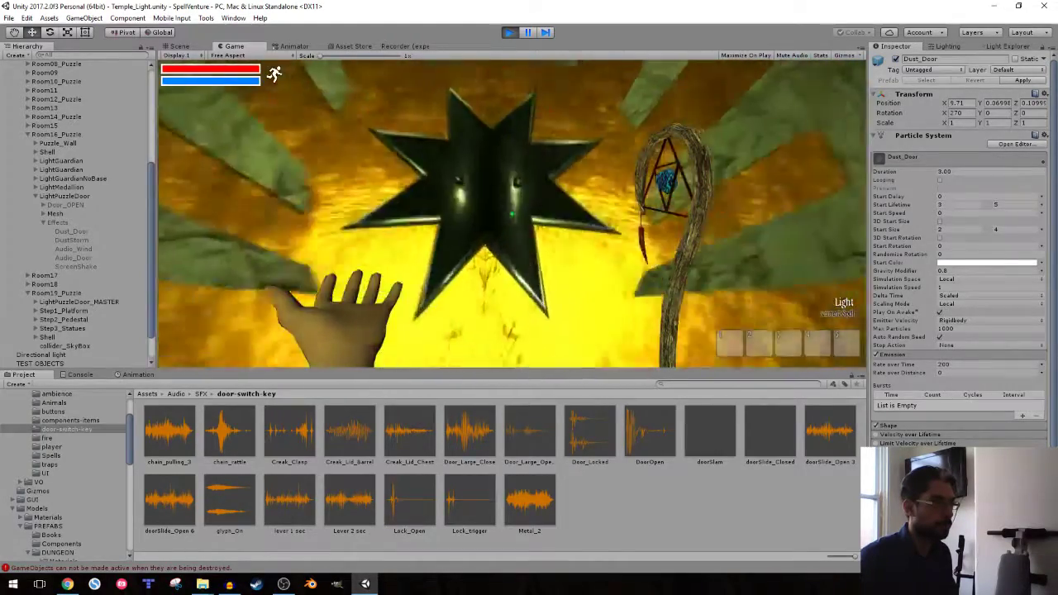
click(514, 34)
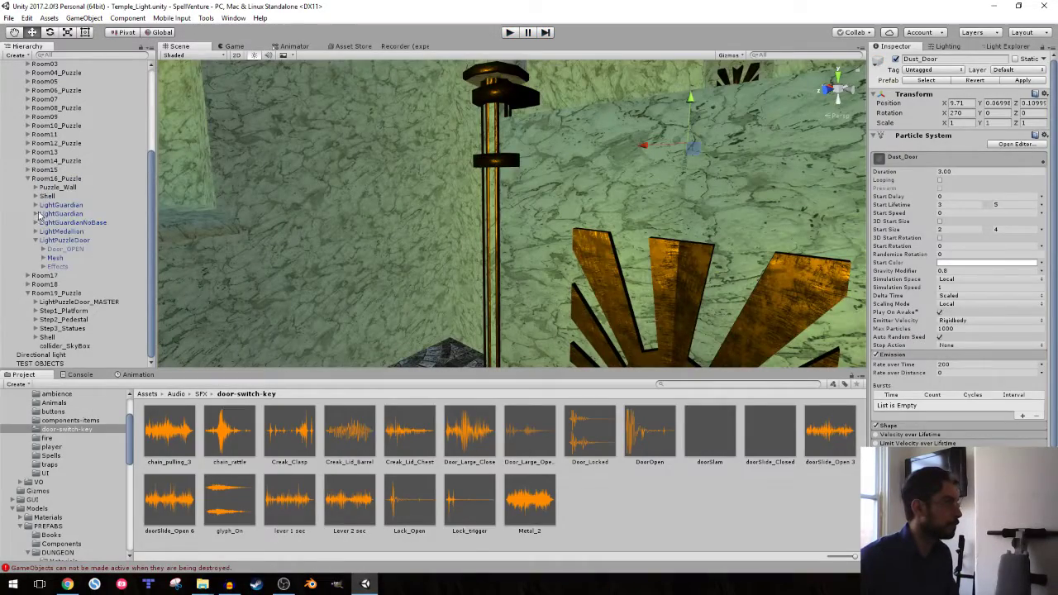
- Collapse the Room16 and Room19 branches, frame Room02_Puzzle, and select the Intersection object
click(36, 244)
click(27, 206)
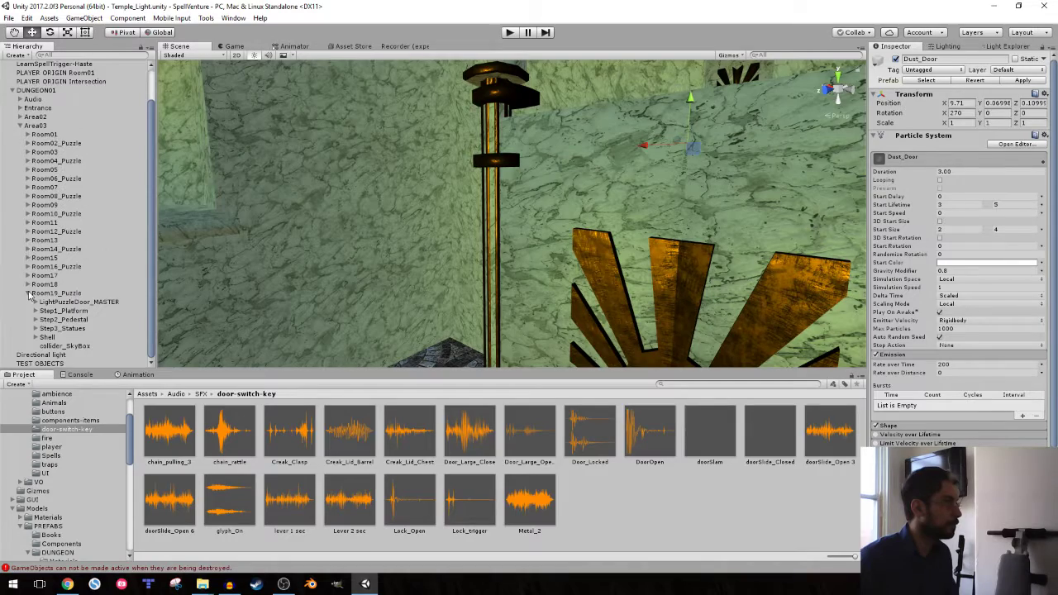
click(29, 293)
click(27, 179)
click(56, 179)
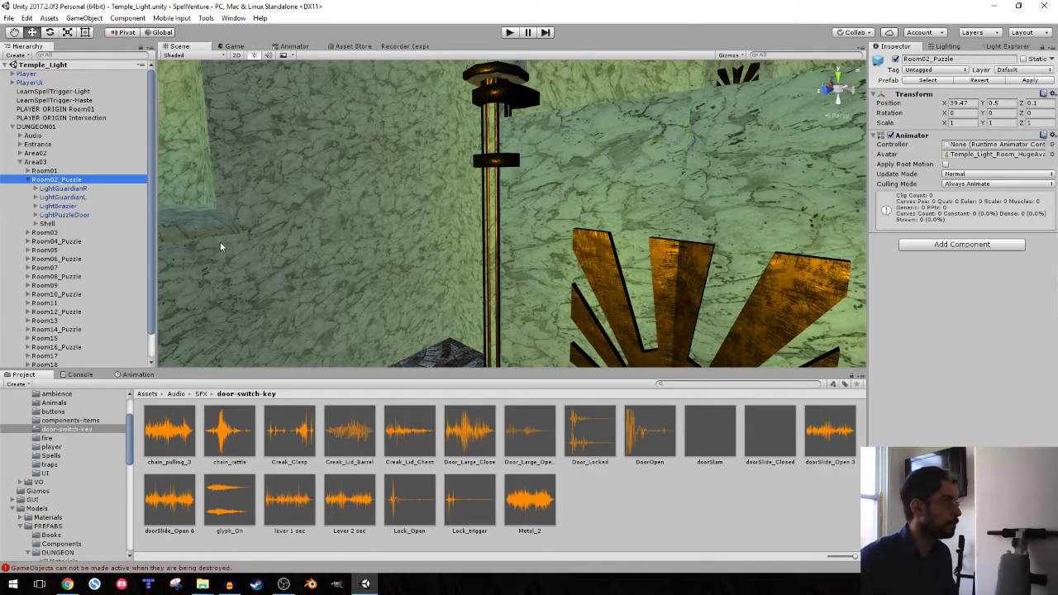
key(f)
mouse_move(494, 229)
right_down()
mouse_move(554, 238)
mouse_move(405, 245)
right_up()
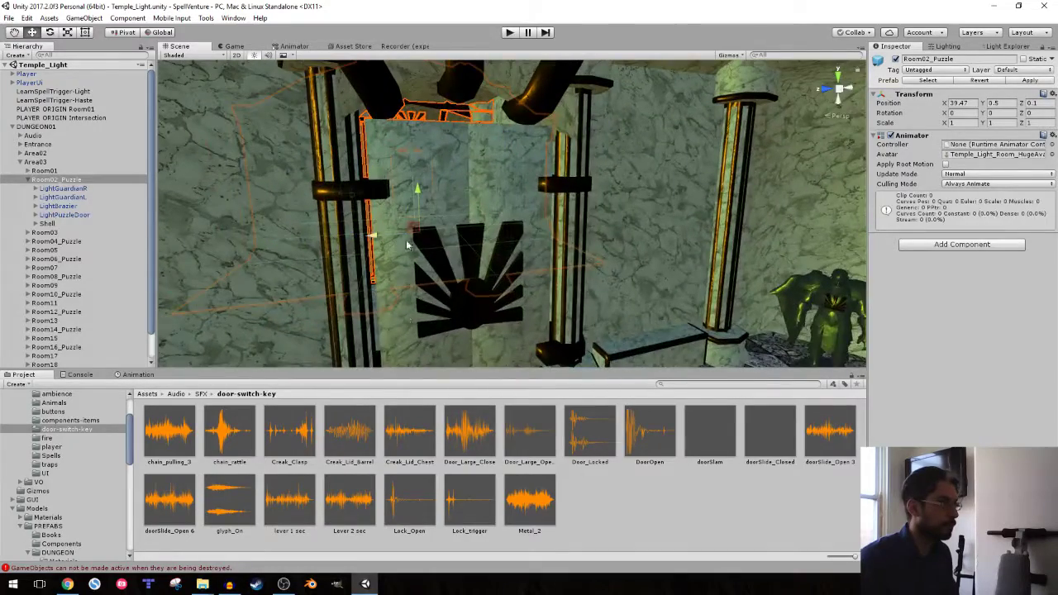
click(407, 313)
- Set the Intersection door's Audio_Door Max Distance to 60 and apply it to the prefab
click(32, 163)
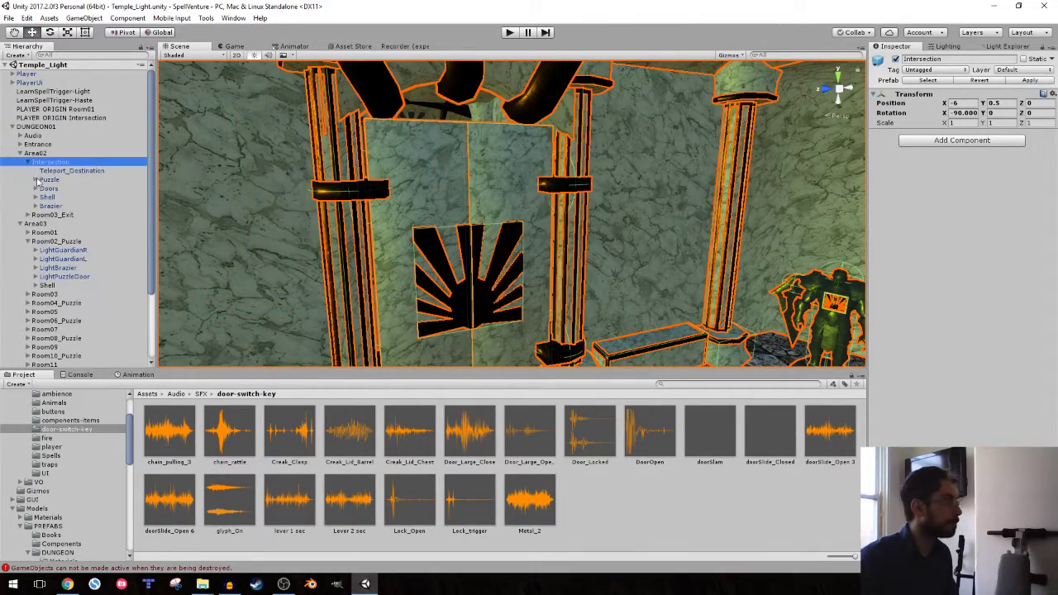
click(35, 179)
click(52, 188)
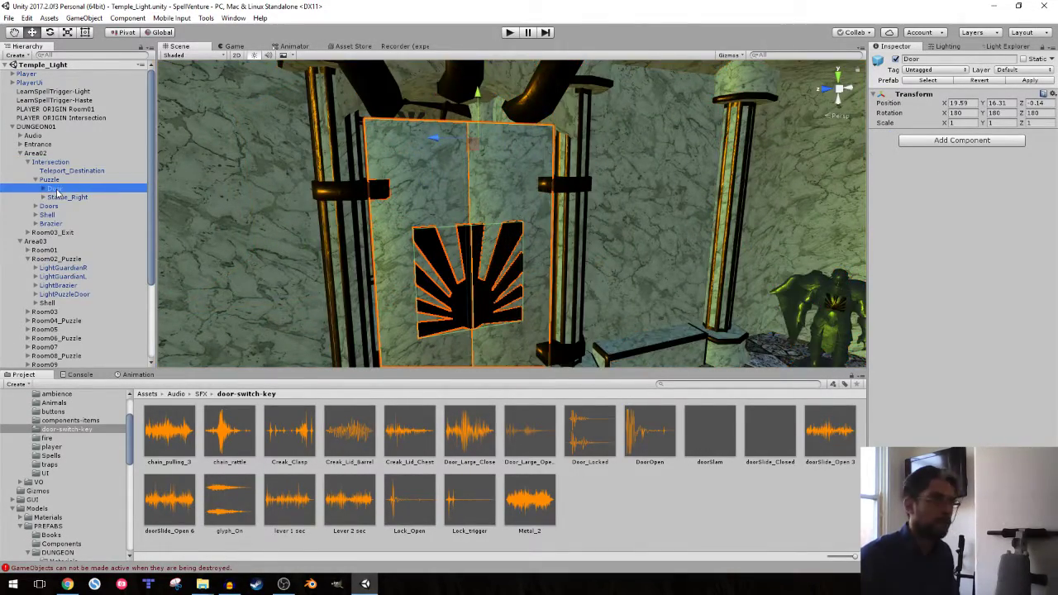
click(43, 188)
click(52, 214)
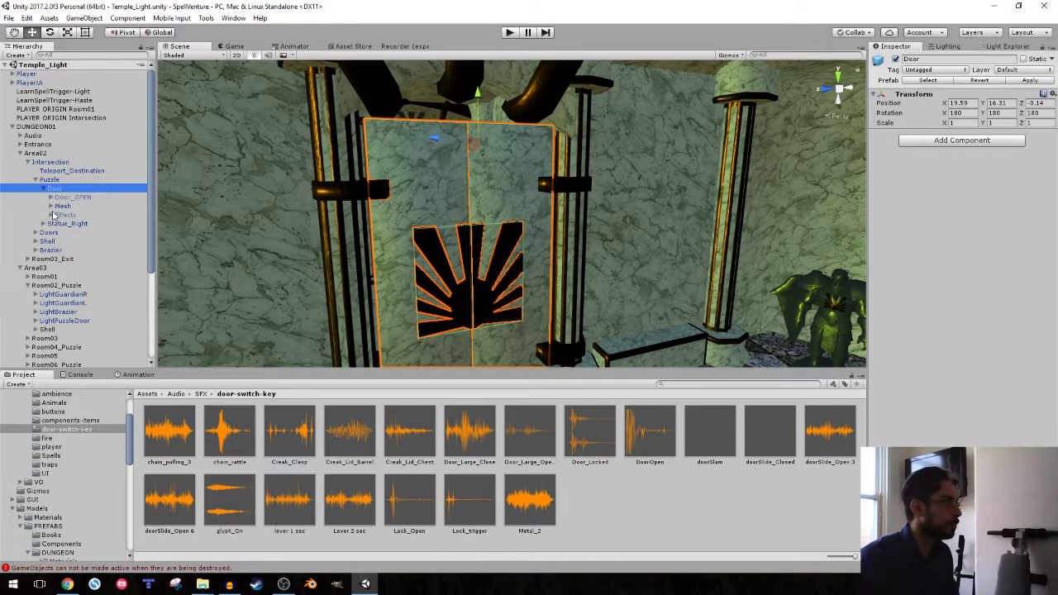
click(74, 232)
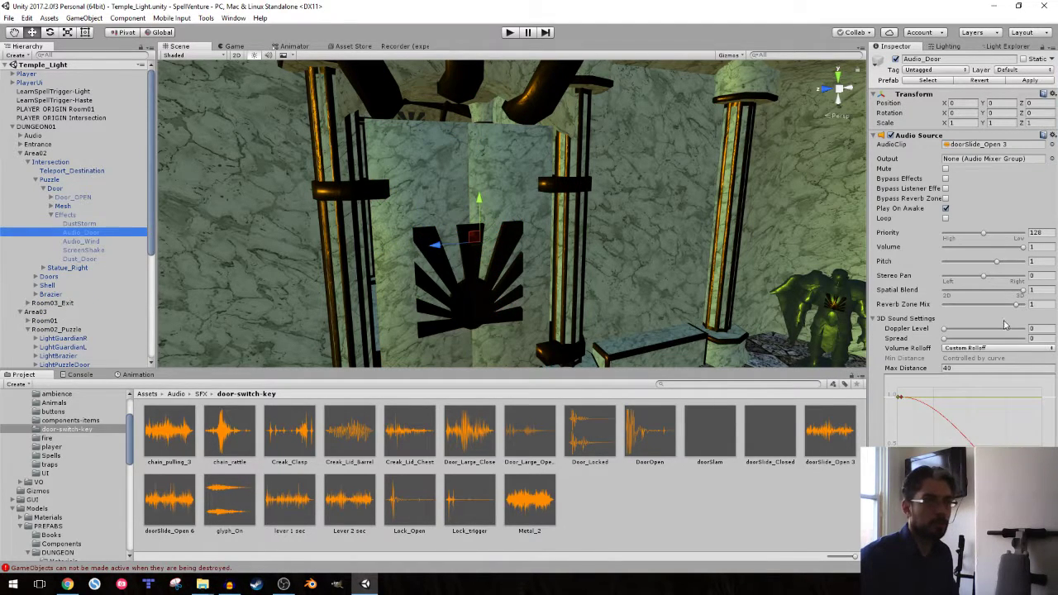
click(991, 367)
text(60)
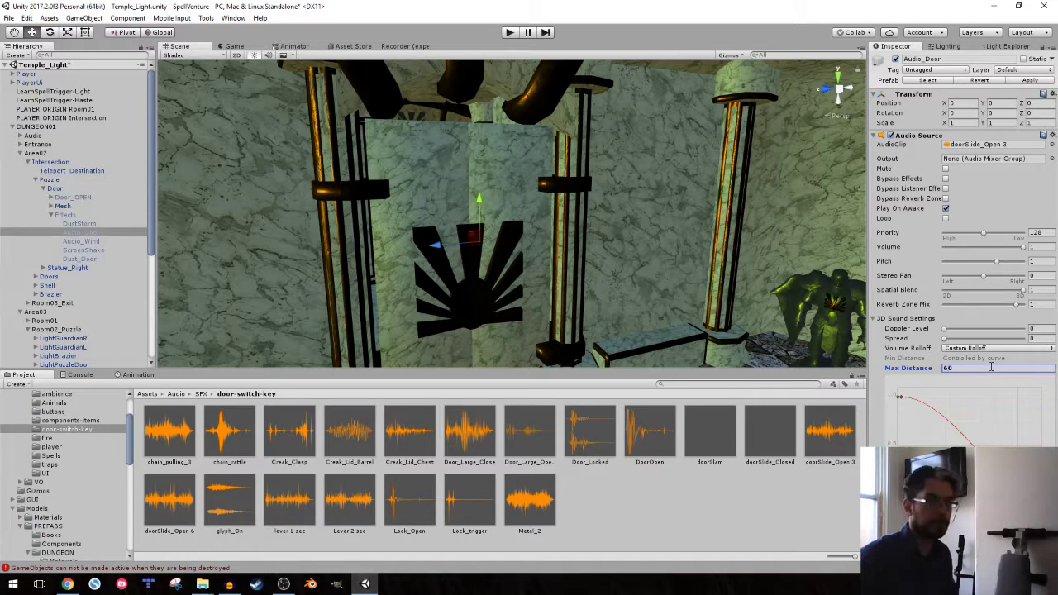
click(1024, 81)
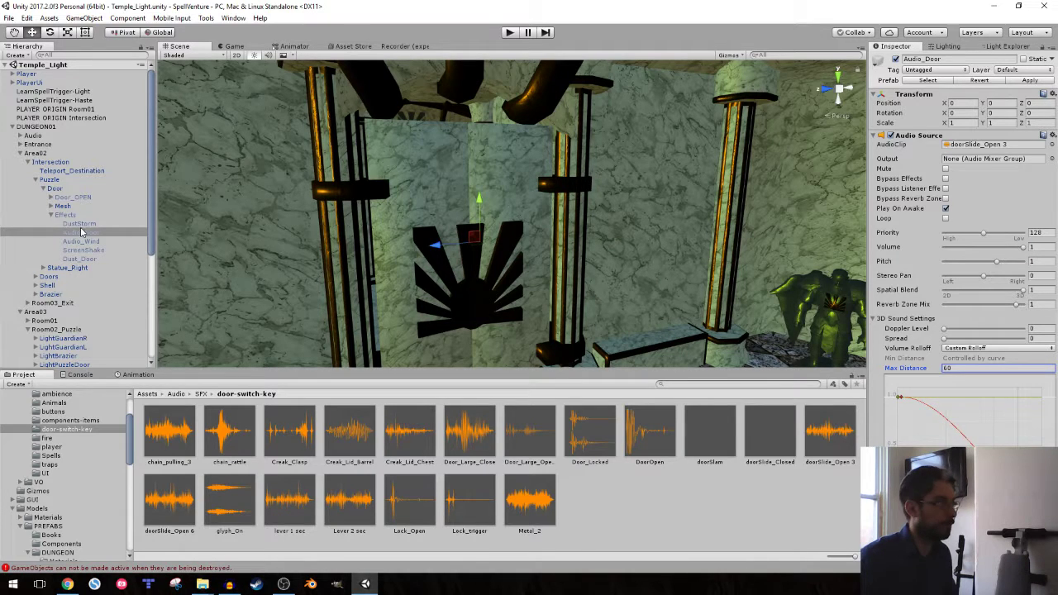
- Collapse the Intersection branches and expand LightPuzzleDoor under Room02_Puzzle
click(42, 188)
click(35, 179)
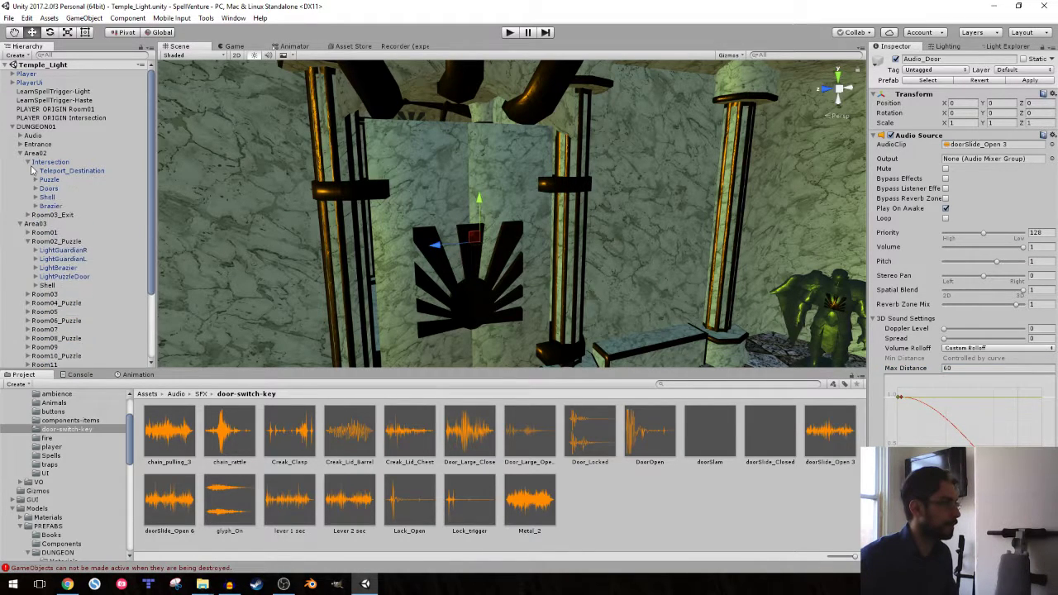
click(28, 162)
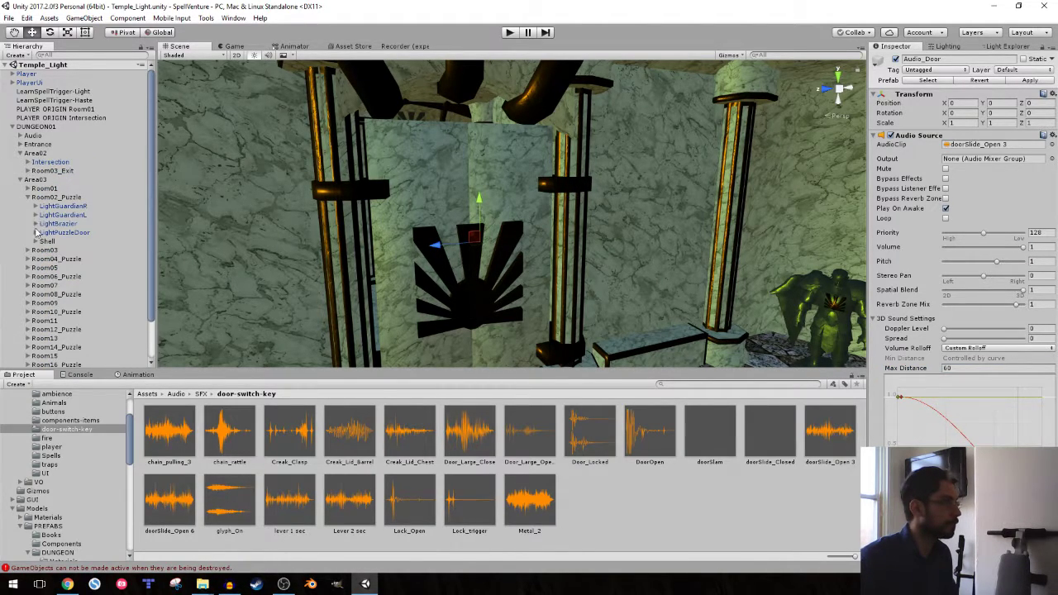
click(35, 233)
- Set Room02 LightPuzzleDoor's Audio_Door Max Distance to 60 and apply it to the prefab
click(43, 258)
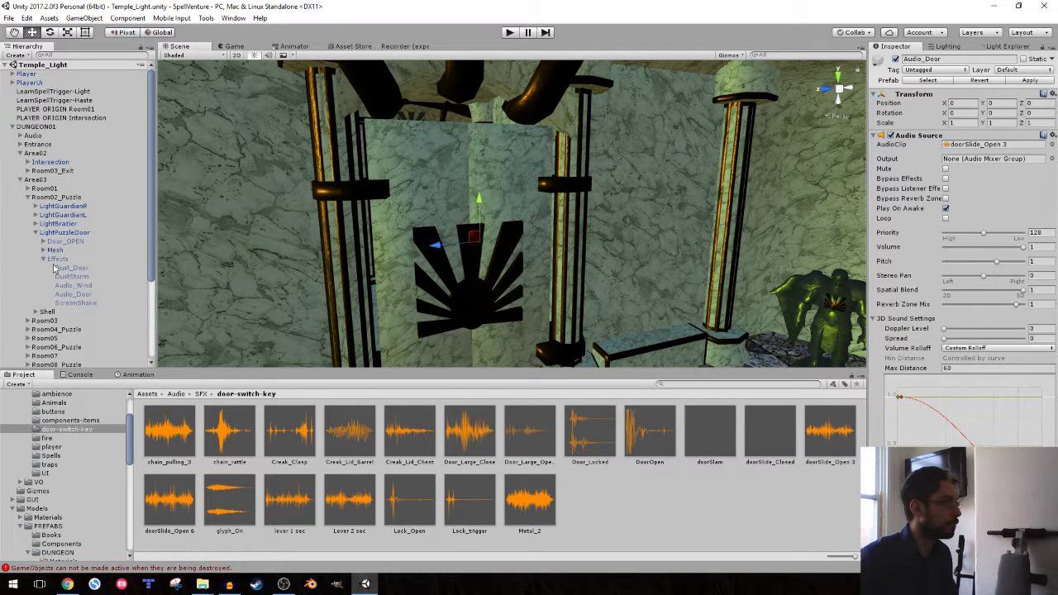
click(73, 295)
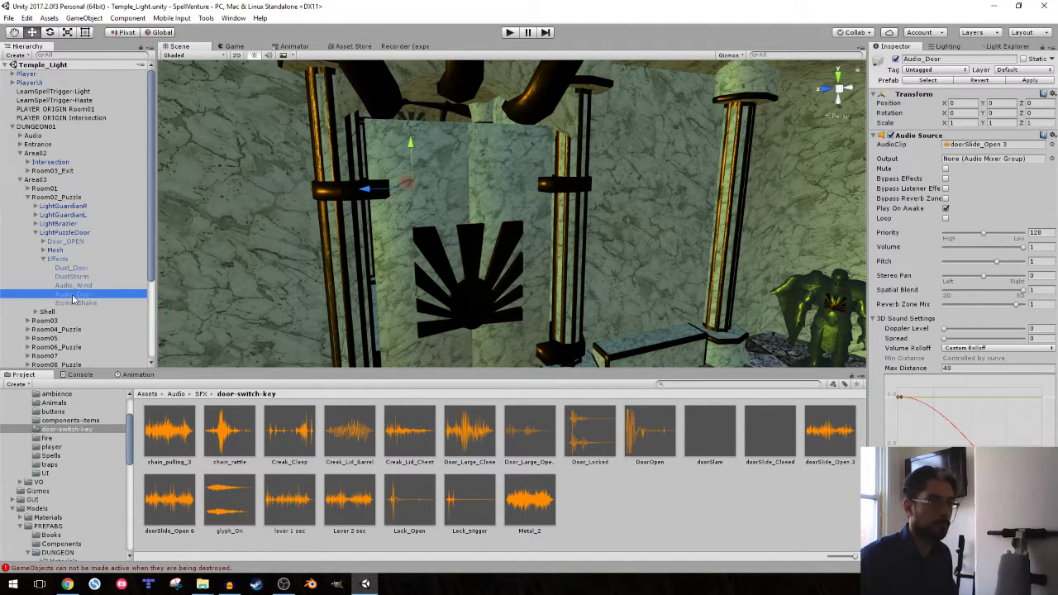
click(967, 367)
text(60)
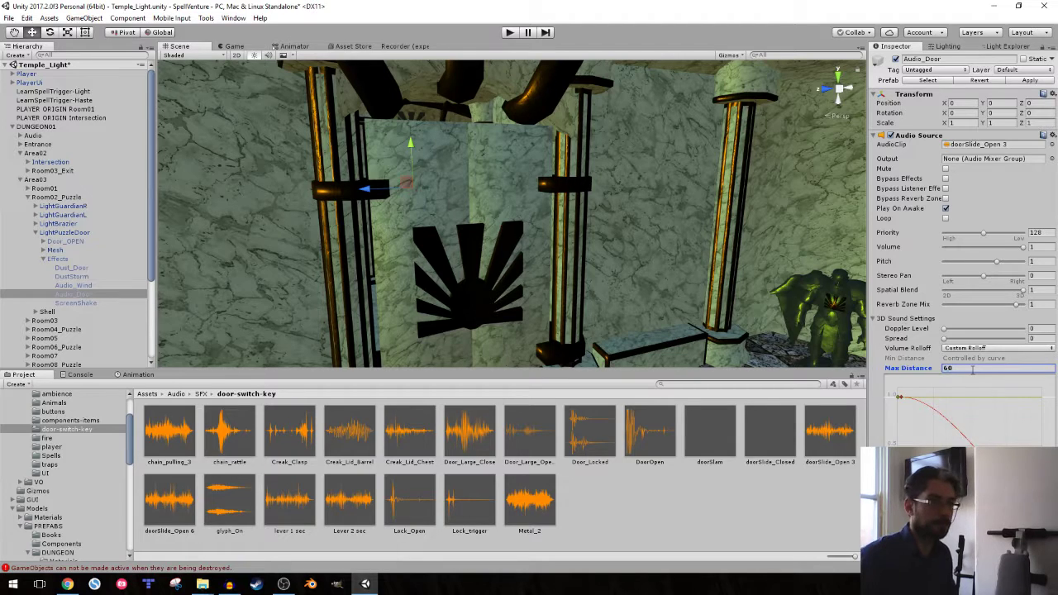
click(1029, 83)
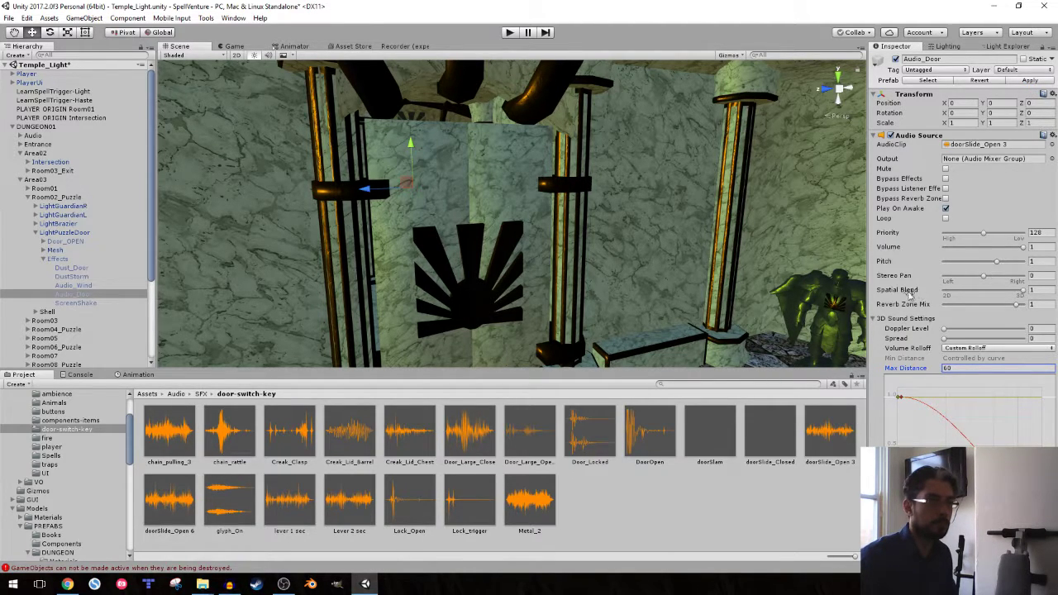
- Collapse Room02_Puzzle and expand Room10_Puzzle down to LightPuzzleDoorWithBridge
click(44, 259)
click(36, 232)
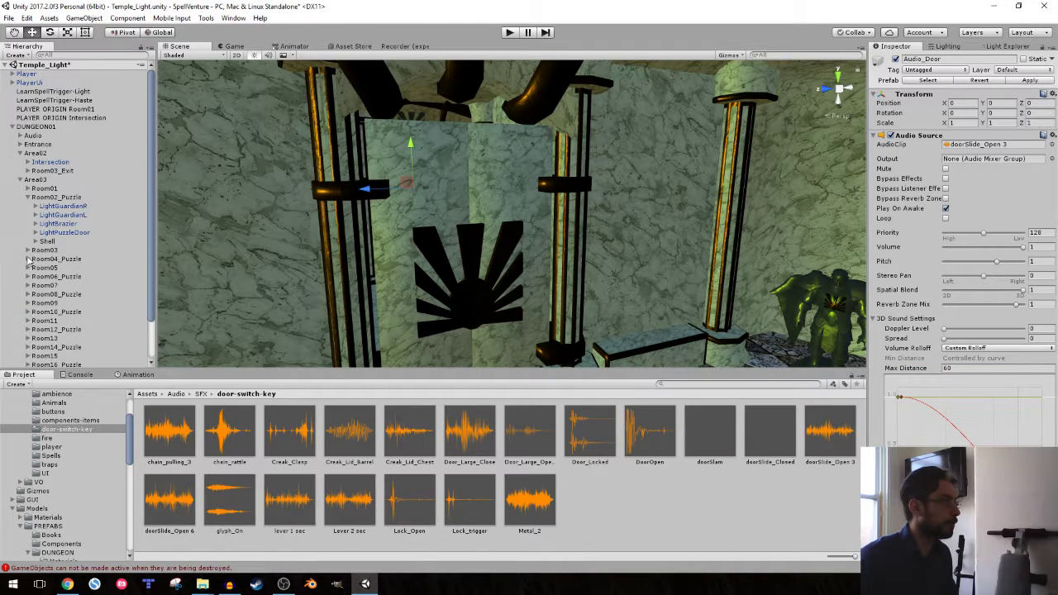
click(28, 198)
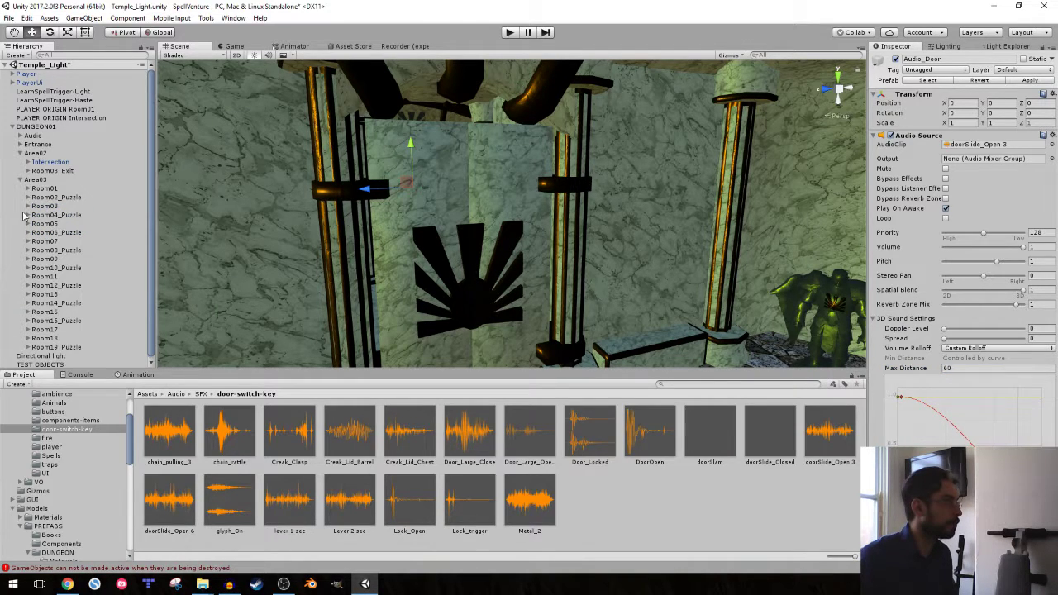
click(49, 269)
key(Right)
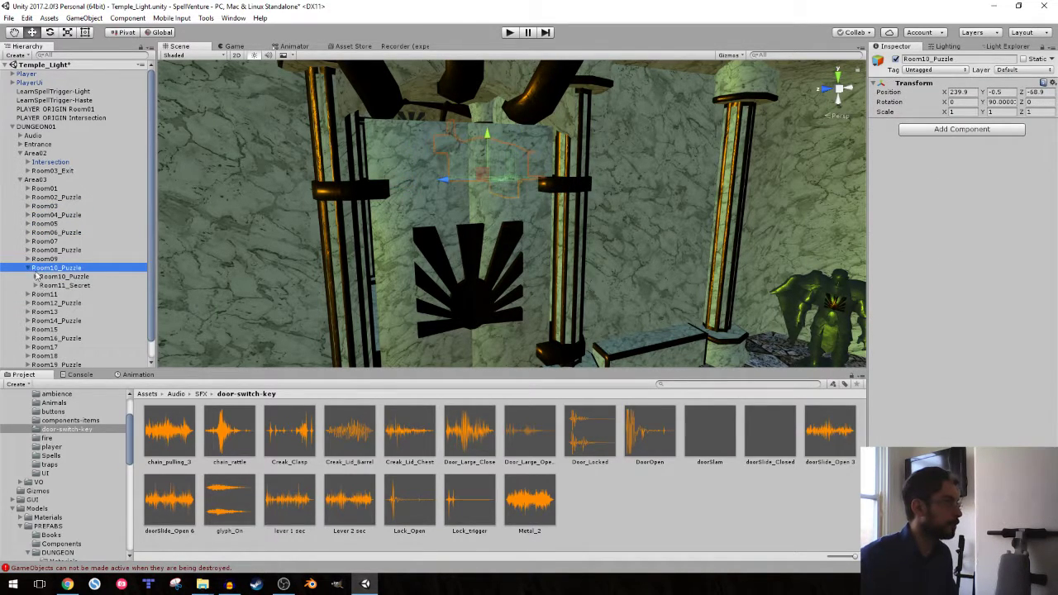
click(36, 276)
key(Right)
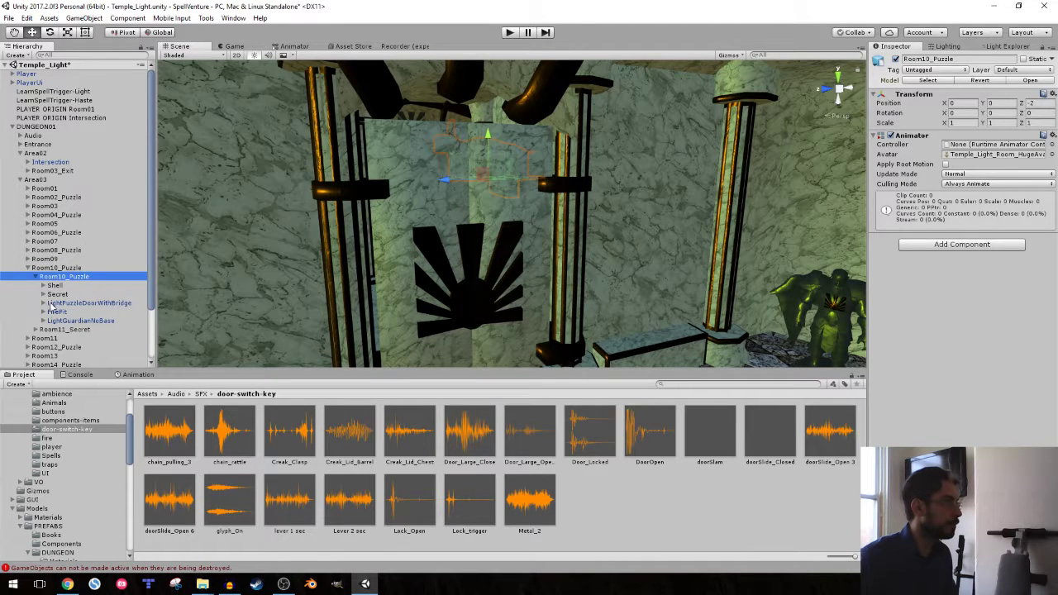
click(49, 303)
key(Right)
- Set LightPuzzleDoorWithBridge's Audio_Door Max Distance to 60 and apply it to the prefab
click(51, 329)
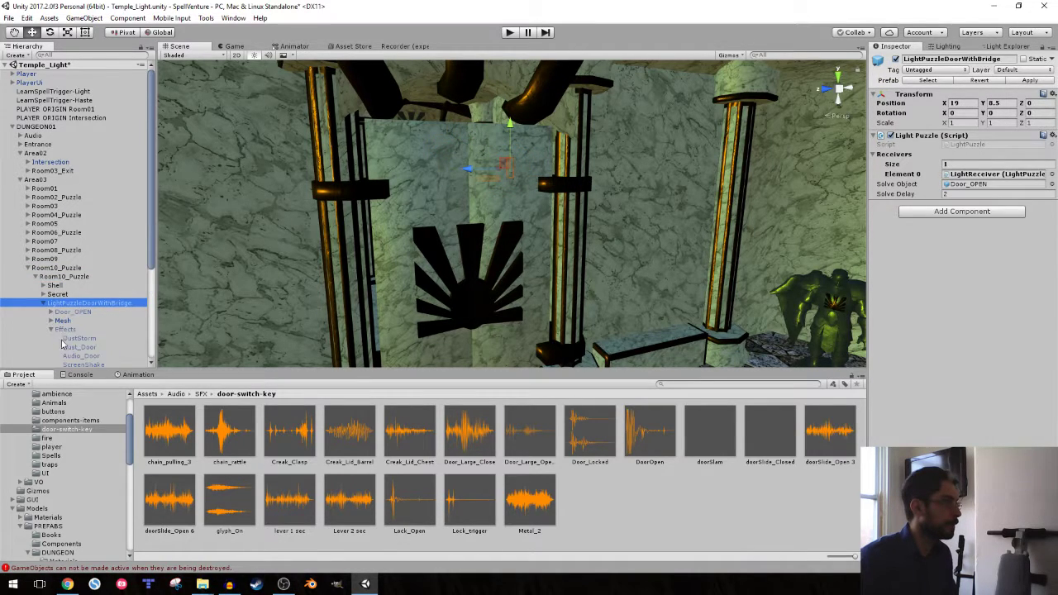
click(80, 347)
click(79, 355)
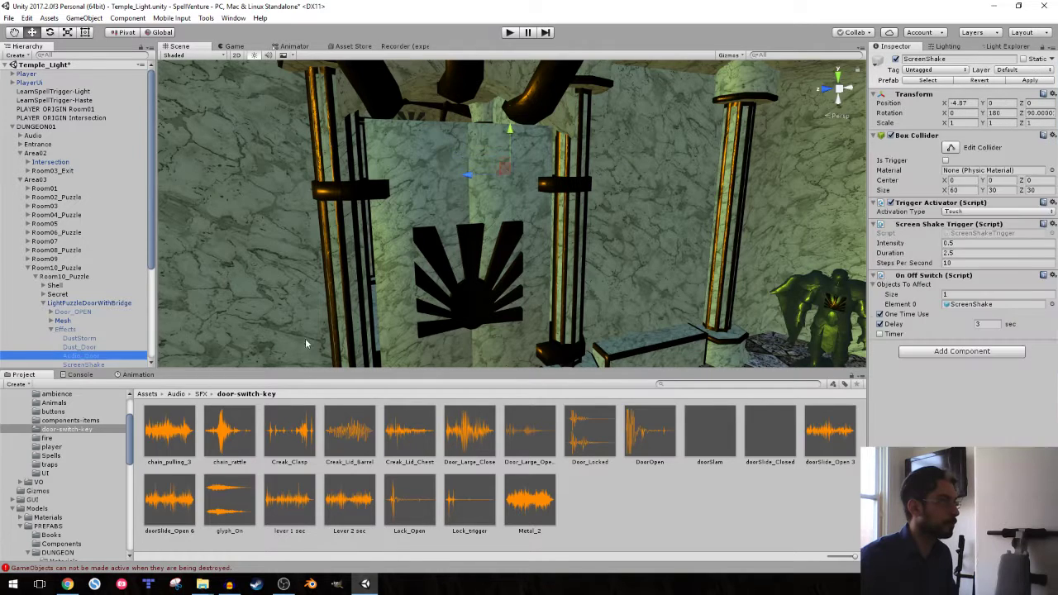
click(963, 368)
text(60)
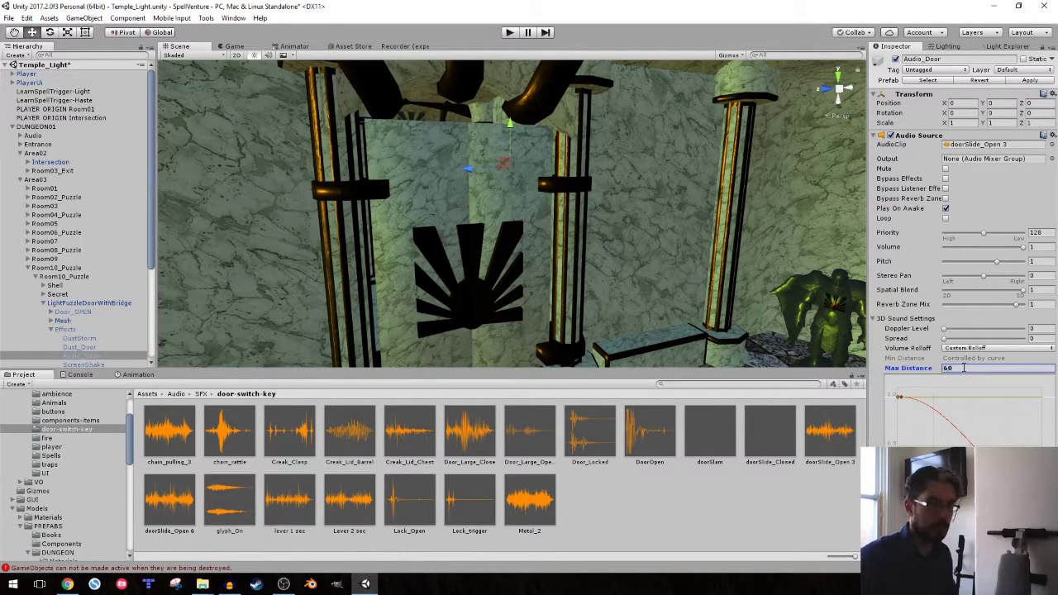
click(1028, 81)
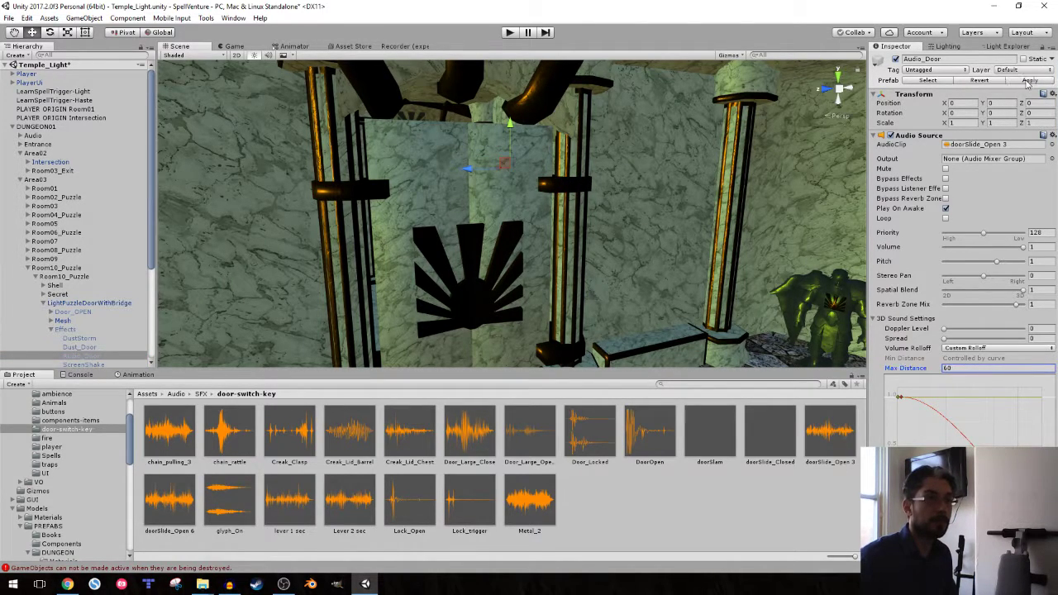
- Collapse the Room10_Puzzle hierarchy groups
click(51, 330)
click(43, 302)
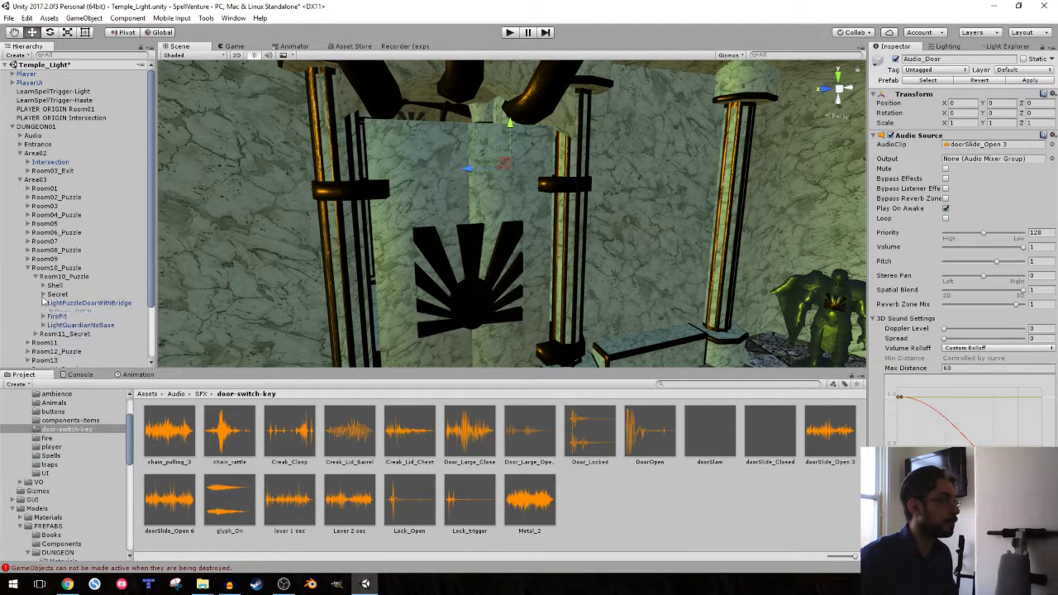
click(34, 276)
click(27, 268)
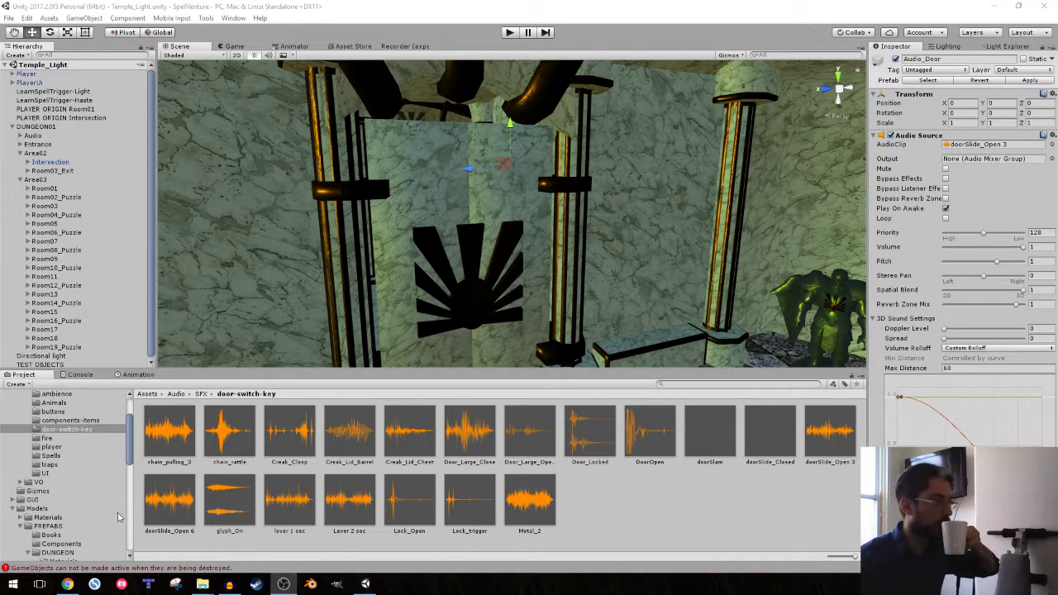
- Clear all Console errors, return to the Project panel, and orbit out over the dungeon
click(77, 375)
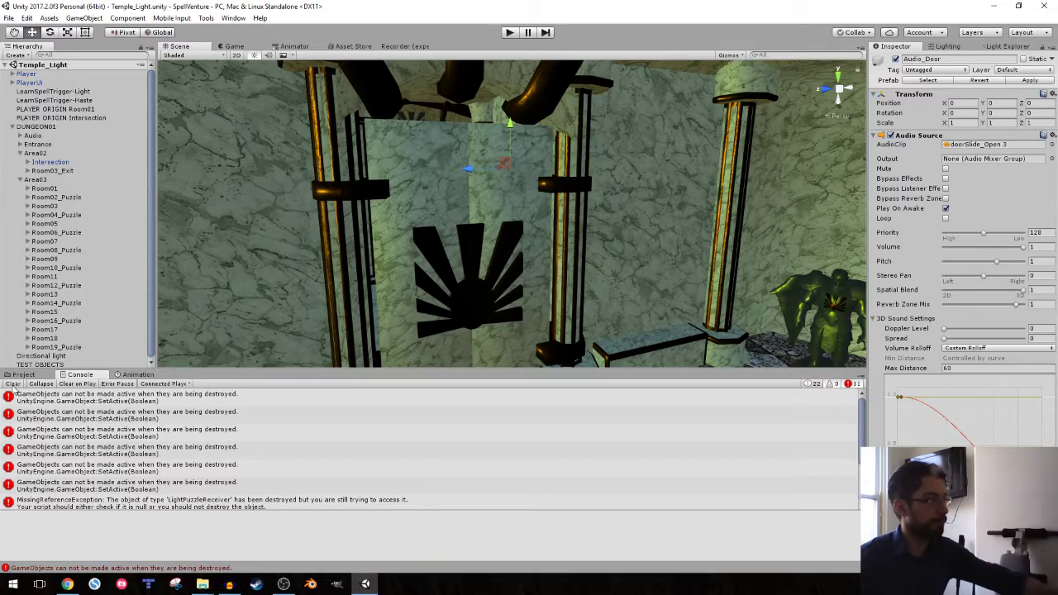
click(12, 385)
click(23, 374)
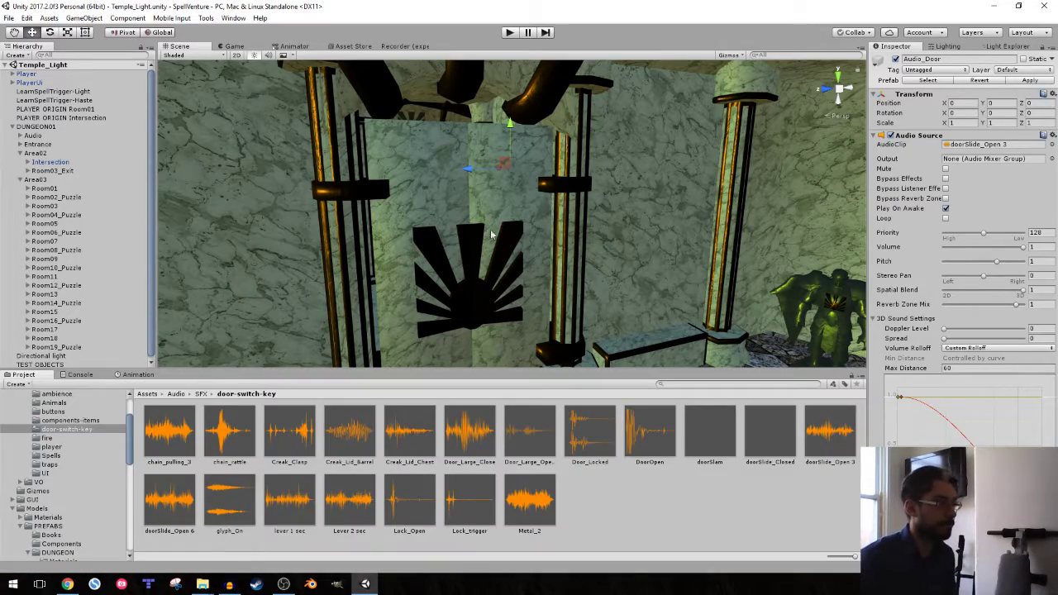
mouse_move(491, 236)
alt+mouse_down()
mouse_move(622, 190)
mouse_move(295, 179)
alt+mouse_up()
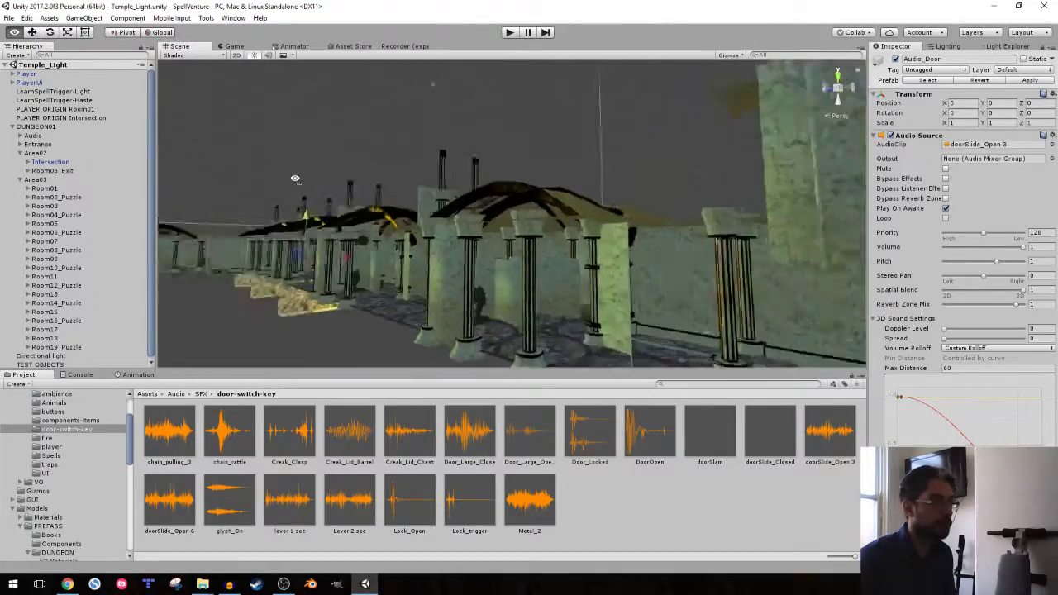
mouse_move(295, 179)
alt+mouse_down()
mouse_move(121, 146)
mouse_move(460, 200)
alt+mouse_up()
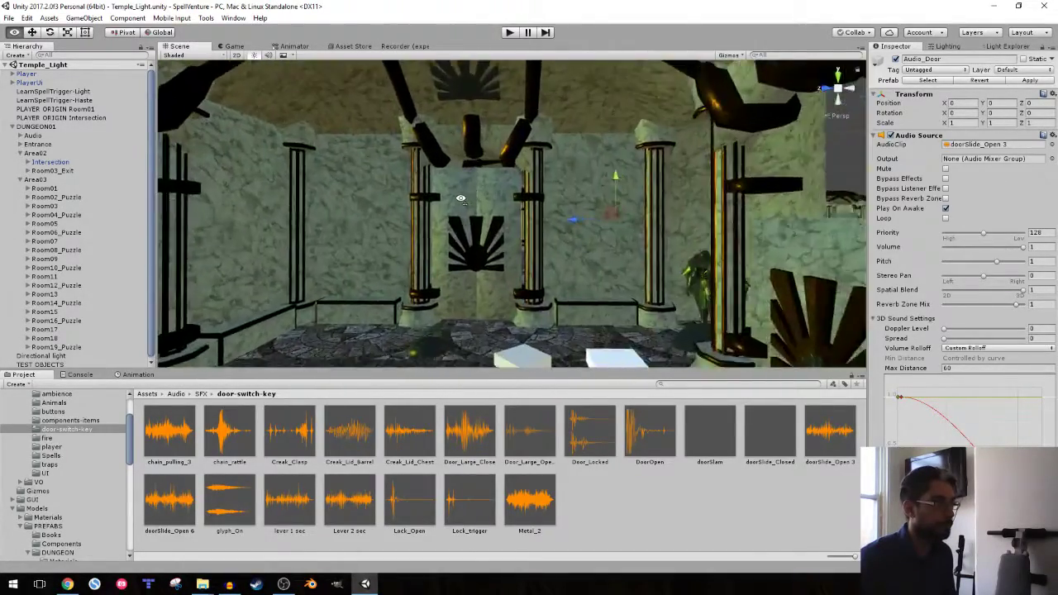
scroll(462, 202, up, 3)
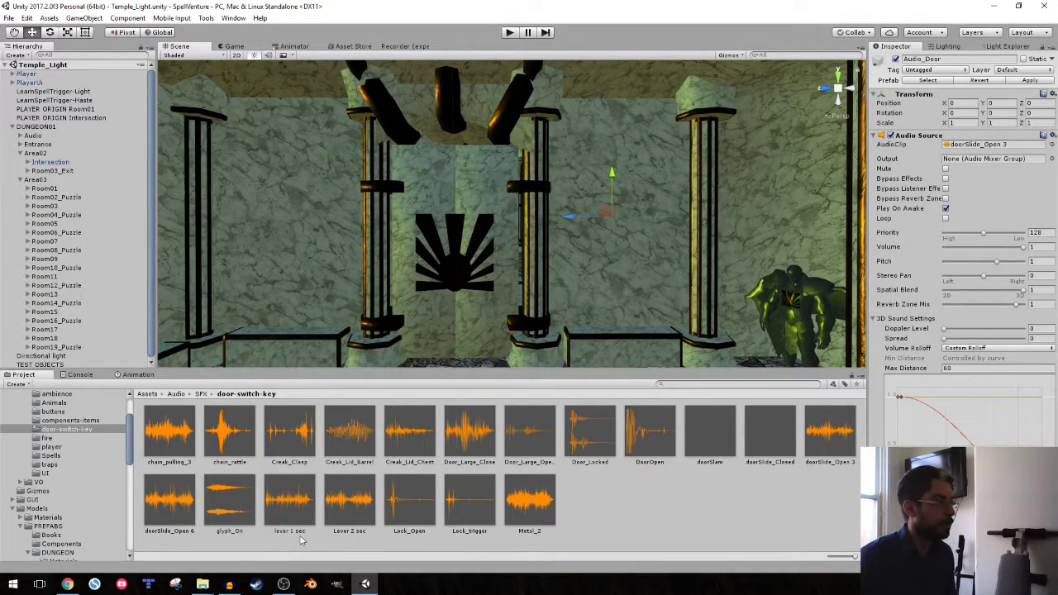
- Close the leftover Audacity recording without saving
click(228, 583)
click(1043, 6)
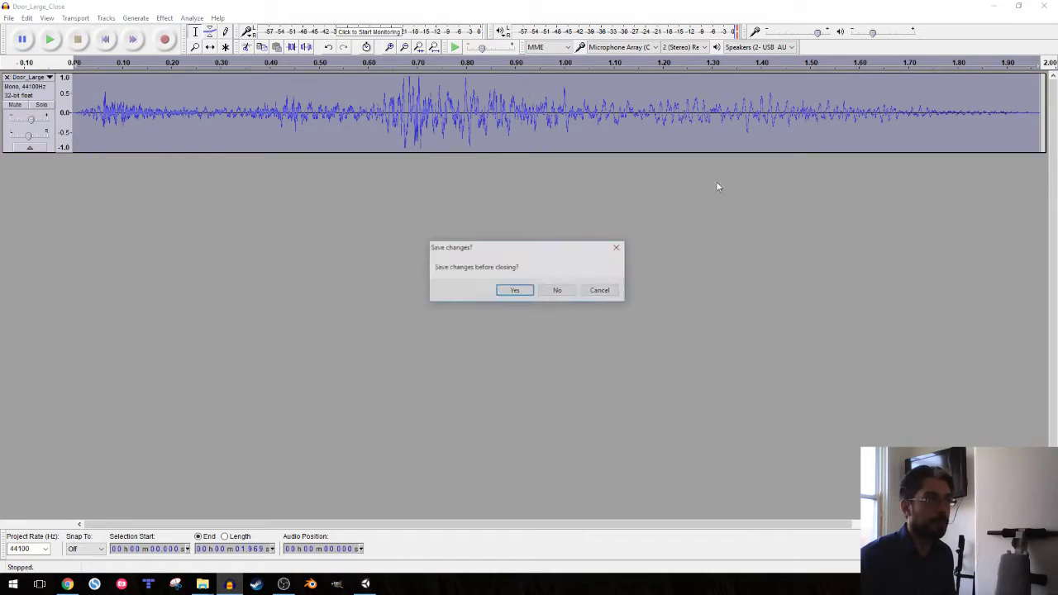
click(557, 290)
- Try the Wood_Light material from the Rooms Materials folder on the left wall, then undo it
alt+drag(452, 180, 459, 261)
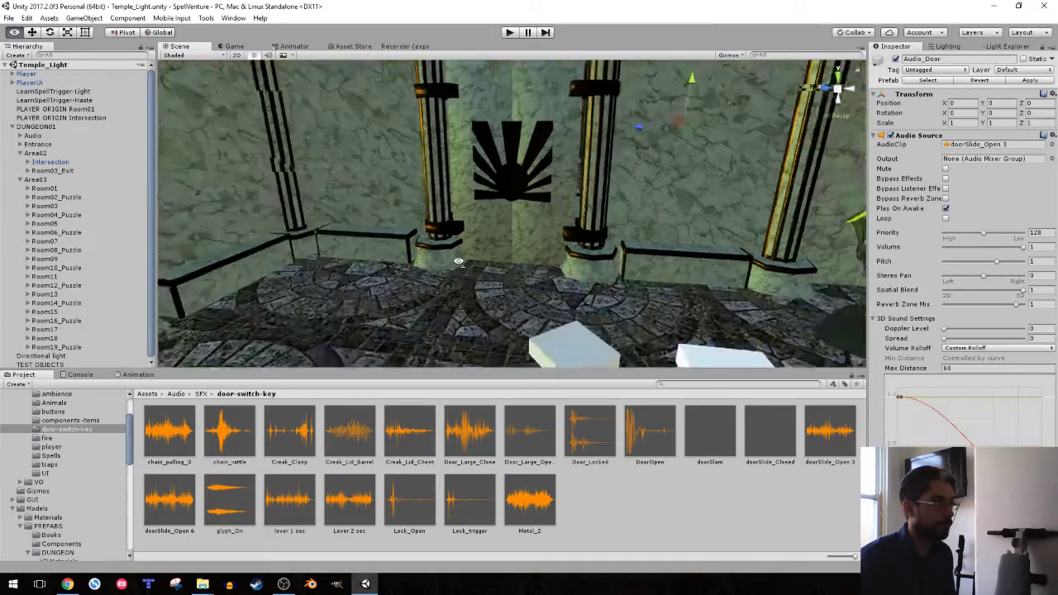
scroll(459, 261, up, 3)
scroll(459, 261, up, 3)
scroll(459, 261, up, 4)
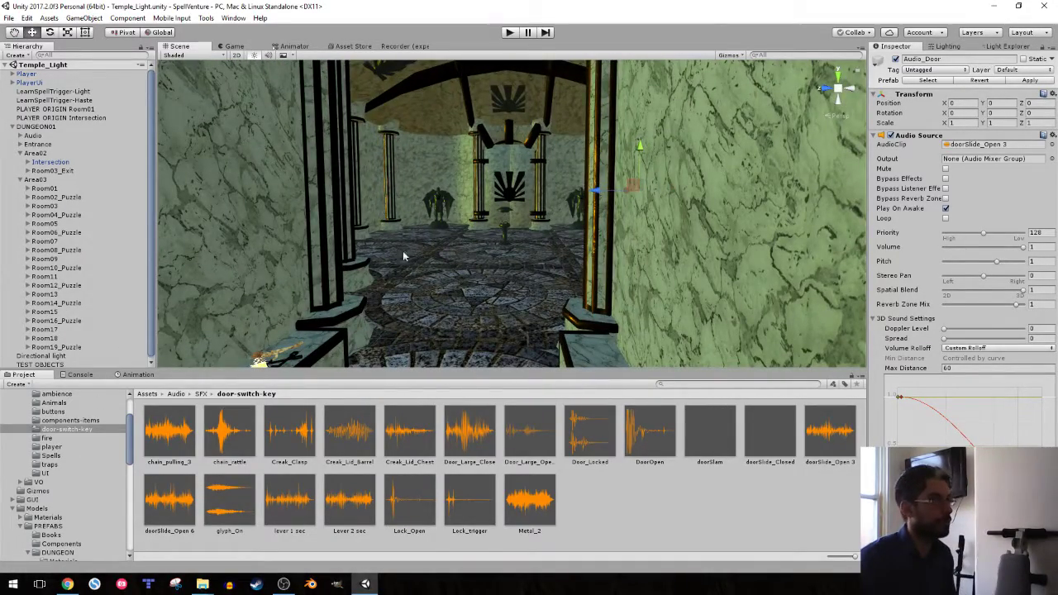
alt+drag(404, 256, 414, 190)
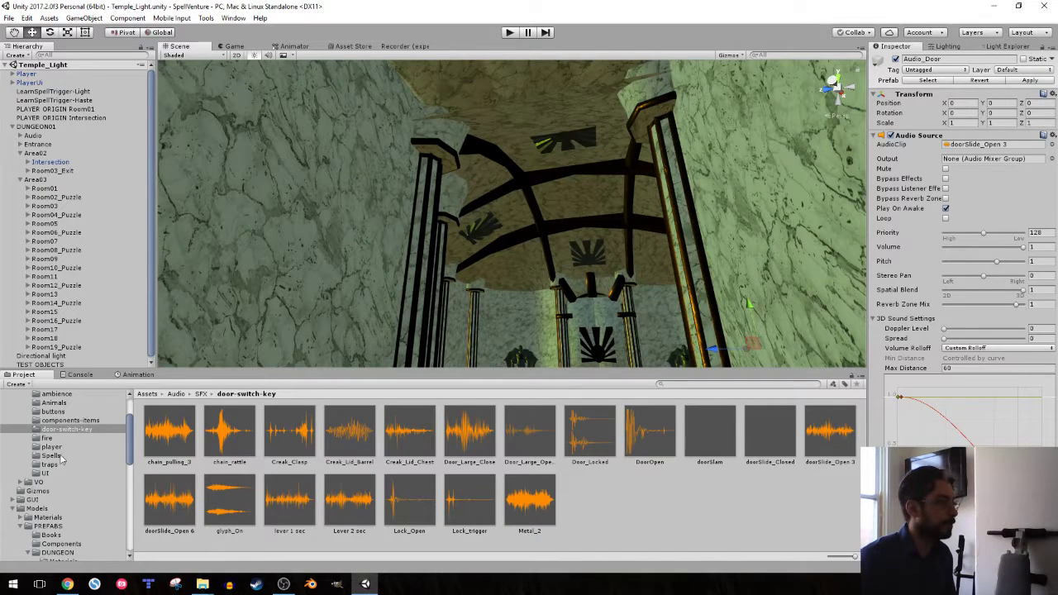
scroll(41, 500, down, 3)
click(71, 533)
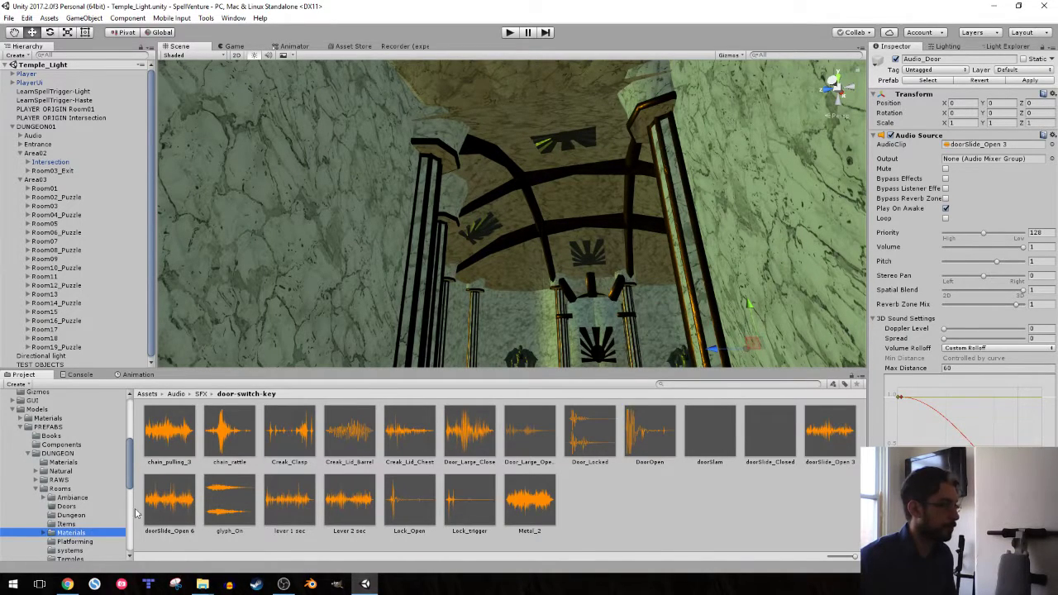
scroll(477, 510, down, 1)
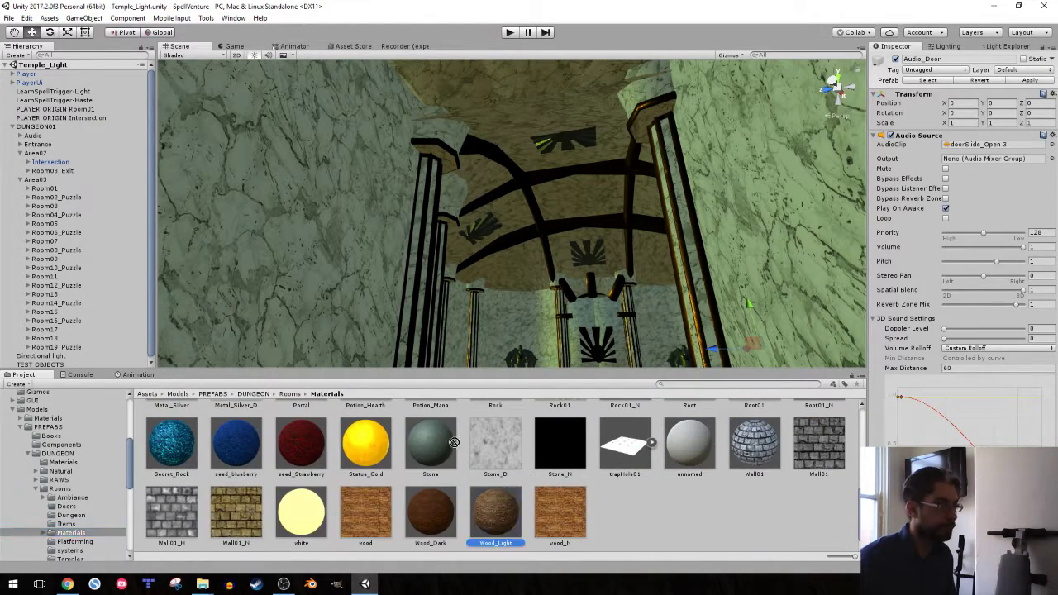
mouse_move(502, 512)
mouse_down()
mouse_move(352, 276)
mouse_move(376, 203)
mouse_up()
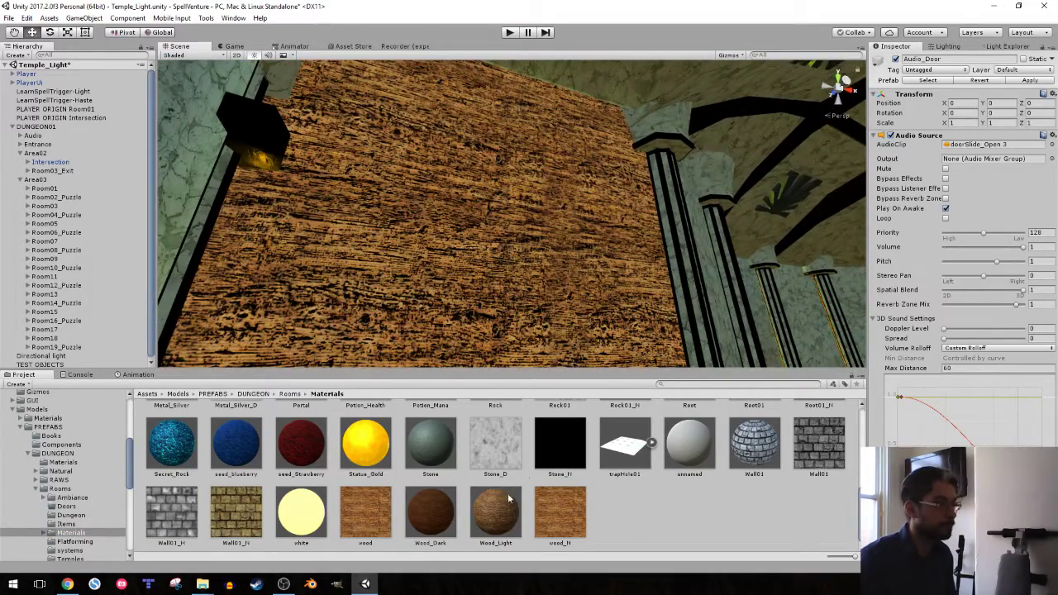
key(ctrl+z)
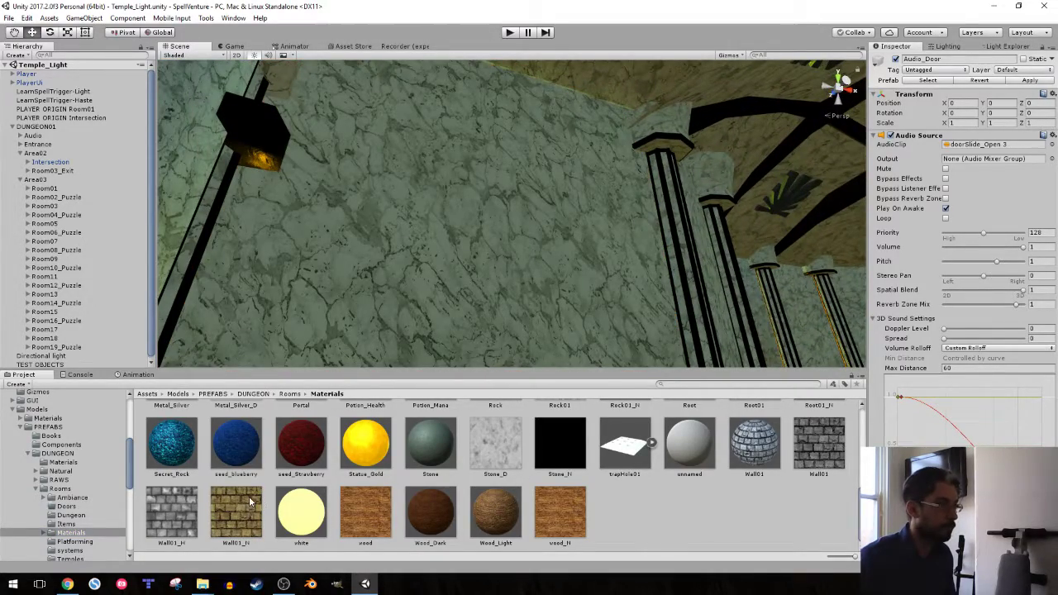
- Select the wood_N and wood textures together to view their import settings
click(573, 516)
ctrl+click(375, 514)
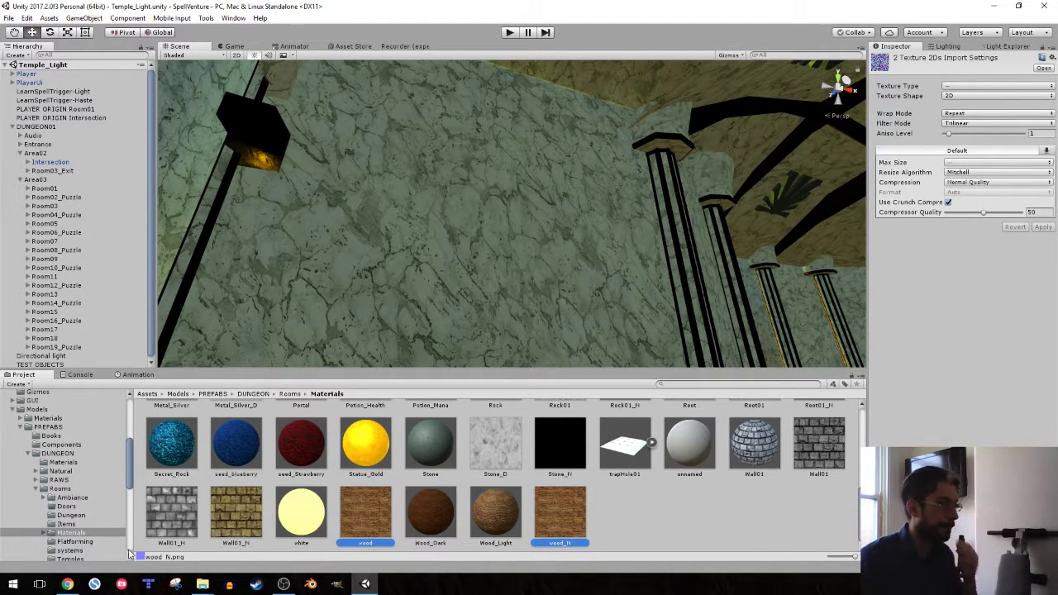
mouse_move(73, 585)
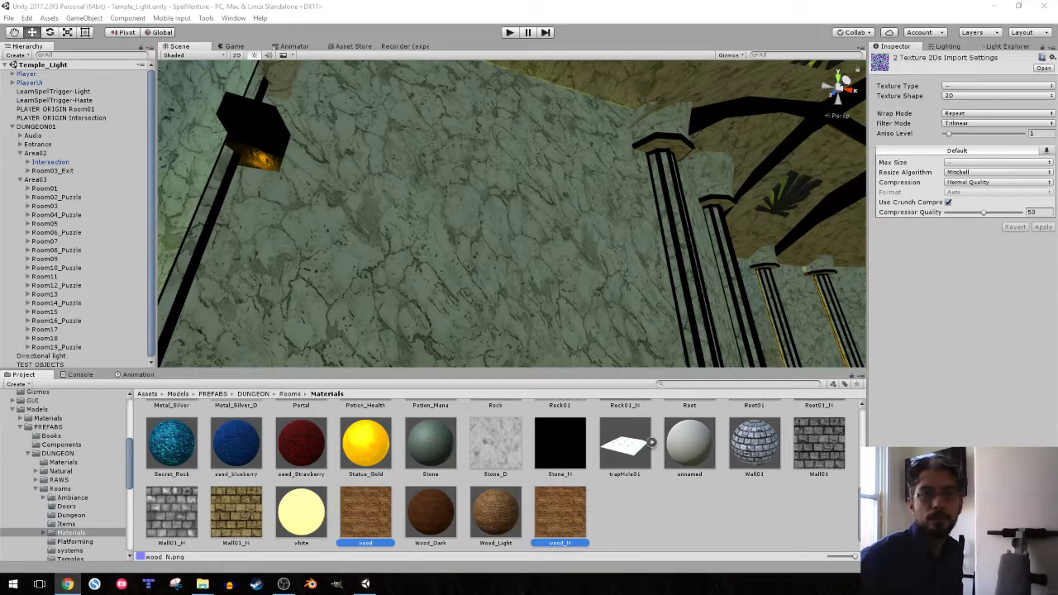
- Fly the Scene view back into the columned temple room, then bring up textures.com in Chrome
mouse_move(534, 113)
right_down()
mouse_move(696, 185)
mouse_move(659, 197)
right_up()
click(305, 572)
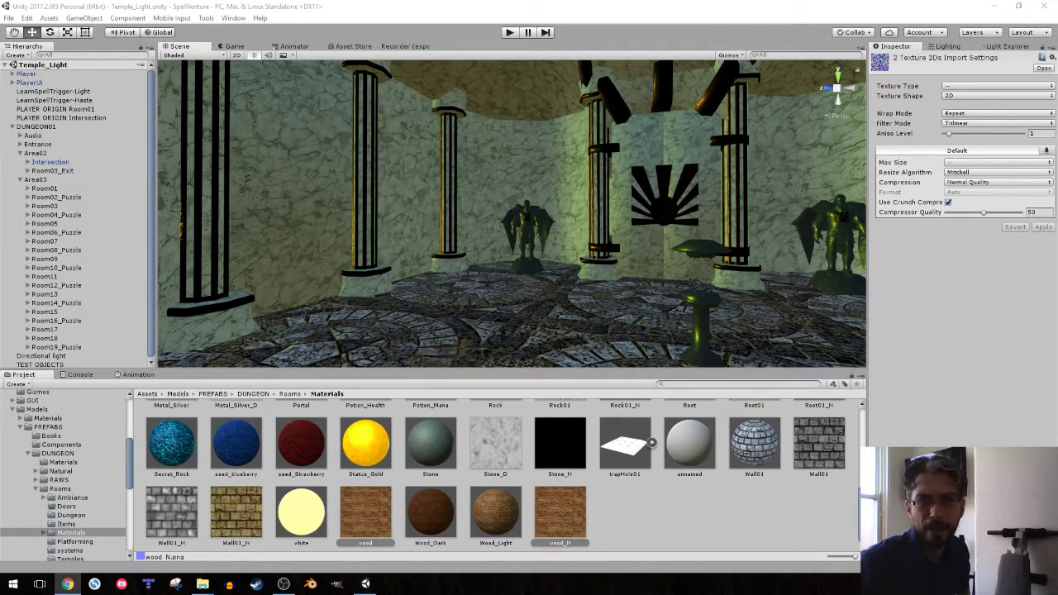
click(417, 5)
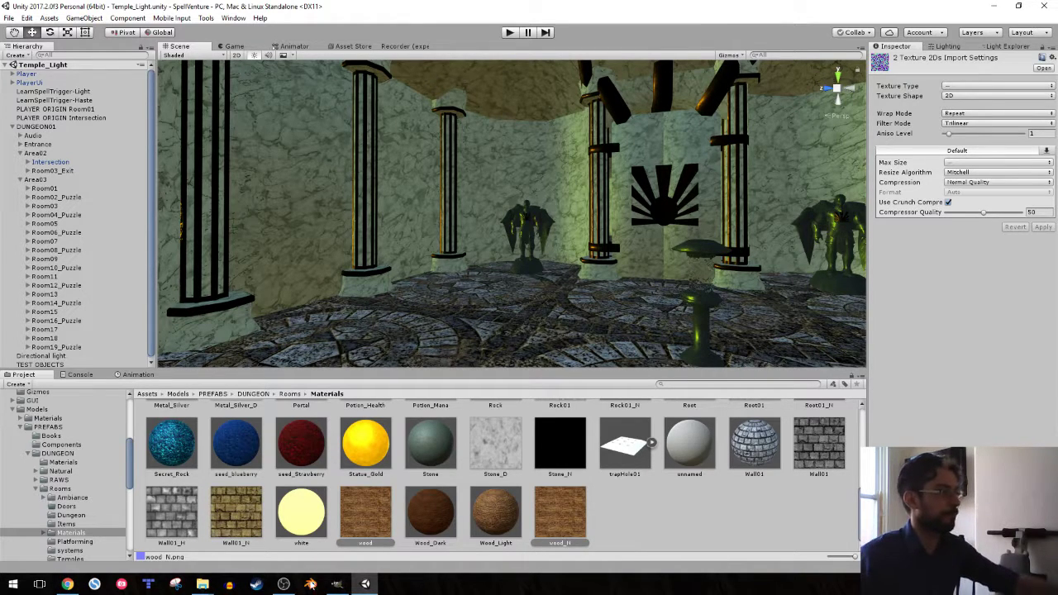
mouse_move(335, 587)
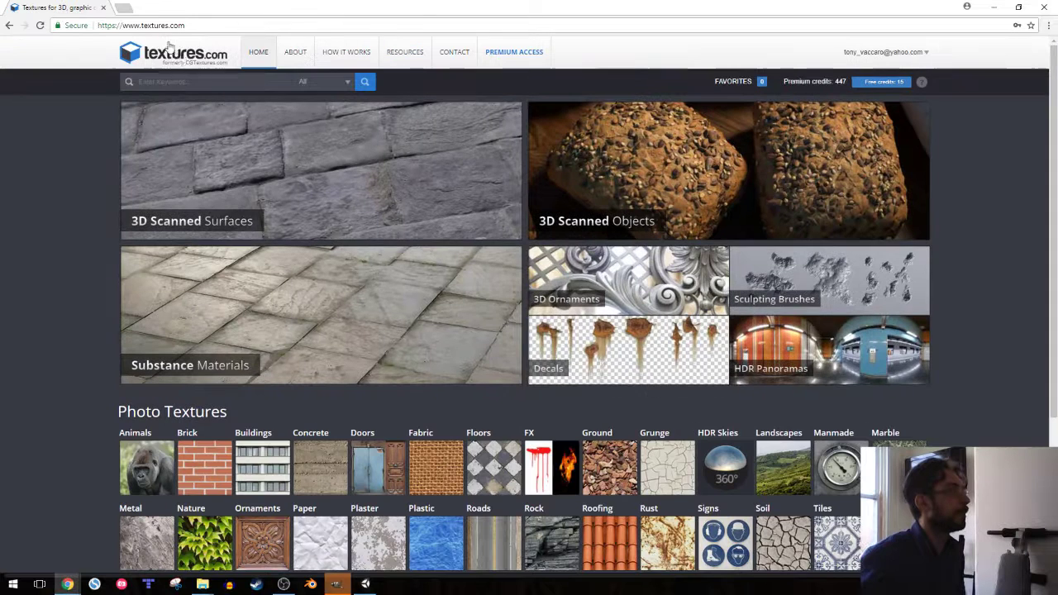
- Search textures.com for 'wood' and scroll down to the wide 16K+ fine wood plank tile
text(wood)
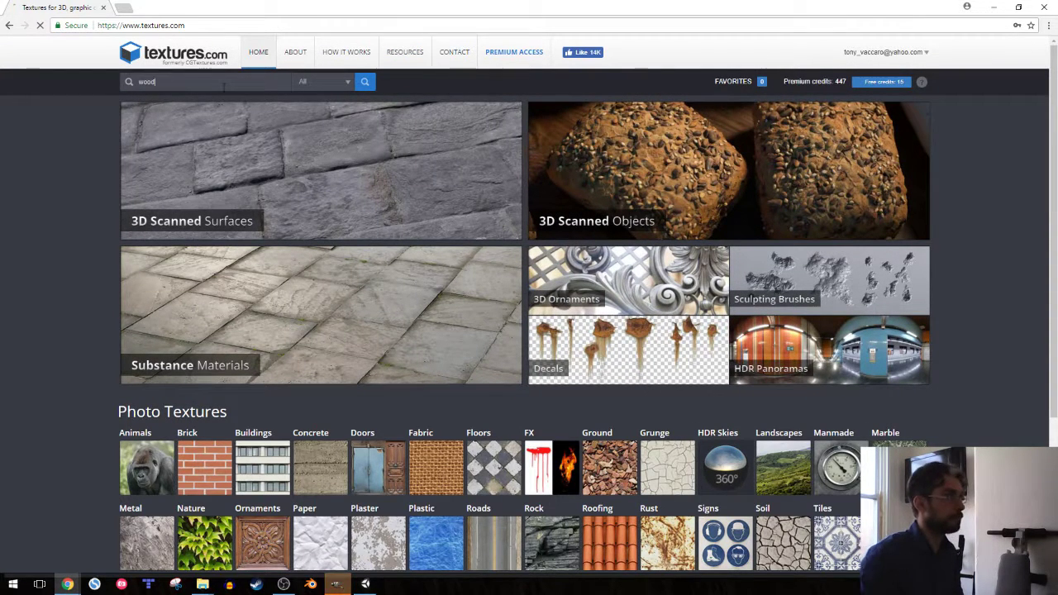
key(Return)
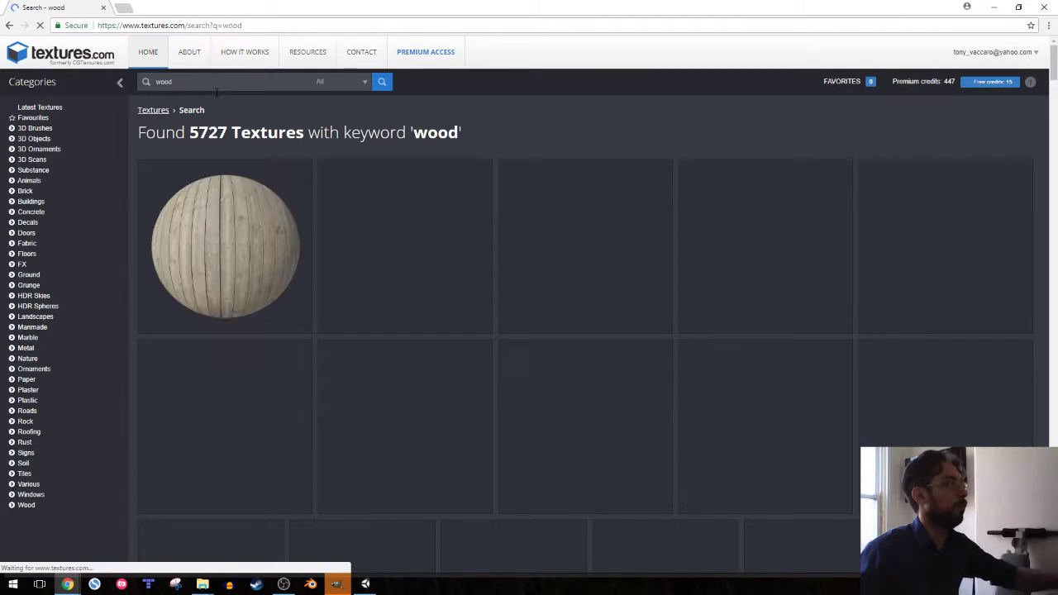
scroll(480, 219, down, 1)
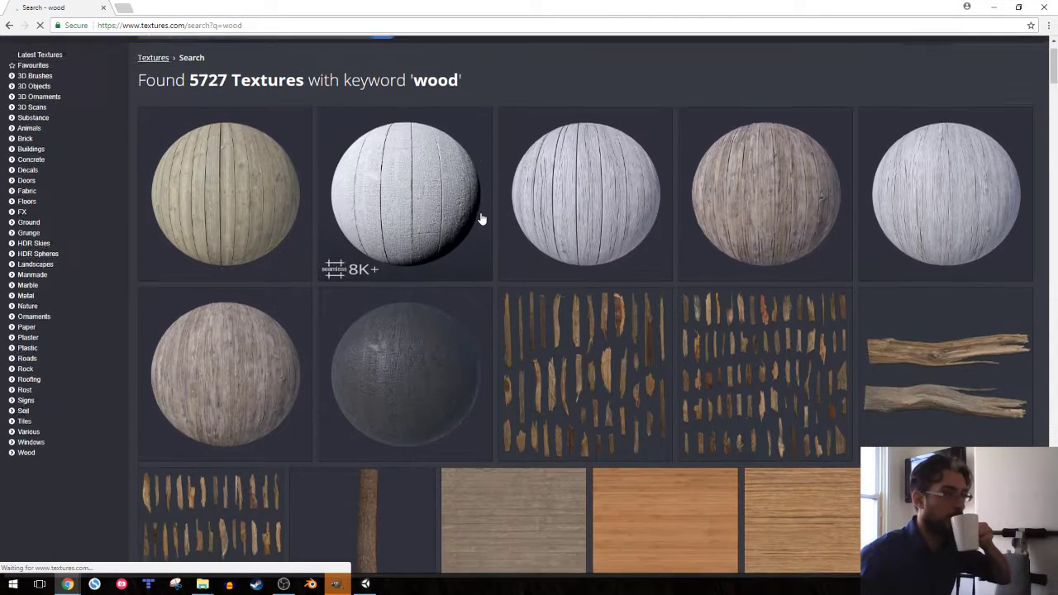
scroll(483, 219, down, 1)
scroll(482, 219, down, 1)
scroll(482, 220, down, 1)
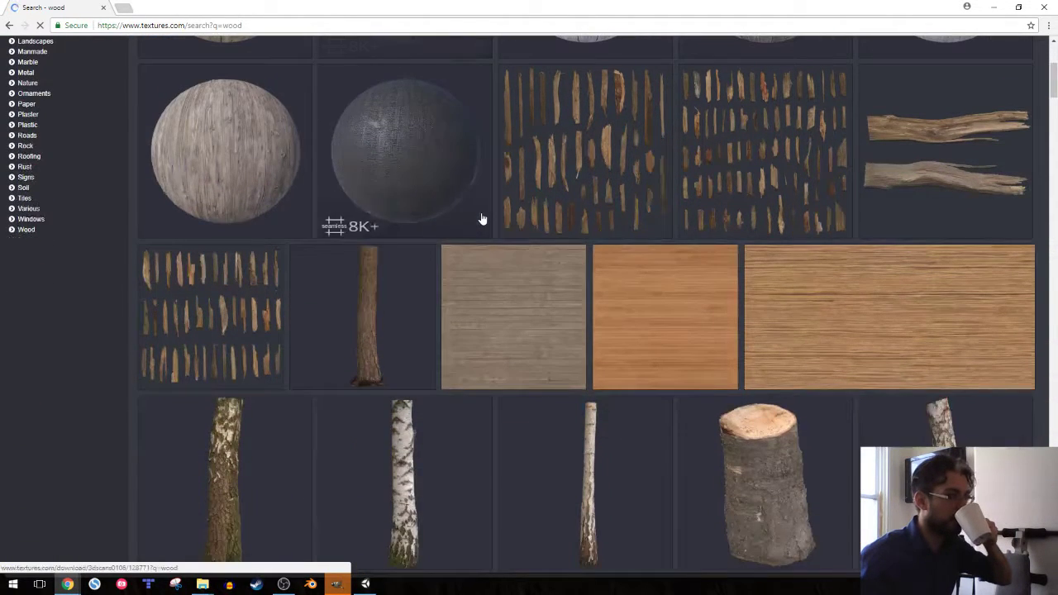
mouse_move(838, 317)
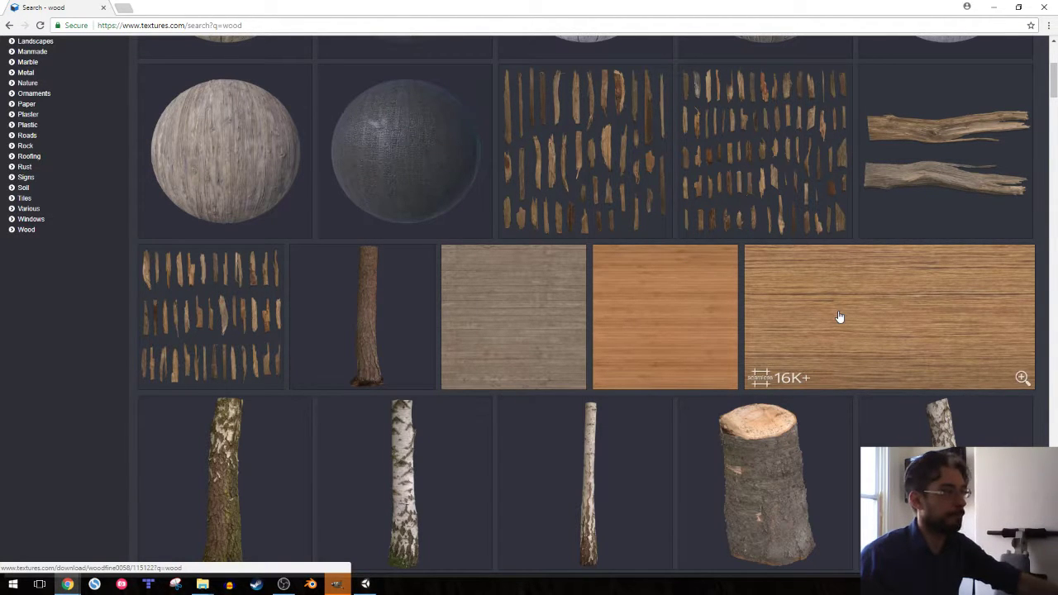
scroll(835, 315, down, 3)
scroll(820, 304, down, 2)
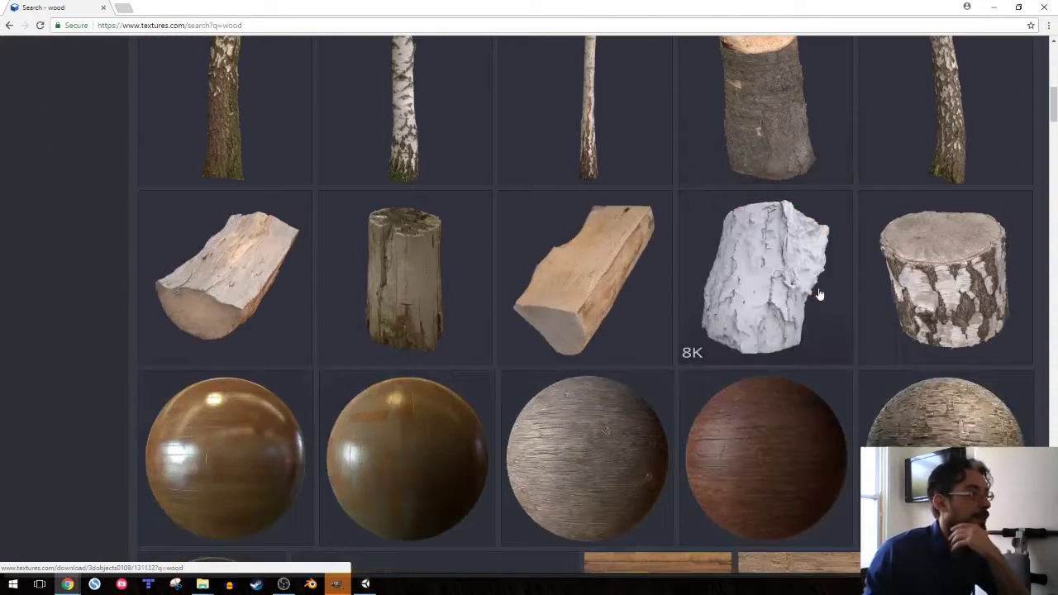
scroll(818, 294, down, 1)
scroll(818, 295, down, 3)
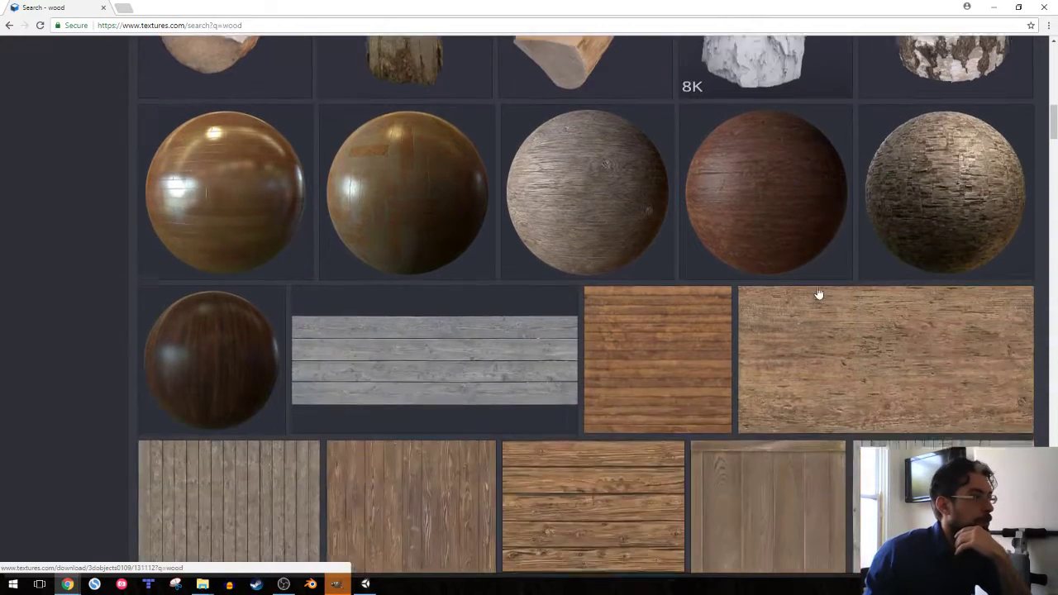
scroll(816, 288, down, 2)
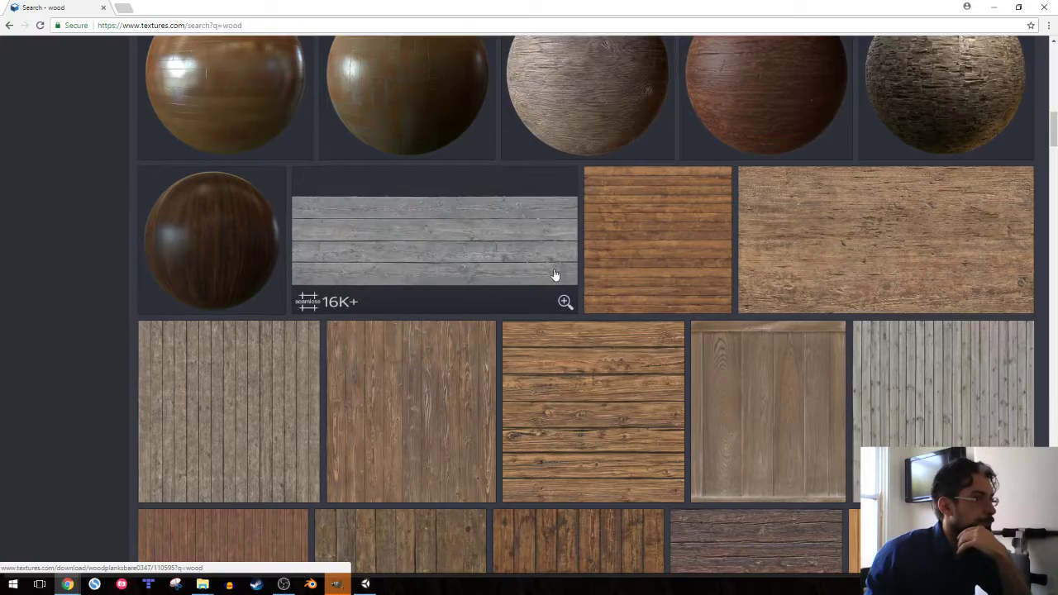
scroll(562, 285, down, 2)
scroll(377, 283, down, 4)
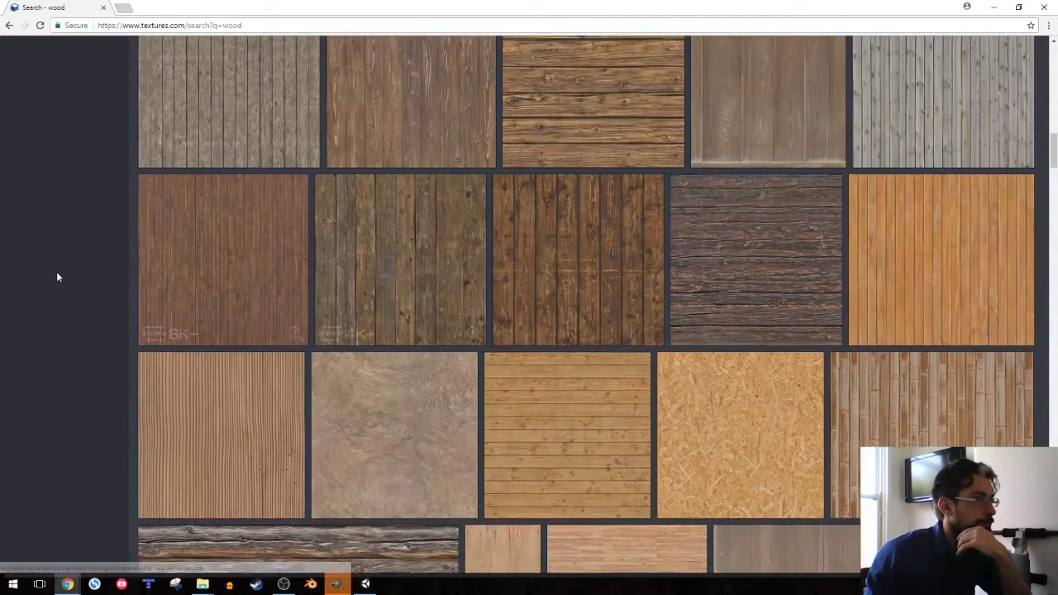
scroll(57, 277, down, 3)
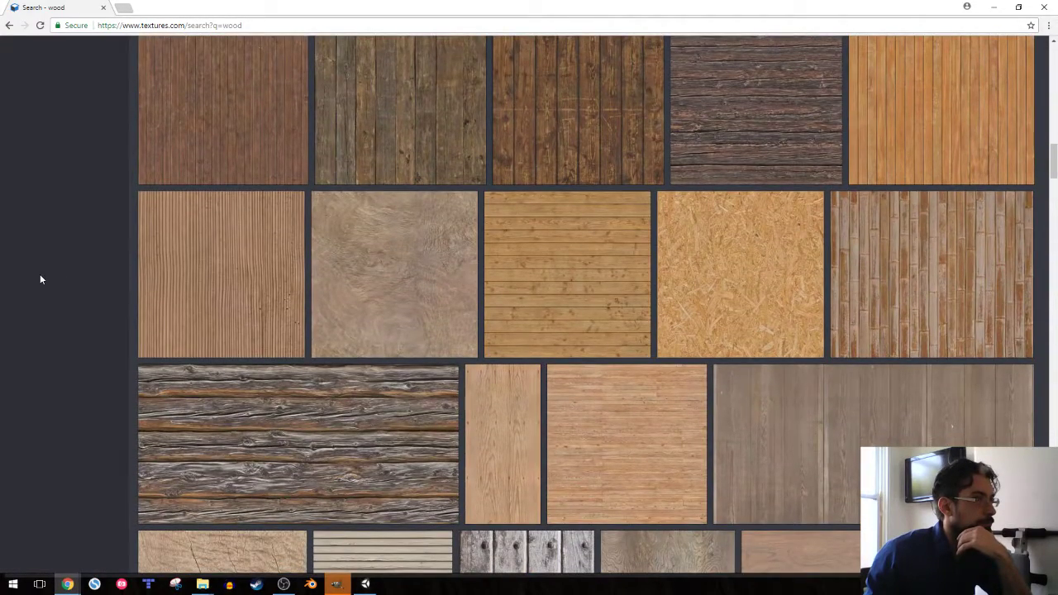
scroll(40, 279, down, 4)
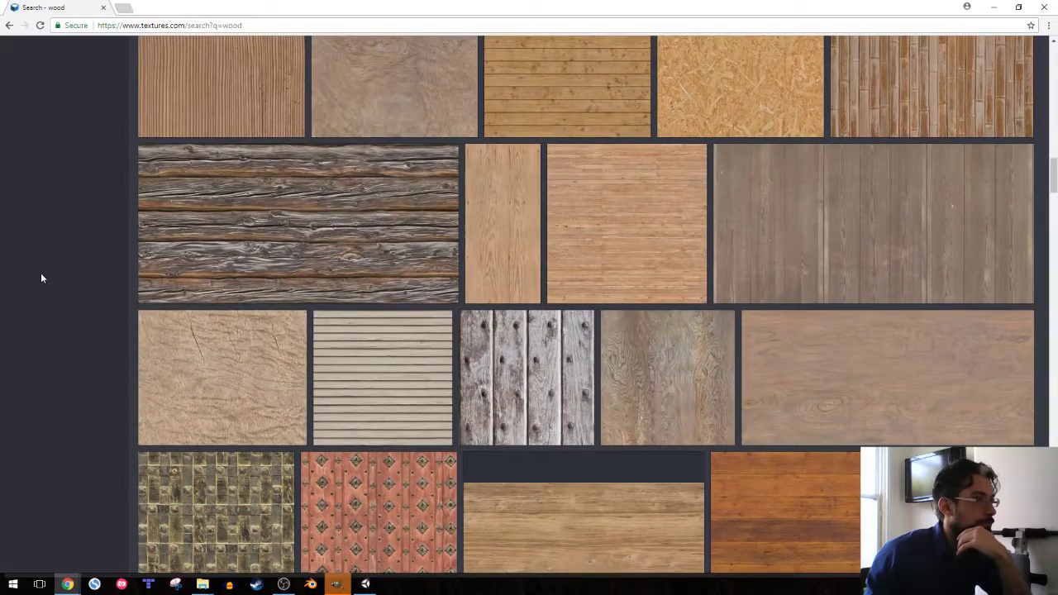
scroll(40, 272, down, 4)
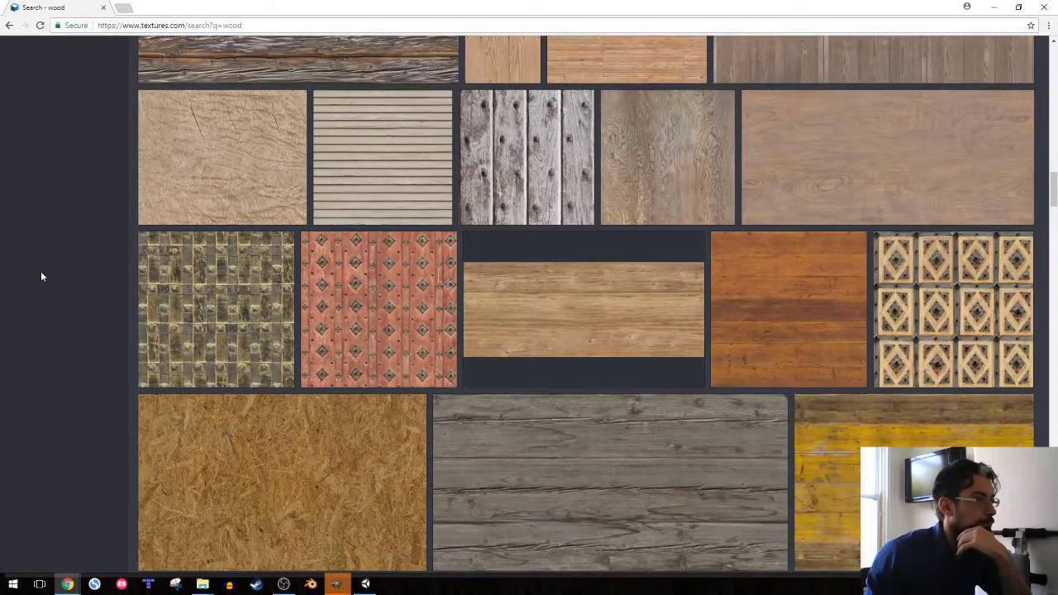
scroll(40, 271, down, 1)
scroll(41, 277, down, 1)
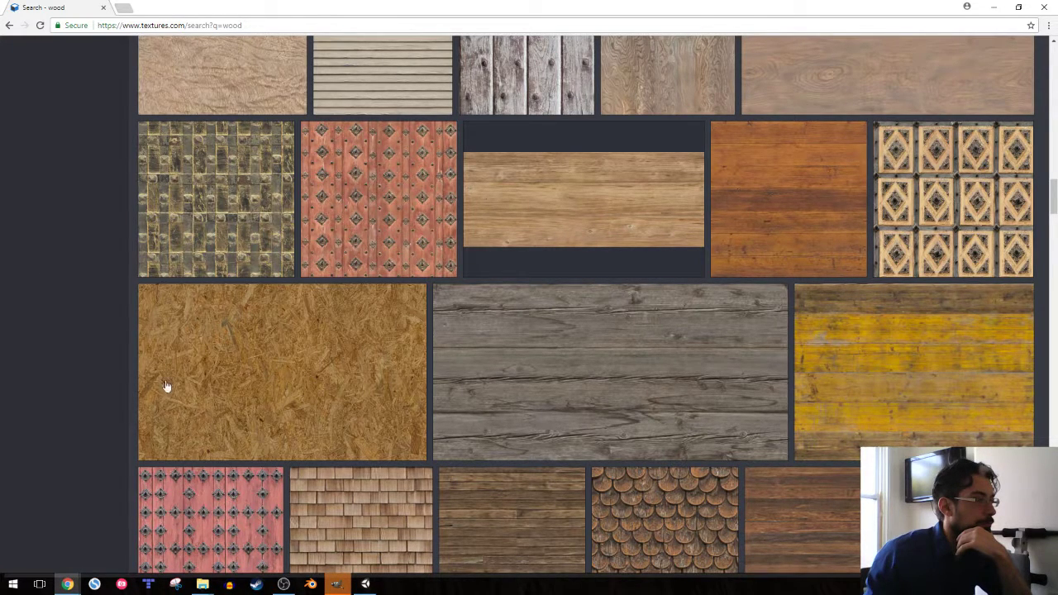
mouse_move(288, 586)
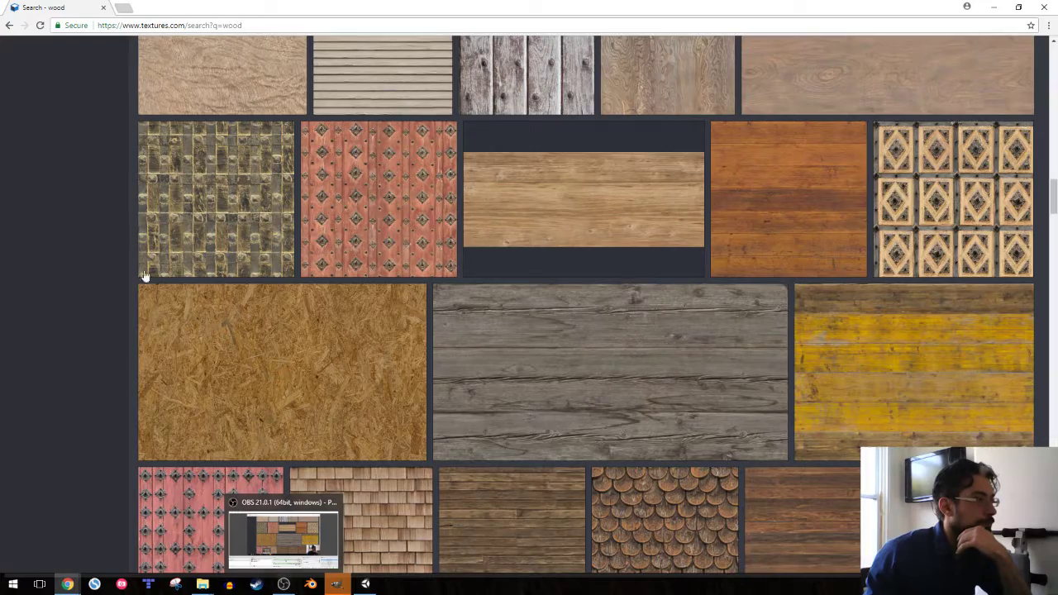
scroll(212, 248, down, 5)
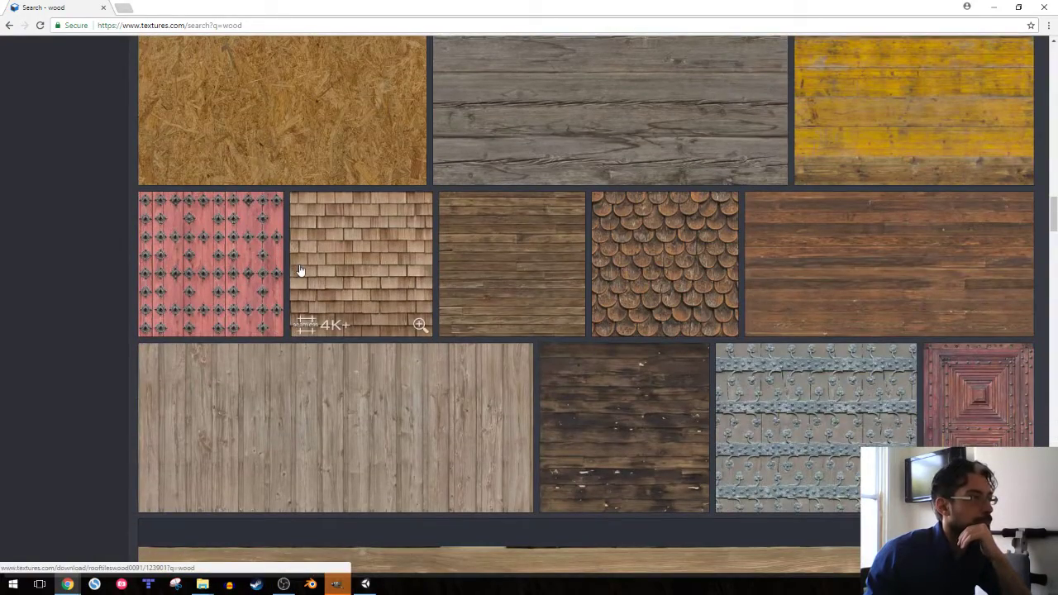
scroll(300, 271, down, 3)
scroll(300, 273, down, 2)
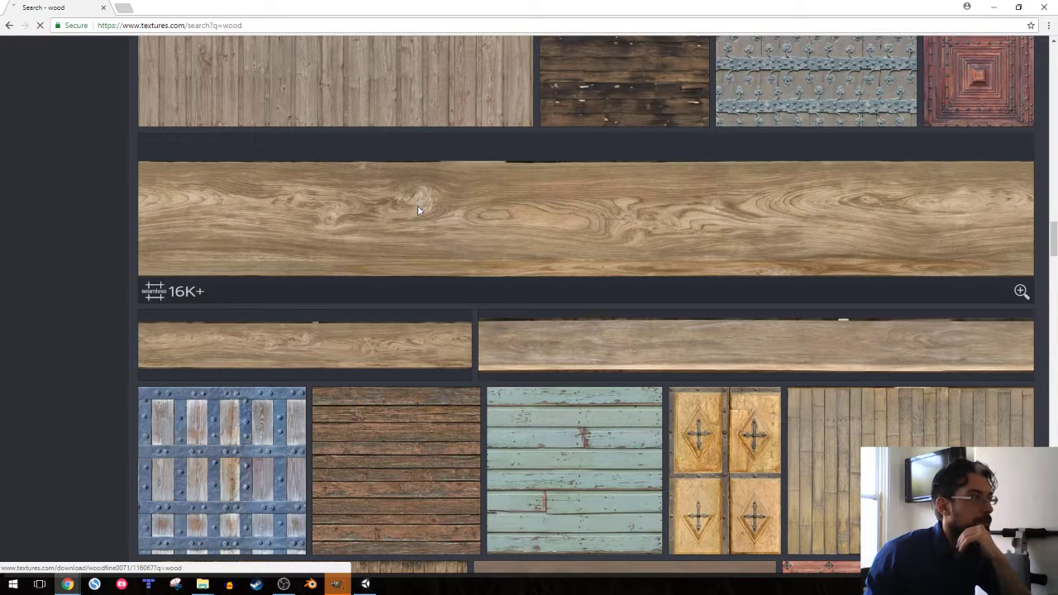
- Open WoodFine0071 and buy Image 1 in Medium size for 3 premium credits
click(448, 322)
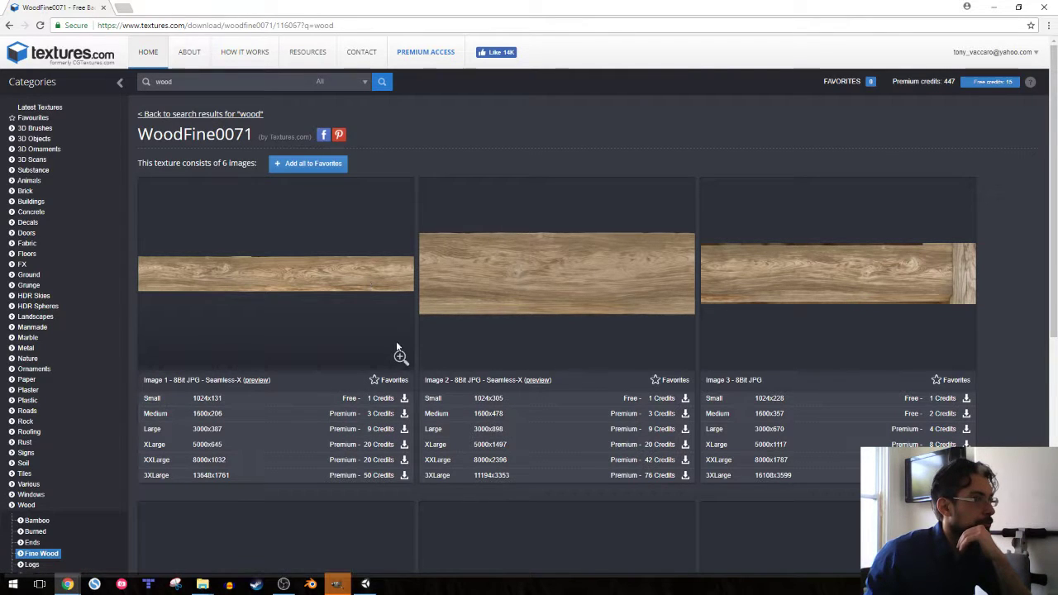
mouse_move(400, 357)
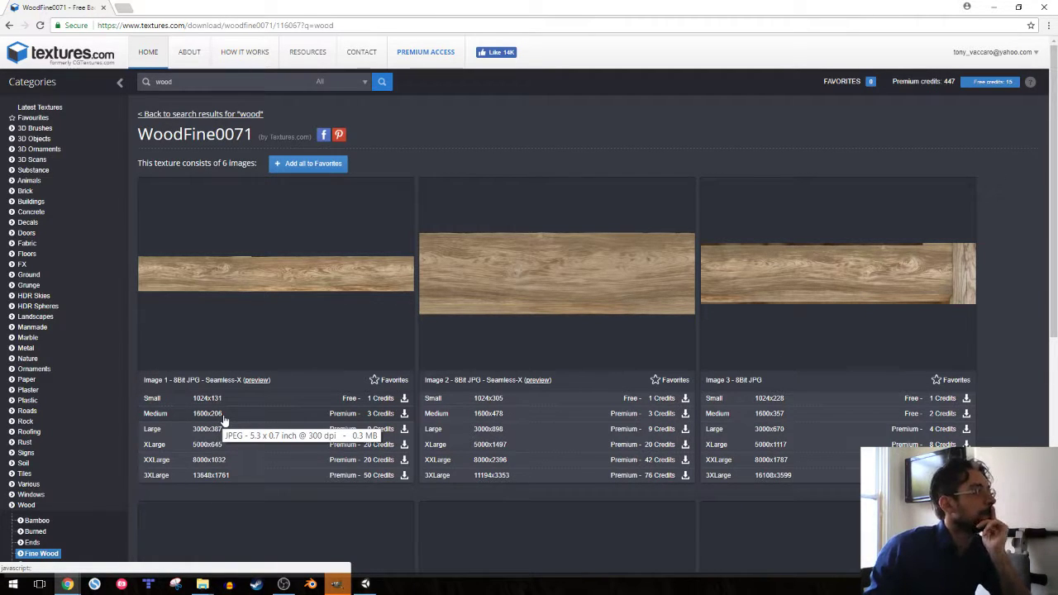
click(404, 413)
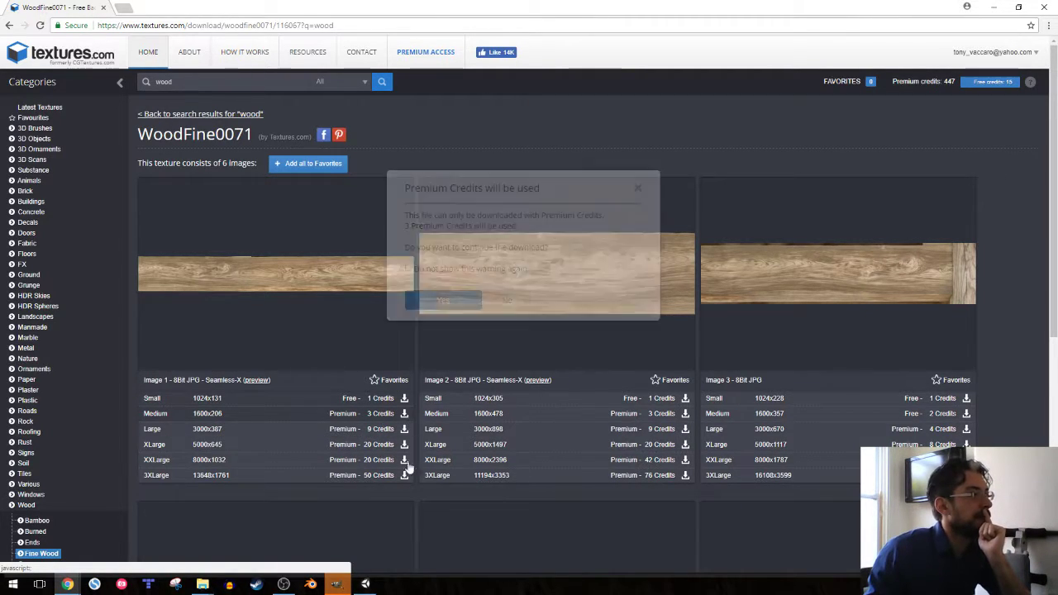
click(443, 300)
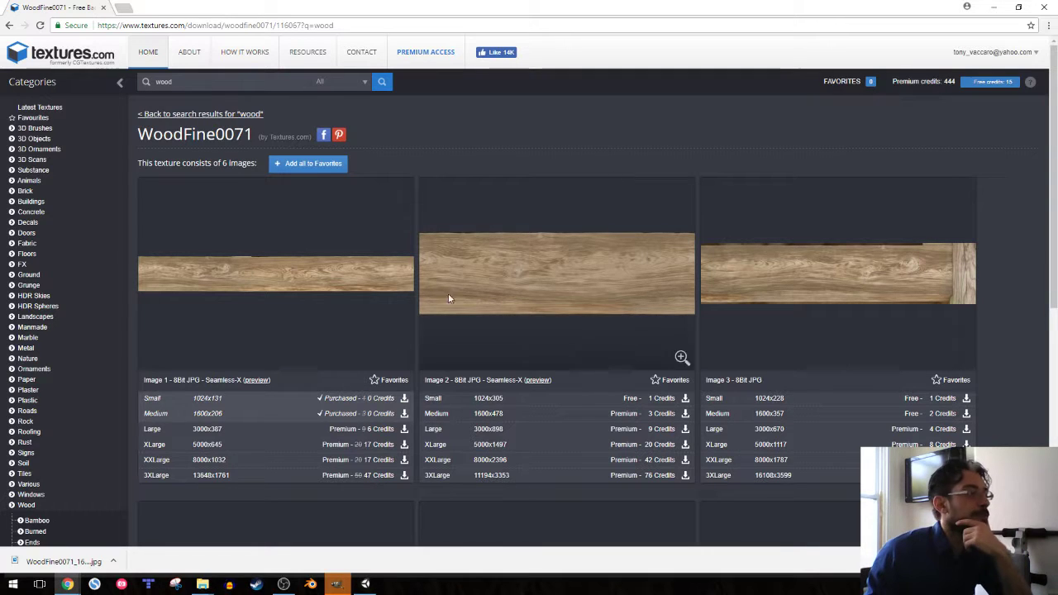
- Reveal the downloaded WoodFine0071 image in its Downloads folder from Chrome's download menu
click(339, 585)
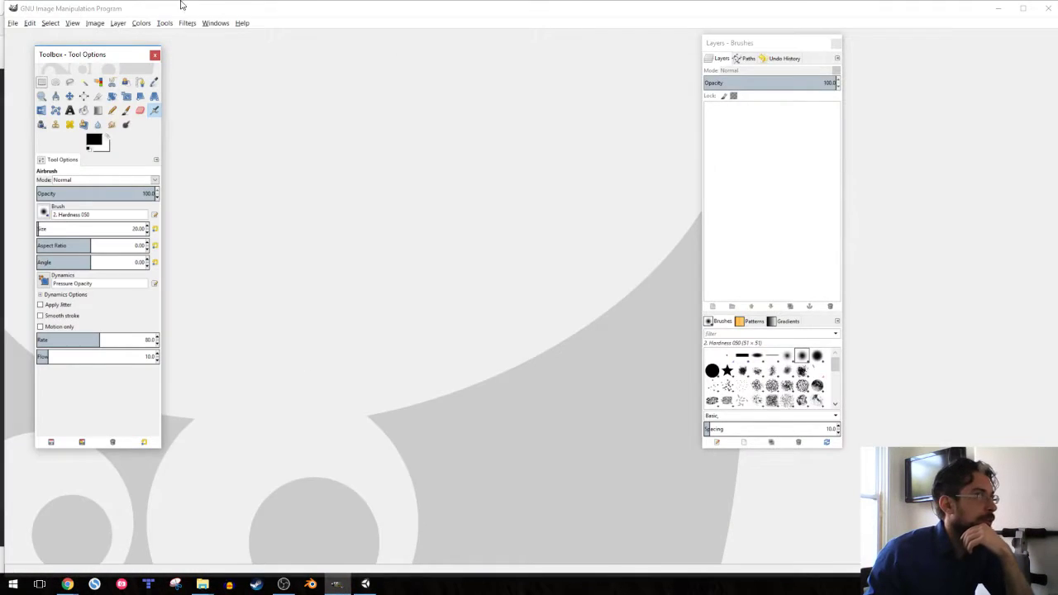
mouse_move(68, 585)
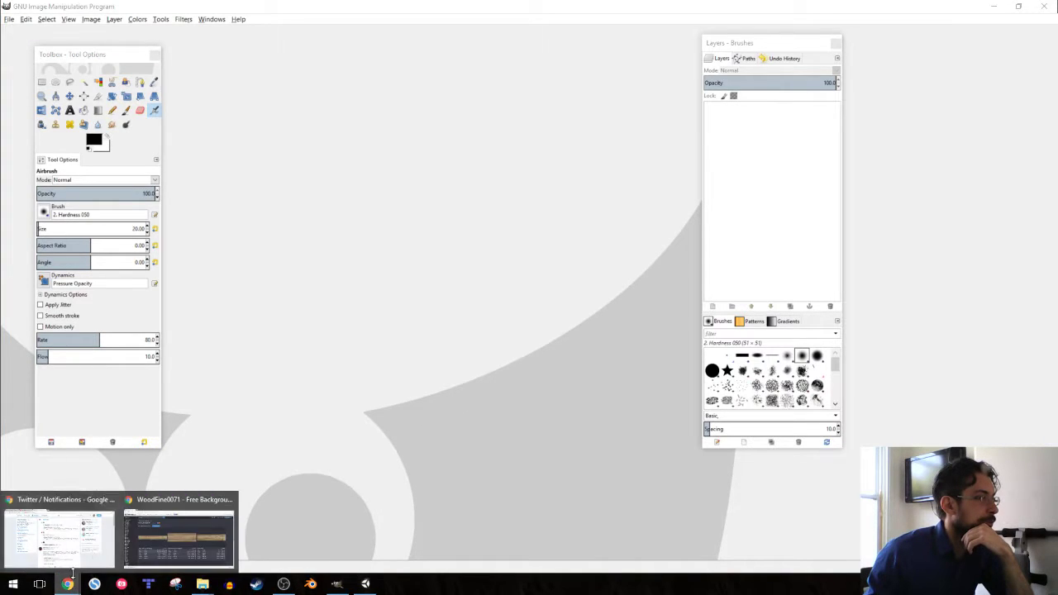
click(139, 545)
click(114, 562)
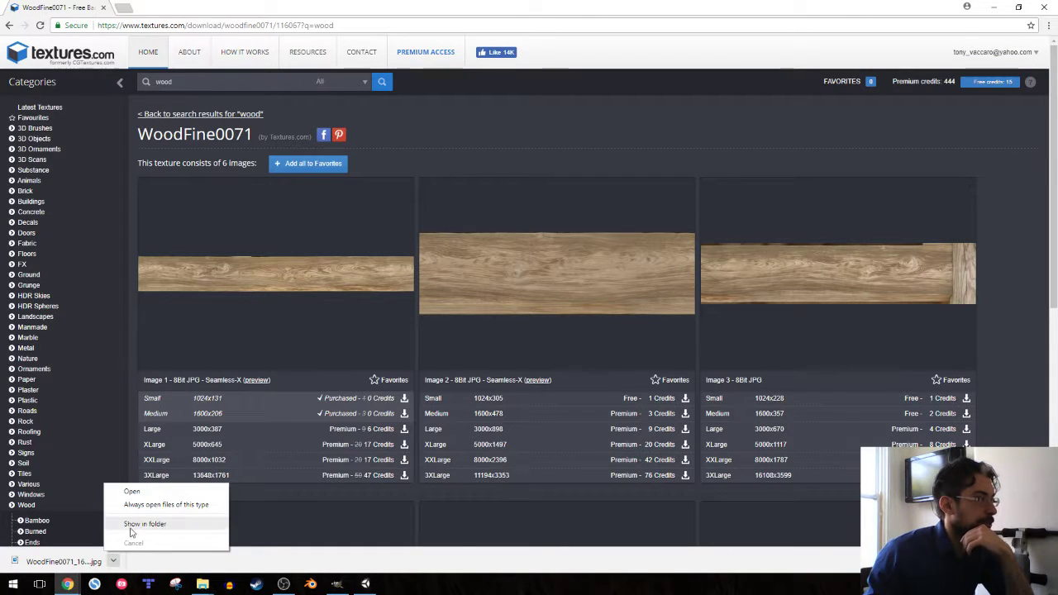
click(133, 526)
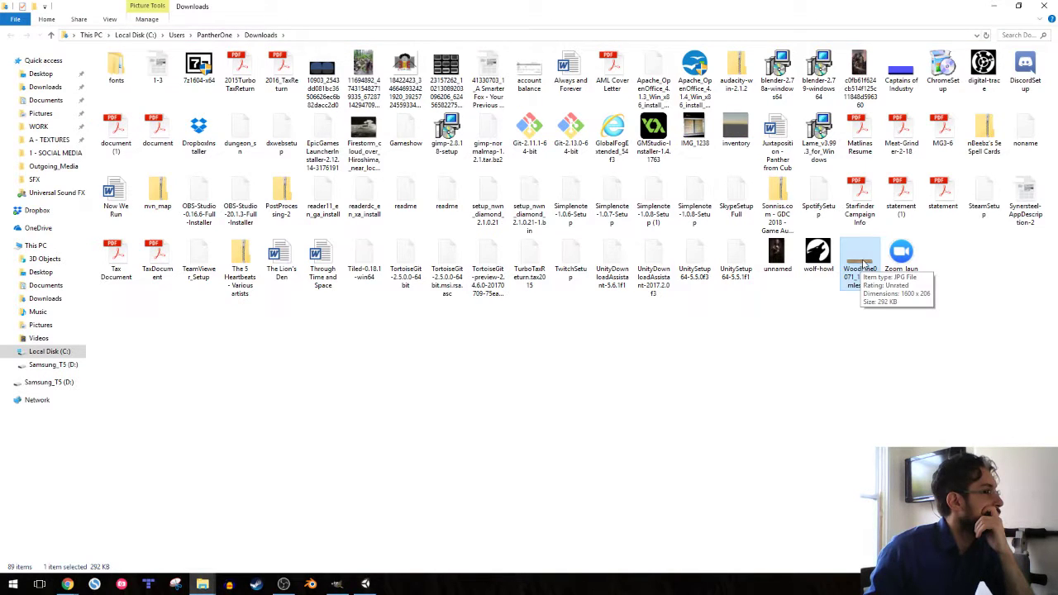
- Move the WoodFine image into the A - TEXTURES folder and return to GIMP
drag(863, 262, 51, 145)
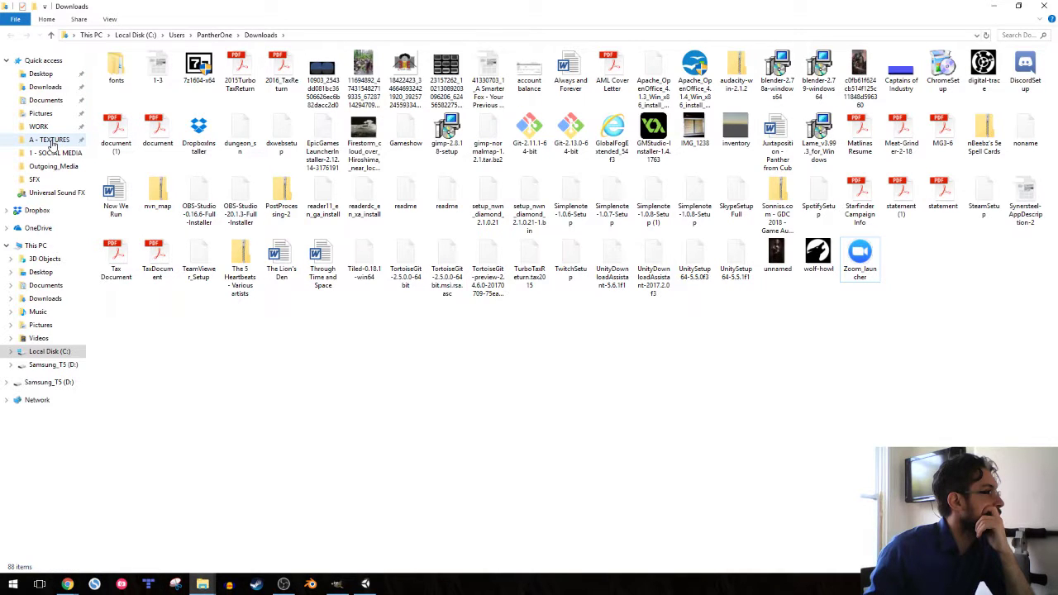
click(52, 141)
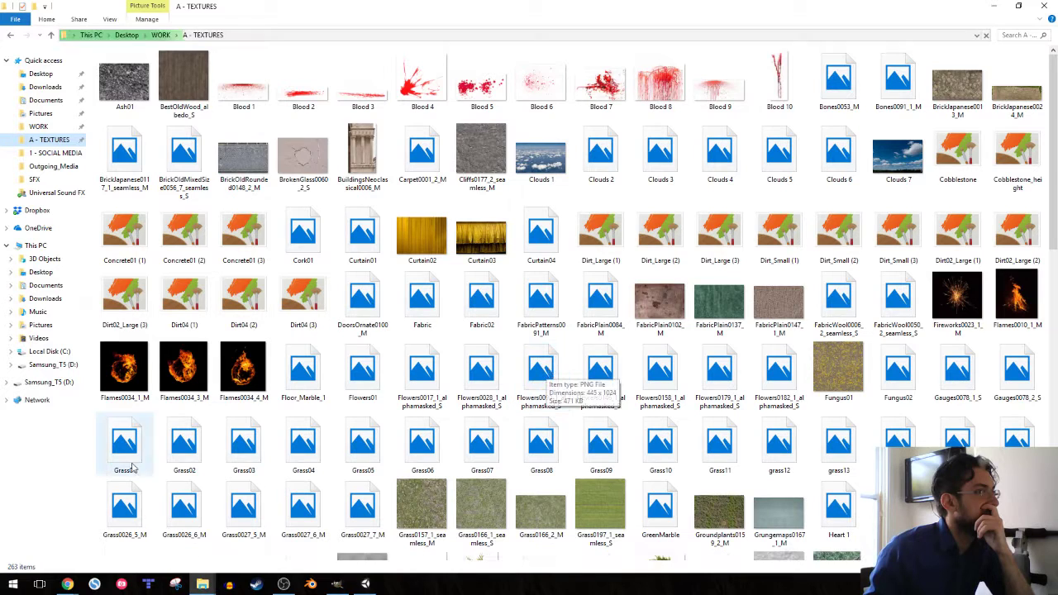
click(73, 584)
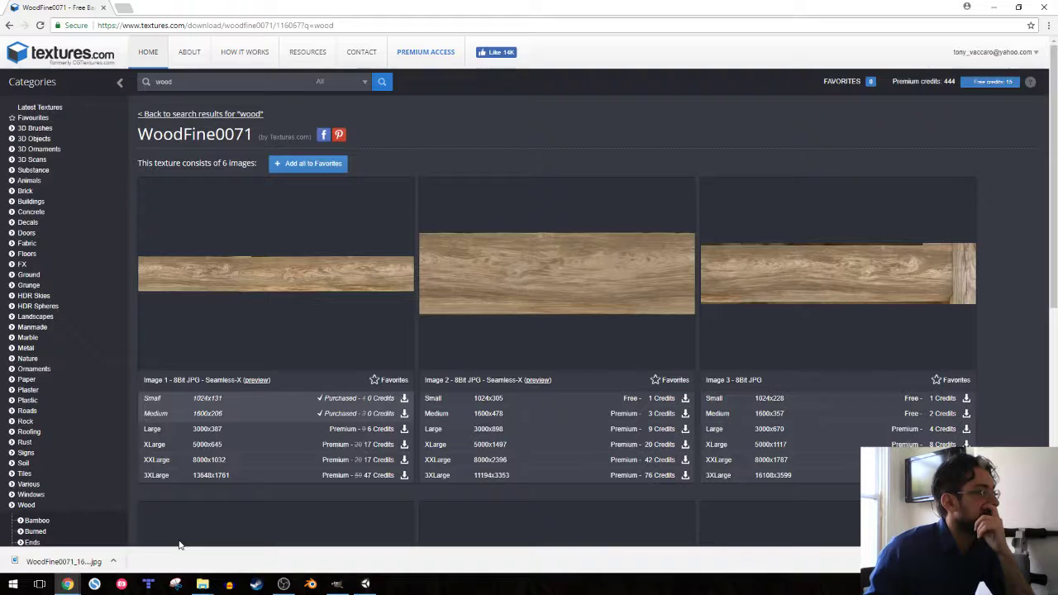
click(209, 584)
scroll(417, 419, down, 10)
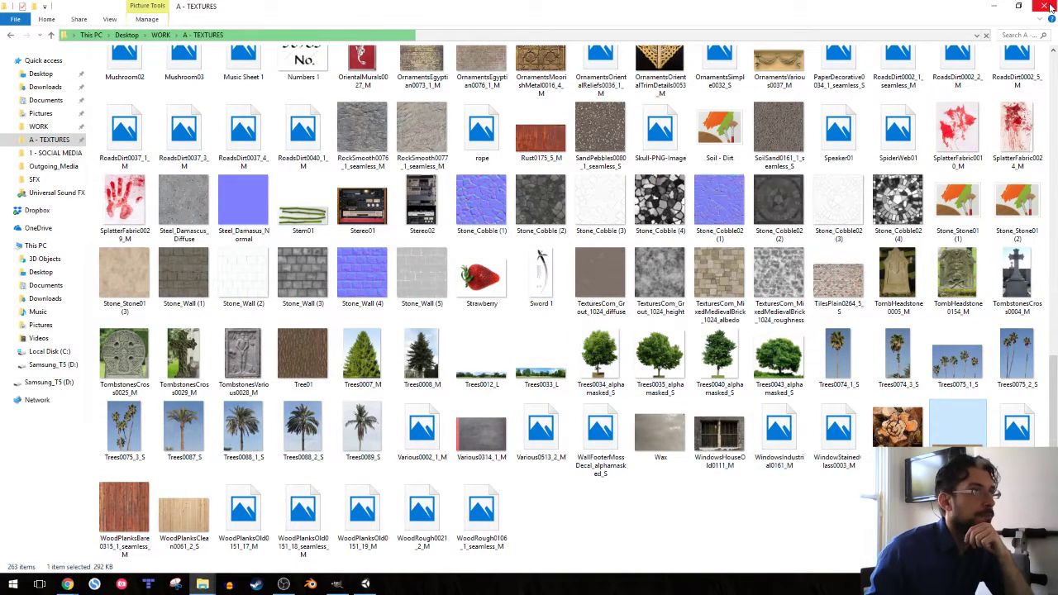
key(alt+Tab)
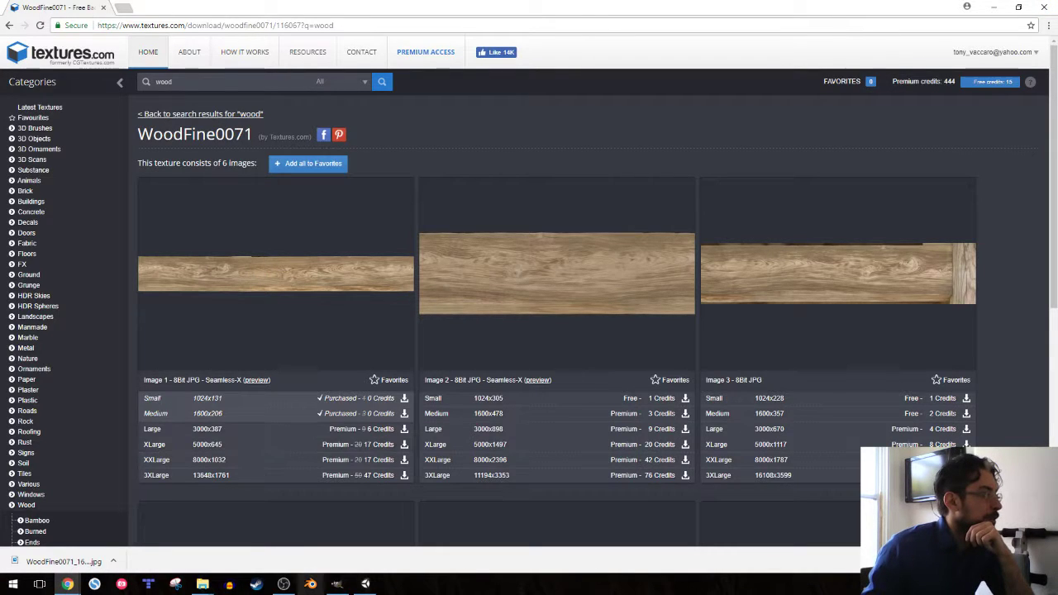
click(336, 583)
- Open WoodFine0071_16_seamless_M.jpg from WORK > A - TEXTURES as a 1600×206 image
click(8, 18)
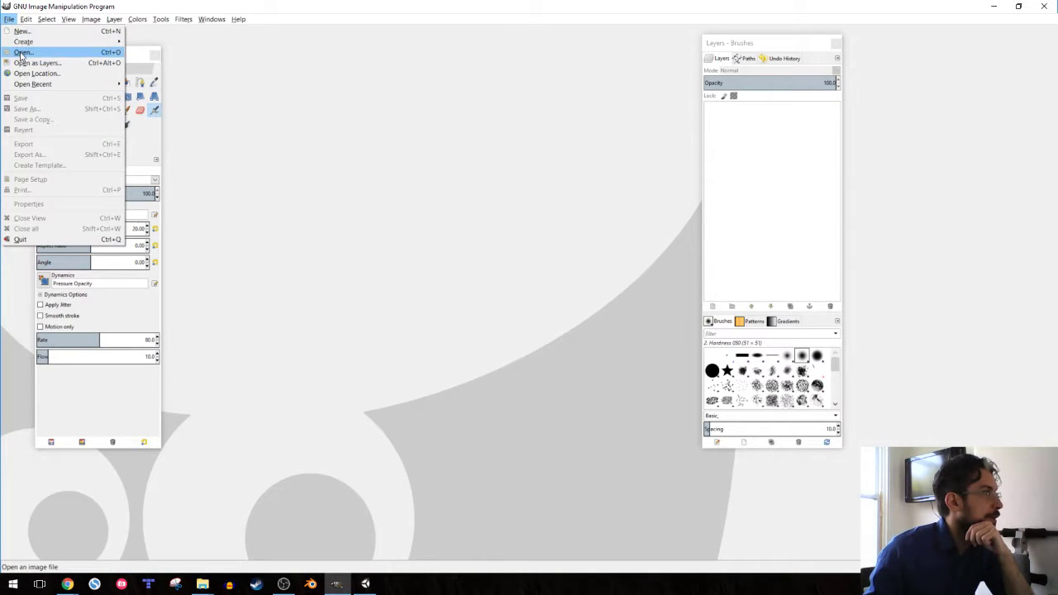
click(23, 52)
click(245, 226)
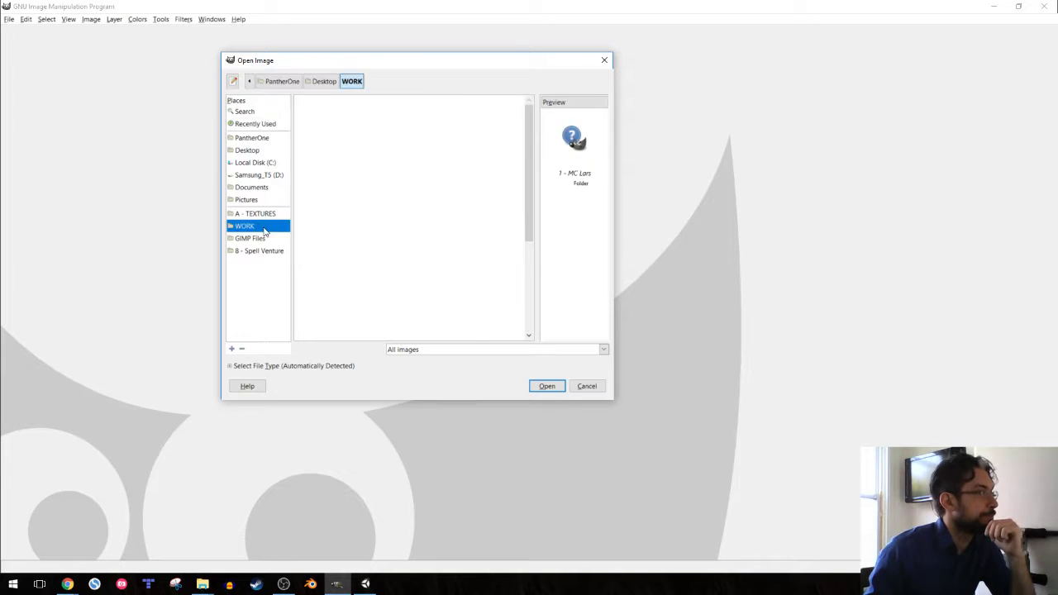
click(261, 213)
click(359, 220)
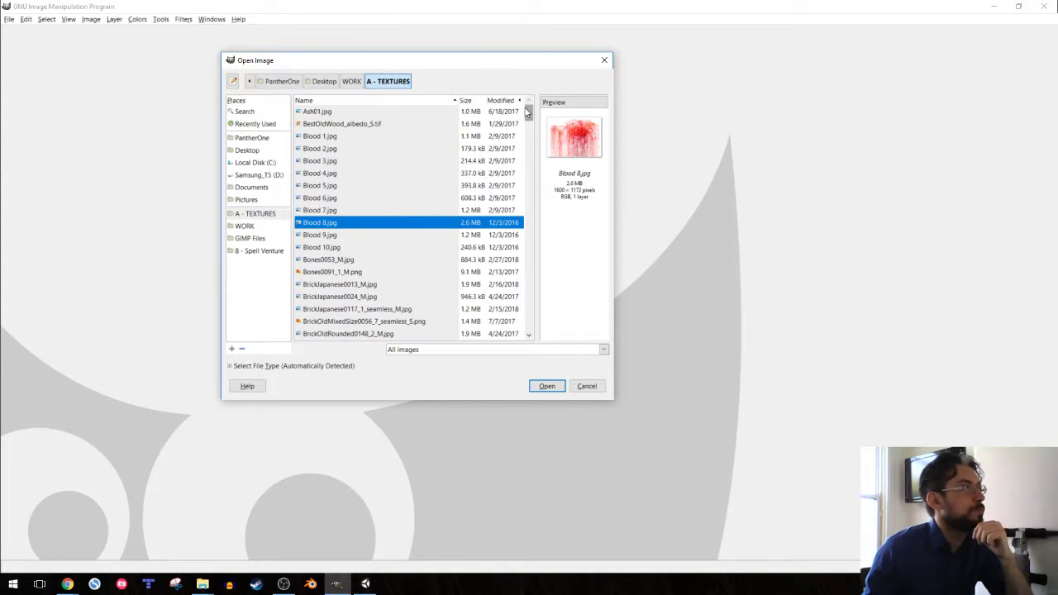
drag(529, 112, 539, 341)
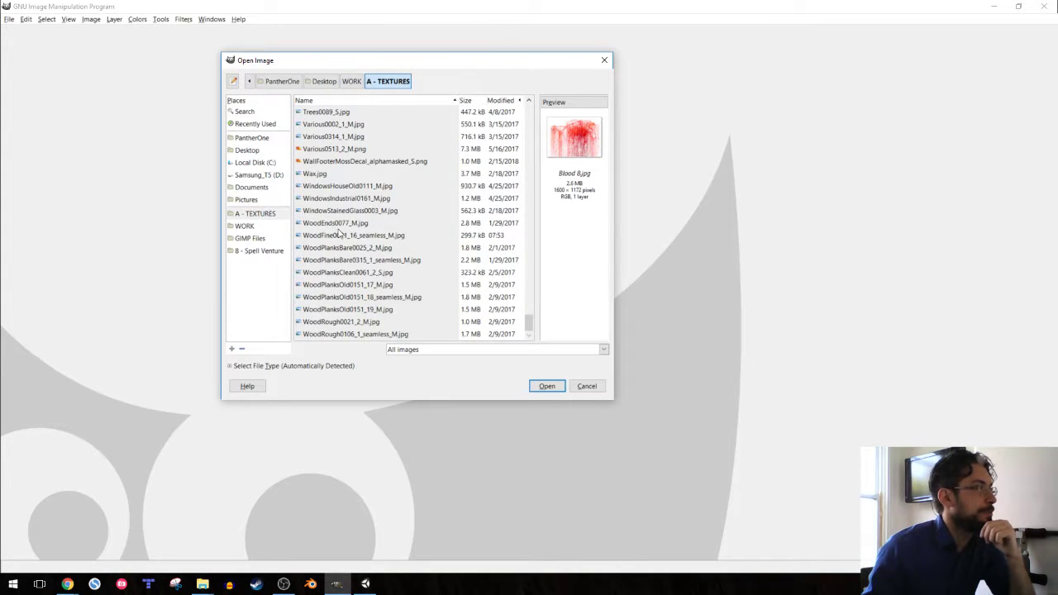
click(338, 234)
click(547, 386)
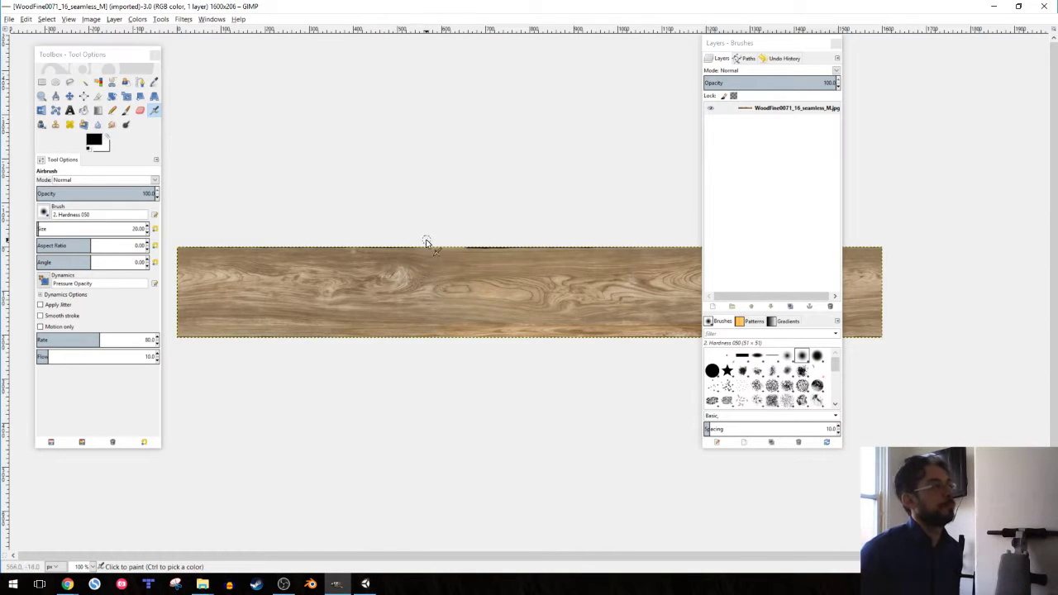
ctrl+scroll(483, 232, up, 2)
ctrl+scroll(496, 165, up, 2)
ctrl+scroll(609, 184, down, 1)
- Rectangle-select a thin strip along the wood's top edge and add an alpha channel to the layer
ctrl+scroll(413, 165, down, 1)
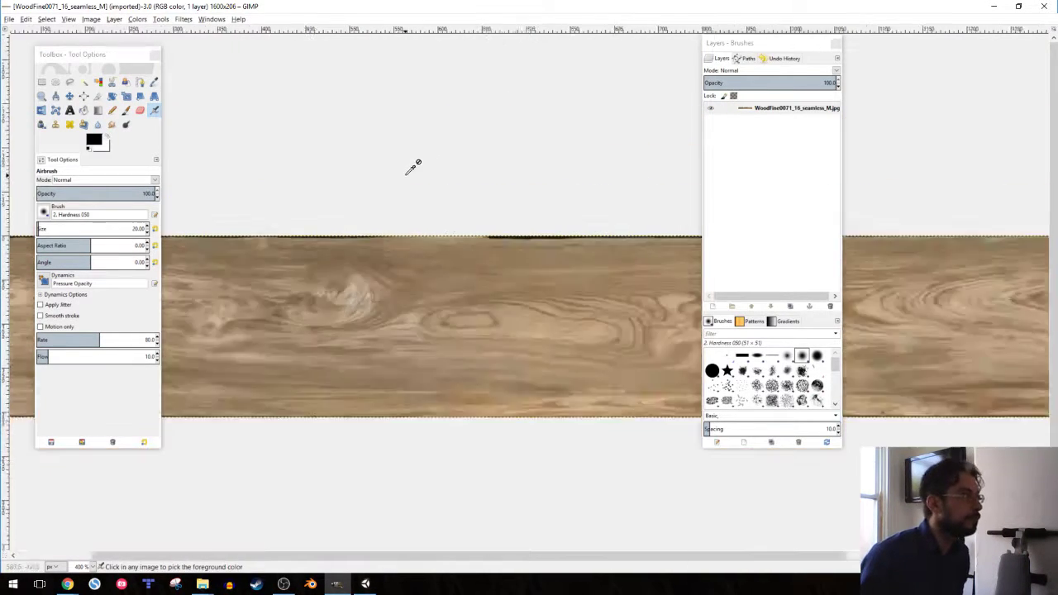
ctrl+scroll(413, 165, down, 1)
key(r)
middle_drag(421, 208, 302, 187)
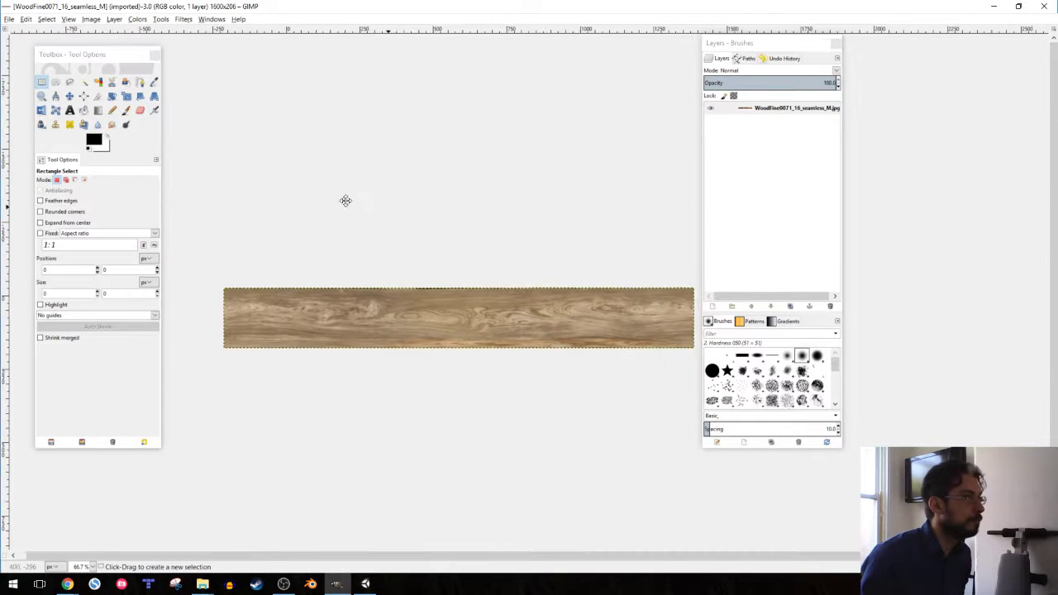
drag(167, 257, 661, 273)
ctrl+scroll(416, 252, up, 3)
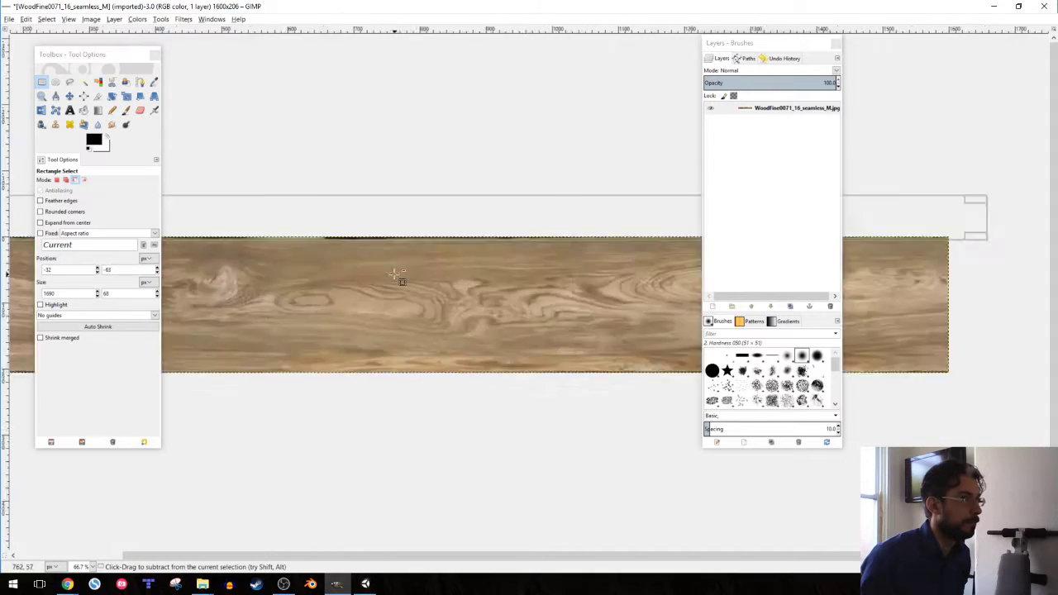
ctrl+scroll(397, 137, up, 3)
ctrl+scroll(406, 215, up, 2)
ctrl+scroll(430, 248, up, 2)
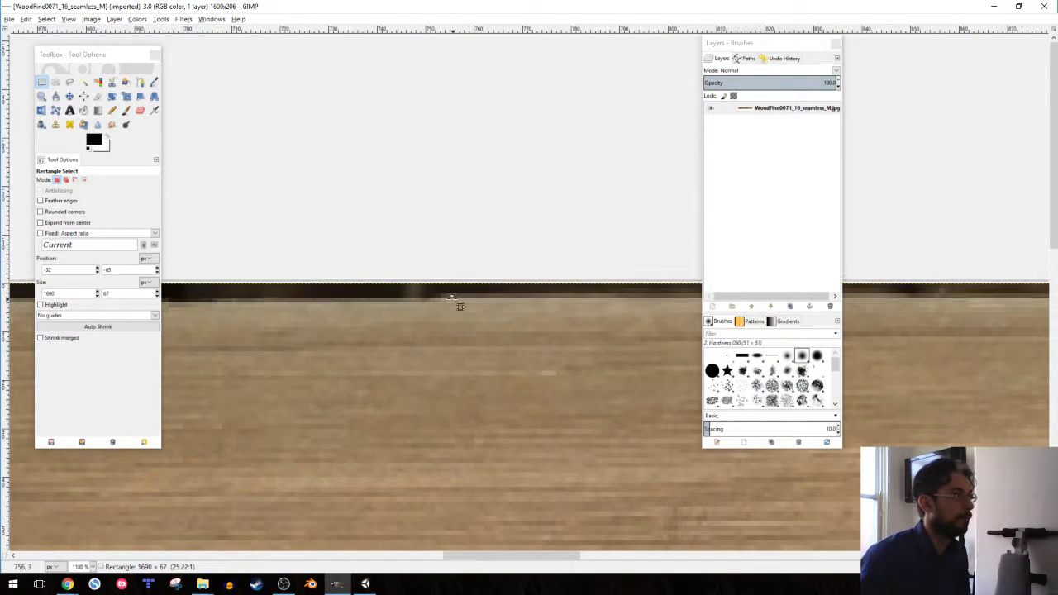
drag(449, 294, 451, 296)
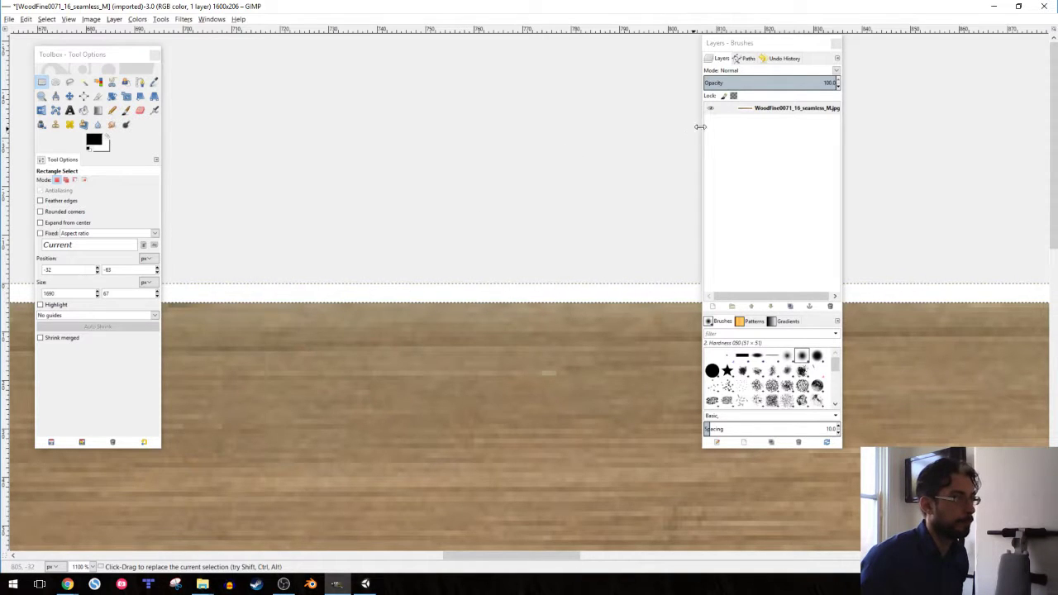
right_click(770, 109)
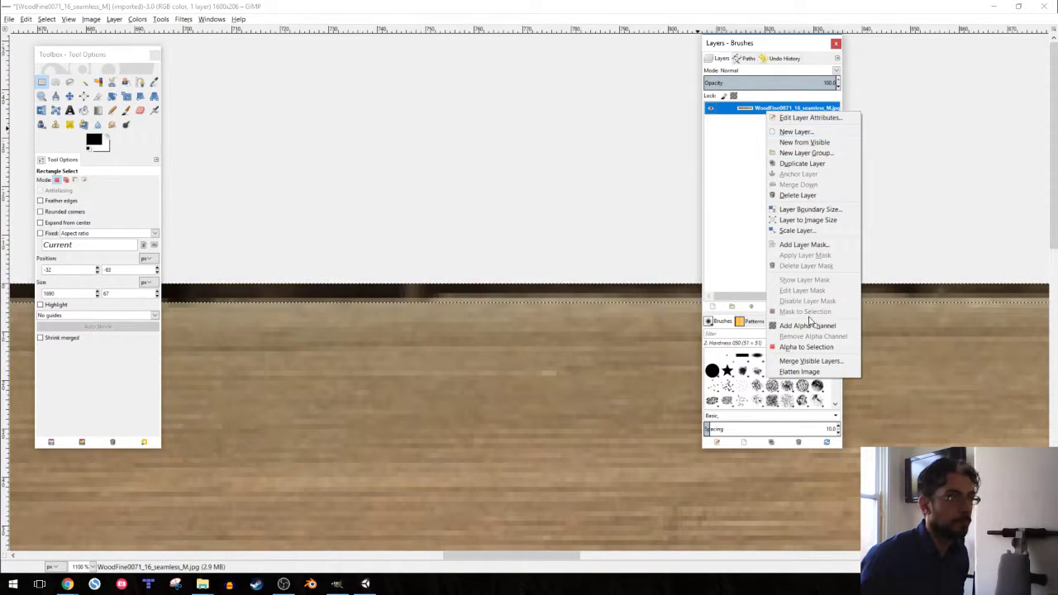
click(805, 325)
click(487, 245)
- Select the thin strip along the bottom edge, delete it to transparency, and deselect
scroll(495, 283, down, 10)
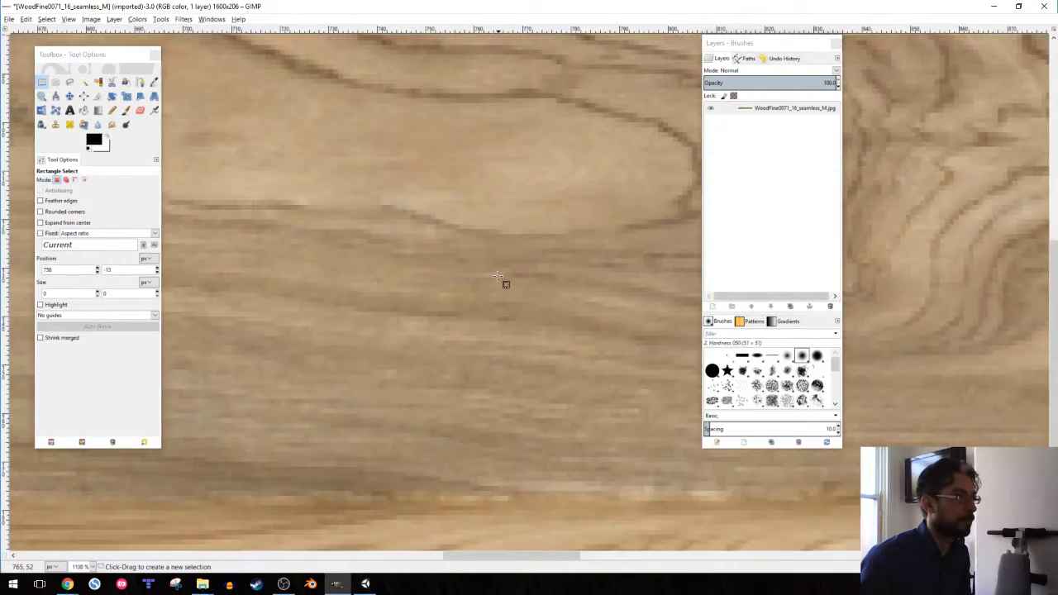
ctrl+scroll(378, 380, down, 2)
ctrl+scroll(385, 372, down, 2)
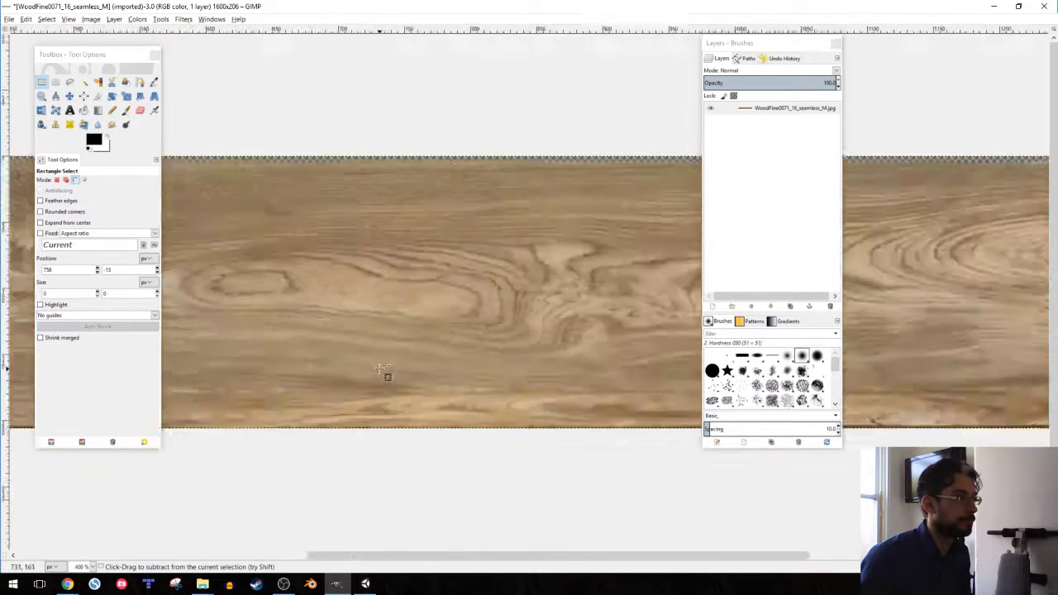
ctrl+scroll(381, 369, down, 2)
drag(168, 356, 939, 336)
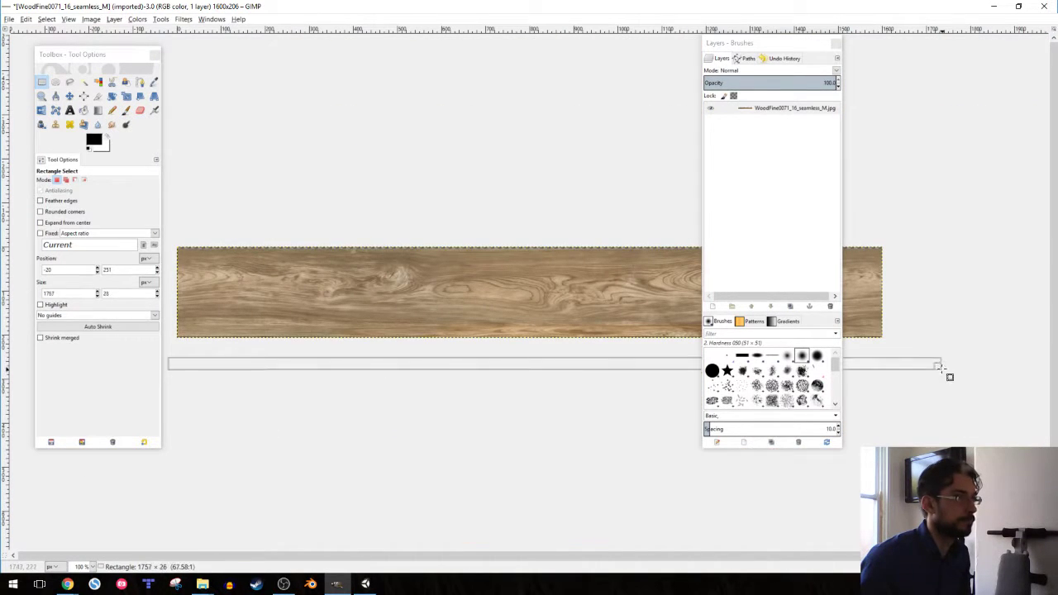
ctrl+scroll(463, 342, up, 3)
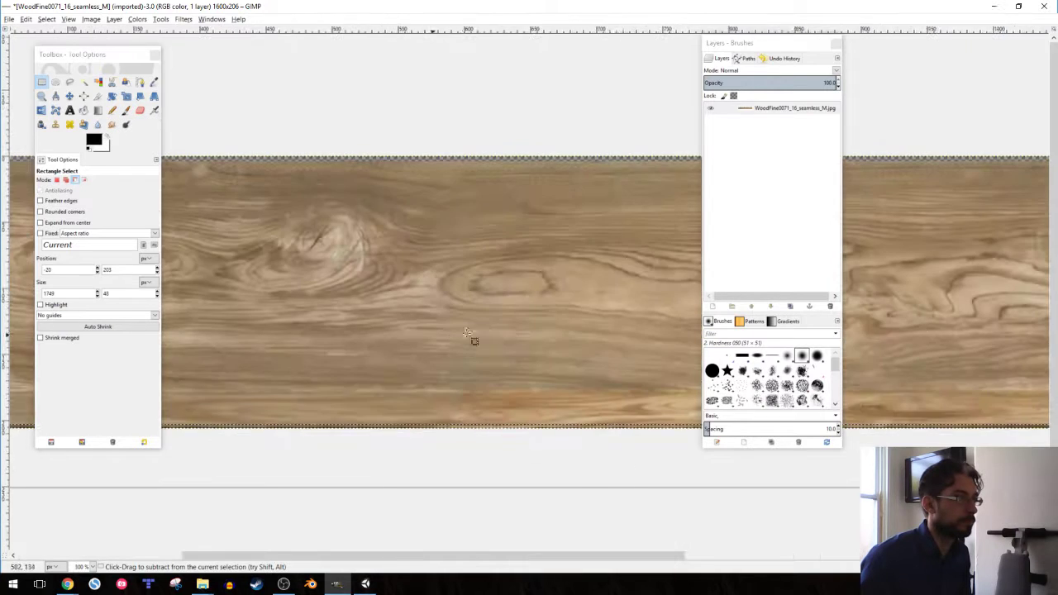
ctrl+scroll(562, 475, up, 5)
ctrl+scroll(562, 467, down, 3)
ctrl+scroll(524, 257, up, 3)
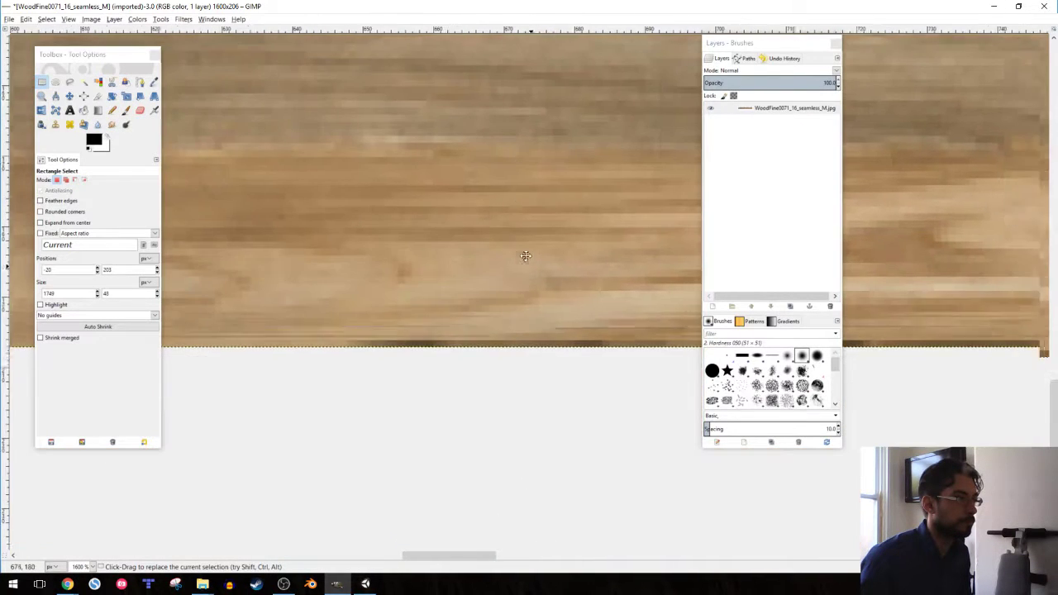
ctrl+scroll(529, 330, up, 2)
drag(522, 295, 522, 321)
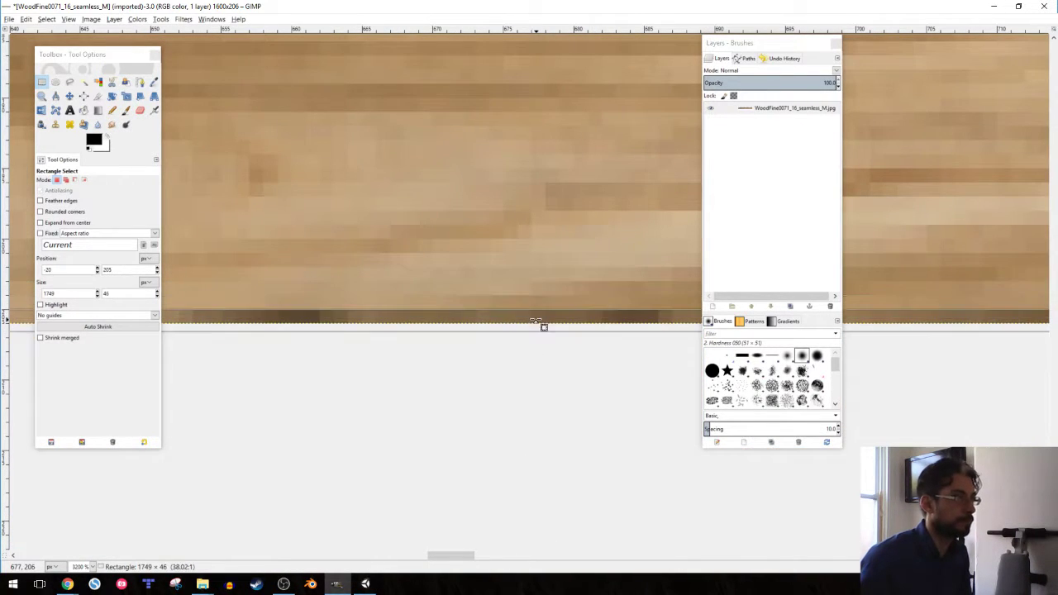
key(Delete)
click(522, 251)
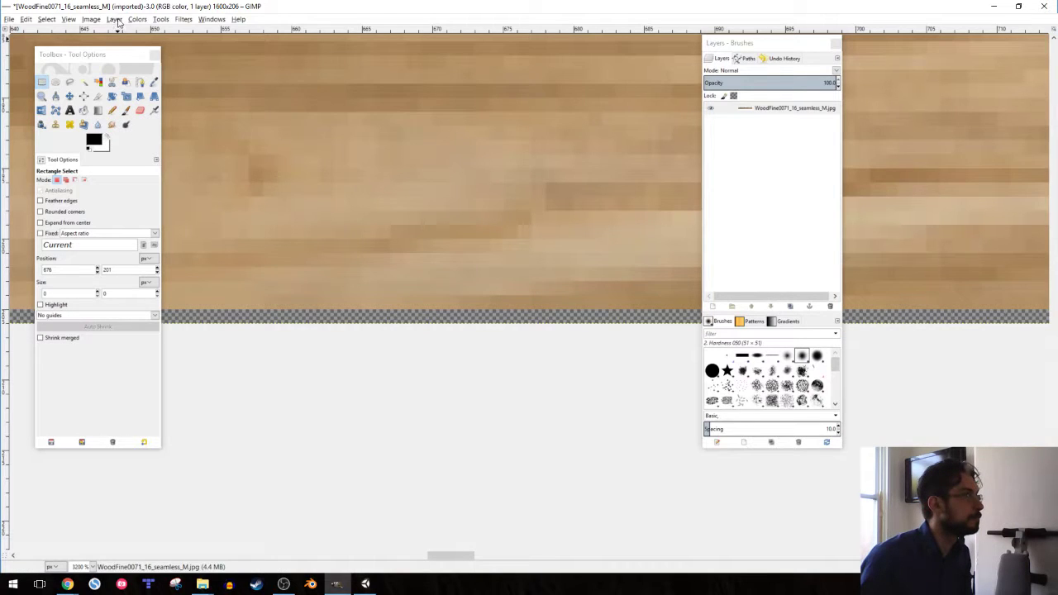
- Duplicate the wood layer, Gaussian-blur the copy at radius 20, and move it below the original
click(790, 307)
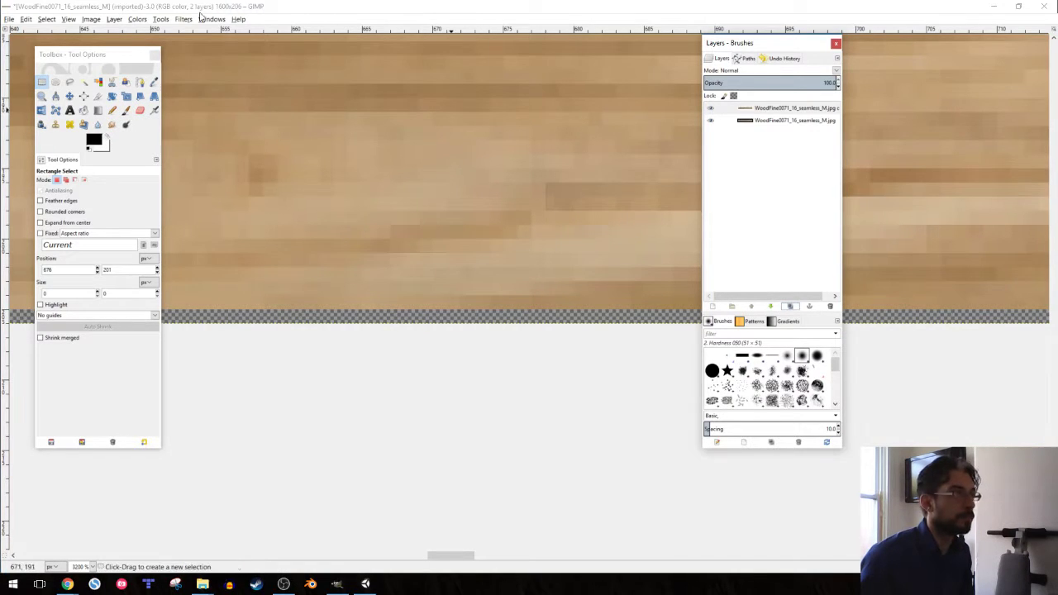
click(138, 19)
click(184, 19)
mouse_move(190, 66)
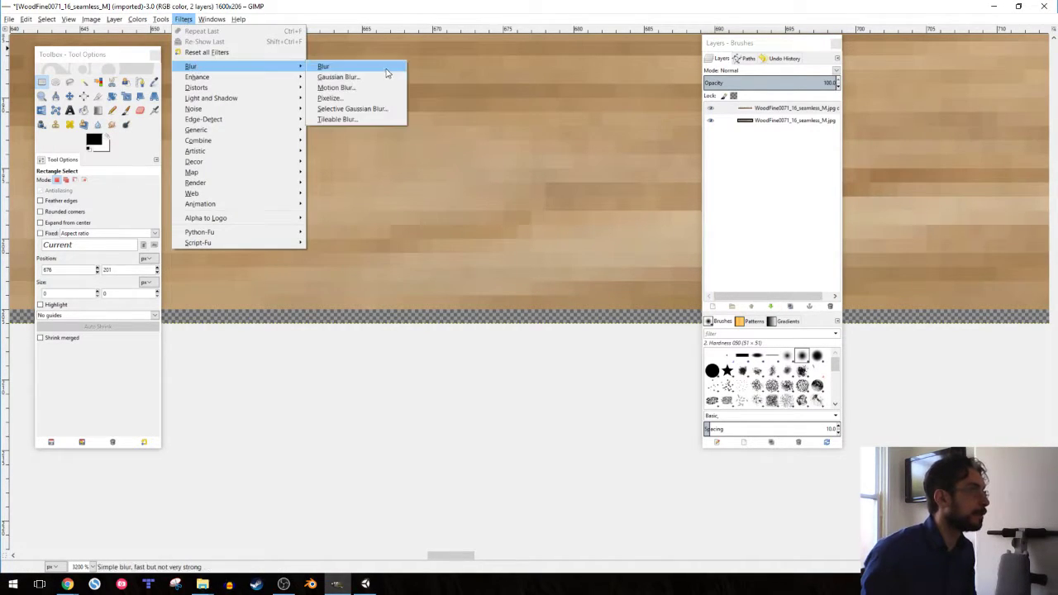
click(350, 80)
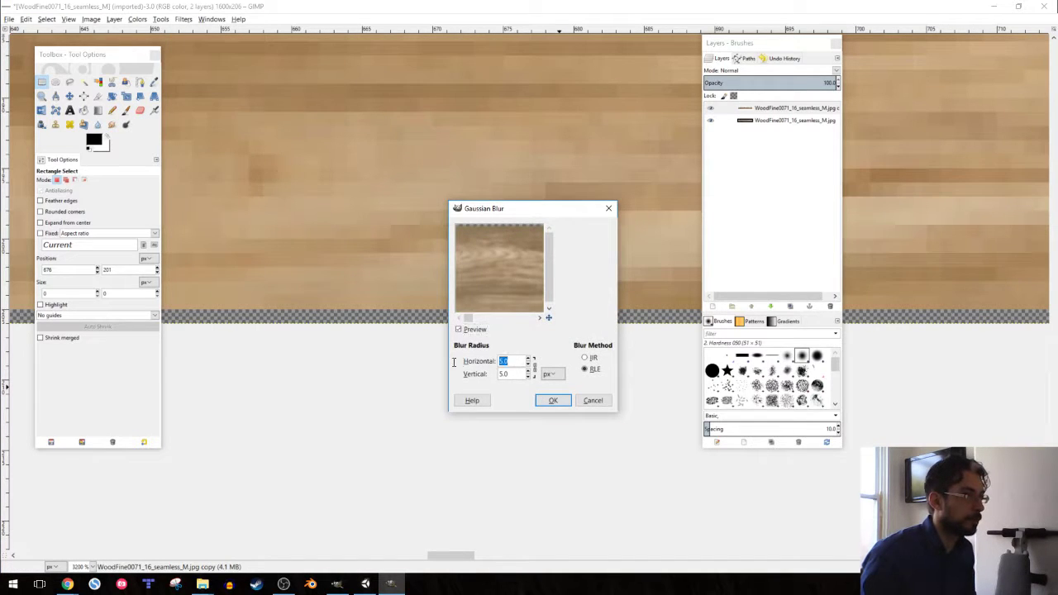
key(Tab)
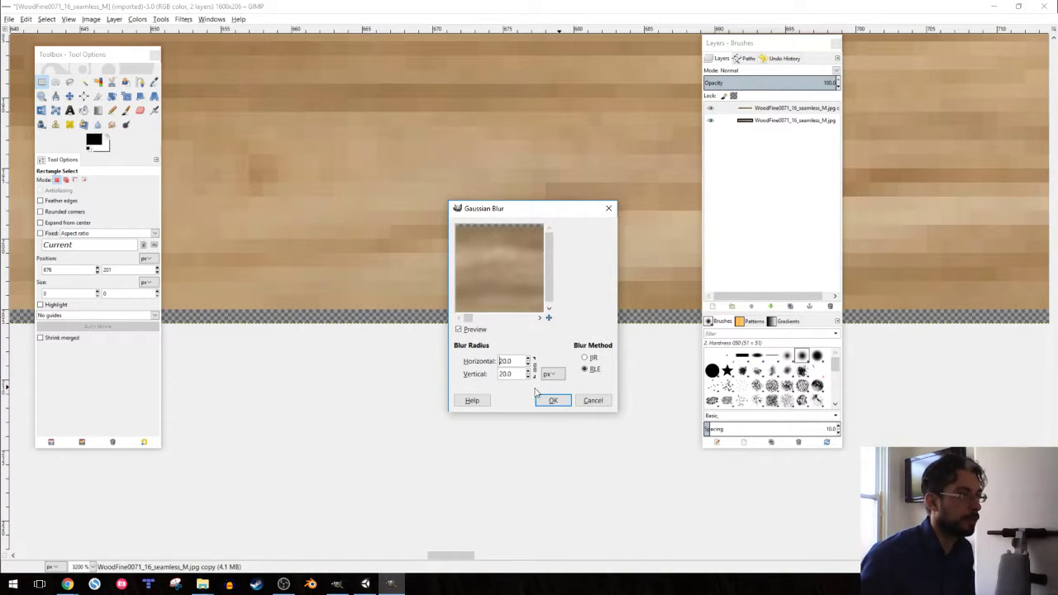
click(553, 400)
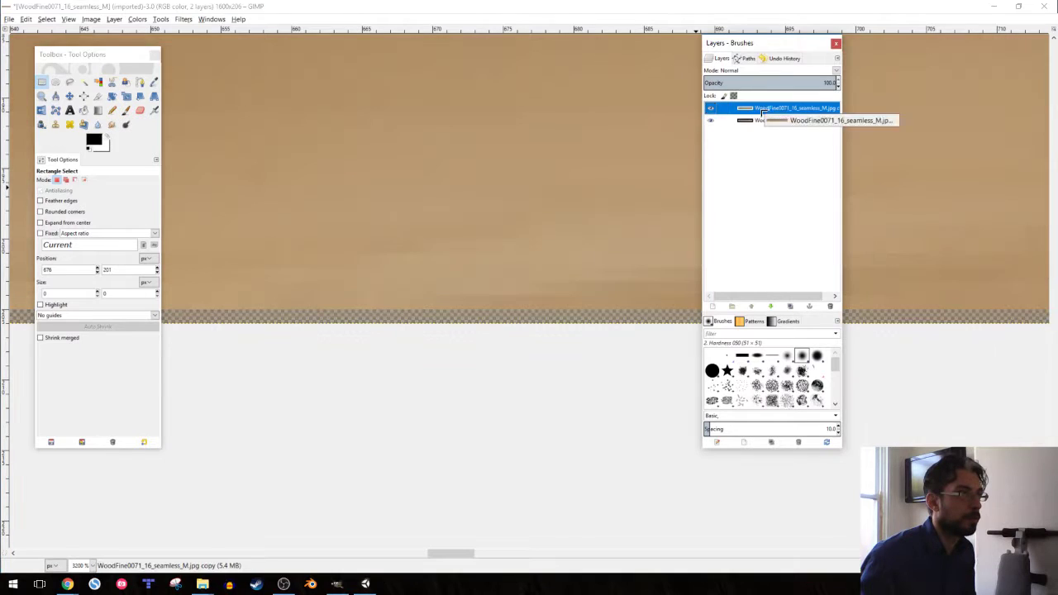
click(789, 120)
click(710, 107)
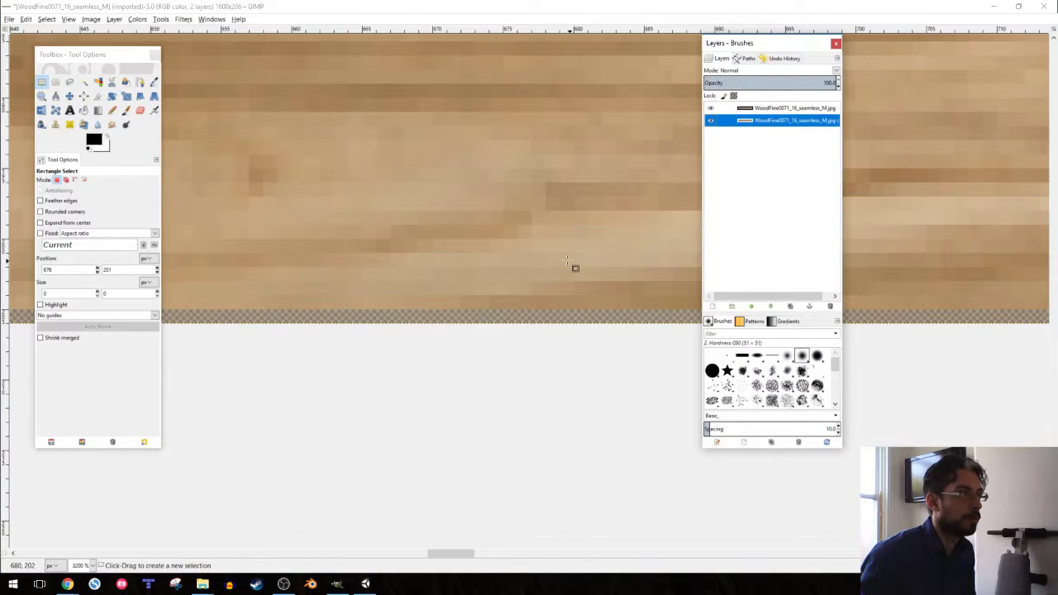
- Repeatedly duplicate and merge down the blurred wood layers until a single layer remains
click(793, 309)
right_click(787, 126)
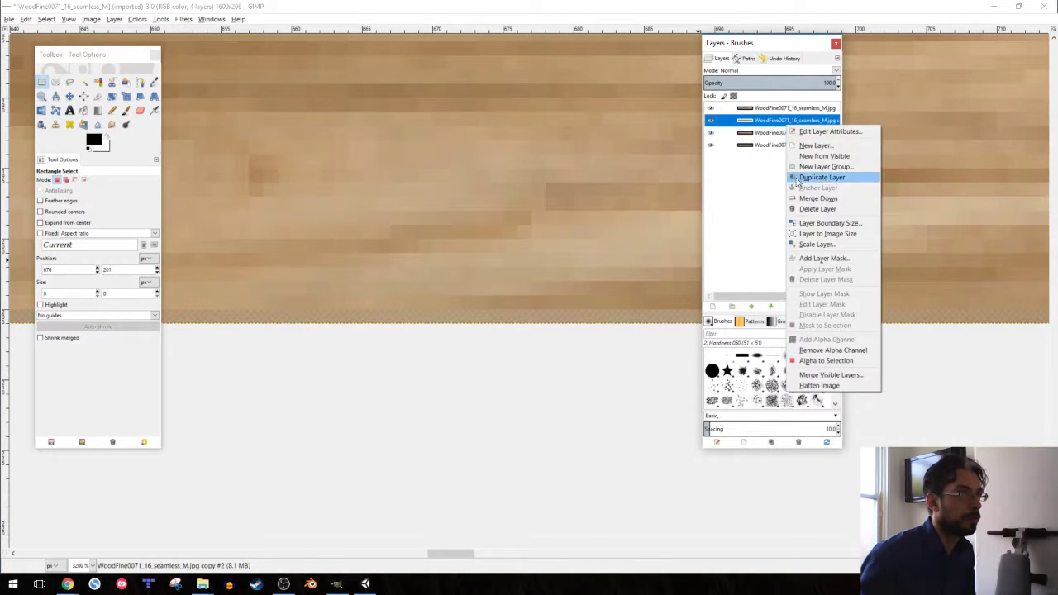
click(800, 200)
right_click(776, 121)
click(800, 194)
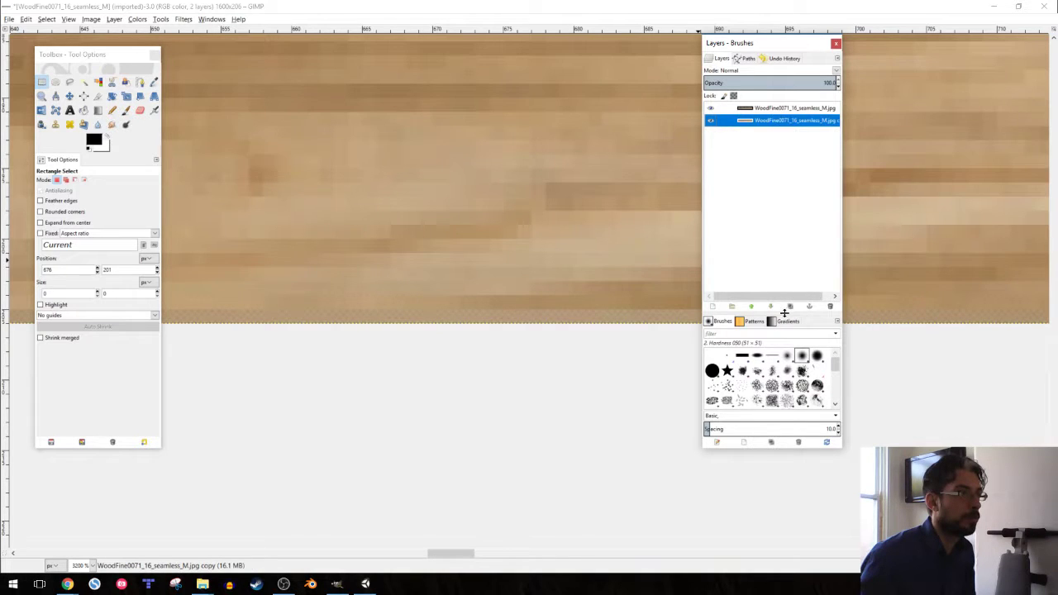
click(789, 306)
right_click(780, 125)
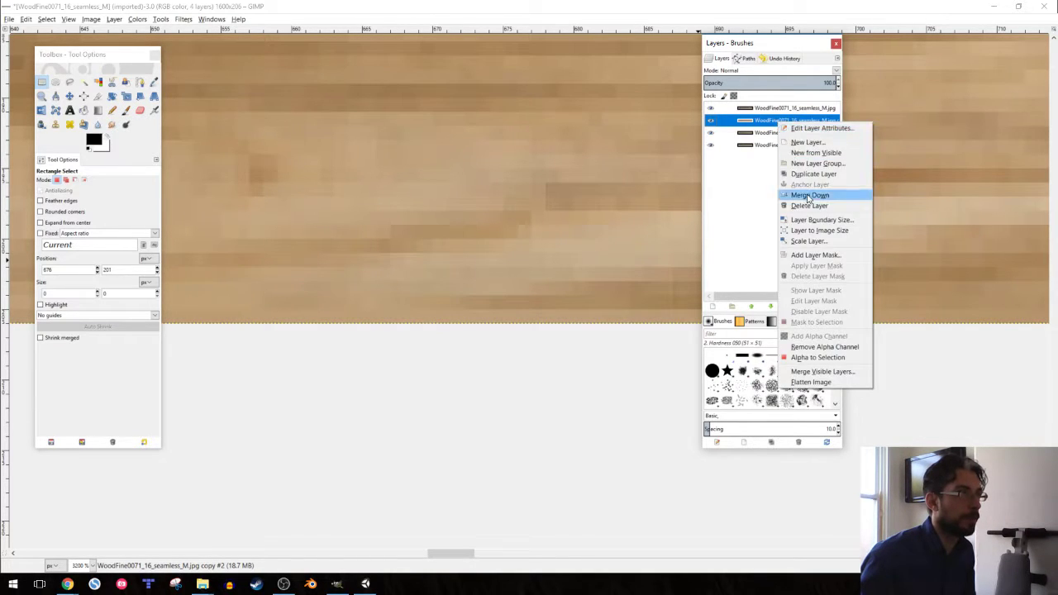
click(806, 192)
right_click(781, 125)
click(814, 195)
click(789, 307)
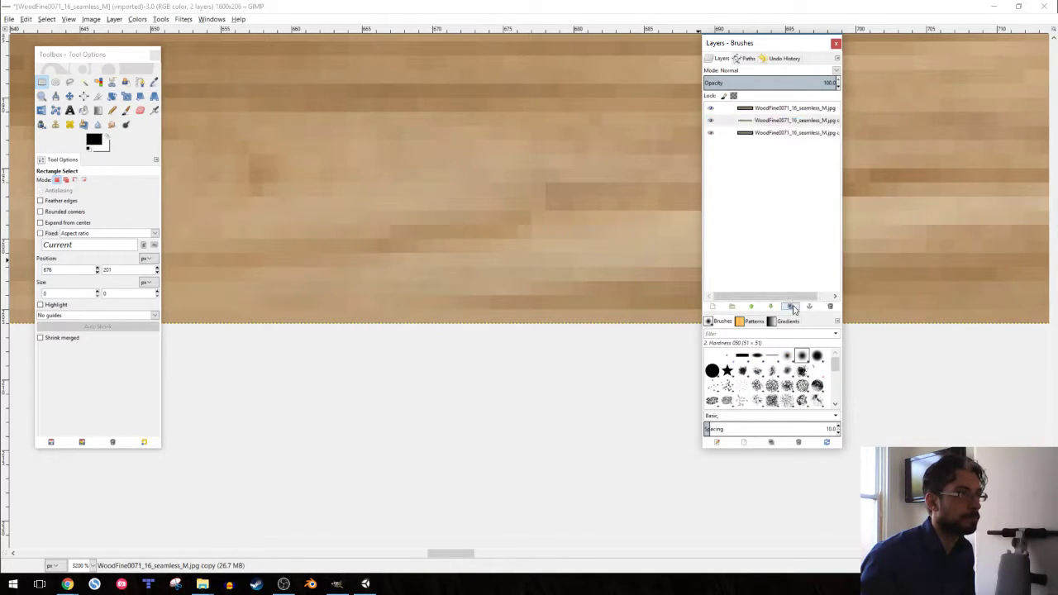
click(789, 306)
right_click(783, 124)
click(812, 193)
right_click(781, 124)
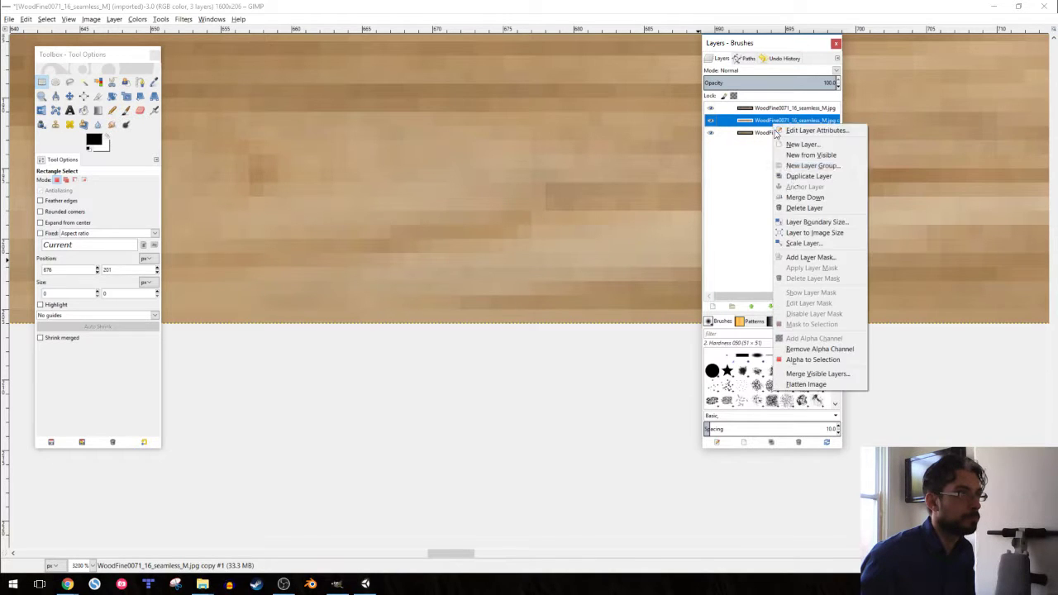
click(811, 194)
right_click(768, 117)
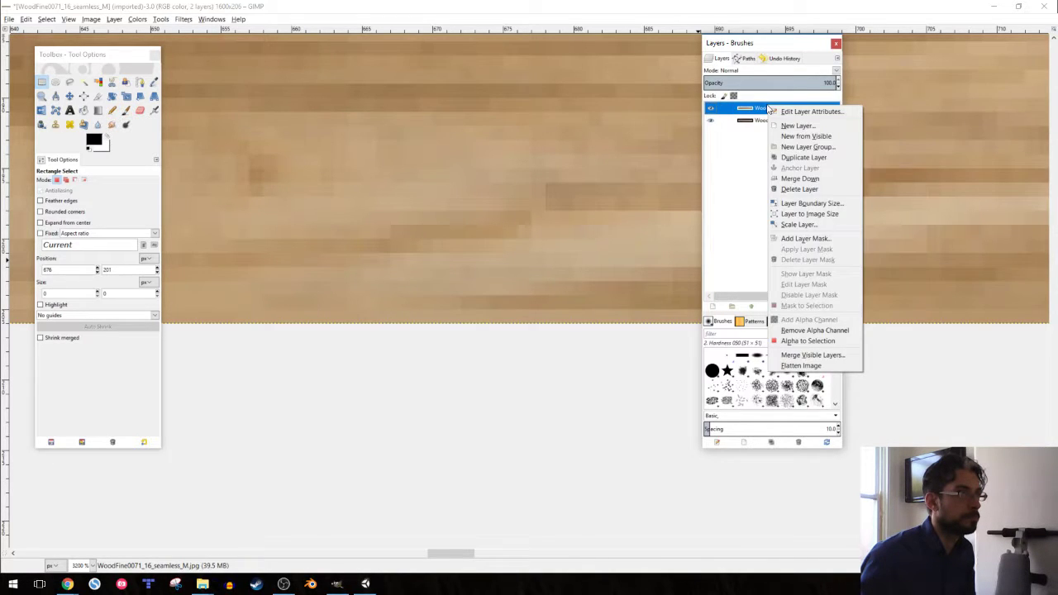
click(800, 176)
ctrl+scroll(459, 217, down, 3)
ctrl+scroll(458, 216, down, 1)
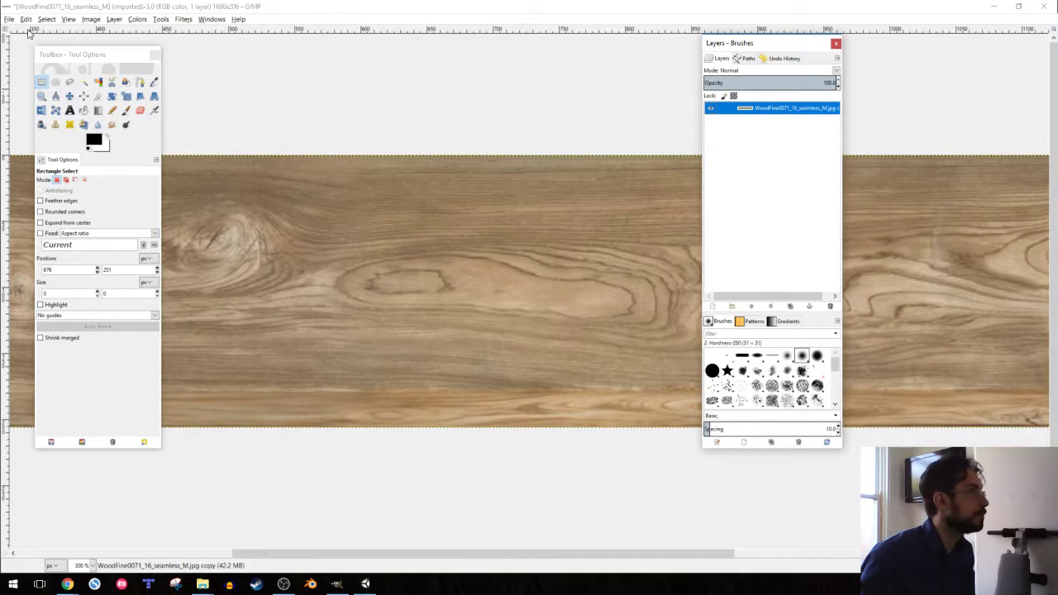
- Duplicate the wood layer, set the copy to Overlay mode, and retone it with Curves
click(790, 308)
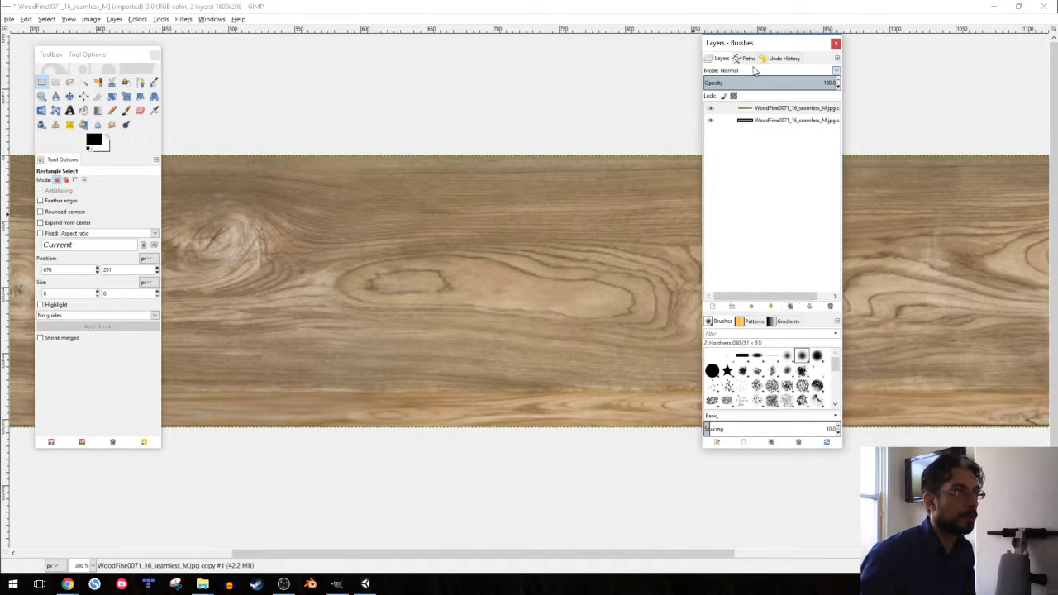
click(753, 71)
click(739, 198)
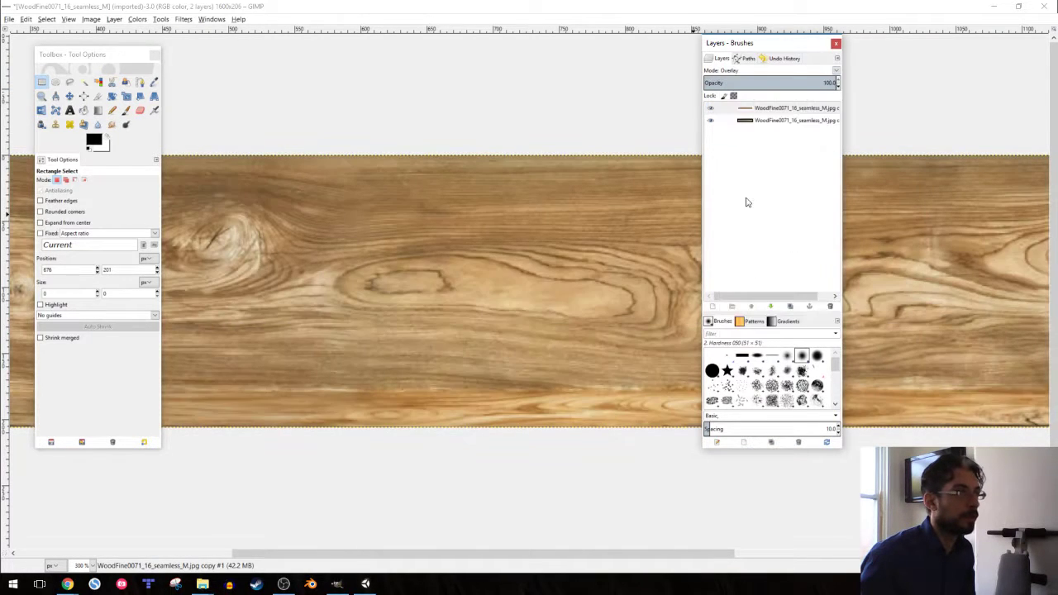
click(137, 18)
click(146, 92)
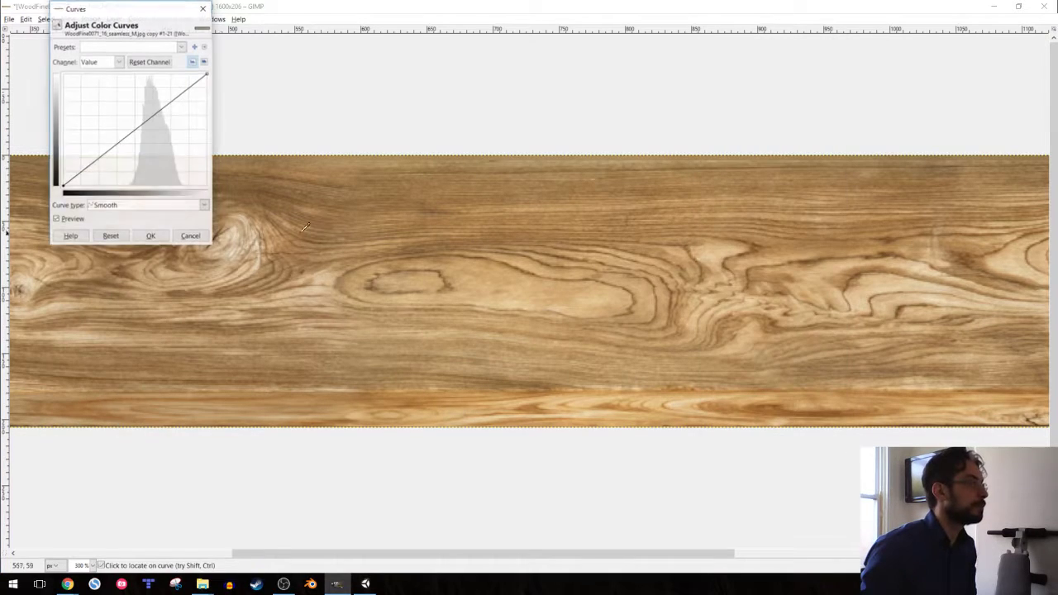
drag(134, 126, 146, 138)
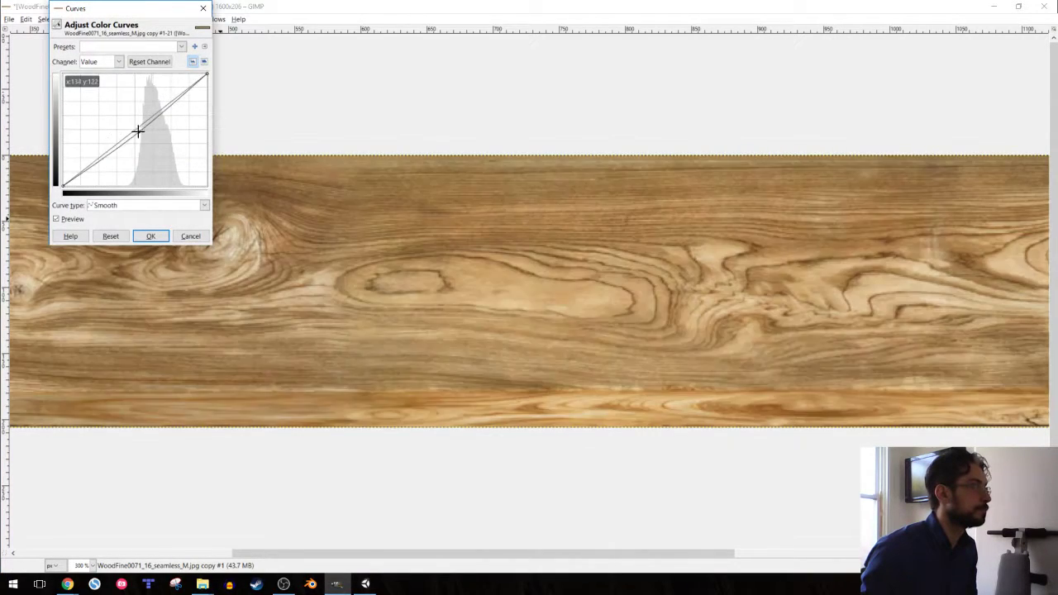
drag(148, 141, 142, 136)
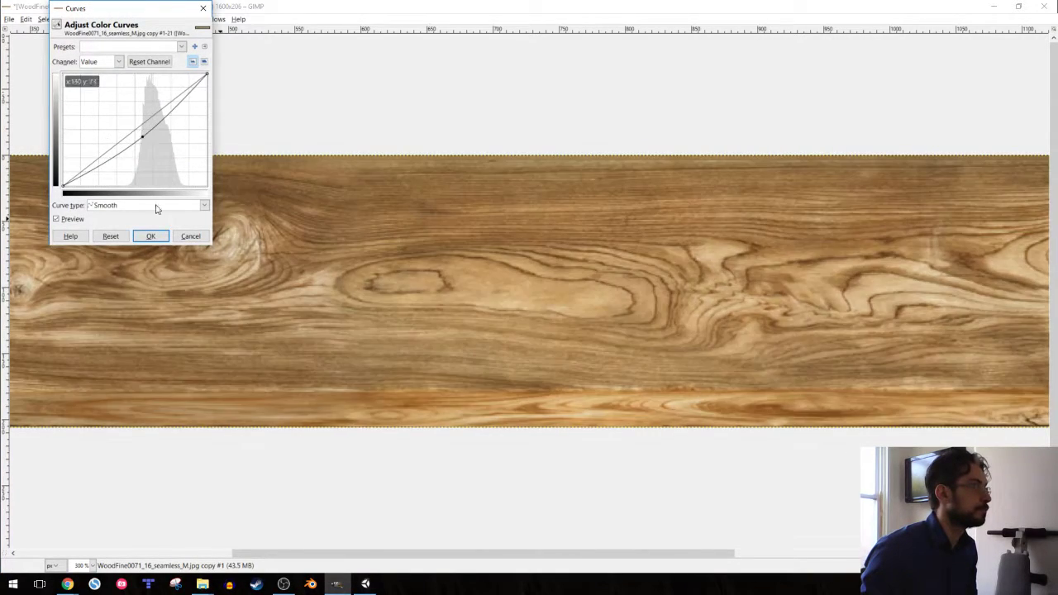
click(150, 236)
- Brighten the wood with Levels, setting the white input to 193
click(138, 18)
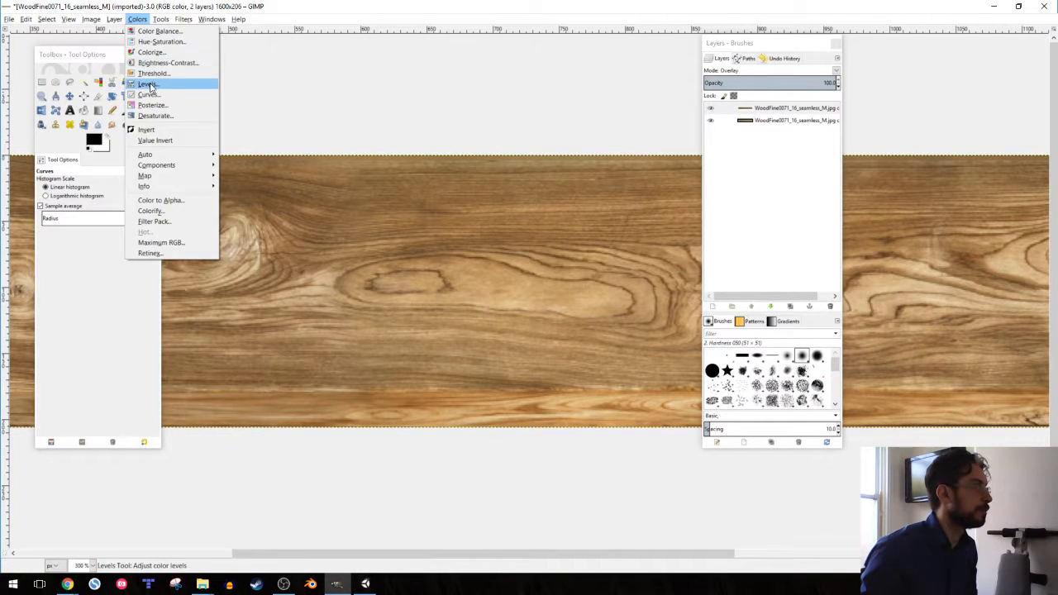
click(147, 85)
drag(175, 203, 99, 204)
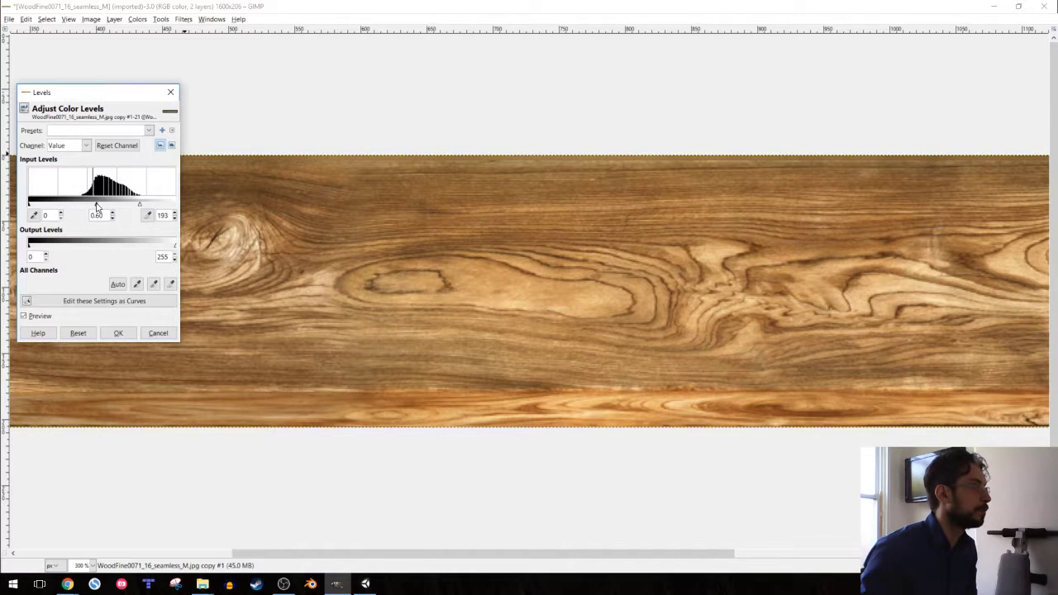
click(118, 333)
- Compare the result by toggling the top layer, then merge the Overlay copy down into the wood layer
key(1)
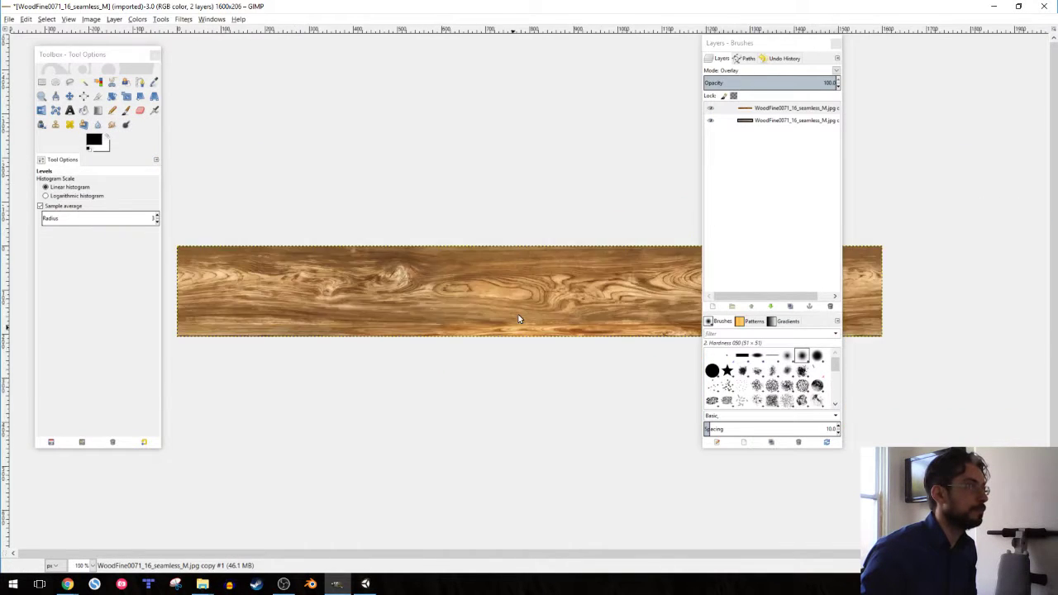
ctrl+scroll(518, 319, up, 1)
click(710, 108)
click(709, 109)
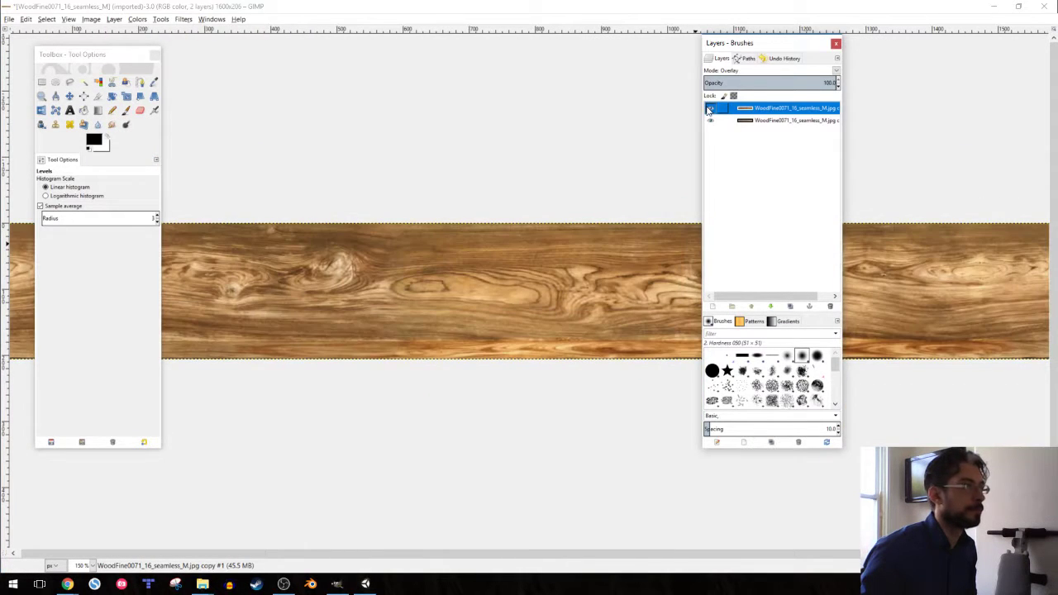
right_click(749, 122)
click(793, 181)
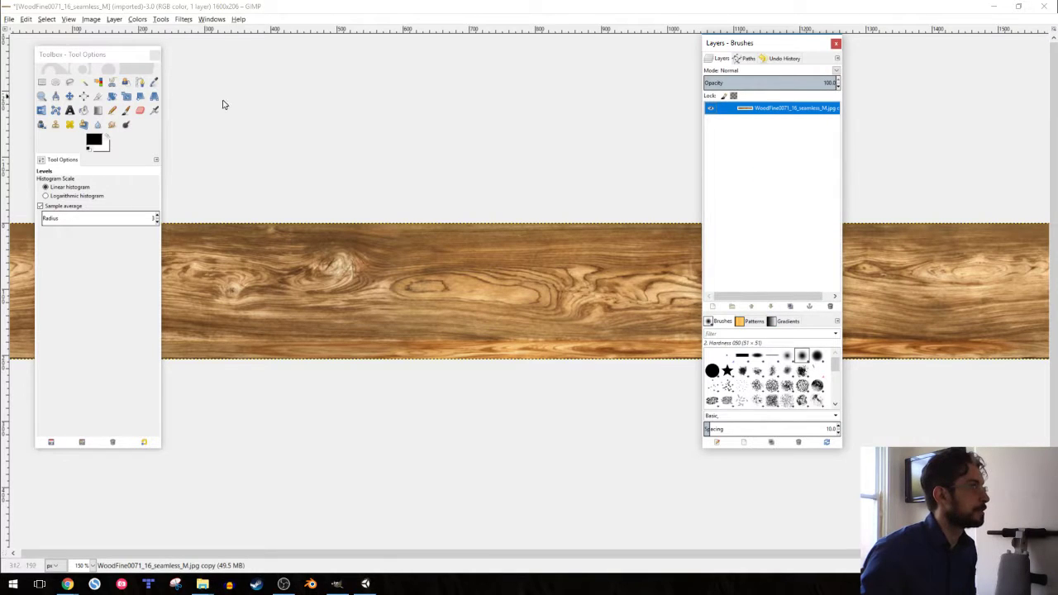
click(16, 20)
click(280, 5)
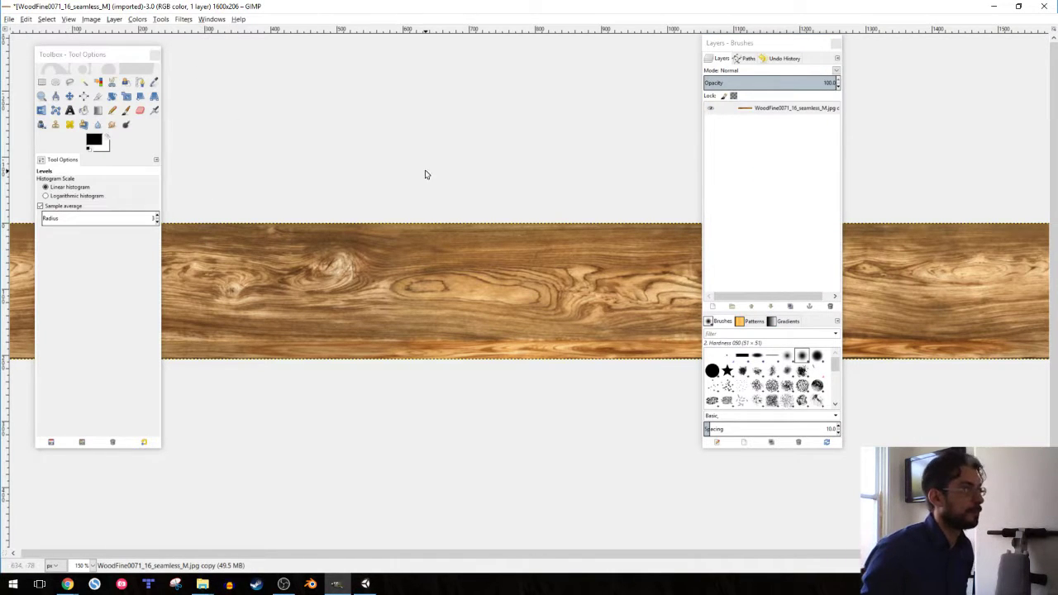
click(365, 583)
- Browse the Dungeon and Models folders, then search the whole Project for 'beam'
click(73, 515)
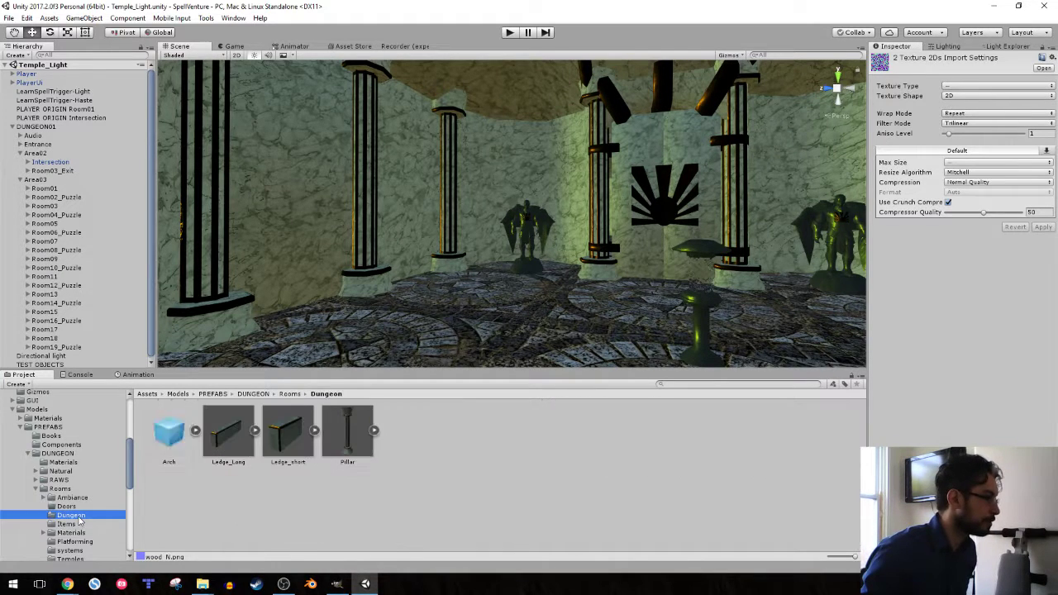
click(37, 411)
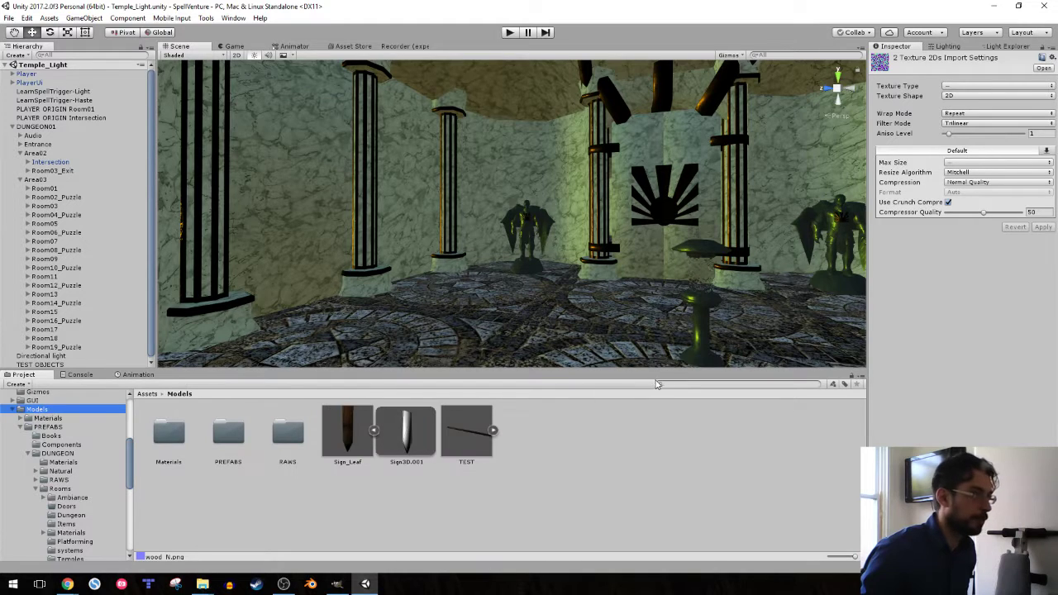
click(691, 385)
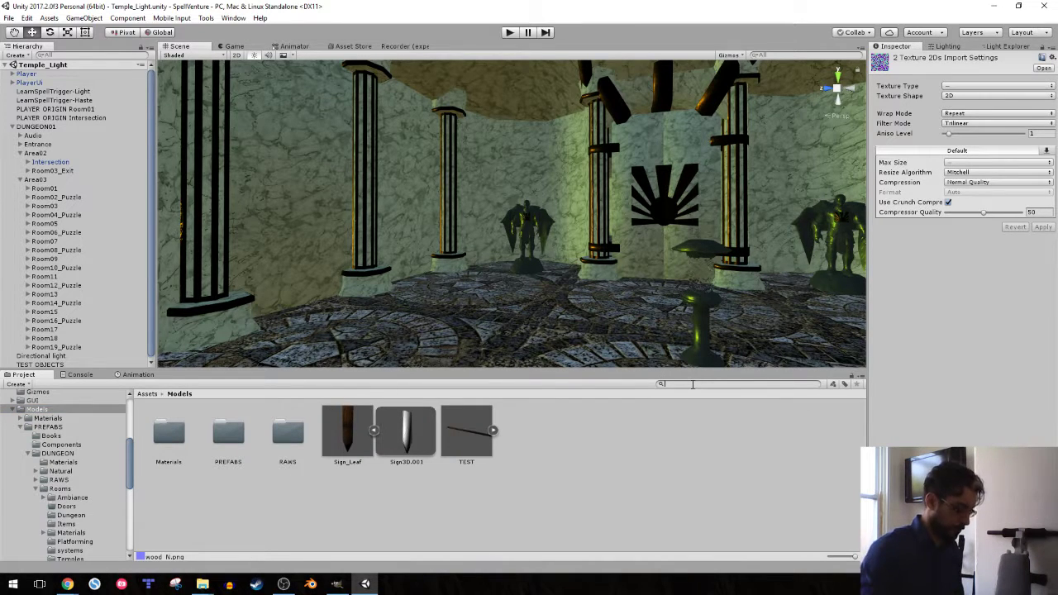
text(s)
text(a)
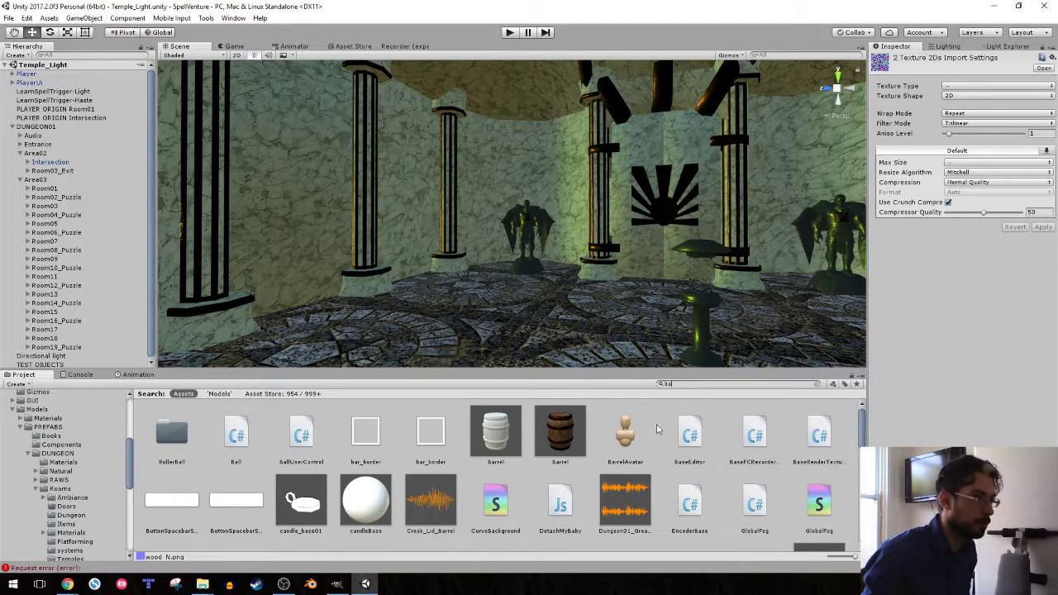
scroll(539, 442, down, 5)
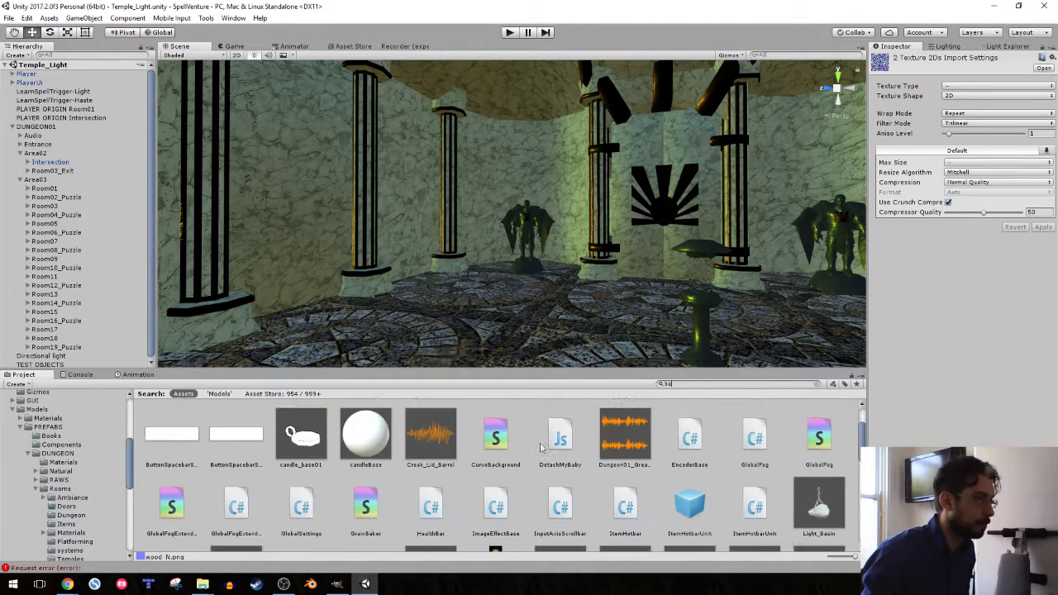
scroll(539, 447, down, 2)
scroll(540, 447, down, 2)
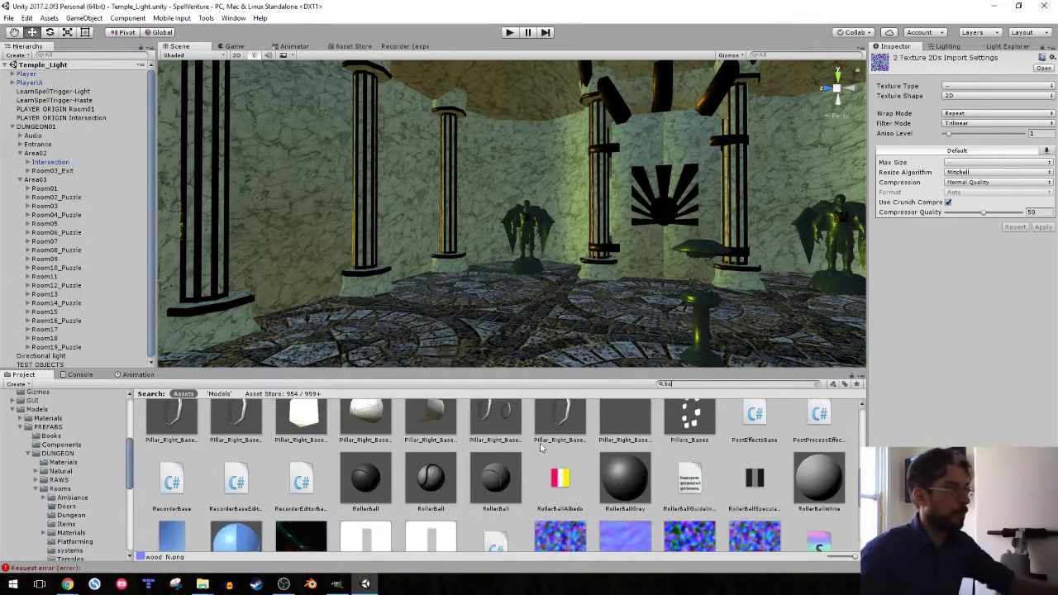
scroll(541, 448, down, 2)
key(BackSpace)
text(eam)
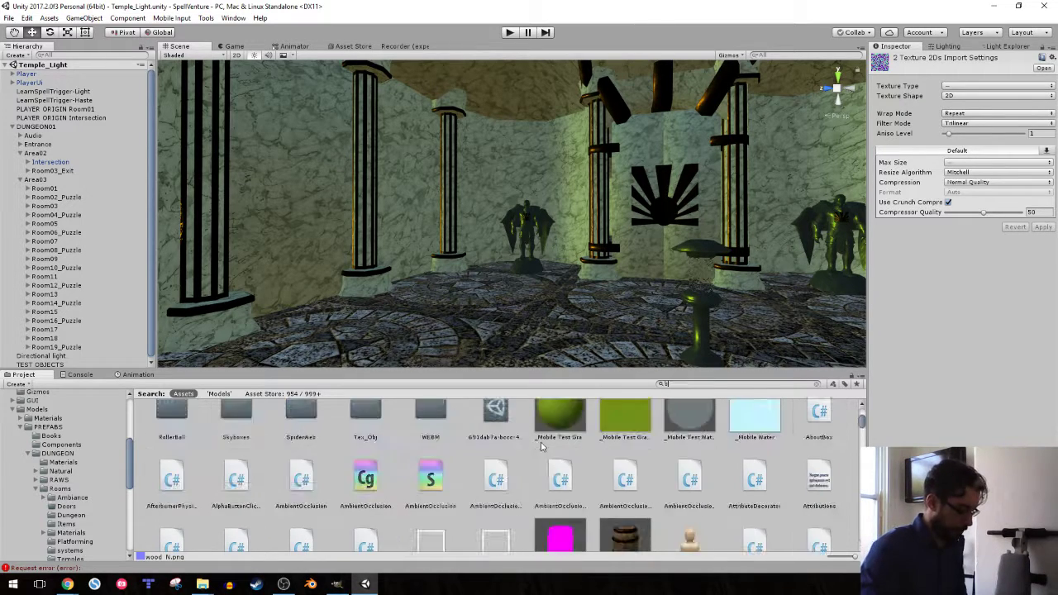
click(470, 433)
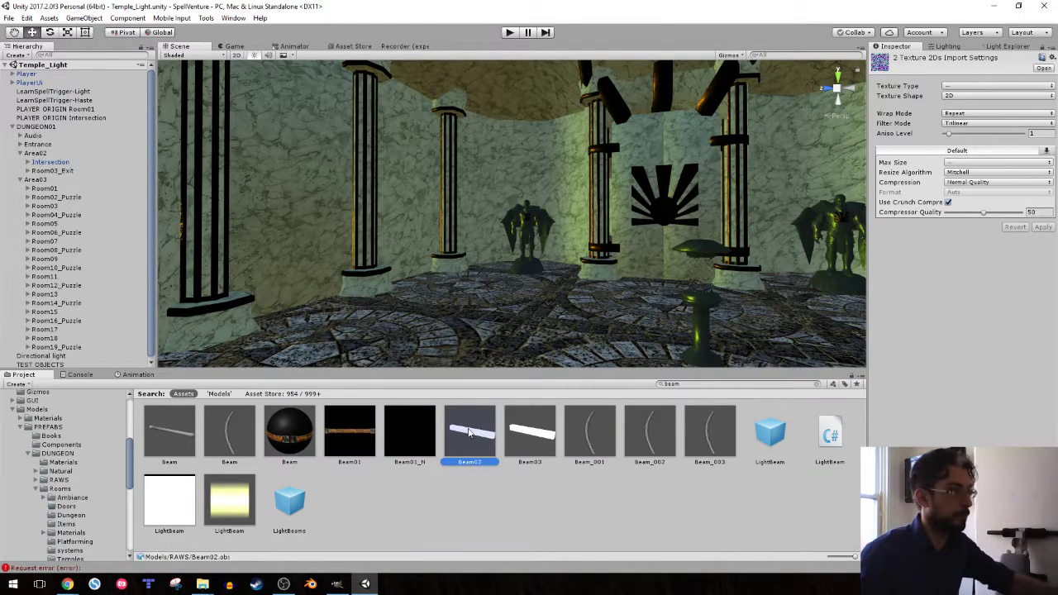
click(530, 433)
click(361, 436)
click(289, 436)
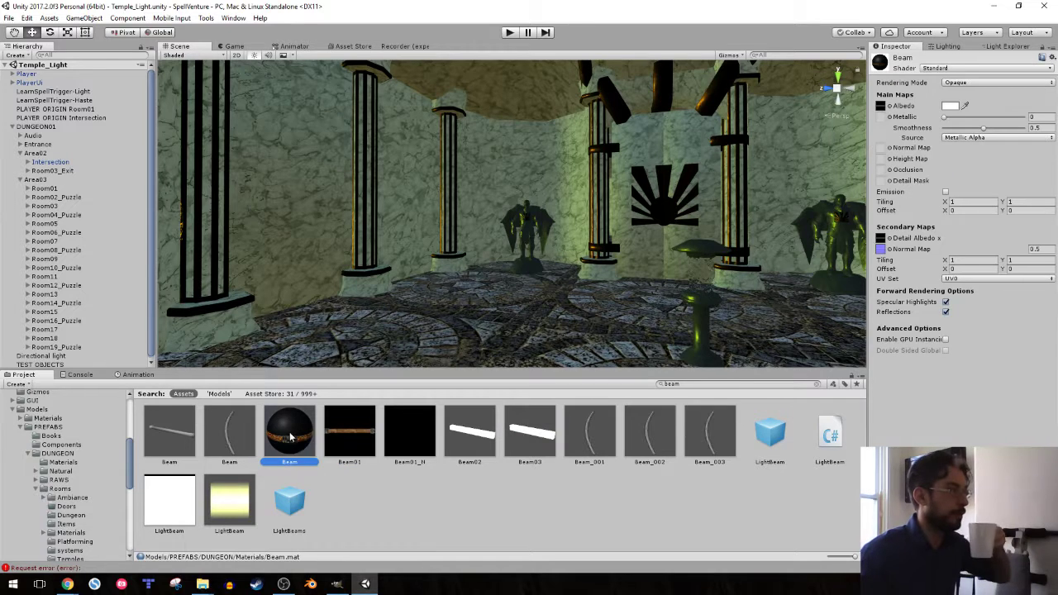
mouse_move(169, 429)
mouse_down()
mouse_move(513, 202)
mouse_move(505, 158)
mouse_up()
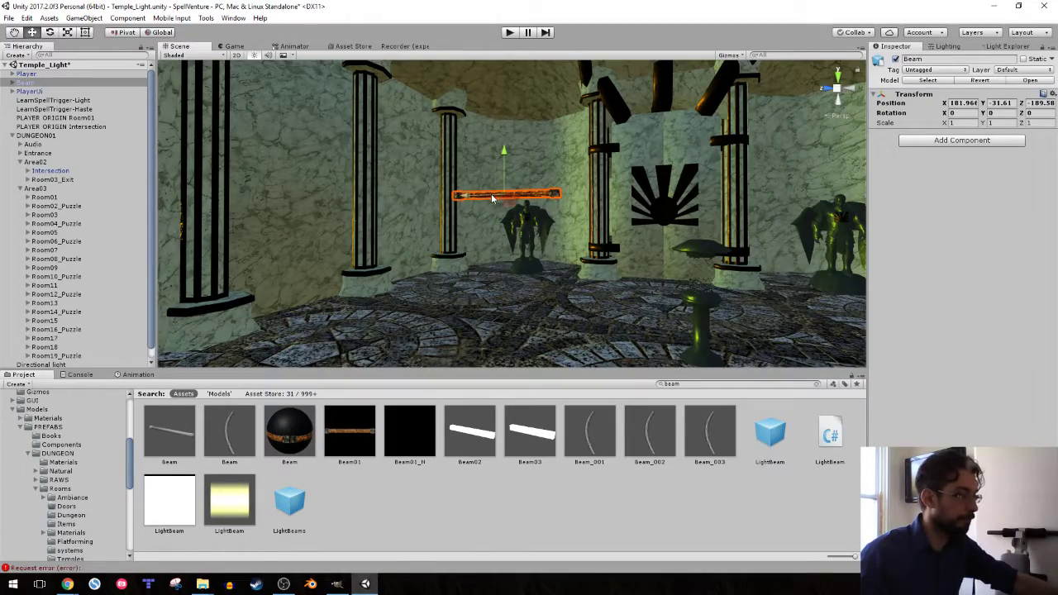
scroll(492, 197, up, 5)
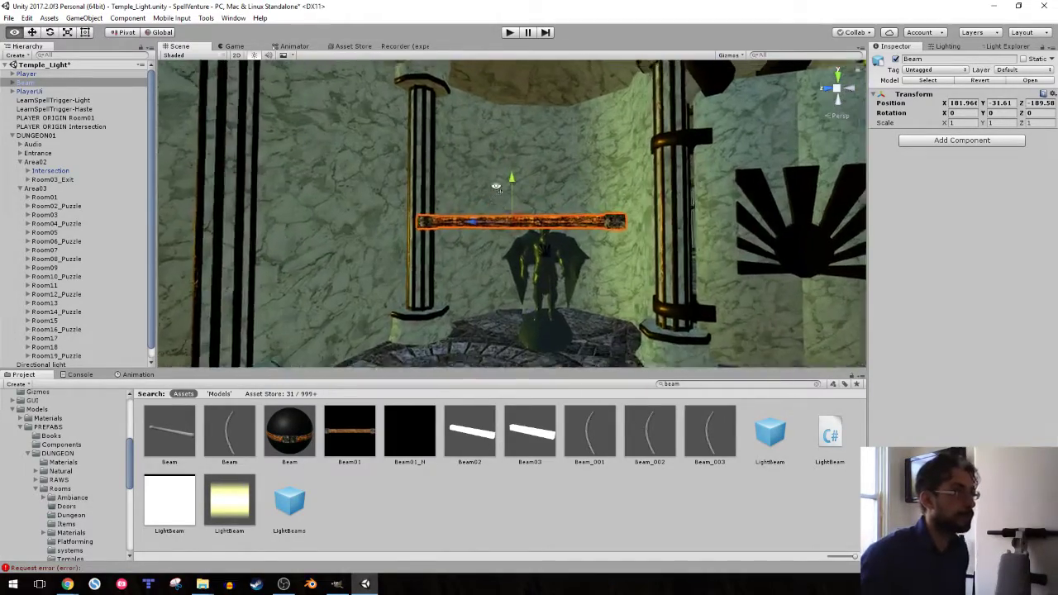
scroll(503, 187, up, 3)
mouse_move(502, 187)
alt+mouse_down()
mouse_move(464, 213)
mouse_move(514, 191)
alt+mouse_up()
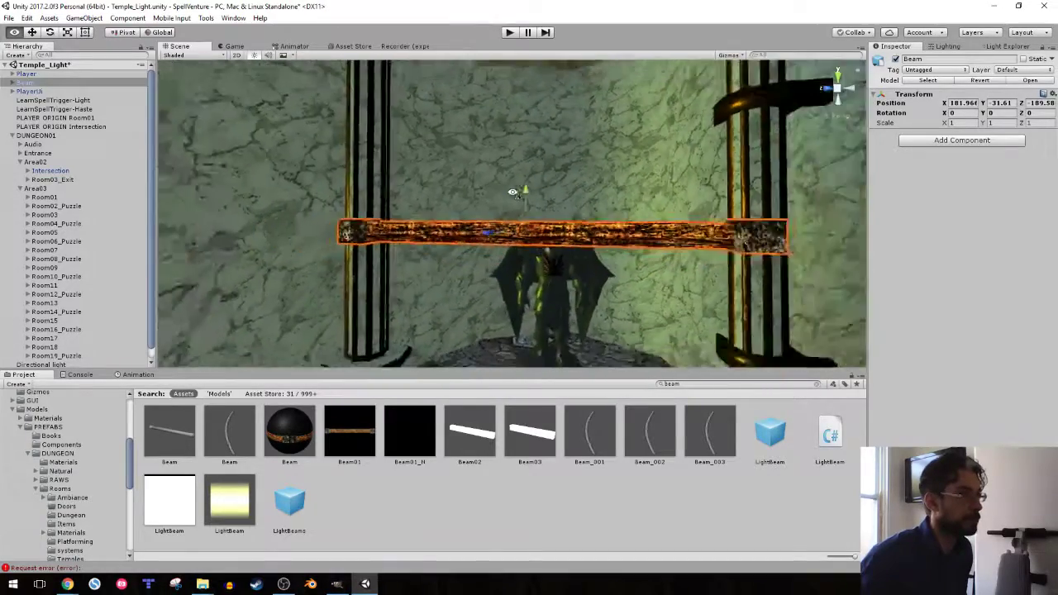
click(41, 91)
click(31, 83)
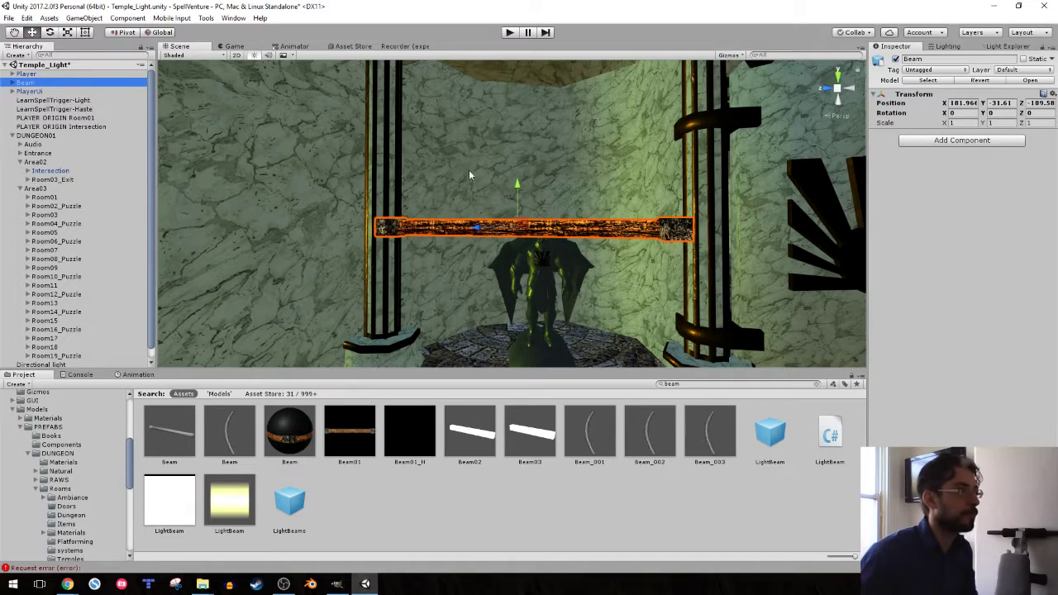
key(Delete)
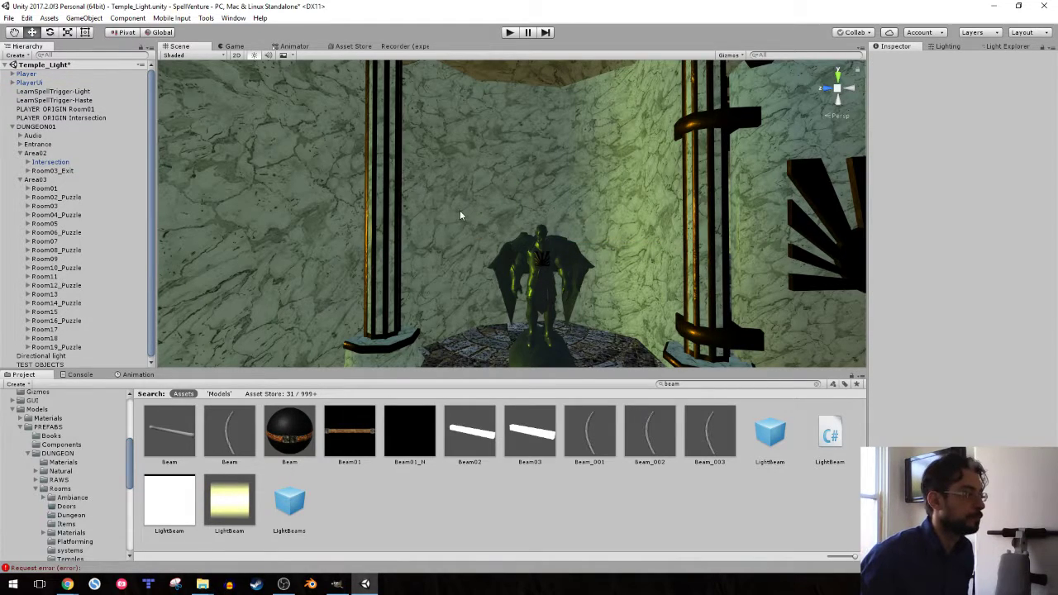
- Orbit the temple view over the patterned floor and pillars, and collapse the Rooms folder
alt+drag(430, 314, 467, 260)
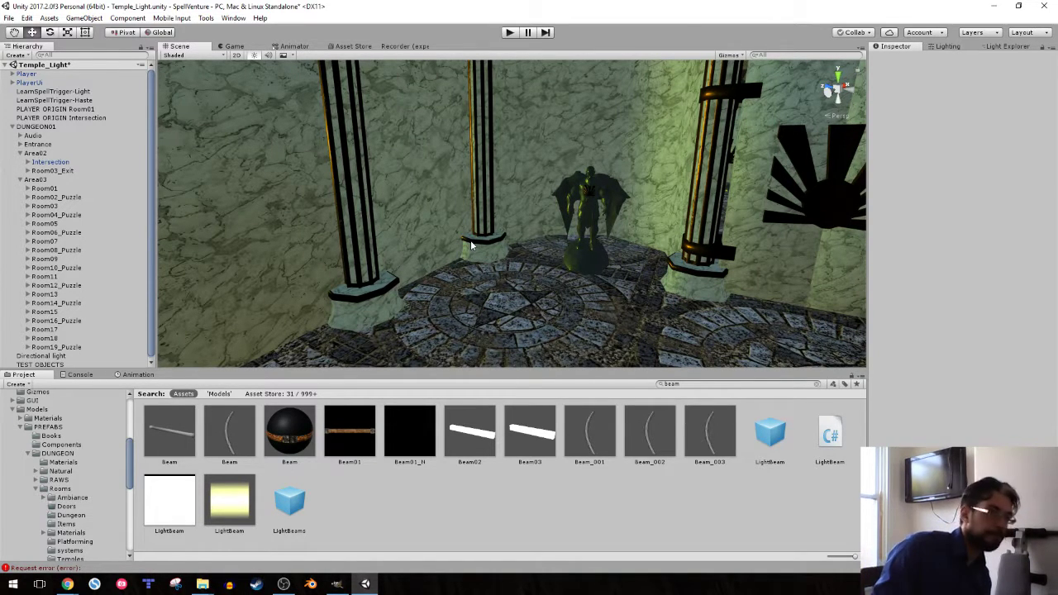
key(alt+Tab)
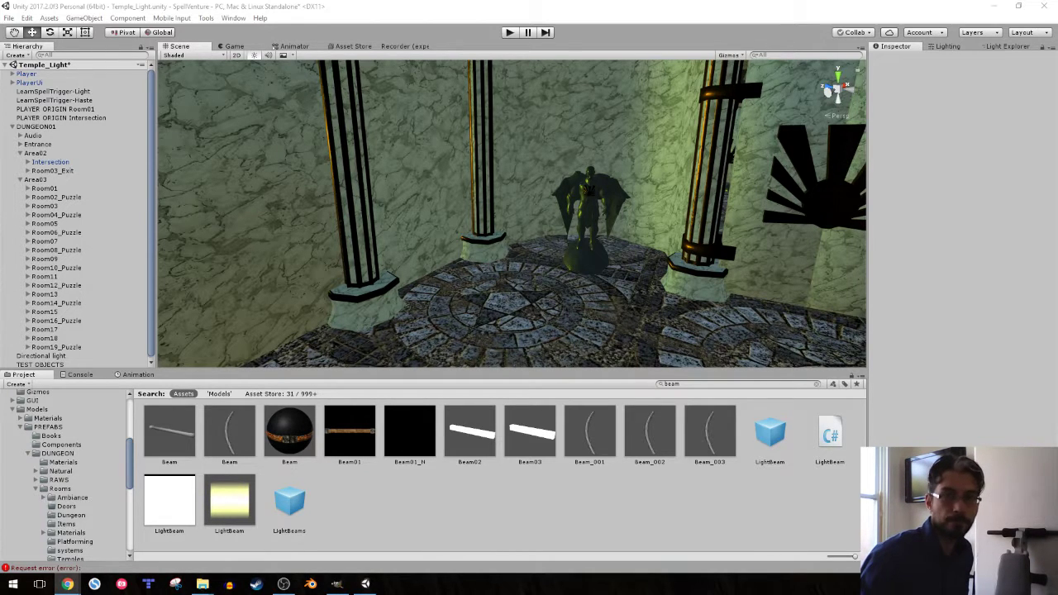
right_drag(491, 240, 324, 244)
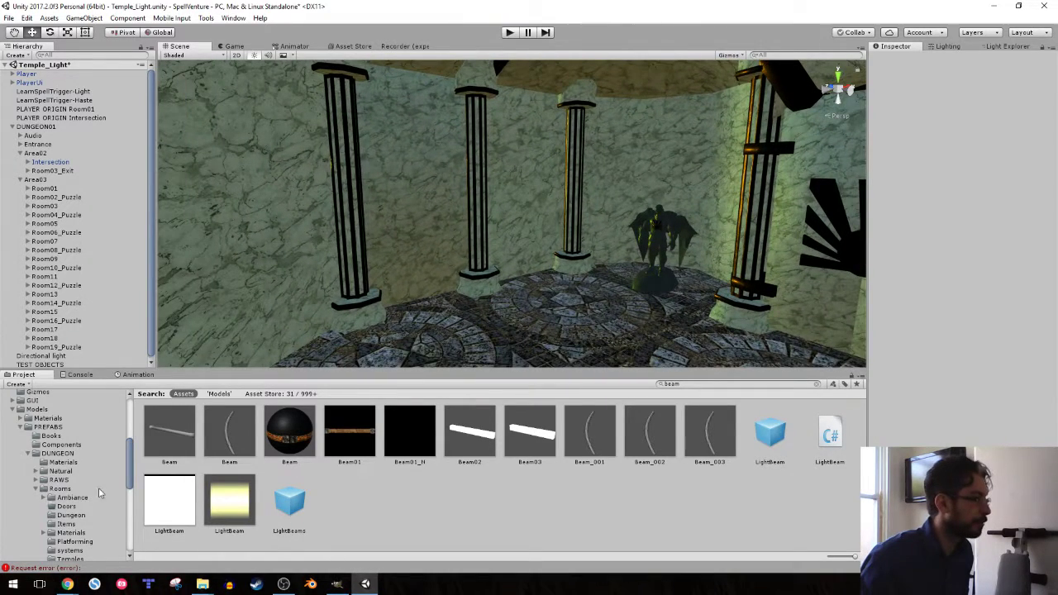
click(36, 489)
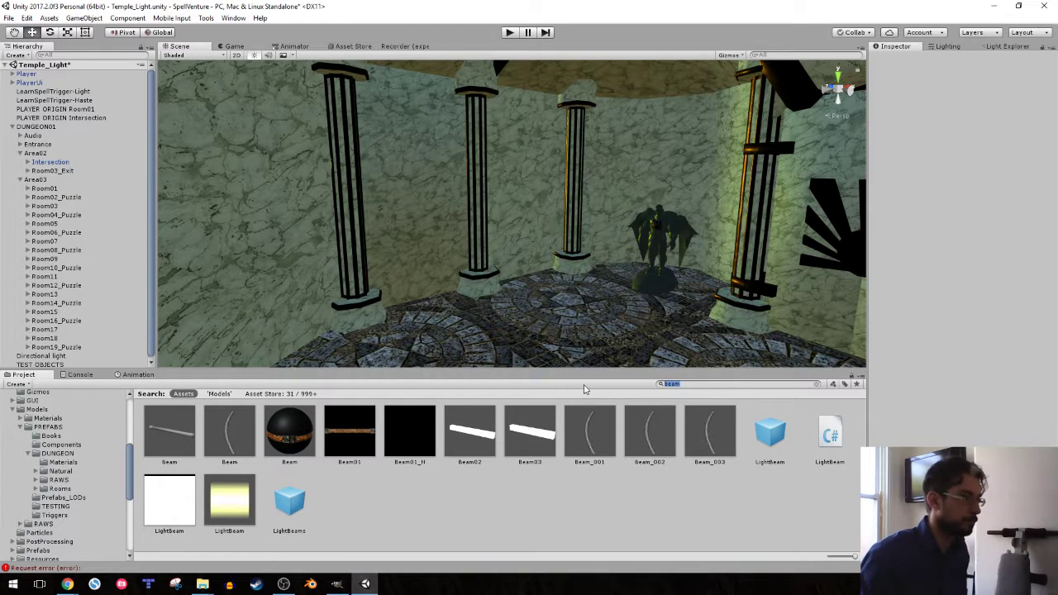
- Search the project for 'cur', select the Curtain material and drag it onto the curtain mesh
text(banner)
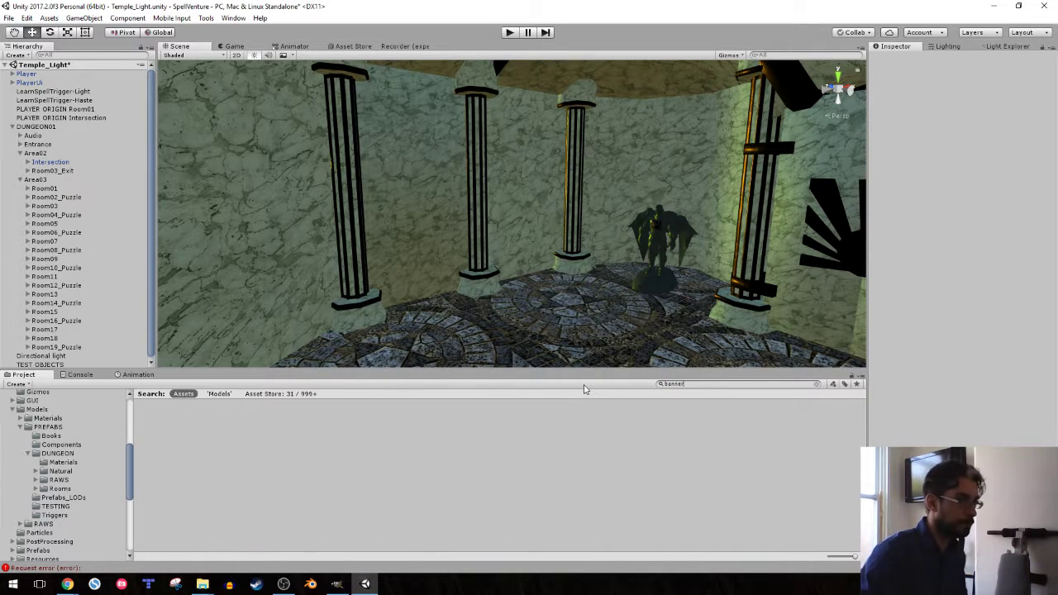
key(BackSpace)
key(BackSpace)
key(BackSpace)
key(BackSpace)
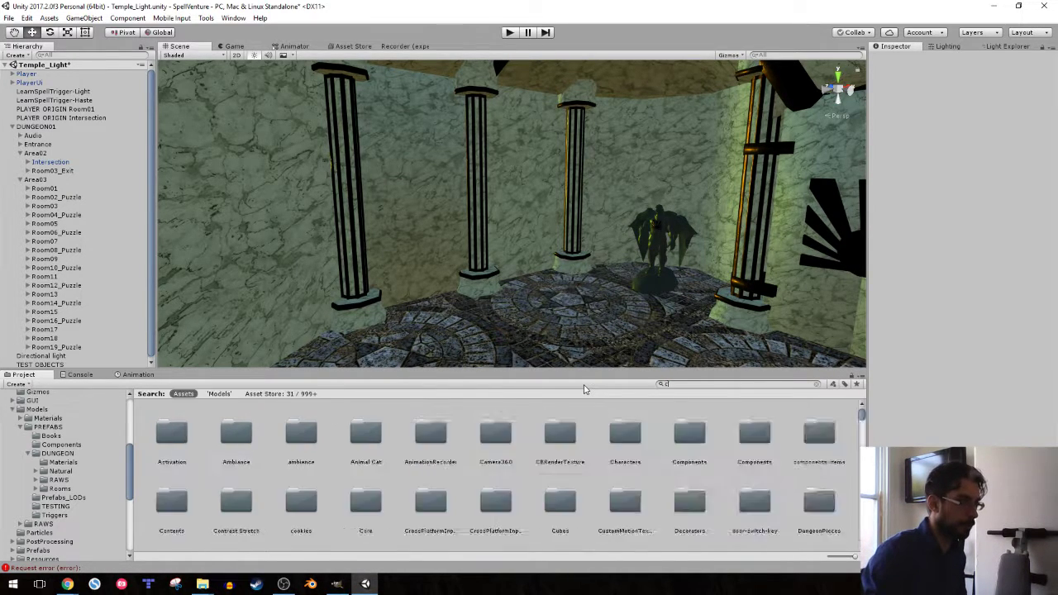
text(clo)
key(BackSpace)
key(BackSpace)
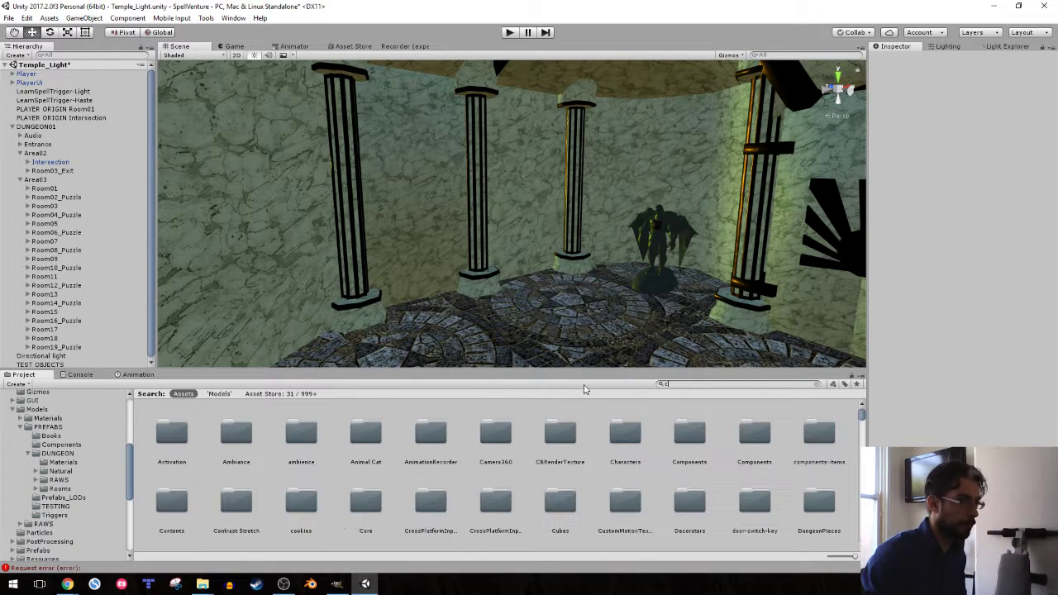
text(ur)
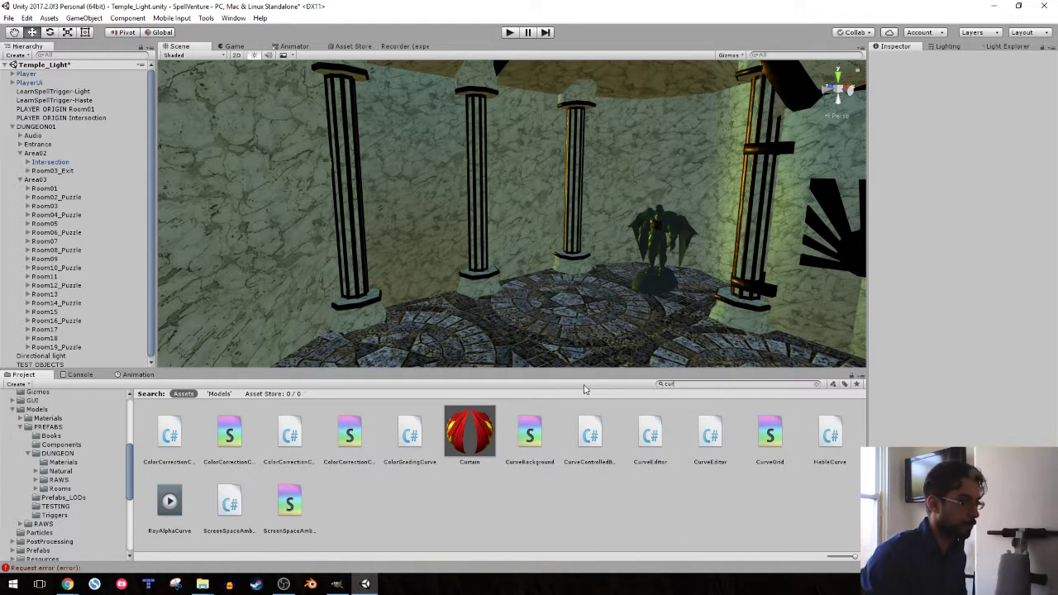
click(463, 428)
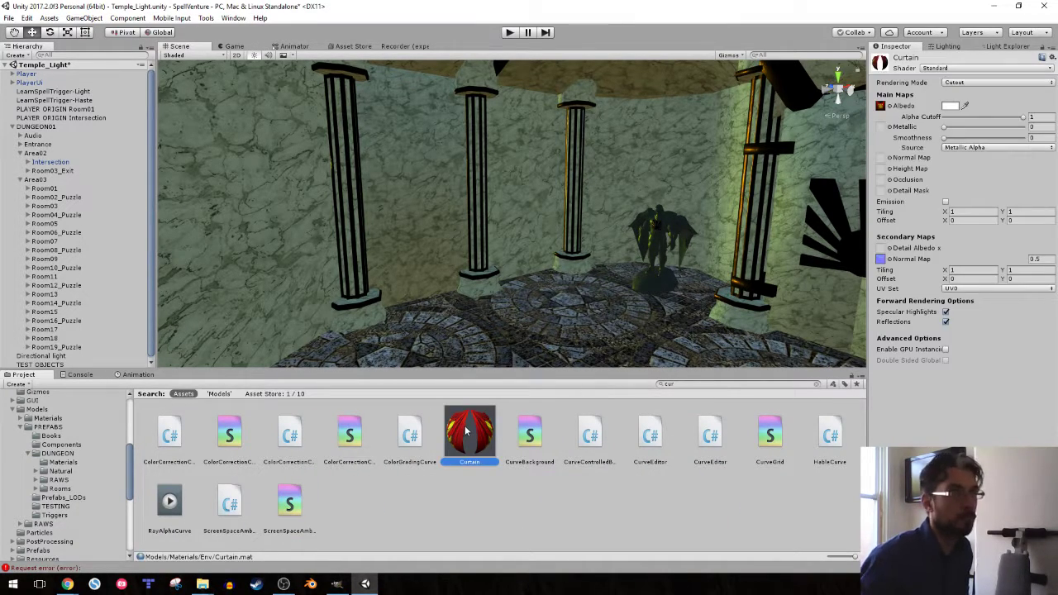
mouse_move(466, 431)
mouse_down()
mouse_move(442, 223)
mouse_move(476, 483)
mouse_up()
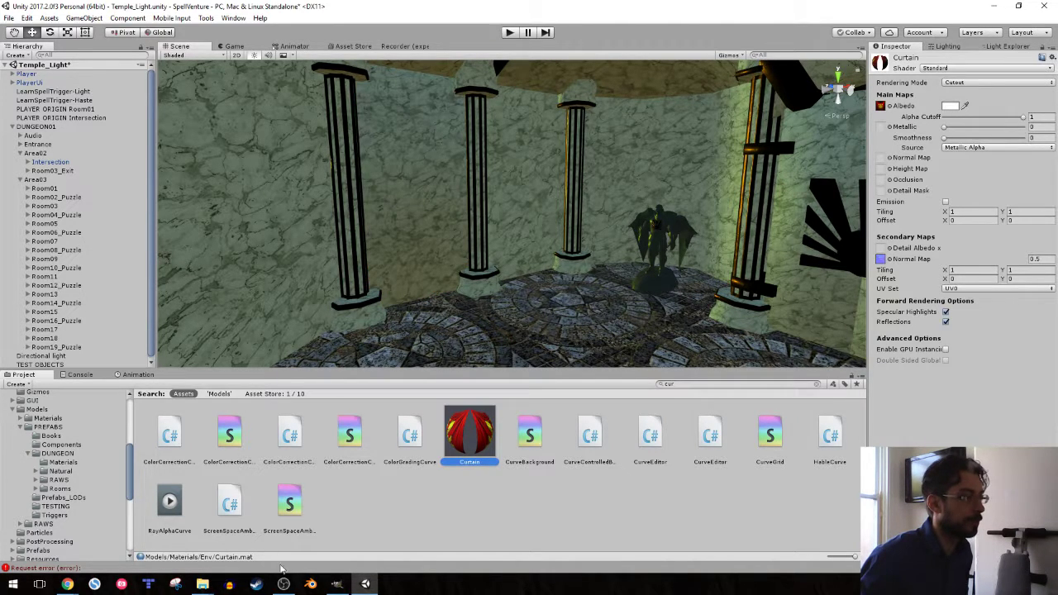
- Switch to GIMP's wood texture image, then start closing it and cancel
click(337, 583)
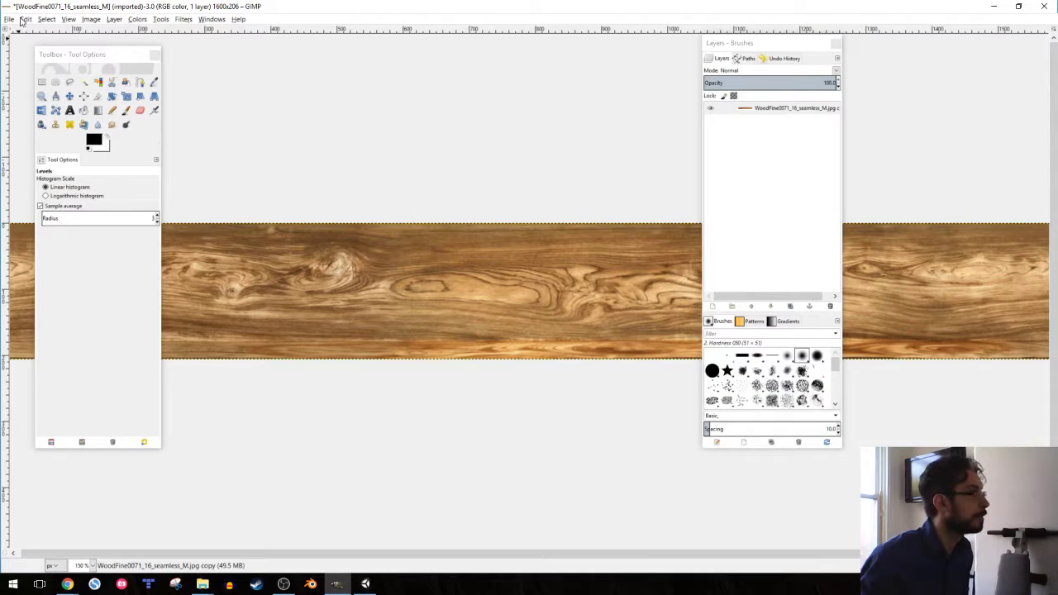
click(10, 20)
click(961, 6)
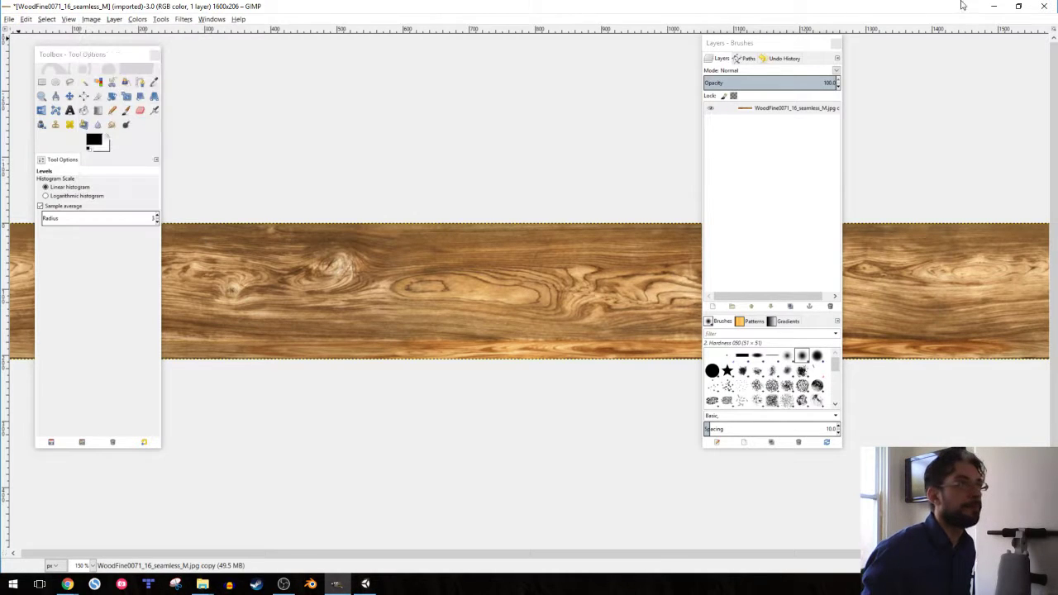
click(1043, 5)
click(585, 350)
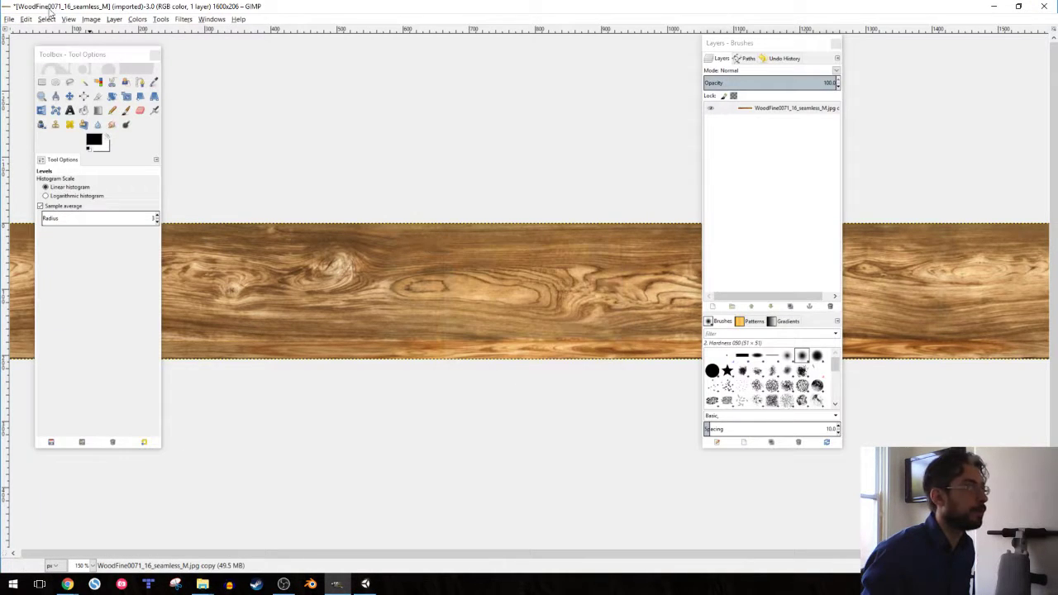
- Open cloth.xcf from WORK > 8 - Spell Venture > GIMP Files and bring it to the front
click(9, 19)
click(33, 51)
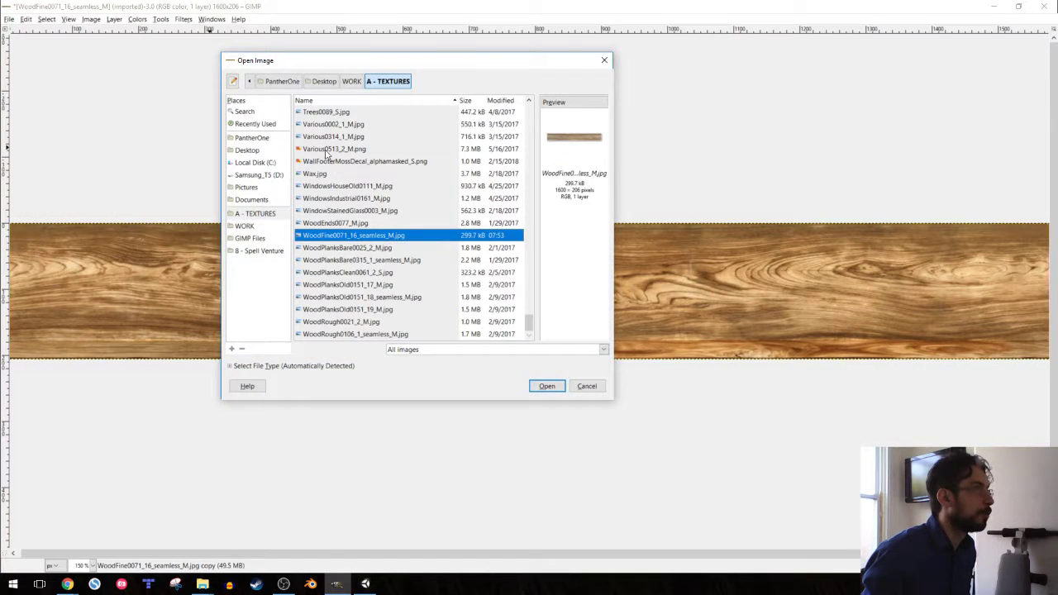
click(351, 84)
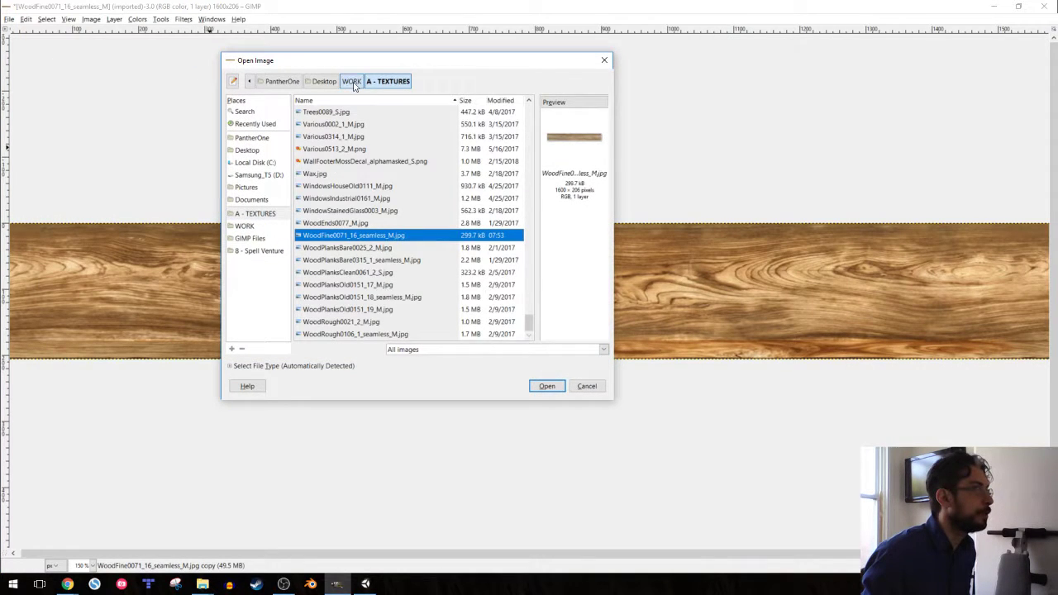
click(262, 238)
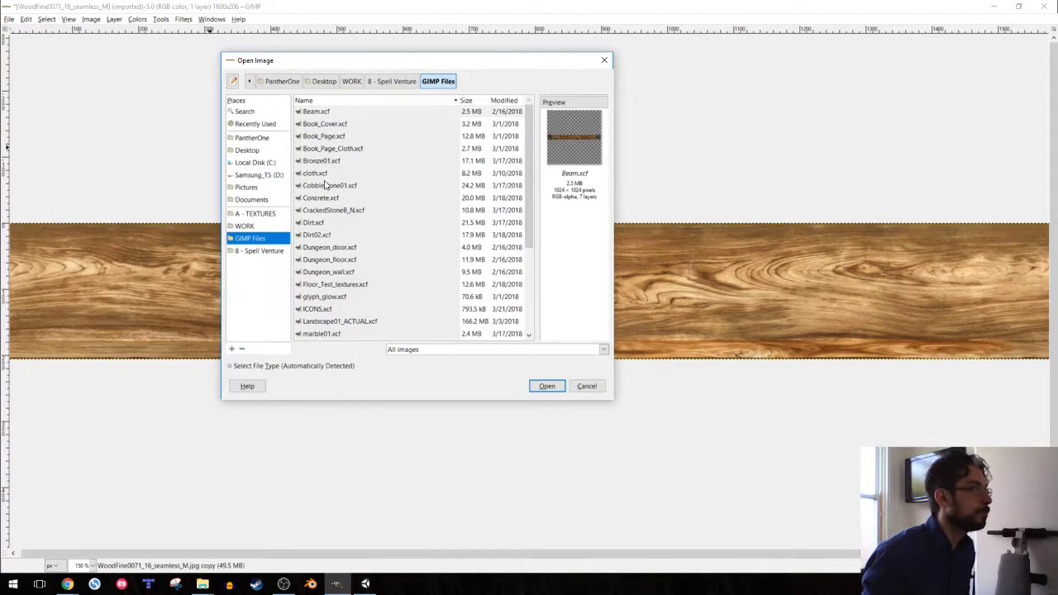
click(323, 174)
click(559, 387)
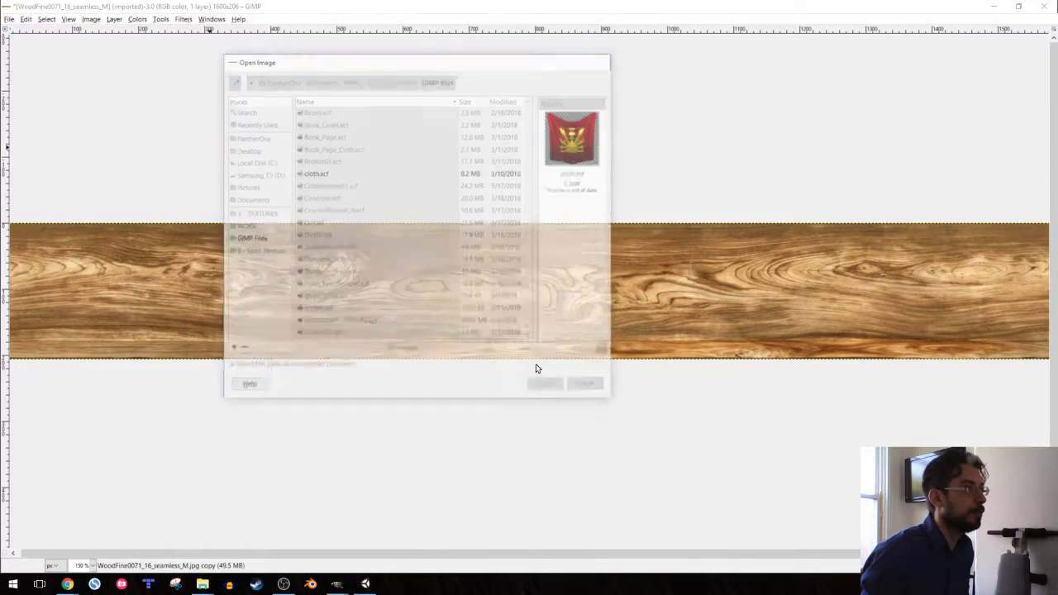
mouse_move(337, 583)
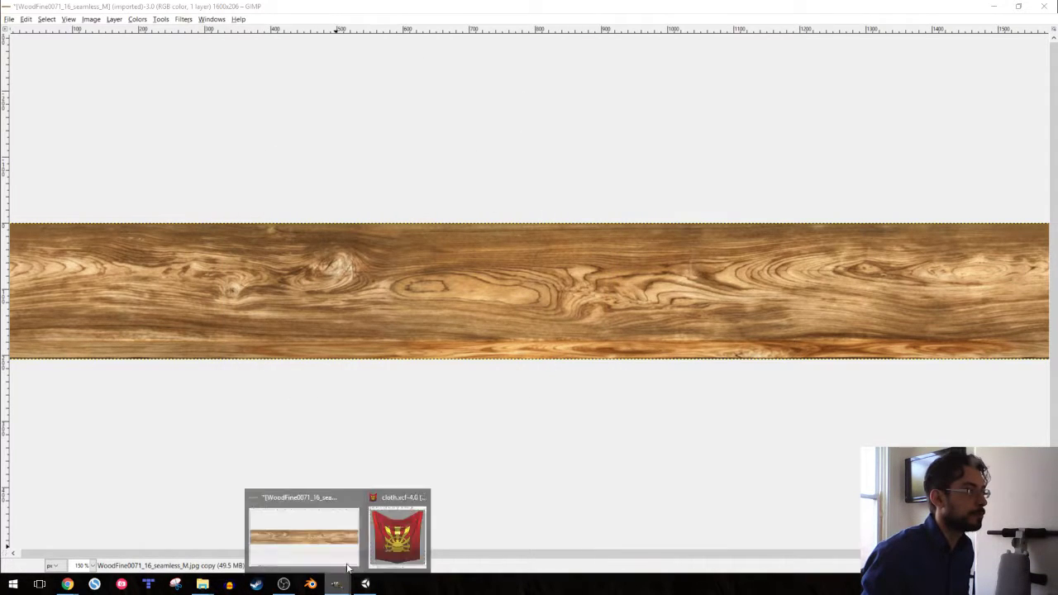
click(399, 528)
- Maximise the cloth.xcf window, hide Curtain04.jpg copy #6 and toggle sunbeams.png copy #3 to compare
drag(291, 100, 330, 1)
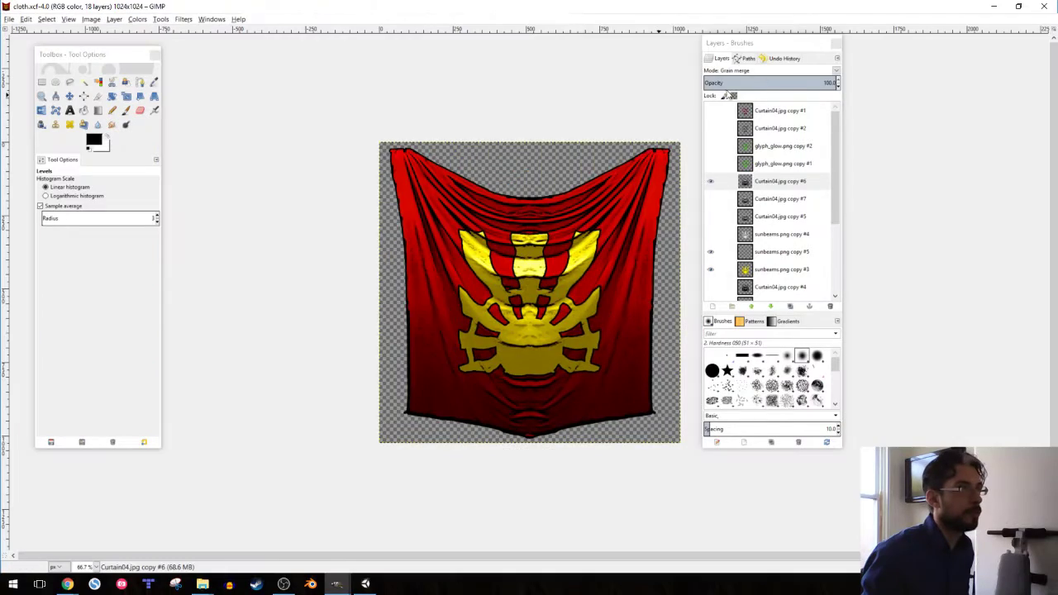
ctrl+scroll(547, 259, up, 1)
ctrl+scroll(547, 259, up, 2)
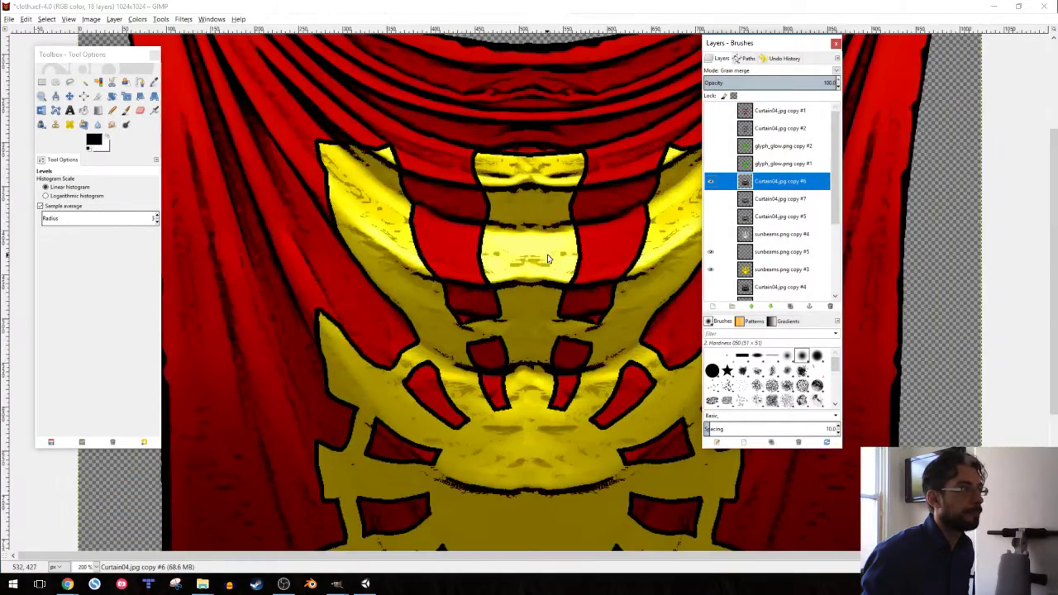
ctrl+scroll(547, 259, up, 2)
ctrl+scroll(347, 241, down, 2)
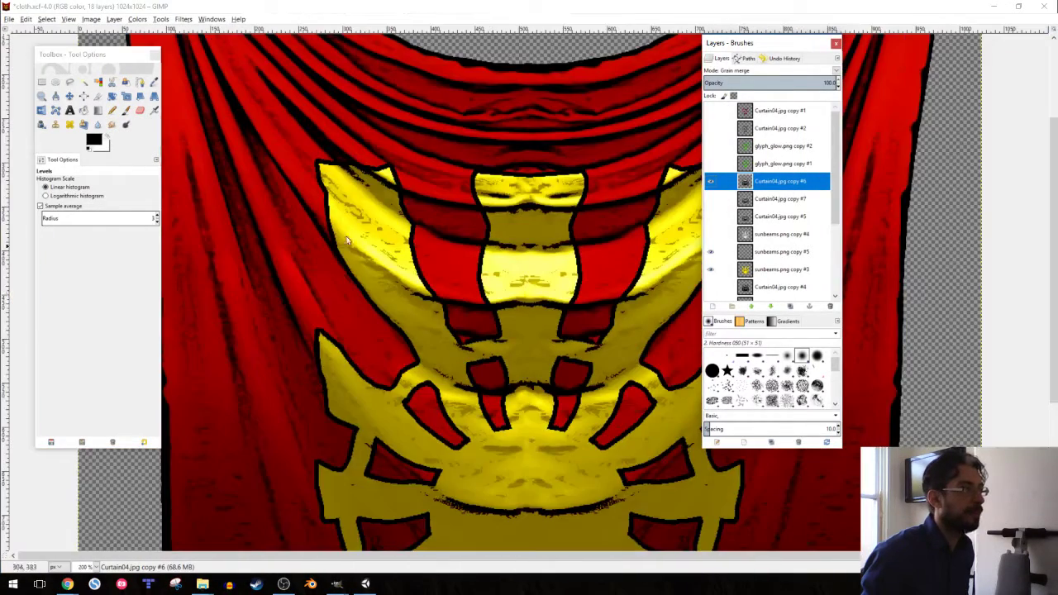
click(708, 253)
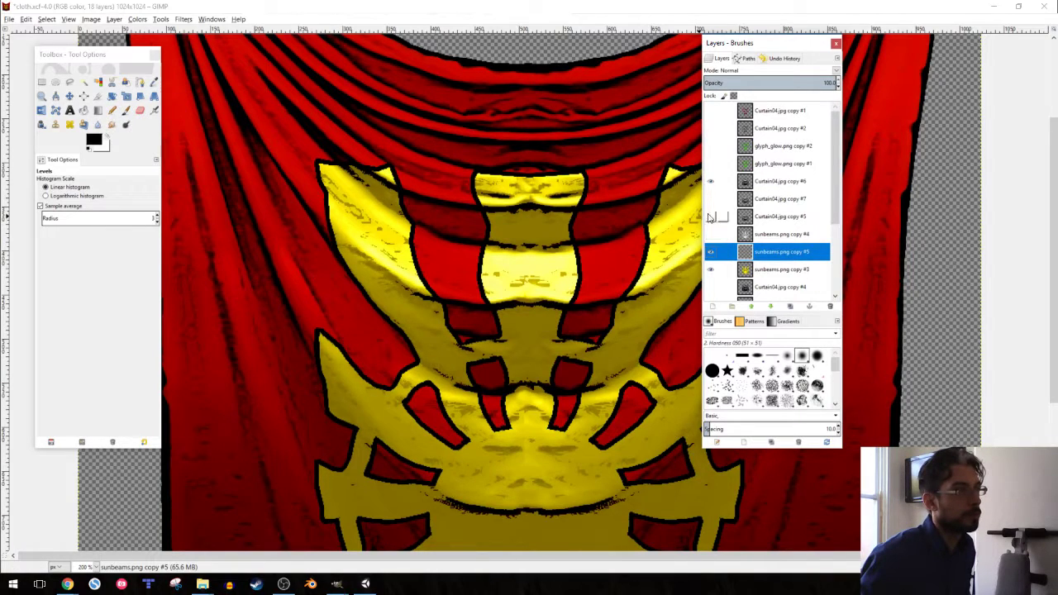
click(710, 181)
click(711, 268)
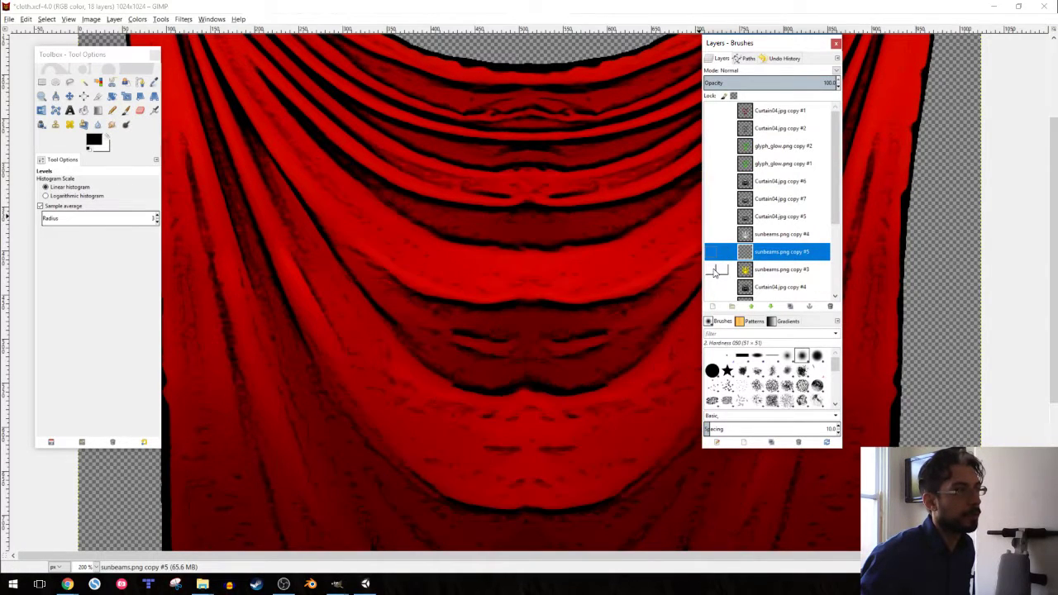
click(710, 269)
click(758, 269)
key(1)
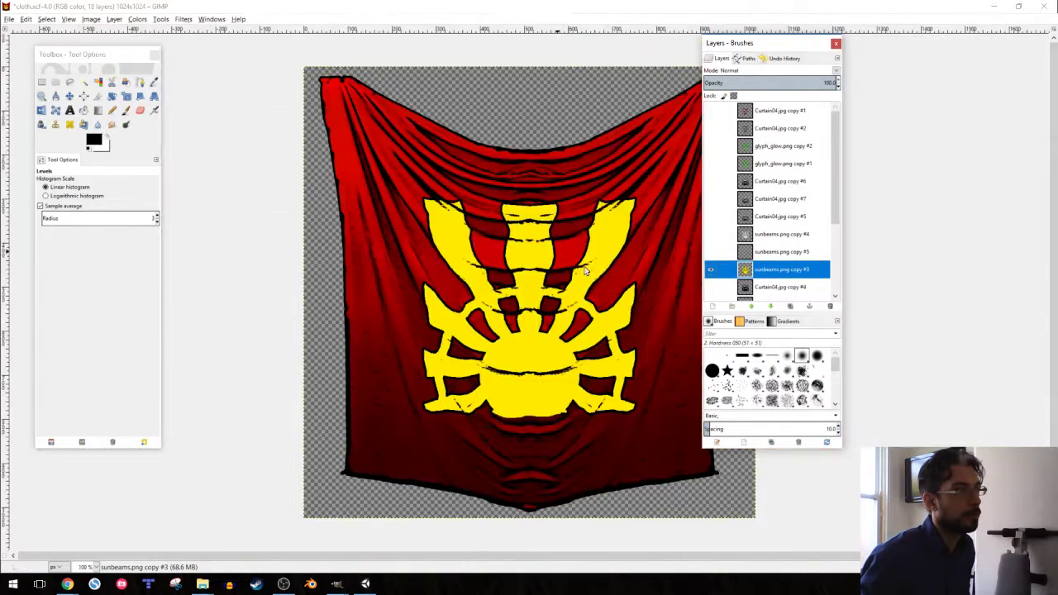
- Toggle sunbeams copy #3 and the Curtain04.jpg copy layers to preview the emblem at different zooms
click(710, 268)
click(711, 269)
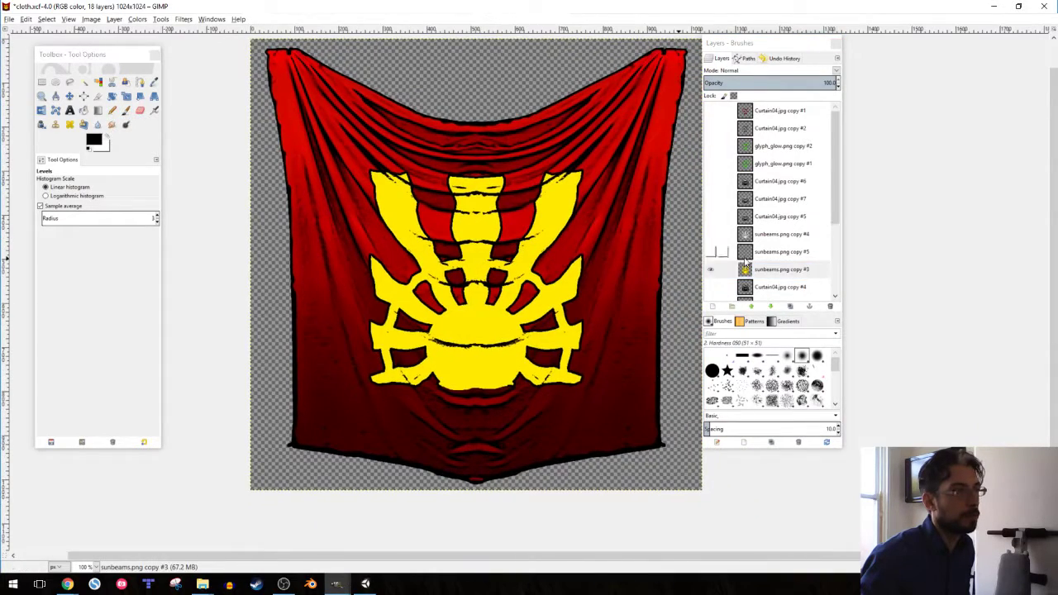
scroll(727, 252, down, 3)
click(710, 253)
click(709, 253)
click(732, 257)
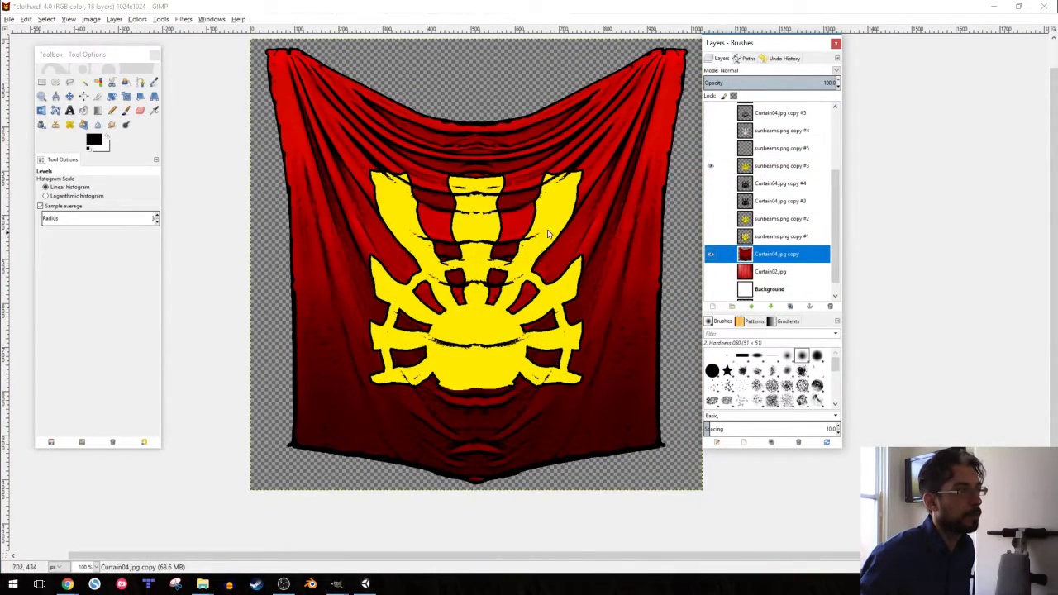
key(2)
key(1)
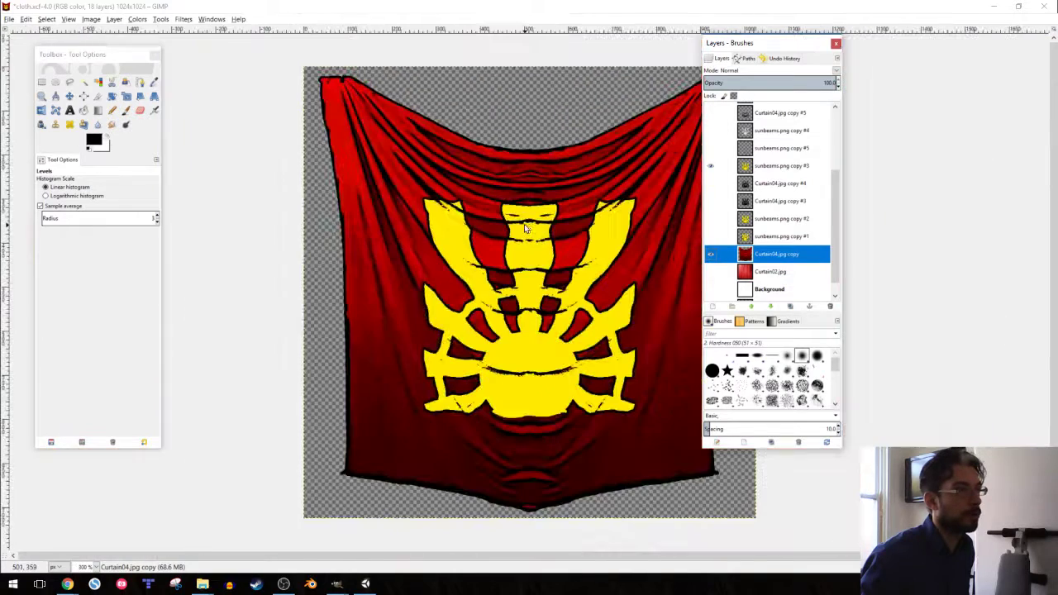
click(709, 182)
click(711, 185)
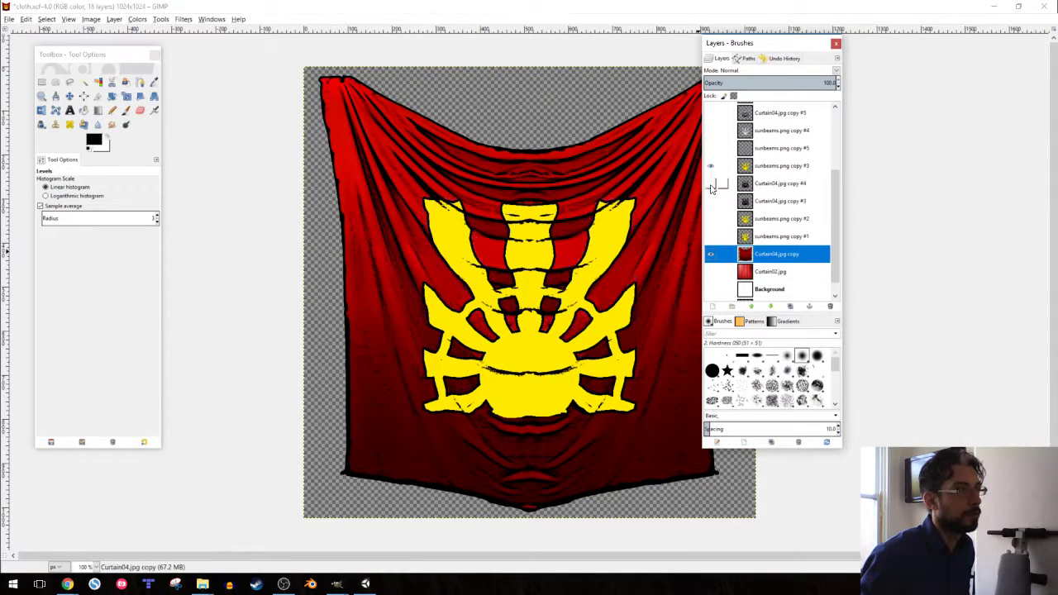
- Show the Curtain04.jpg overlay layers over the sunburst and duplicate the top one as copy #8
click(718, 237)
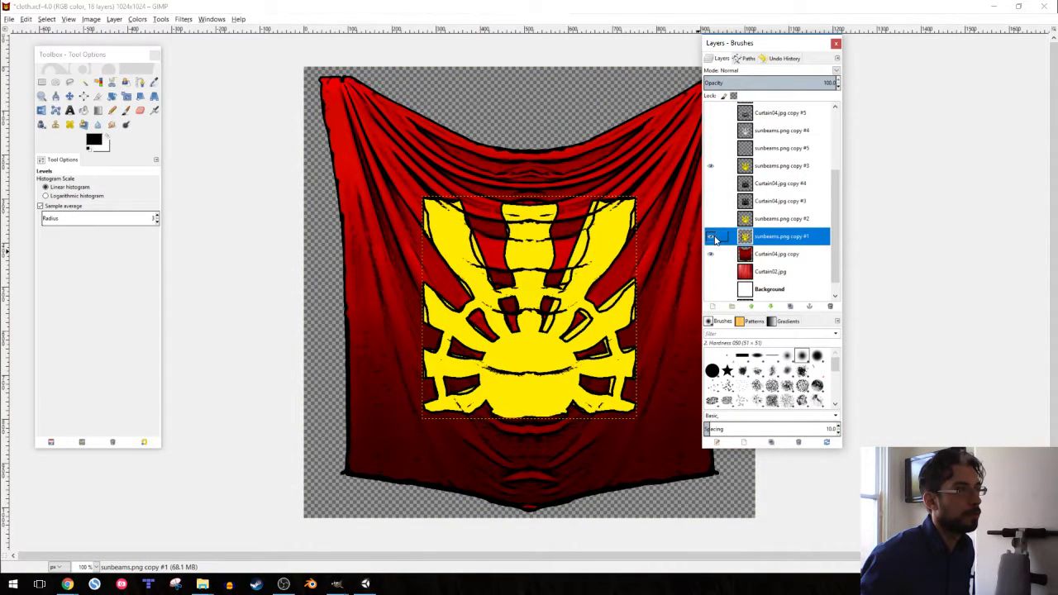
click(709, 148)
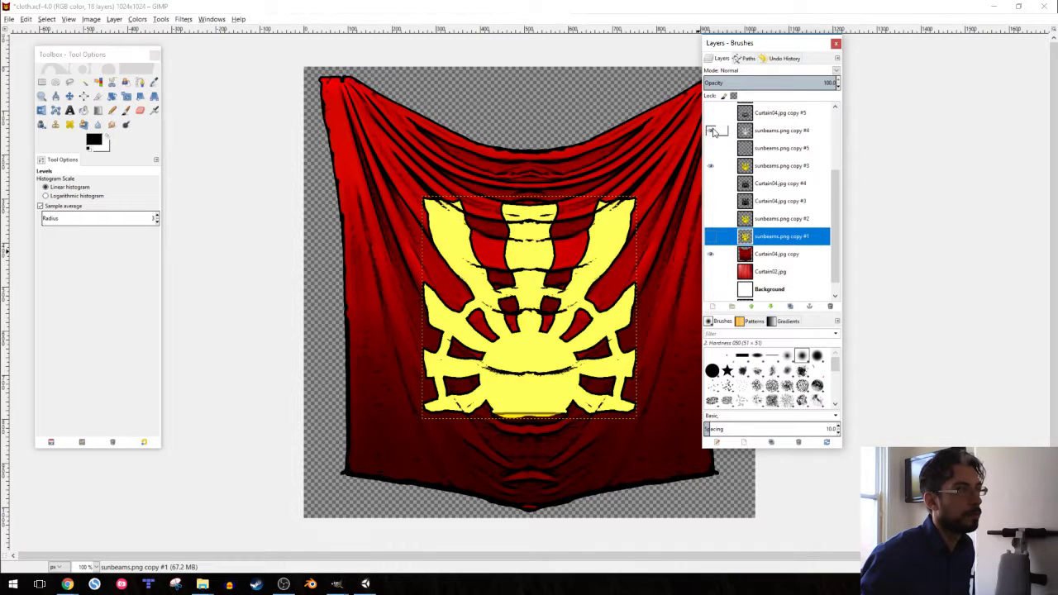
click(709, 148)
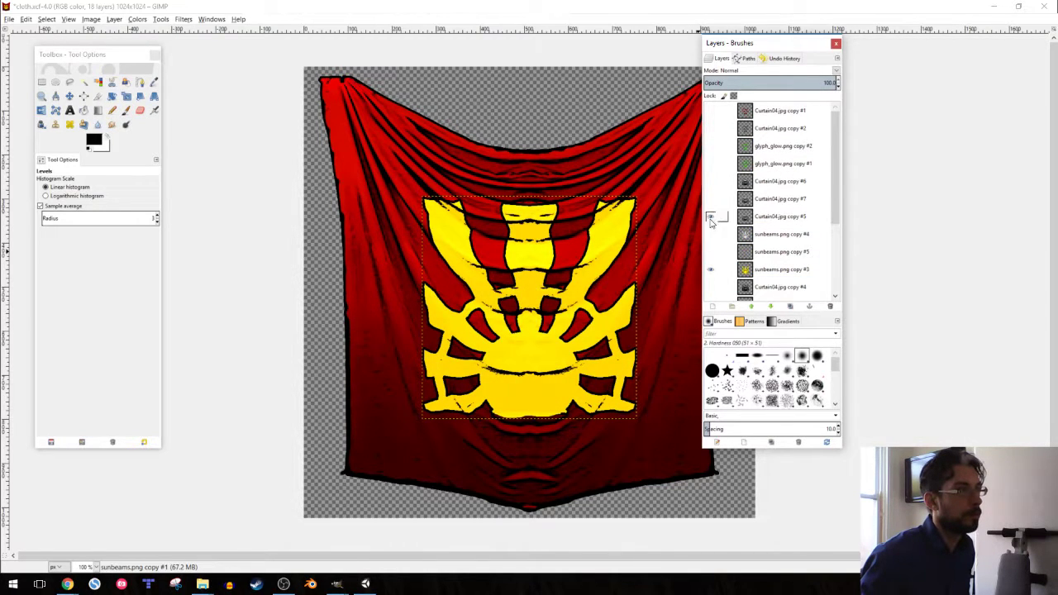
click(709, 199)
click(709, 181)
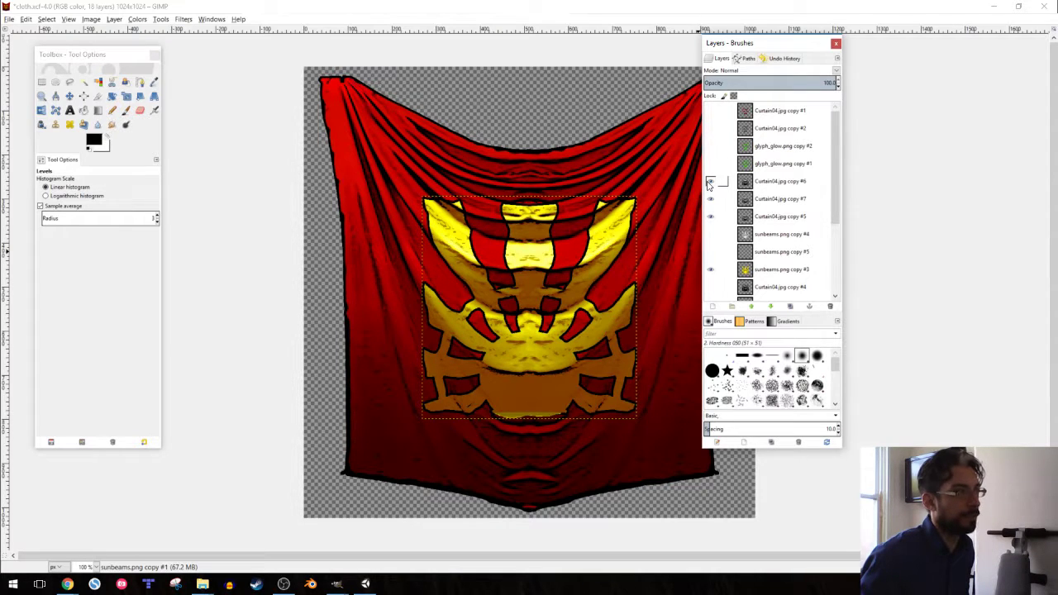
click(789, 305)
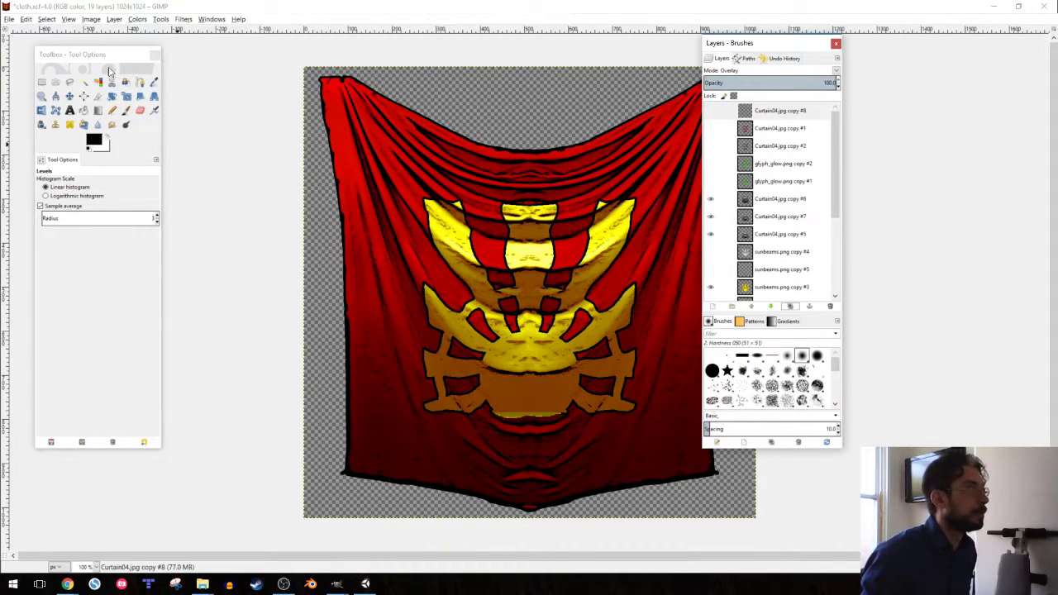
- Apply the Clothify filter to the new overlay layer
click(185, 21)
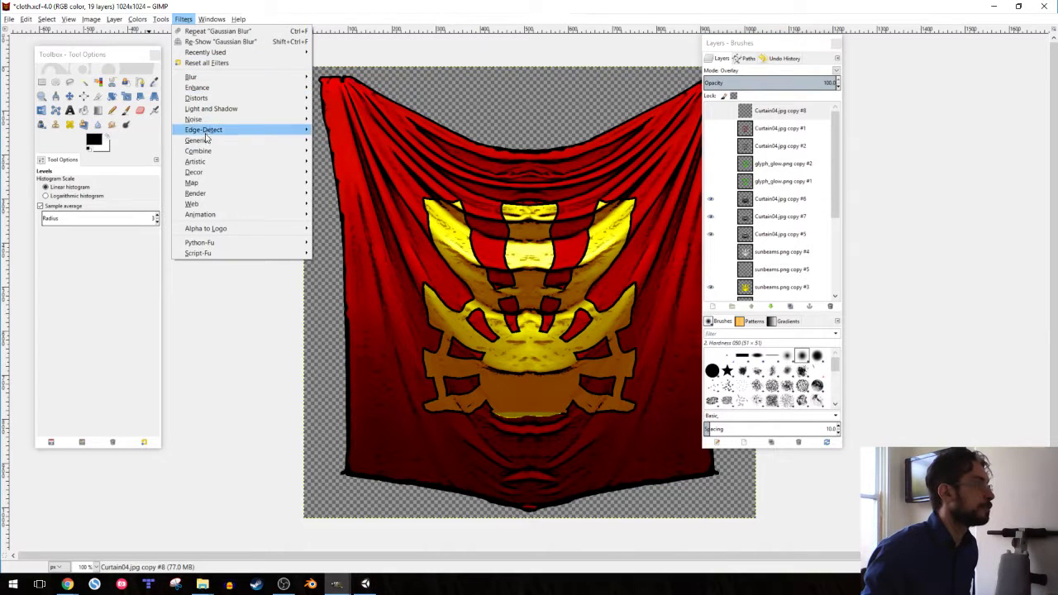
mouse_move(232, 163)
click(335, 182)
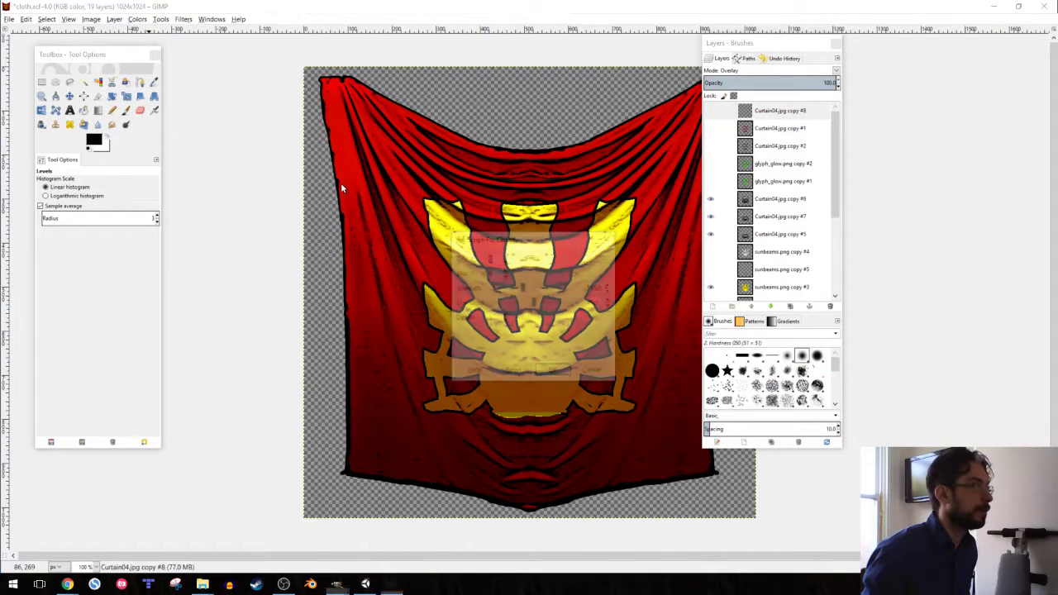
click(552, 372)
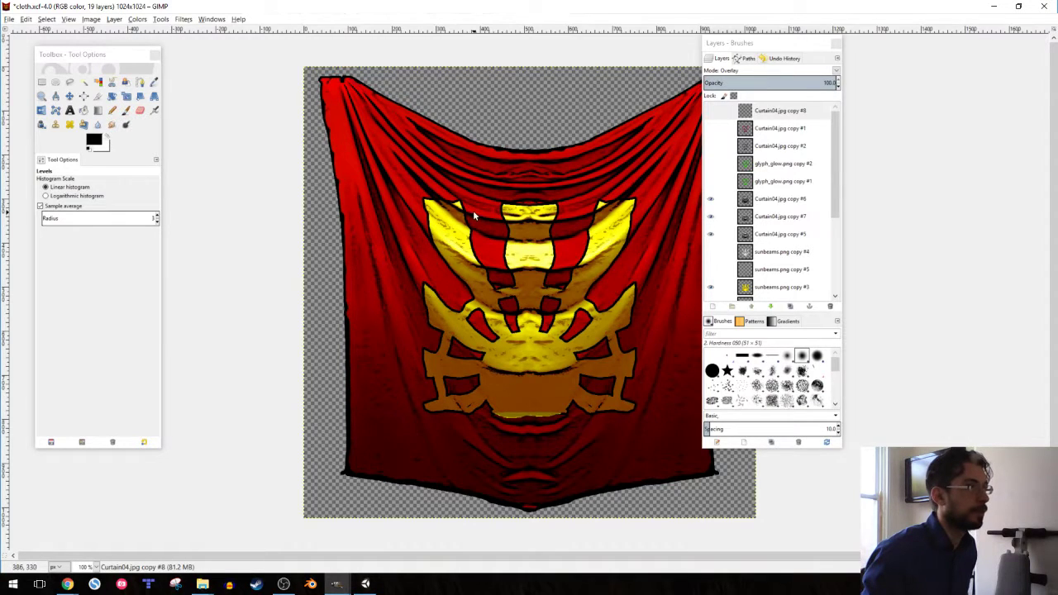
- Zoom to 200% on the emblem and pick a grey foreground colour for the fill tool
key(2)
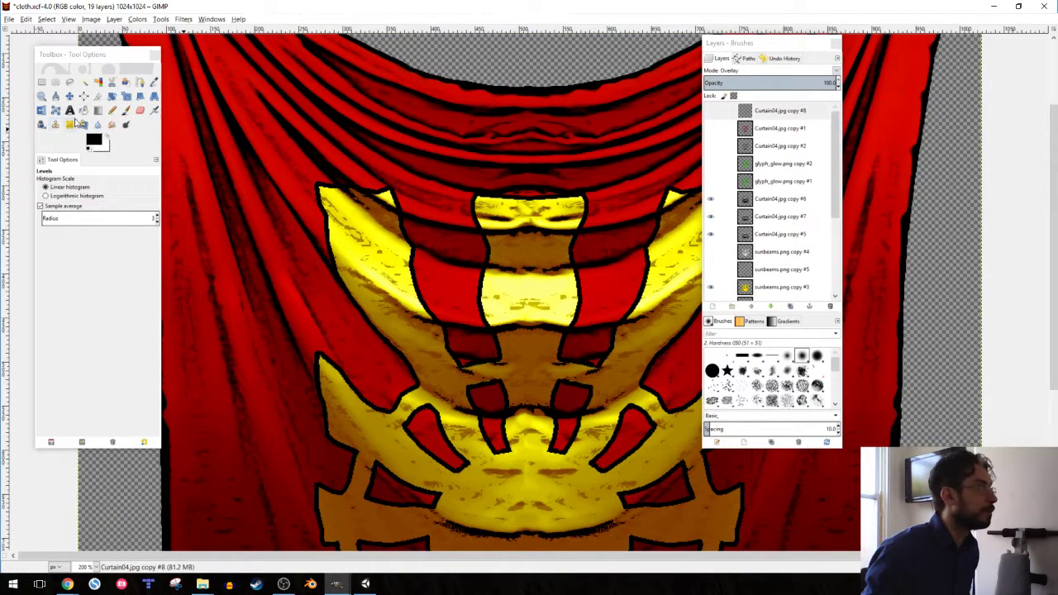
click(86, 124)
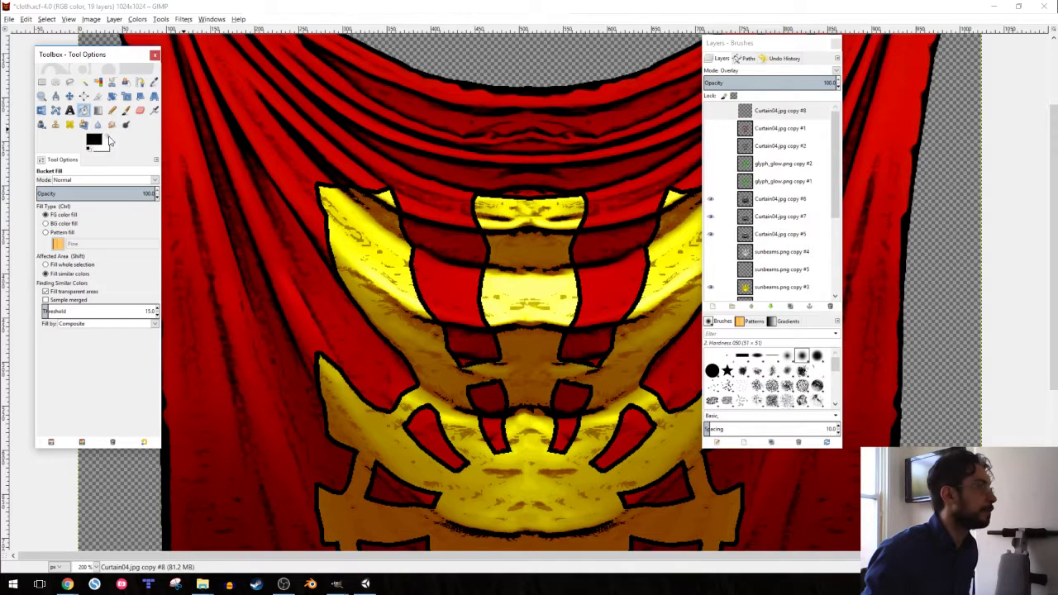
click(99, 142)
click(492, 237)
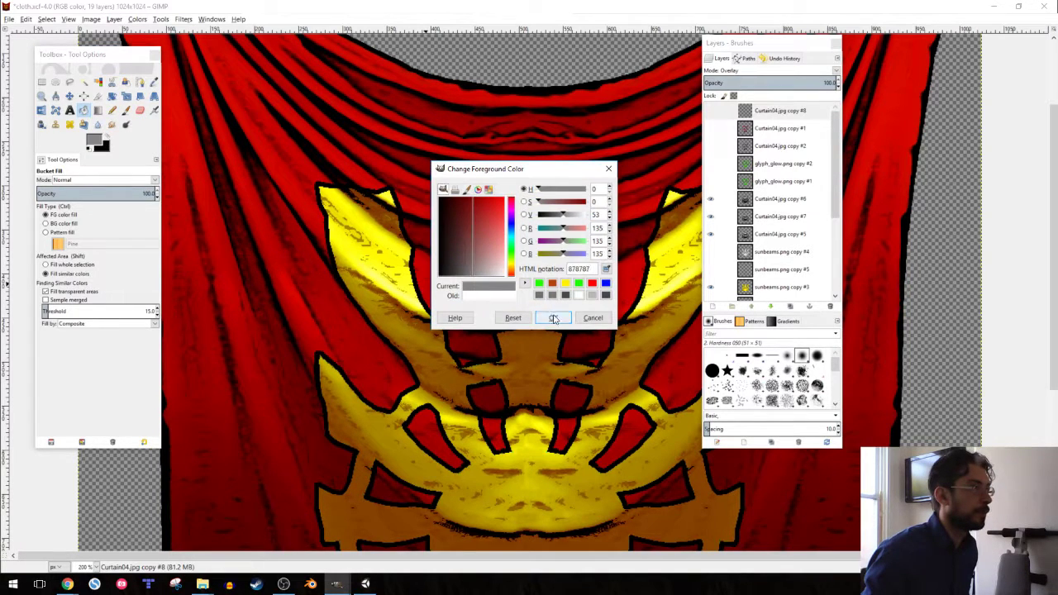
key(Return)
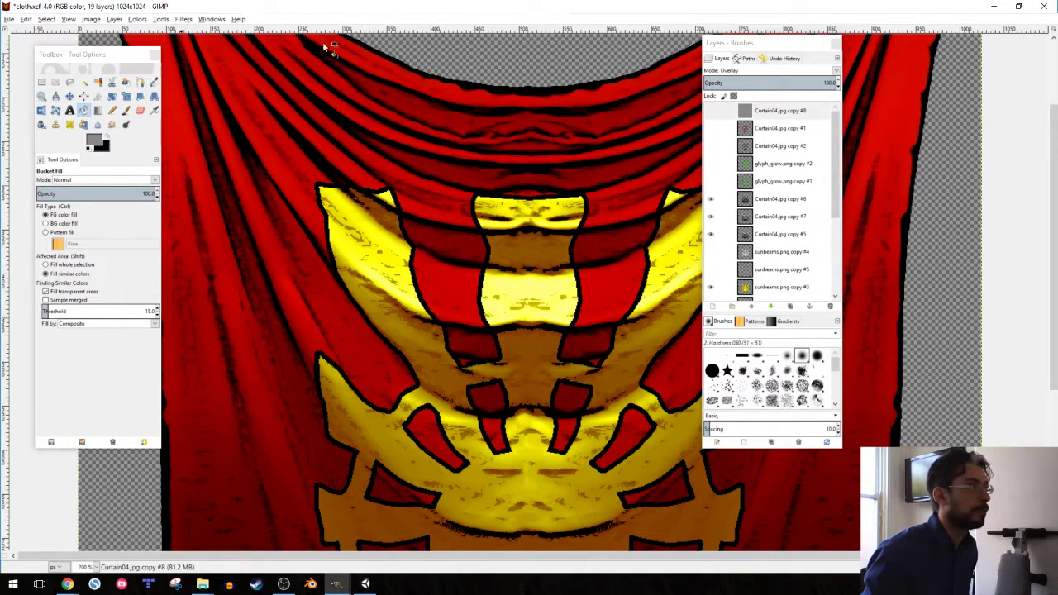
- Set copy #8 to Normal, repeat Clothify, return it to Overlay and duplicate it as copy #9
click(704, 117)
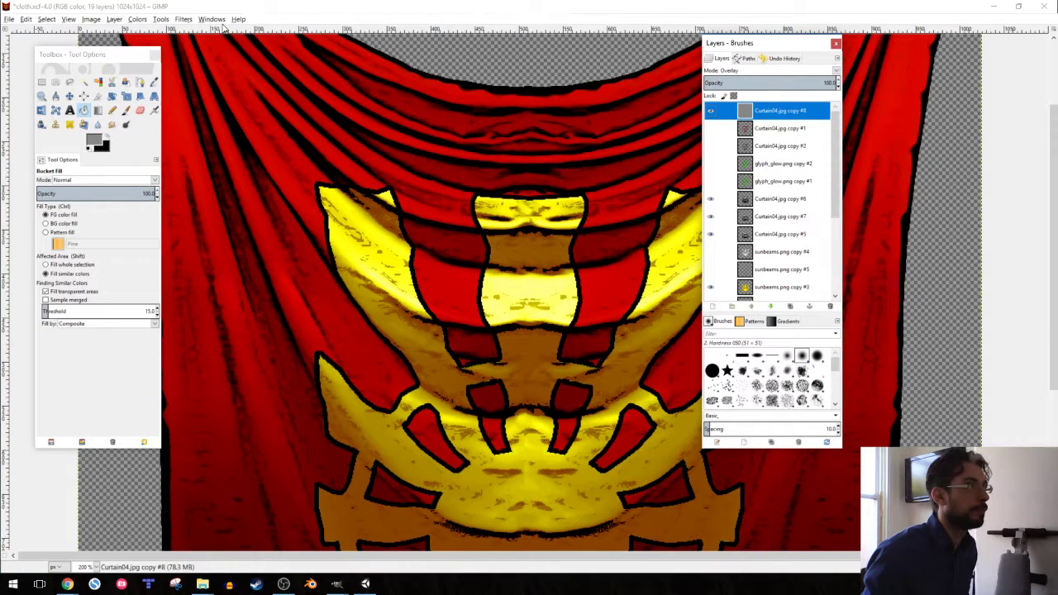
click(769, 71)
click(764, 86)
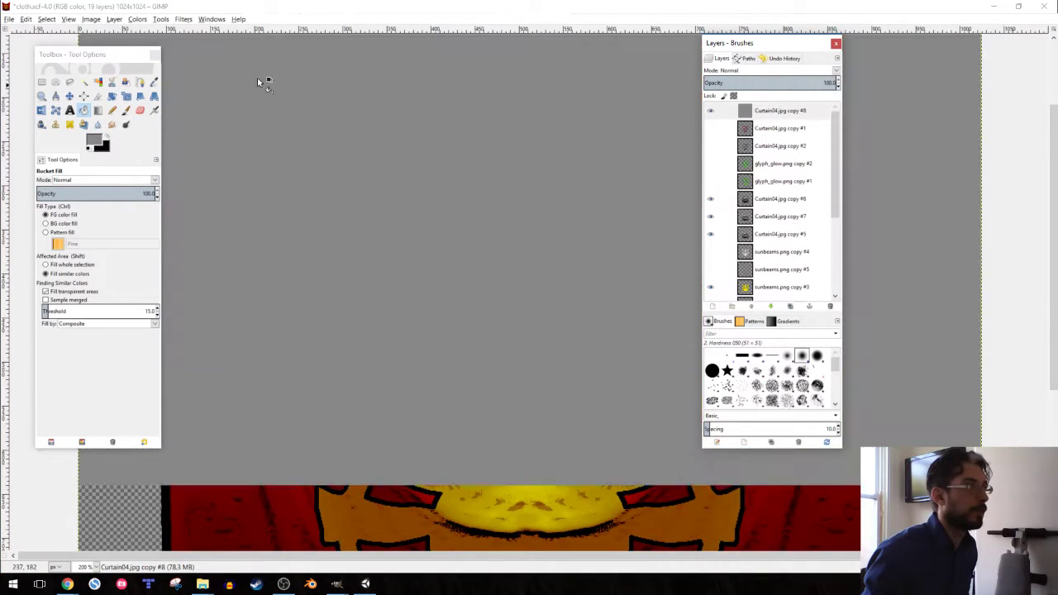
click(183, 19)
click(192, 33)
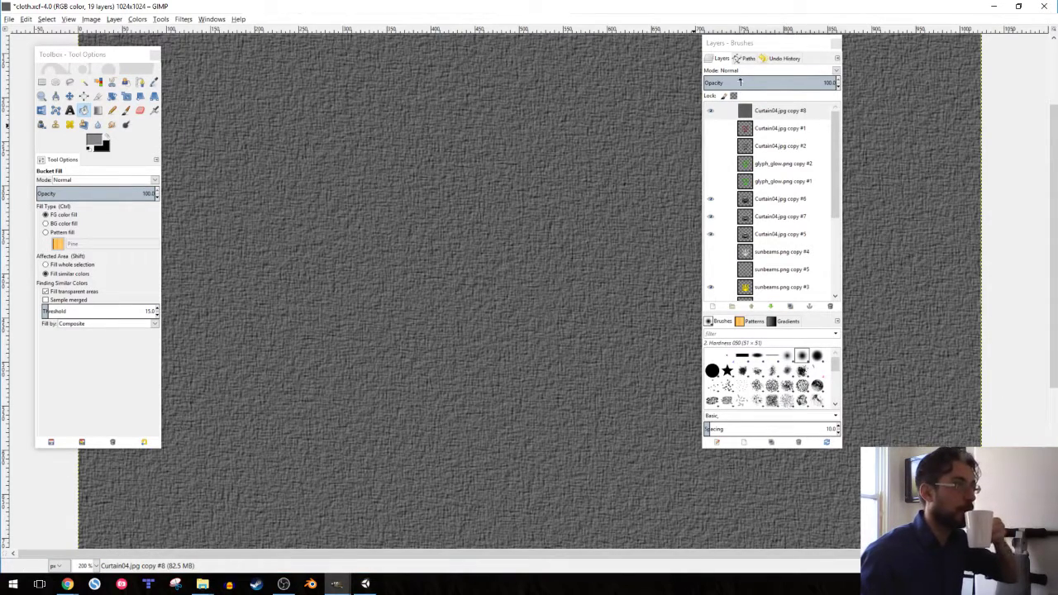
click(742, 74)
click(746, 198)
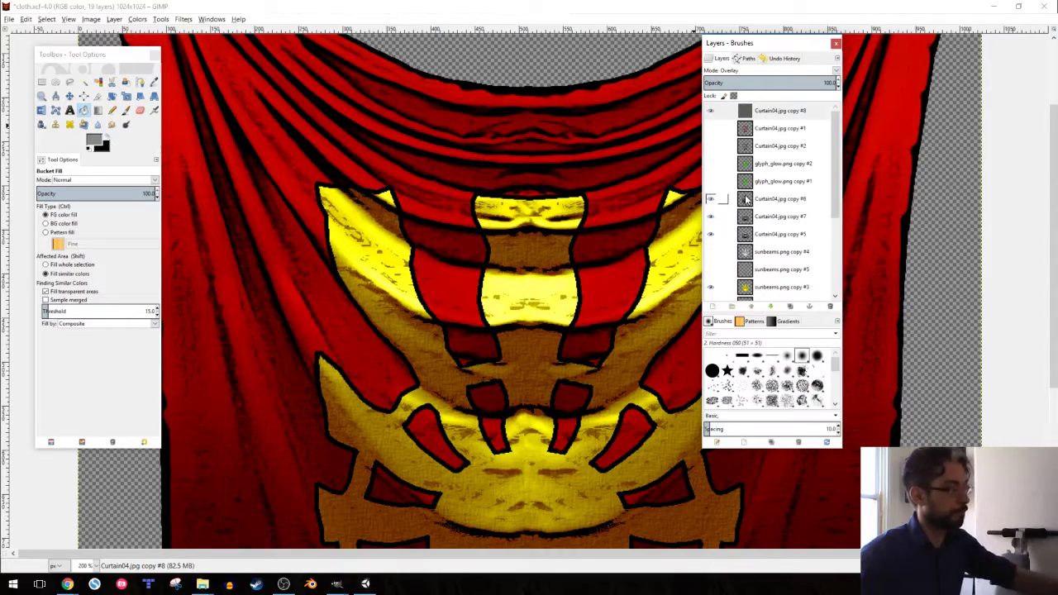
click(790, 307)
- Hide and re-show the two top texture copies to compare their effect on the emblem
ctrl+scroll(446, 268, down, 4)
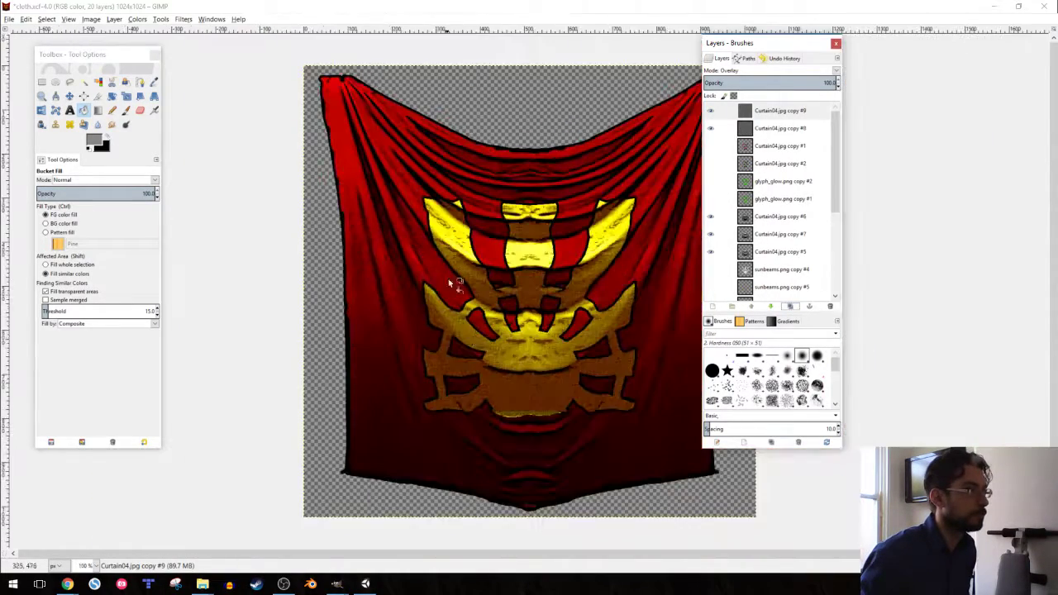
ctrl+scroll(449, 279, up, 1)
ctrl+scroll(488, 354, up, 2)
ctrl+scroll(483, 349, up, 3)
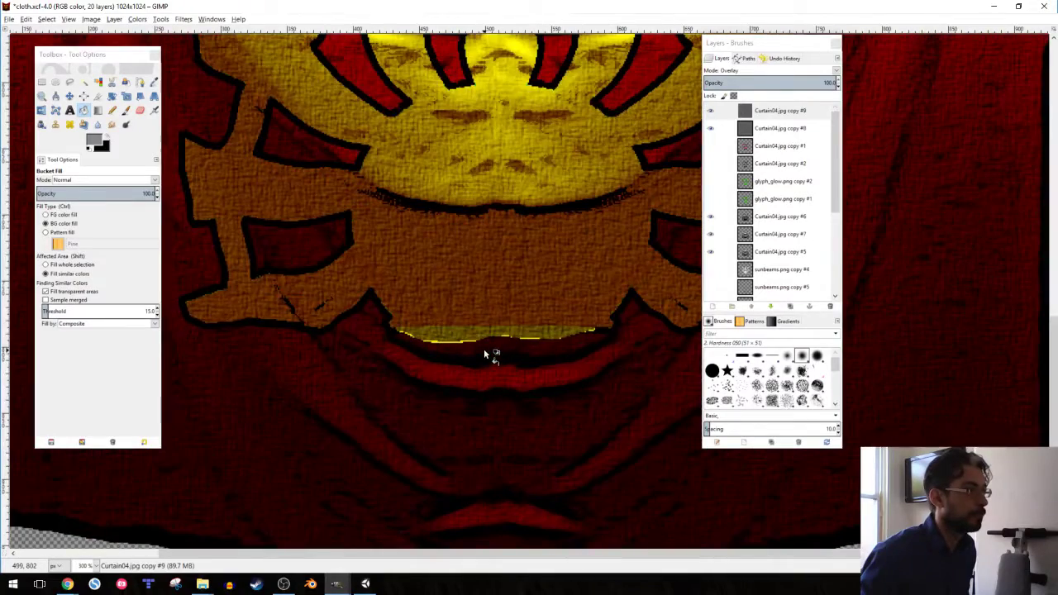
click(710, 110)
click(710, 128)
click(709, 128)
click(710, 111)
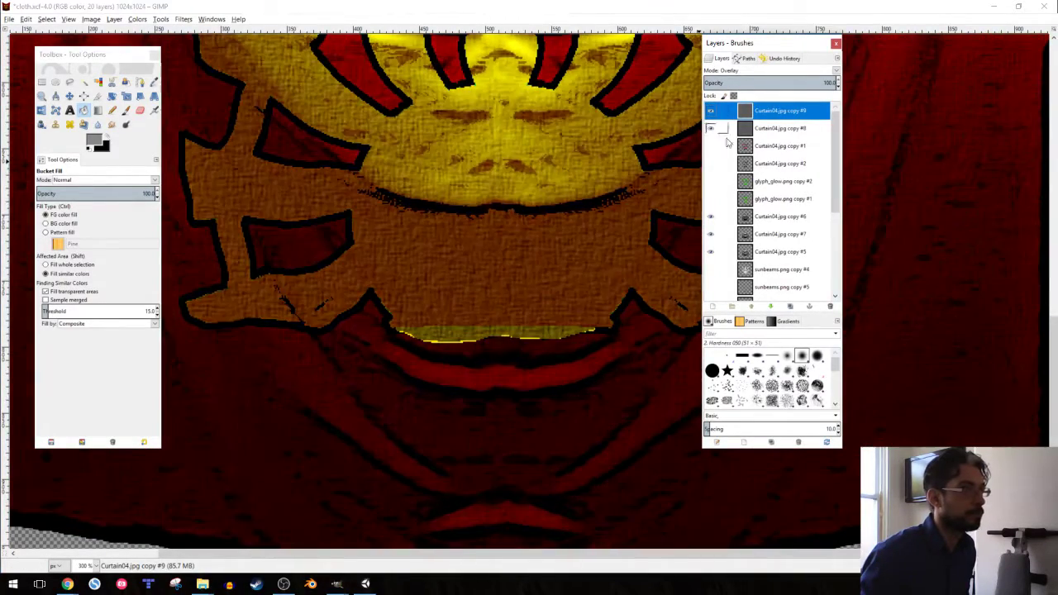
- Toggle Curtain04.jpg copies #6, #7 and #5 off and back on to compare
click(709, 216)
click(710, 234)
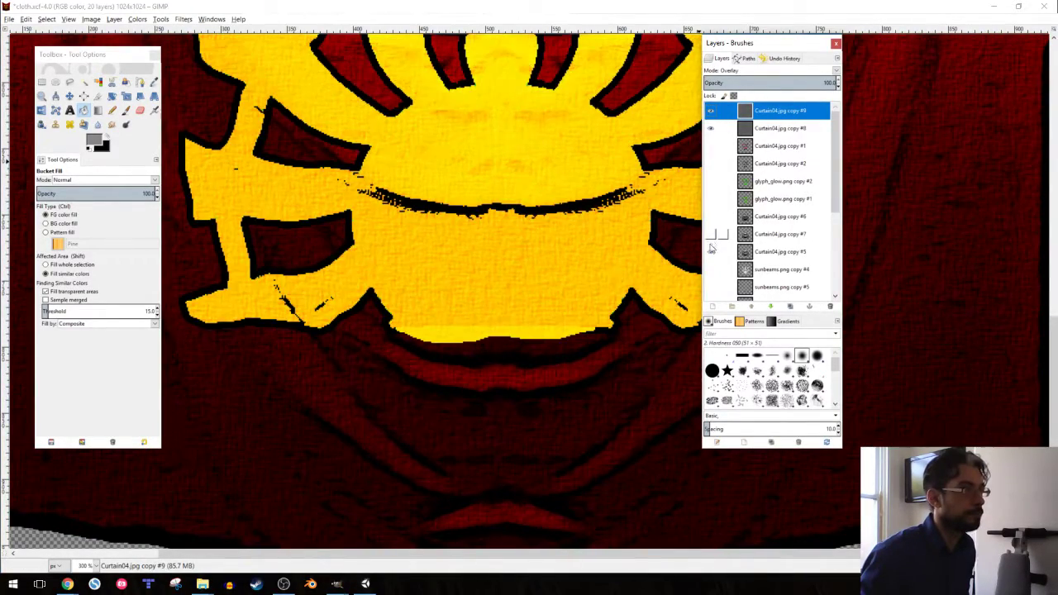
click(710, 252)
click(710, 252)
click(710, 234)
click(710, 216)
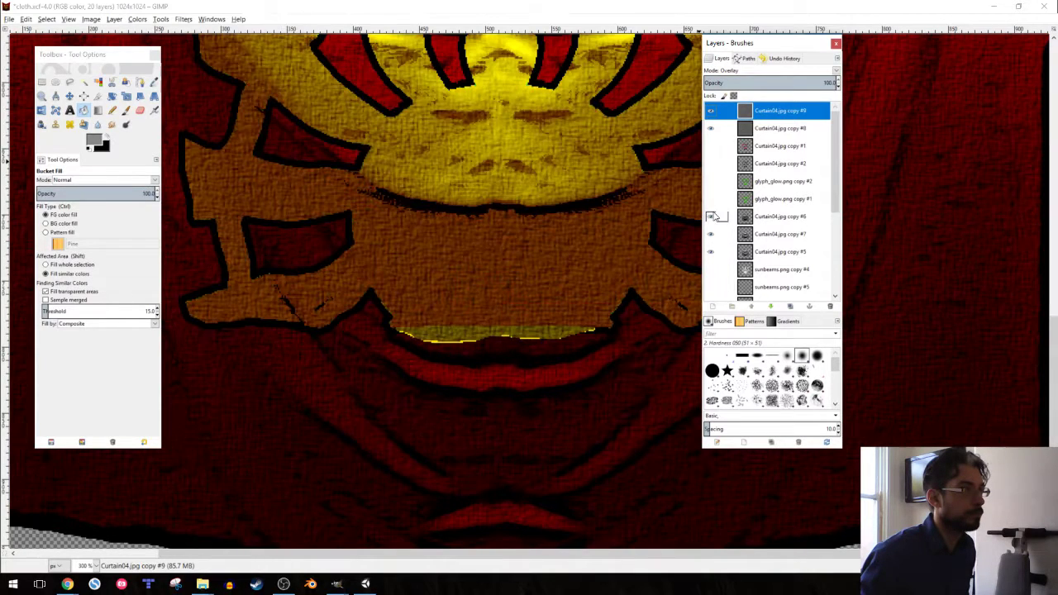
click(763, 257)
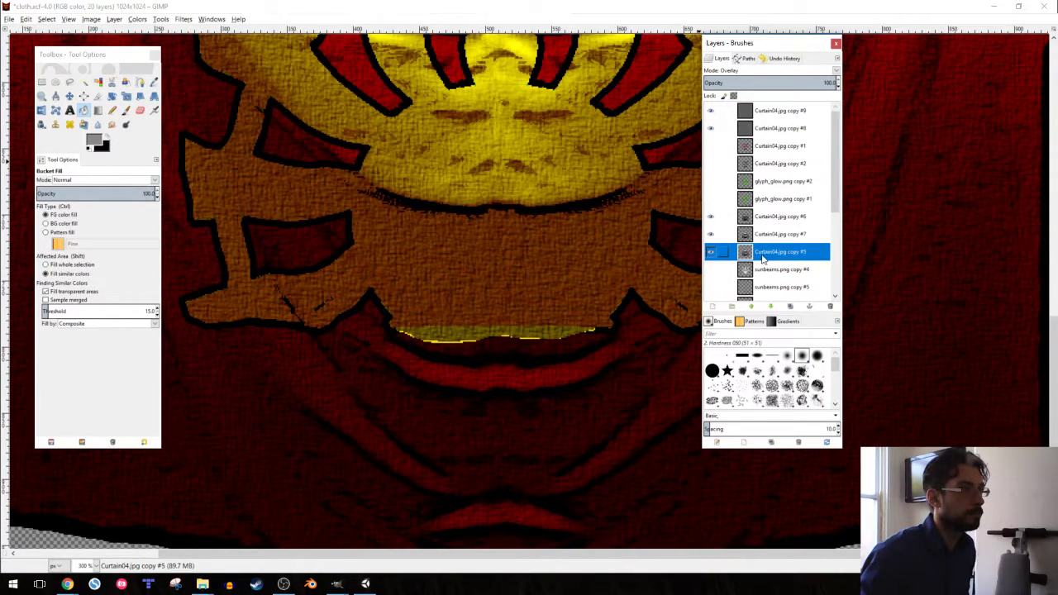
click(709, 111)
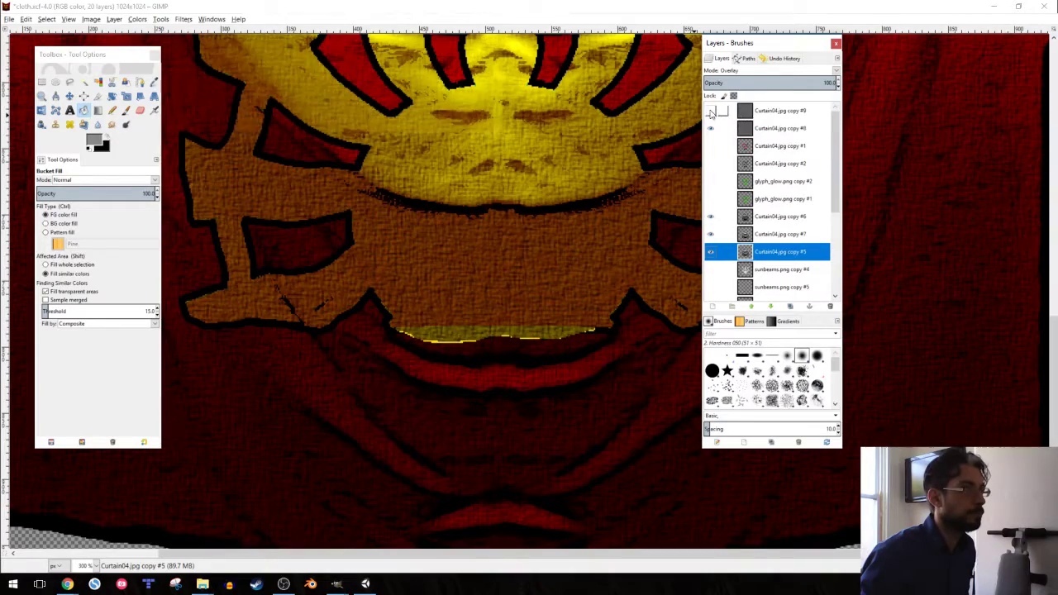
- Brighten texture copy #9 by bending its Curves upward
click(772, 116)
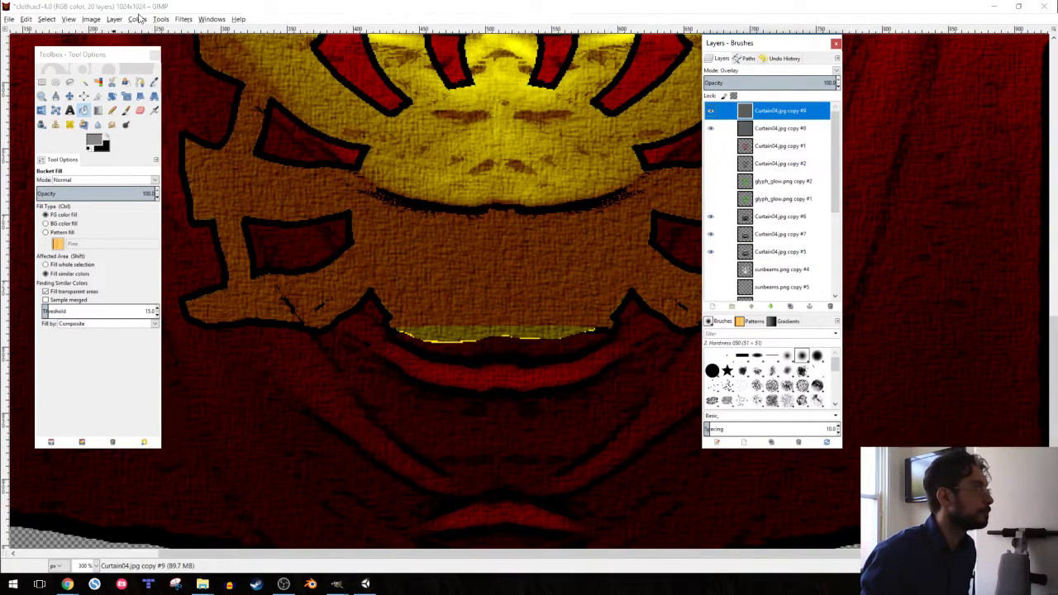
click(140, 18)
click(147, 96)
drag(135, 132, 117, 111)
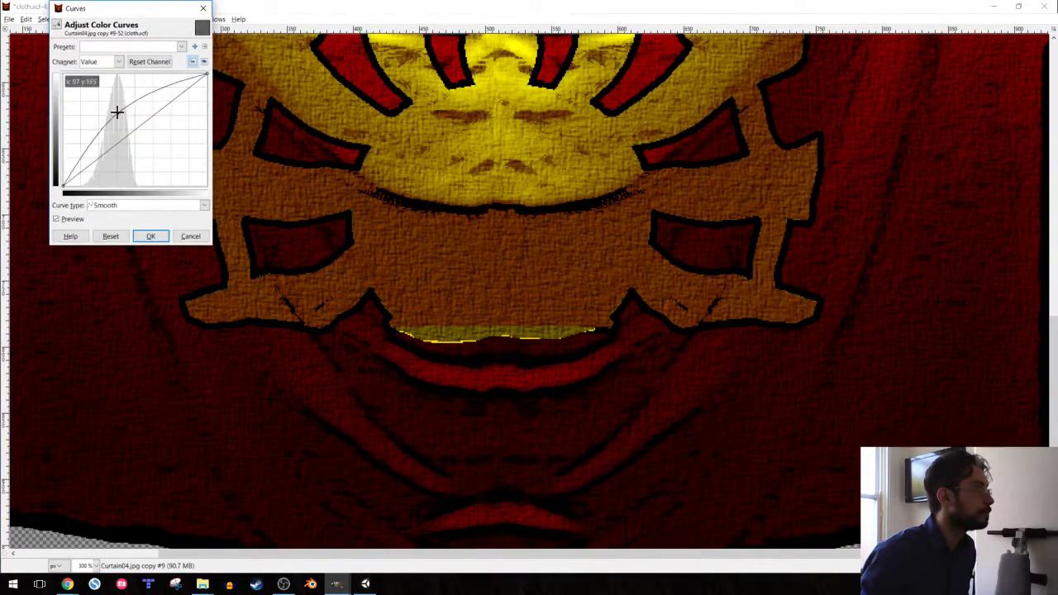
click(150, 235)
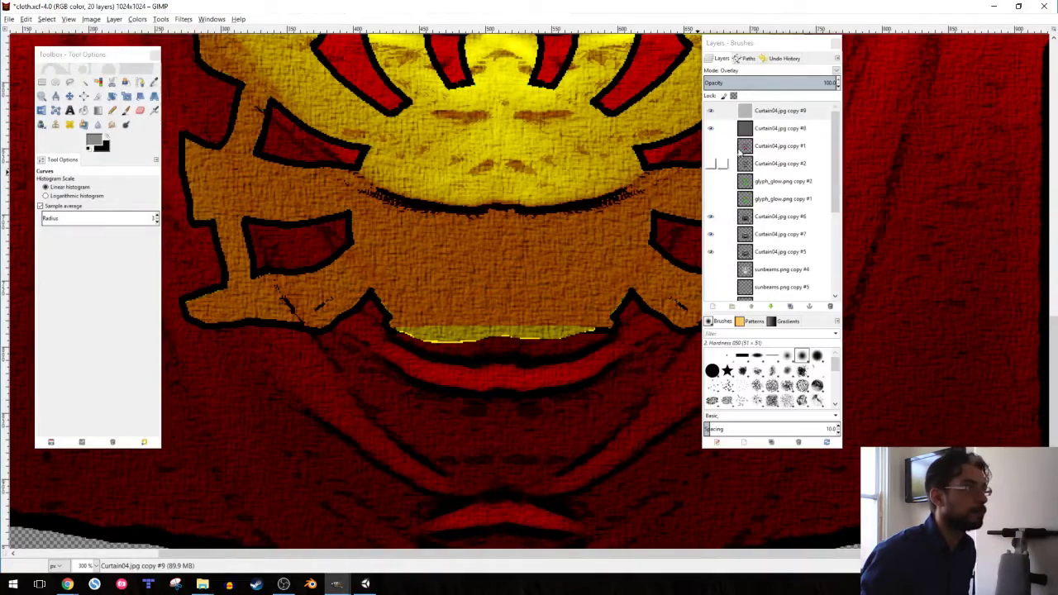
- Delete the older copy #8 and duplicate the brightened copy #9 as copy #10
click(753, 131)
click(830, 307)
click(757, 115)
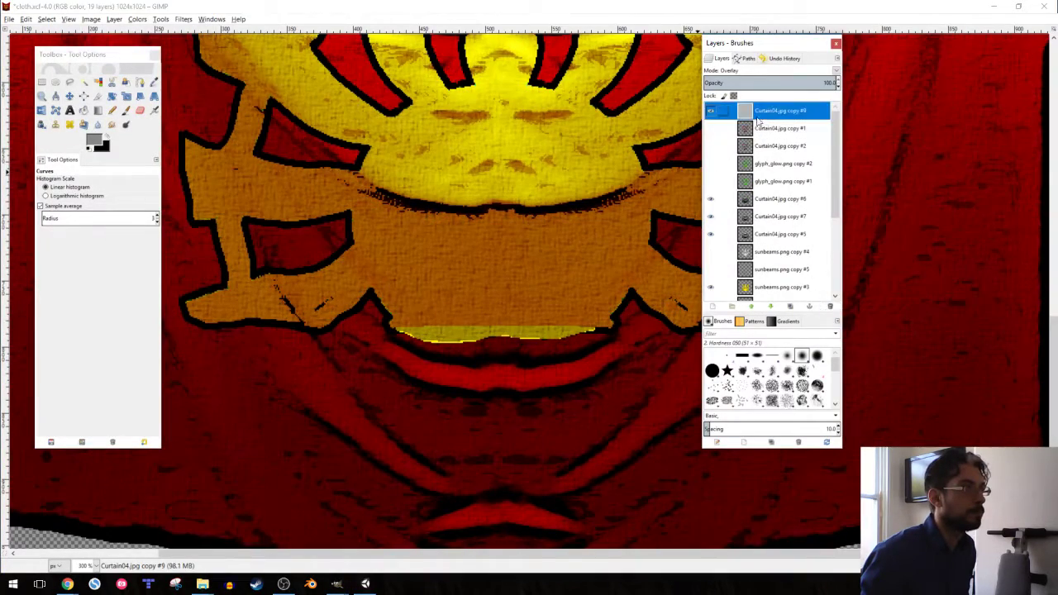
click(792, 306)
- Brighten texture copy #10 by dragging the Levels white input slider left
key(1)
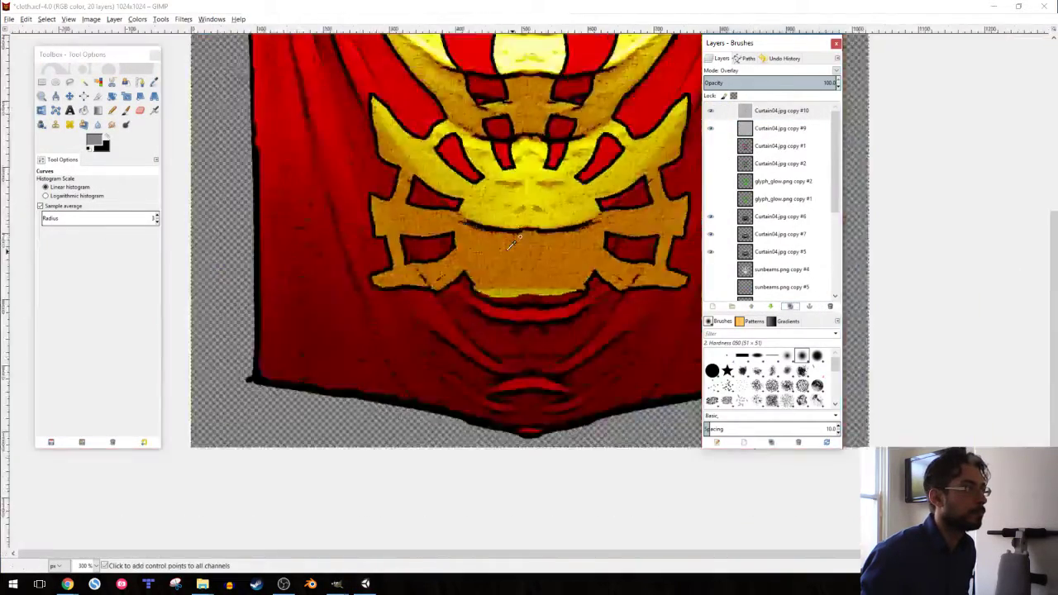
key(3)
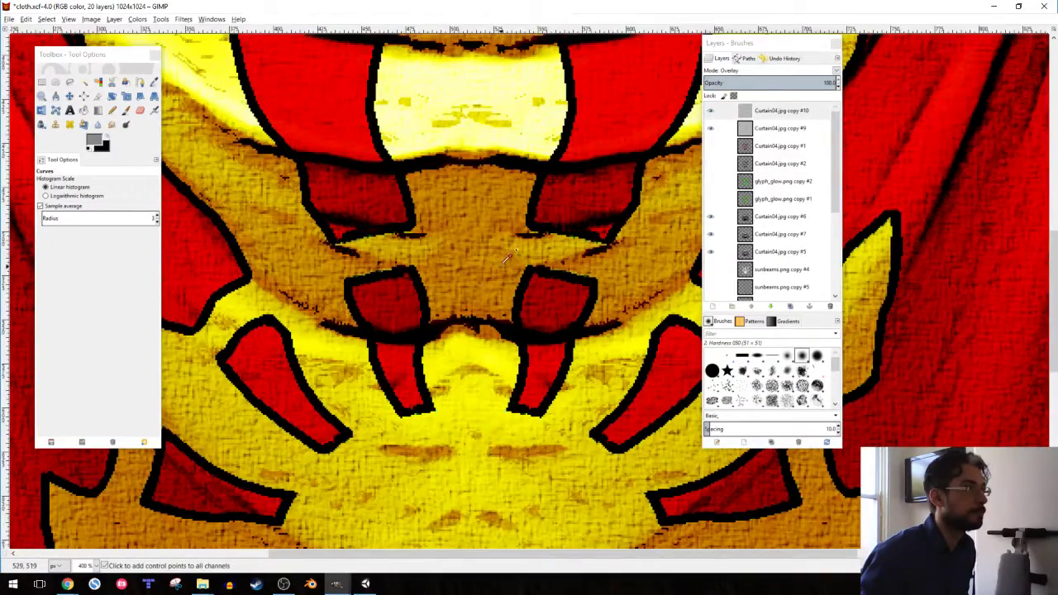
click(719, 115)
click(137, 18)
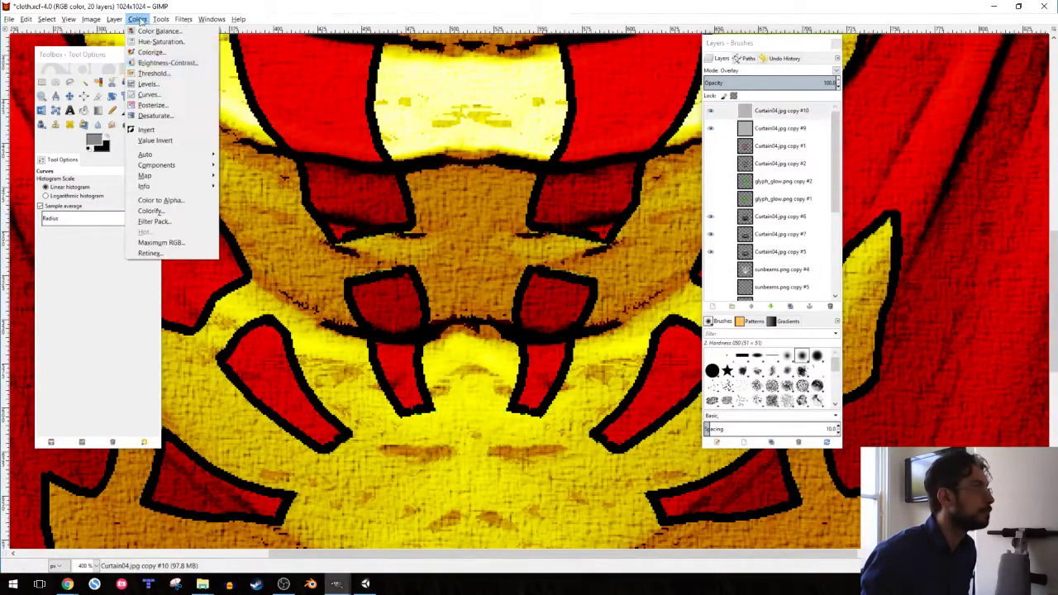
click(147, 83)
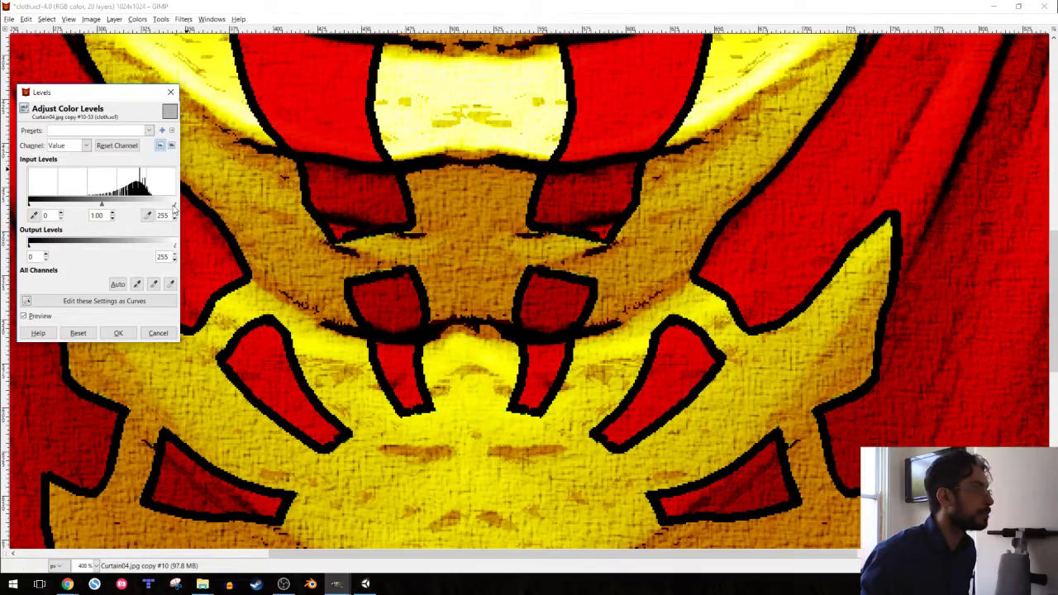
mouse_move(174, 205)
mouse_down()
mouse_move(115, 204)
mouse_move(149, 204)
mouse_up()
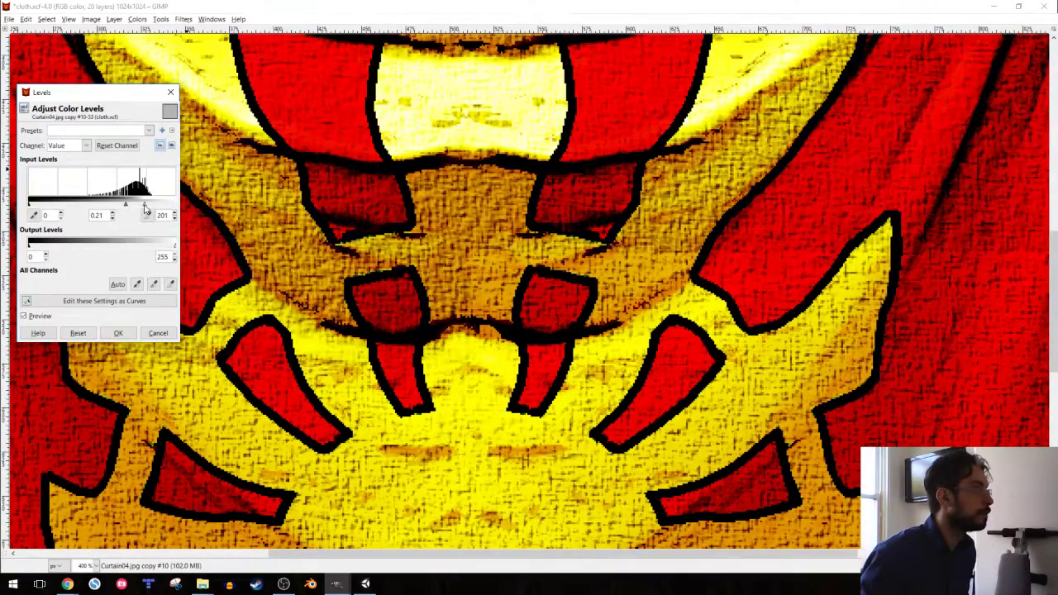
click(118, 333)
- Select Curtain04.jpg copy #6 and choose the Pencil tool with black as the paint colour
ctrl+scroll(385, 255, down, 2)
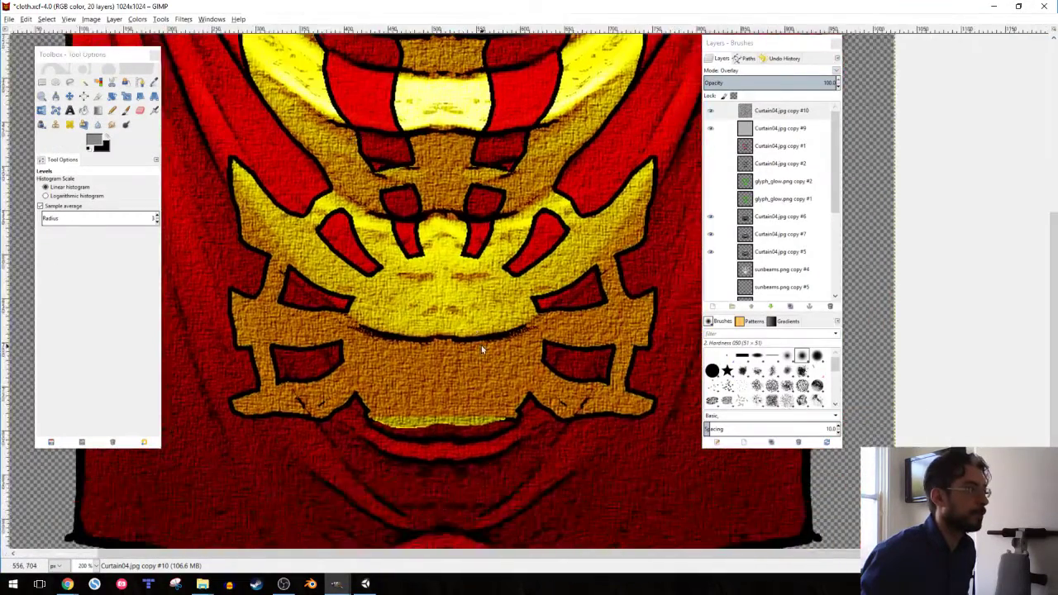
ctrl+scroll(498, 468, down, 4)
ctrl+scroll(460, 460, up, 5)
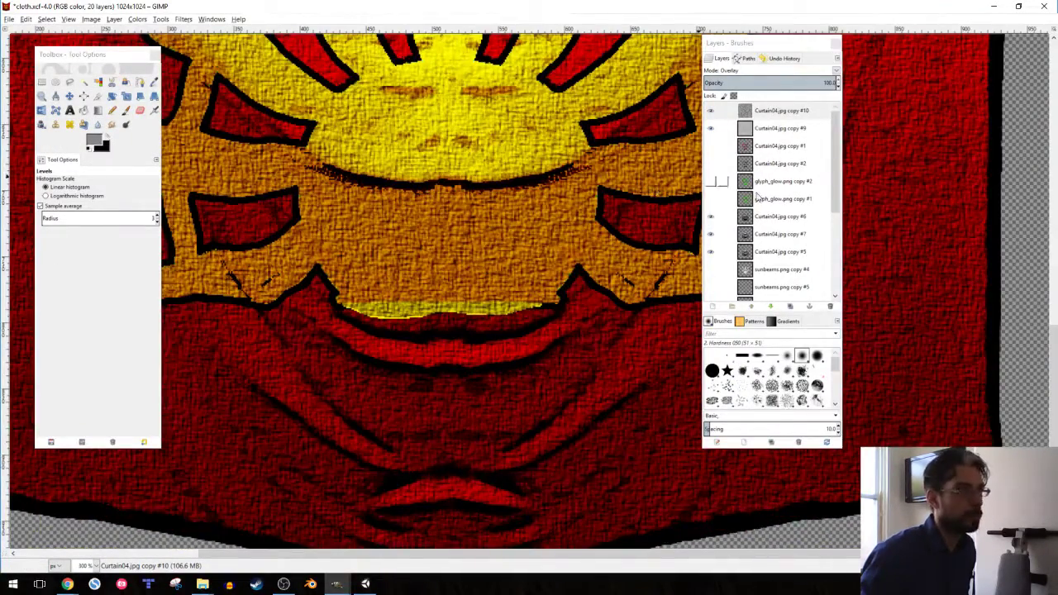
click(777, 216)
click(112, 110)
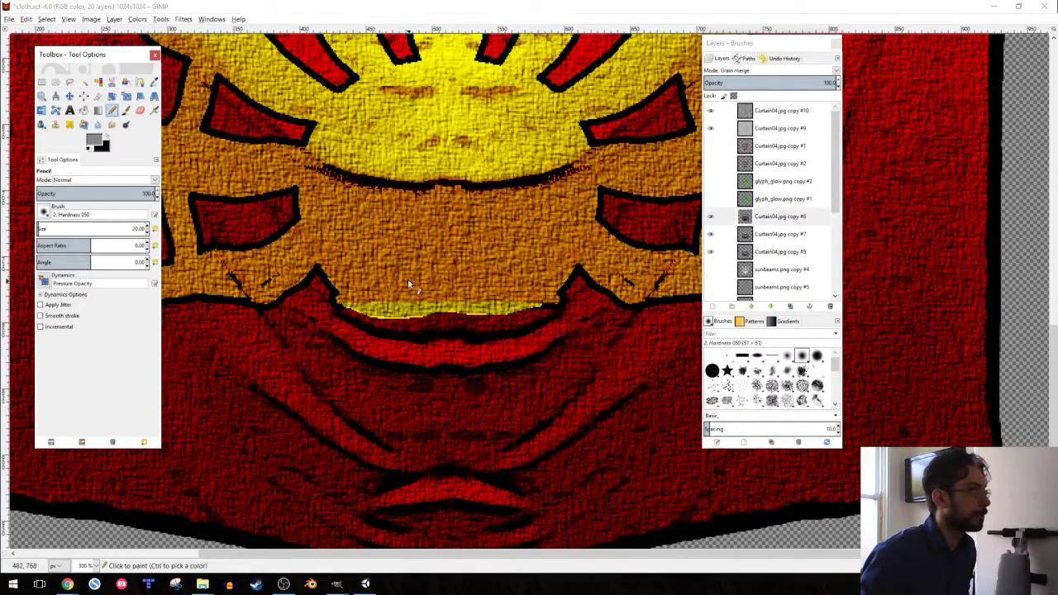
key(d)
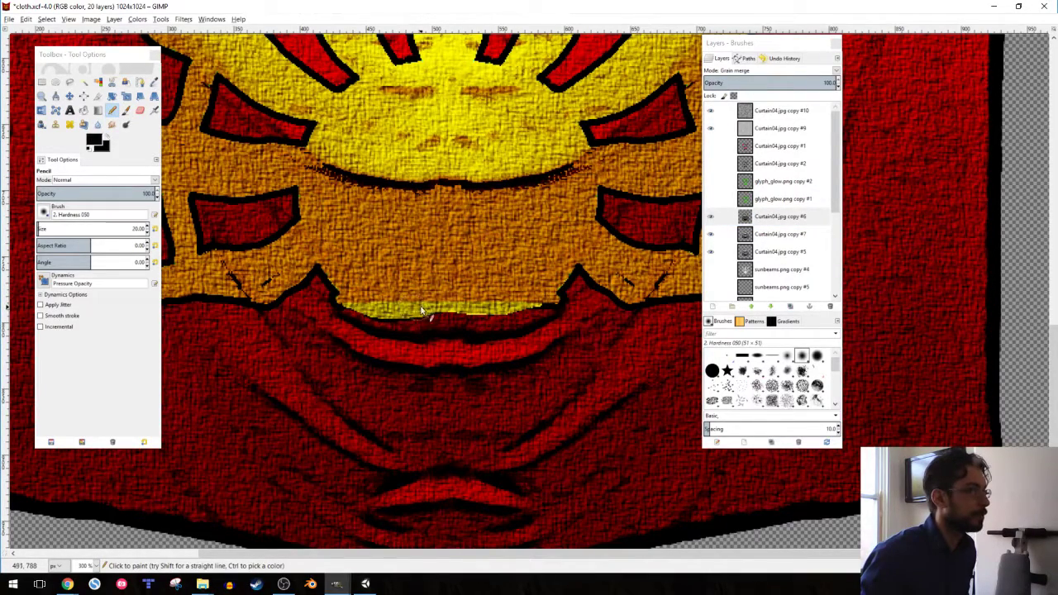
- Toggle copy #6 to check its effect, then inspect copies #7 and #5
click(710, 216)
click(710, 216)
click(765, 237)
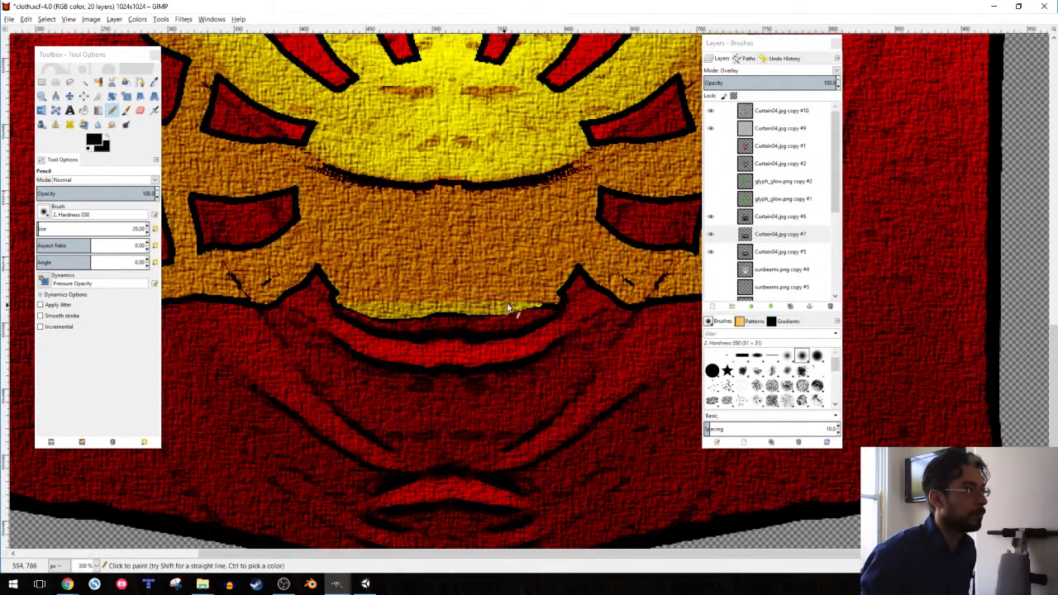
click(776, 251)
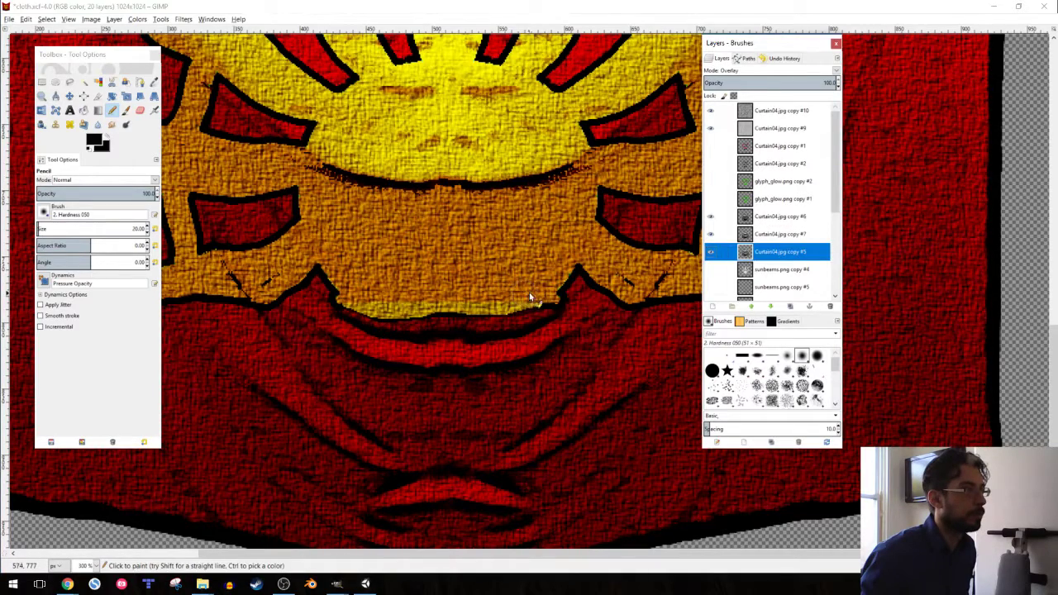
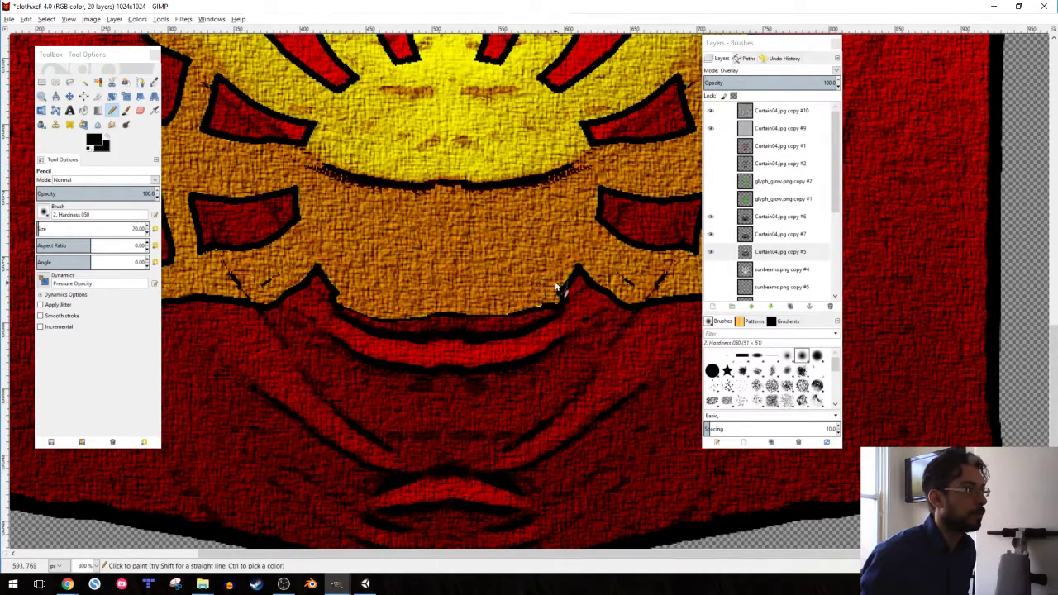
- Make sunbeams.png copy #3 the active layer, keeping it visible
ctrl+scroll(215, 206, up, 1)
ctrl+scroll(215, 206, up, 1)
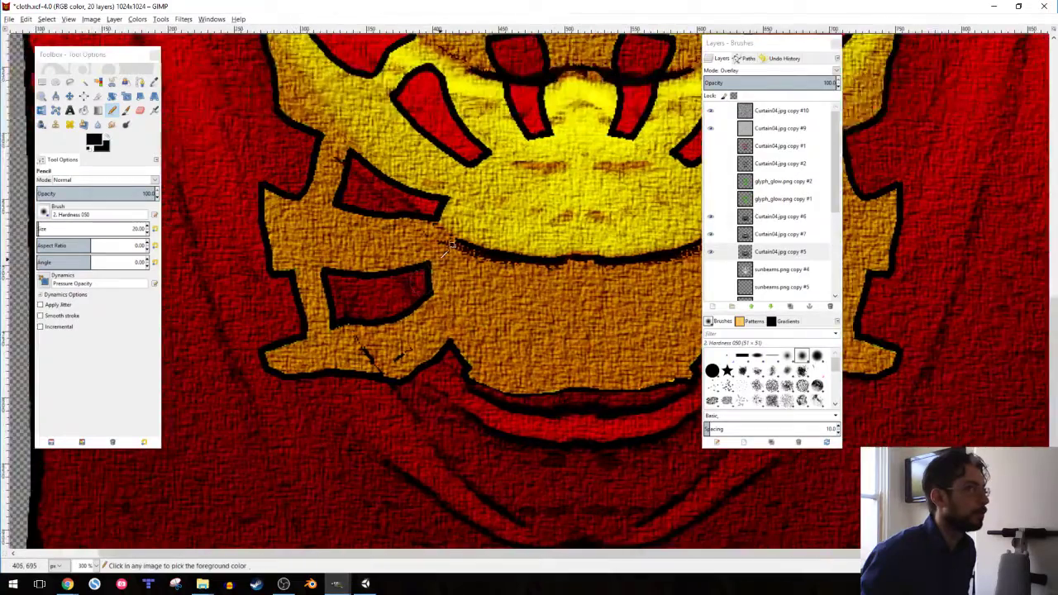
ctrl+scroll(215, 207, up, 1)
scroll(730, 253, down, 3)
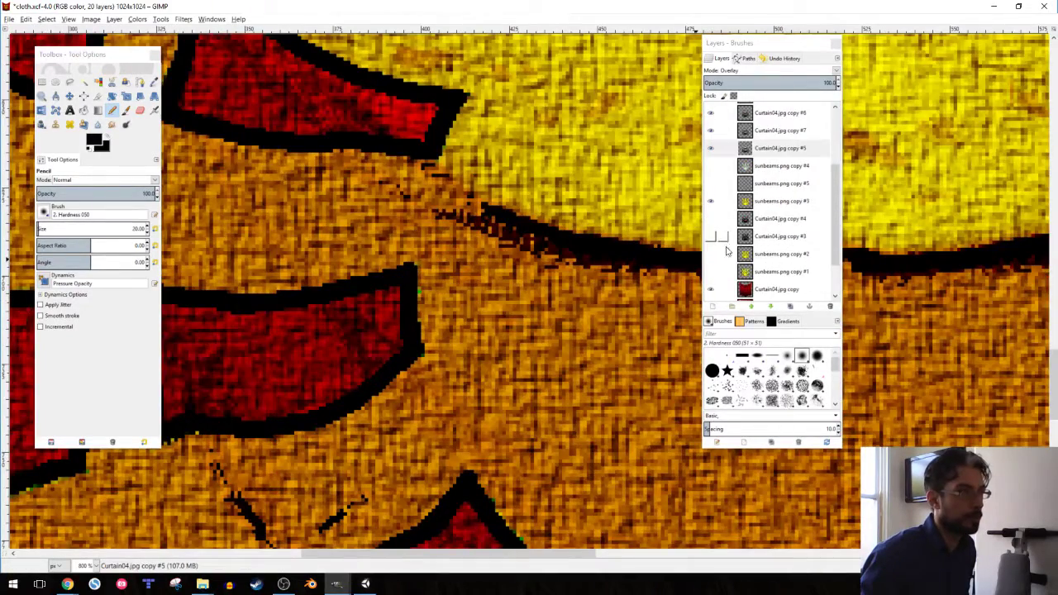
click(710, 201)
click(710, 201)
click(768, 201)
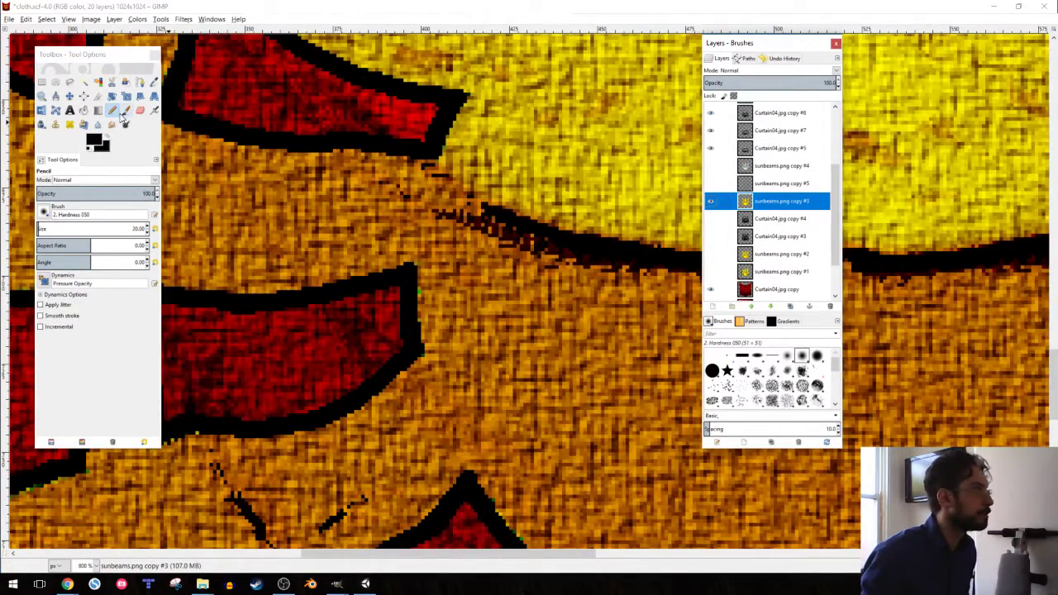
- Reset colours to default black and white and fuzzy-select a region of the emblem
click(88, 149)
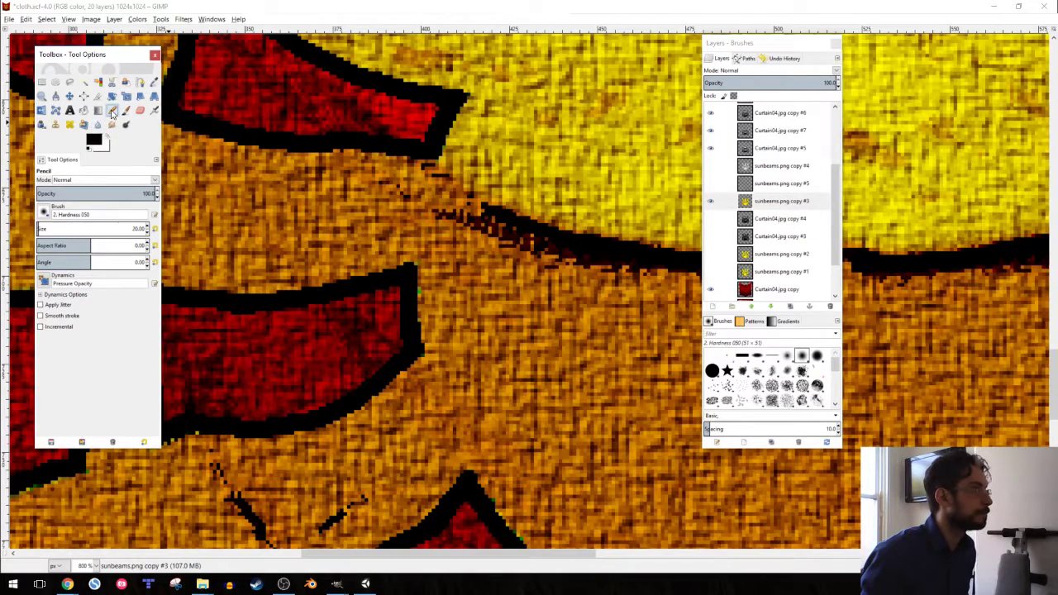
click(83, 82)
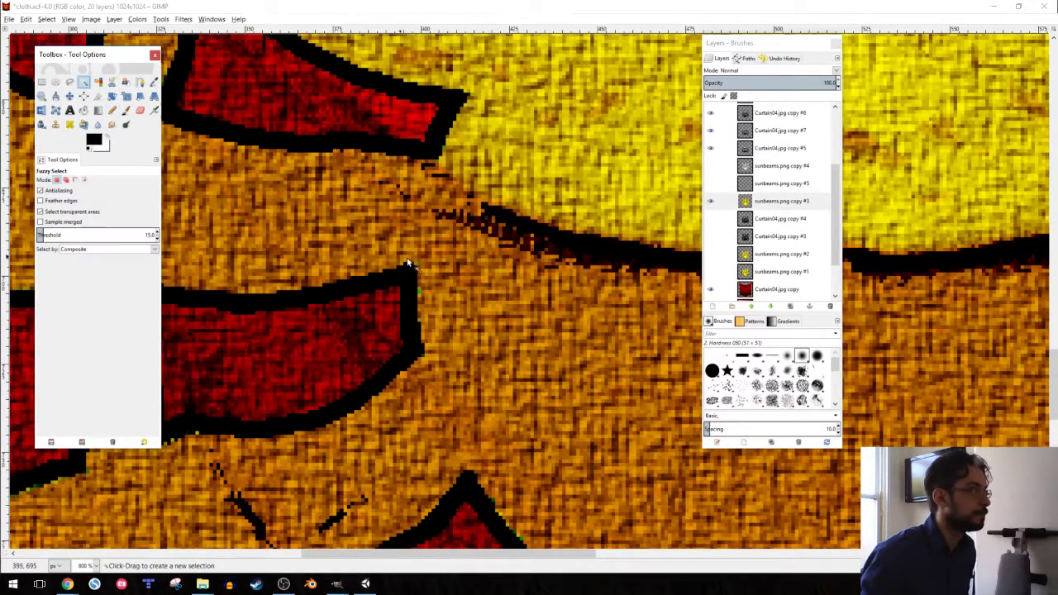
drag(407, 263, 421, 314)
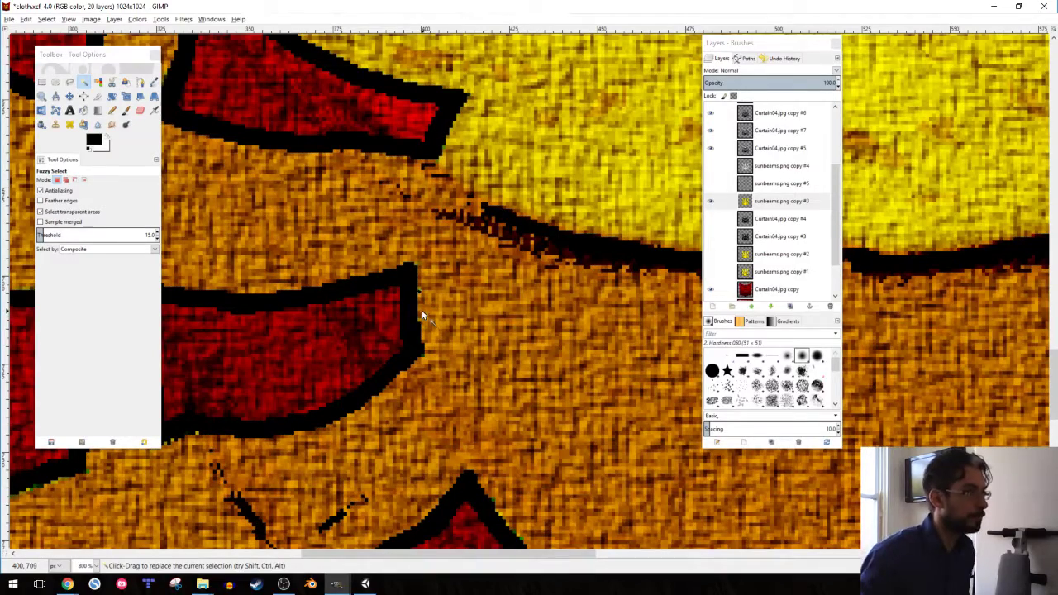
ctrl+scroll(501, 286, down, 4)
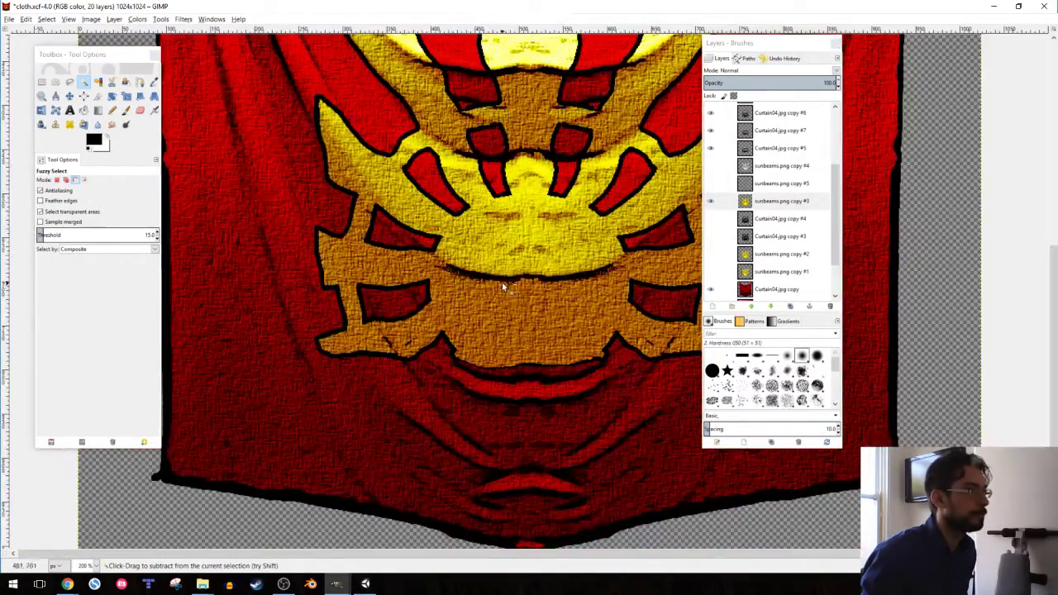
ctrl+scroll(501, 286, down, 1)
ctrl+scroll(446, 305, down, 1)
ctrl+scroll(428, 325, down, 2)
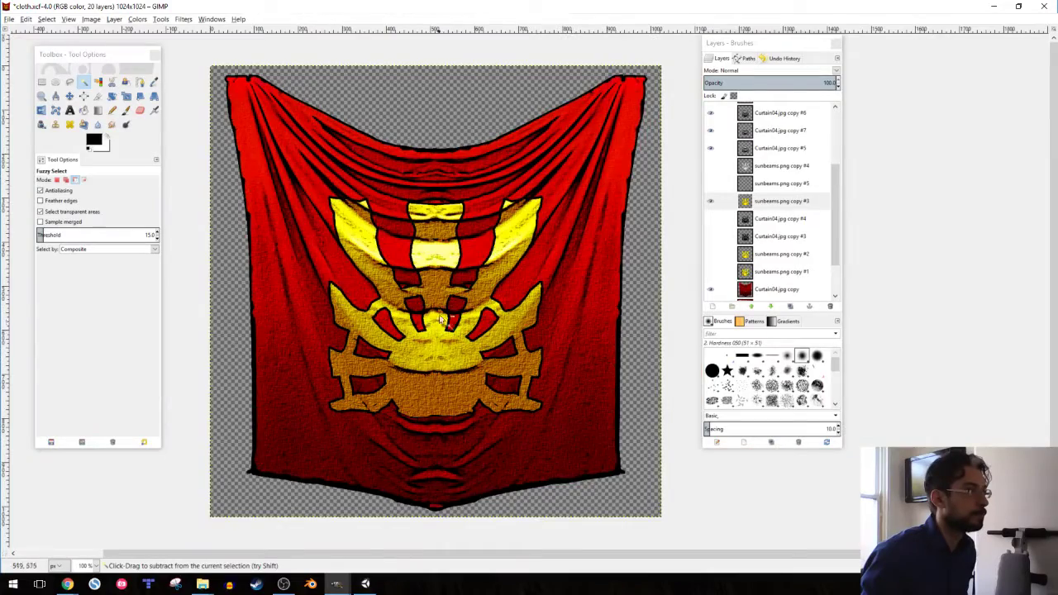
ctrl+scroll(432, 248, up, 3)
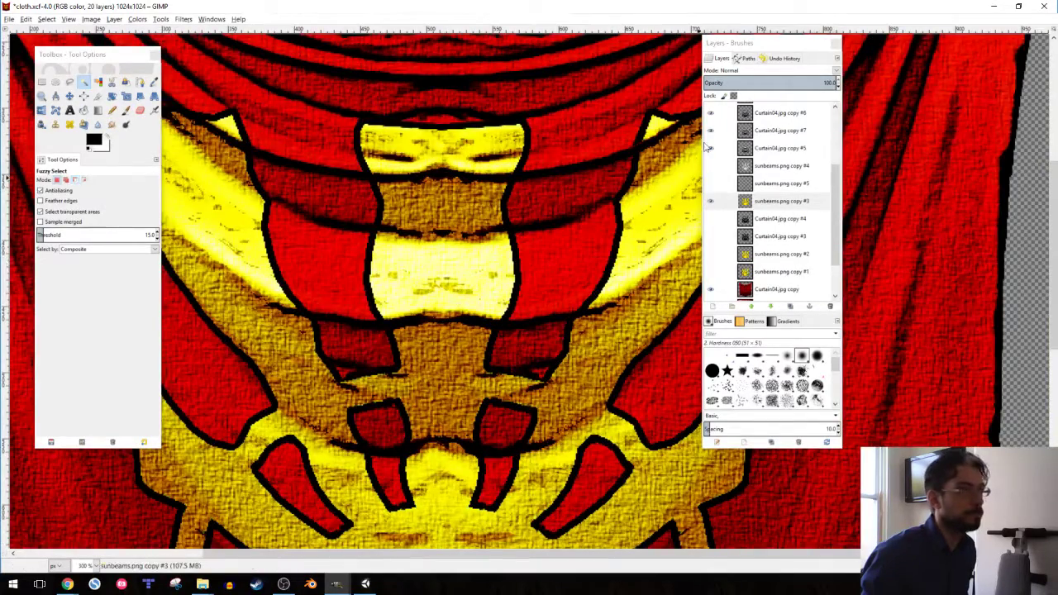
scroll(717, 133, up, 3)
- Compare the emblem with Curtain04.jpg copies #5, #6 and #7 hidden, restore them, and save cloth.xcf
click(710, 234)
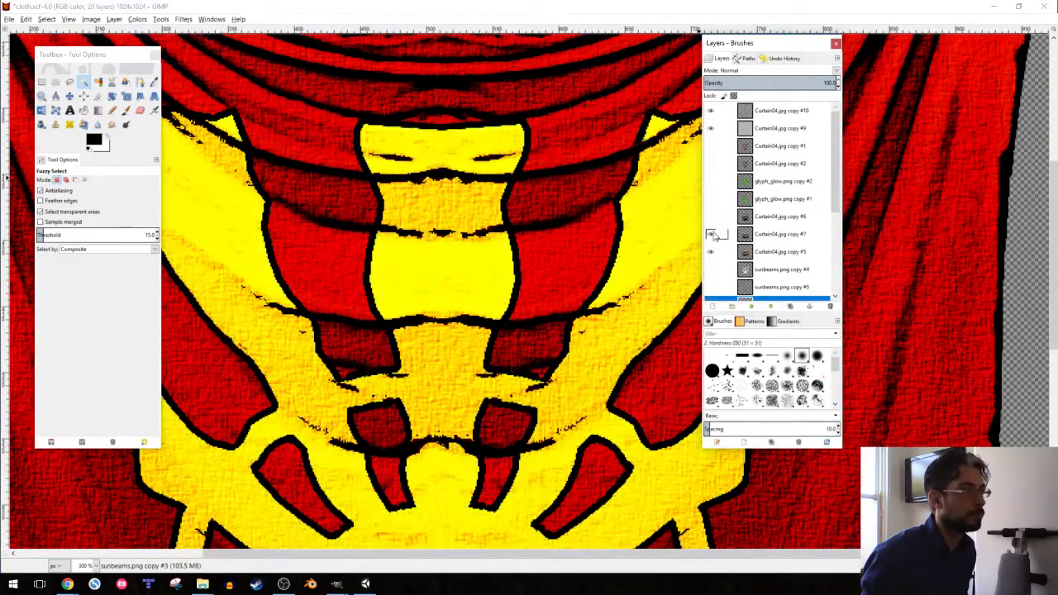
click(710, 251)
ctrl+scroll(537, 265, down, 3)
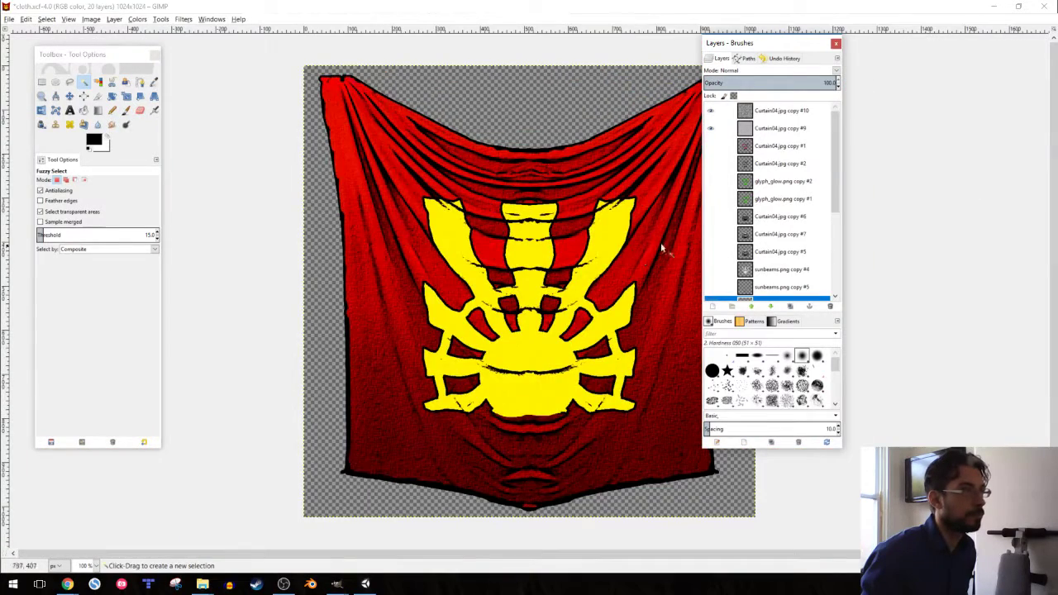
click(710, 235)
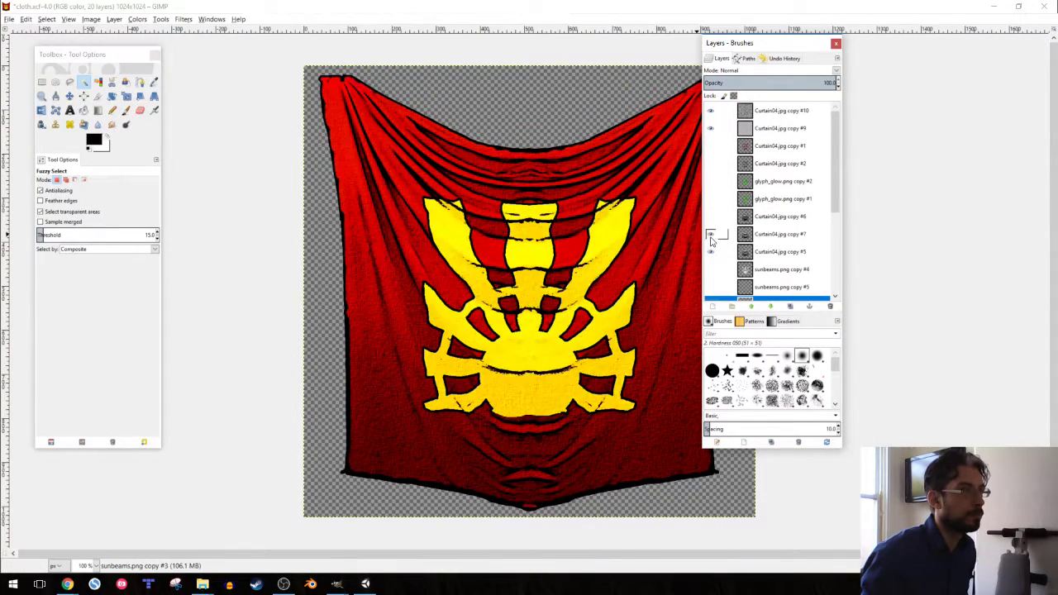
click(710, 218)
click(711, 234)
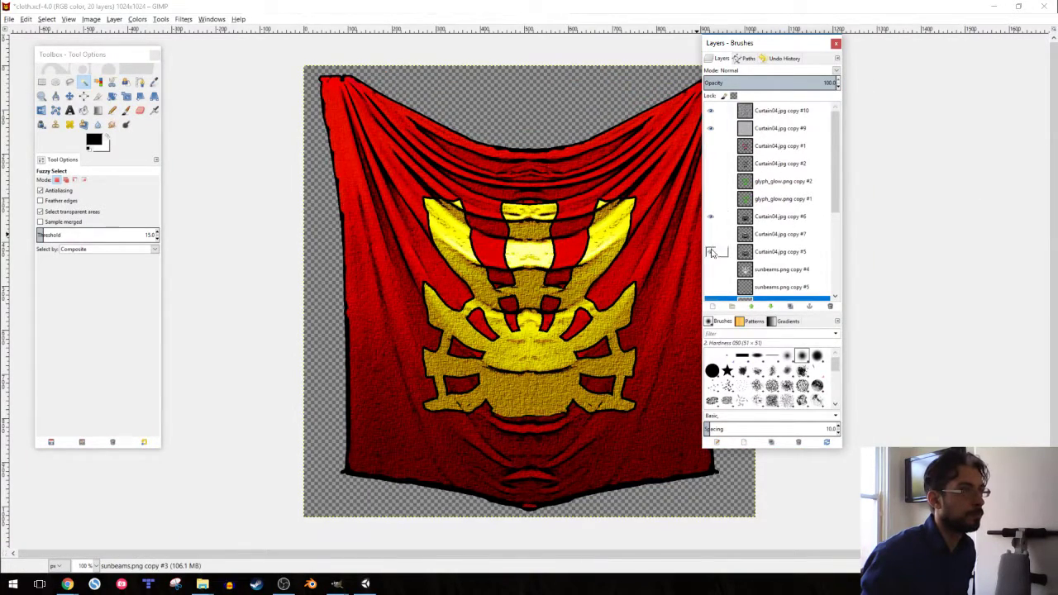
click(710, 251)
click(710, 216)
click(711, 217)
click(710, 234)
click(709, 251)
key(ctrl+s)
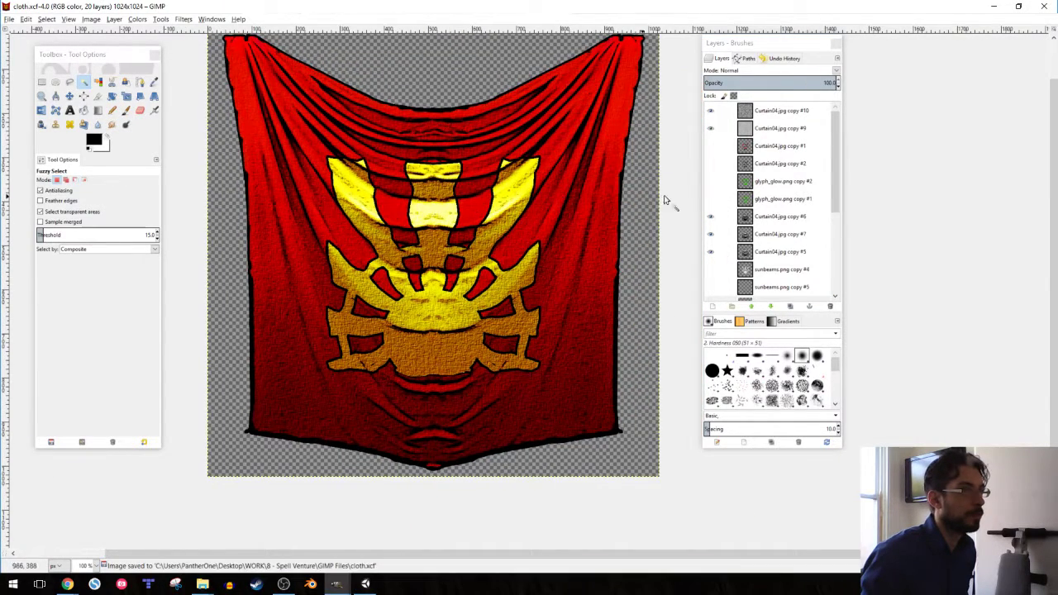
- Hide both glyph_glow layers, test sunbeams.png copy #1 and the base curtain, and resave
click(711, 181)
click(710, 181)
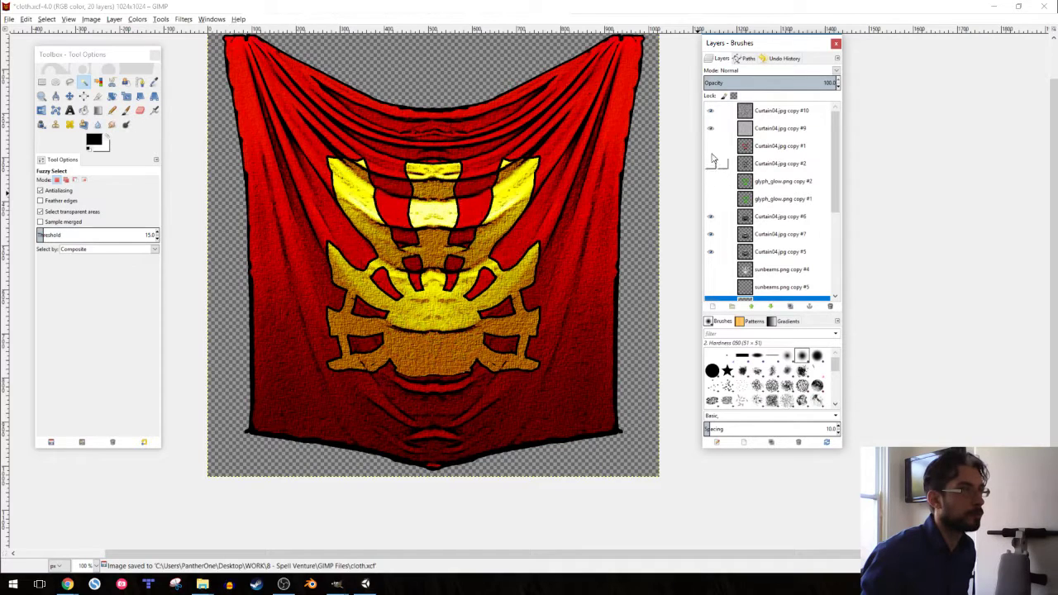
click(710, 145)
scroll(720, 207, down, 3)
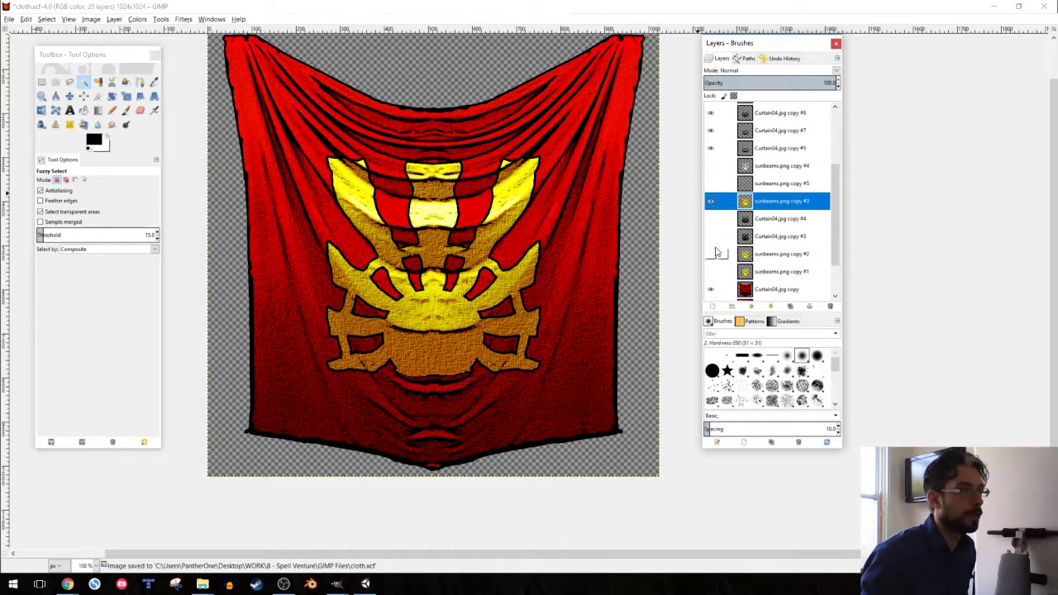
click(711, 272)
click(710, 271)
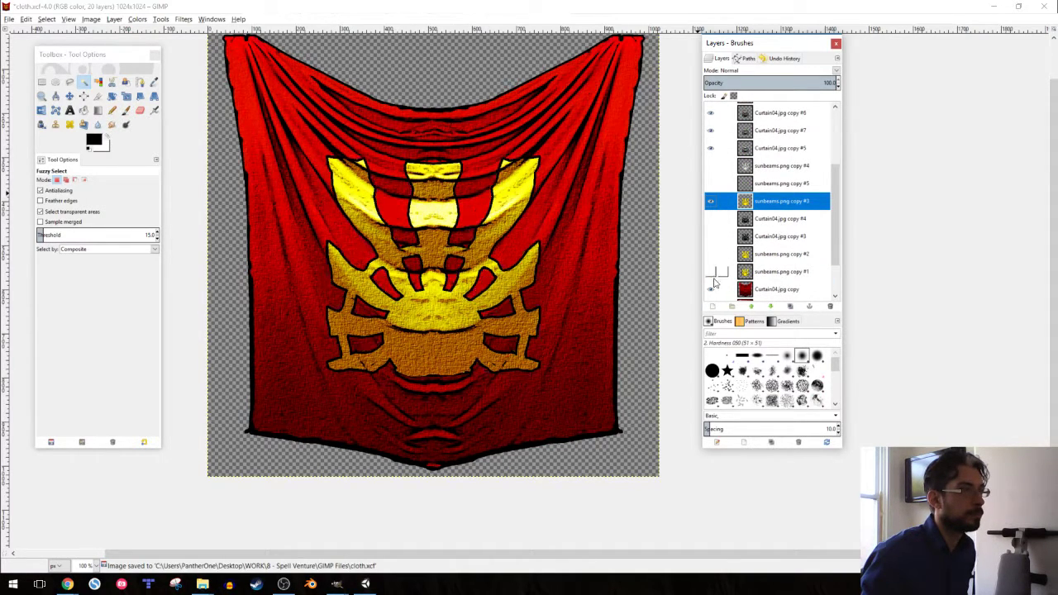
click(711, 289)
click(710, 289)
click(400, 144)
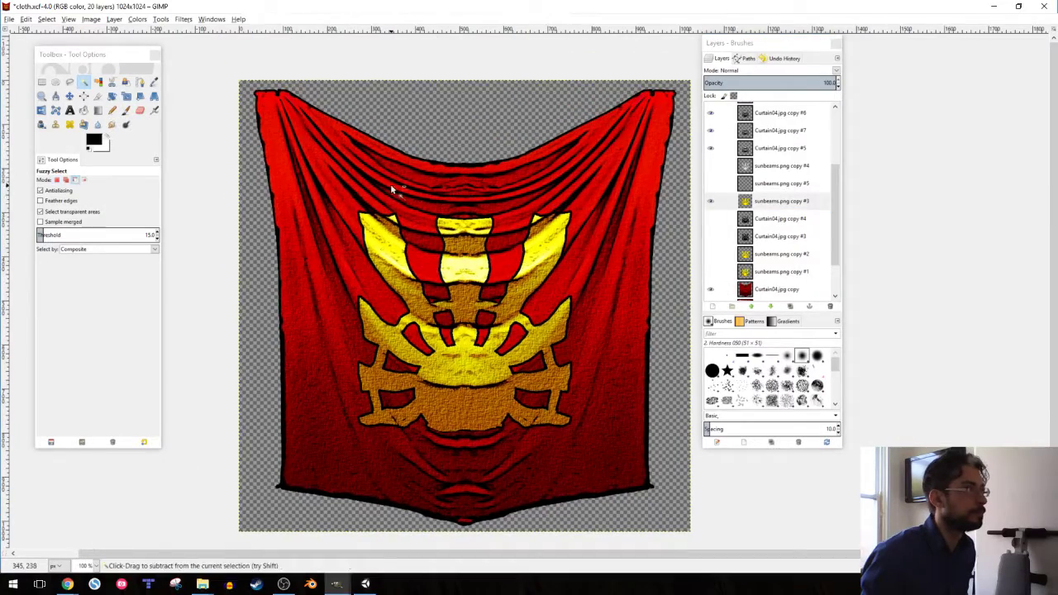
key(ctrl+s)
- Compare the emblem with Curtain04.jpg copies #9 and #10 hidden, then show them again
ctrl+scroll(376, 169, up, 2)
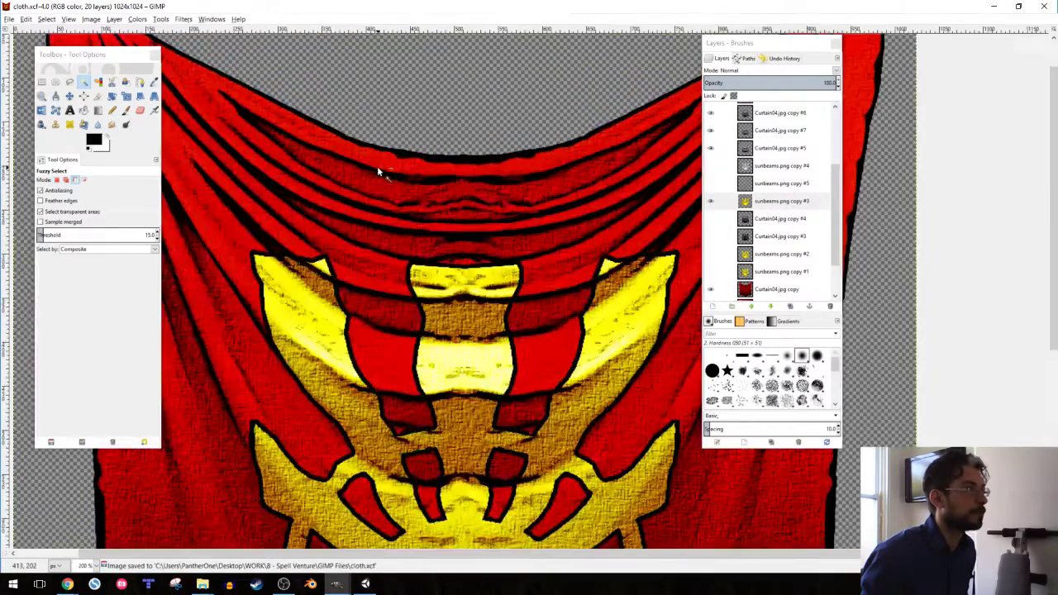
ctrl+scroll(377, 169, down, 3)
ctrl+scroll(430, 200, up, 1)
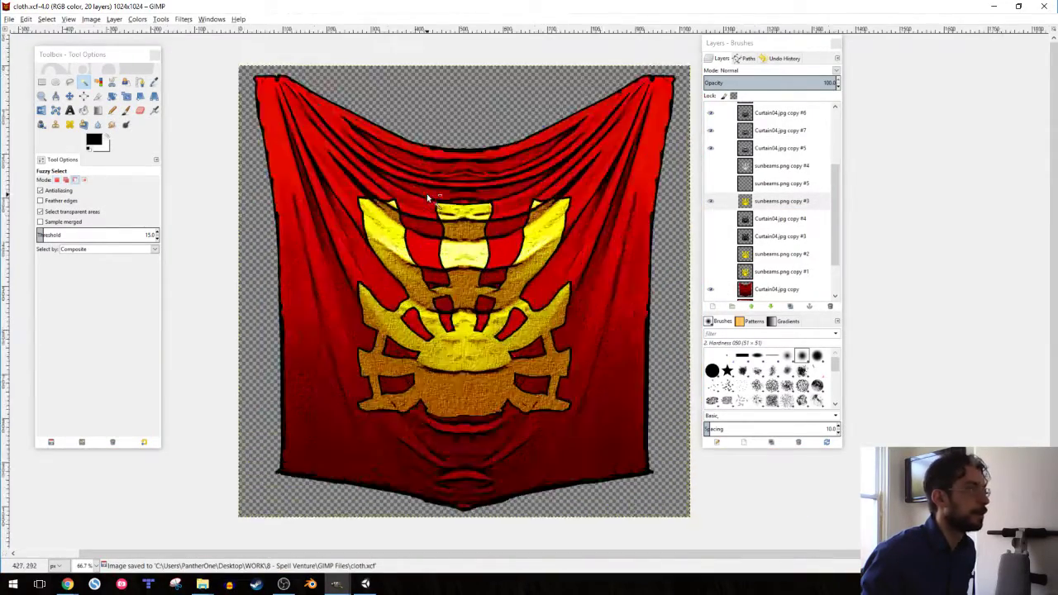
ctrl+scroll(429, 200, up, 1)
ctrl+scroll(430, 200, down, 1)
scroll(726, 147, up, 2)
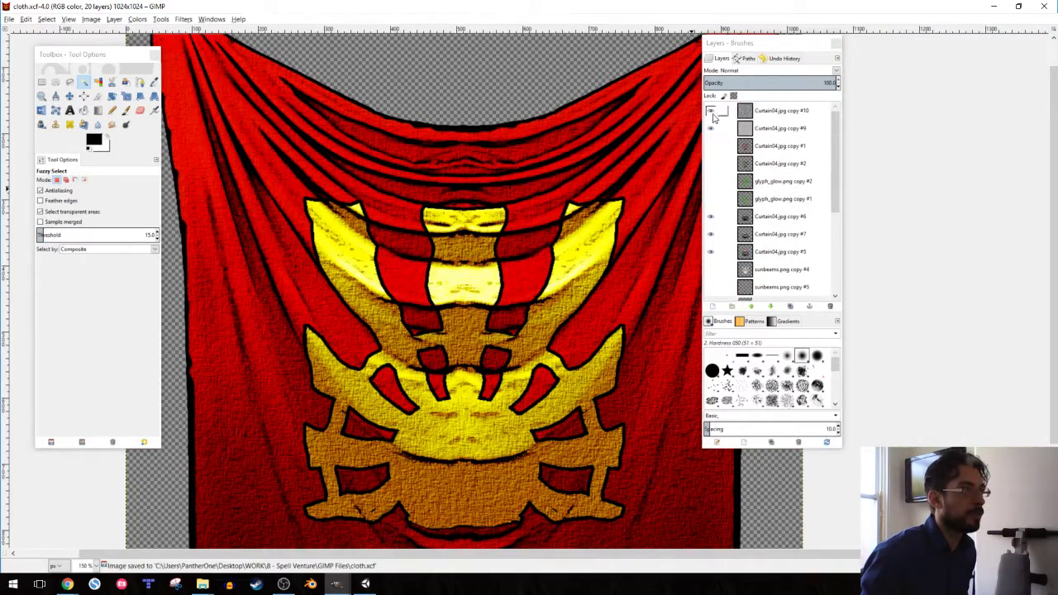
click(710, 111)
click(709, 128)
middle_drag(428, 409, 380, 326)
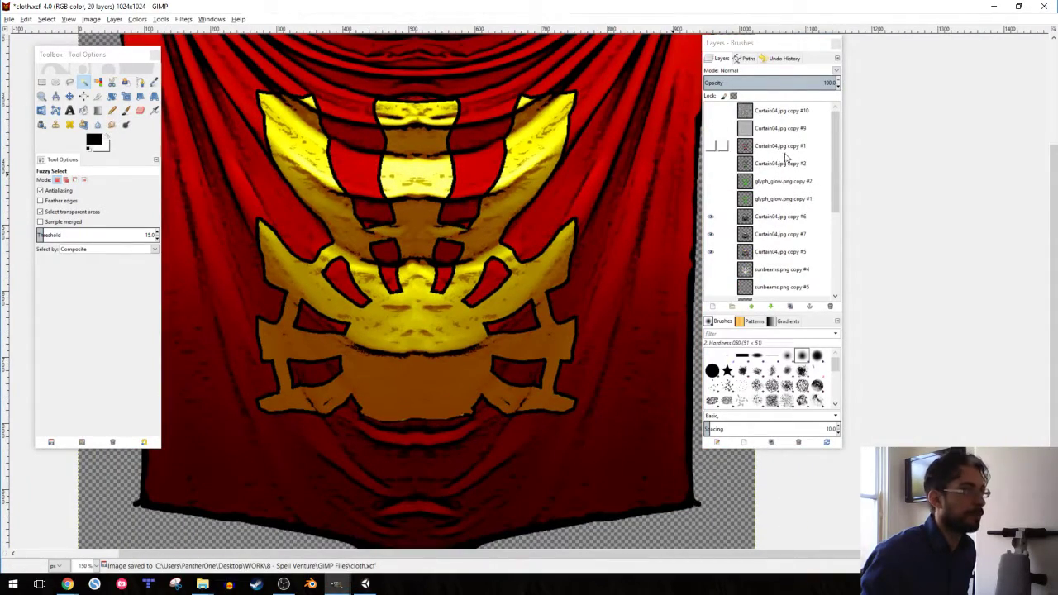
click(710, 112)
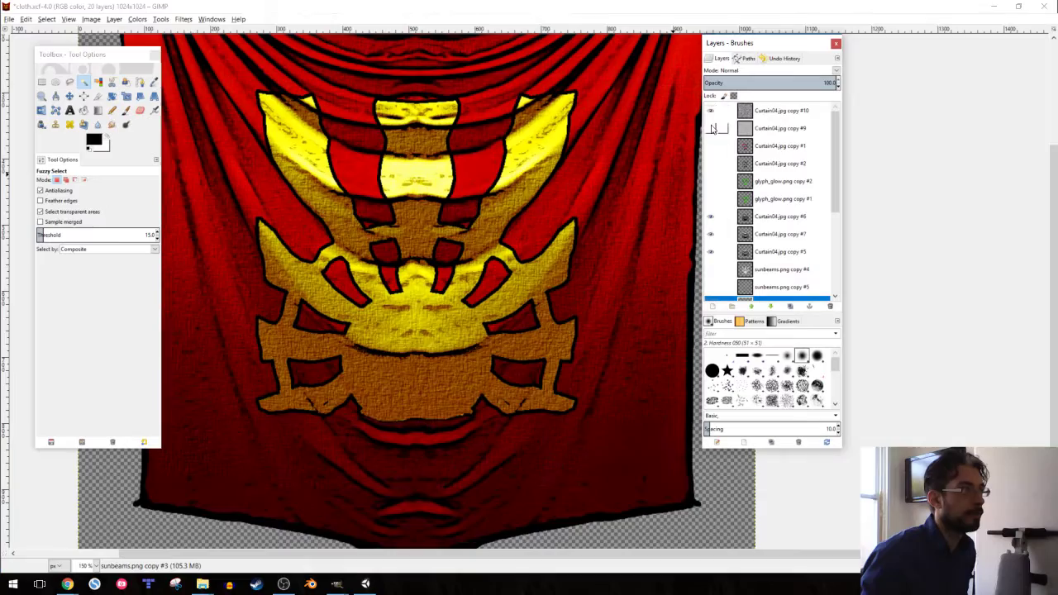
click(709, 111)
click(710, 111)
click(709, 128)
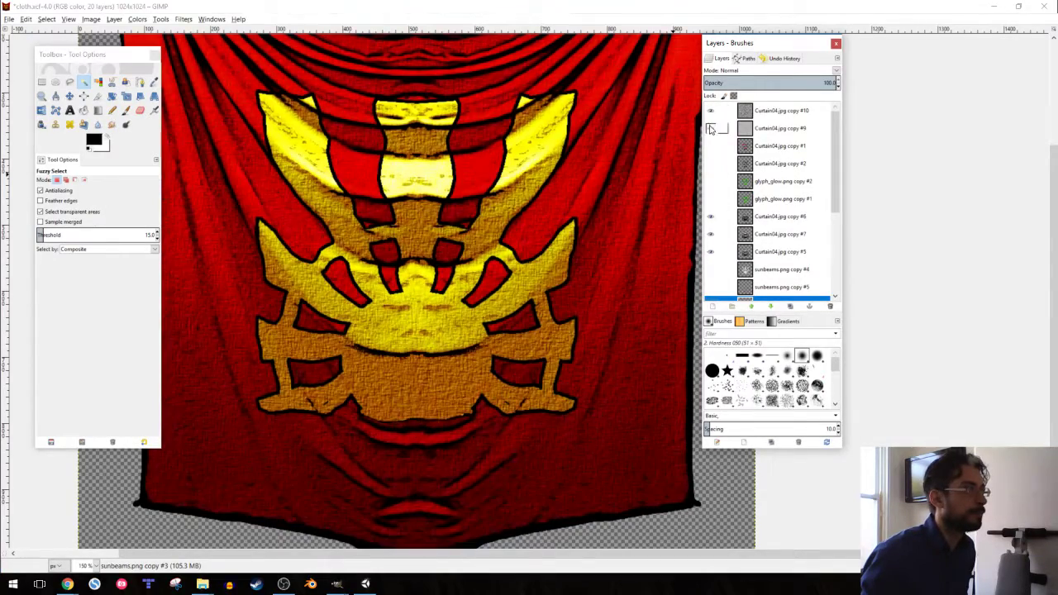
middle_drag(416, 288, 454, 338)
- Start exporting the image as cloth.png via File > Export As
click(9, 19)
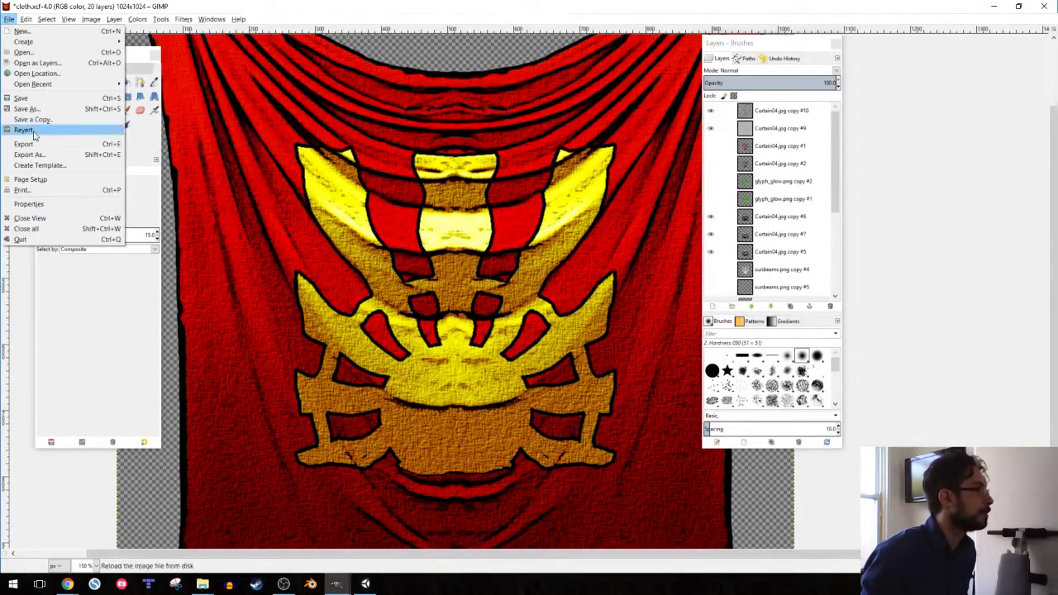
click(37, 155)
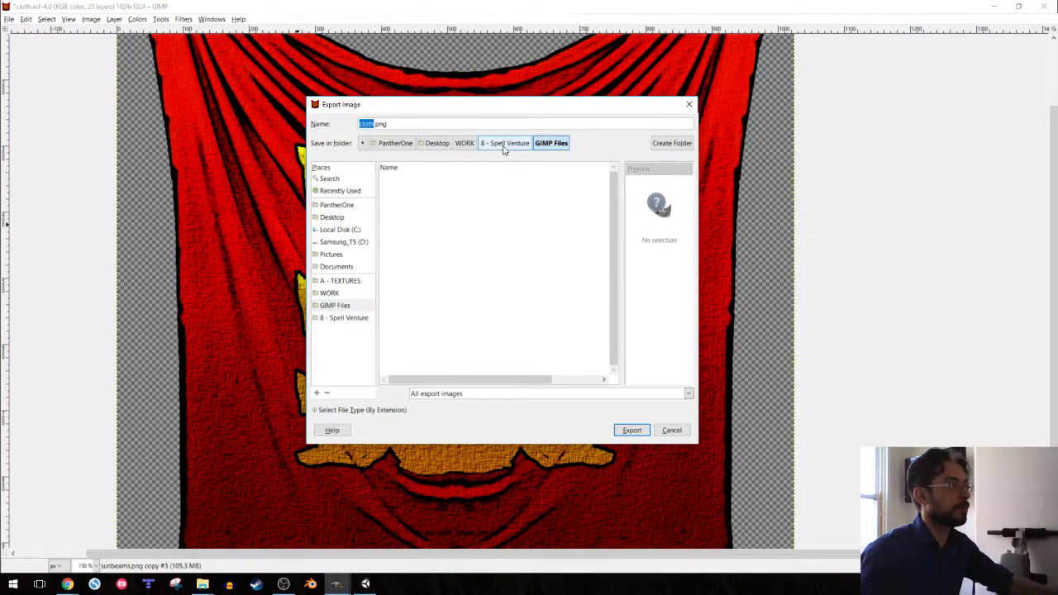
click(211, 587)
- Go to the 8 - Spell Venture folder in File Explorer and search it for cloth files
click(142, 533)
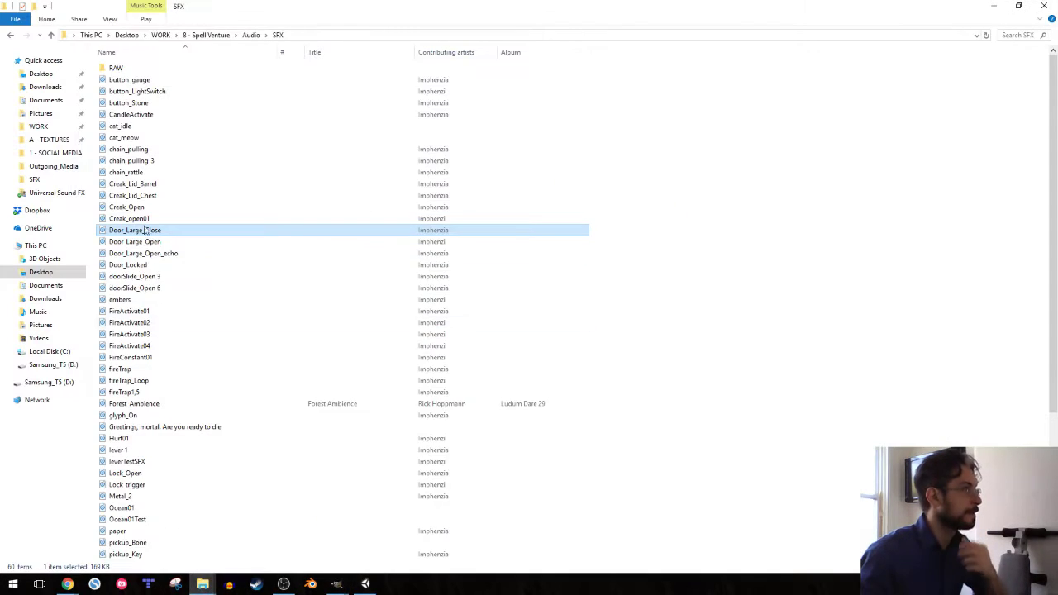
click(163, 36)
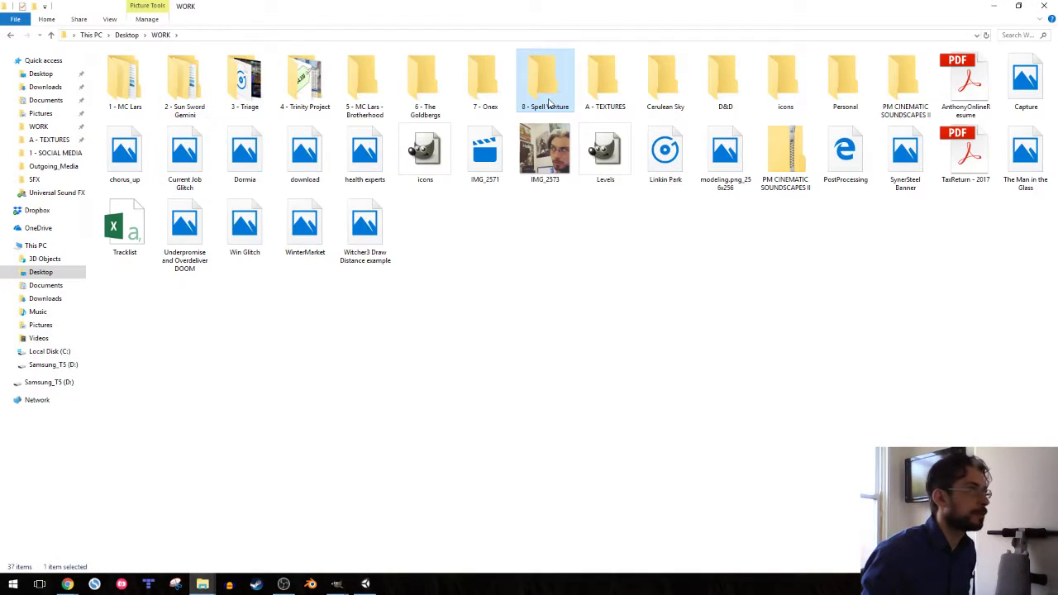
double_click(545, 80)
click(1018, 36)
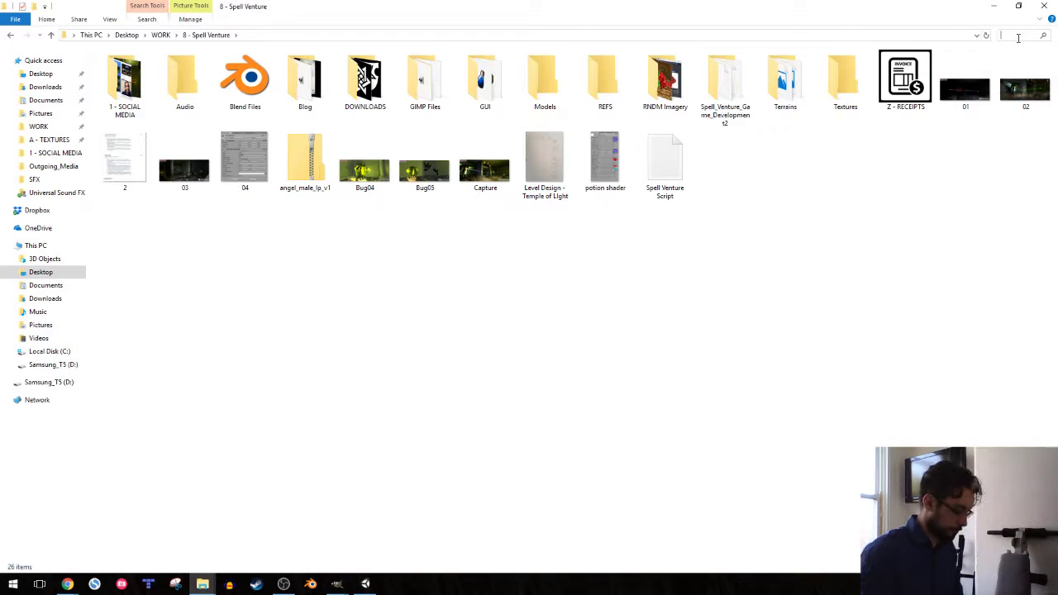
text(cloth)
key(Return)
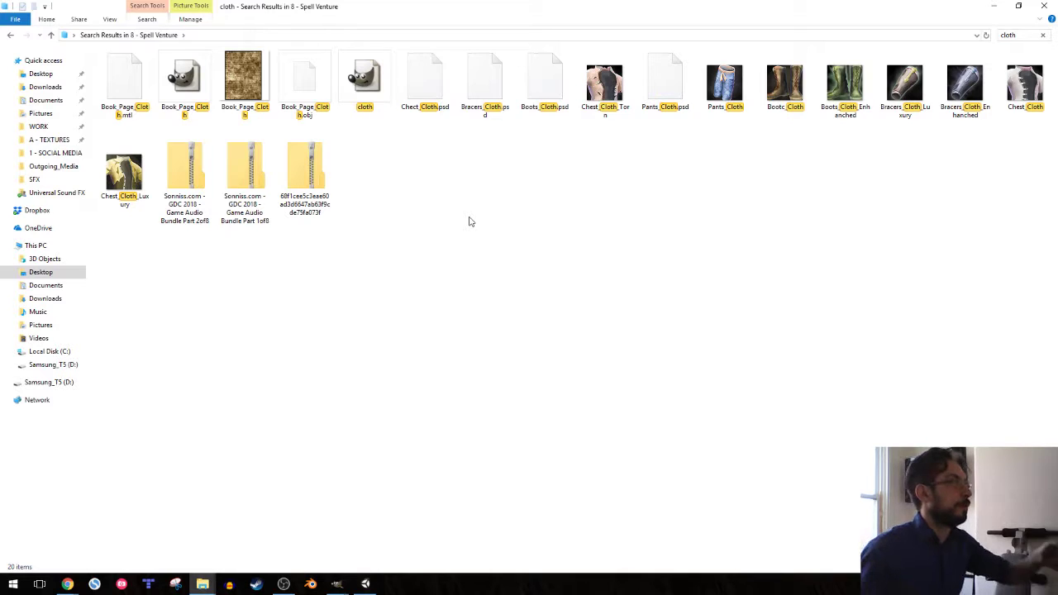
key(Escape)
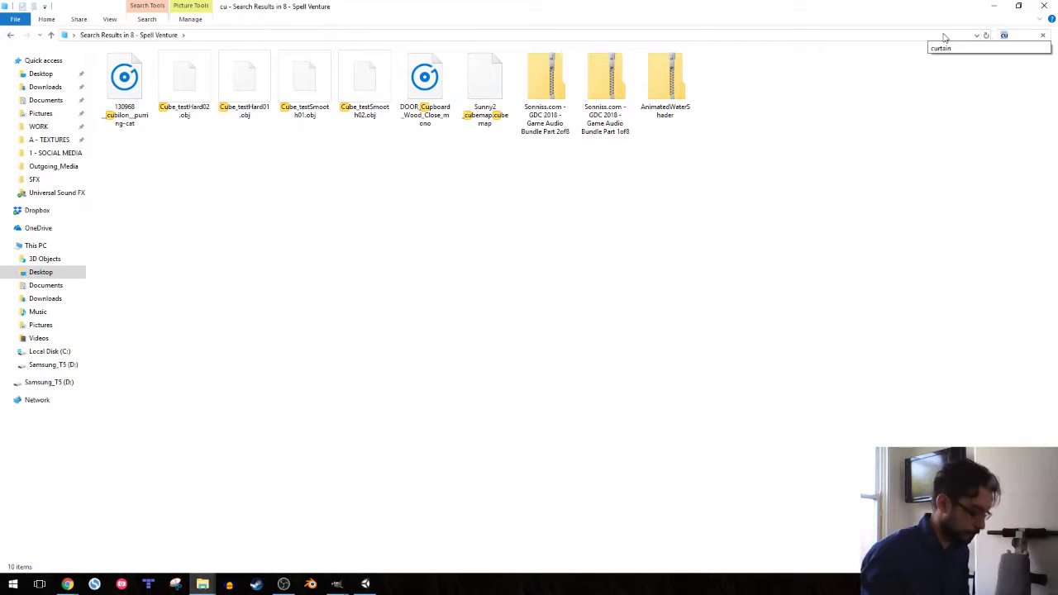
- Search the project folder for 'tapest' to find the tapestry image
text(n)
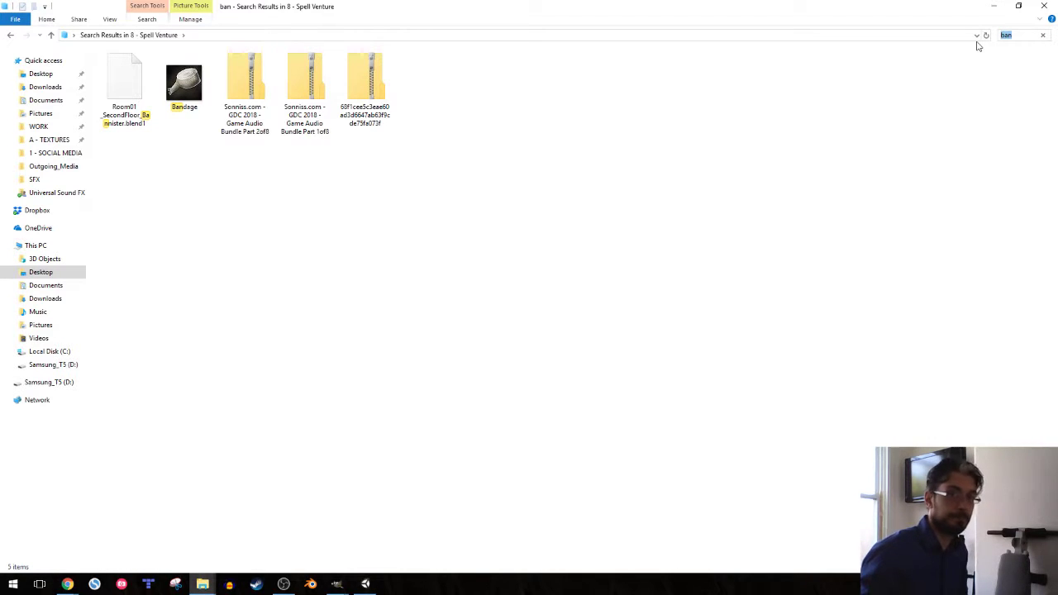
text(c)
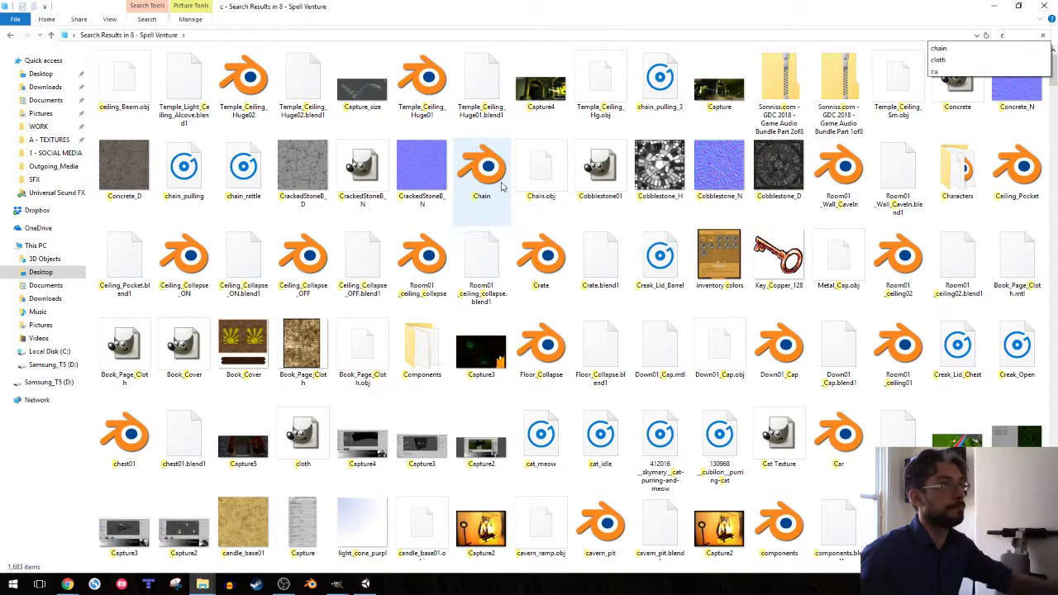
scroll(582, 169, down, 5)
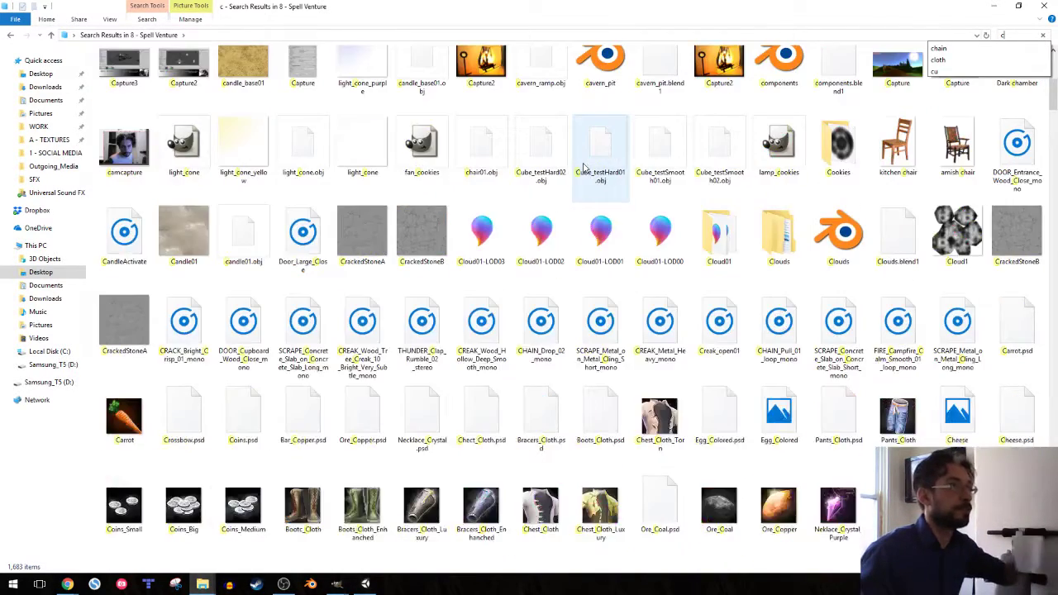
scroll(582, 169, down, 5)
scroll(583, 169, down, 3)
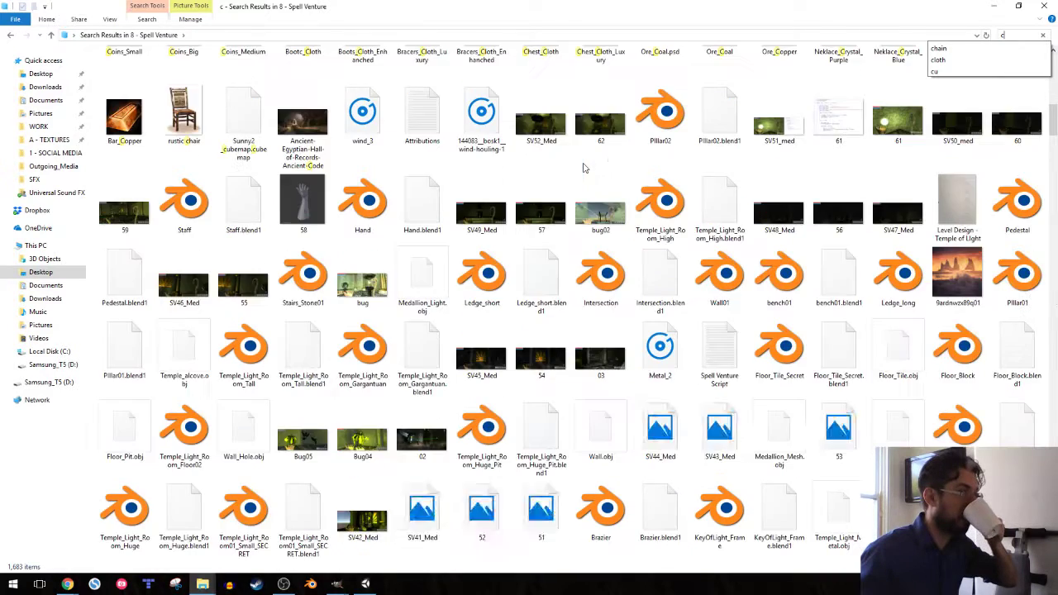
scroll(583, 168, down, 3)
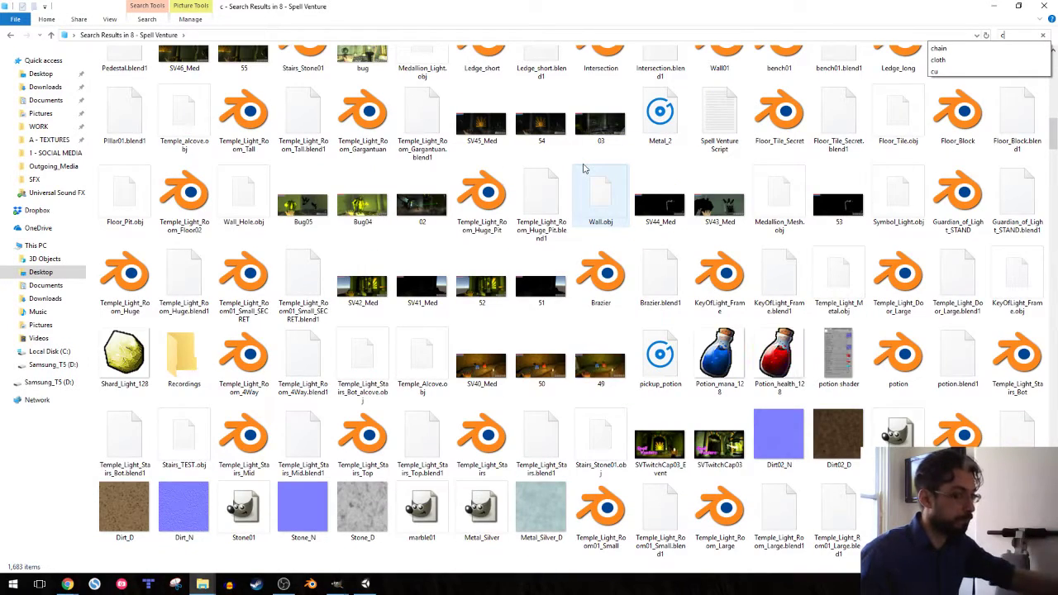
scroll(582, 169, down, 3)
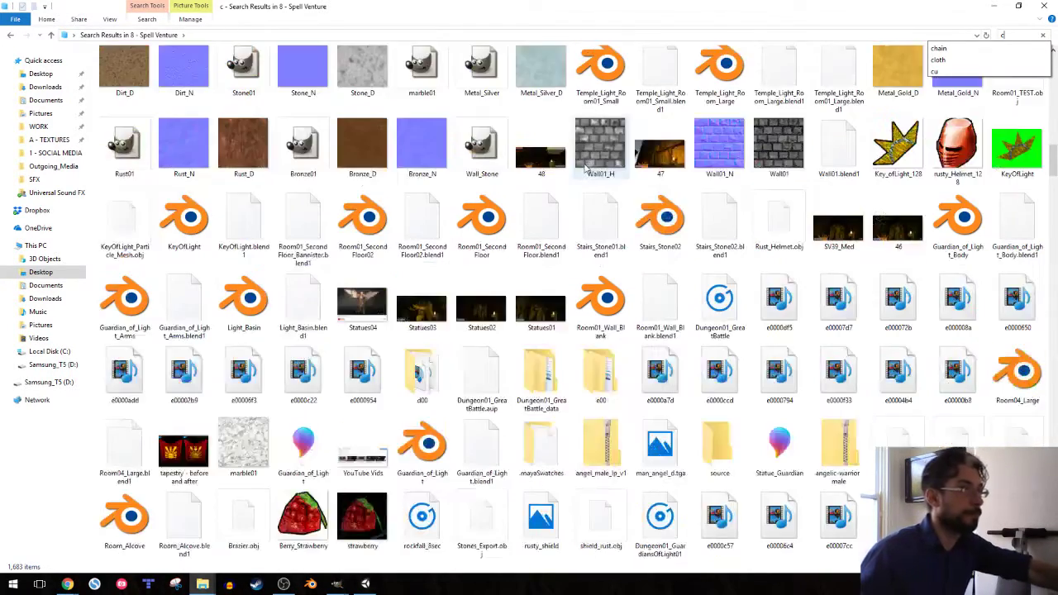
scroll(583, 169, down, 3)
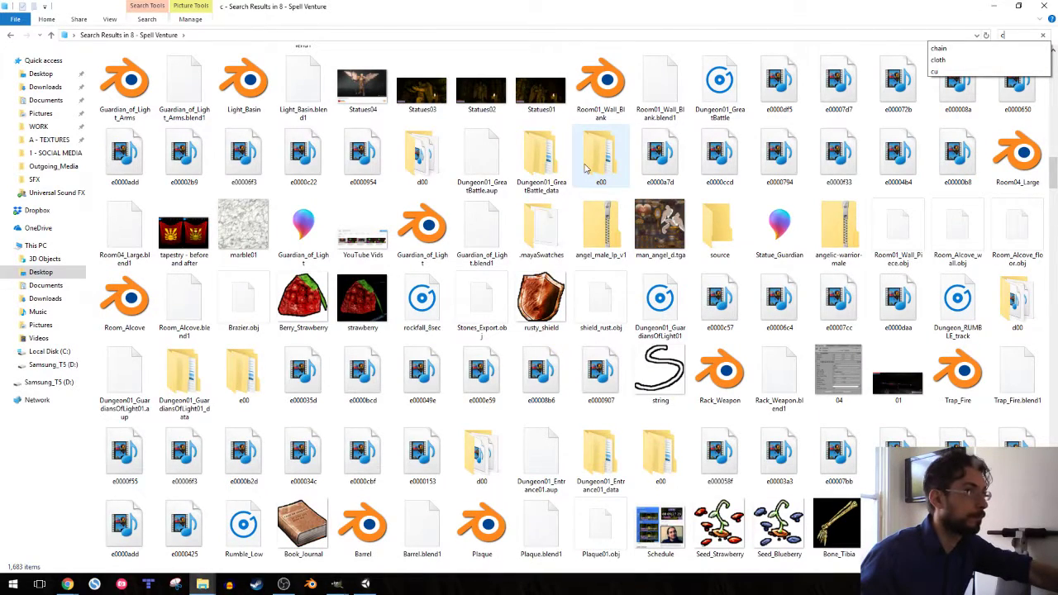
scroll(600, 165, up, 5)
scroll(601, 165, up, 5)
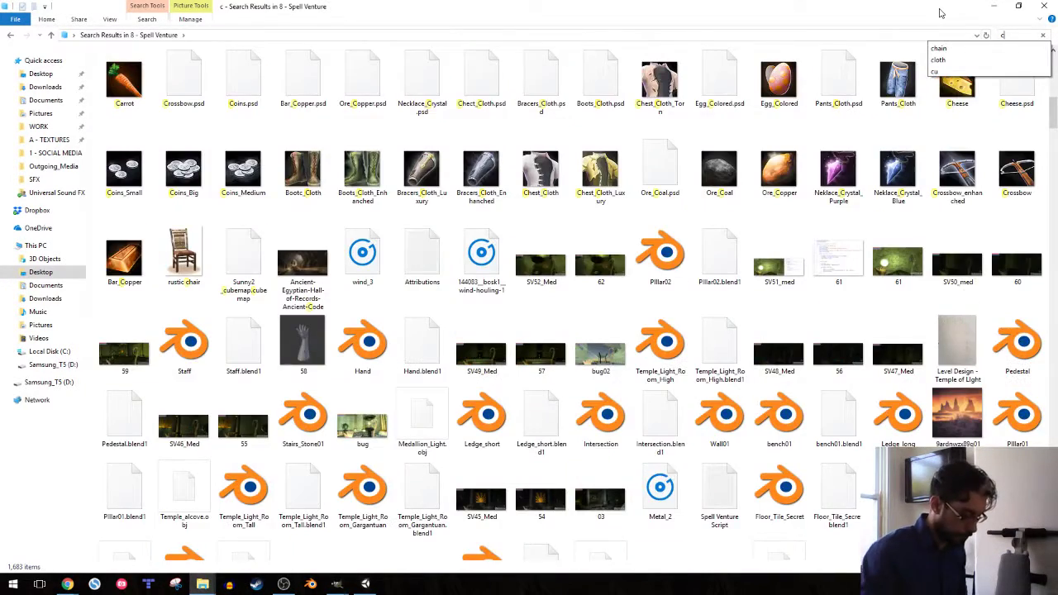
key(BackSpace)
text(tapest)
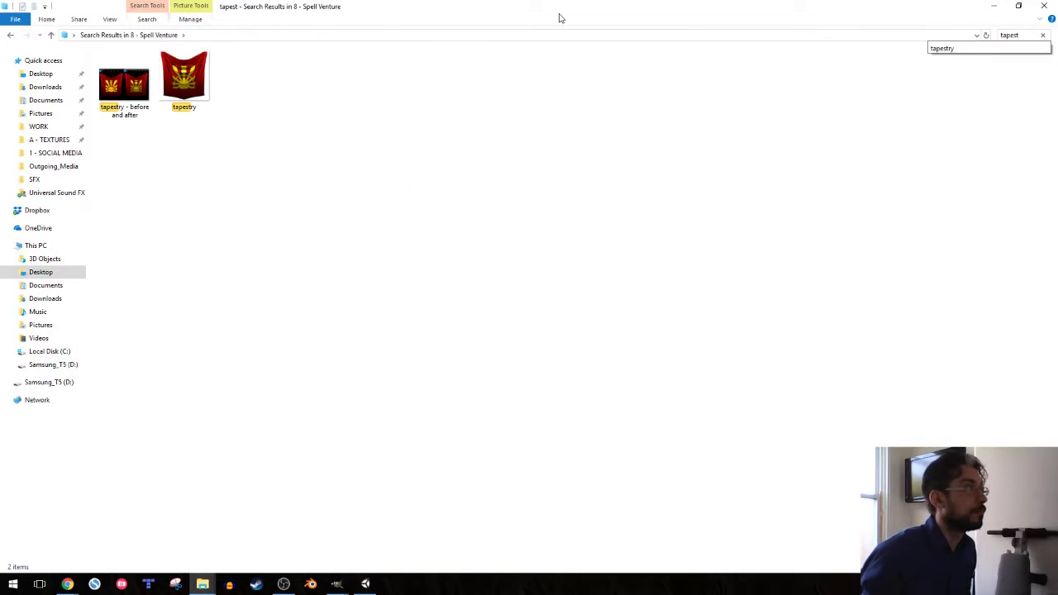
- Open the file location of the tapestry image
click(204, 134)
right_click(186, 89)
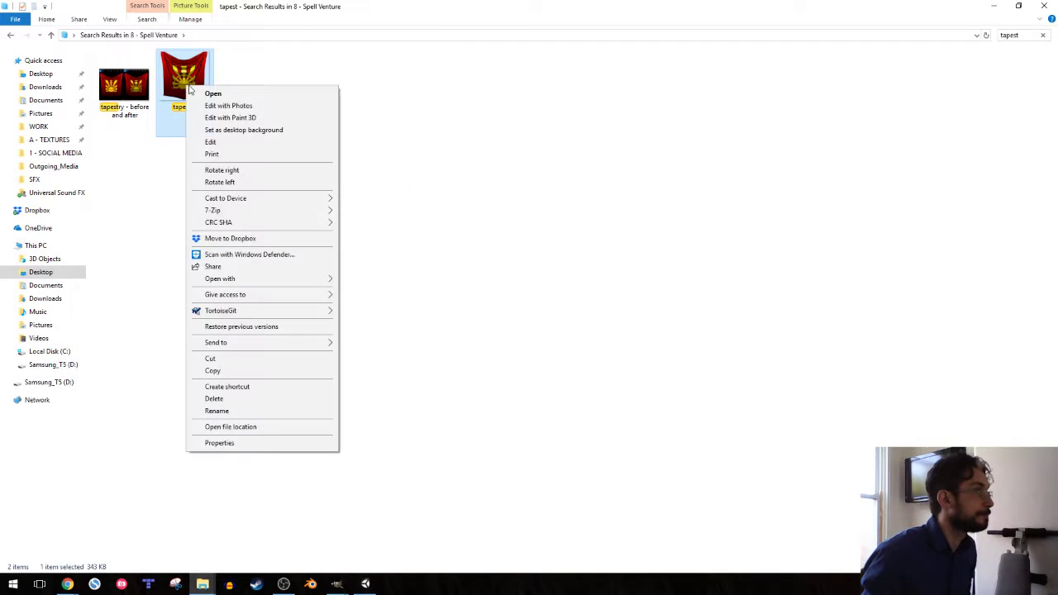
click(170, 203)
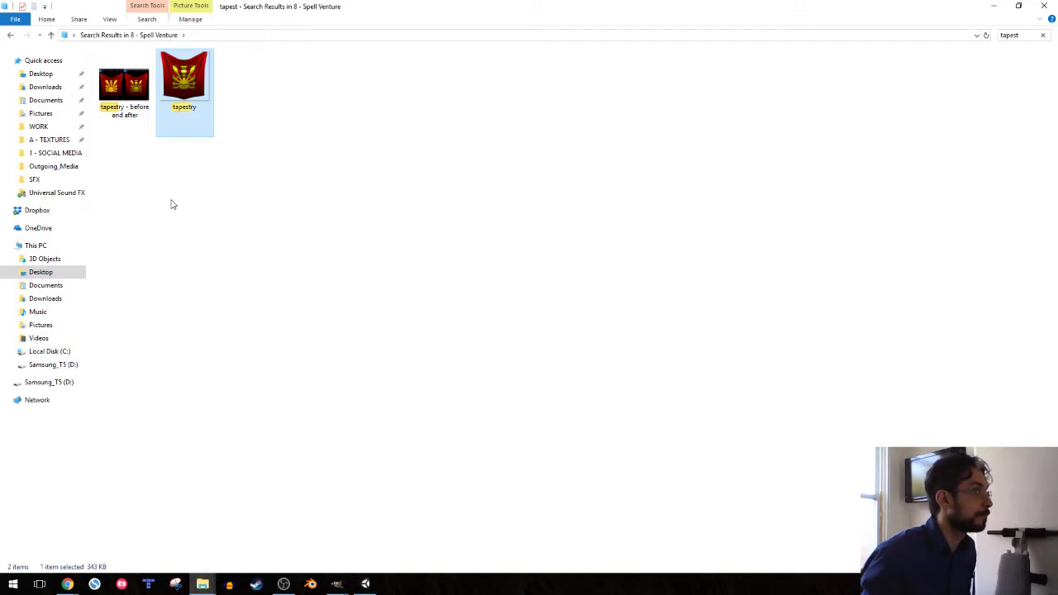
right_click(180, 94)
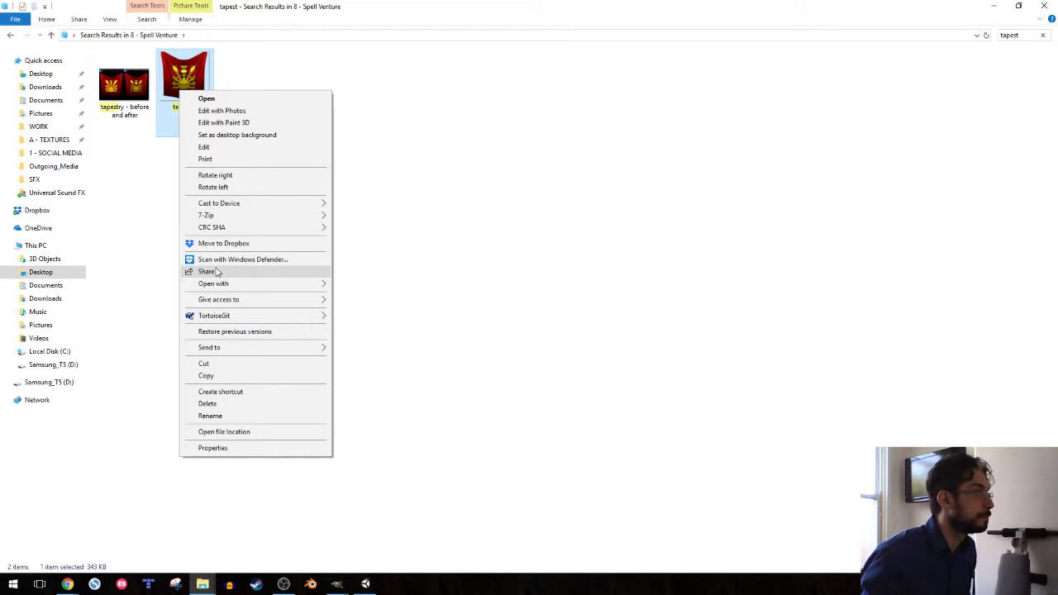
click(222, 431)
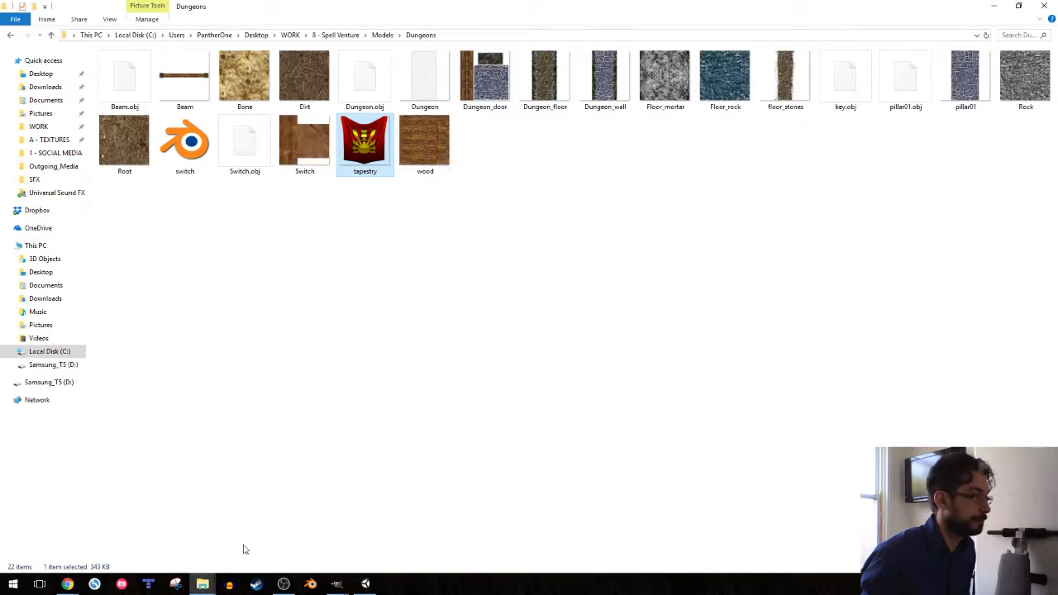
- Close the door-switch-key Explorer window and return to GIMP's cloth export window
click(203, 583)
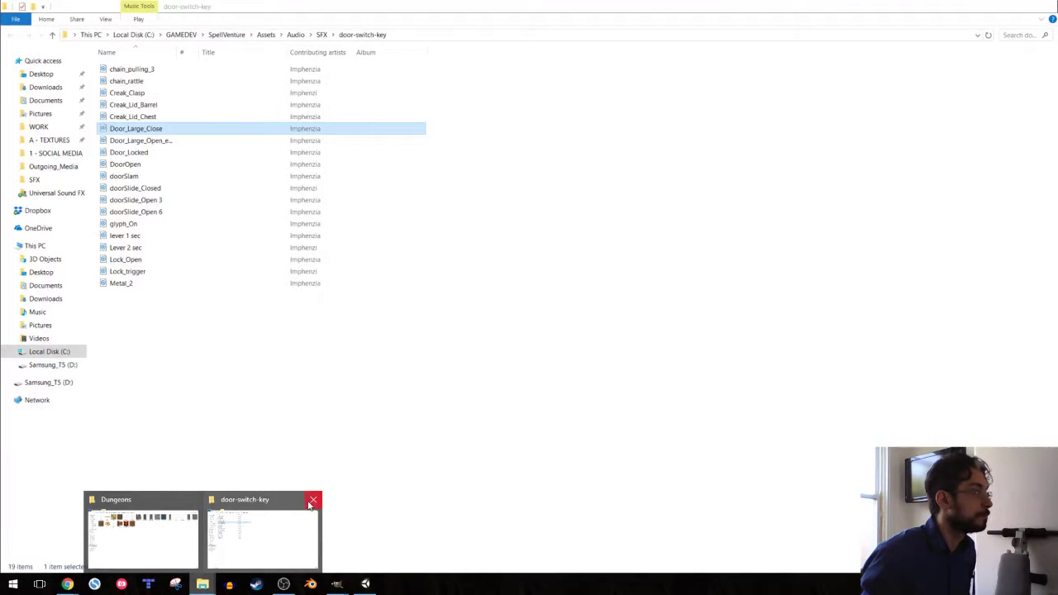
click(309, 500)
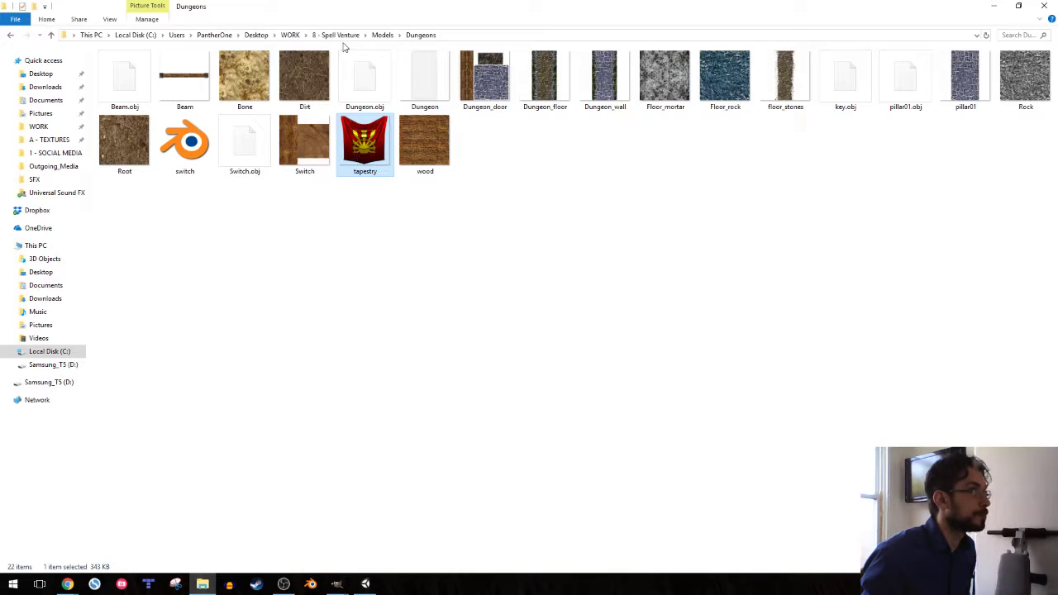
click(335, 583)
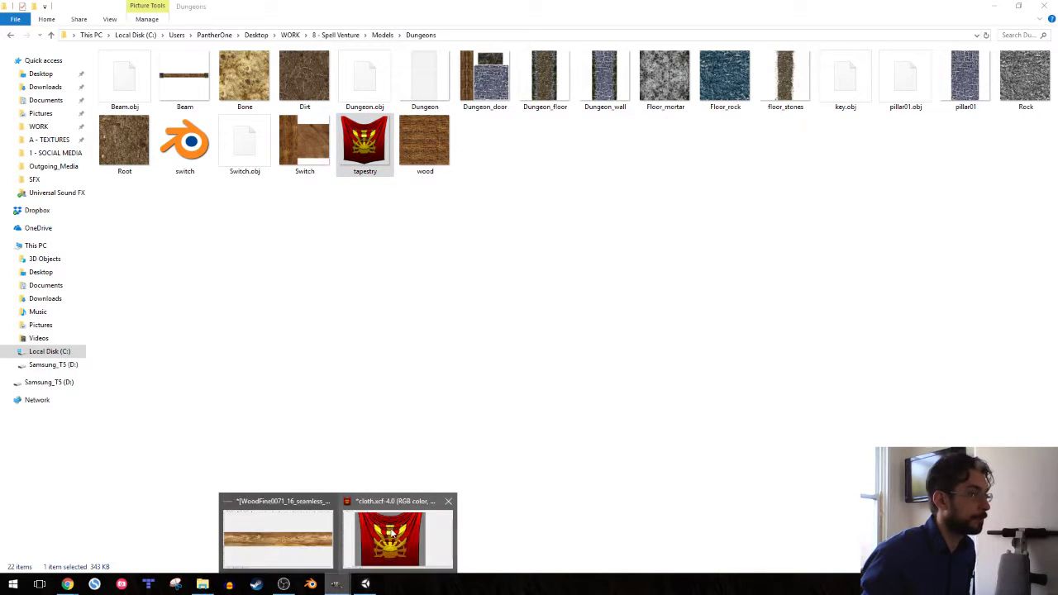
click(392, 534)
- Export to 8 - Spell Venture > Models > Dungeons as tapestry.png, replacing the existing file
click(504, 143)
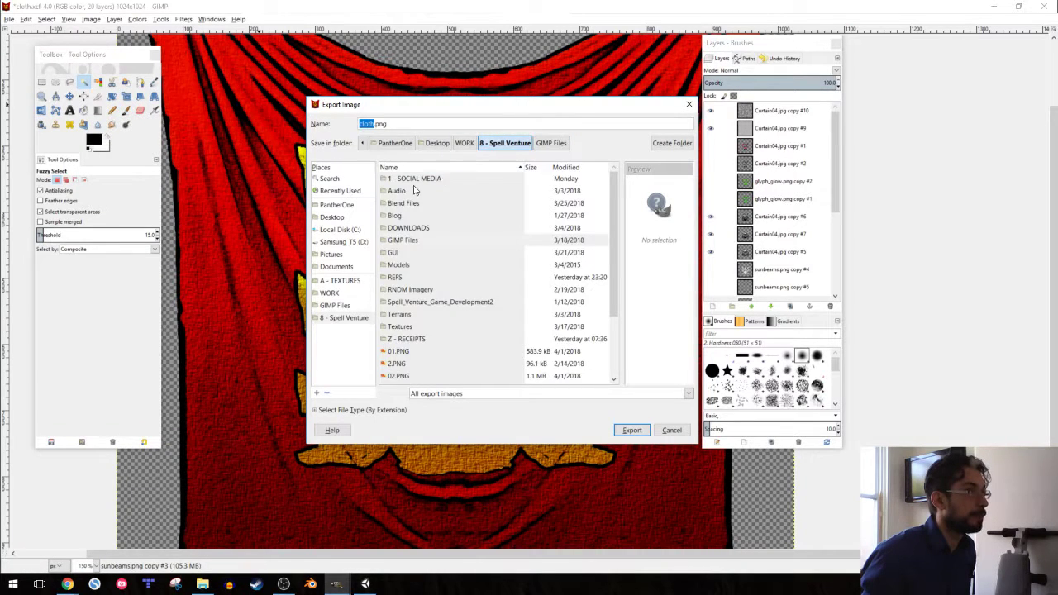
double_click(398, 263)
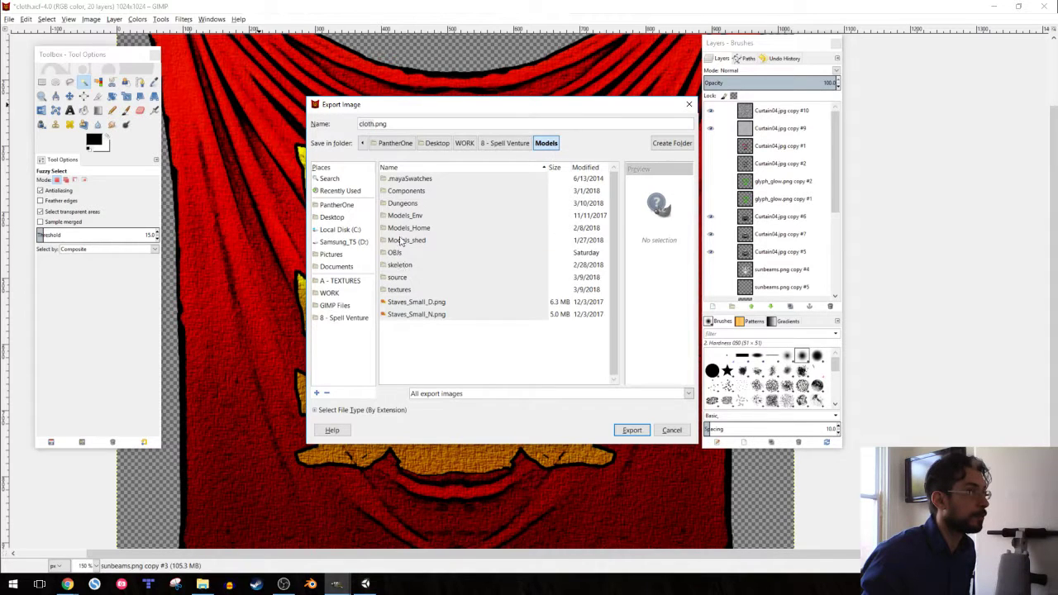
double_click(404, 204)
click(405, 351)
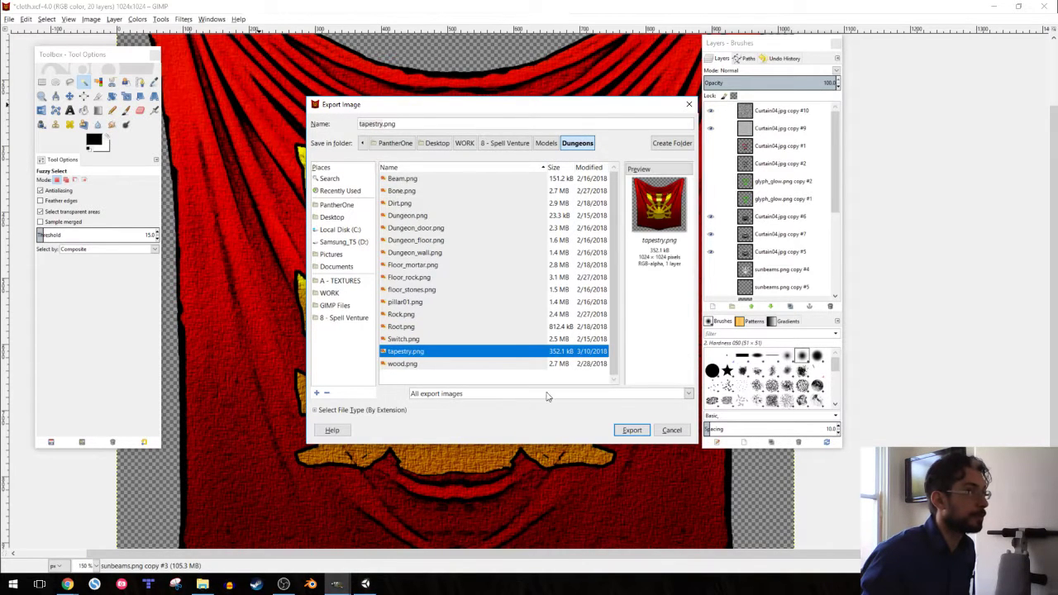
click(631, 430)
click(533, 322)
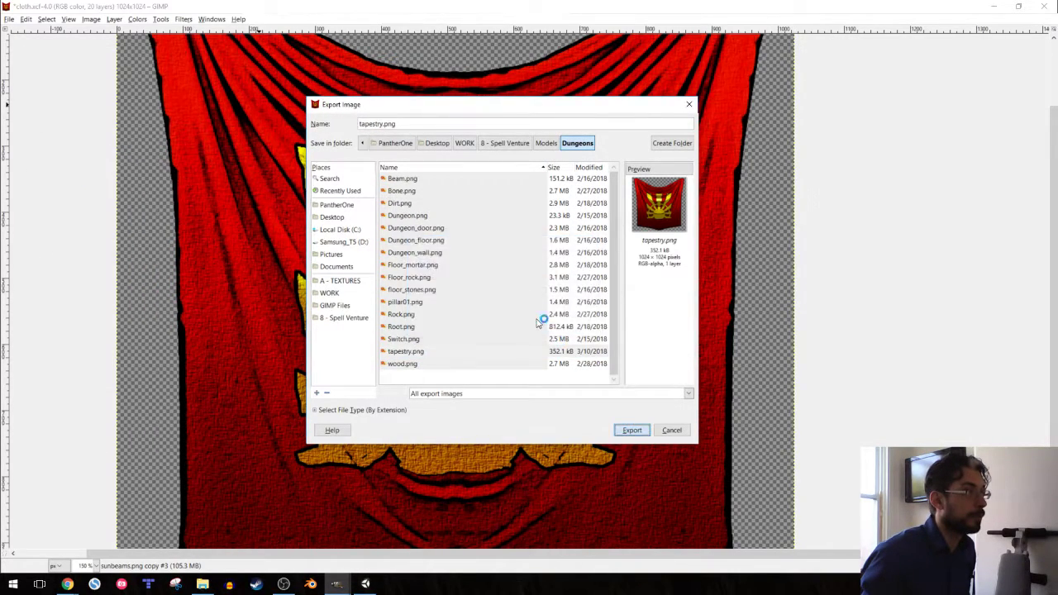
click(537, 390)
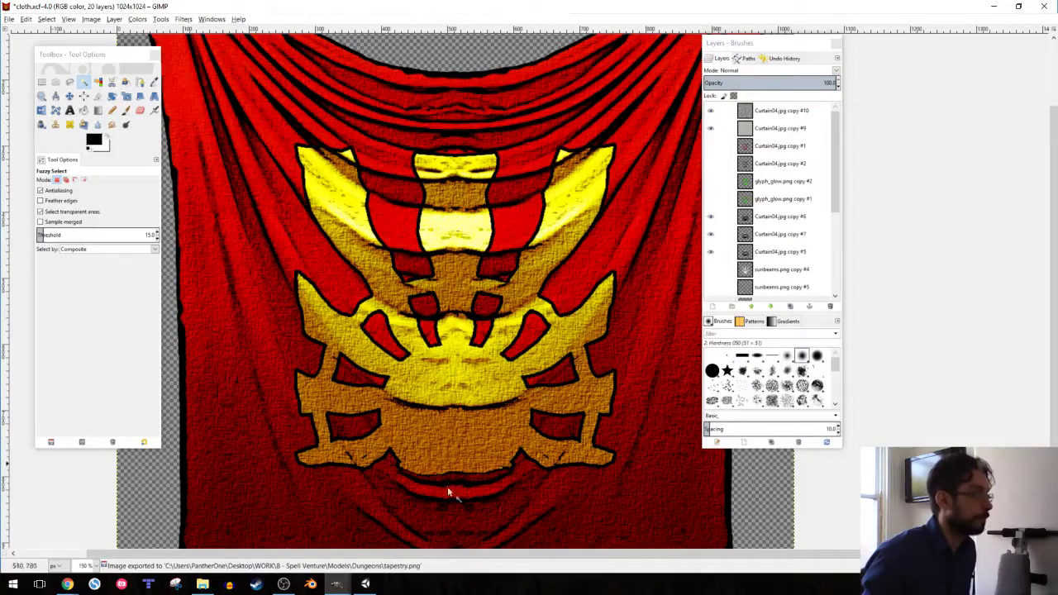
- Select the Curtain material in Unity's Project panel and inspect its options
click(364, 587)
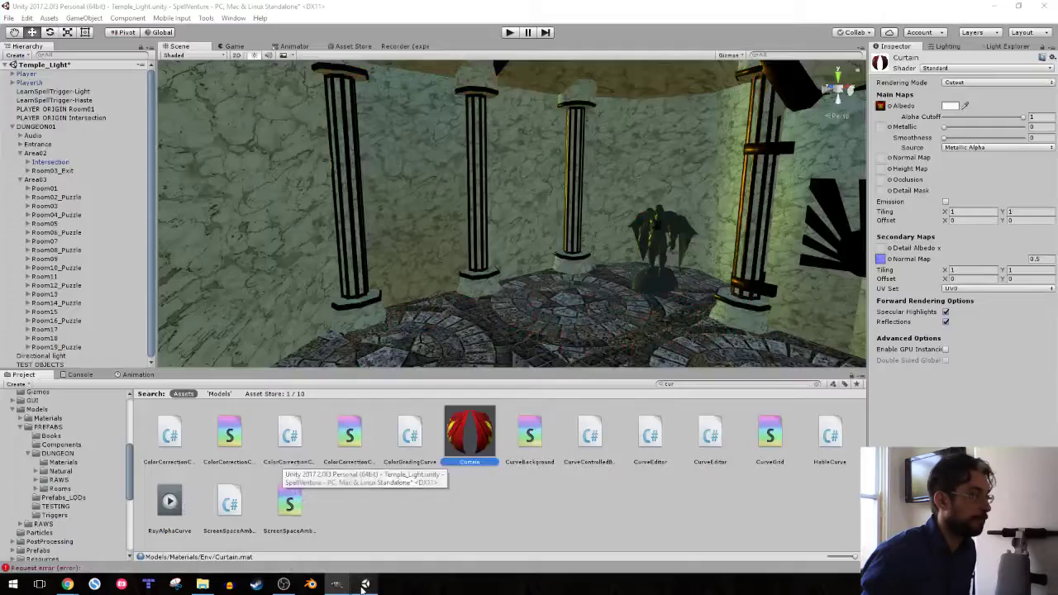
right_drag(534, 300, 472, 300)
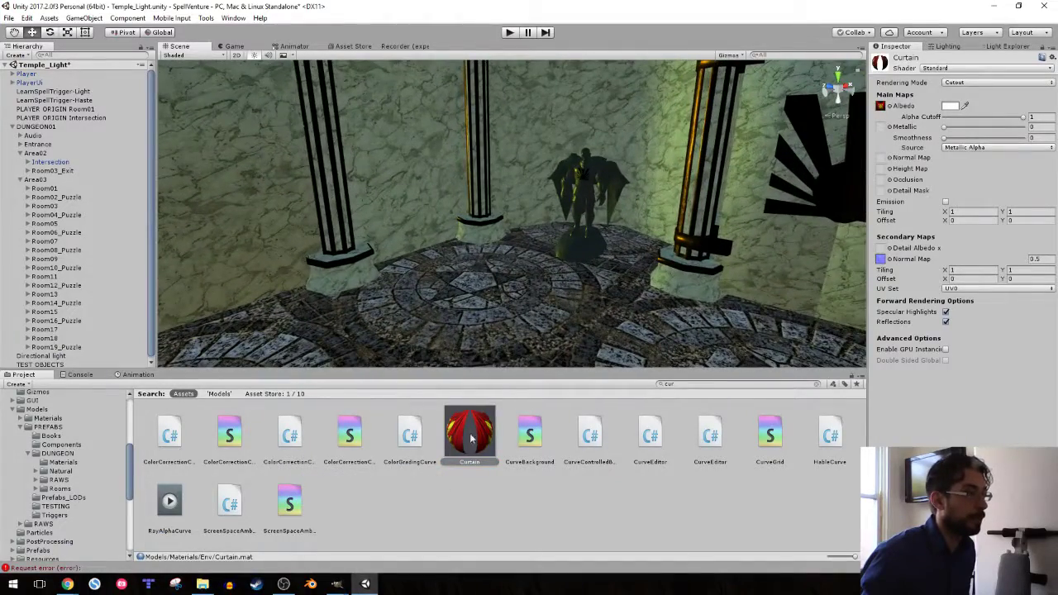
click(478, 444)
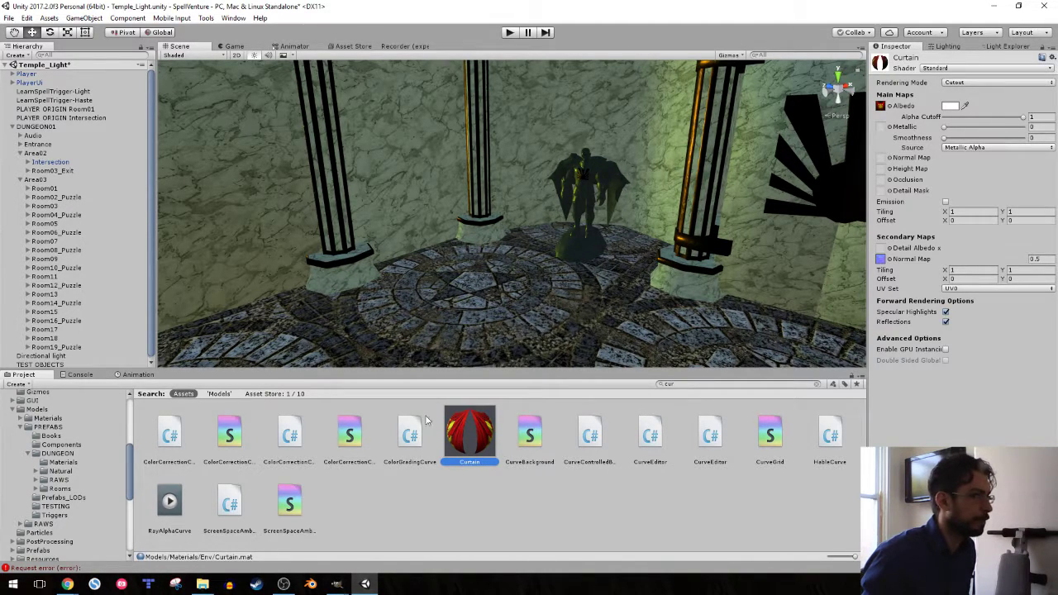
right_click(466, 424)
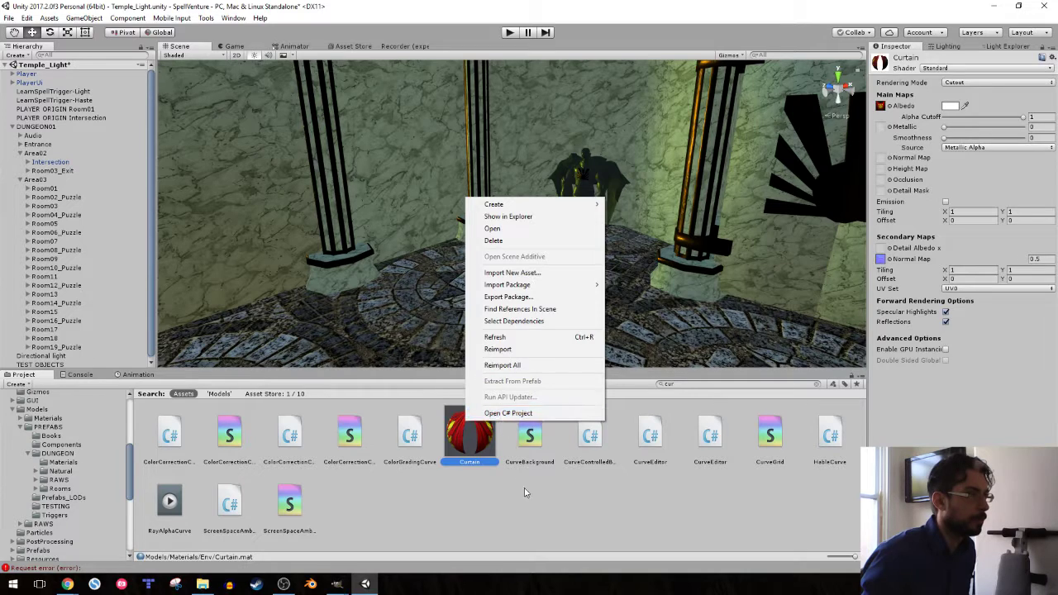
click(524, 487)
click(417, 438)
click(466, 441)
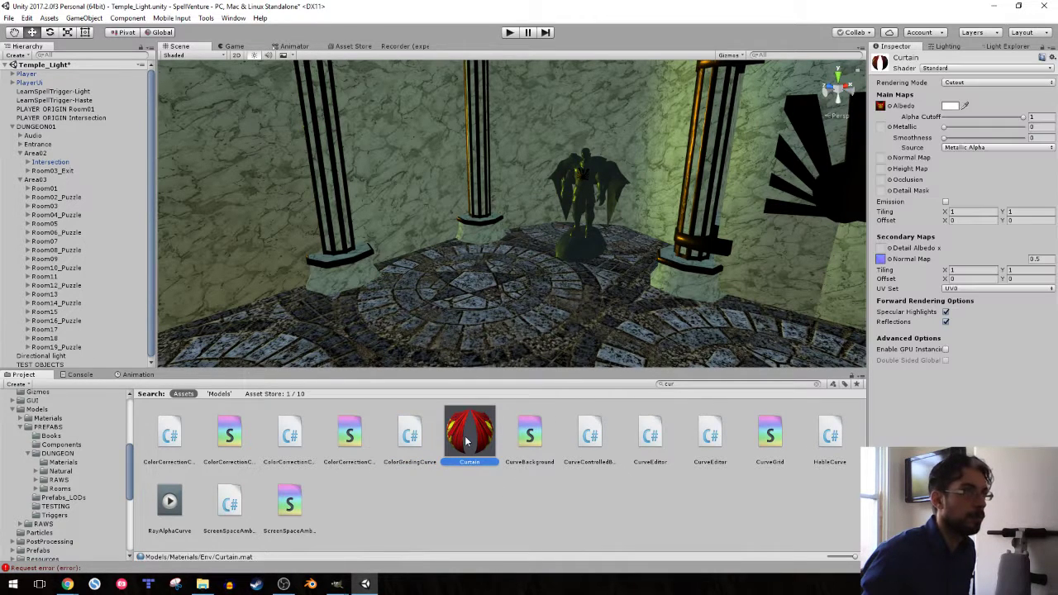
click(411, 444)
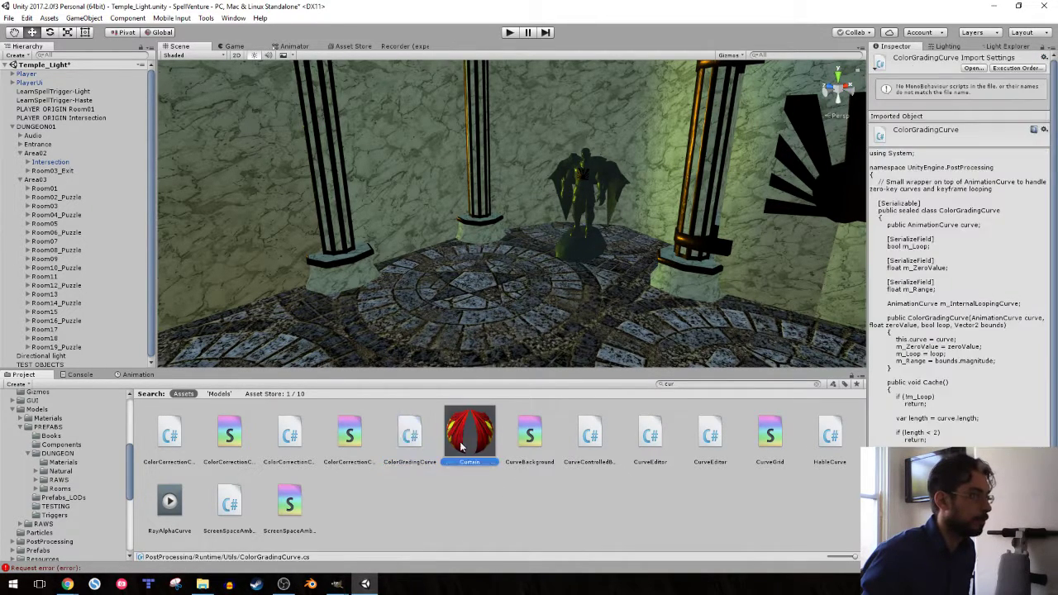
key(ctrl+z)
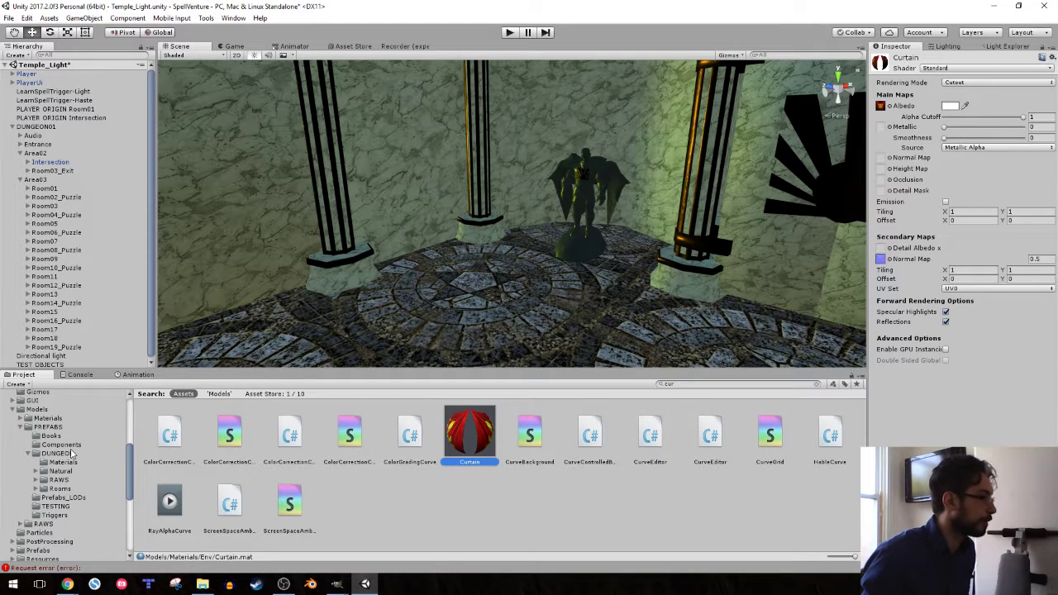
- Reveal the tapestry texture from Models > Materials > Env > Textures in Explorer, then view Dungeons
click(39, 418)
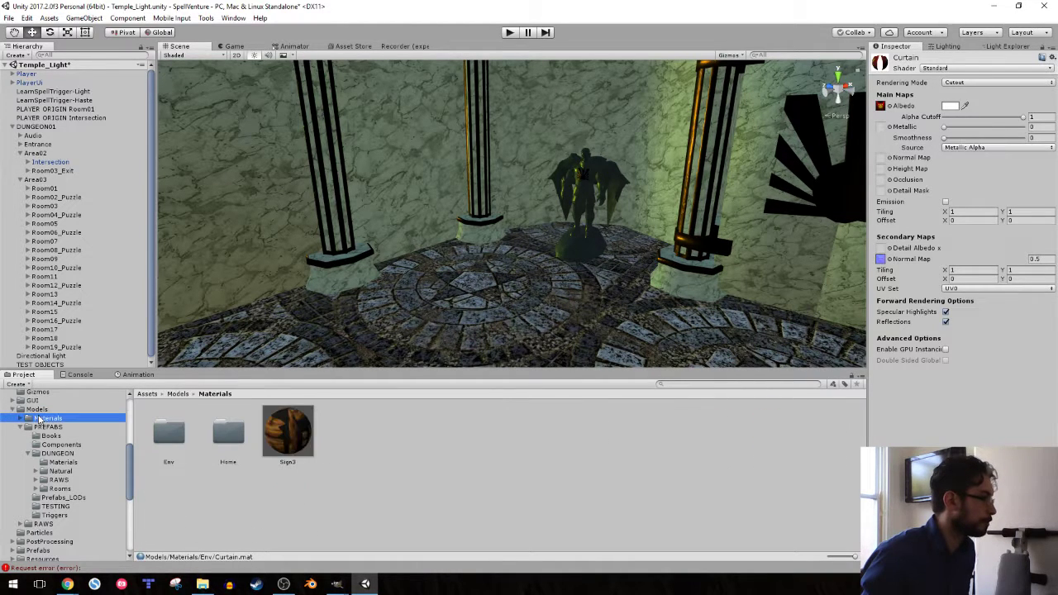
click(27, 419)
click(42, 427)
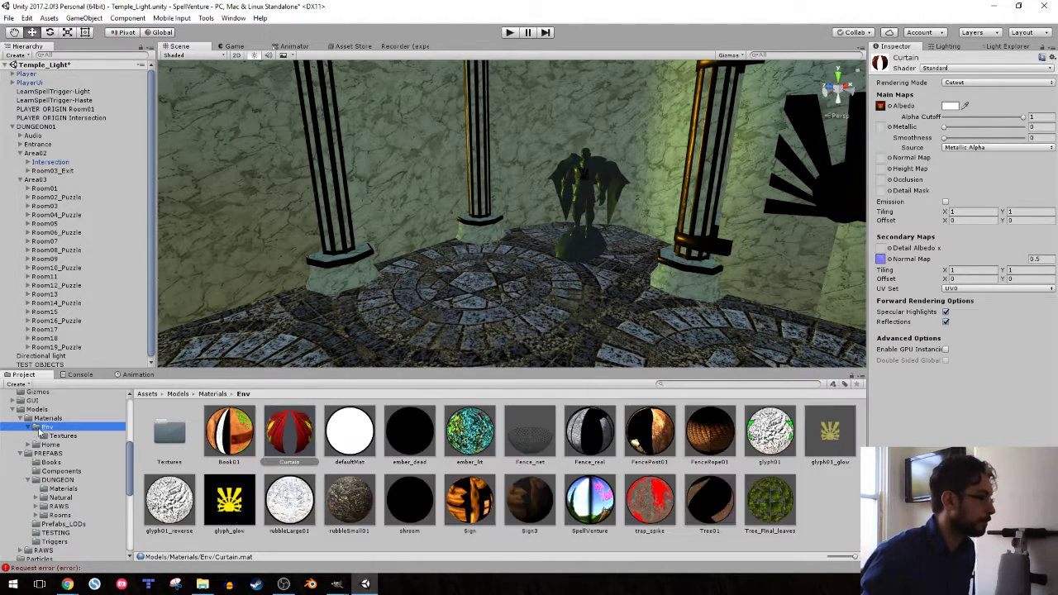
click(268, 453)
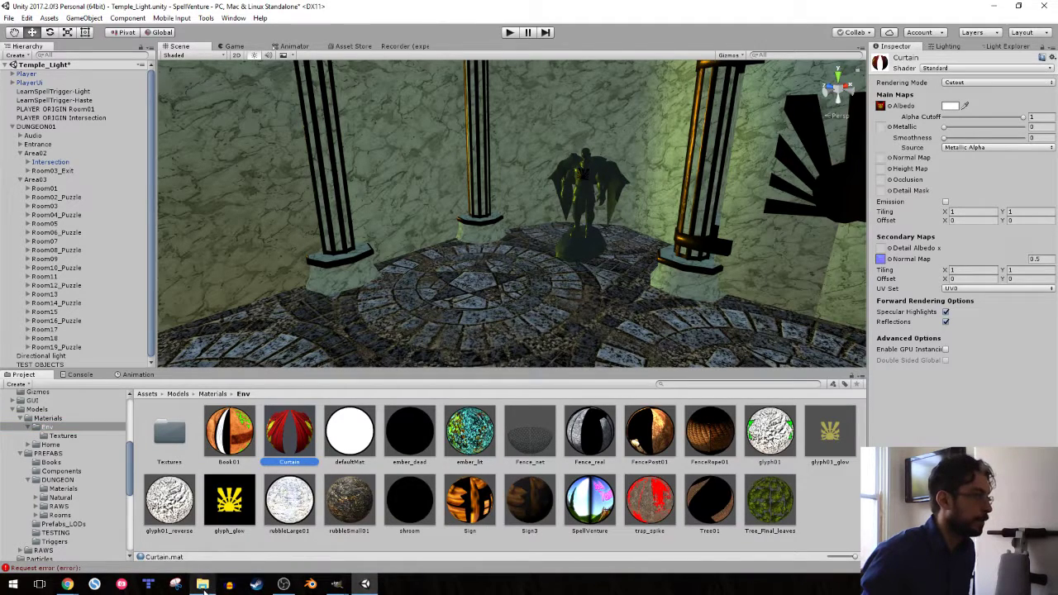
mouse_move(203, 583)
double_click(173, 447)
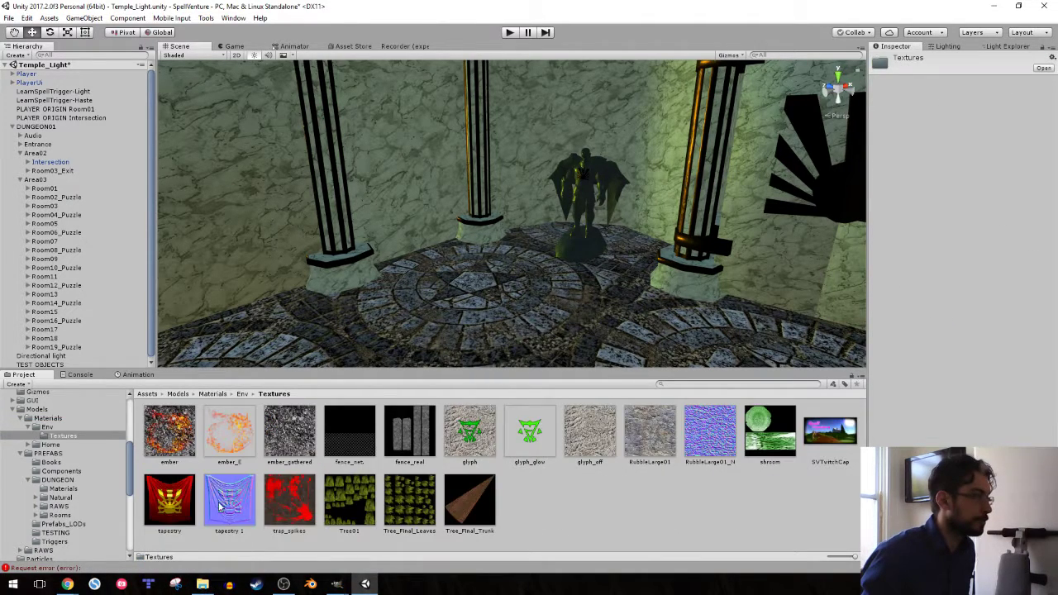
click(167, 498)
right_click(167, 498)
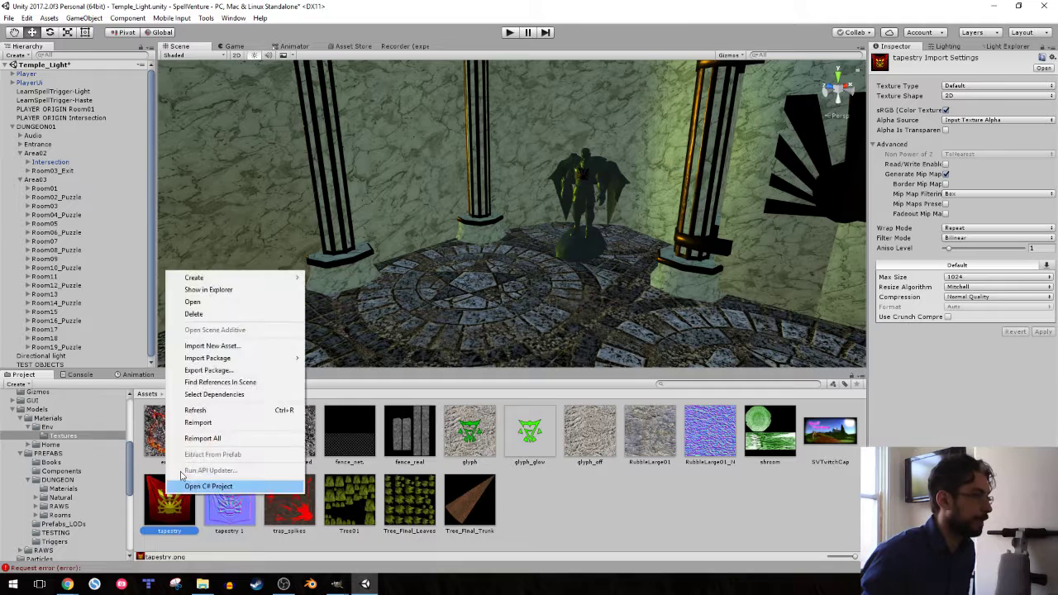
click(221, 290)
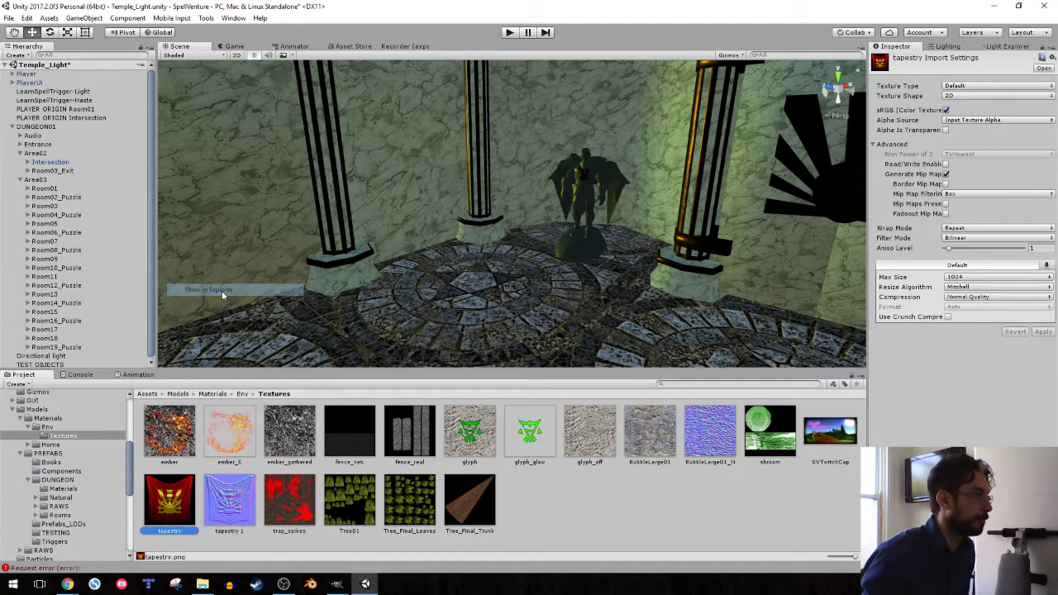
click(202, 584)
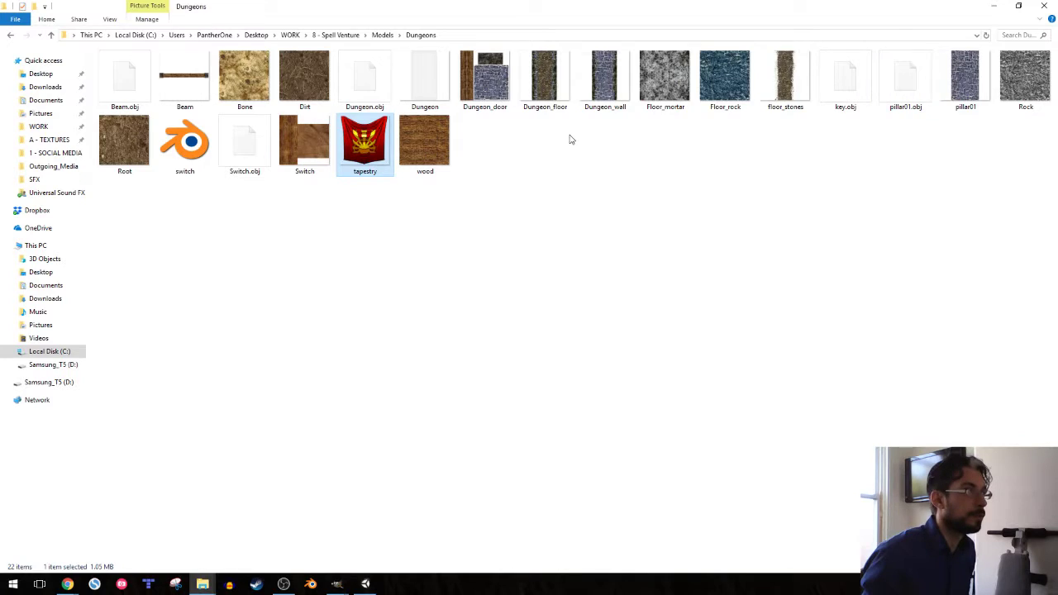
- Copy tapestry from Dungeons into the project Textures folder, replacing the existing file
right_click(364, 146)
click(419, 433)
click(202, 583)
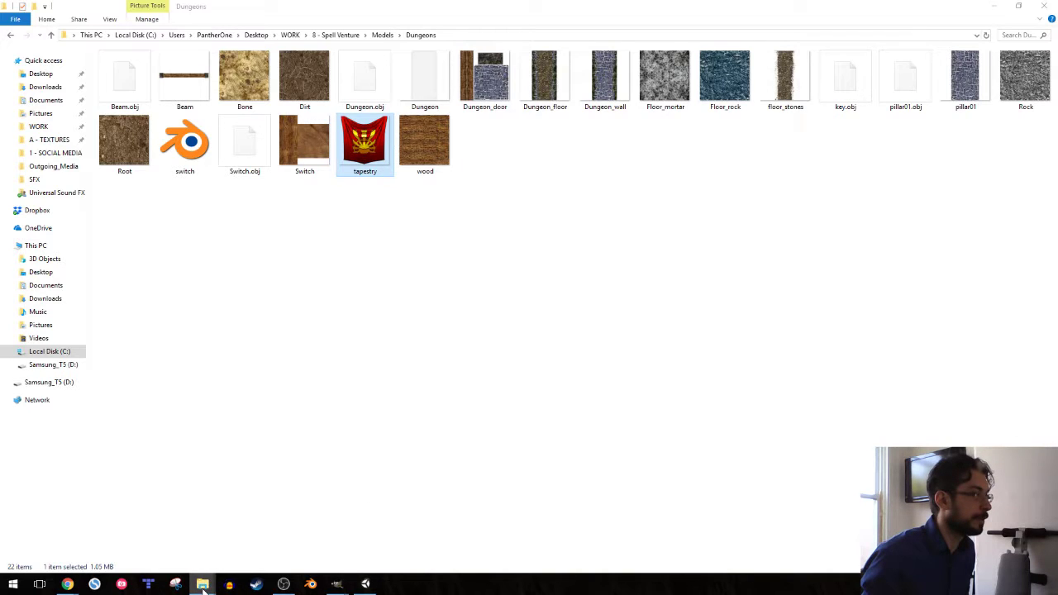
click(290, 506)
right_click(344, 281)
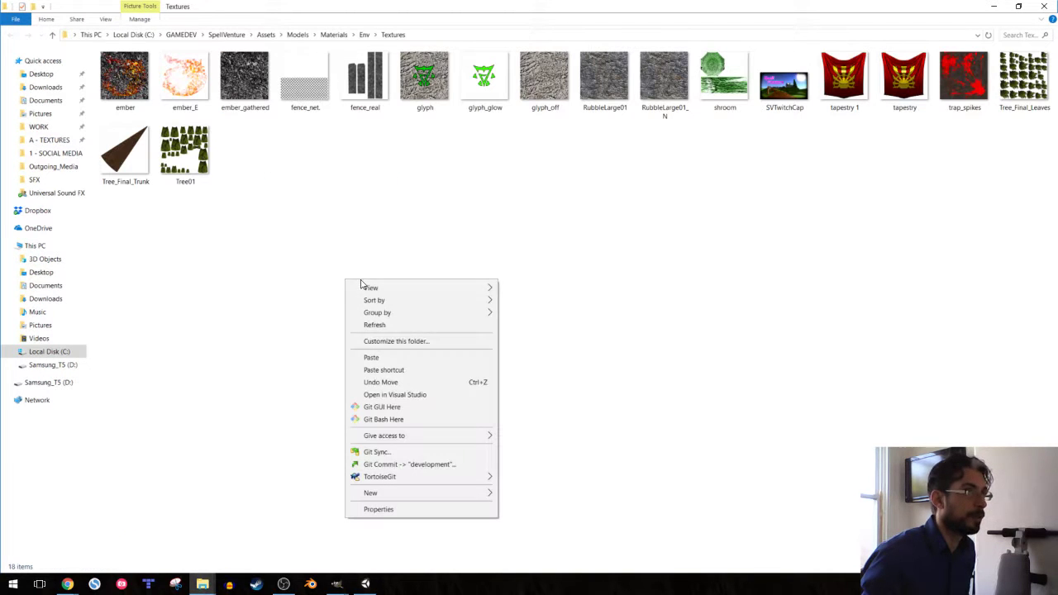
click(388, 357)
click(479, 208)
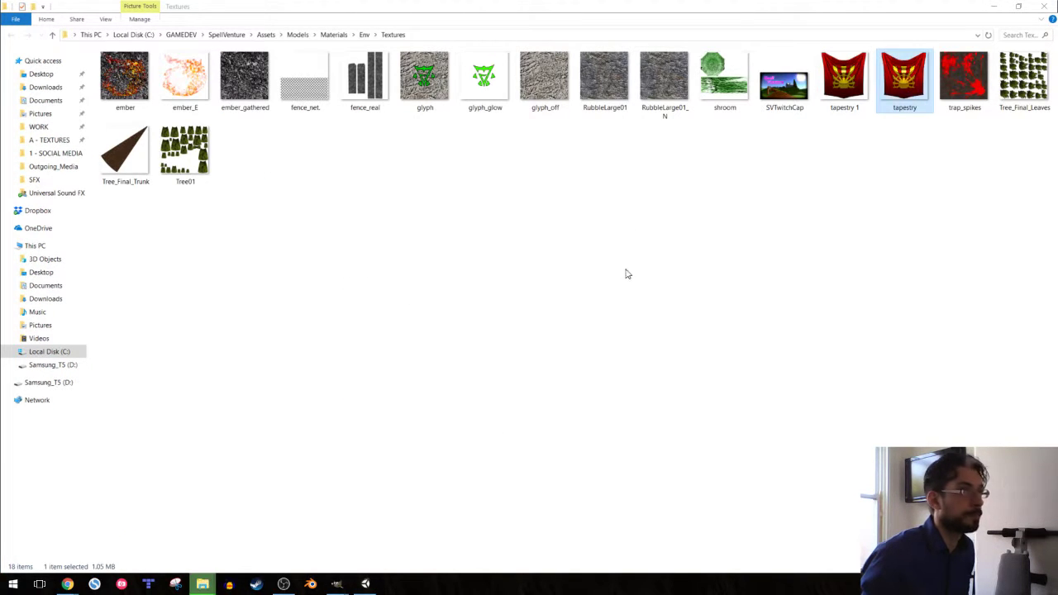
- Preview and delete the outdated tapestry 1 image, then return to Unity
double_click(853, 93)
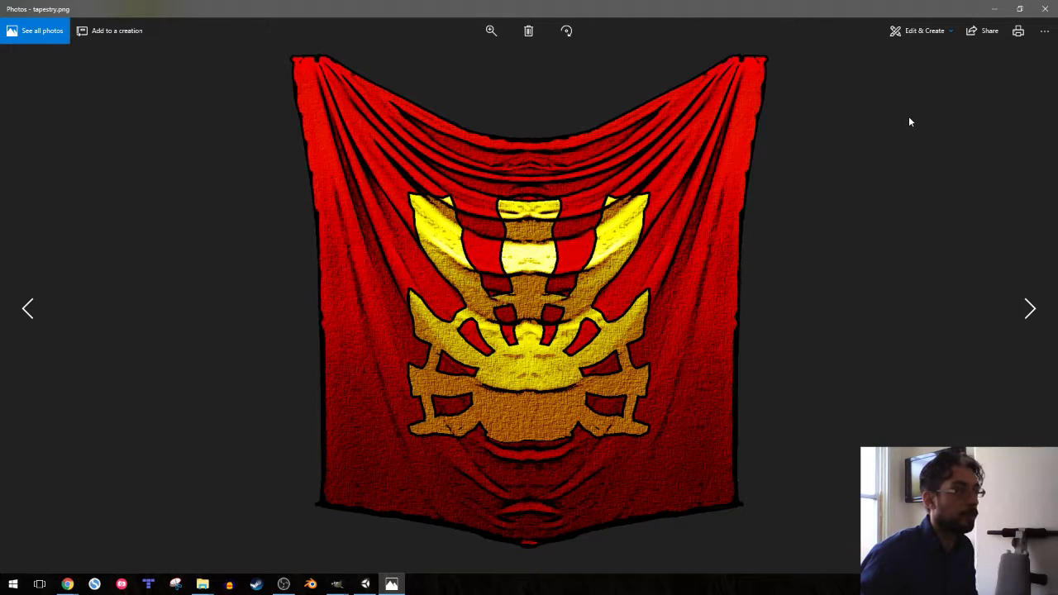
click(1044, 9)
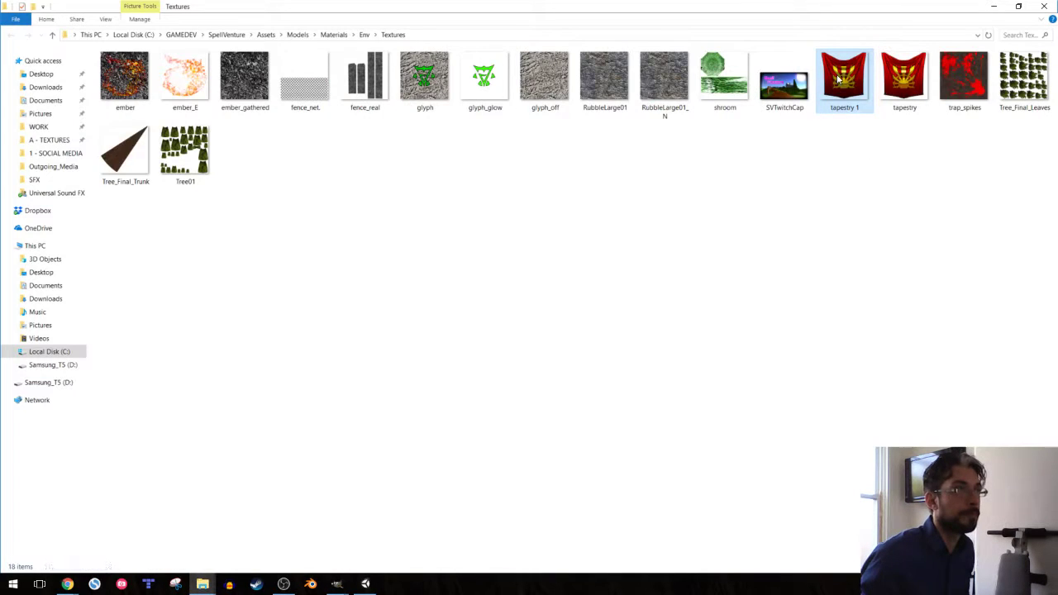
key(Delete)
key(Return)
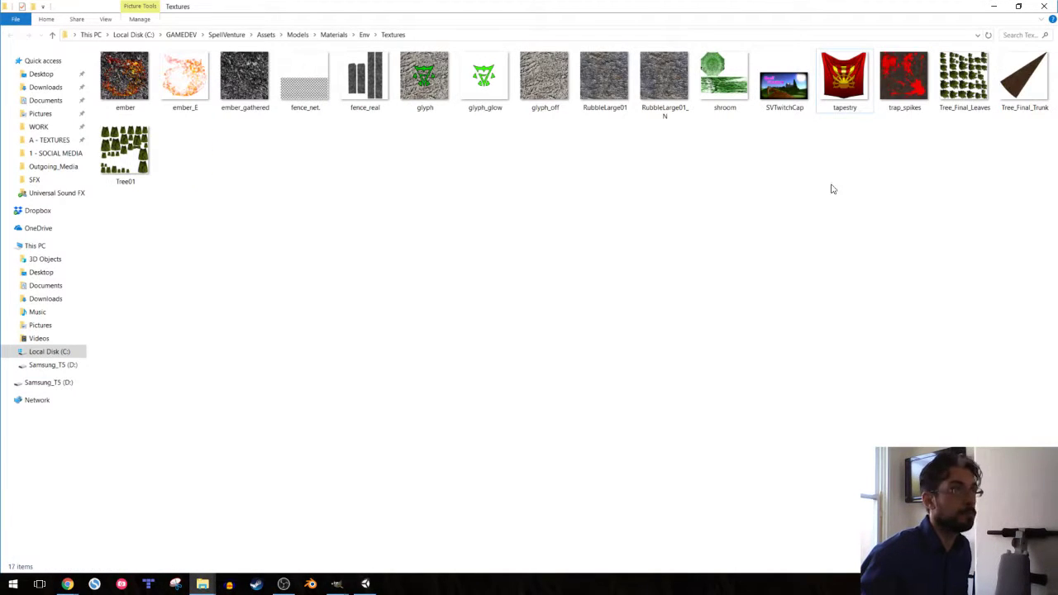
click(364, 584)
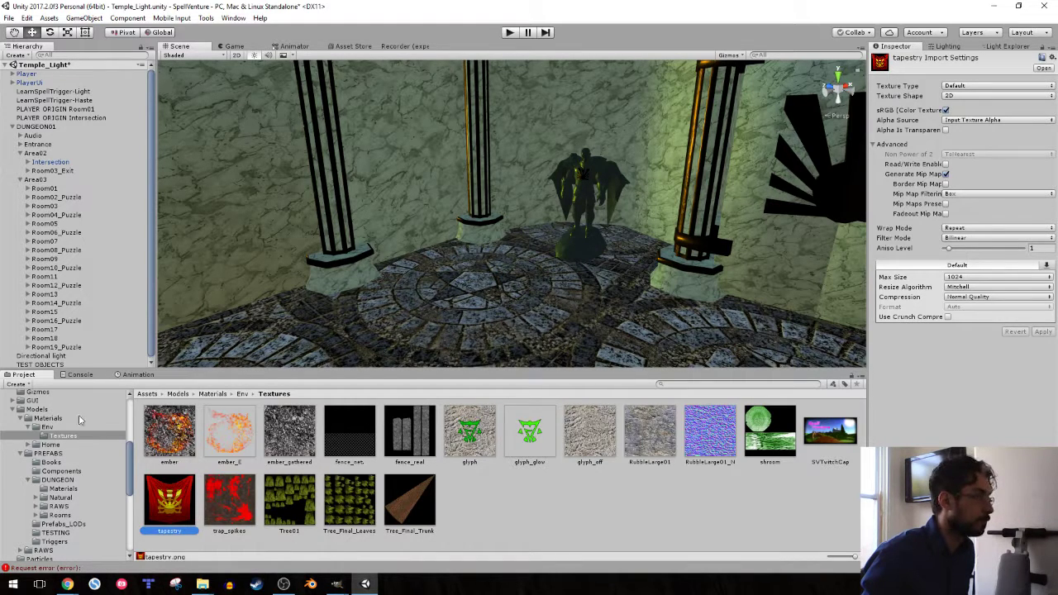
- Search the project for 'cur' and check the Curtain material shows the new tapestry art
click(37, 410)
click(712, 384)
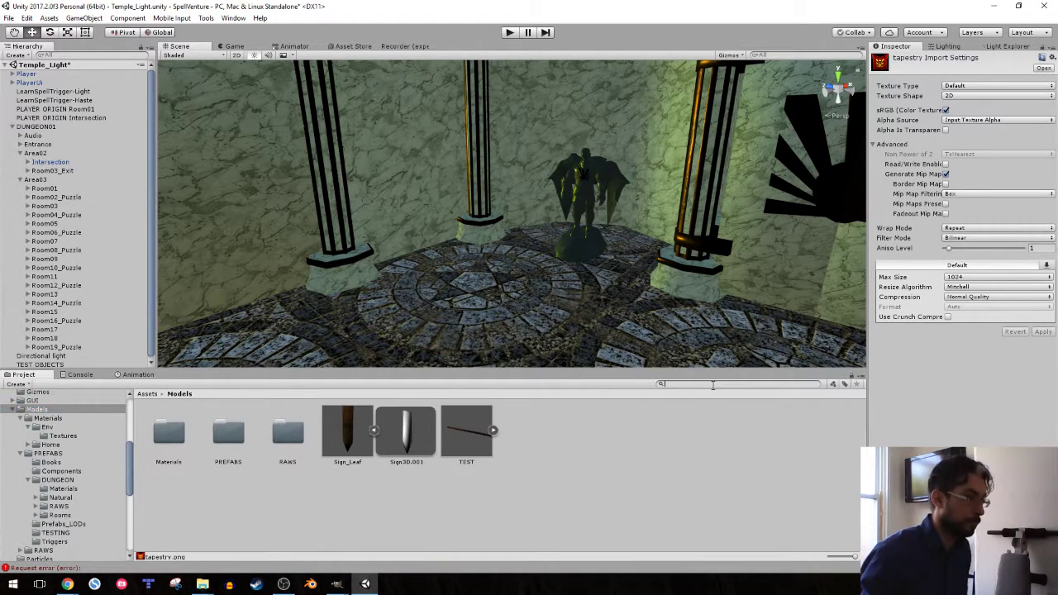
text(cur)
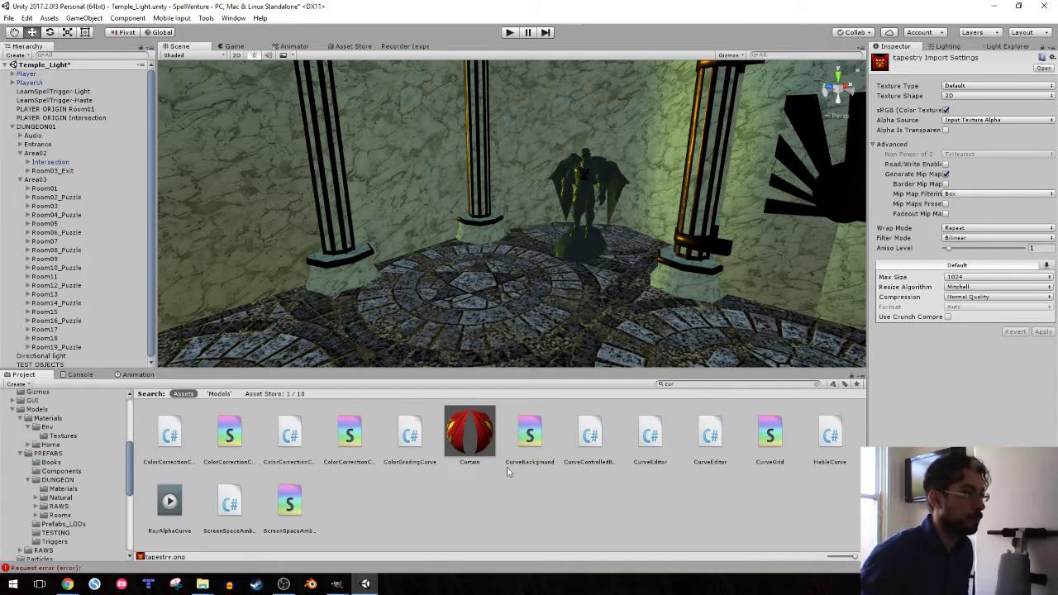
click(469, 463)
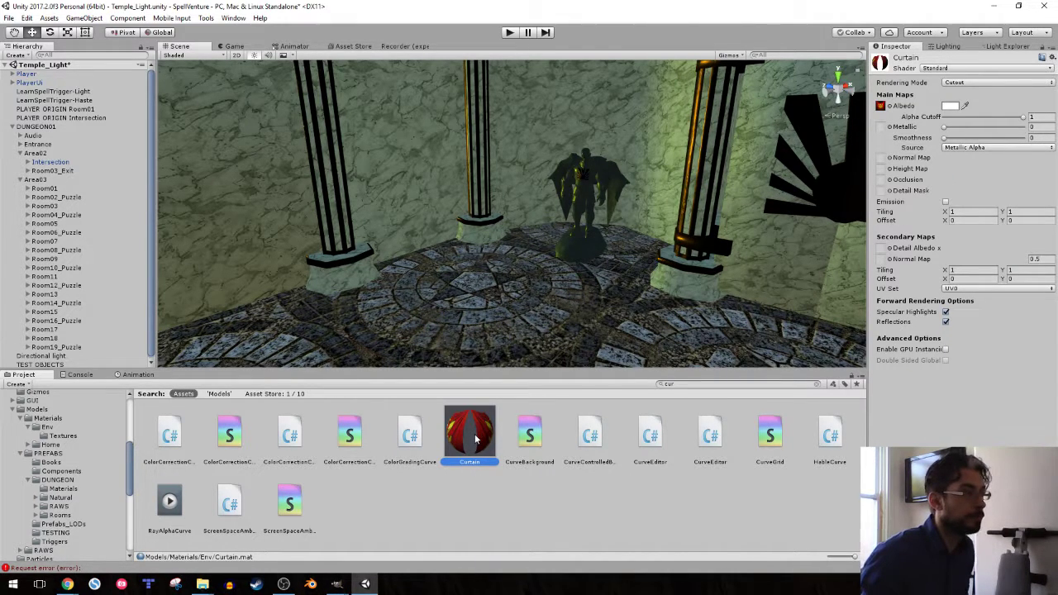
drag(468, 438, 439, 199)
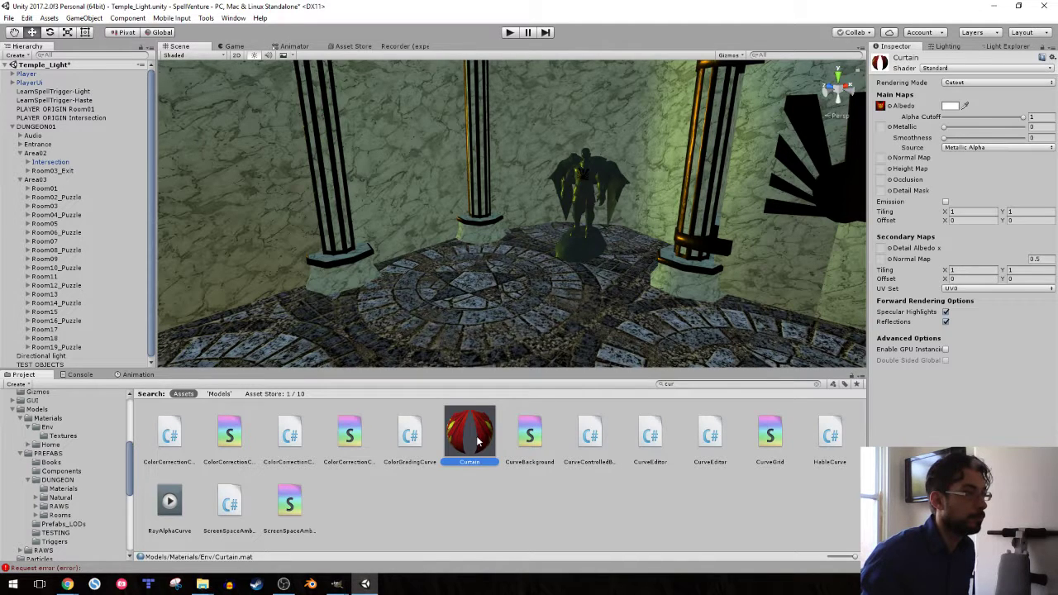
drag(436, 366, 470, 466)
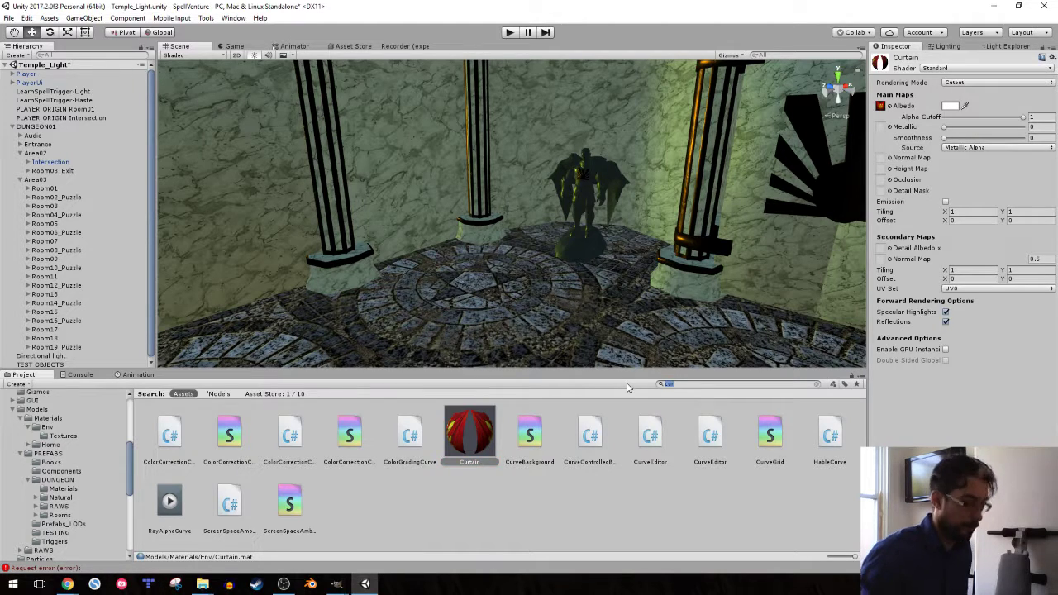
- Clear the search and open the PREFABS > DUNGEON folder
key(BackSpace)
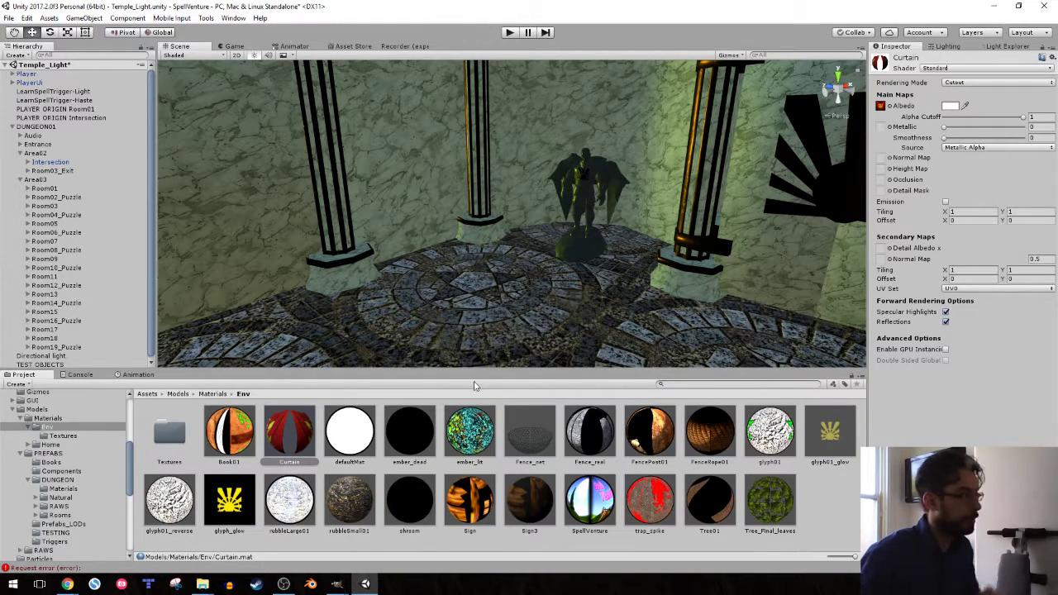
click(80, 375)
click(23, 375)
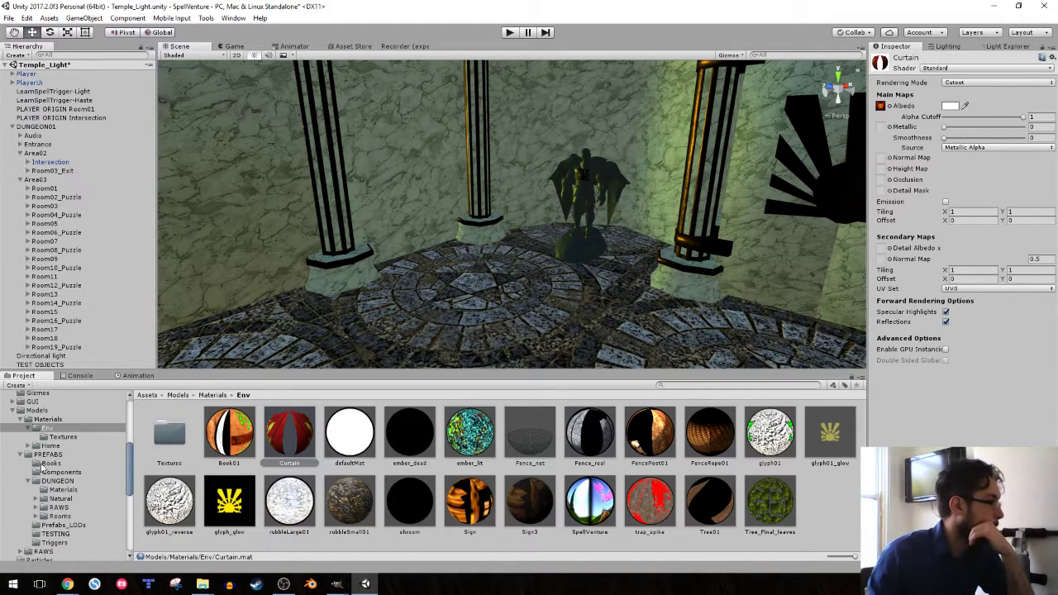
click(56, 481)
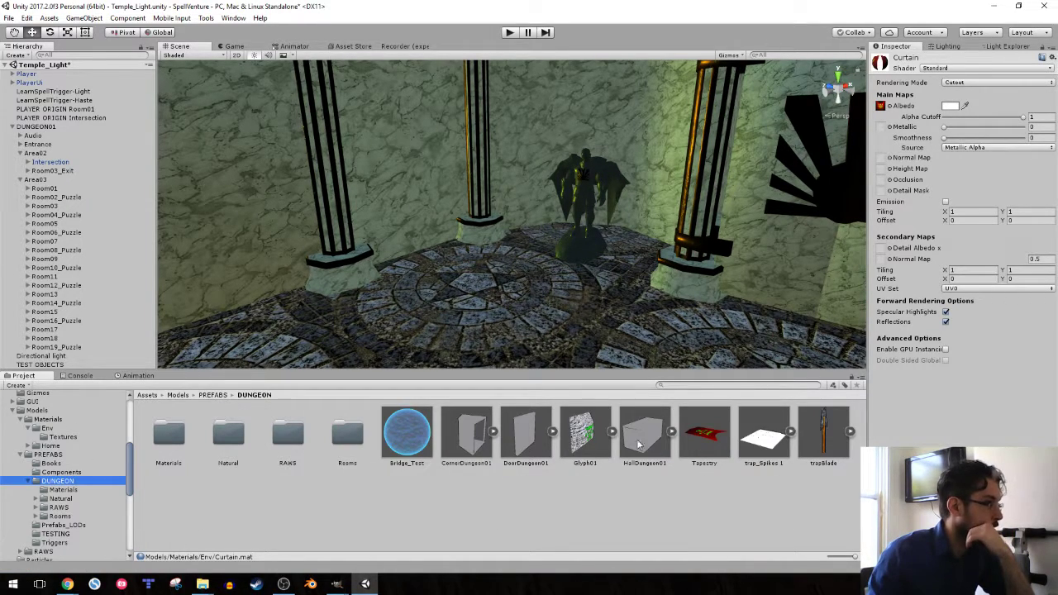
- Place a Tapestry prefab in the room and position it up the wall, back against it, between the pillars
drag(704, 433, 411, 269)
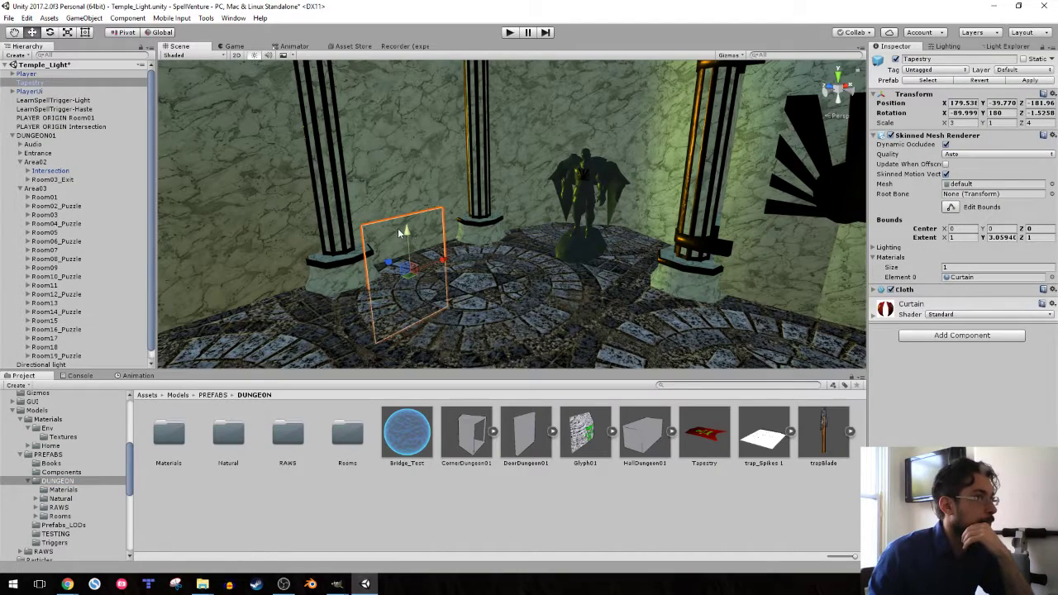
drag(397, 228, 422, 159)
right_drag(415, 161, 438, 163)
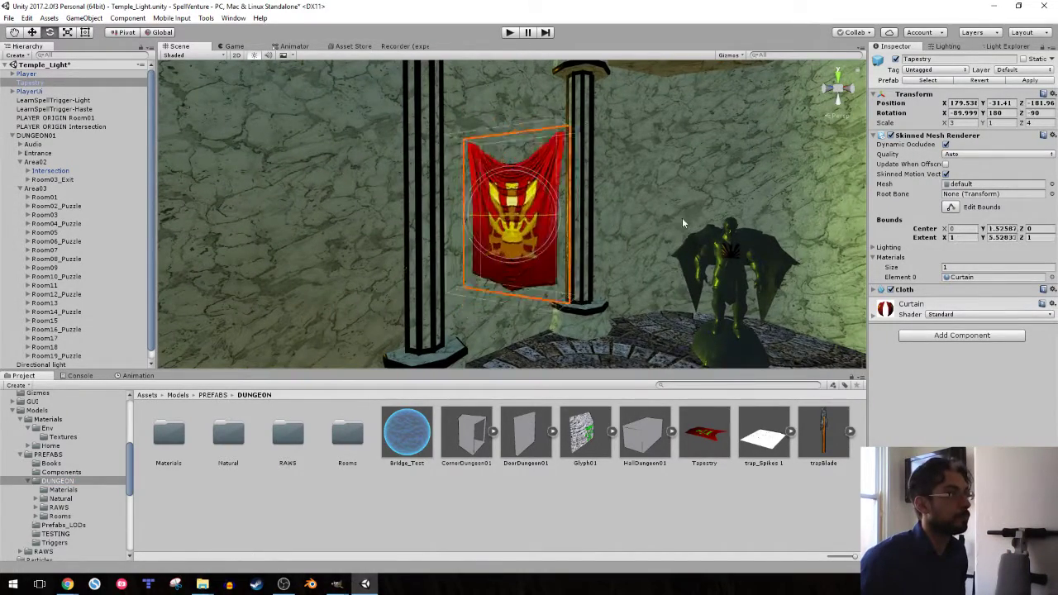
mouse_move(771, 231)
right_down()
mouse_move(620, 197)
mouse_move(546, 225)
right_up()
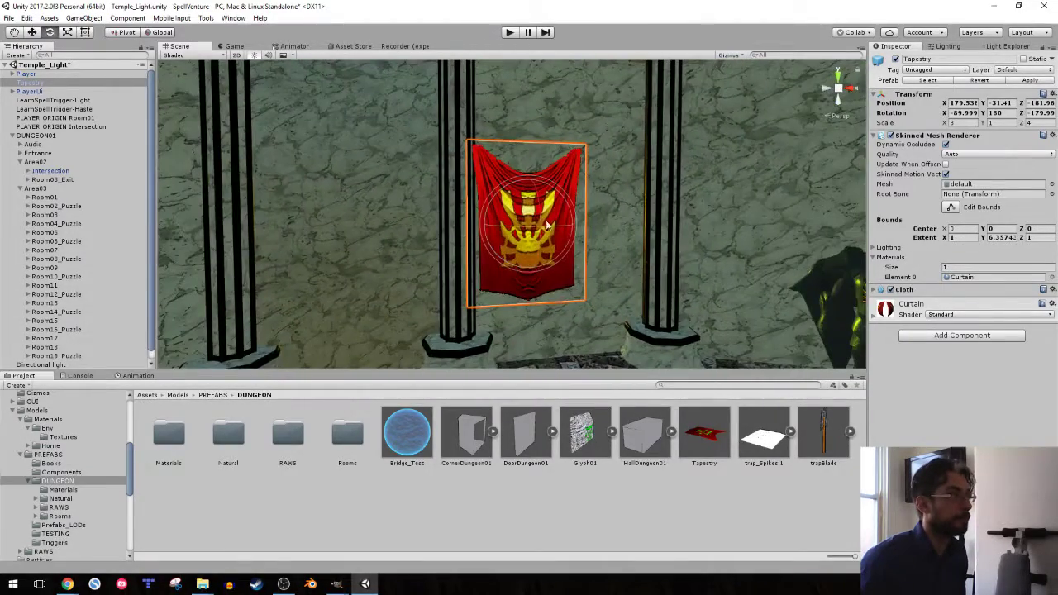
key(w)
drag(571, 226, 628, 227)
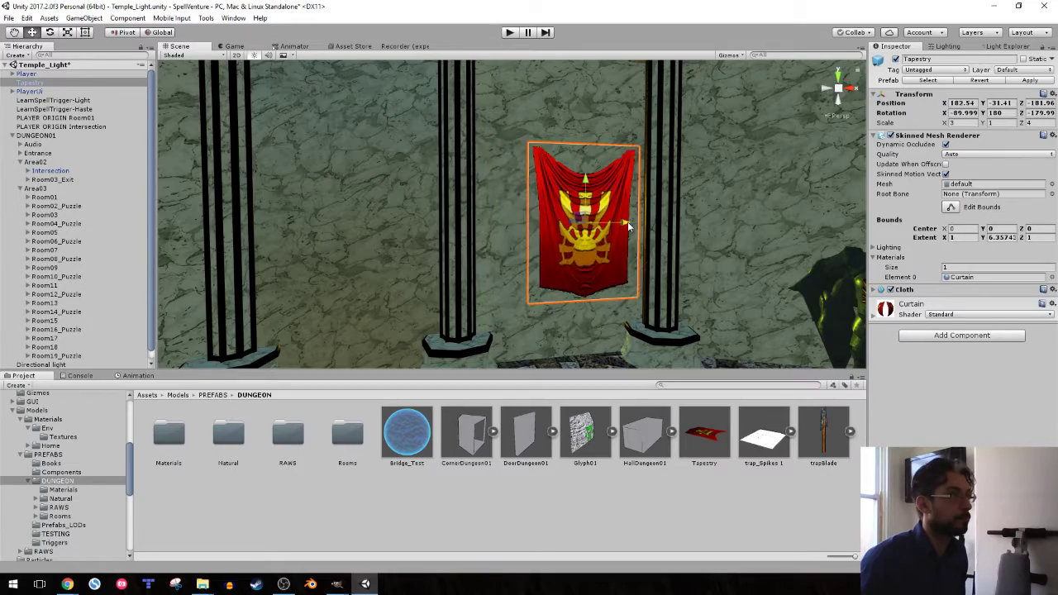
mouse_move(620, 229)
right_down()
mouse_move(569, 178)
mouse_move(526, 195)
right_up()
drag(526, 195, 453, 195)
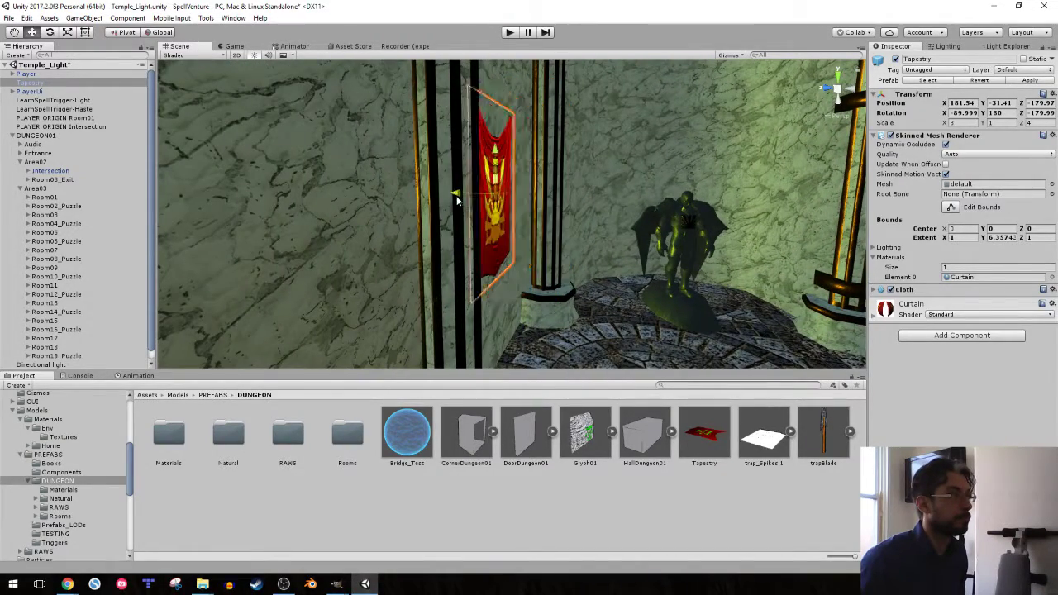
mouse_move(453, 195)
right_down()
mouse_move(317, 179)
mouse_move(455, 210)
right_up()
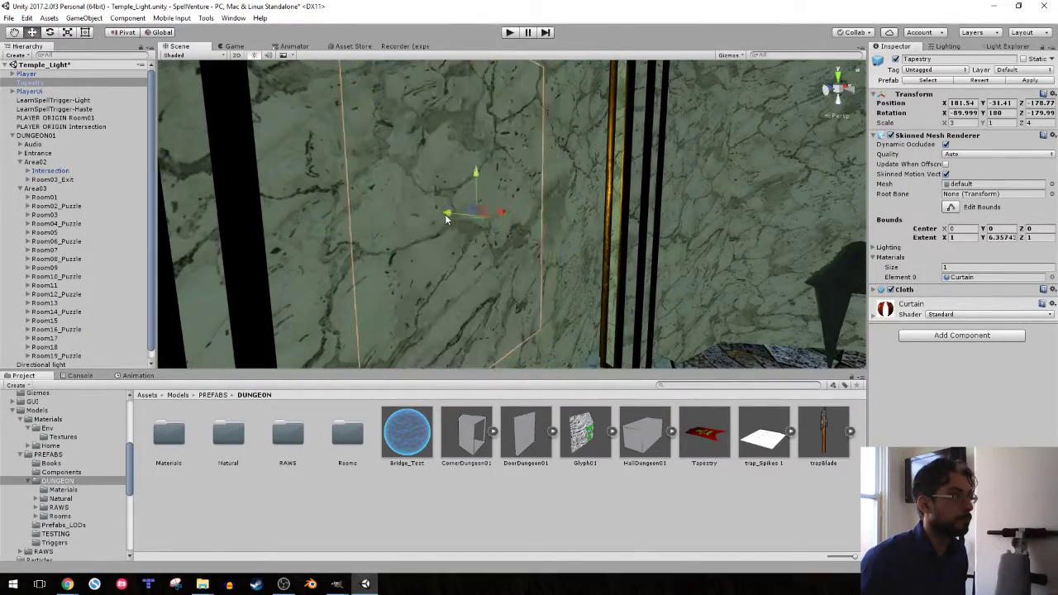
- Widen the tapestry scale to 5 and apply the change to the Tapestry prefab
scroll(461, 222, down, 10)
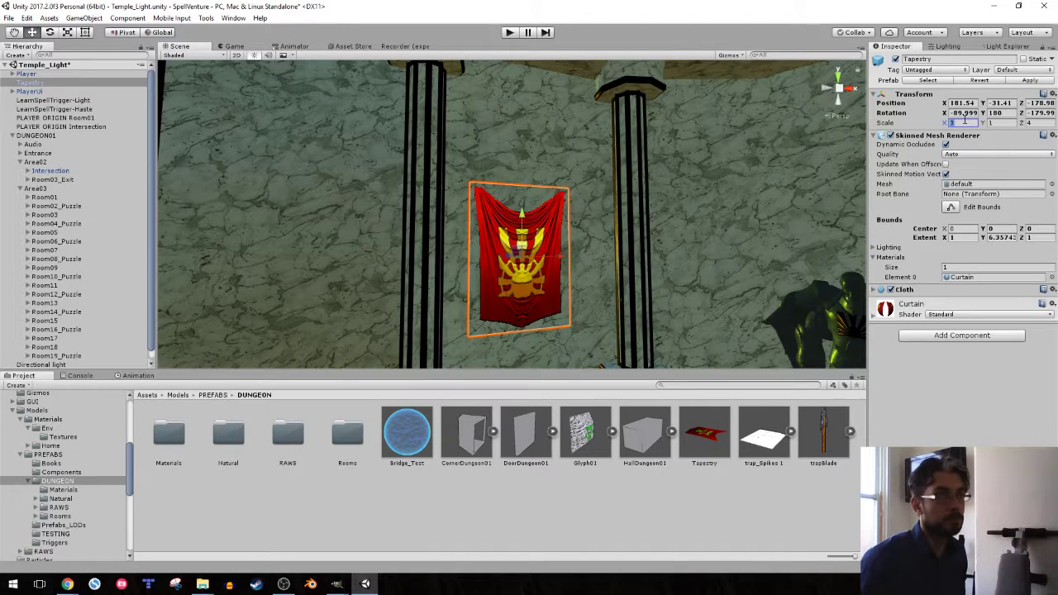
text(4)
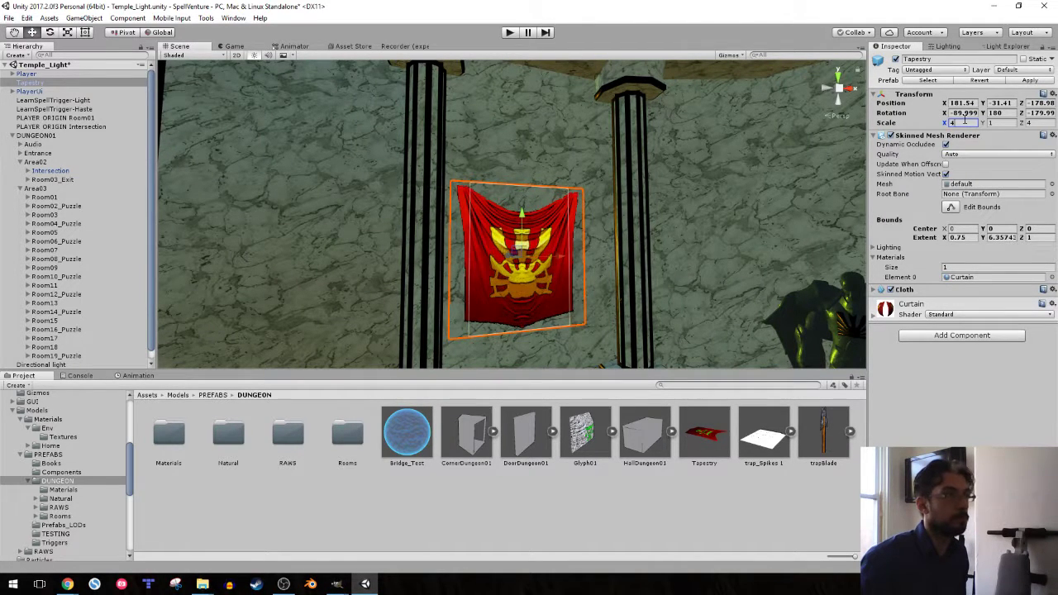
key(Tab)
key(Tab)
text(5)
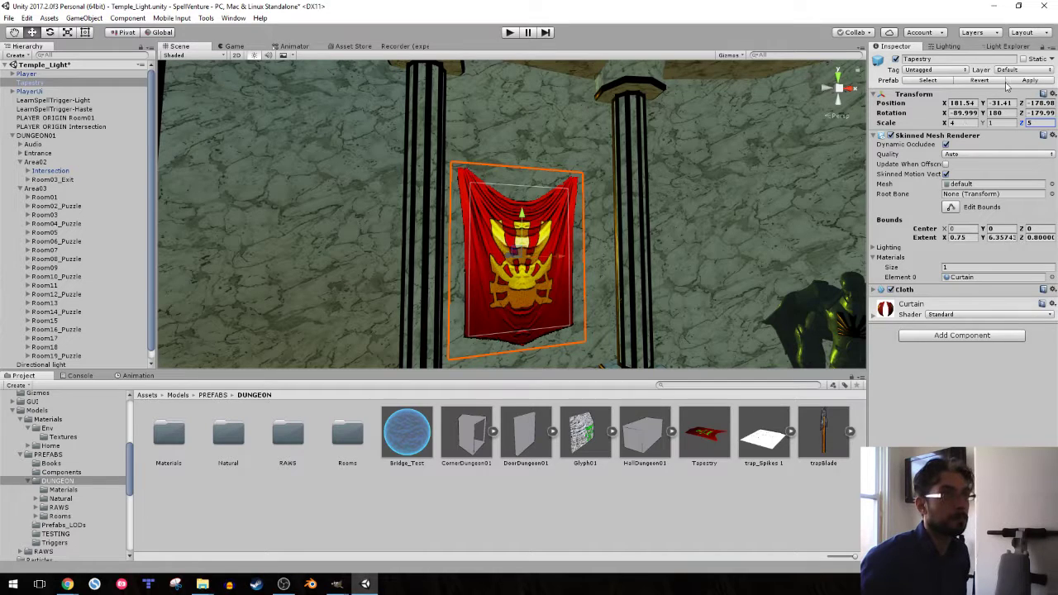
click(1017, 84)
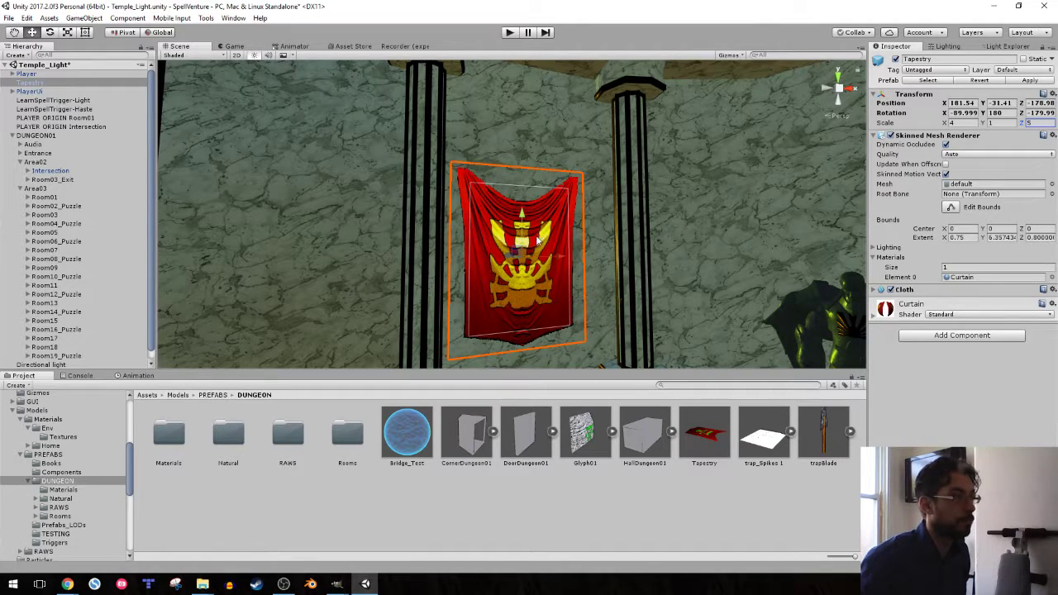
- Select the tapestry, nudge it slightly right, and raise it higher on the wall
click(30, 84)
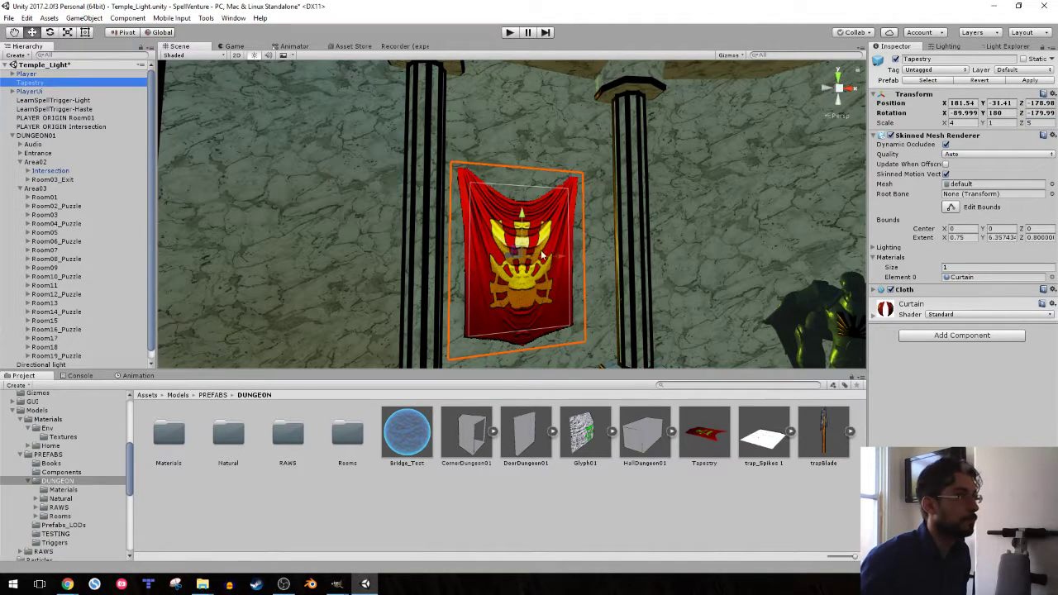
drag(541, 250, 568, 257)
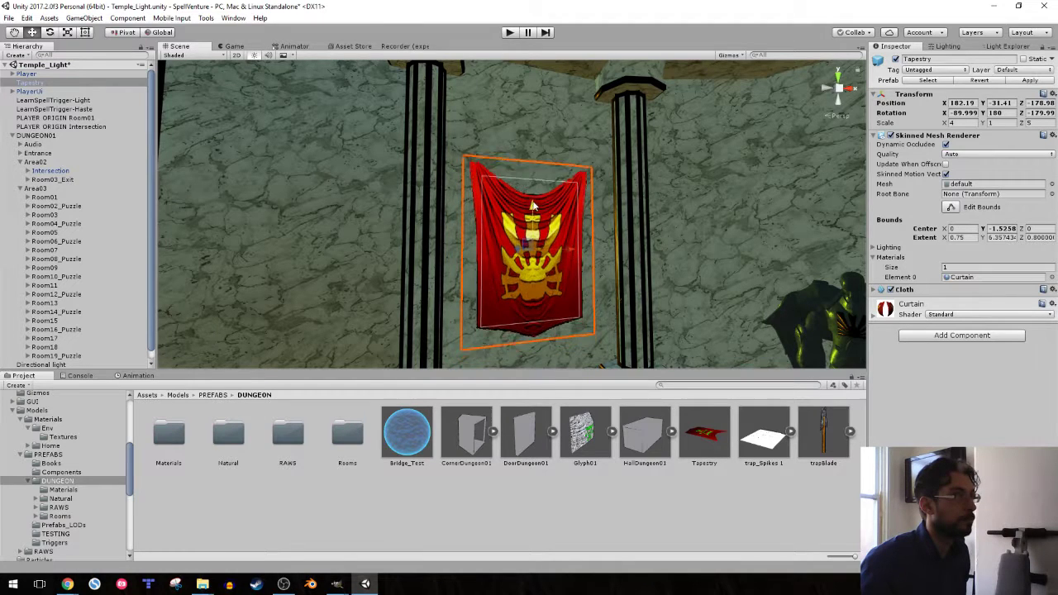
drag(532, 207, 537, 136)
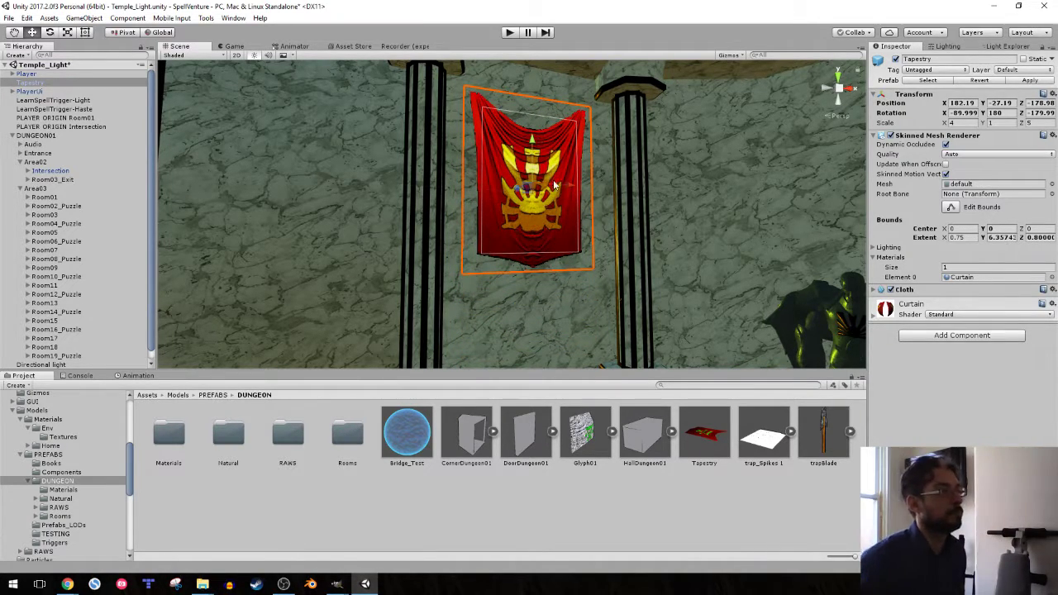
mouse_move(553, 186)
right_down()
mouse_move(313, 183)
mouse_move(457, 210)
right_up()
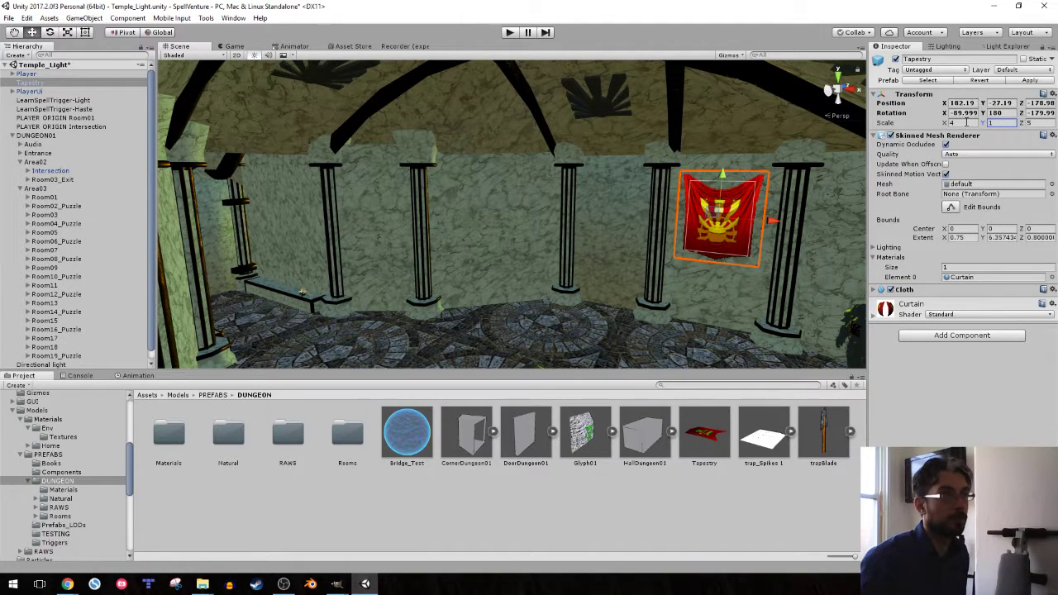
- Set the tapestry's Z scale to 8 and X scale to 5, then slide it left between pillars
click(1036, 122)
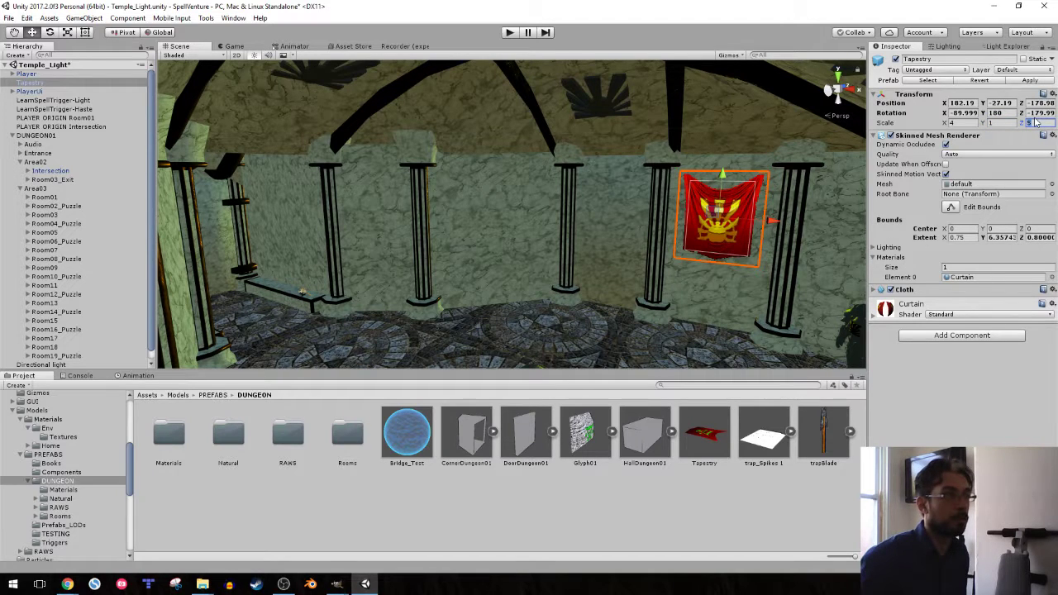
text(8)
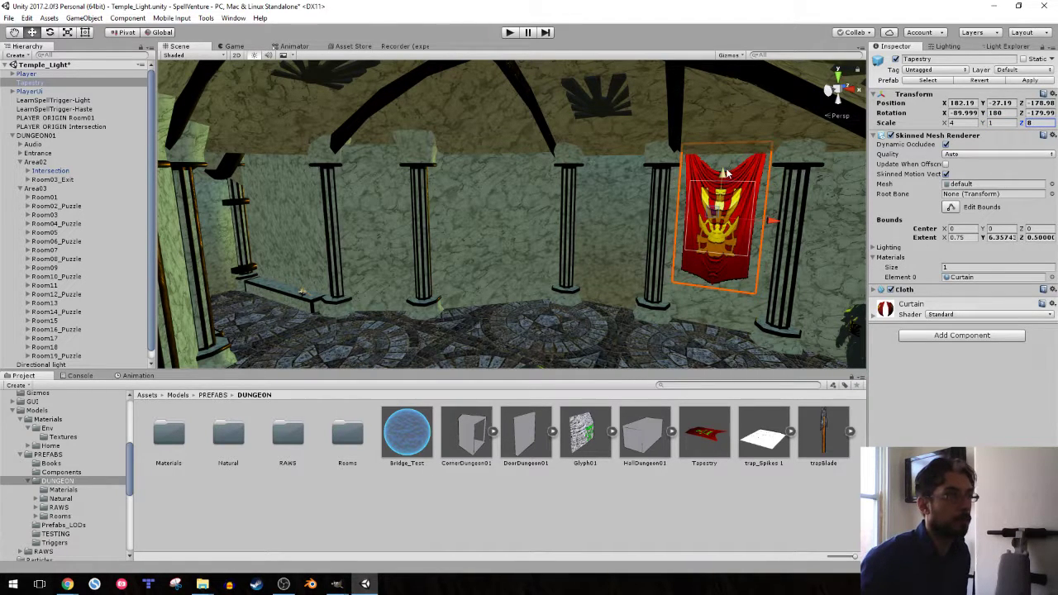
drag(725, 168, 729, 192)
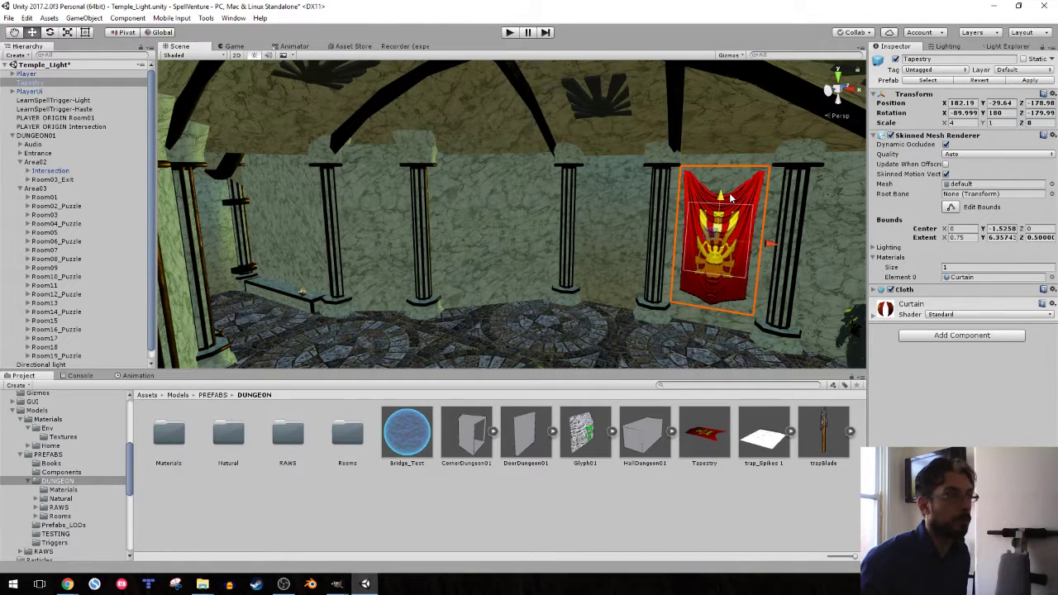
click(965, 122)
text(4.5)
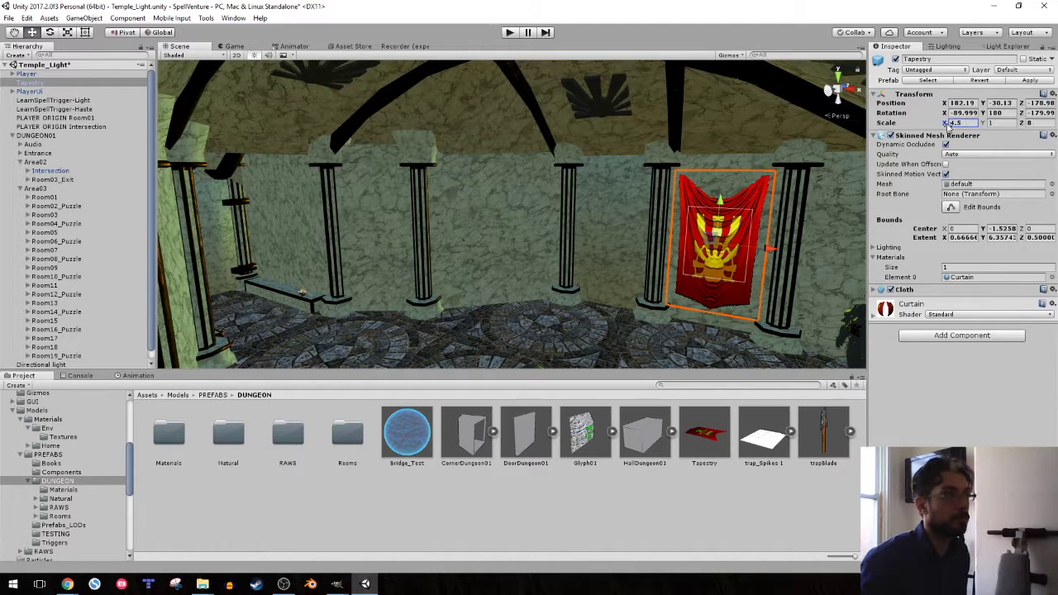
key(BackSpace)
key(BackSpace)
key(BackSpace)
text(5)
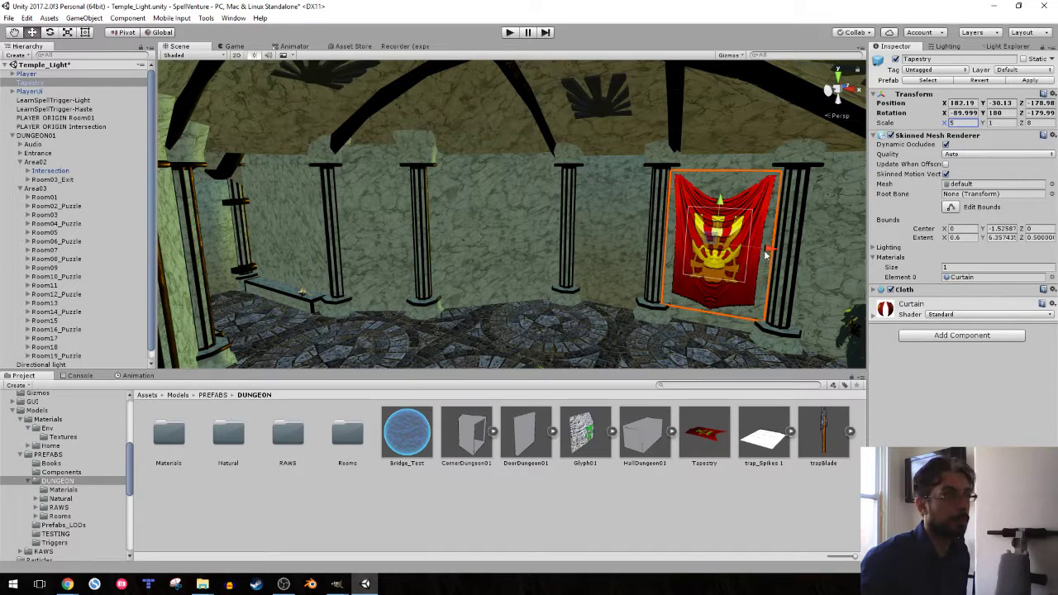
mouse_move(750, 251)
mouse_down()
mouse_move(476, 220)
mouse_move(386, 229)
mouse_up()
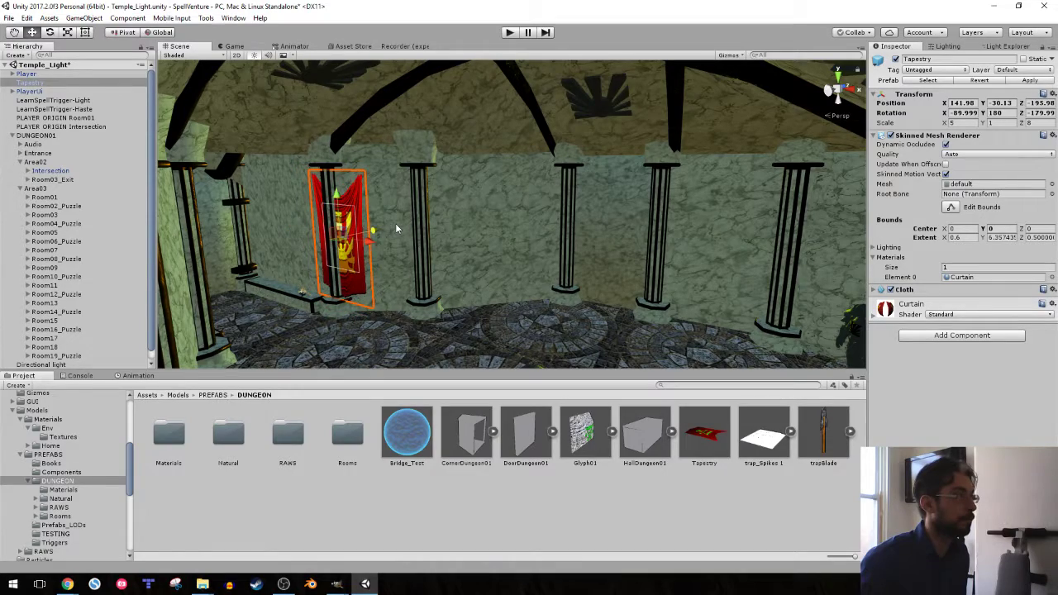
- Rotate the tapestry in local axes until it lies flat against the wall, then select Room01 in the Hierarchy
key(e)
mouse_move(365, 248)
mouse_down()
mouse_move(496, 208)
mouse_move(585, 219)
mouse_up()
key(f)
key(w)
key(x)
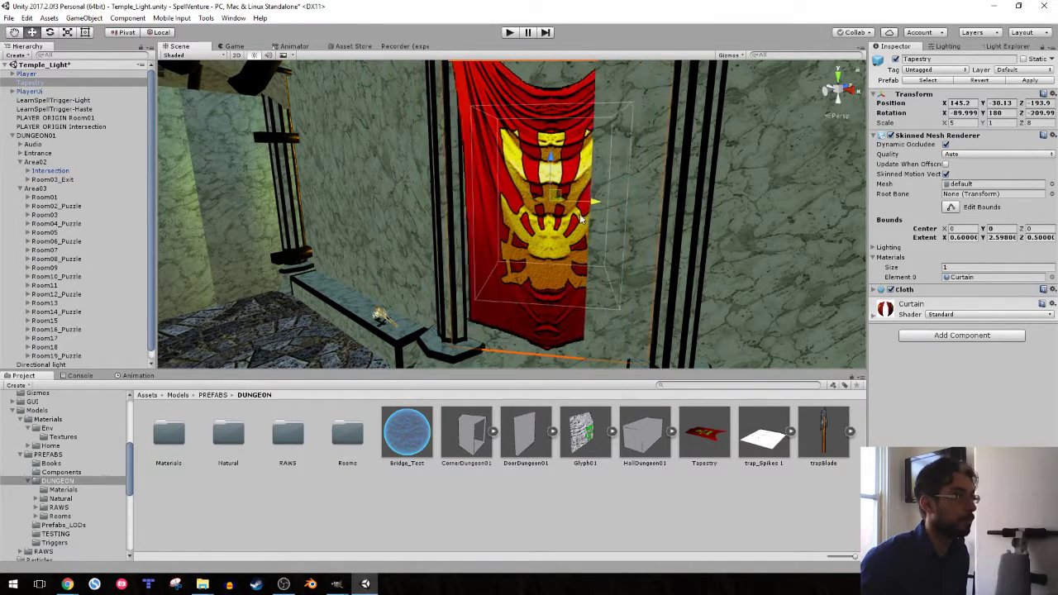
key(e)
drag(583, 216, 578, 212)
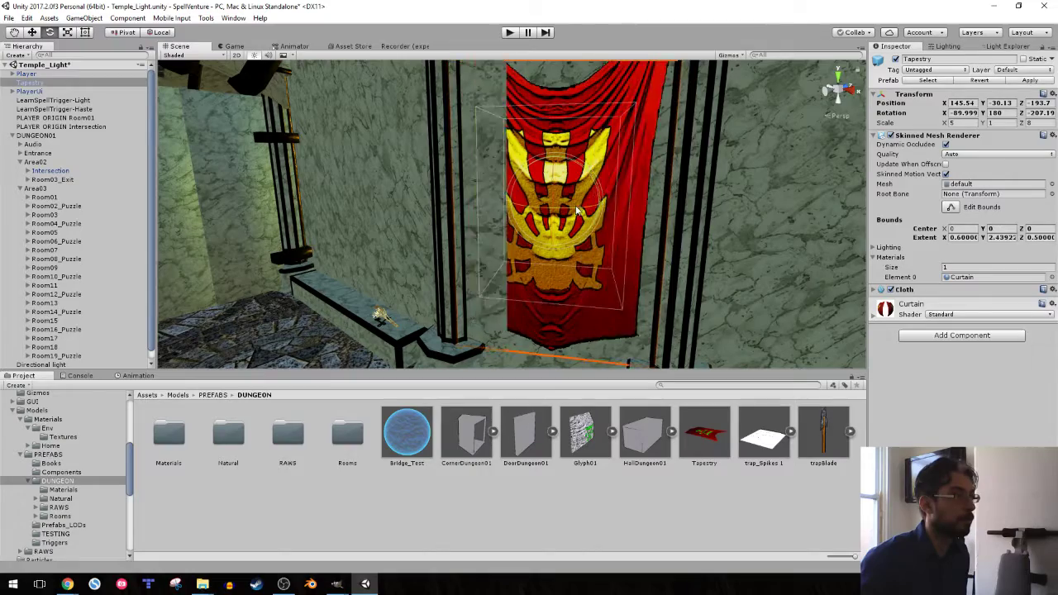
mouse_move(578, 212)
right_down()
mouse_move(439, 108)
mouse_move(667, 118)
mouse_move(630, 238)
mouse_move(668, 207)
right_up()
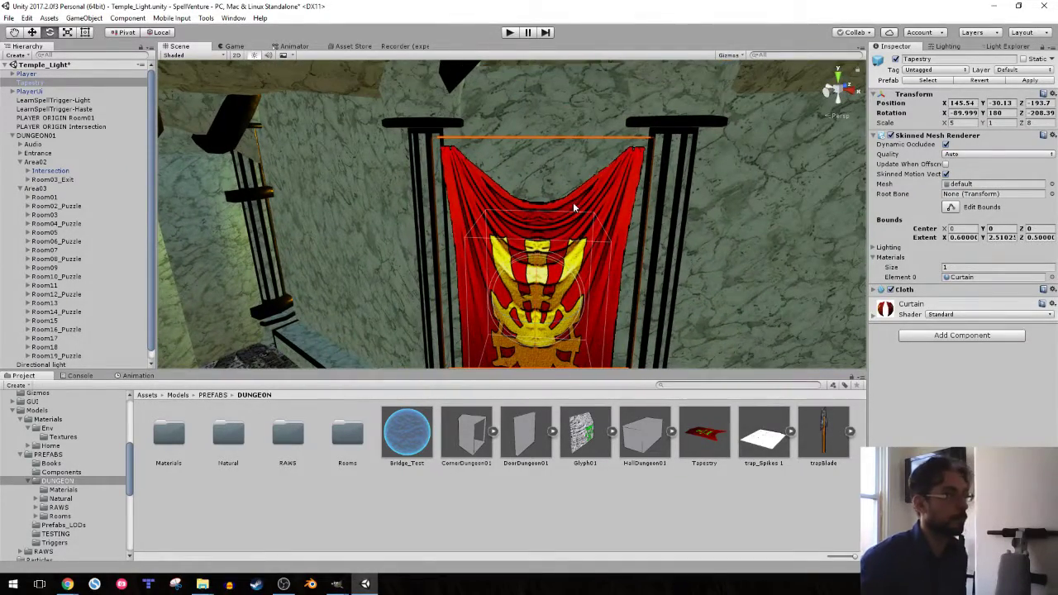
click(40, 190)
click(39, 198)
- Create an empty child named Ambiance under Room02_Puzzle and drag Tapestry into it
click(40, 207)
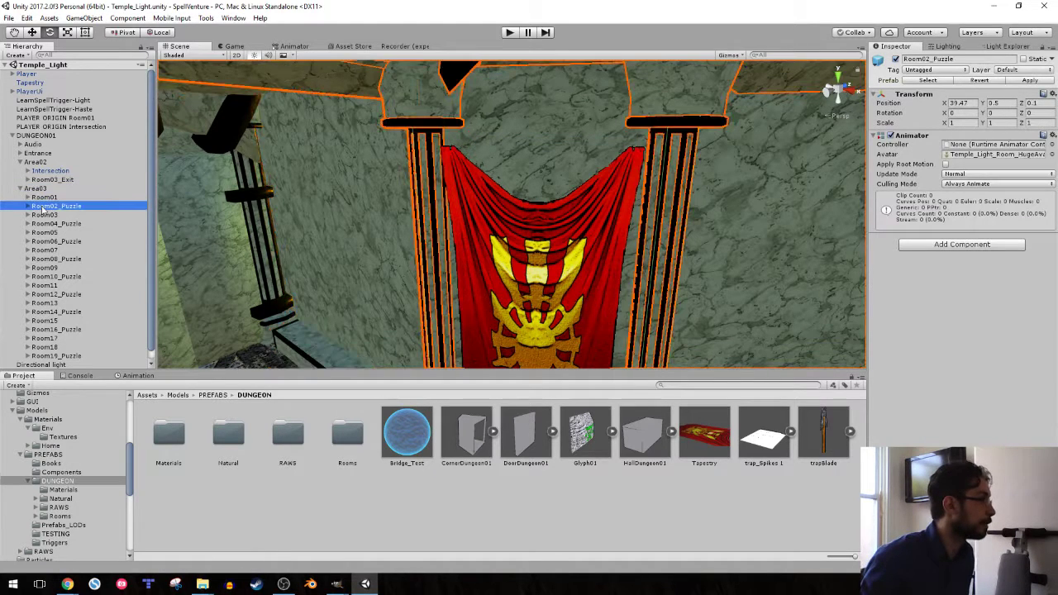
click(27, 207)
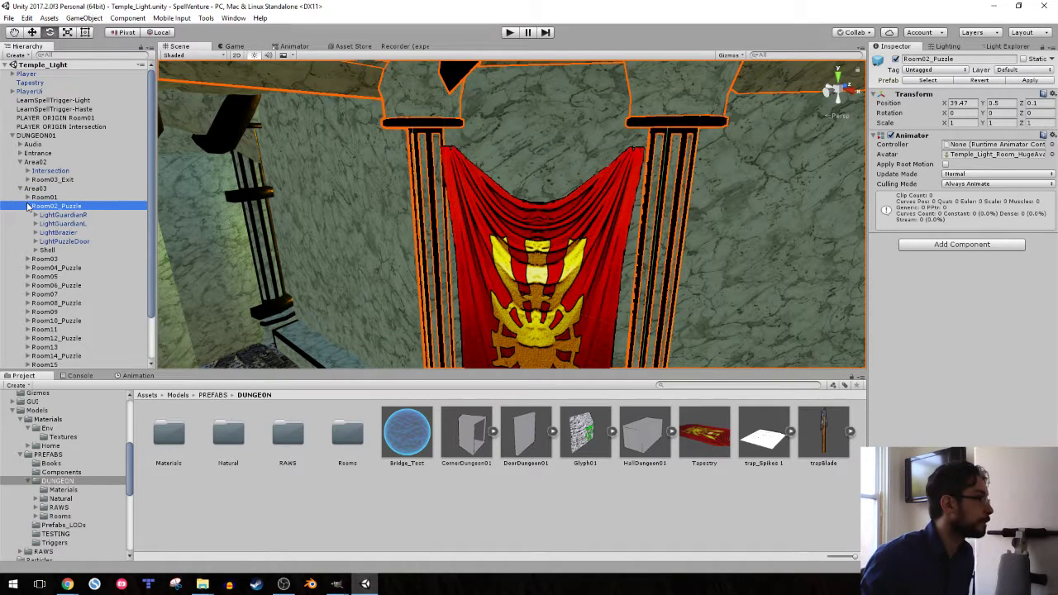
right_click(37, 211)
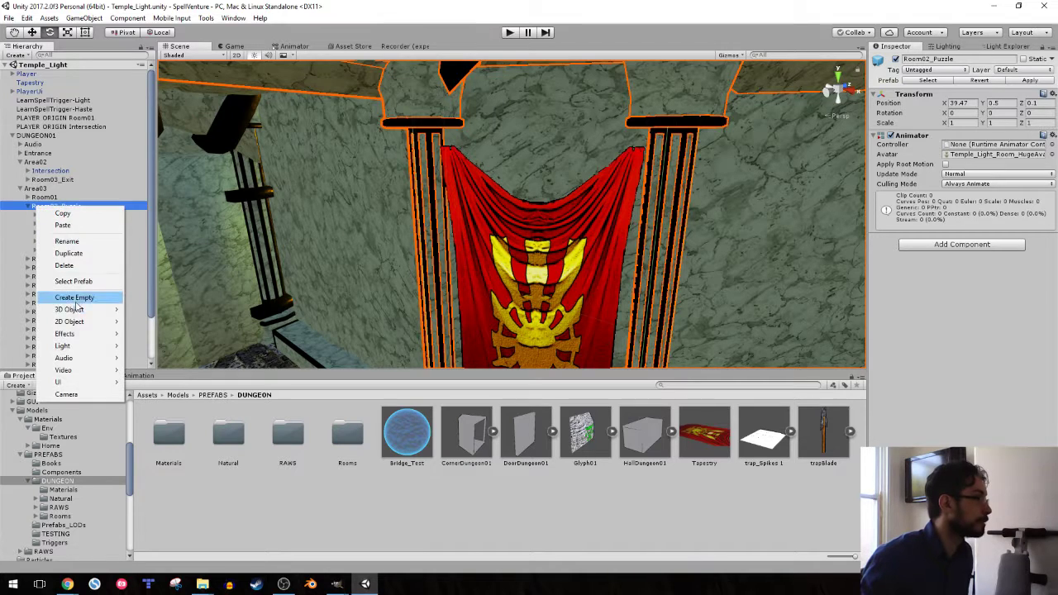
click(76, 299)
text(Ambiance)
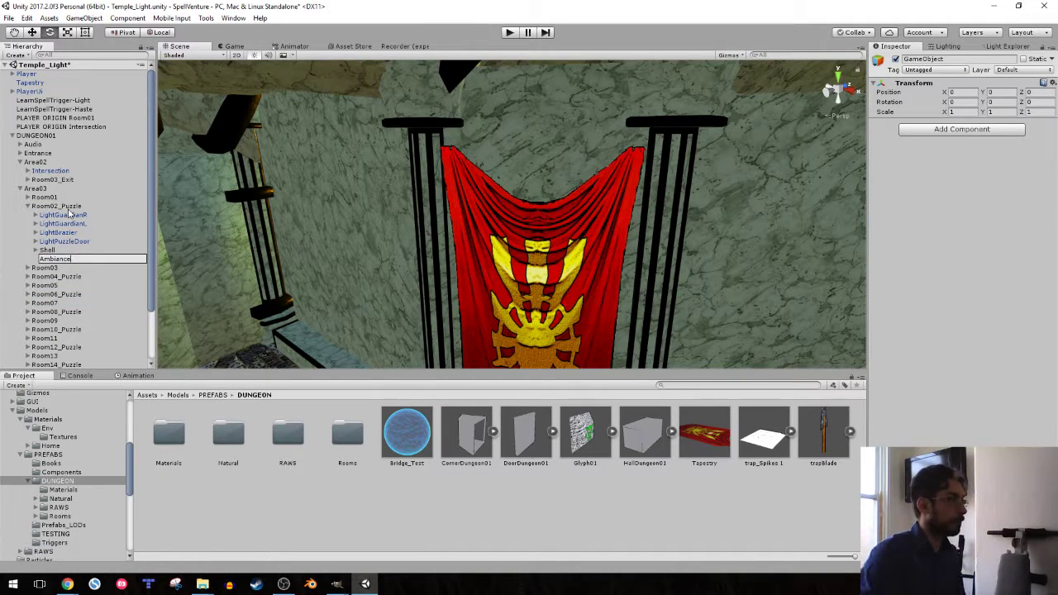
key(Return)
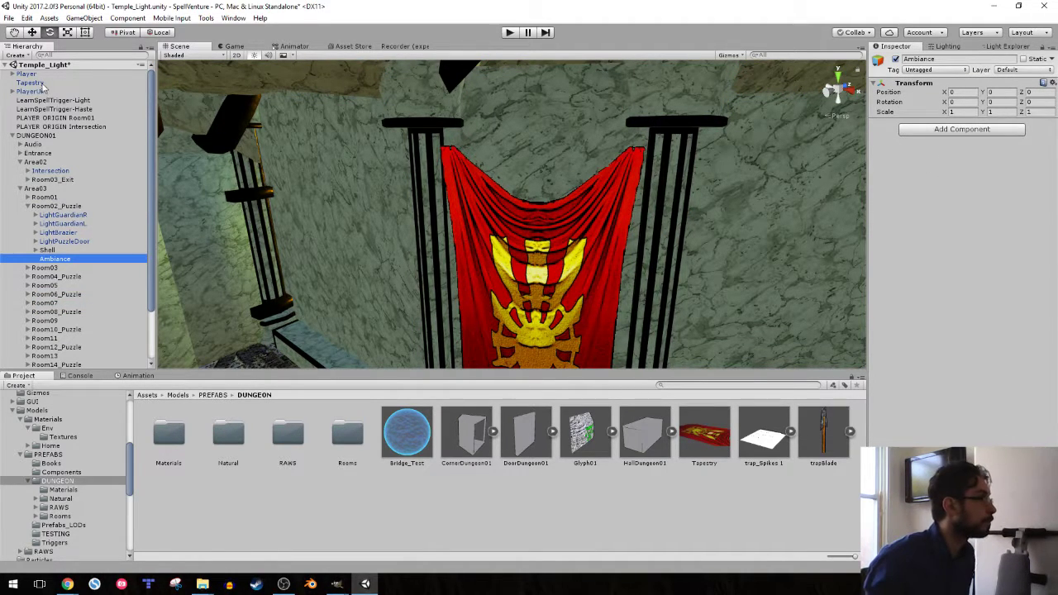
drag(73, 240, 76, 259)
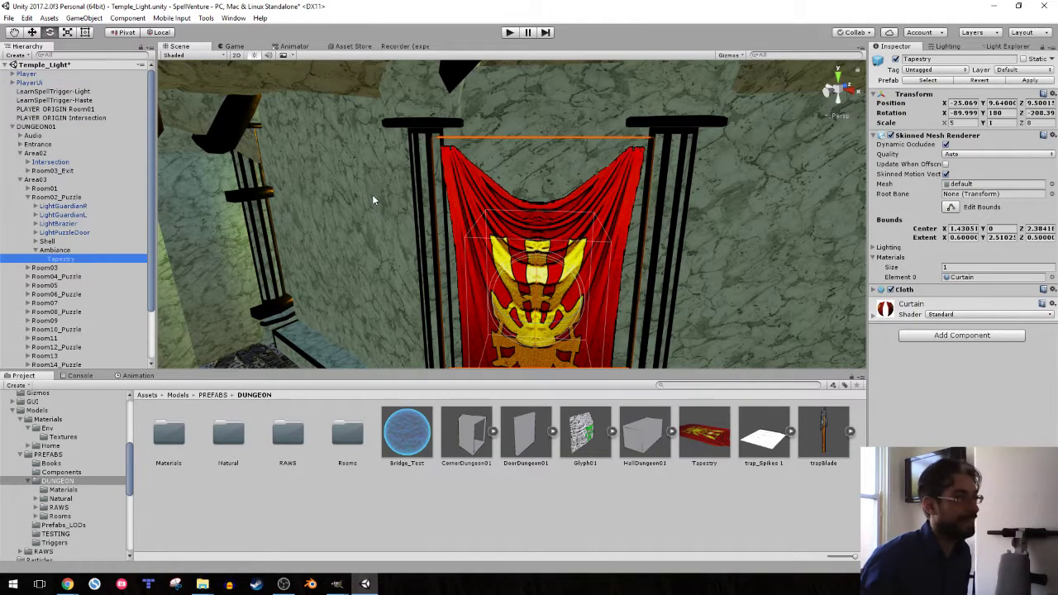
alt+drag(372, 194, 322, 192)
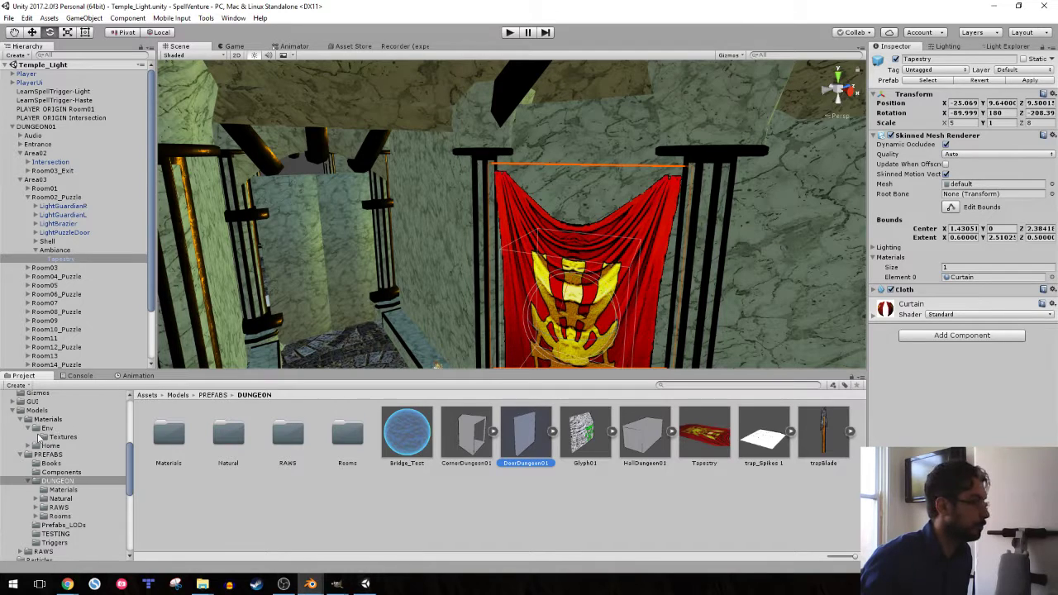
- Search the Models folder for 'beam' and select the Beam textures, material and models
click(48, 411)
click(684, 385)
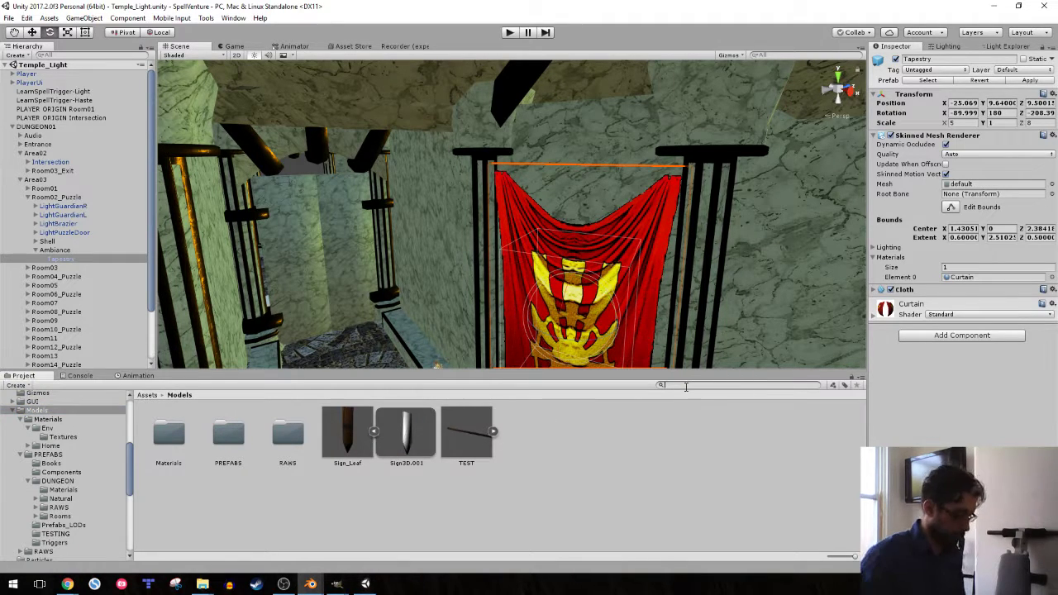
text(beam)
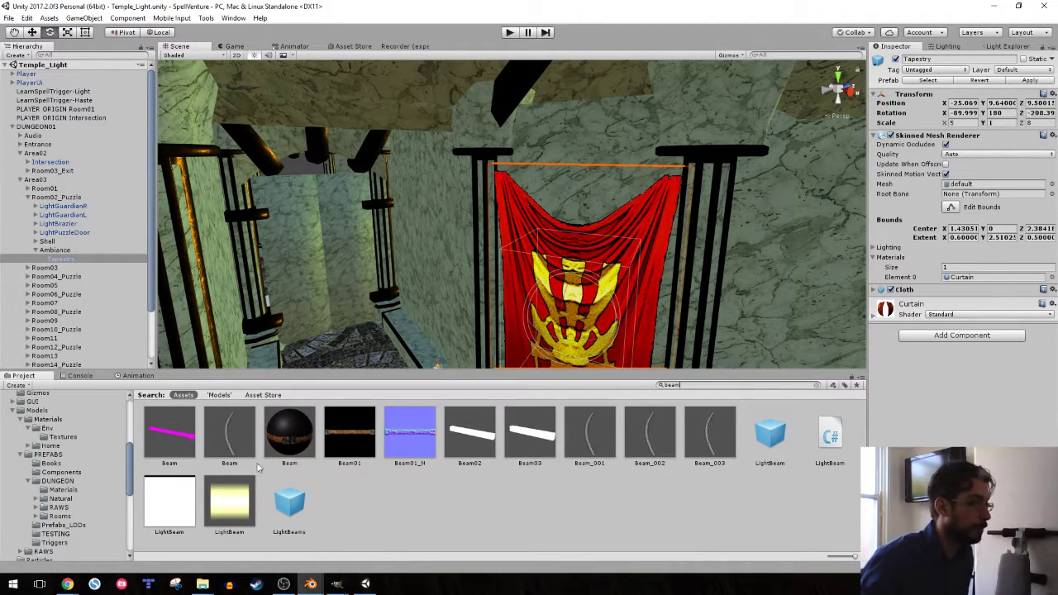
click(409, 434)
shift+click(349, 434)
shift+click(277, 432)
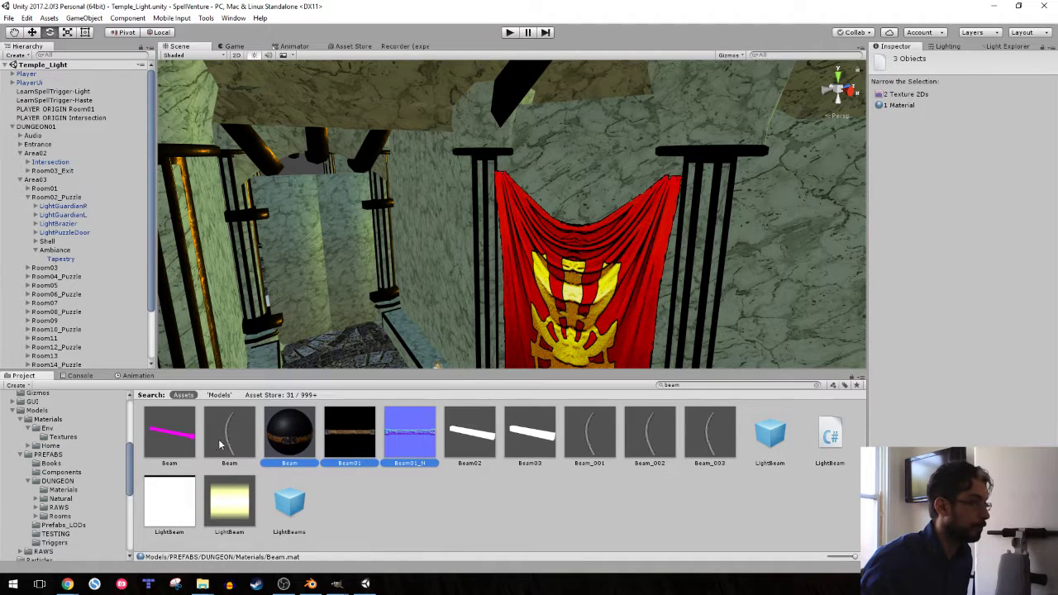
ctrl+click(174, 438)
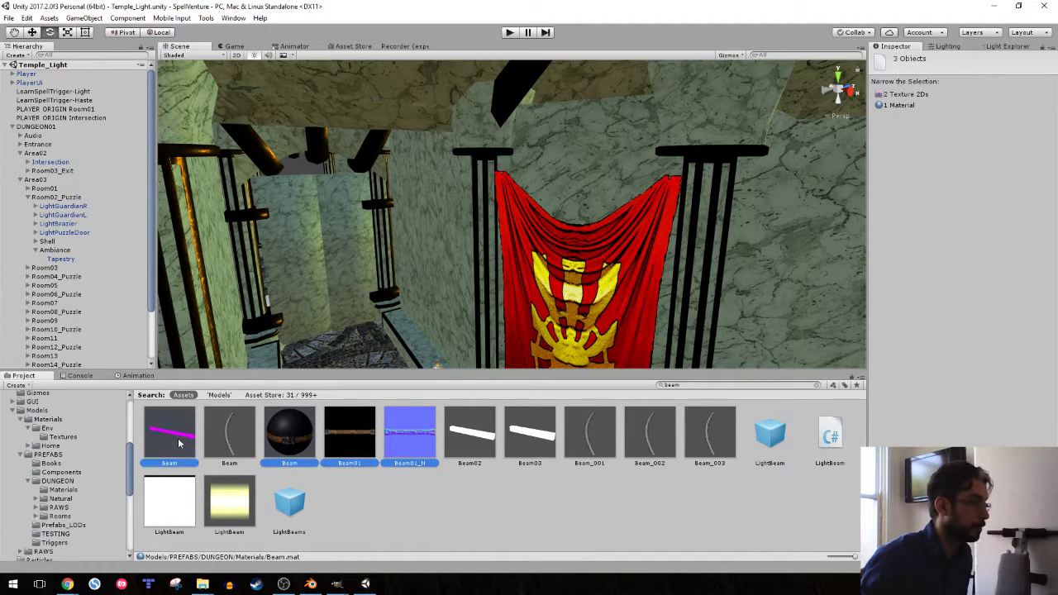
ctrl+click(469, 432)
ctrl+click(530, 432)
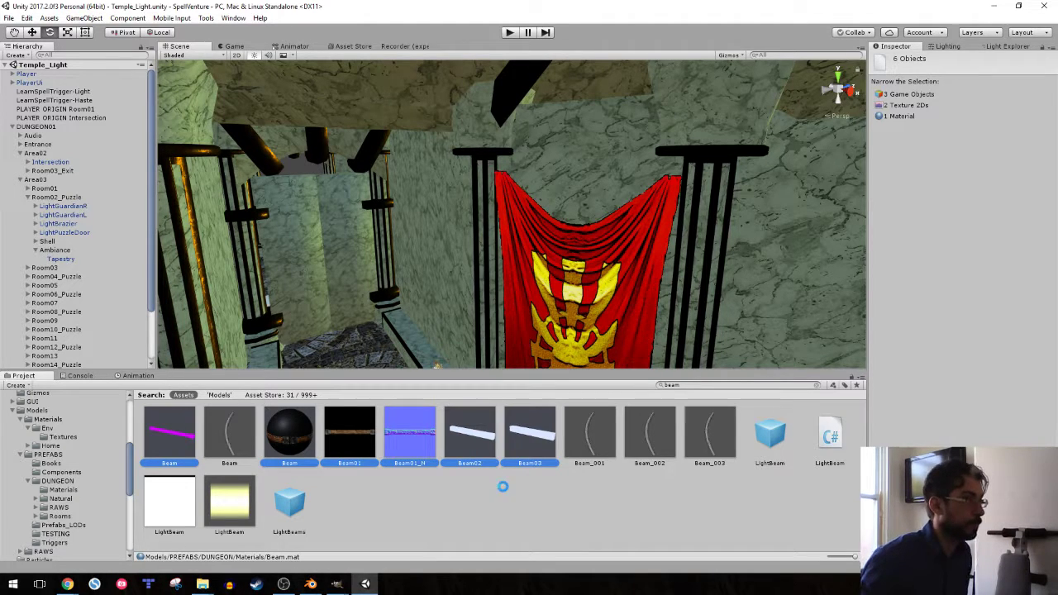
- Drop the Beam model into the scene, raise it toward the ceiling, then delete the magenta beam
click(175, 437)
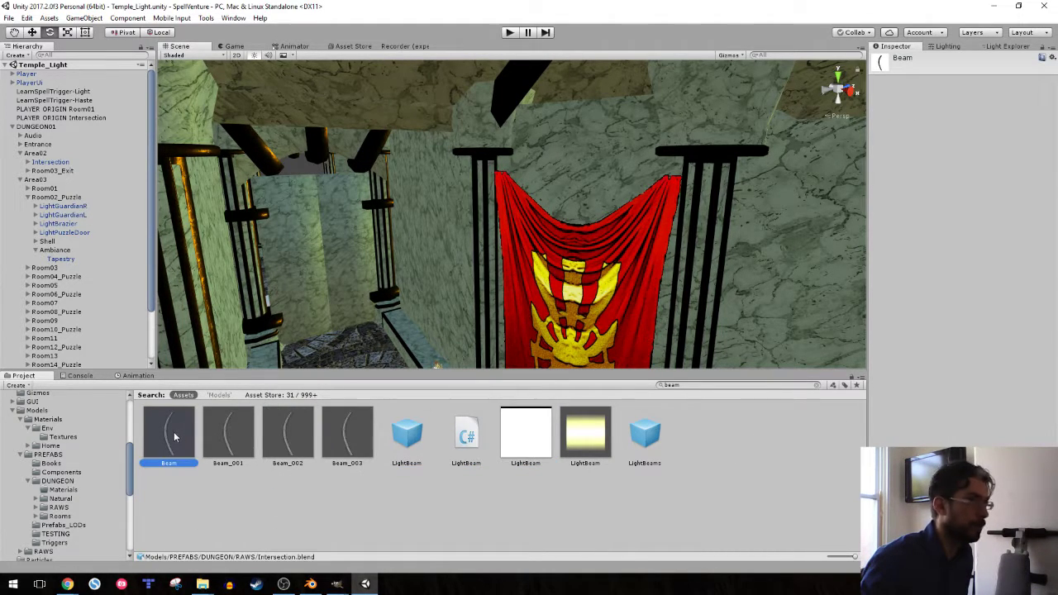
drag(359, 319, 362, 315)
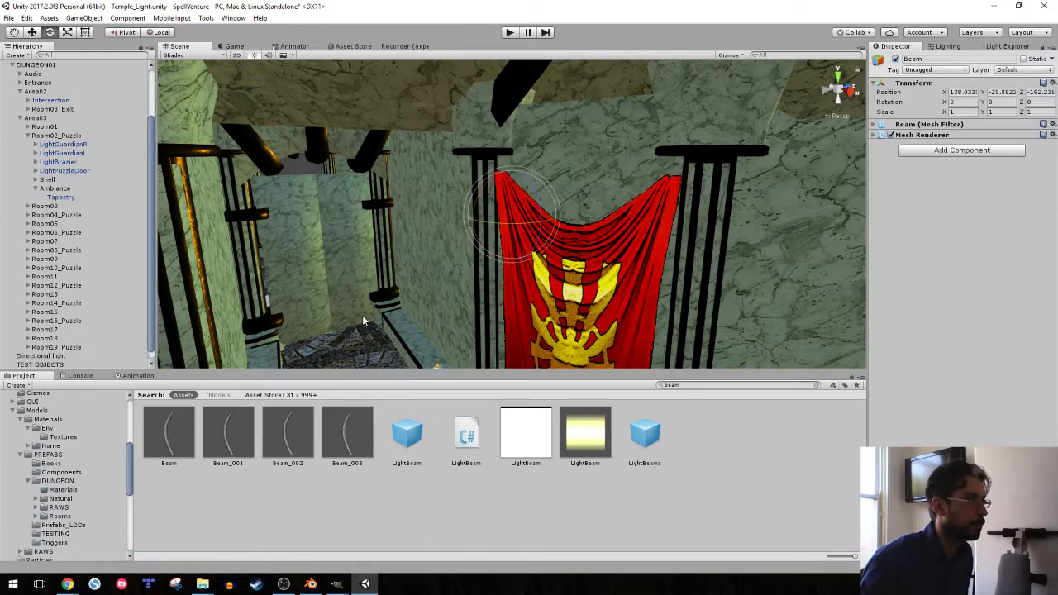
key(w)
scroll(507, 221, down, 2)
drag(509, 171, 524, 99)
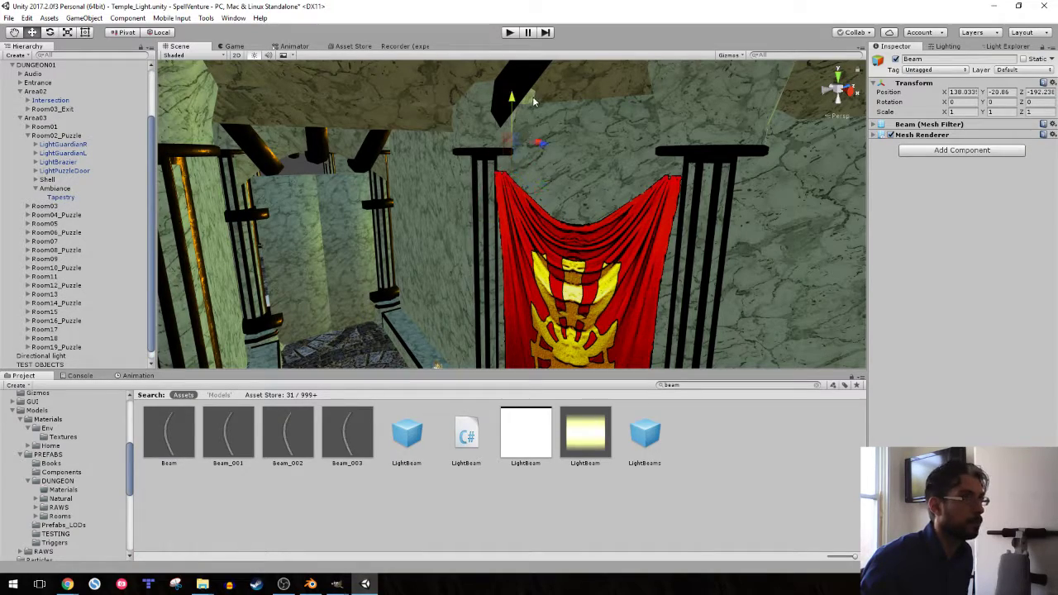
scroll(548, 141, down, 5)
mouse_move(546, 146)
right_down()
mouse_move(613, 229)
mouse_move(582, 235)
right_up()
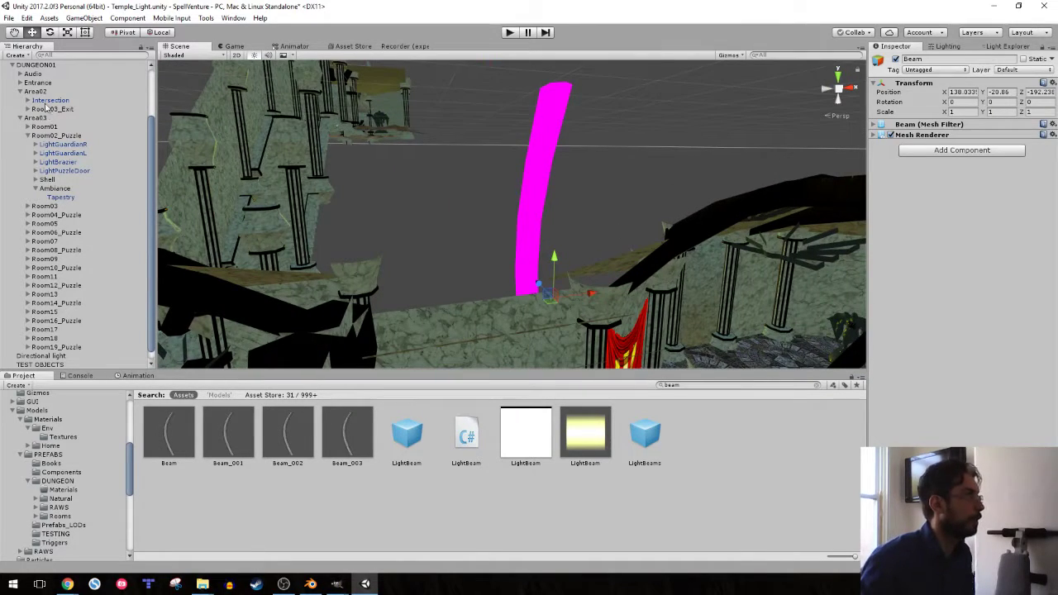
key(Delete)
- Compare the Beam, Beam_001, Beam_002, Beam_003 and LightBeam assets in the Project grid
right_drag(451, 247, 380, 330)
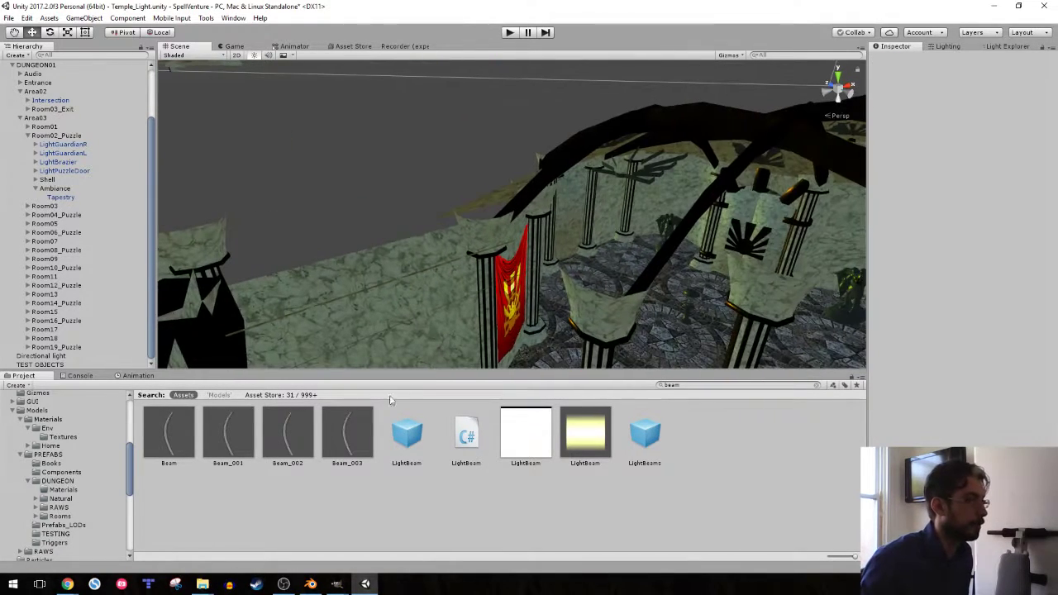
click(362, 429)
click(304, 426)
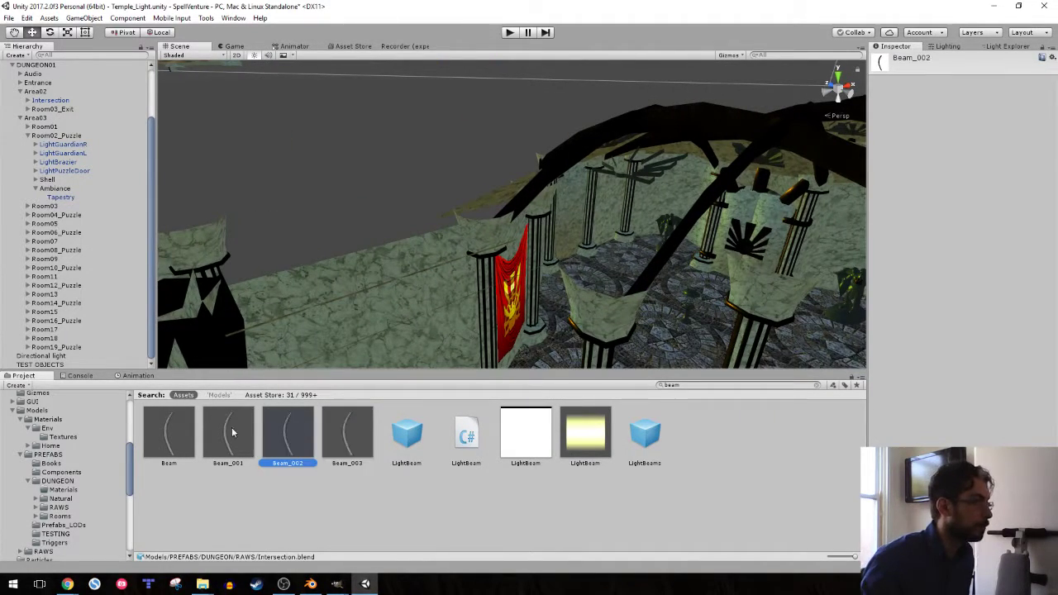
click(228, 430)
click(288, 430)
click(347, 430)
click(405, 438)
click(347, 429)
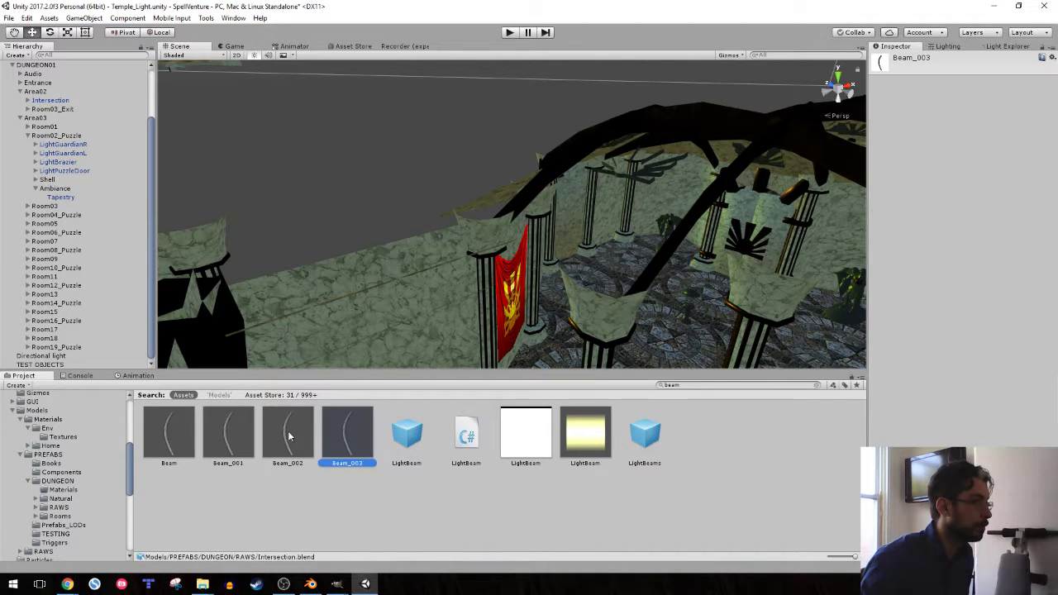
click(287, 429)
click(236, 433)
click(178, 438)
click(228, 434)
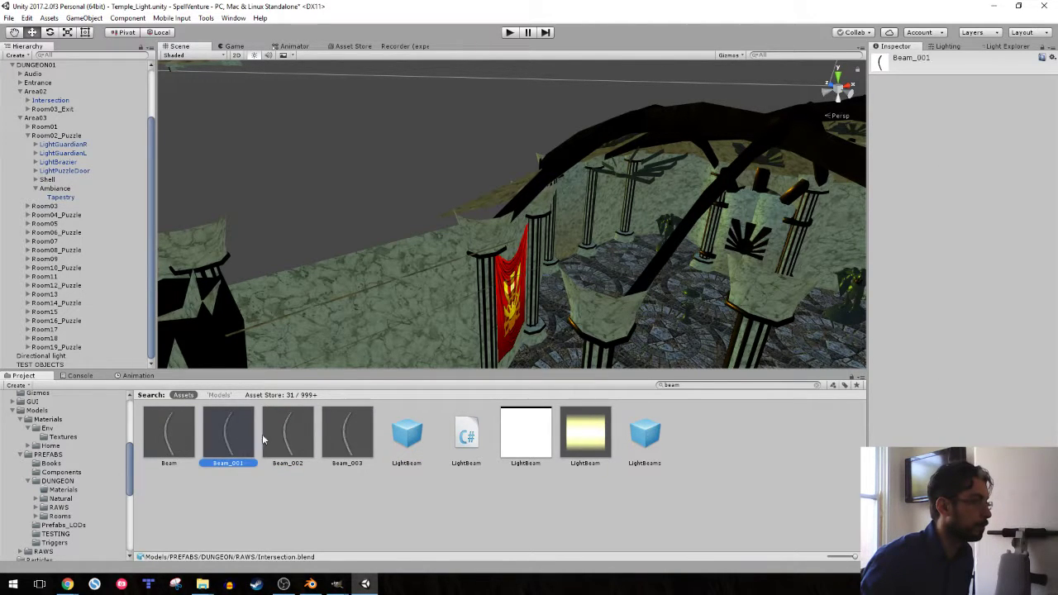
click(288, 433)
click(351, 438)
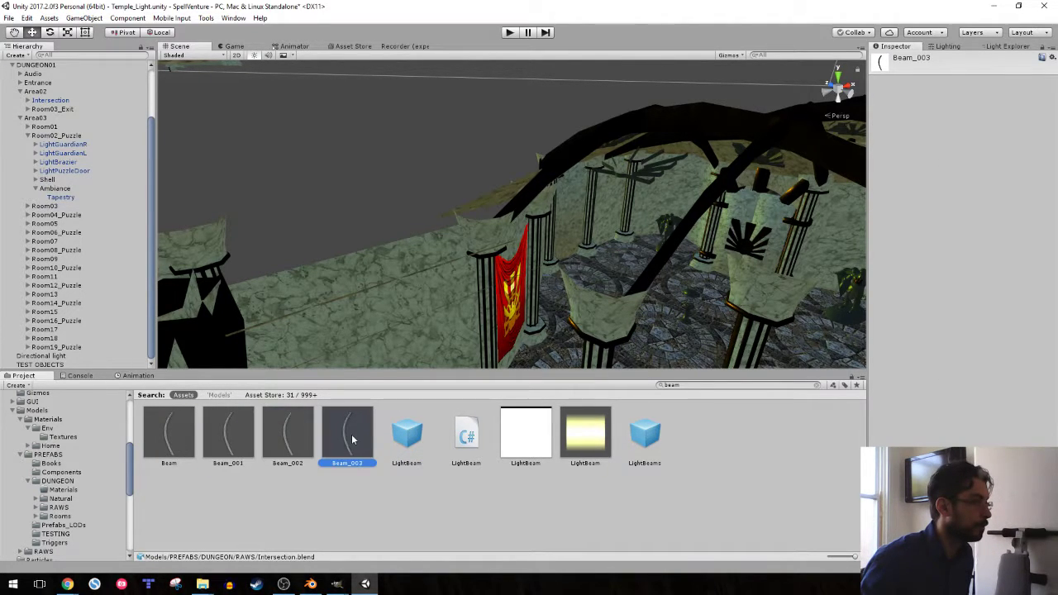
click(402, 438)
click(465, 435)
- Clear the asset selection and the 'beam' search filter, and fly the view to the red tapestry
click(425, 495)
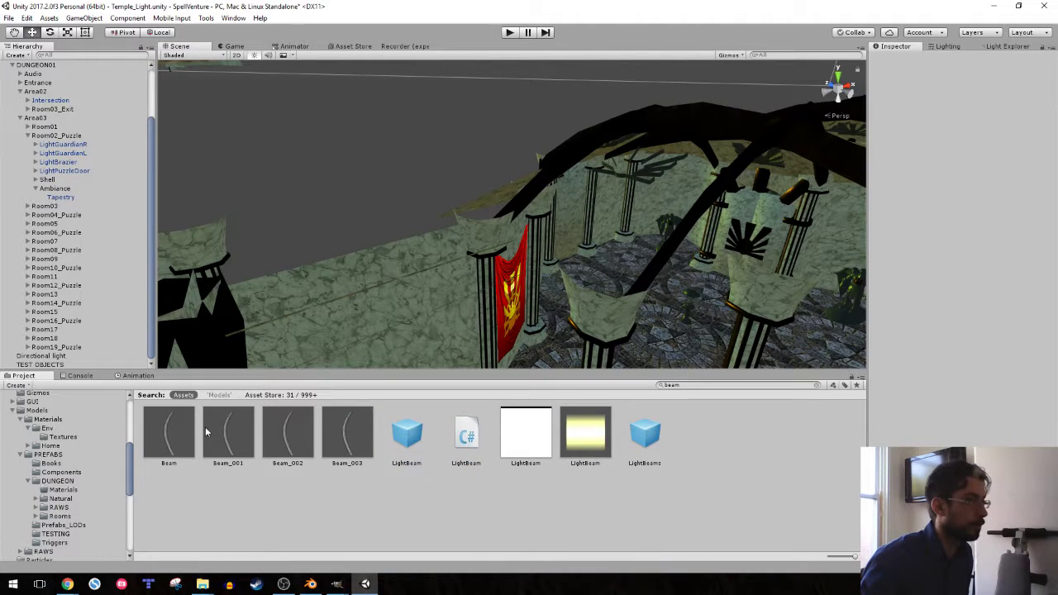
click(702, 385)
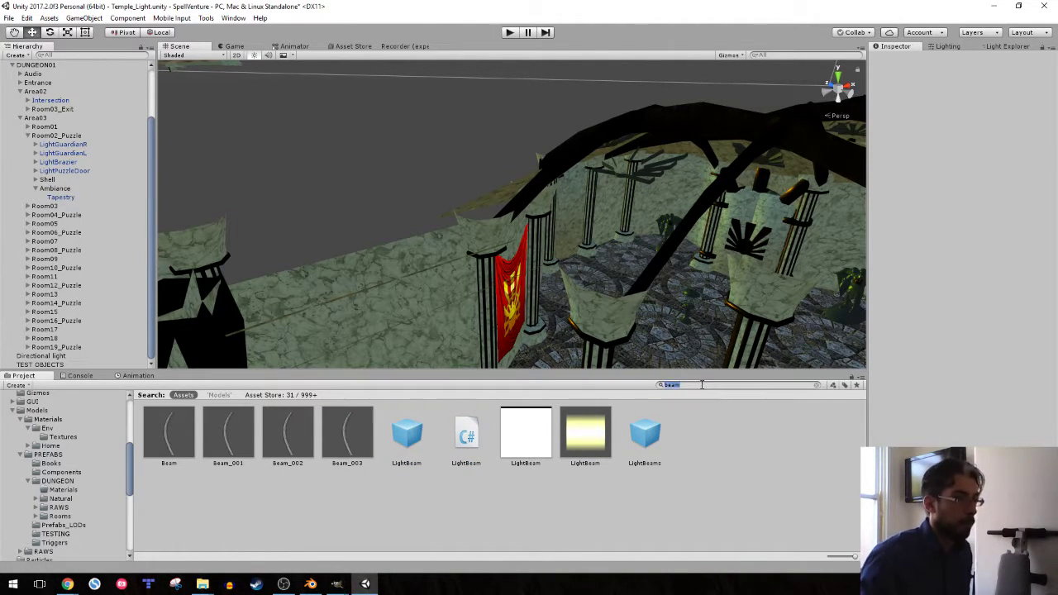
key(BackSpace)
right_drag(567, 236, 528, 235)
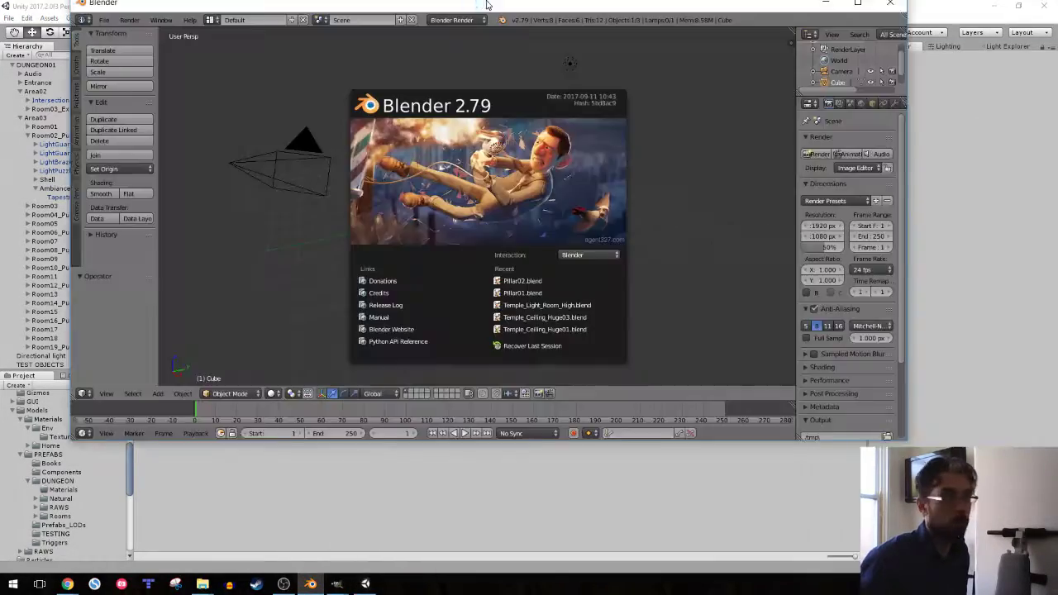
- Maximize Blender, dismiss the splash screen, and switch to front orthographic view
double_click(486, 4)
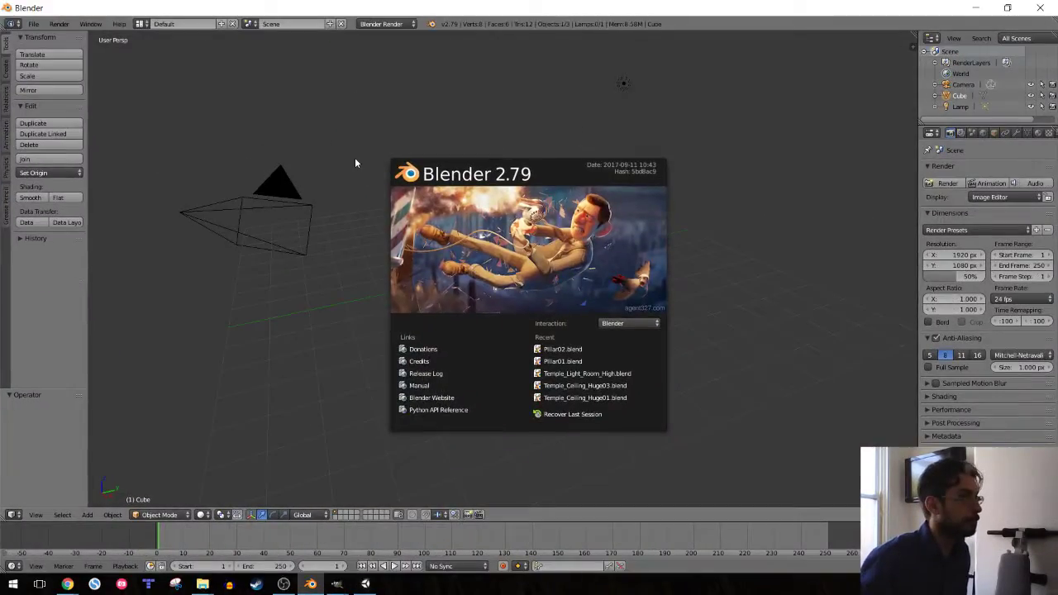
click(354, 157)
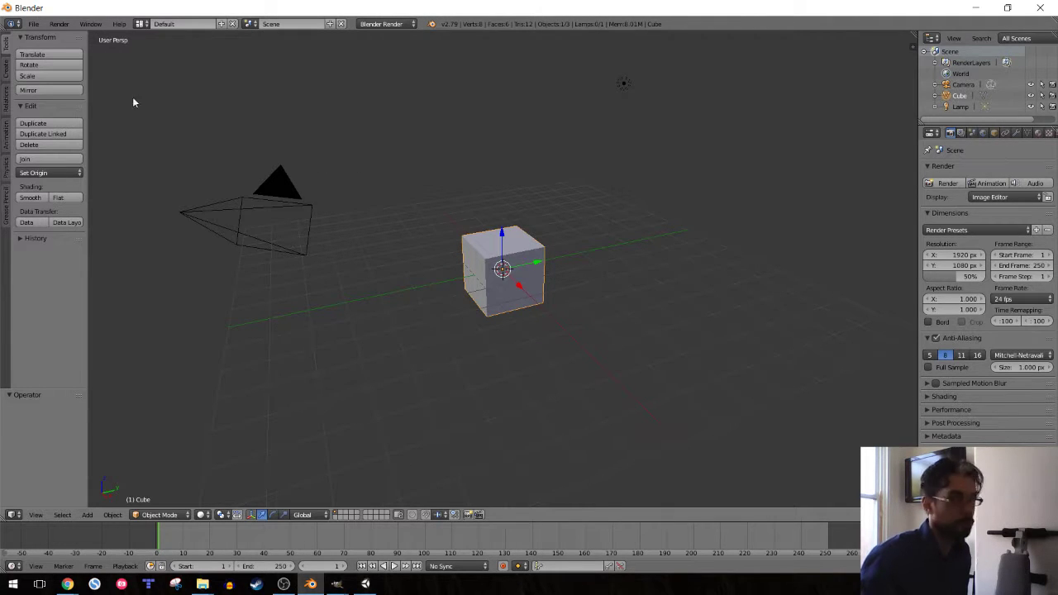
key(KP_1)
key(KP_5)
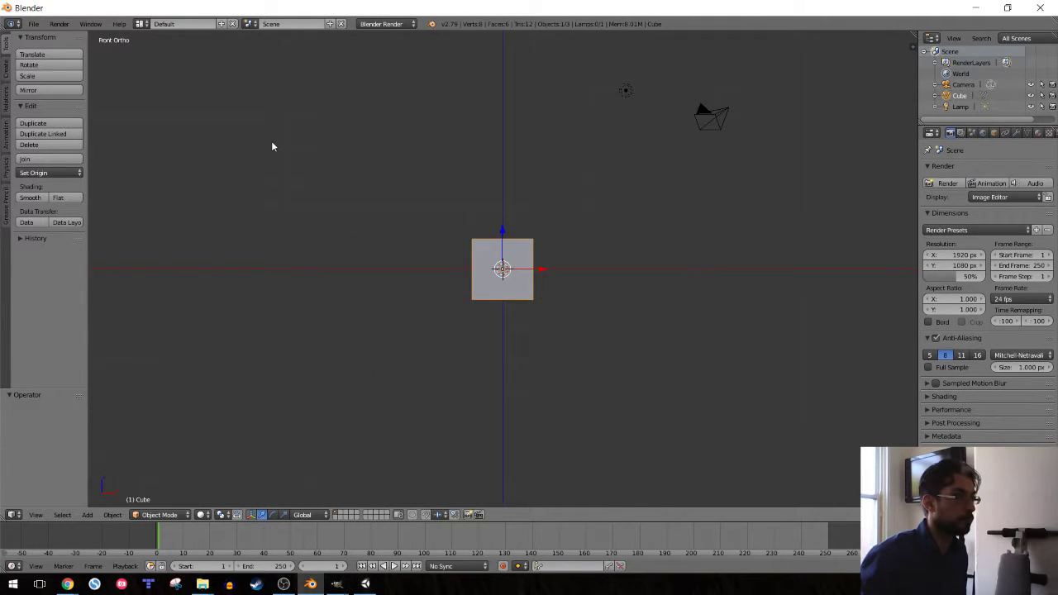
- Save the scene as beam01.blend in the Dungeon Rooms folder
click(34, 23)
click(49, 108)
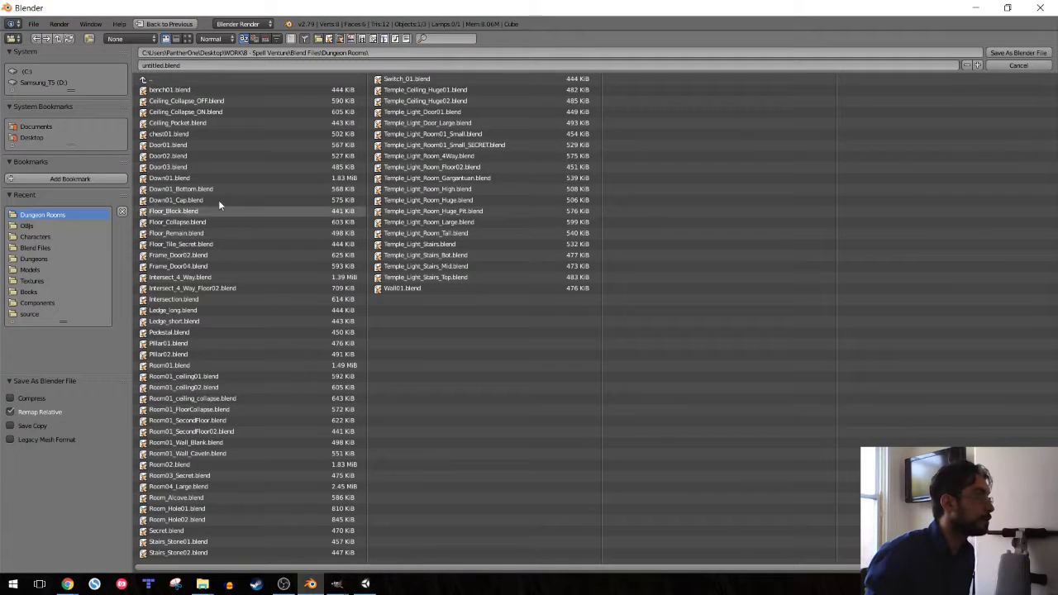
click(154, 63)
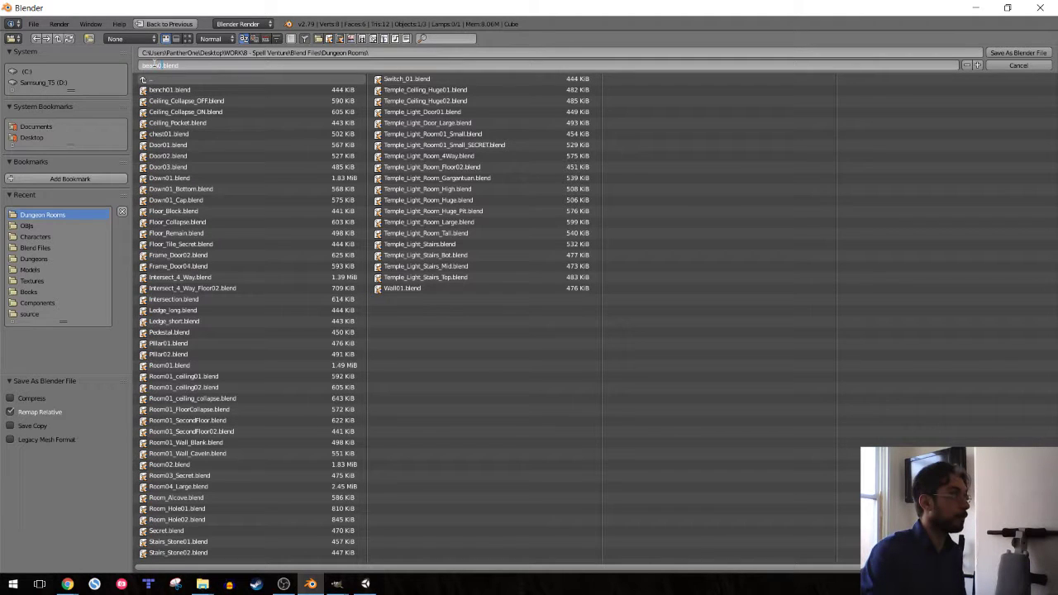
key(Return)
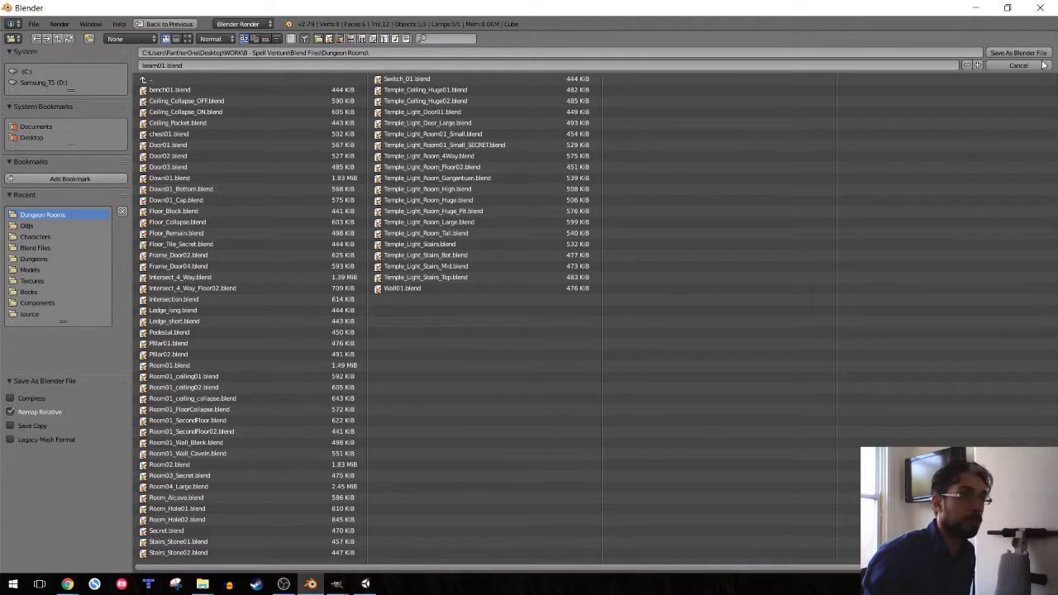
click(1025, 53)
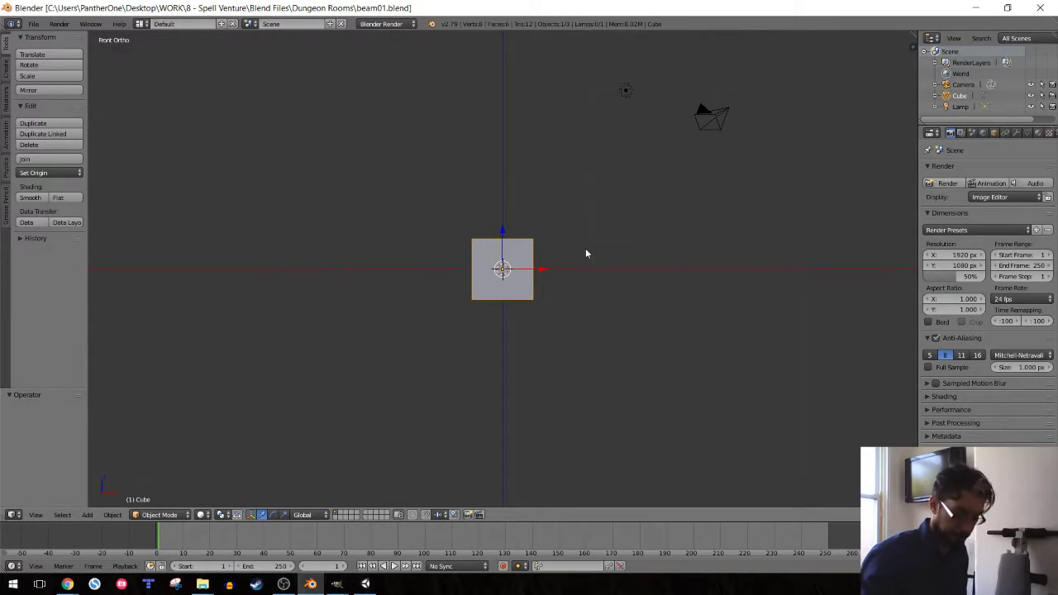
- Scale the cube 5 along X, 0.5 uniformly, then 2 along X into a long beam
key(s)
key(x)
key(5)
key(Return)
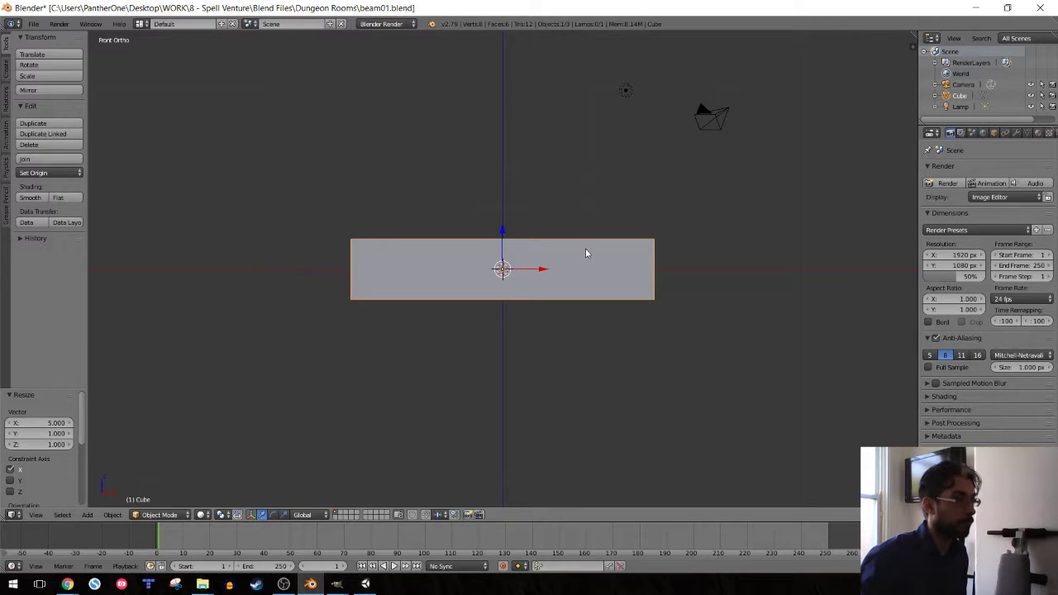
key(s)
key(period)
key(5)
key(Return)
key(s)
key(x)
key(2)
key(Return)
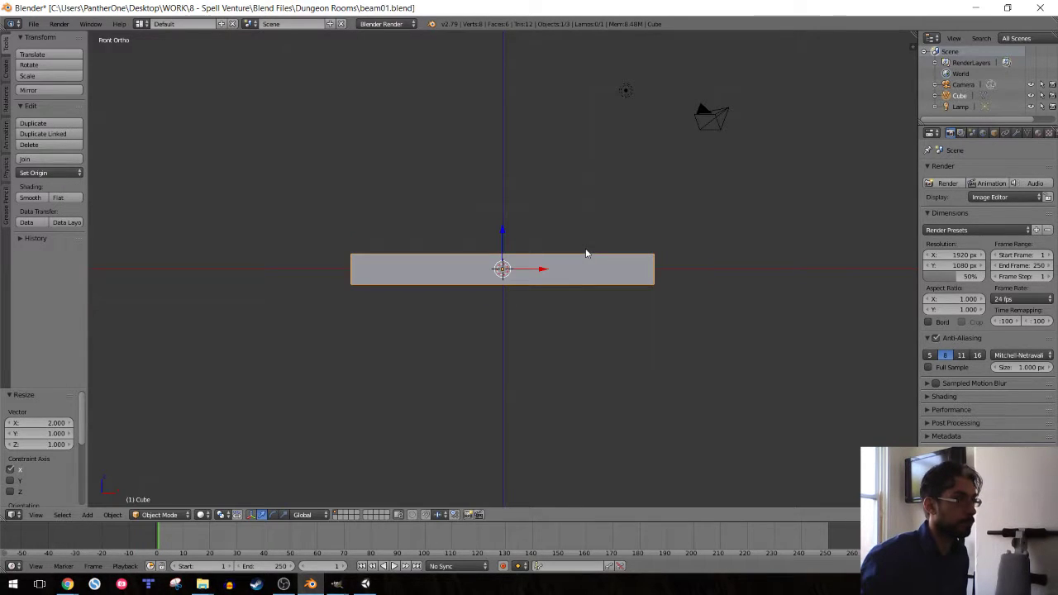
- Inspect the beam from front and angled views, briefly toggling wireframe display
middle_drag(346, 233, 391, 283)
key(Tab)
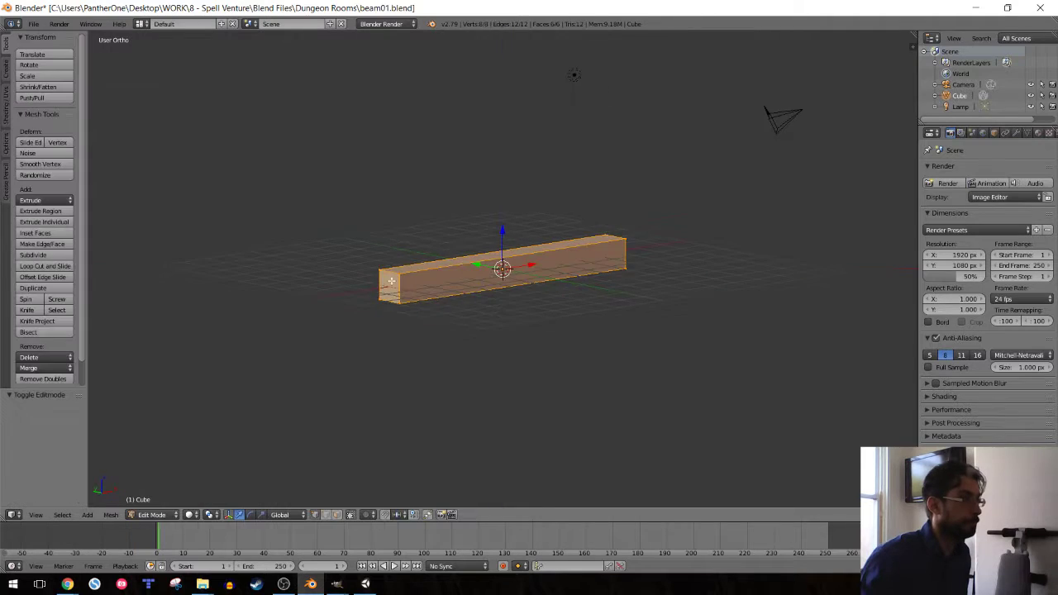
scroll(391, 283, up, 3)
key(Tab)
key(KP_1)
key(z)
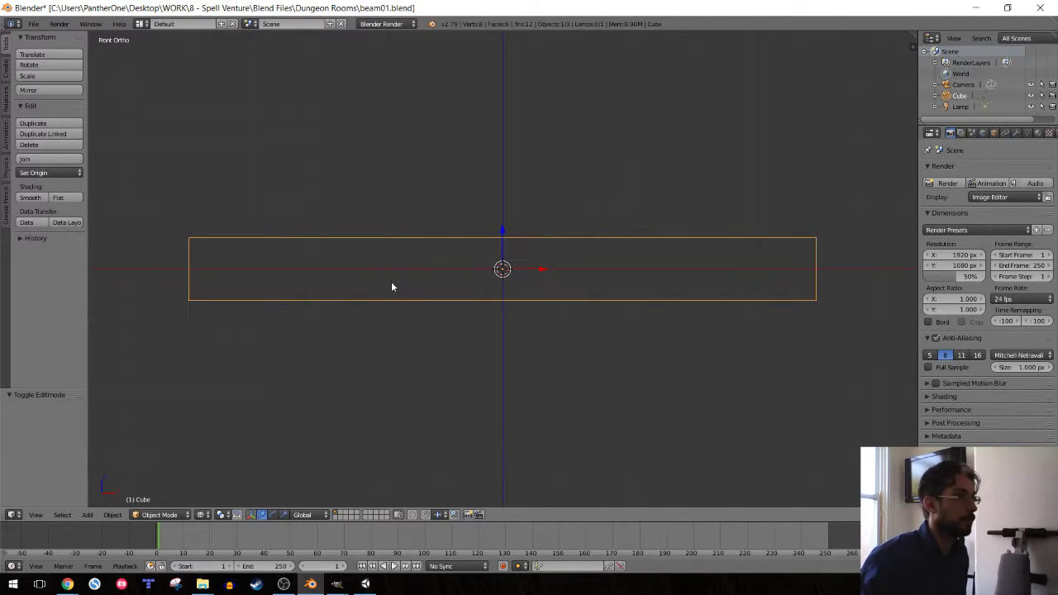
scroll(391, 281, down, 1)
scroll(391, 281, down, 1)
key(z)
middle_drag(351, 285, 399, 295)
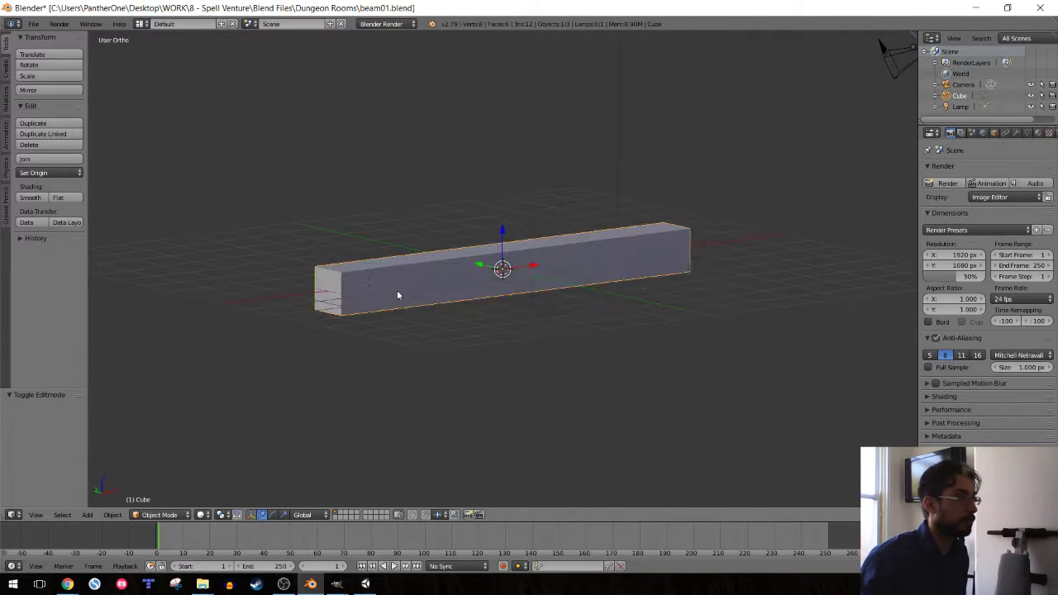
- In Edit Mode, select the beam's left and right end faces
key(Tab)
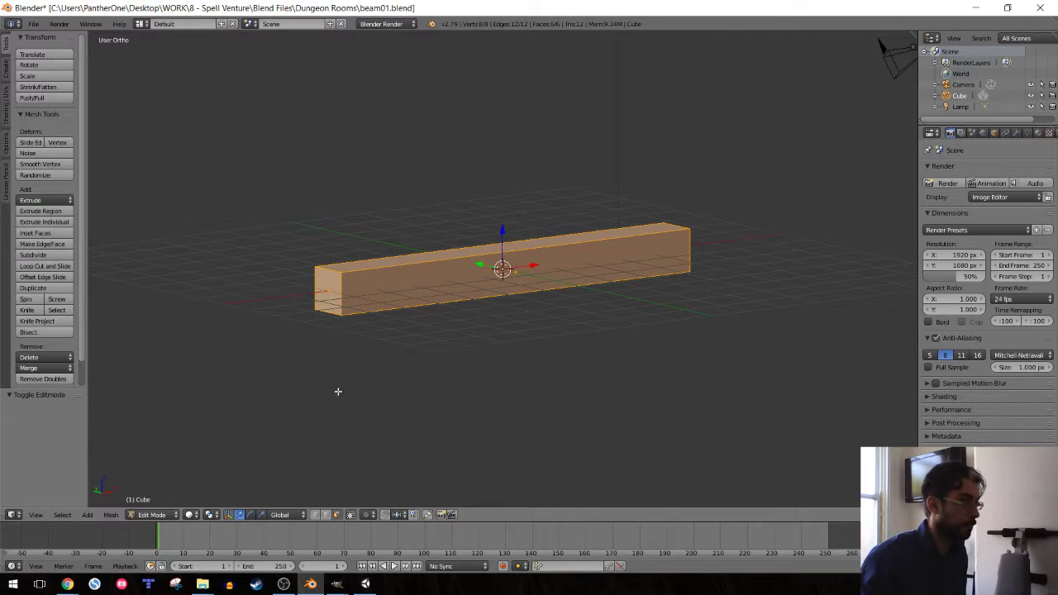
right_click(328, 288)
shift+right_click(677, 243)
- Delete the beam's two end faces, leaving an open-ended tube
key(x)
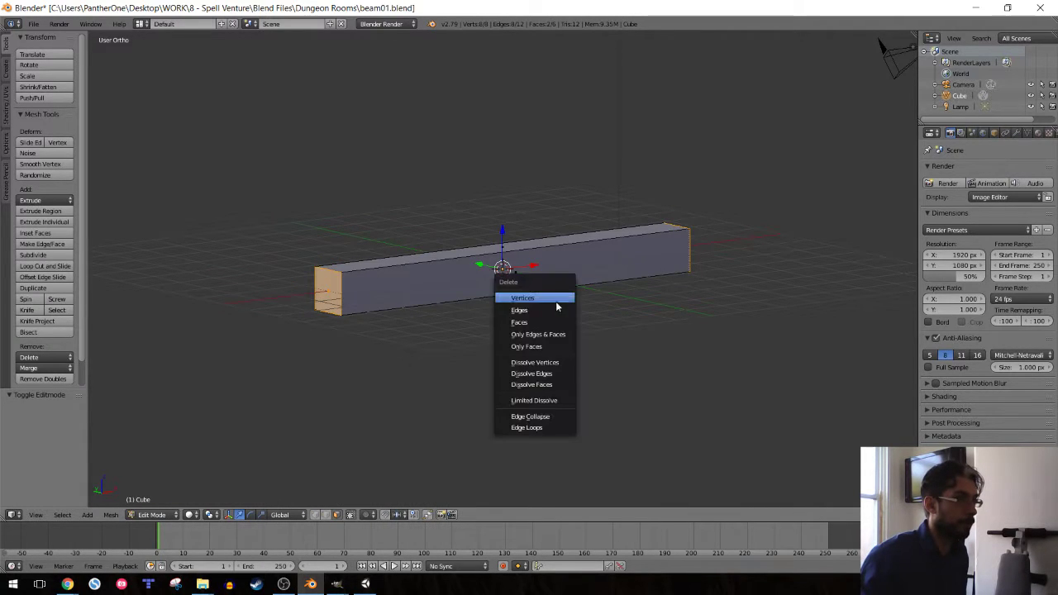
click(551, 321)
key(KP_1)
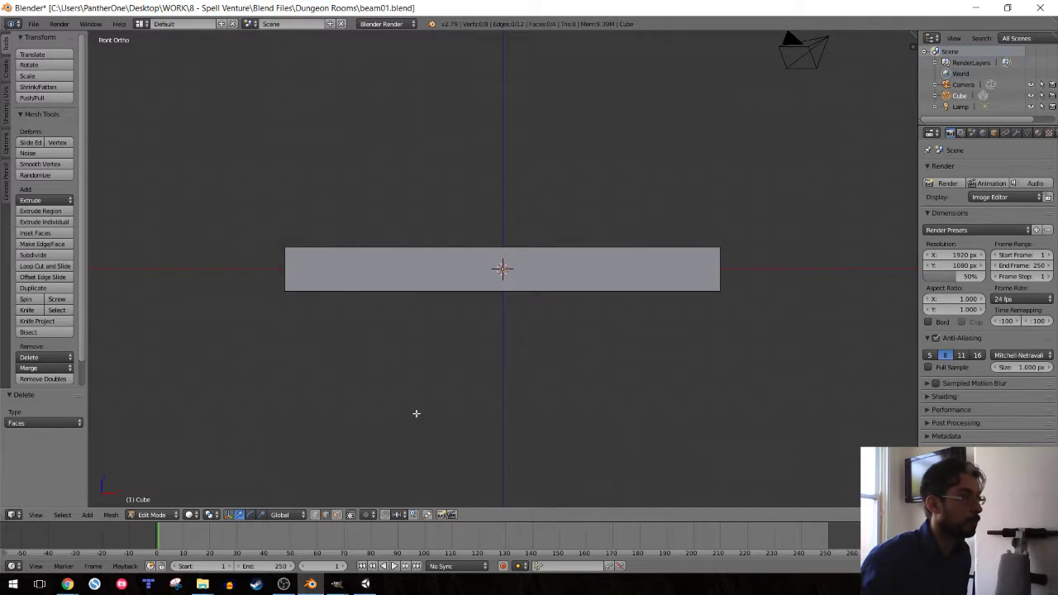
middle_drag(415, 413, 465, 289)
- Mark the beam's bottom front edge as a UV seam
right_click(465, 290)
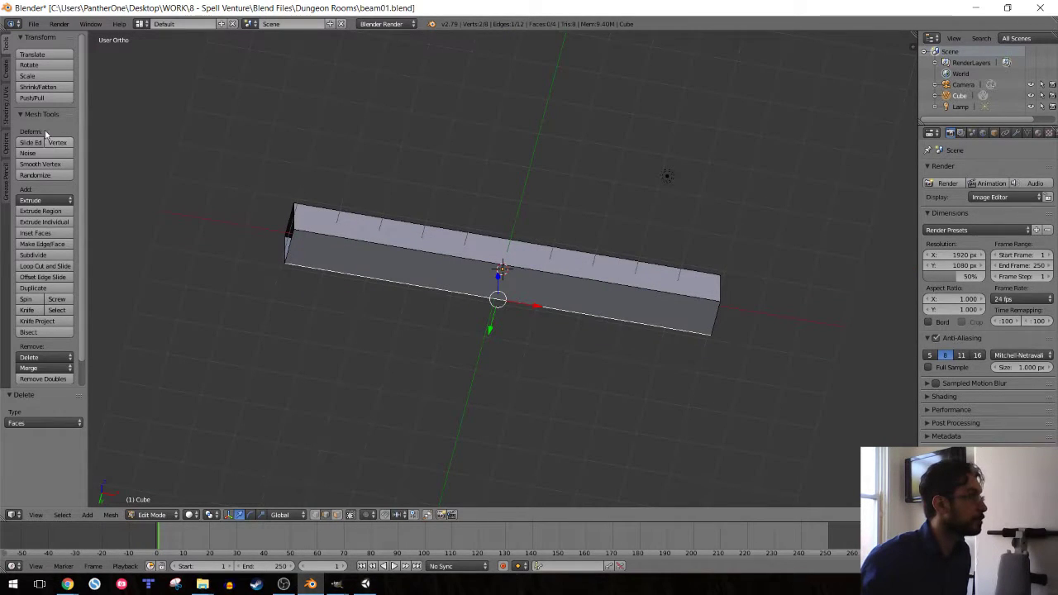
click(7, 83)
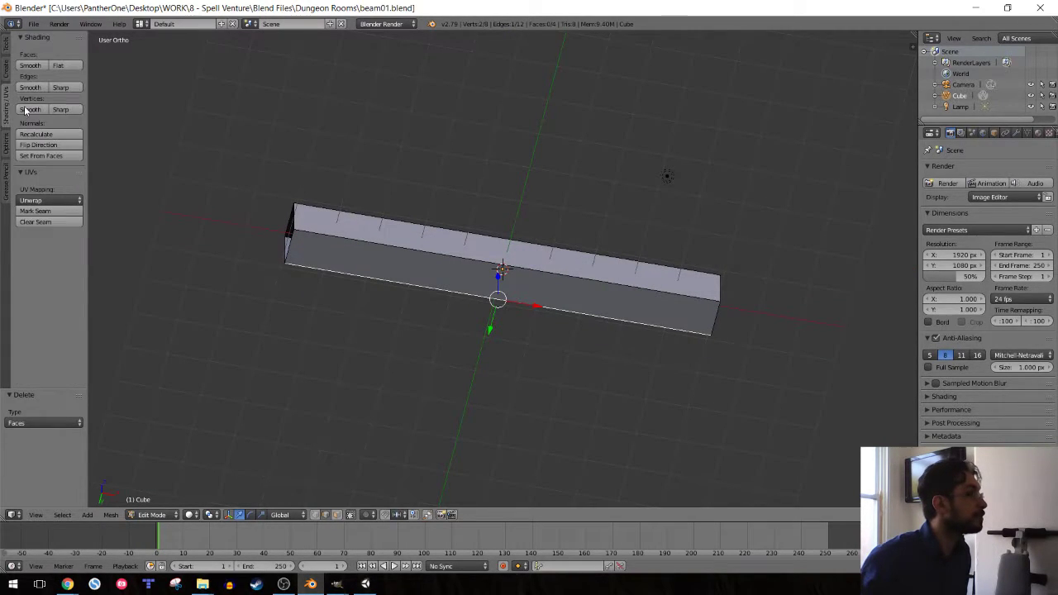
click(41, 211)
- Apply the beam's rotation and scale in Object Mode, then split the 3D view side by side
key(a)
key(Tab)
key(ctrl+a)
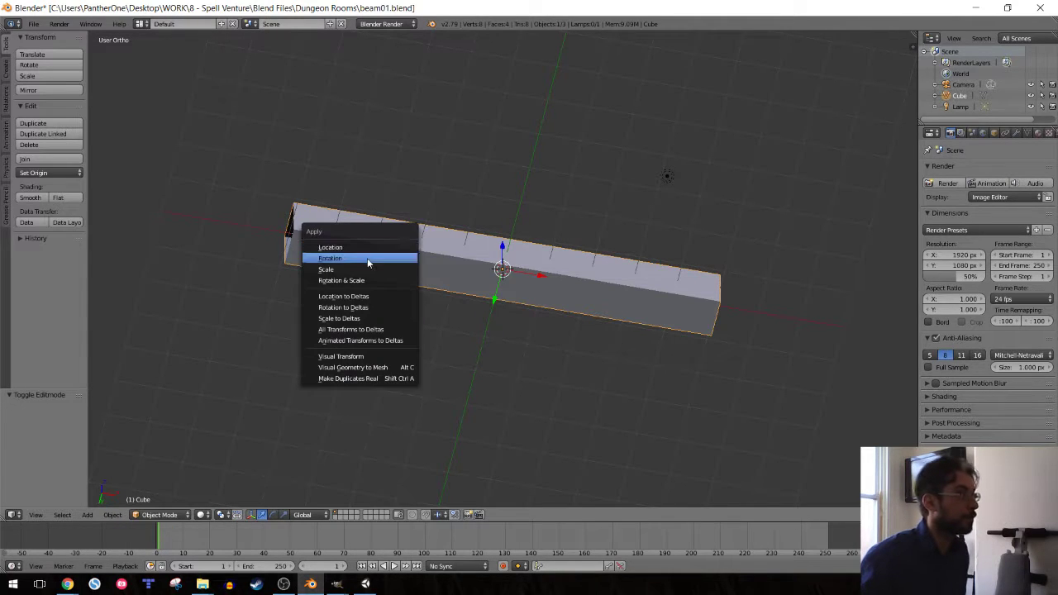
click(360, 280)
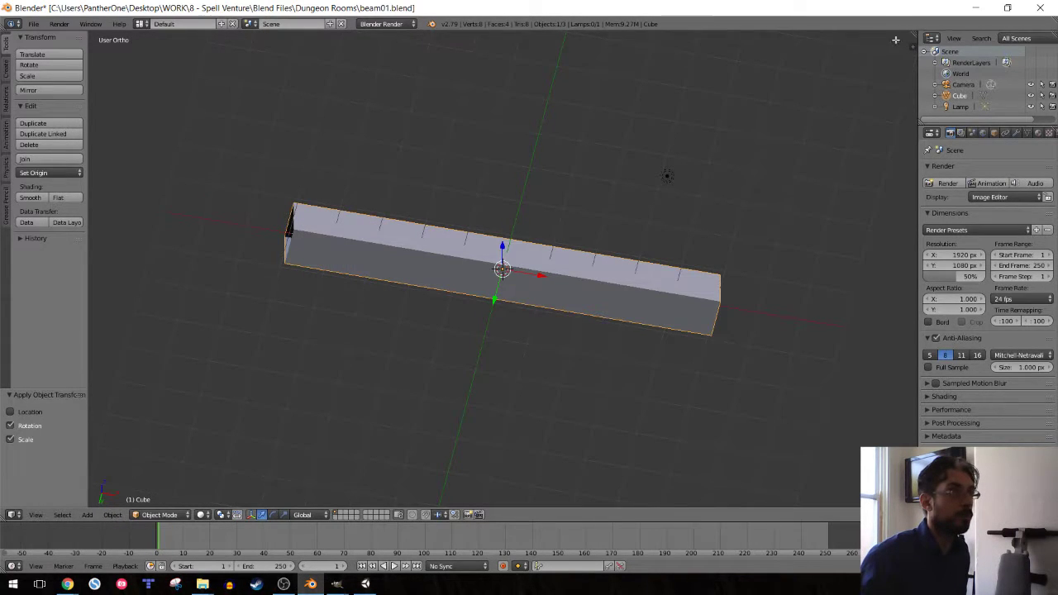
drag(895, 39, 600, 49)
- Select all of the beam's geometry and unwrap it, showing the UVs in a UV/image editor on the right
key(t)
key(Tab)
key(a)
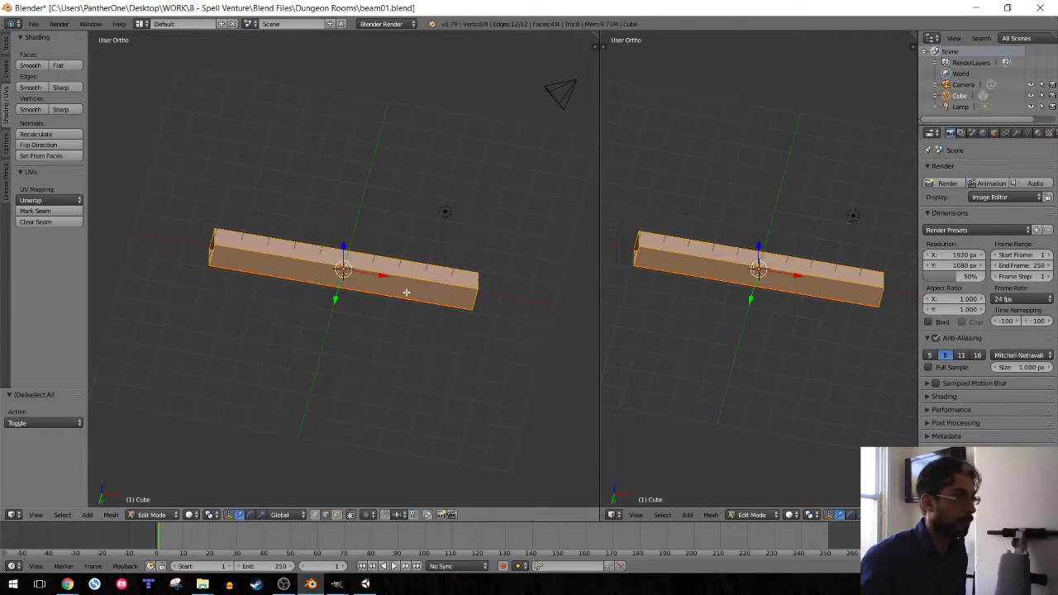
click(613, 514)
click(652, 421)
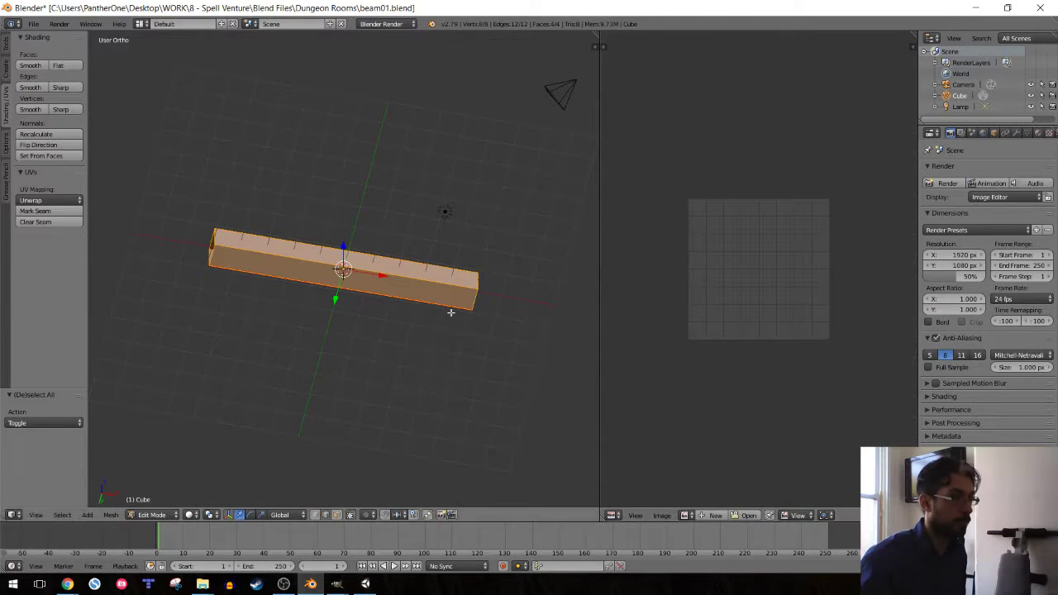
key(u)
click(418, 294)
- Rescale the beam's UVs by 2, then 0.5, then 1.5 to end up 1.5 times larger
text(s)
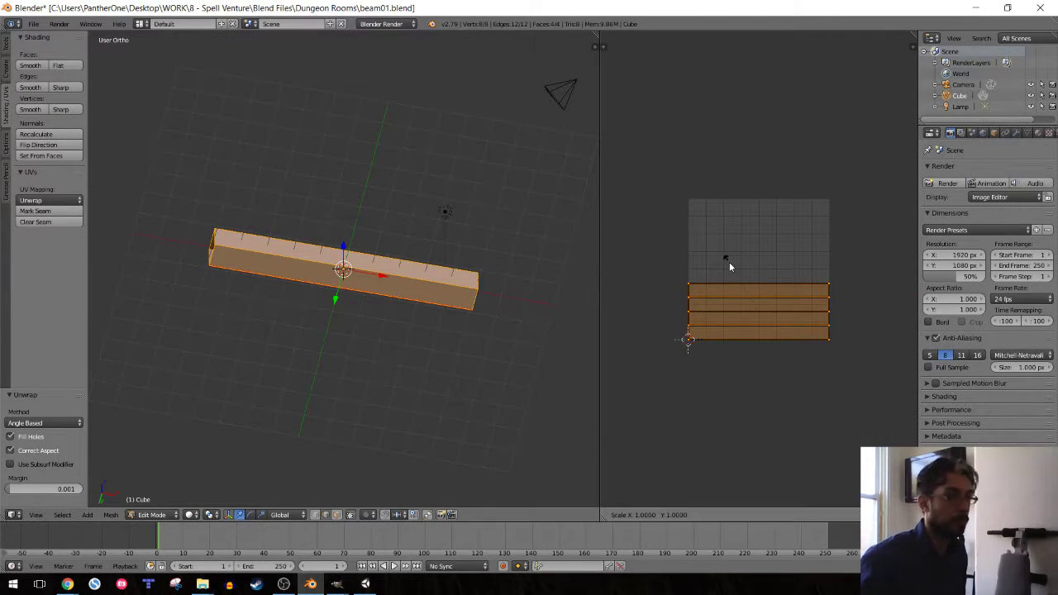
text(2)
key(Return)
key(s)
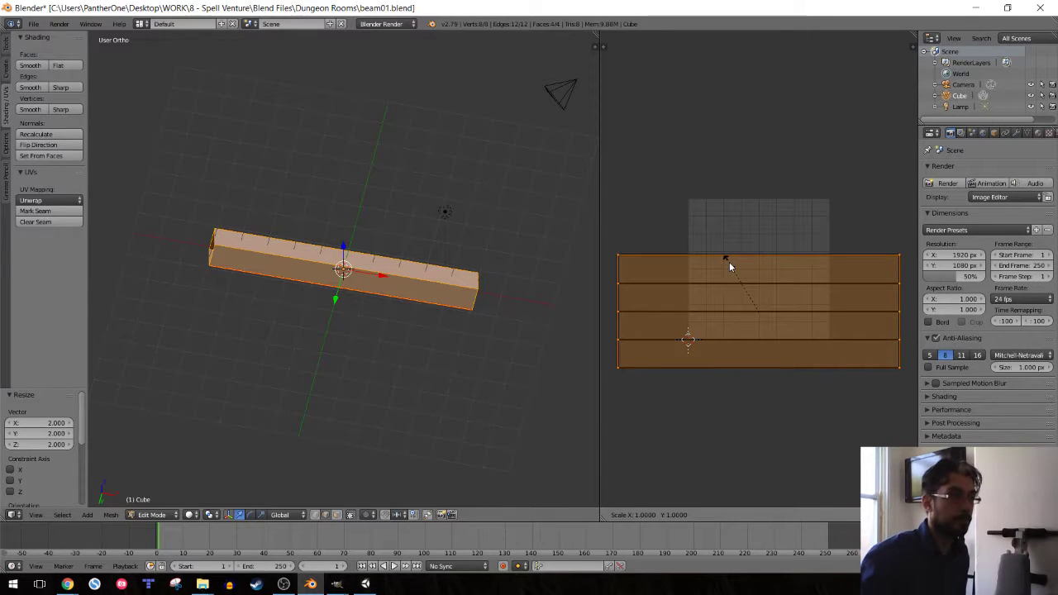
key(Return)
text(s.5)
key(Return)
text(s)
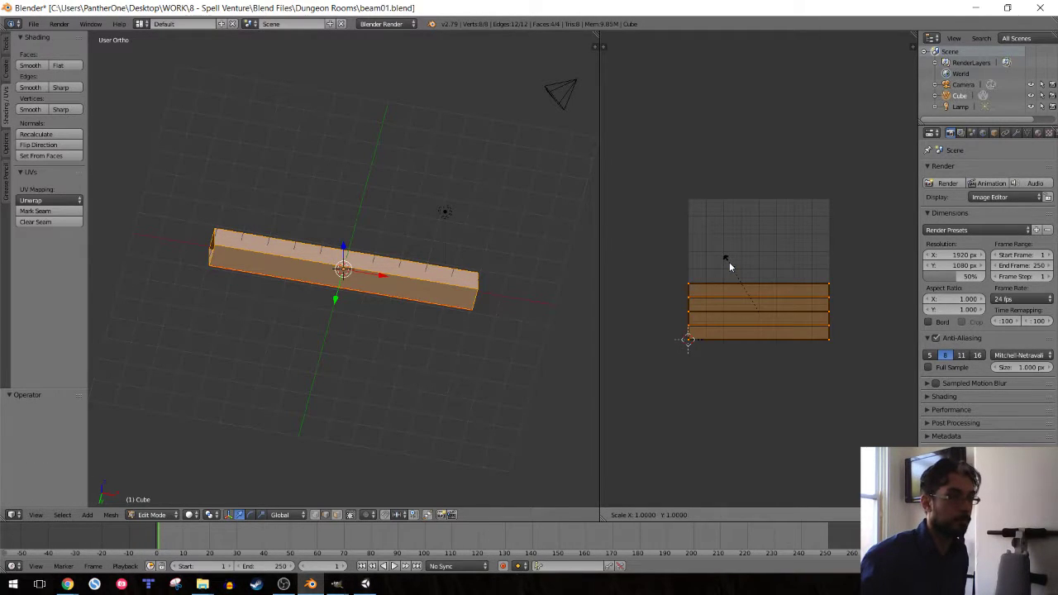
text(1.5)
key(Return)
- Return to Object Mode, save over beam01.blend, and view the beam from the front
key(Tab)
key(ctrl+s)
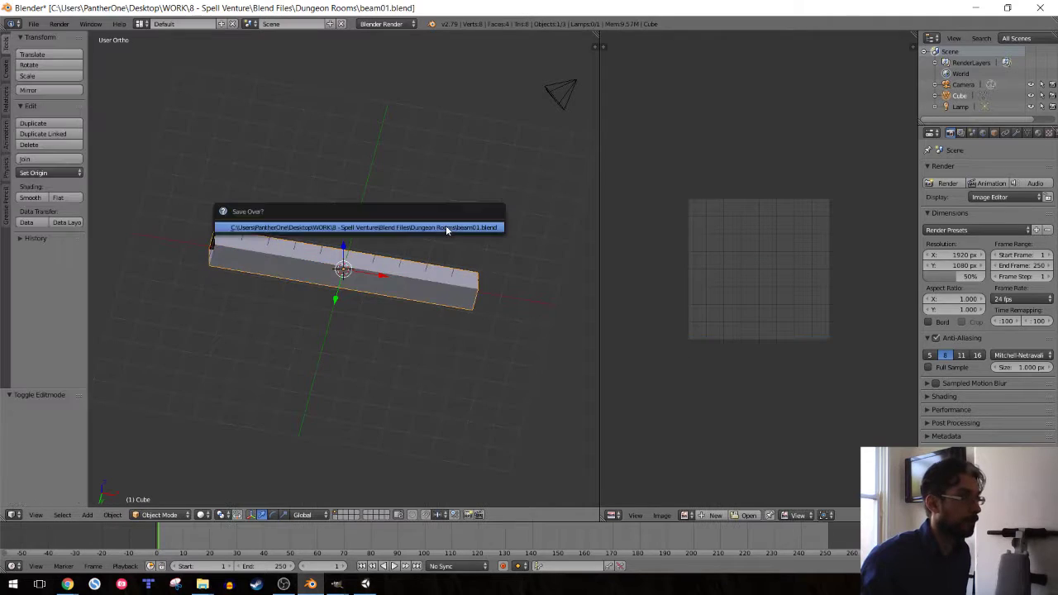
click(446, 229)
key(KP_1)
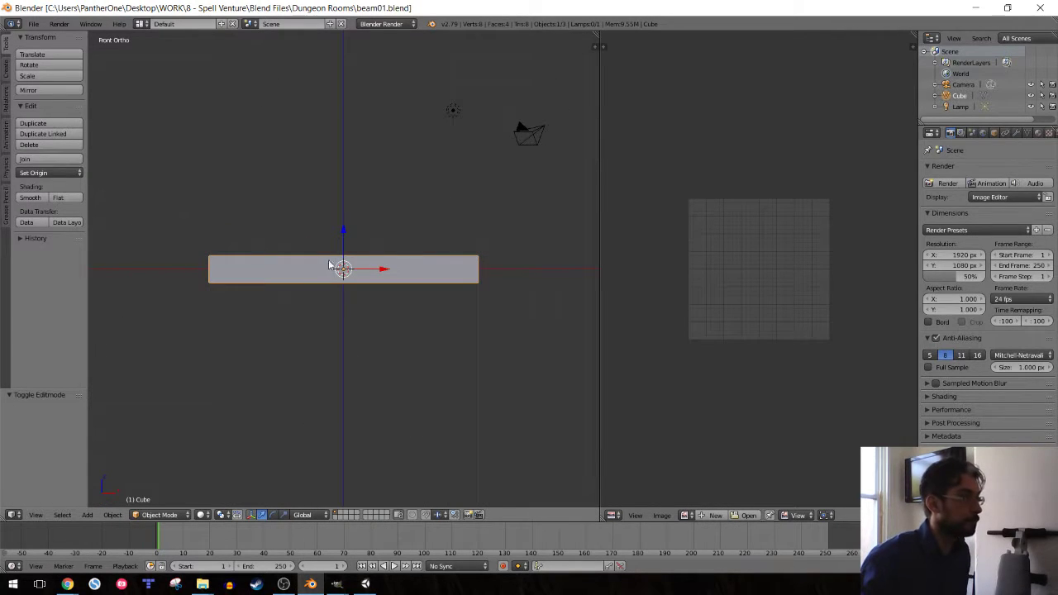
key(shift+a)
mouse_move(318, 264)
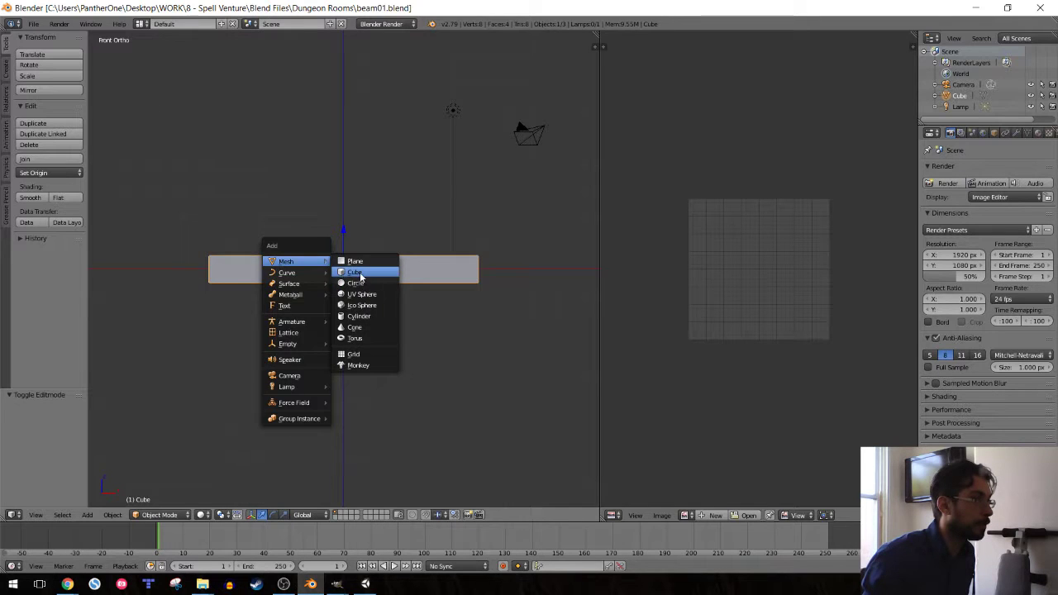
- Add a cube at the beam centre, halve its X width, and select its left face in wireframe
click(361, 272)
text(s)
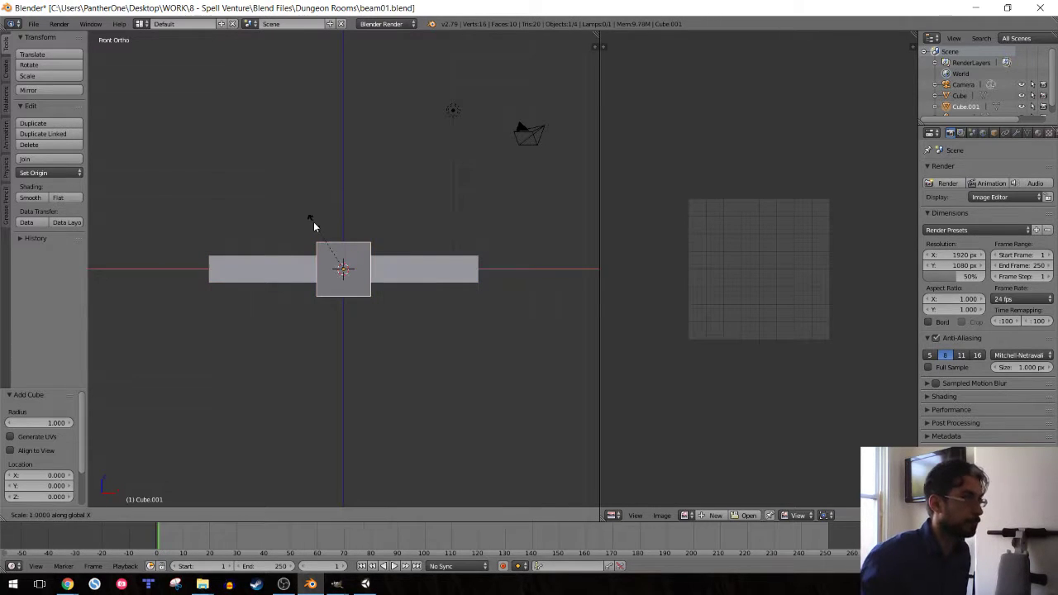
text(x.5)
key(Return)
key(Tab)
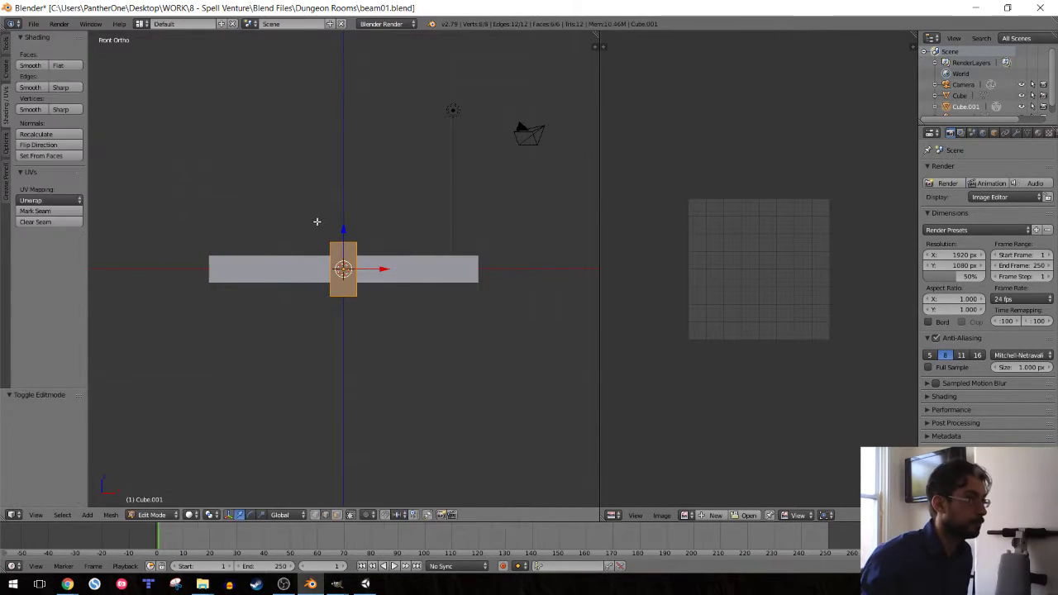
key(z)
key(a)
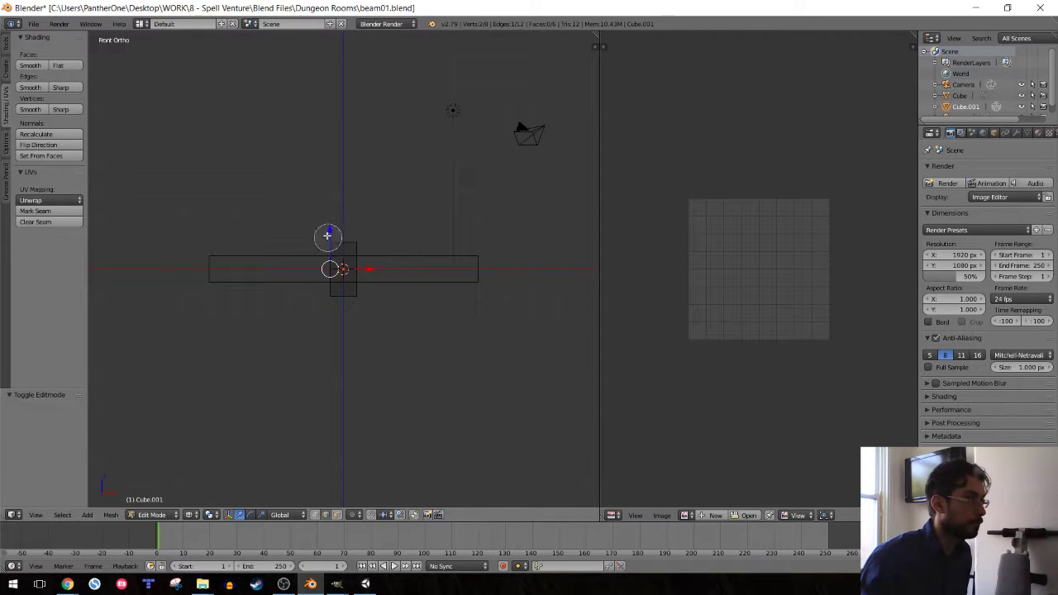
right_click(333, 248)
key(c)
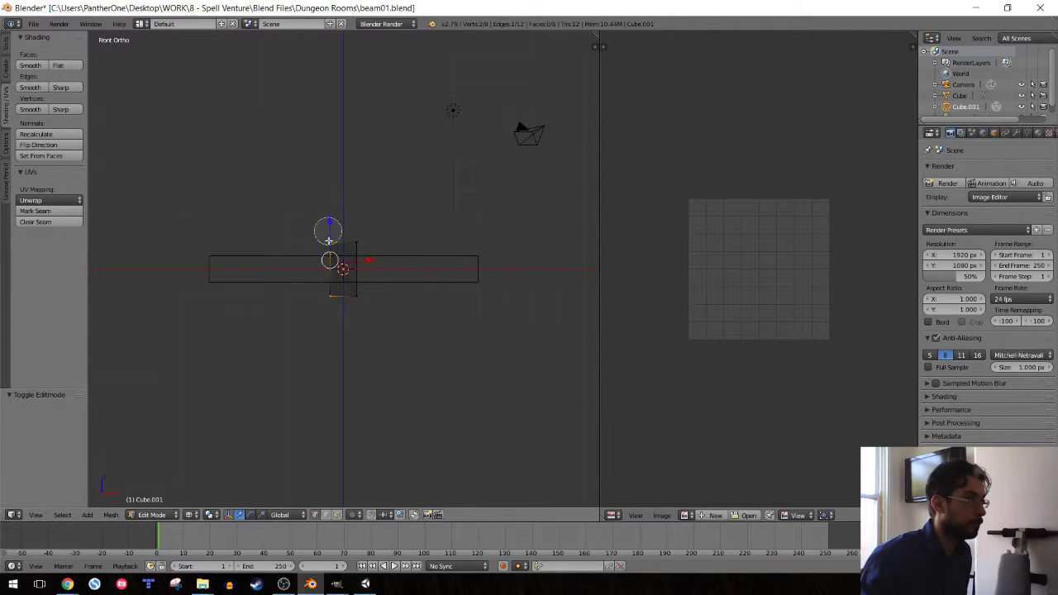
drag(330, 230, 330, 316)
key(Escape)
- Extrude the left face one unit along X, taper it to 0.6, and shorten it slightly
key(e)
key(x)
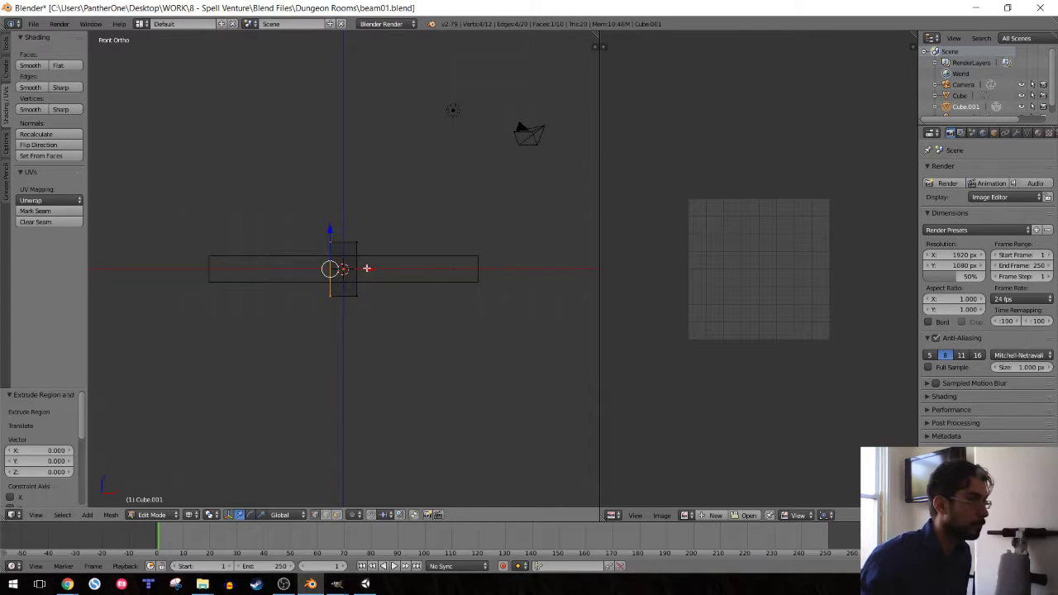
click(240, 234)
key(s)
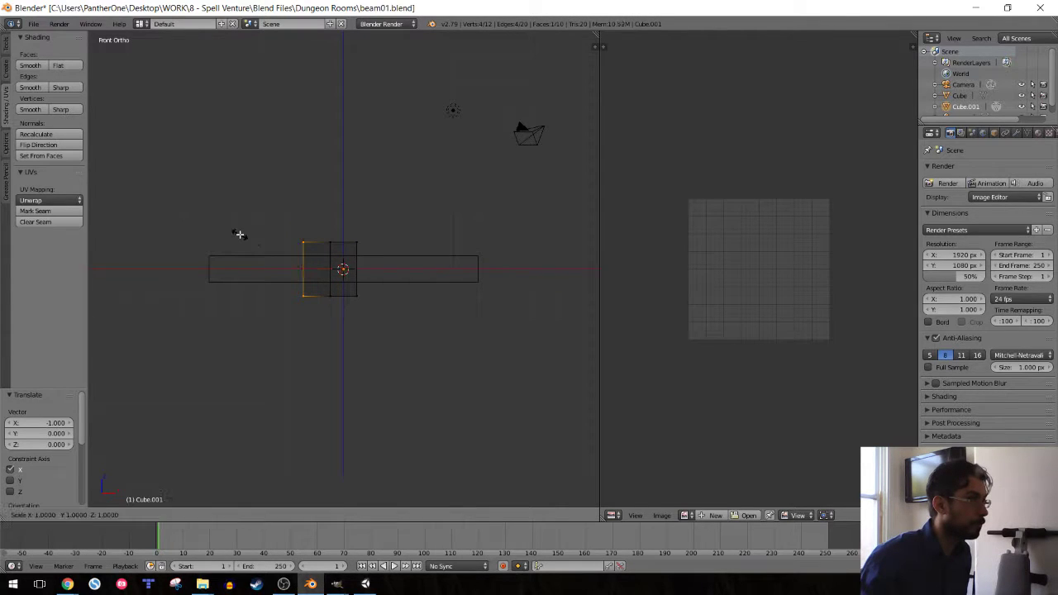
click(268, 247)
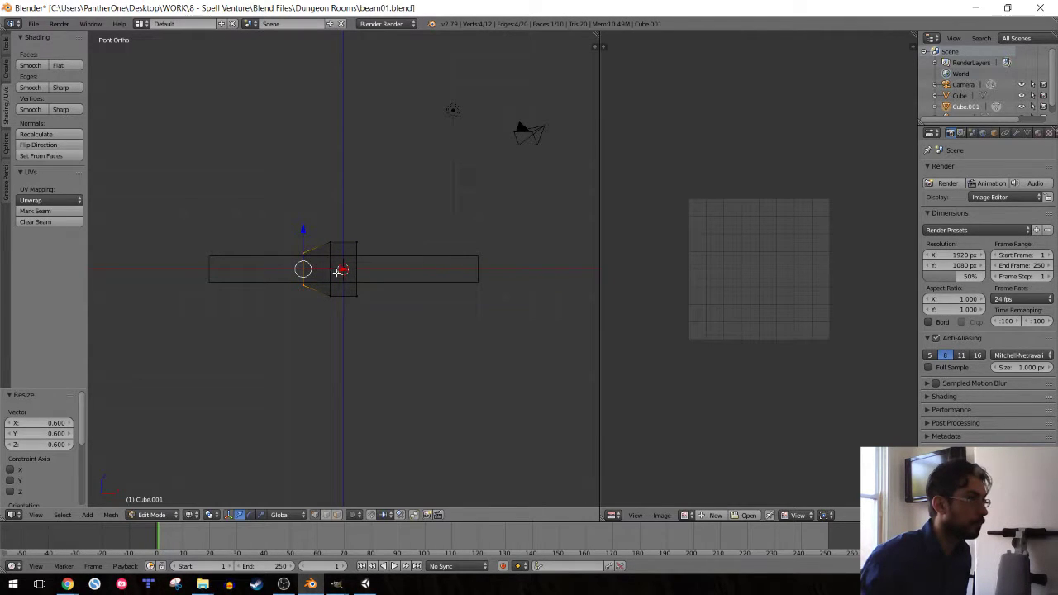
key(g)
key(x)
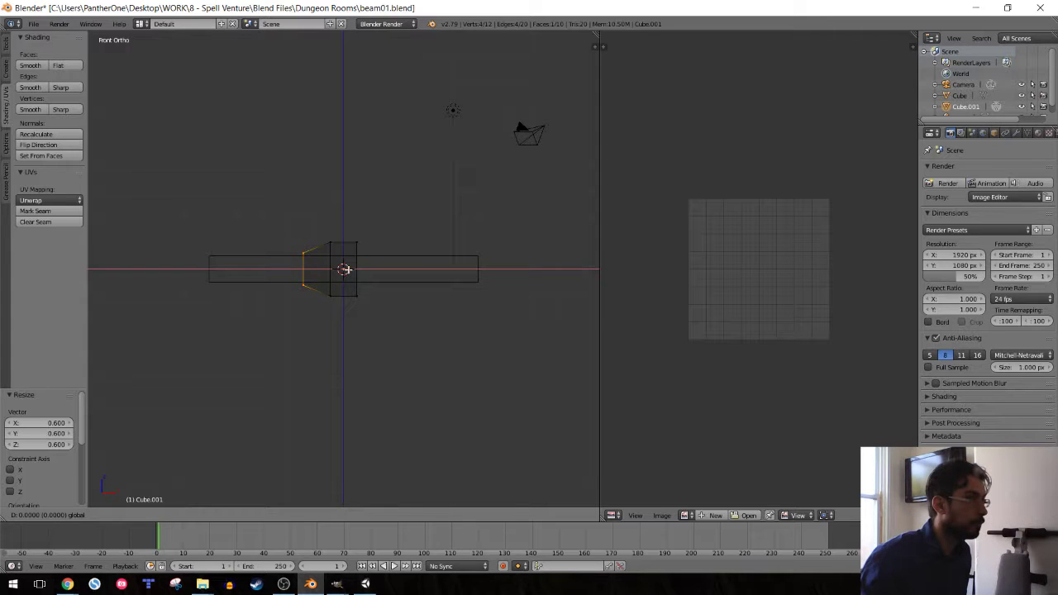
click(342, 269)
key(g)
key(x)
click(350, 269)
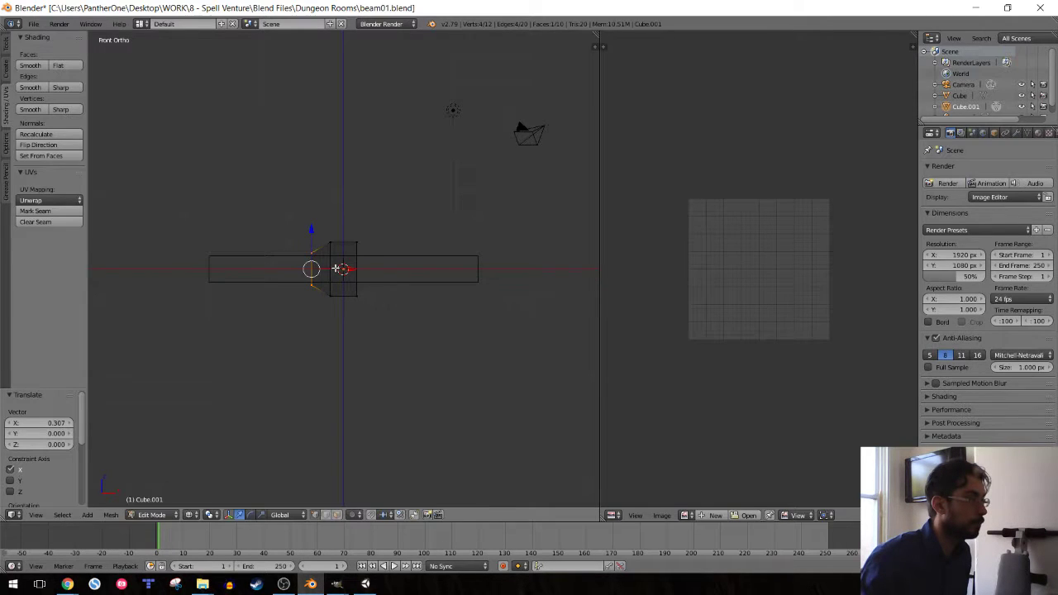
key(Tab)
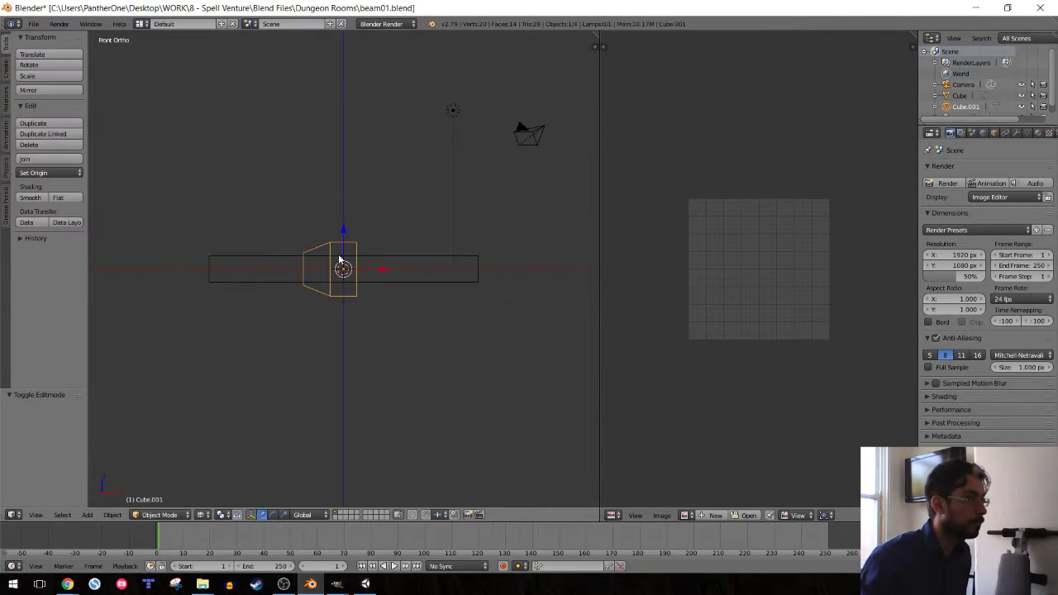
- Seat the tapered cap flush on the beam's right end and save beam01.blend
drag(380, 273, 534, 270)
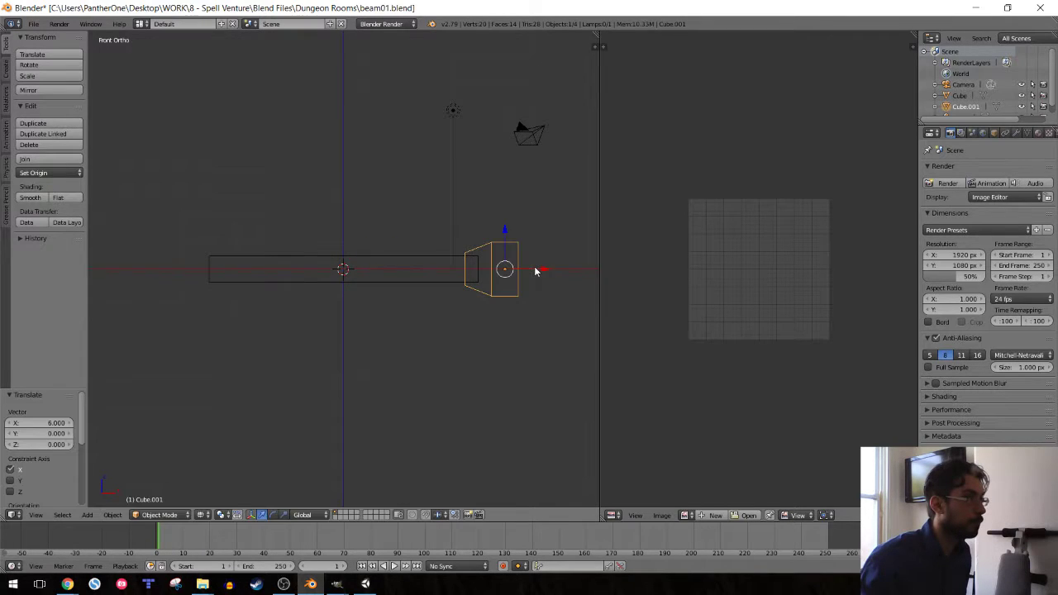
key(g)
key(x)
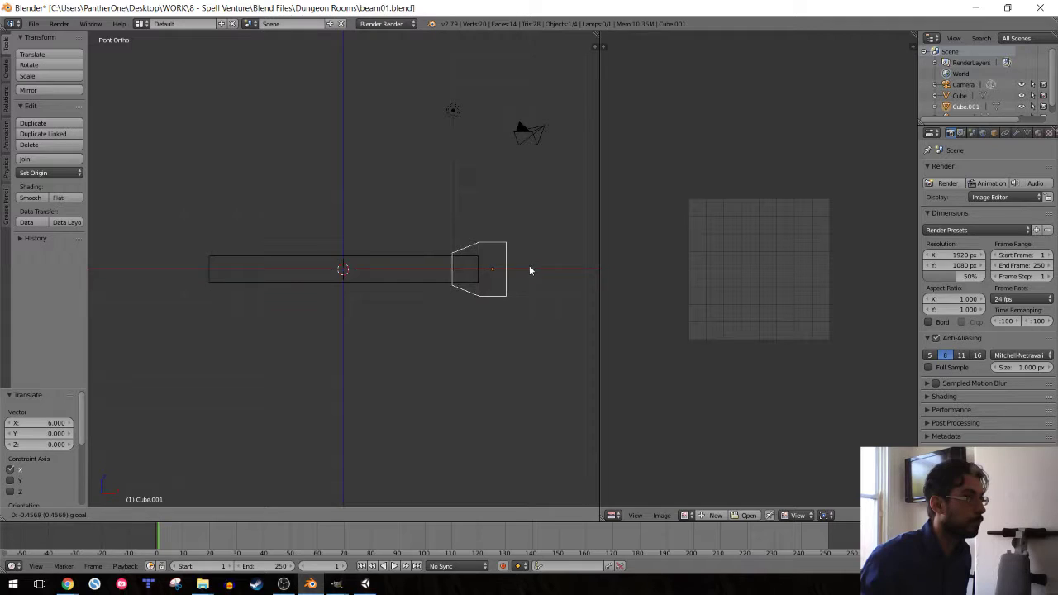
click(518, 269)
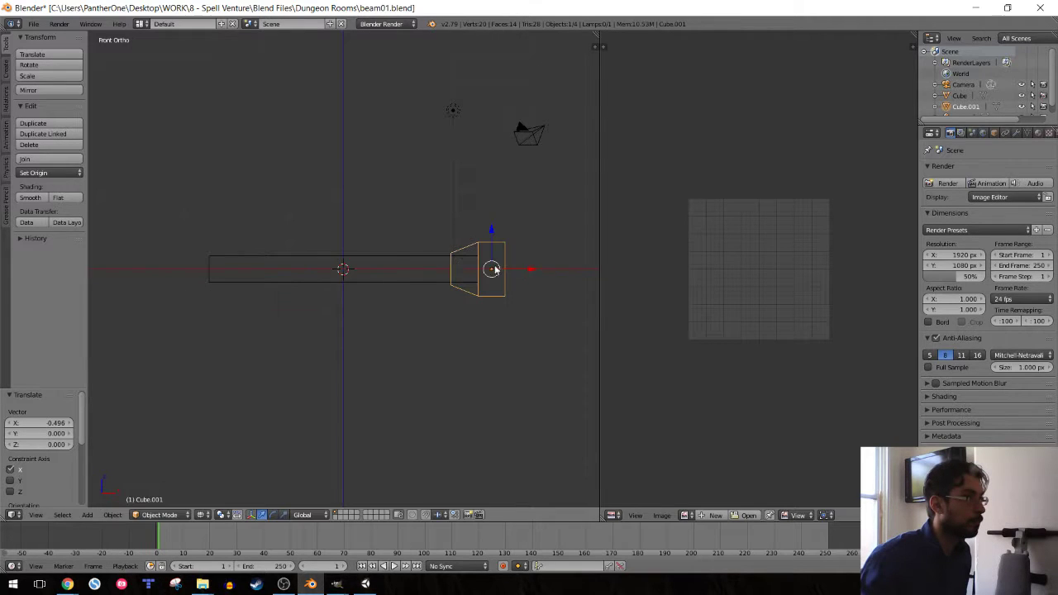
key(ctrl+s)
click(381, 251)
- Select the outline of the cap's outer face and mark it as a seam
key(z)
mouse_move(413, 248)
middle_down()
mouse_move(499, 257)
mouse_move(477, 252)
middle_up()
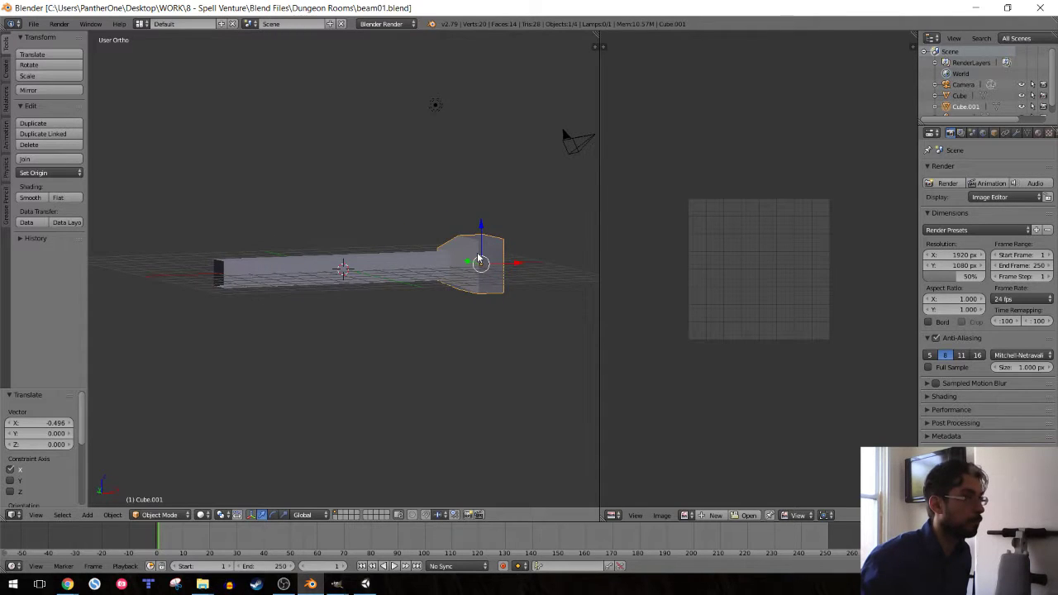
key(KP_1)
key(Tab)
middle_drag(288, 245, 430, 314)
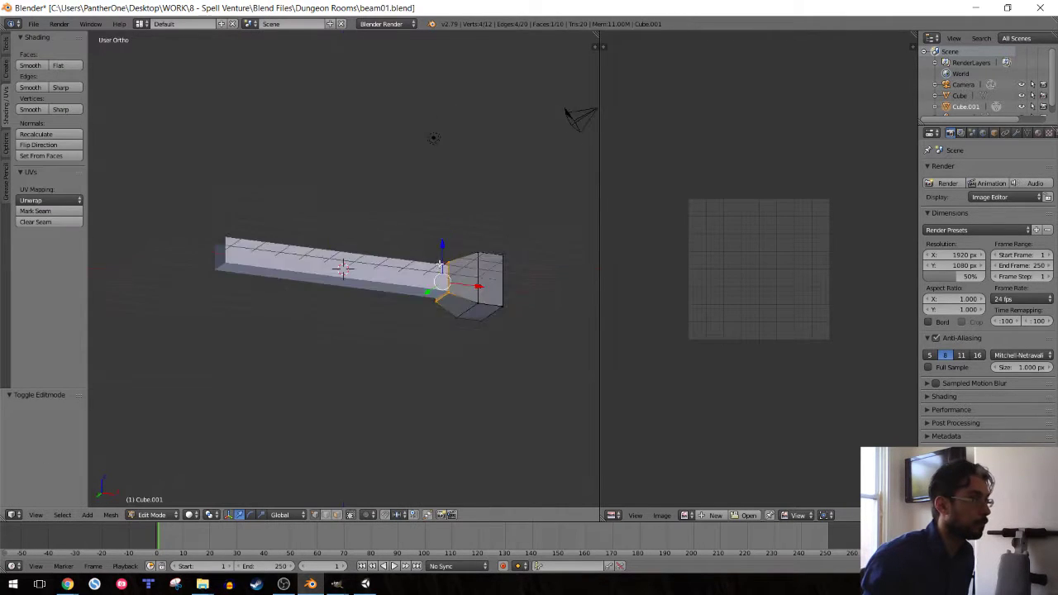
right_click(436, 320)
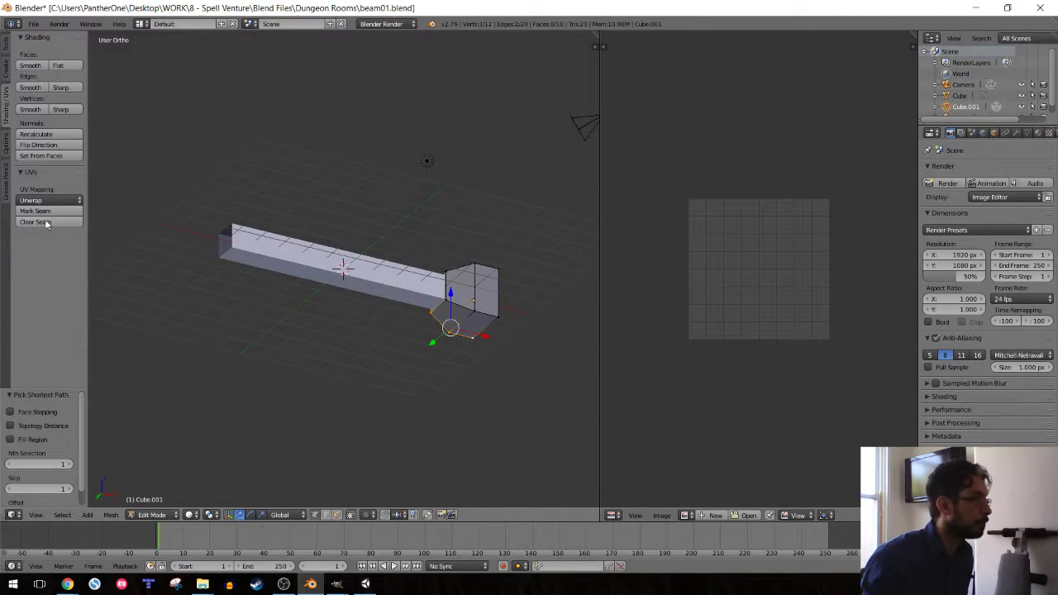
key(a)
middle_drag(474, 338, 380, 276)
right_click(430, 257)
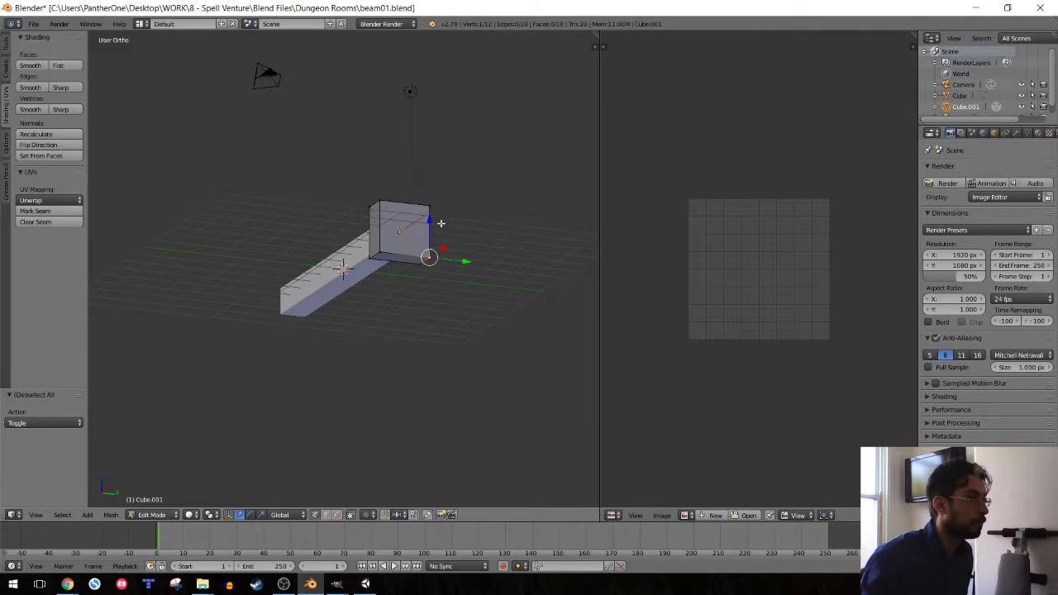
ctrl+right_click(370, 204)
ctrl+right_click(430, 203)
click(60, 214)
- Check the cap end's vertices in a wireframe side view, then return to front view in Object Mode
key(a)
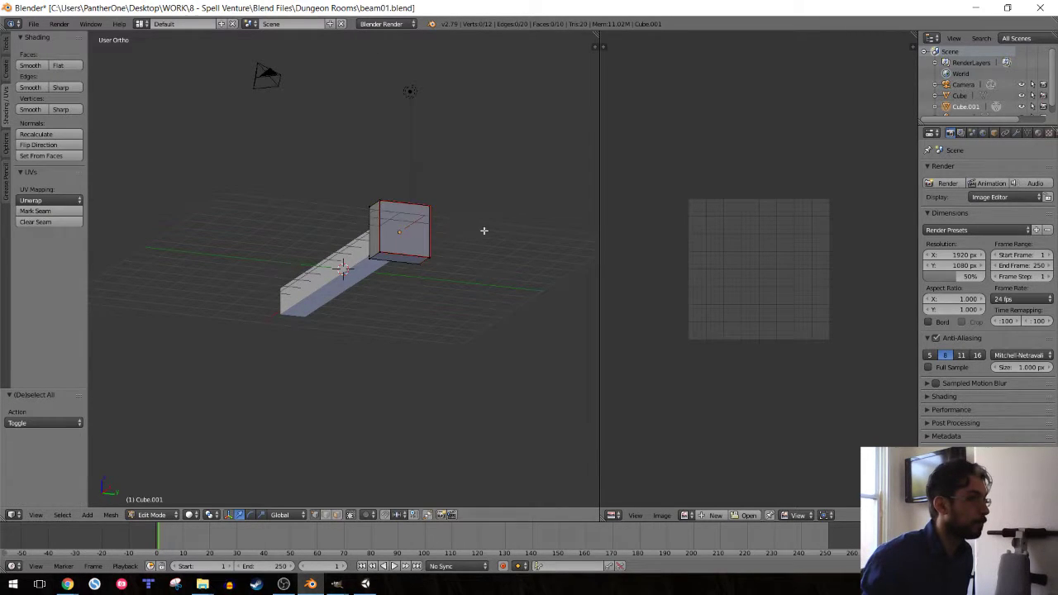
mouse_move(484, 228)
middle_down()
mouse_move(290, 232)
mouse_move(322, 253)
middle_up()
key(z)
key(c)
drag(245, 246, 240, 296)
key(Escape)
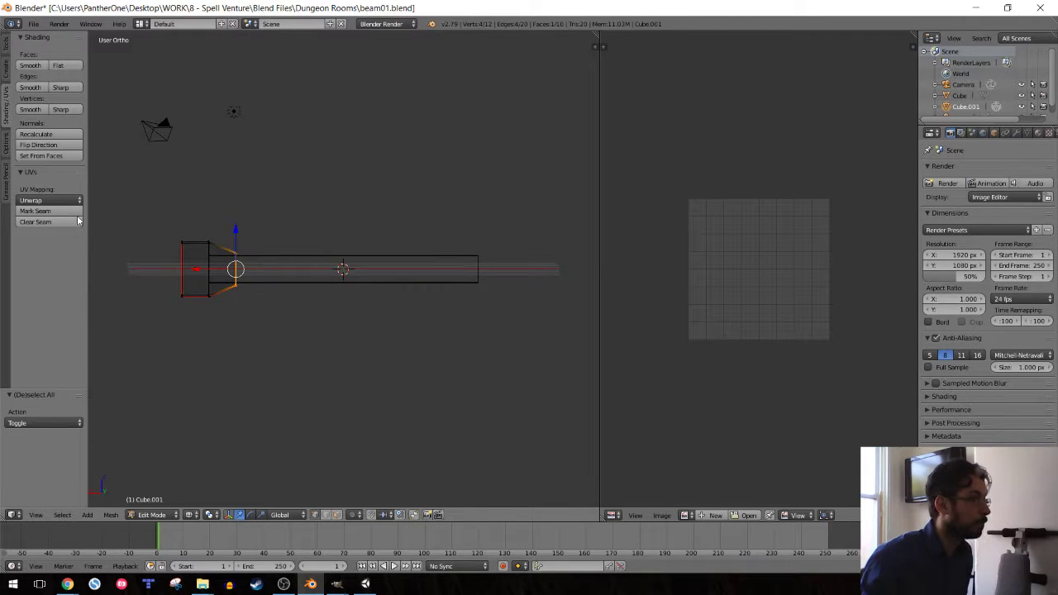
key(a)
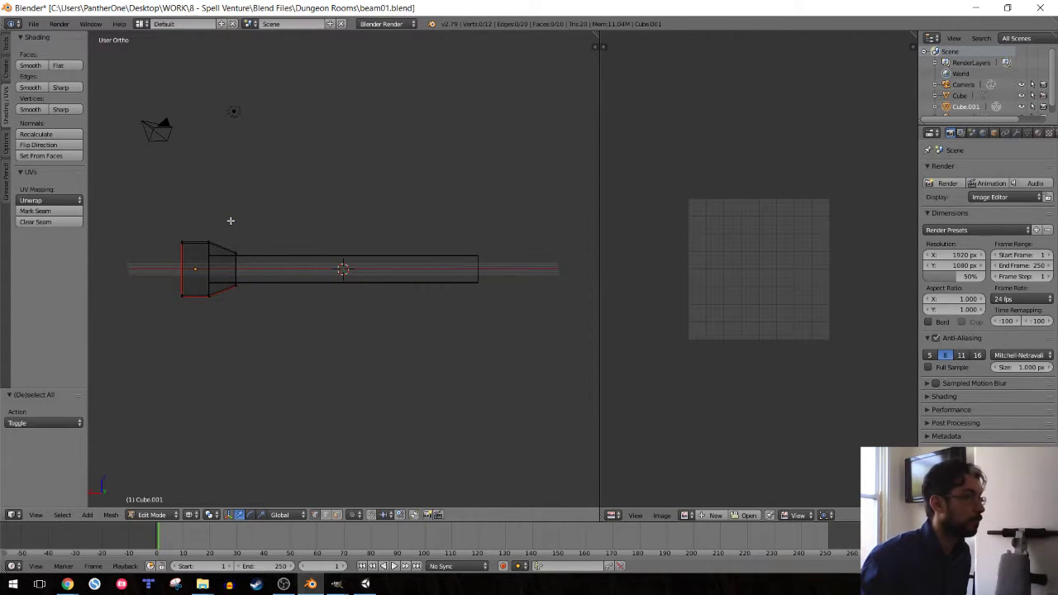
key(KP_1)
key(Tab)
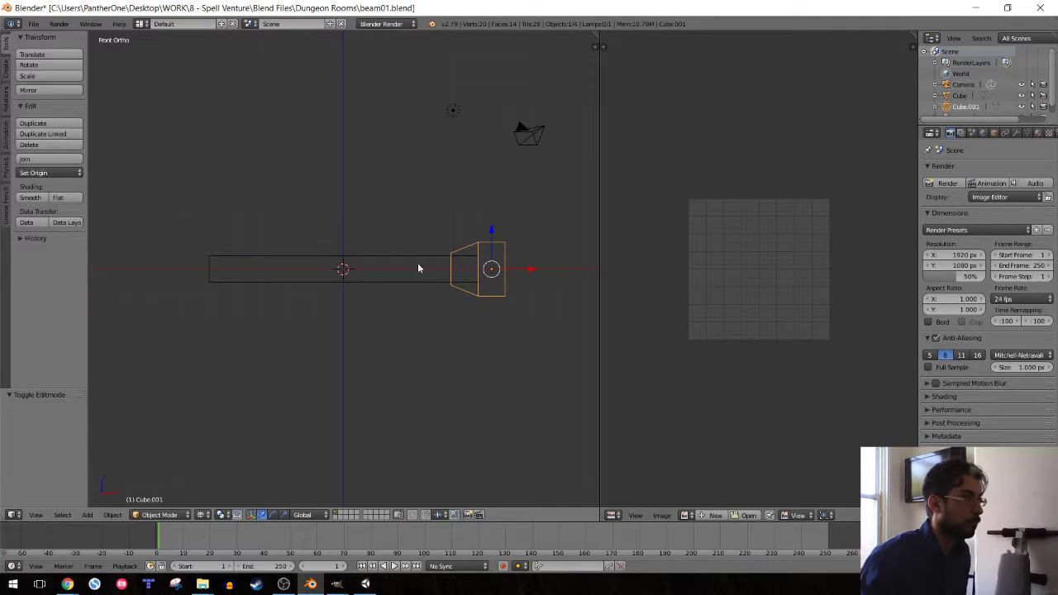
- Set the cap's origin to the 3D cursor and duplicate it rotated 180° onto the beam's left end
click(47, 173)
click(49, 207)
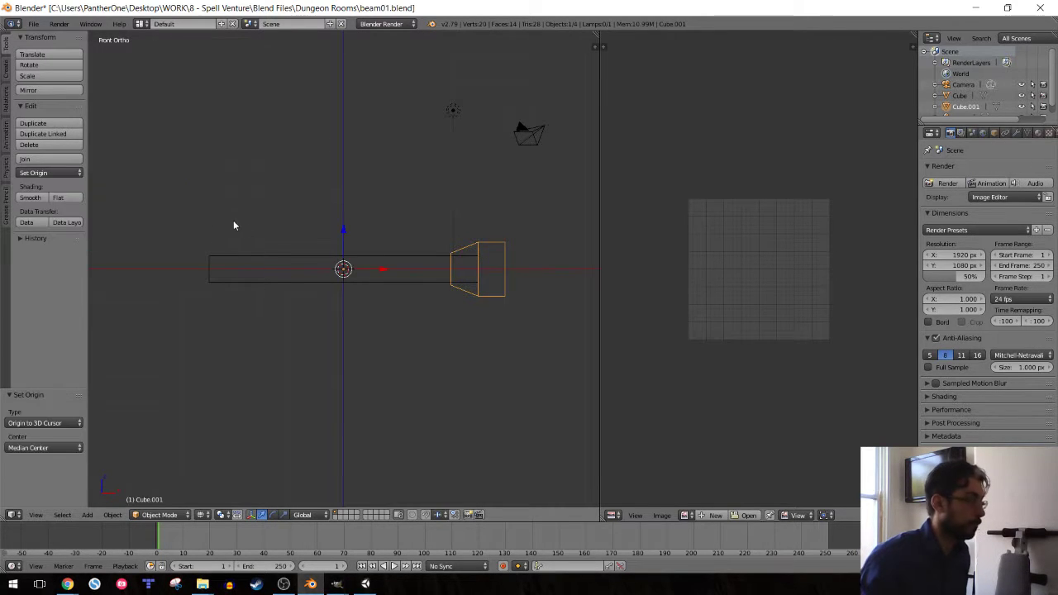
key(shift+d)
text(r180)
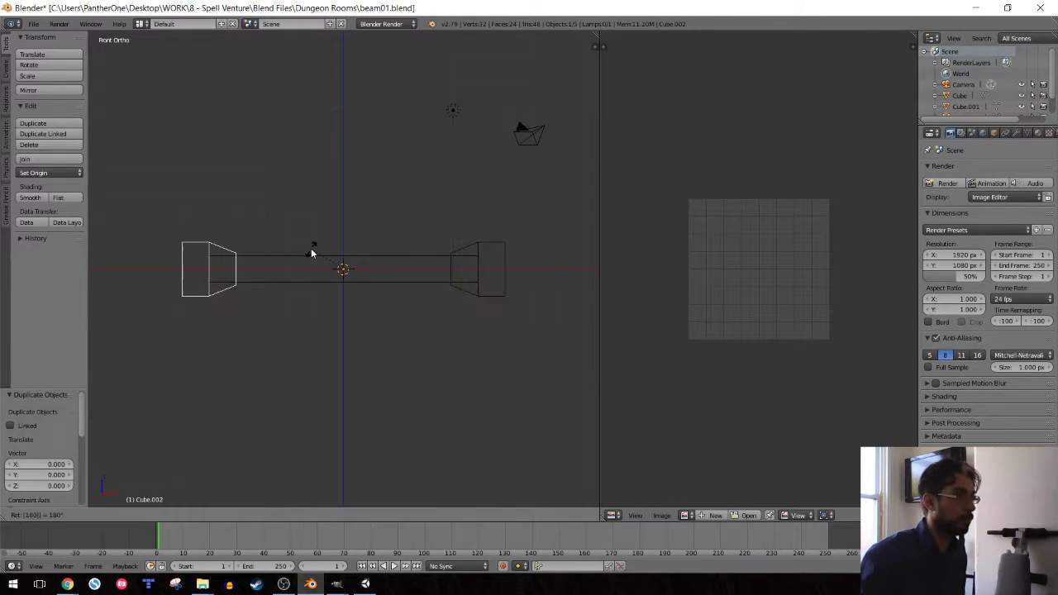
key(Return)
key(Tab)
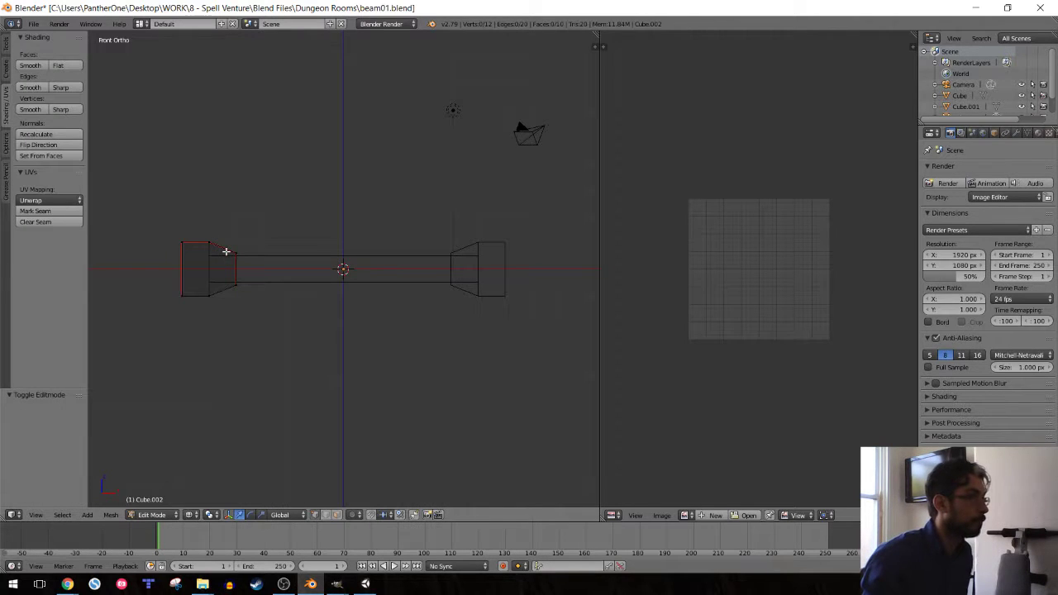
- Unwrap the left cap's UVs and apply its rotation and scale
key(a)
key(u)
click(226, 252)
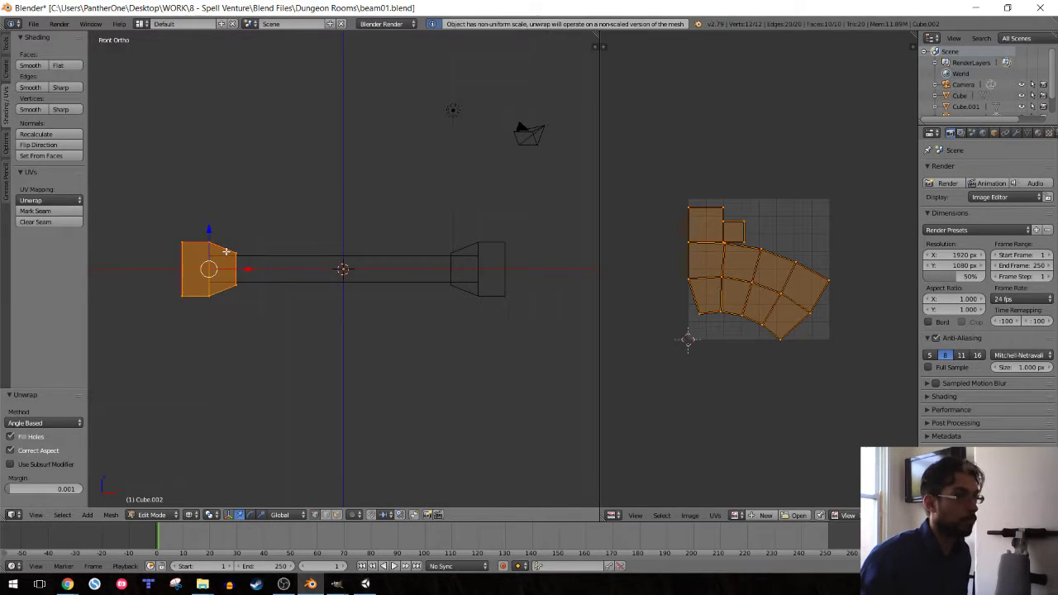
key(Tab)
key(ctrl+a)
click(226, 251)
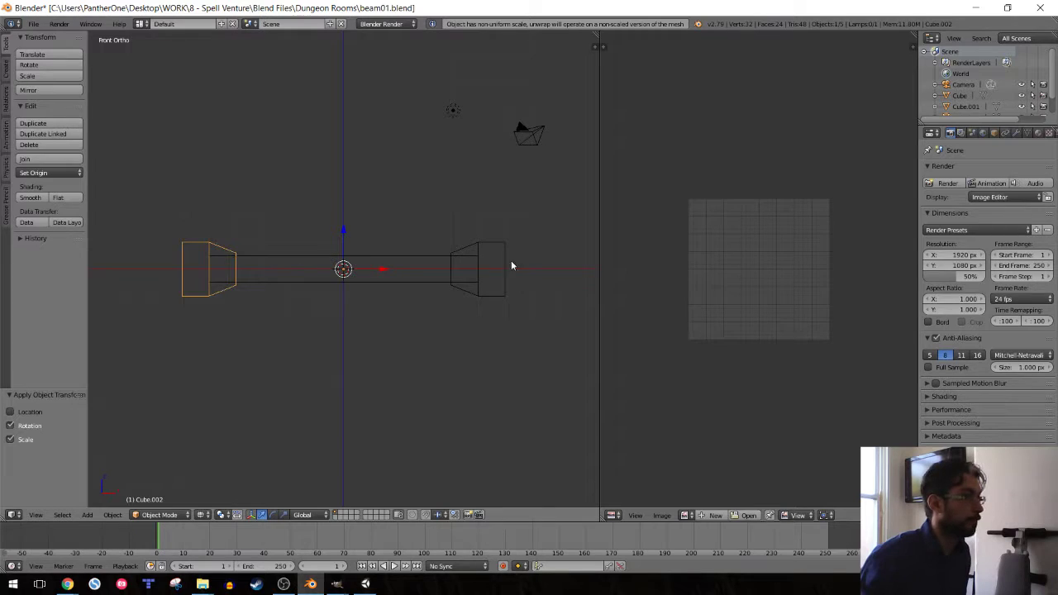
- Apply rotation and scale to the right cap and unwrap its UVs
right_click(510, 261)
key(ctrl+a)
click(504, 238)
key(Tab)
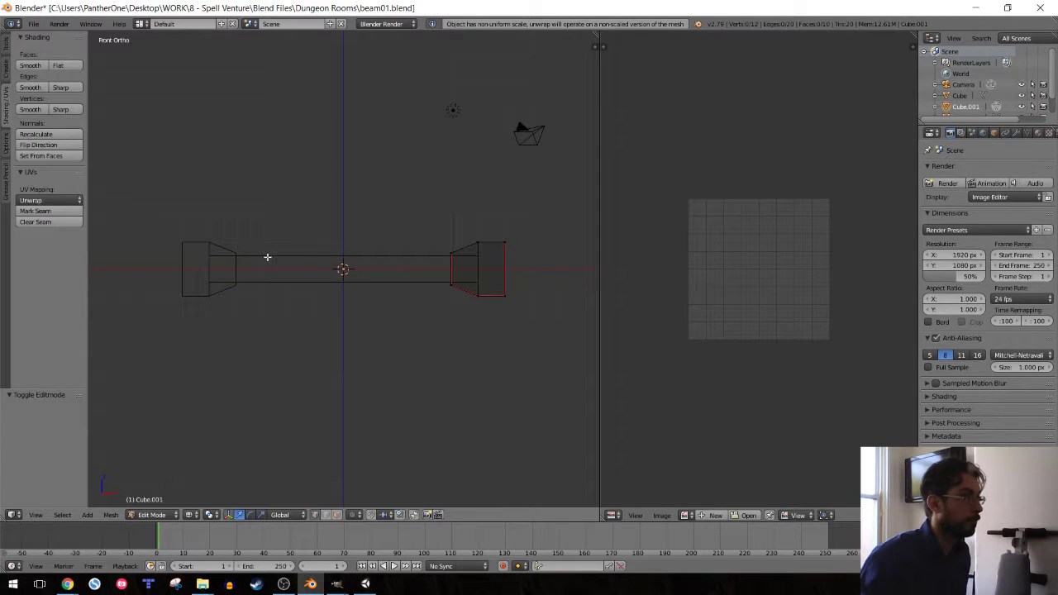
key(a)
key(u)
click(267, 261)
key(Tab)
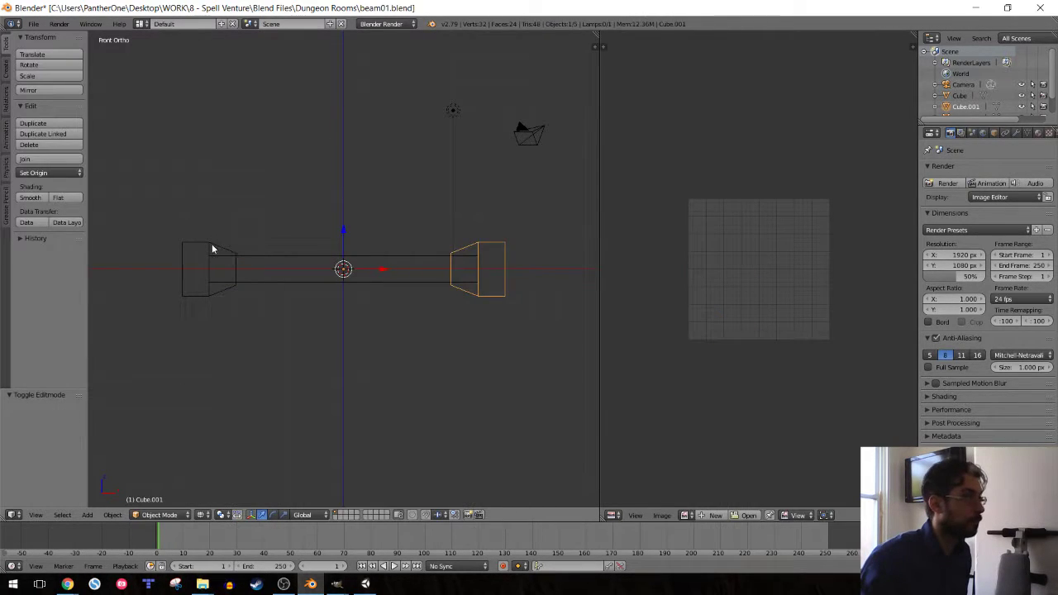
- Re-unwrap the left cap's UVs and save beam01.blend
right_click(211, 245)
key(Tab)
key(u)
click(211, 245)
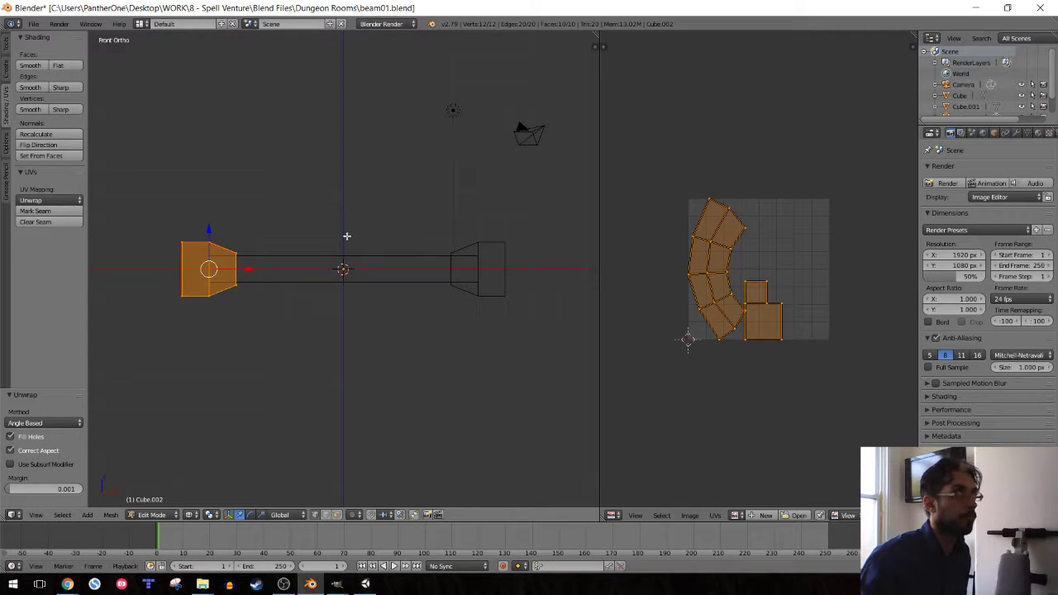
click(365, 583)
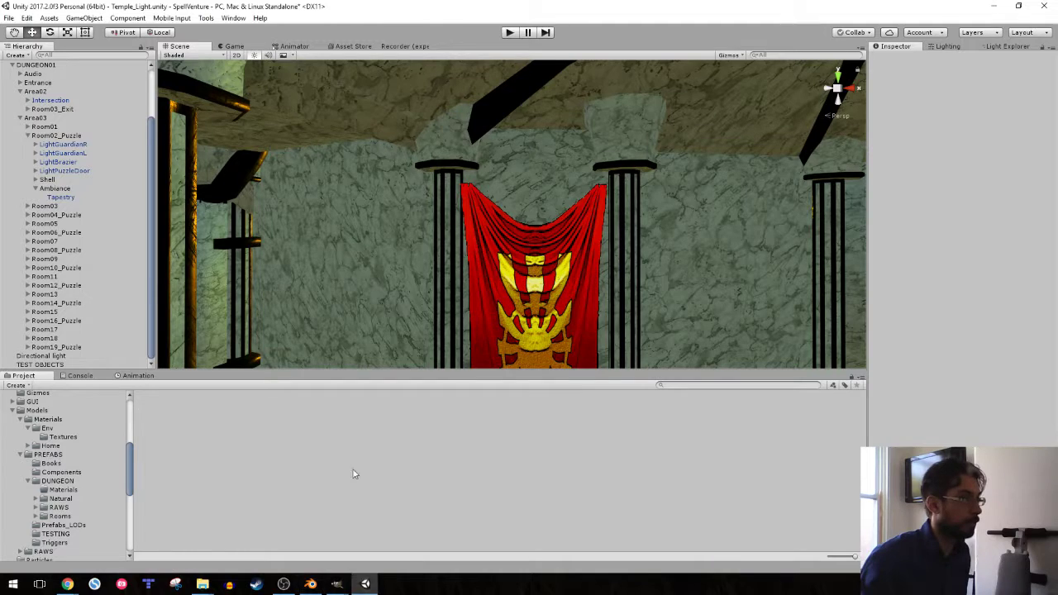
click(309, 583)
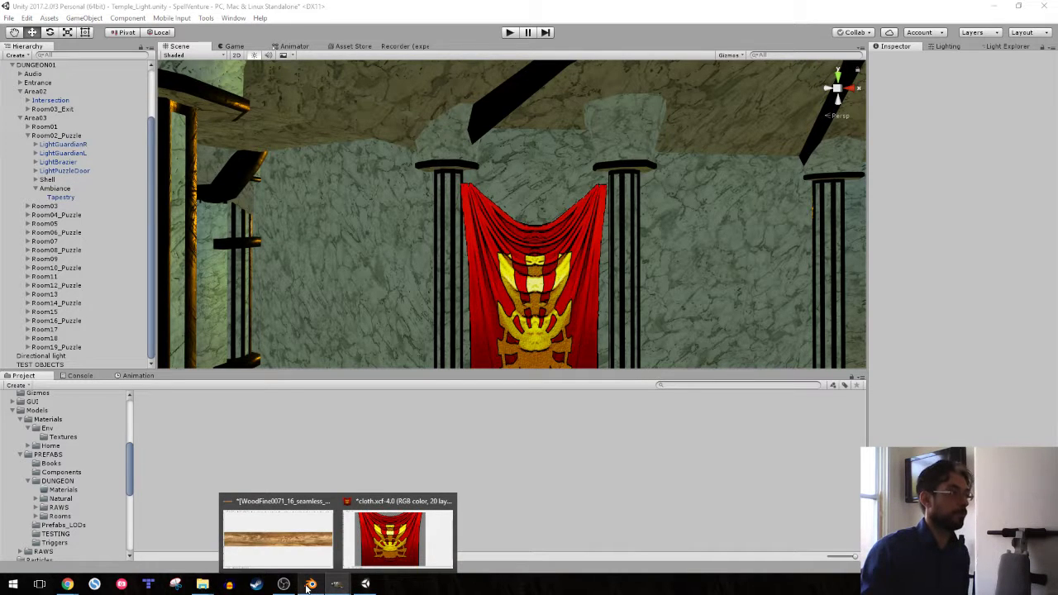
click(308, 584)
key(Tab)
key(ctrl+s)
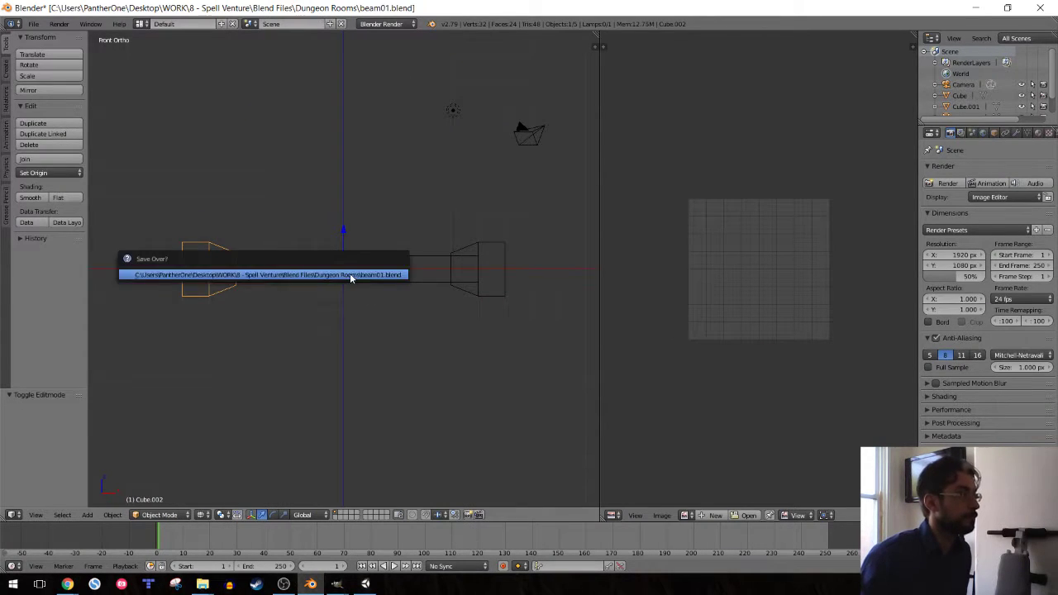
click(351, 275)
- Give all the beam objects smooth shading in the solid-shaded viewport
key(z)
middle_drag(326, 296, 259, 231)
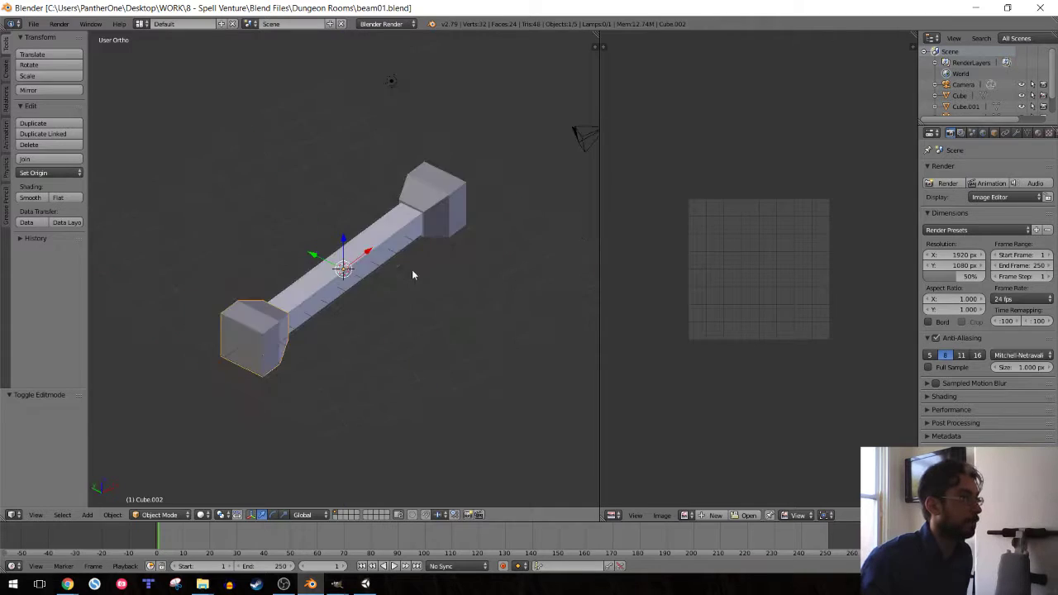
key(a)
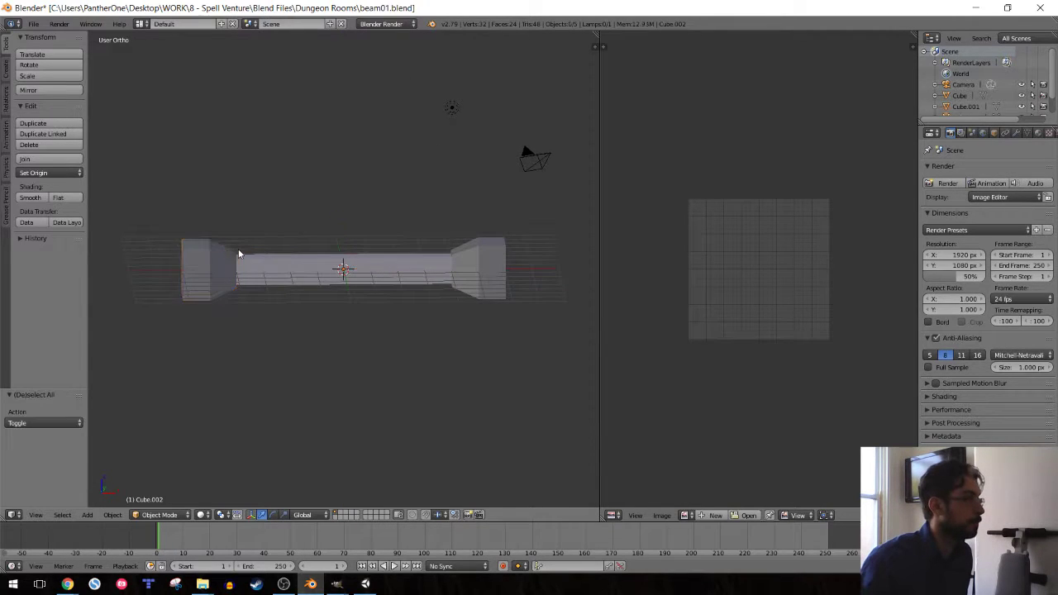
key(a)
click(30, 198)
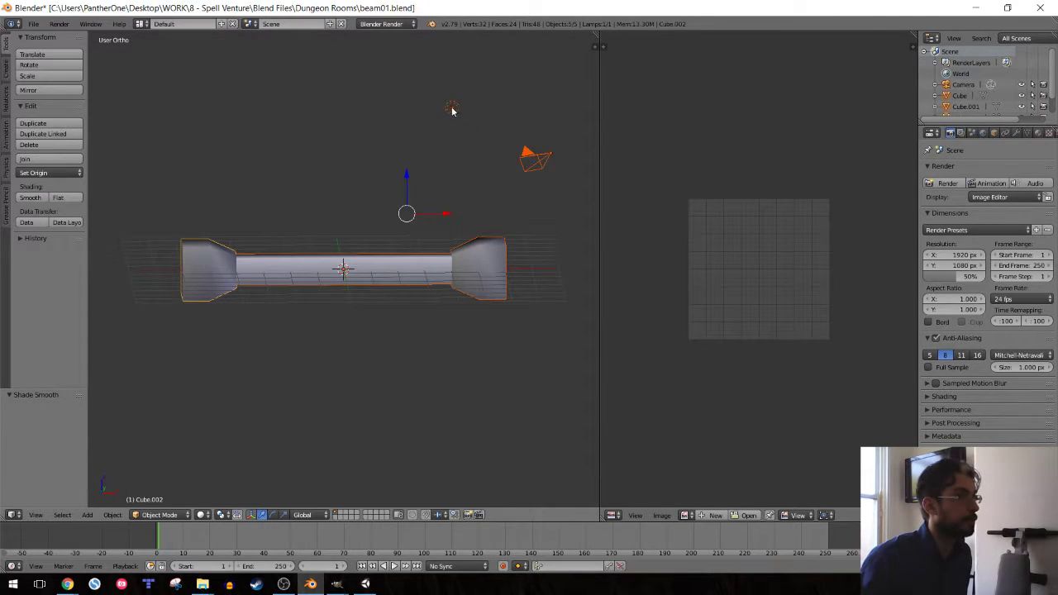
- Delete the lamp and camera, save beam01.blend, and switch back to Unity
right_click(452, 110)
shift+right_click(533, 158)
key(x)
click(506, 135)
key(ctrl+s)
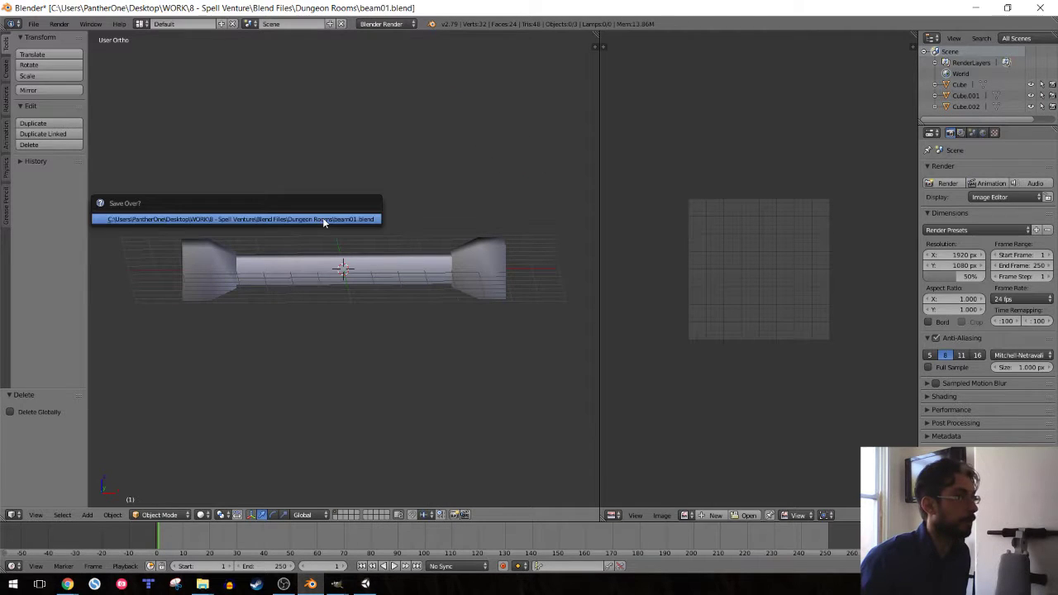
click(322, 217)
click(364, 583)
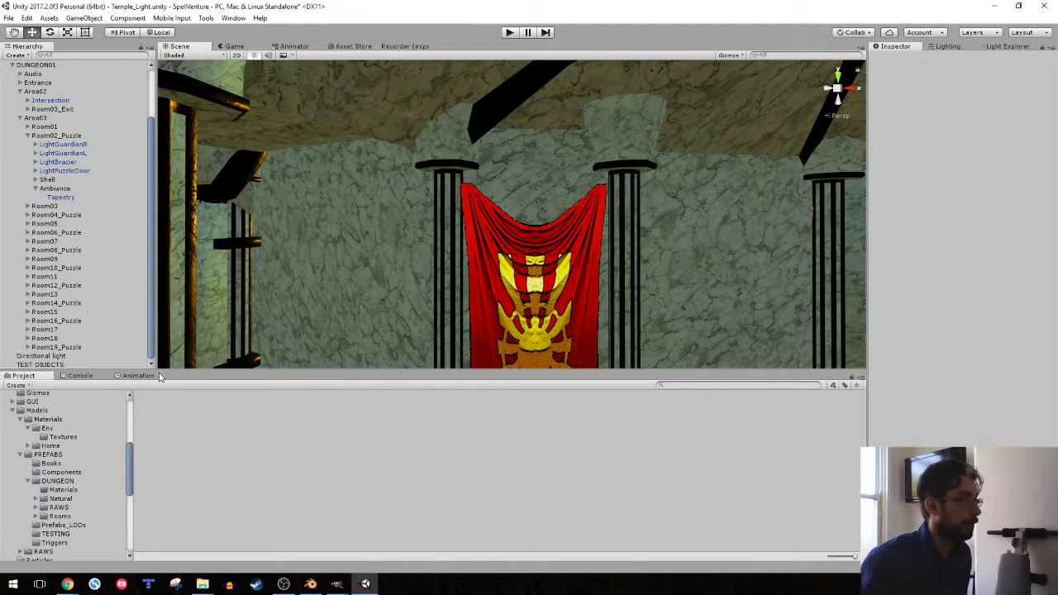
- Browse the DUNGEON prefabs, trying and cancelling a Bridge_Test placement and checking its material
click(47, 455)
click(57, 481)
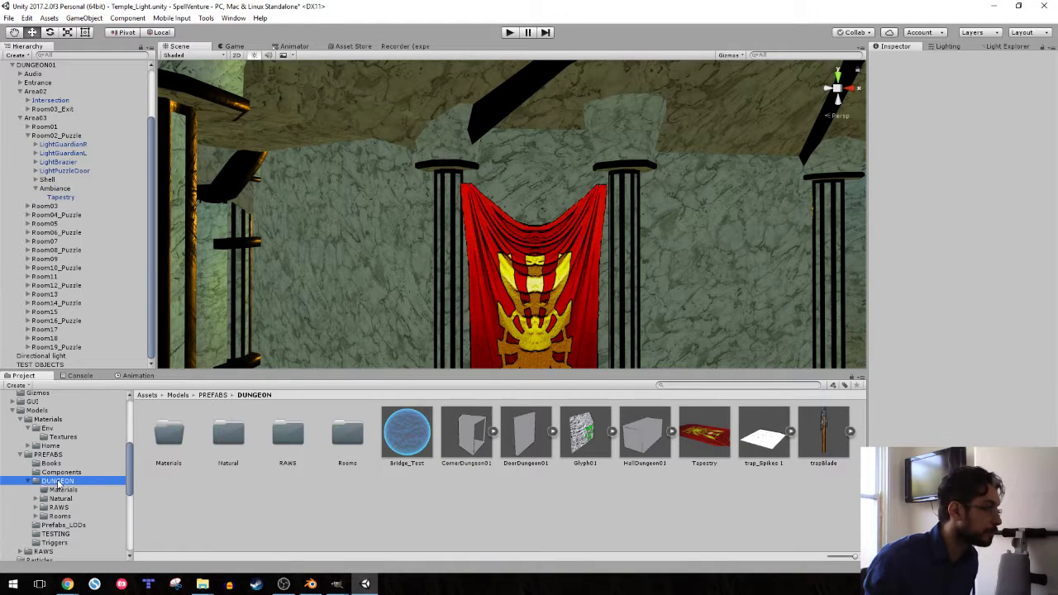
drag(418, 424, 376, 262)
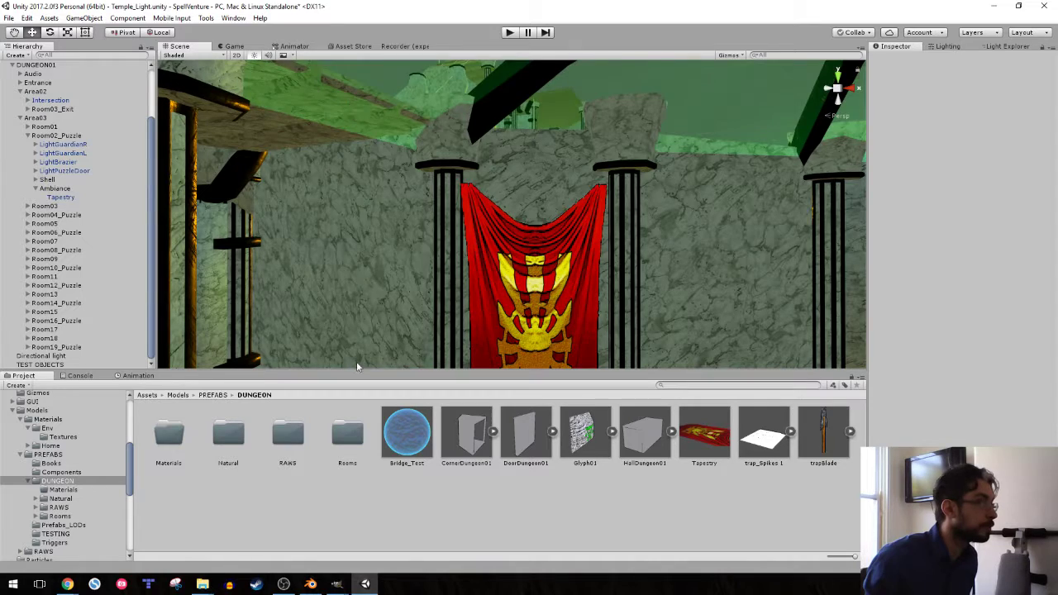
drag(376, 262, 375, 506)
click(404, 439)
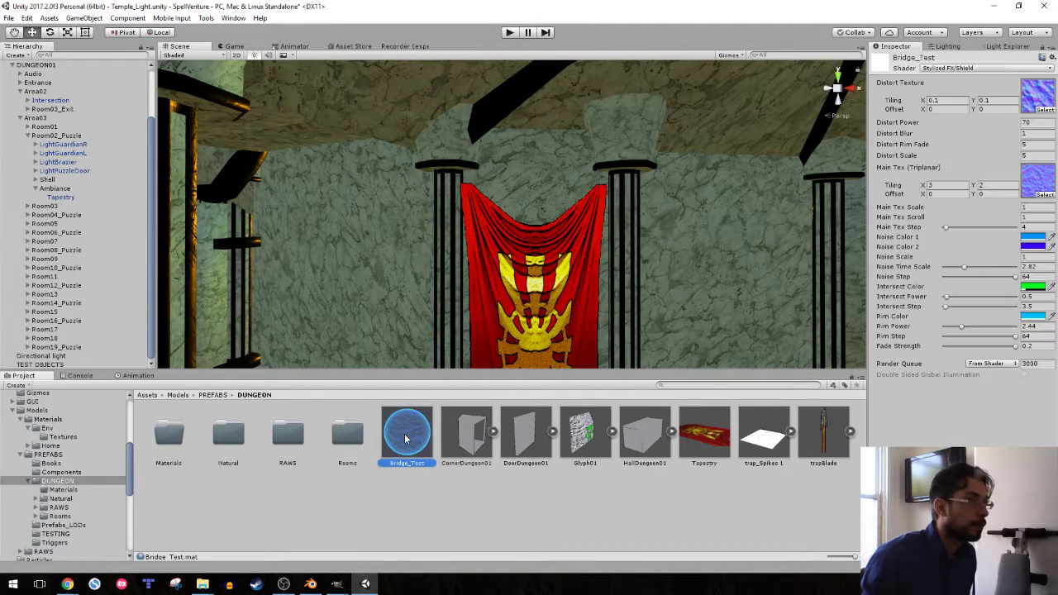
right_drag(446, 181, 454, 171)
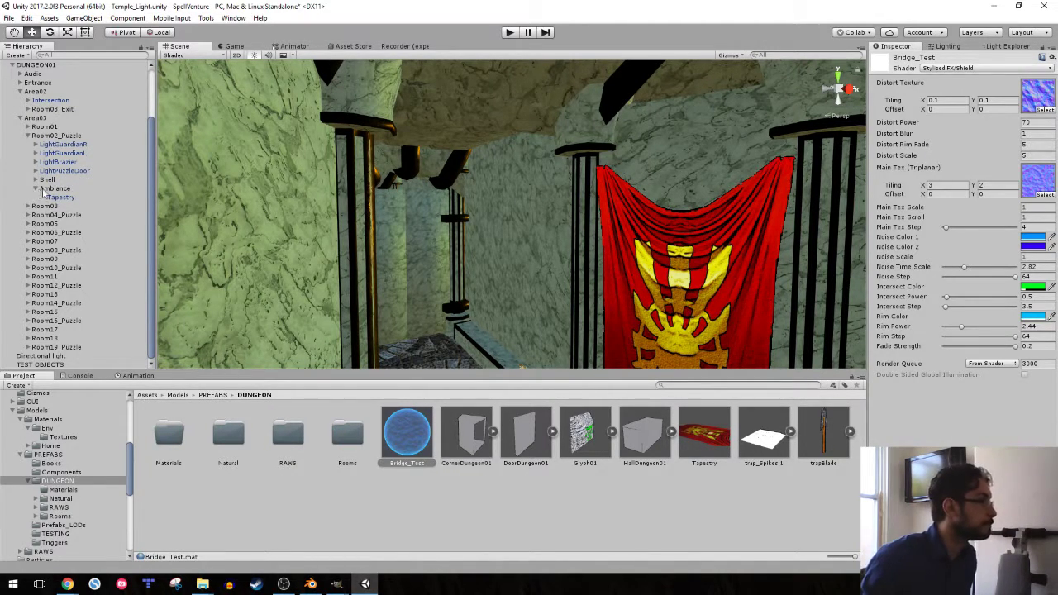
click(50, 188)
- Collapse the DUNGEON and Materials folders and open the RAWS models folder to find beam01
click(46, 455)
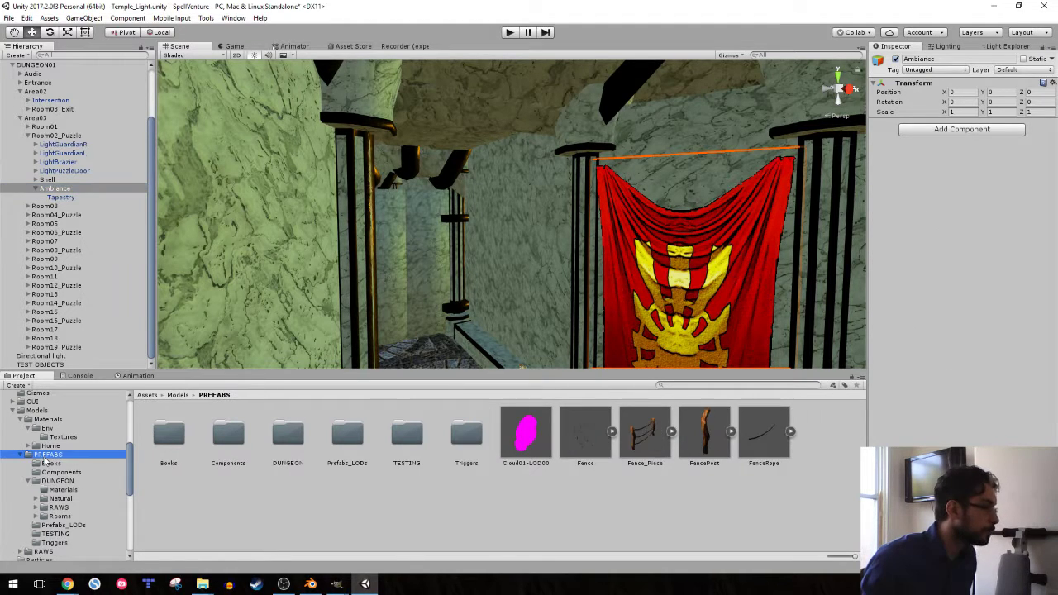
click(27, 482)
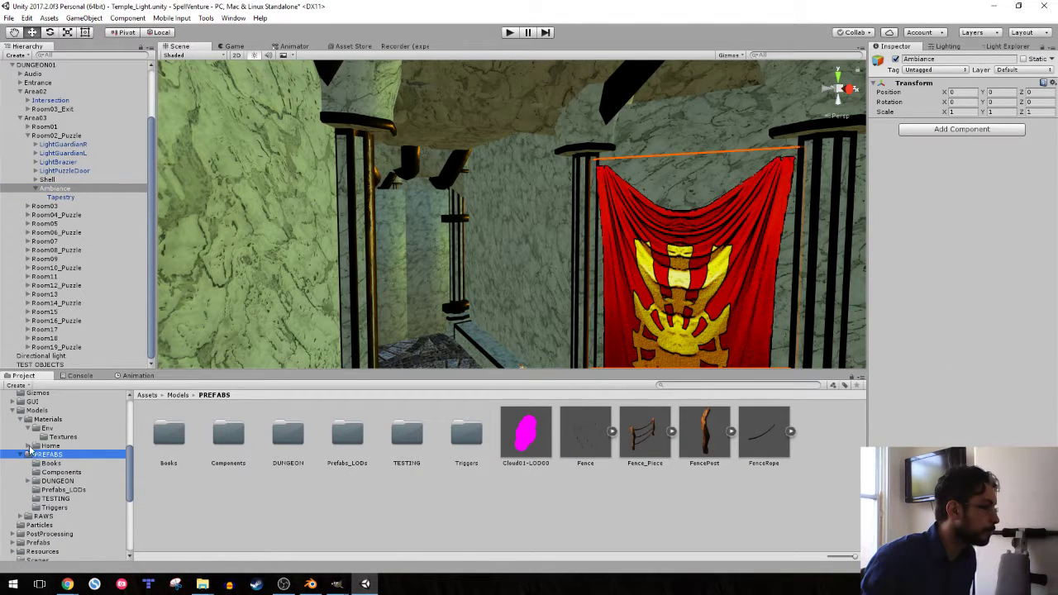
click(21, 420)
click(33, 491)
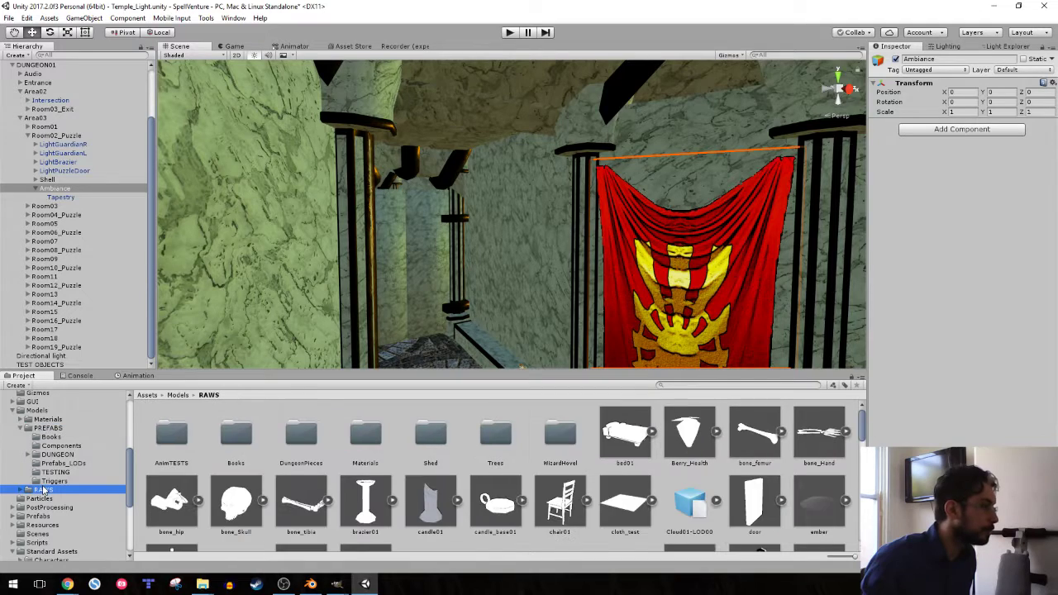
scroll(332, 468, down, 5)
scroll(332, 468, down, 3)
scroll(332, 468, down, 1)
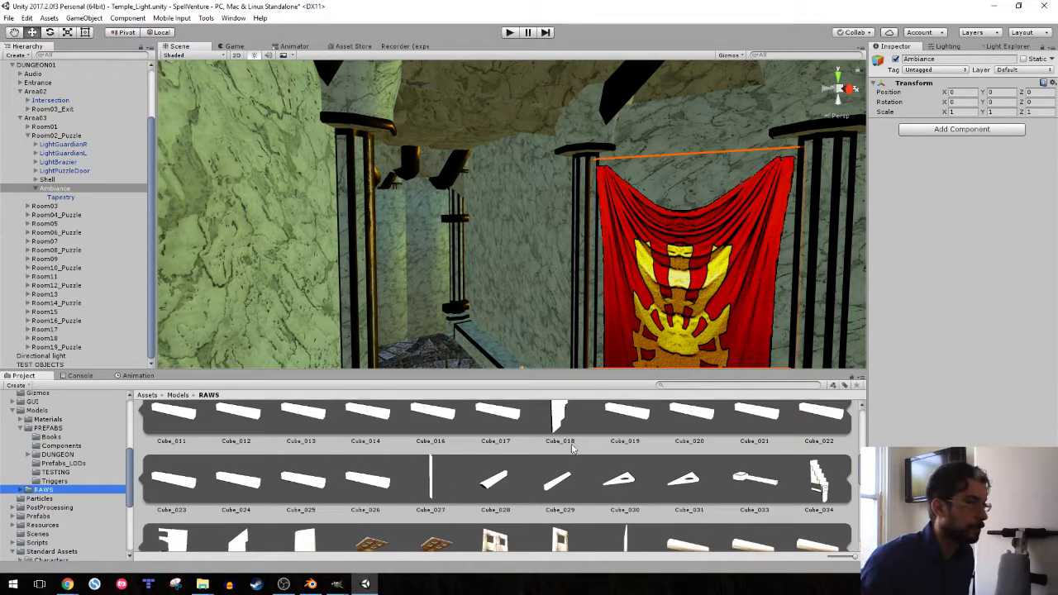
scroll(332, 468, up, 2)
scroll(698, 440, up, 2)
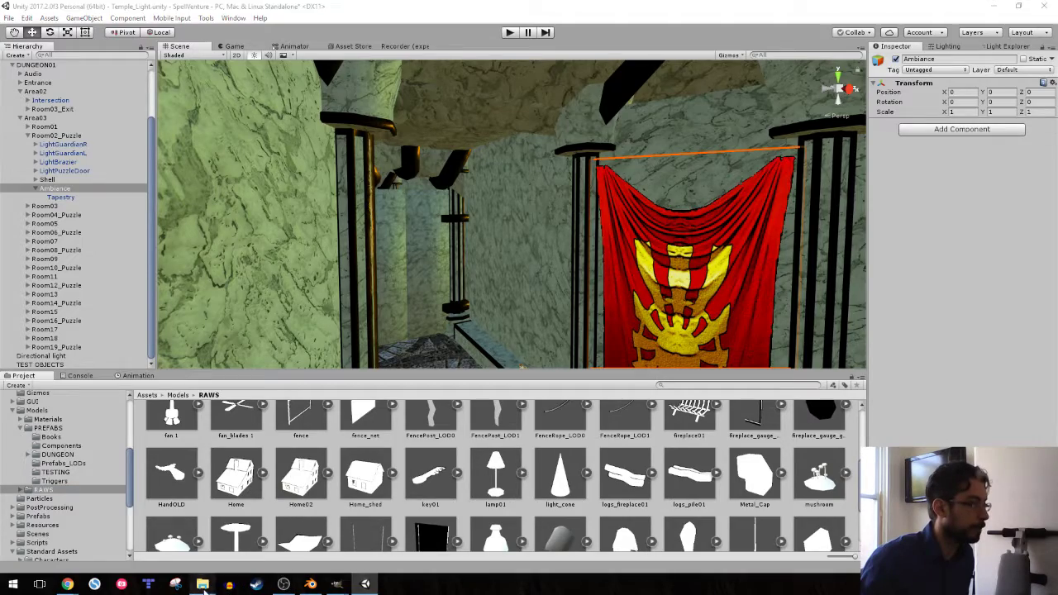
- Close the Textures folder window and minimize the Dungeons folder window
mouse_move(203, 585)
click(250, 533)
click(1053, 6)
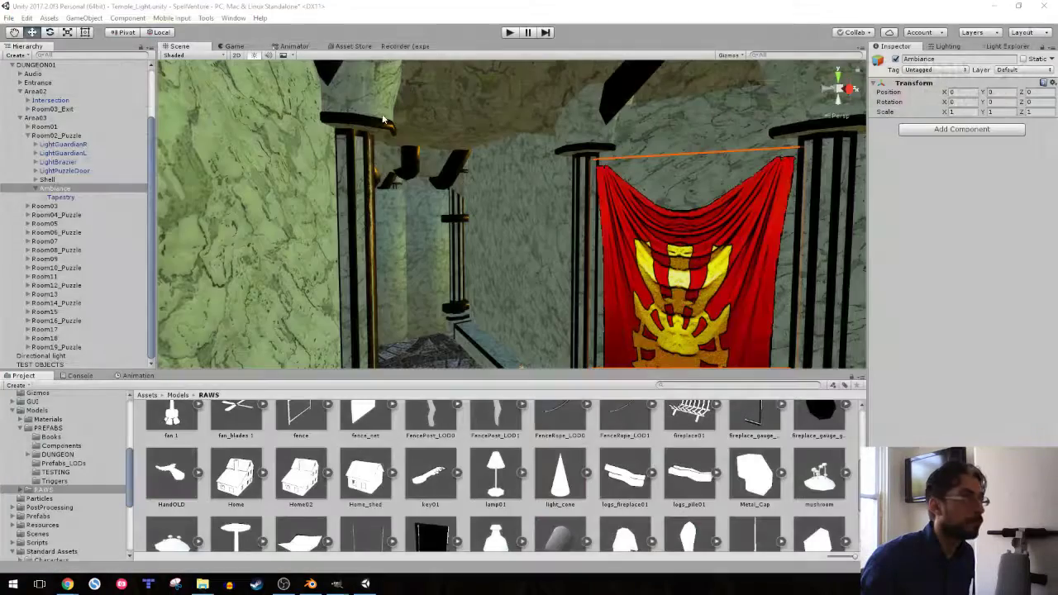
click(202, 584)
click(203, 584)
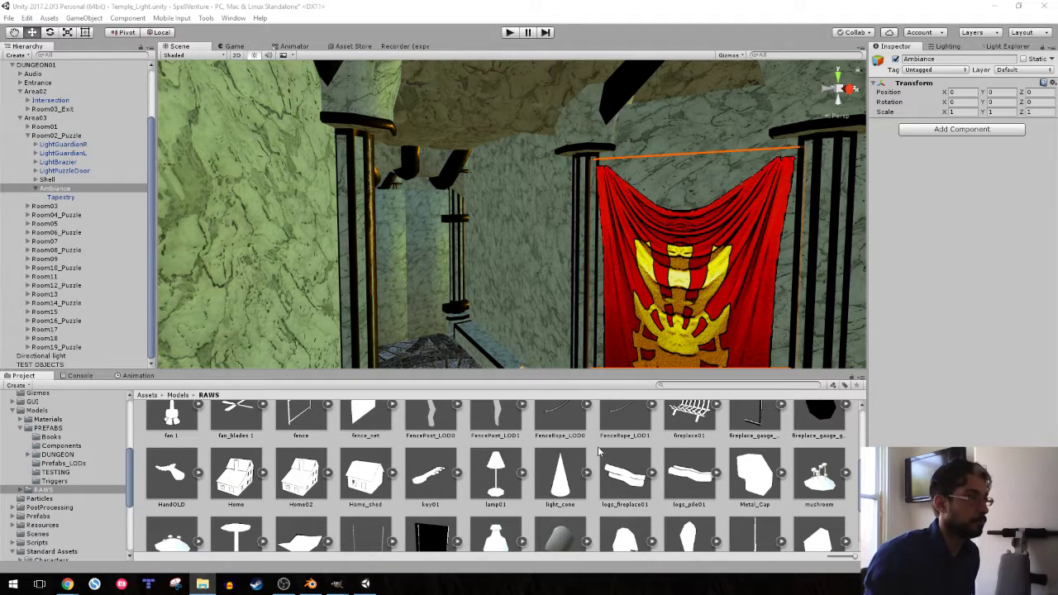
scroll(679, 444, up, 5)
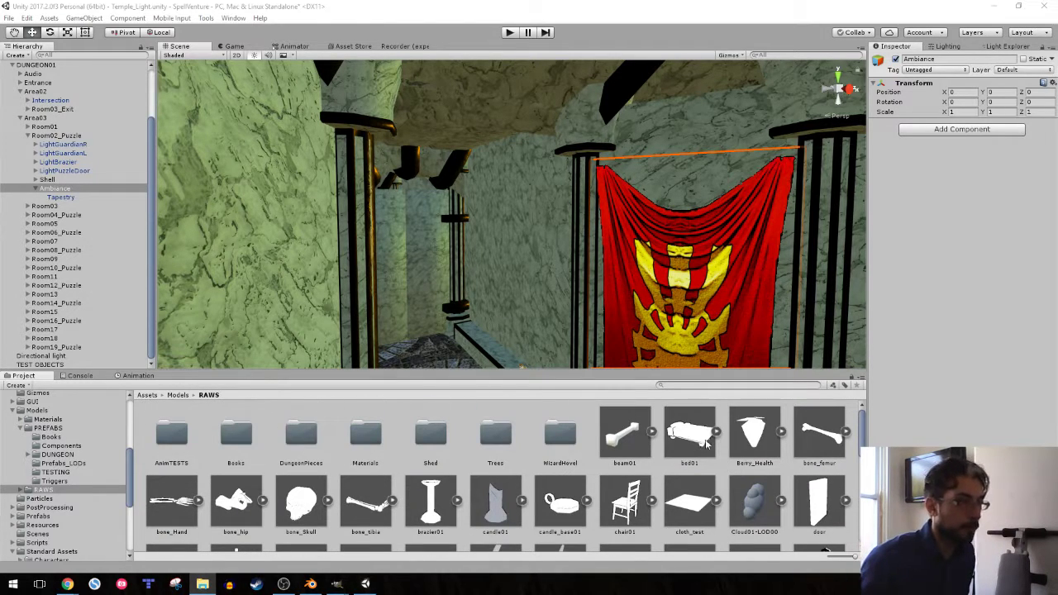
- Add beam01 to the scene under Ambiance and raise it above the tapestry
click(625, 433)
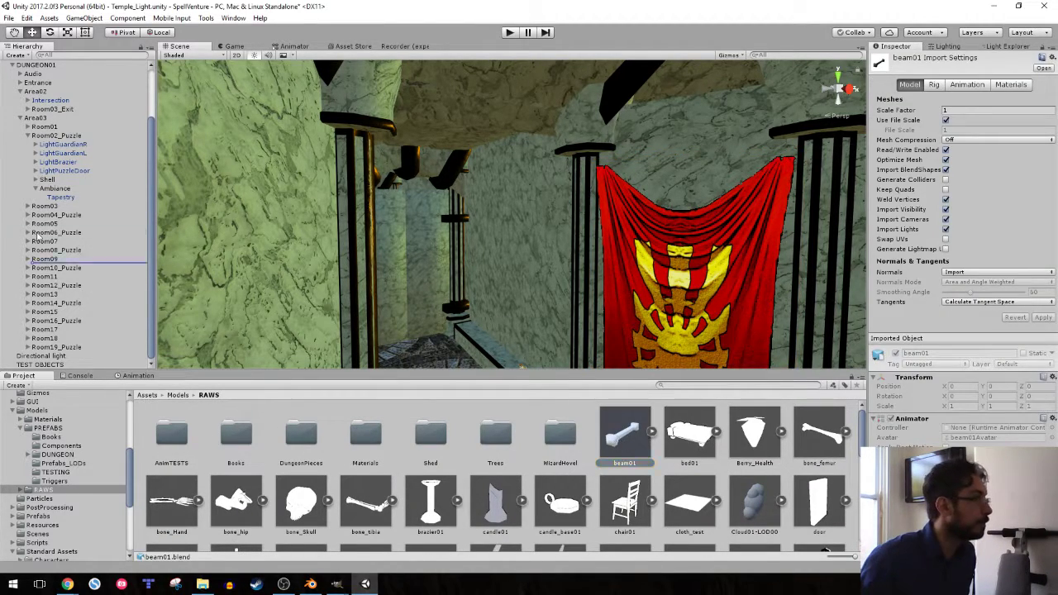
drag(36, 237, 55, 189)
key(f)
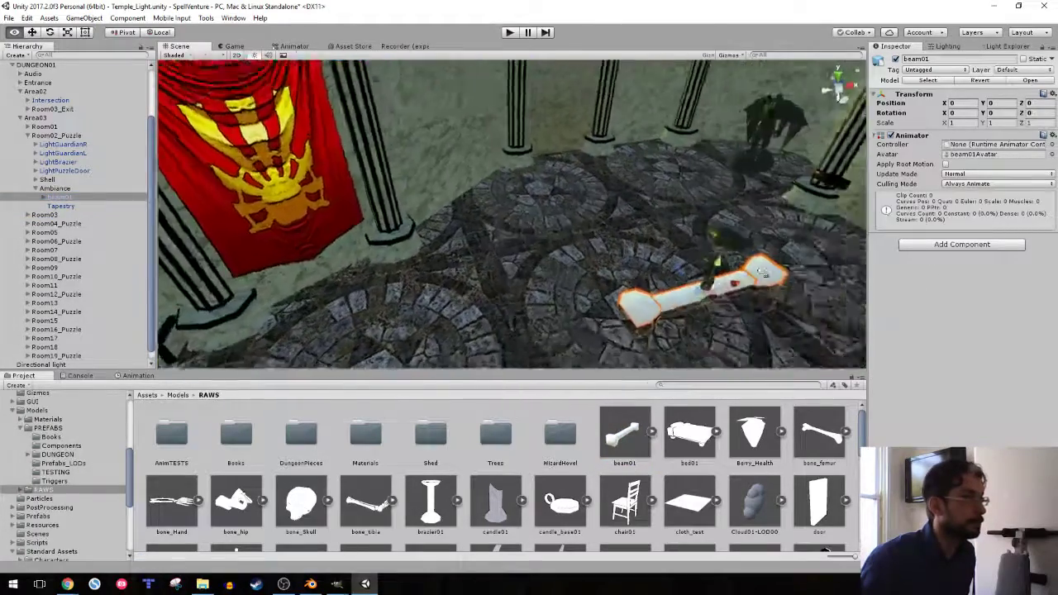
mouse_move(761, 272)
alt+mouse_down()
mouse_move(671, 306)
mouse_move(389, 307)
mouse_move(642, 219)
mouse_move(600, 91)
mouse_move(582, 208)
alt+mouse_up()
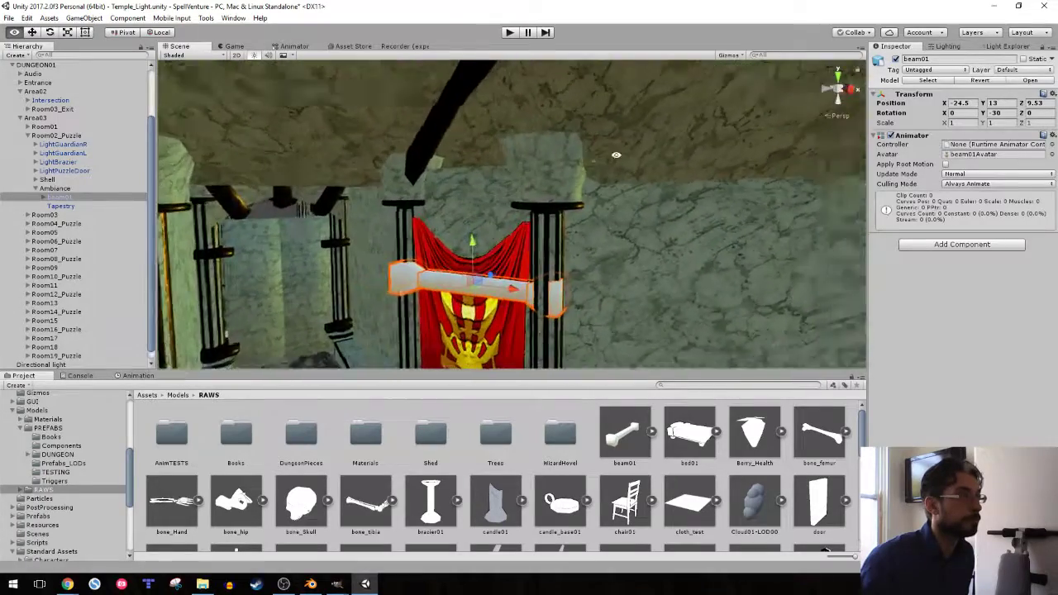
mouse_move(499, 223)
mouse_down()
mouse_move(507, 165)
mouse_move(503, 318)
mouse_move(554, 307)
mouse_move(563, 361)
mouse_up()
- Narrow beam01 to 0.834 X scale so it spans the tapestry's top
key(w)
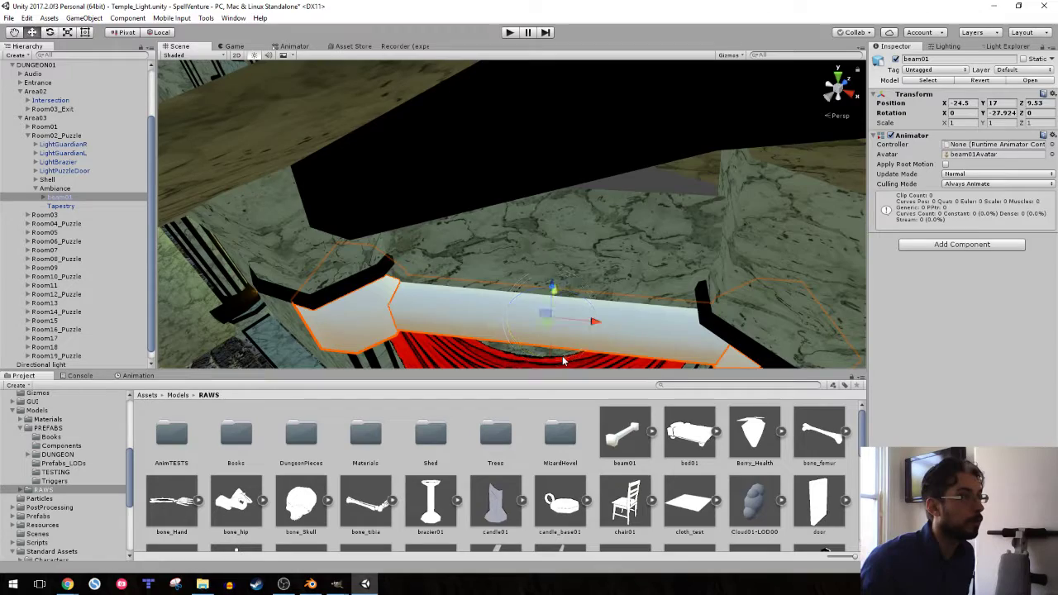
alt+drag(548, 300, 566, 225)
key(t)
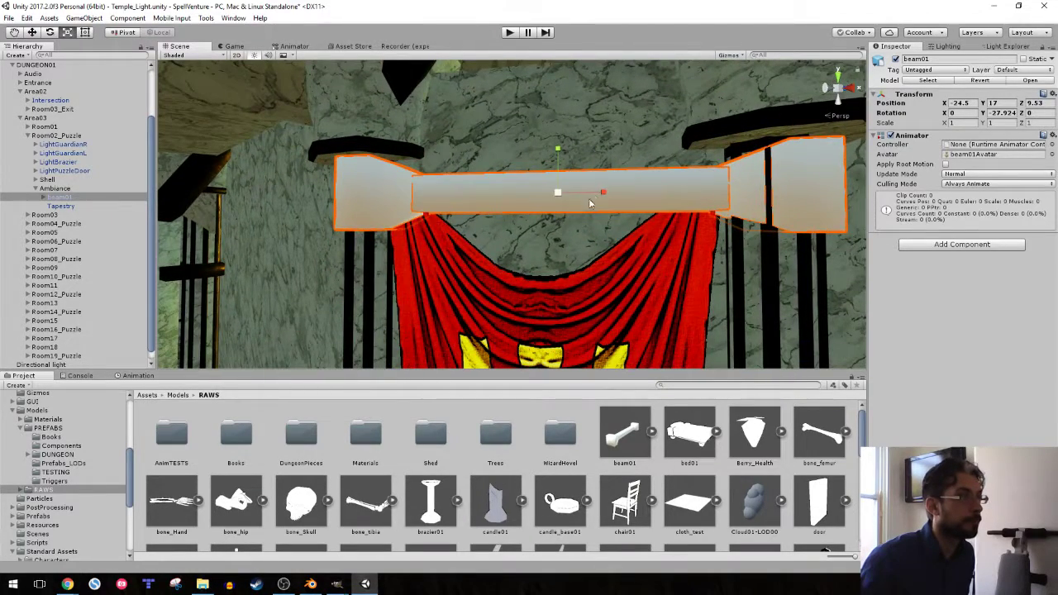
mouse_move(603, 195)
mouse_down()
mouse_move(594, 198)
mouse_move(624, 204)
mouse_move(637, 193)
mouse_move(389, 165)
mouse_up()
key(w)
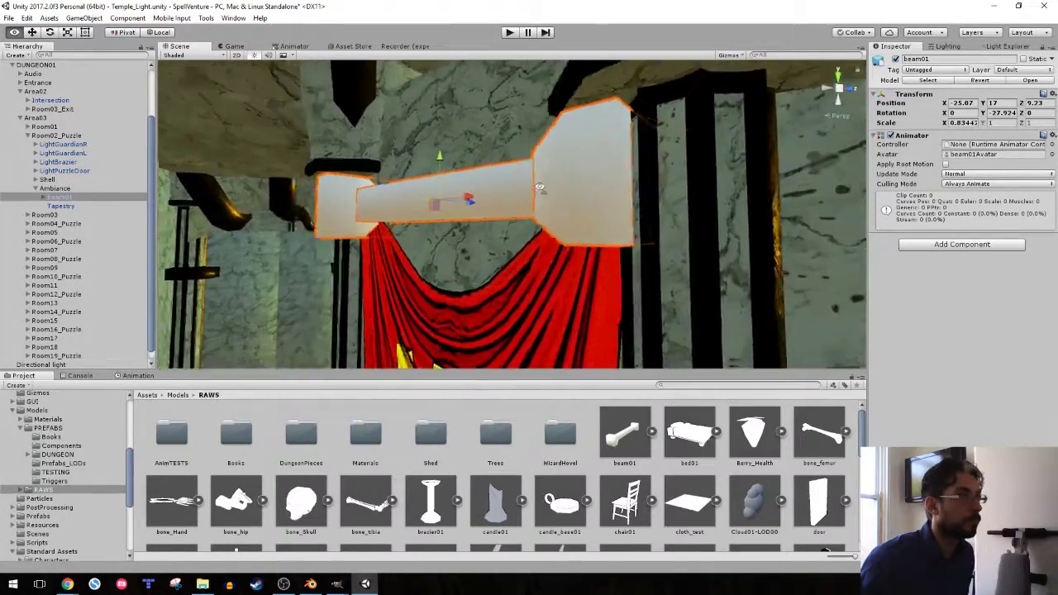
scroll(65, 502, down, 5)
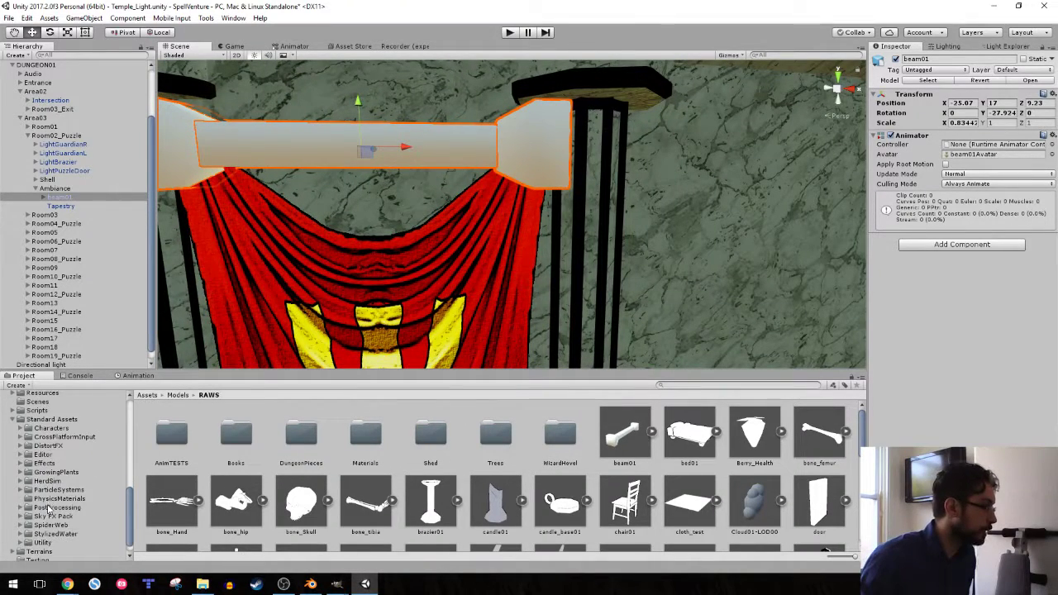
- Browse the Project folders to the DUNGEON Rooms/Materials folder
scroll(69, 494, up, 5)
scroll(51, 448, up, 4)
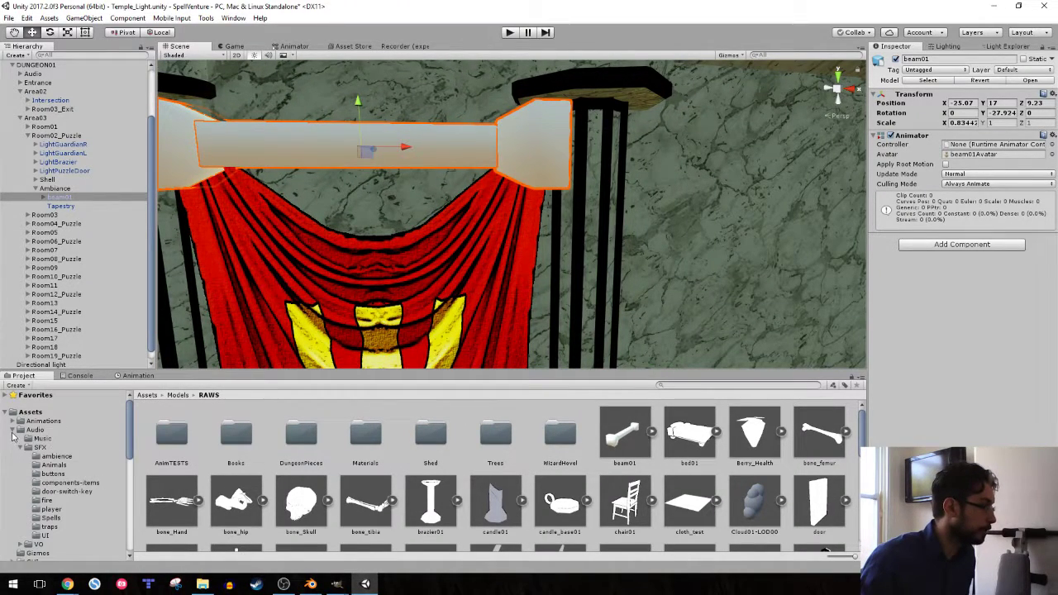
click(12, 429)
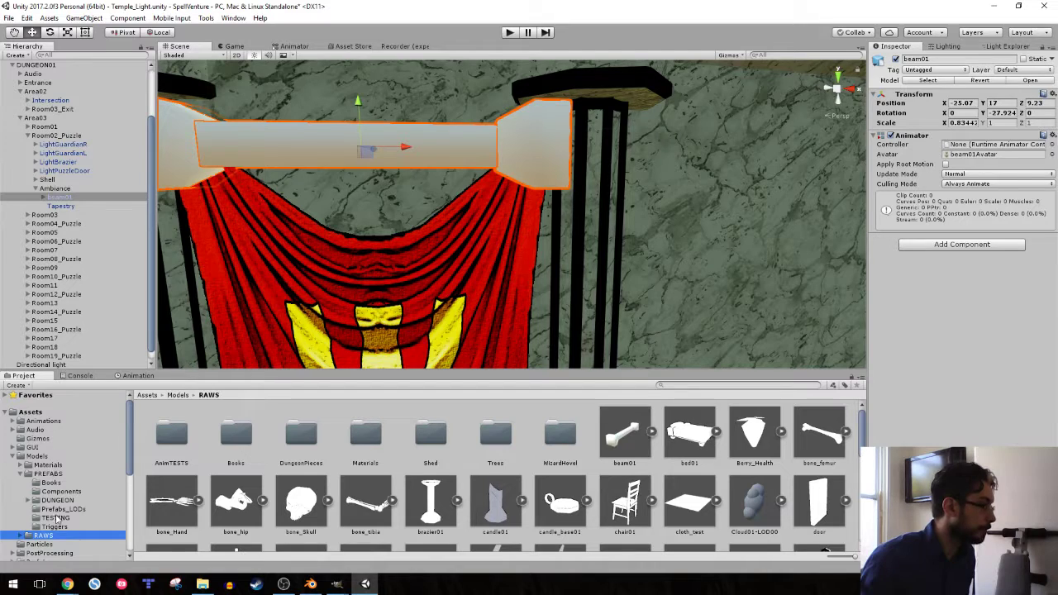
click(22, 466)
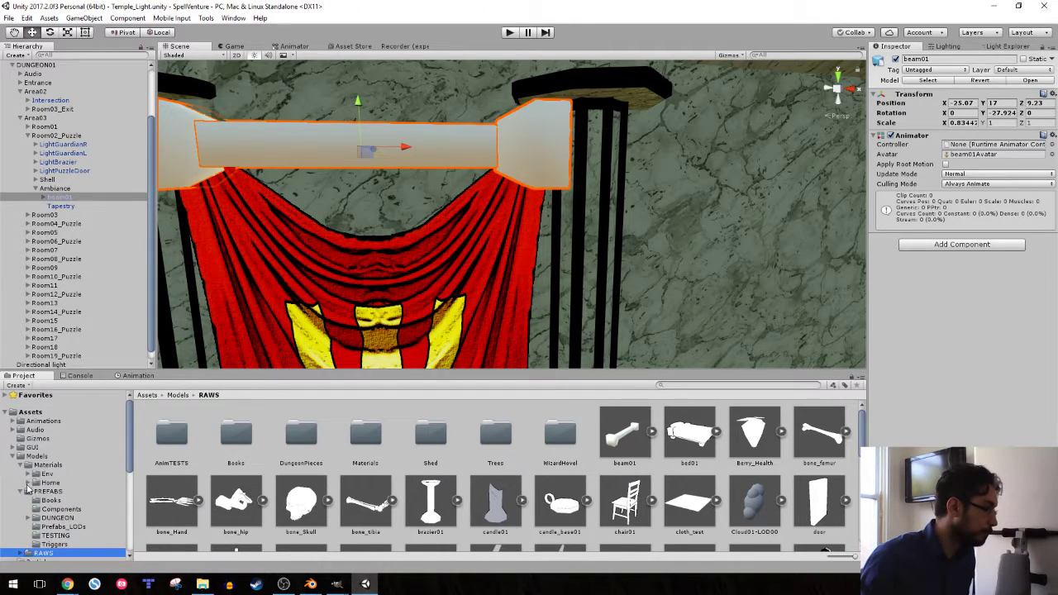
scroll(37, 486, down, 3)
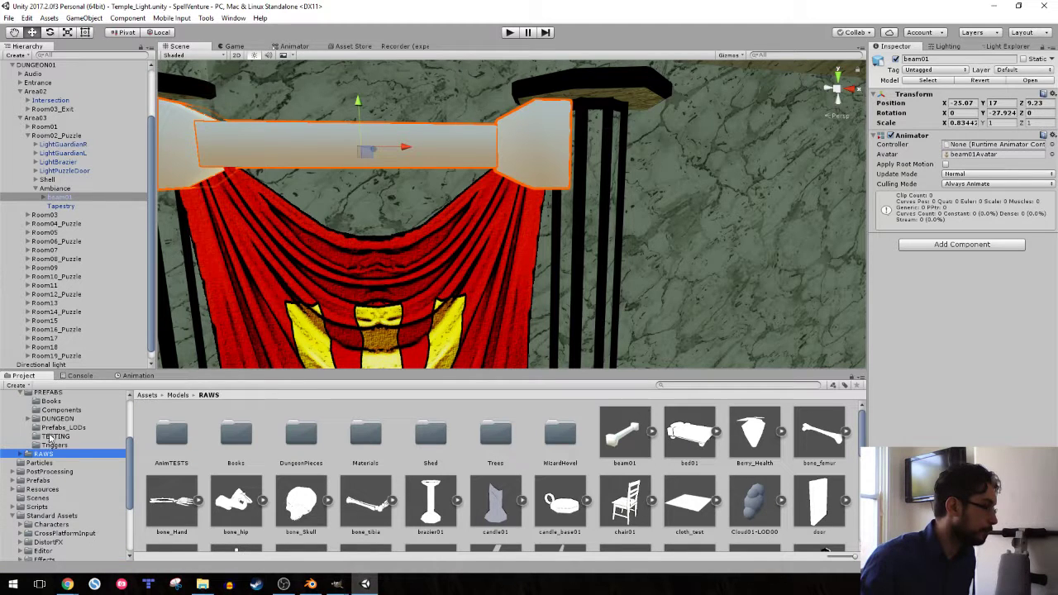
click(29, 419)
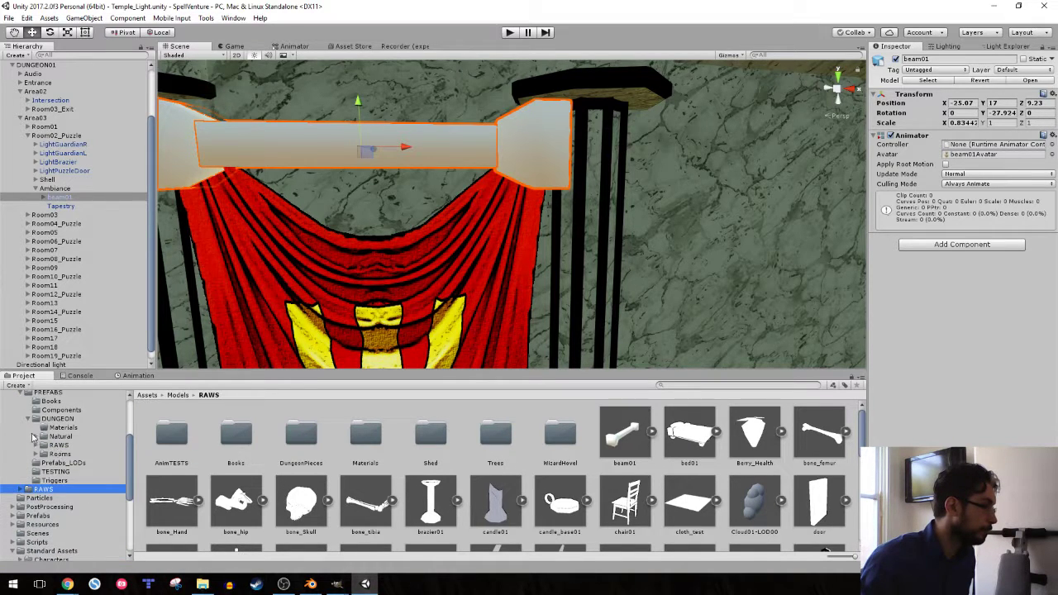
click(35, 446)
click(36, 445)
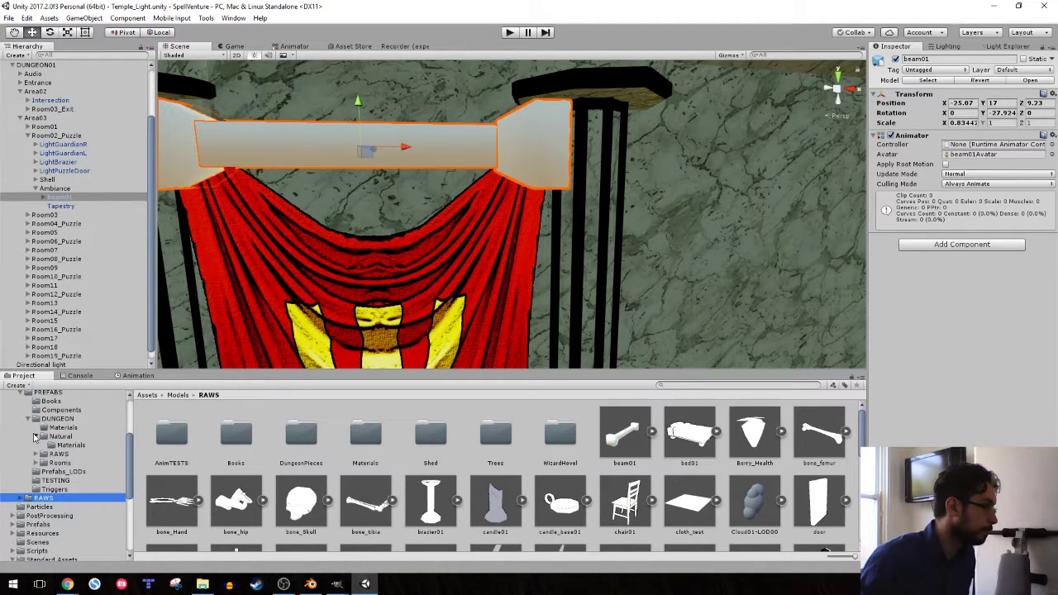
click(35, 454)
click(70, 499)
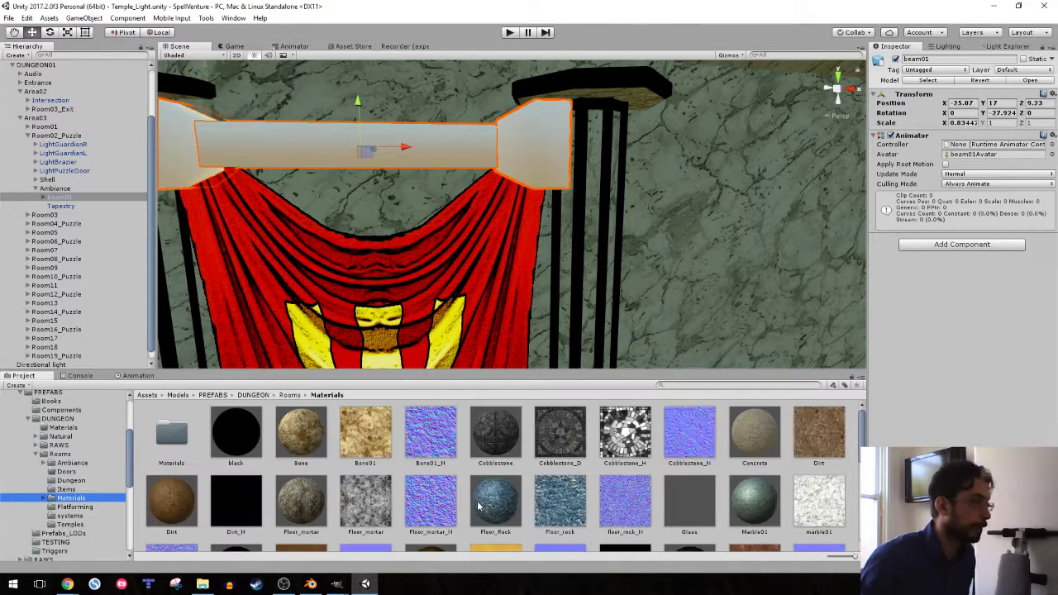
scroll(498, 518, down, 3)
scroll(498, 518, down, 3)
- Apply Wood_Light to the beam's middle and metal to both ends, then briefly test-run
drag(498, 518, 415, 141)
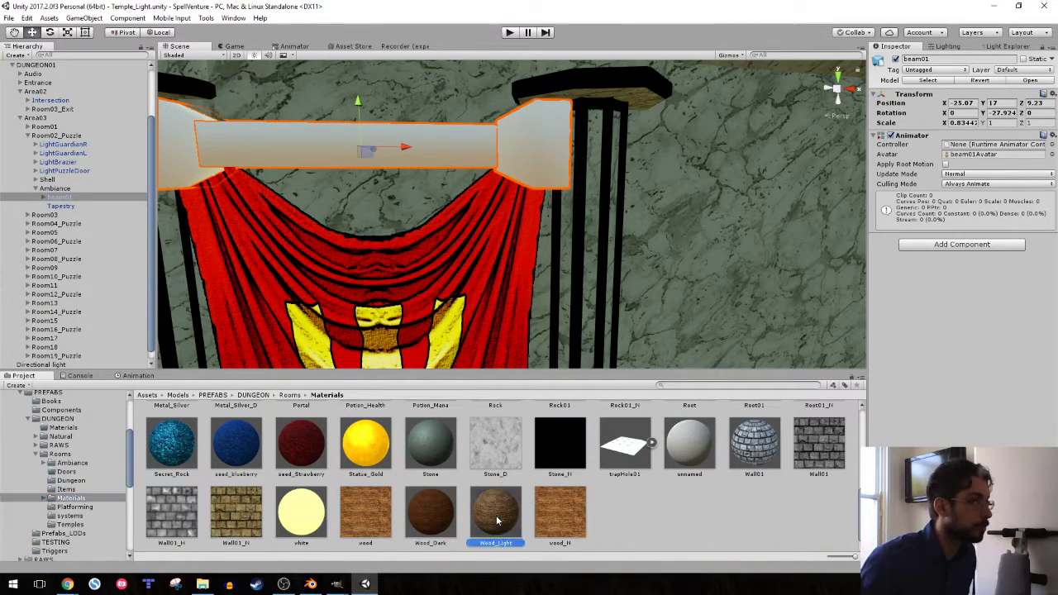
scroll(492, 282, down, 3)
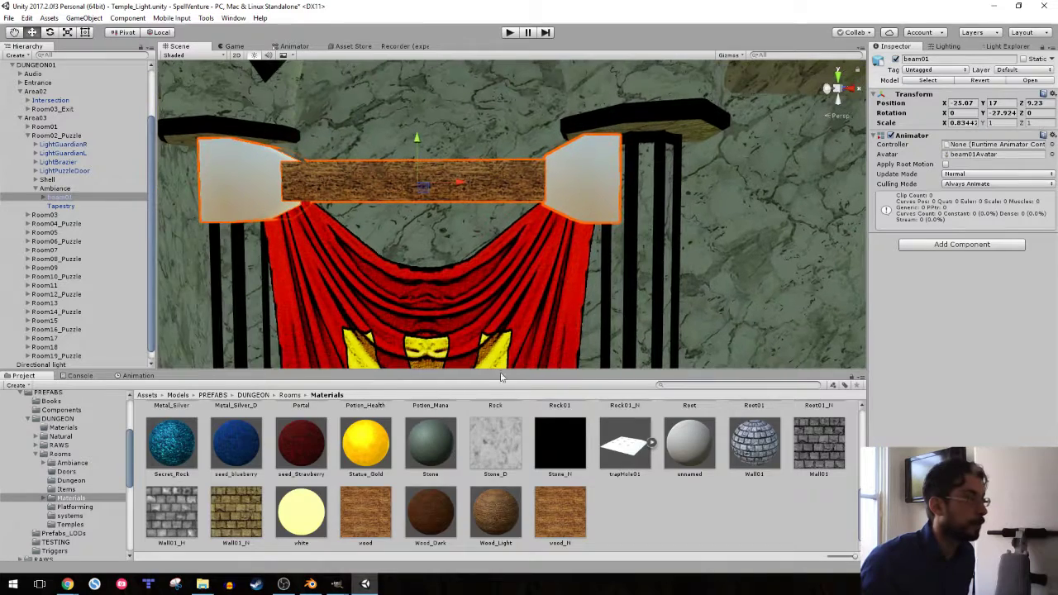
scroll(591, 463, up, 1)
scroll(592, 463, up, 1)
drag(431, 448, 579, 200)
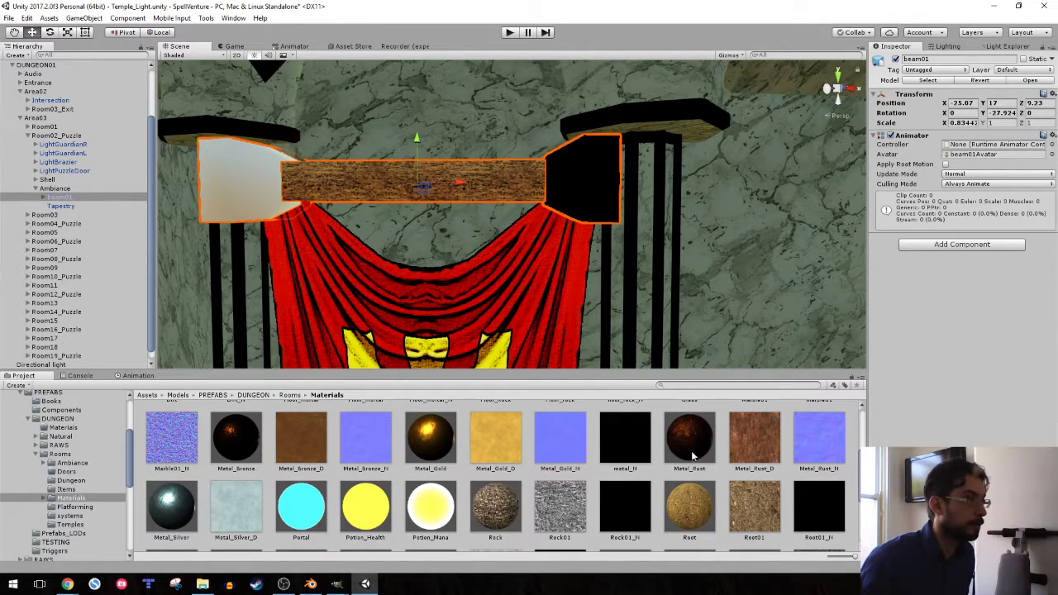
drag(586, 163, 256, 171)
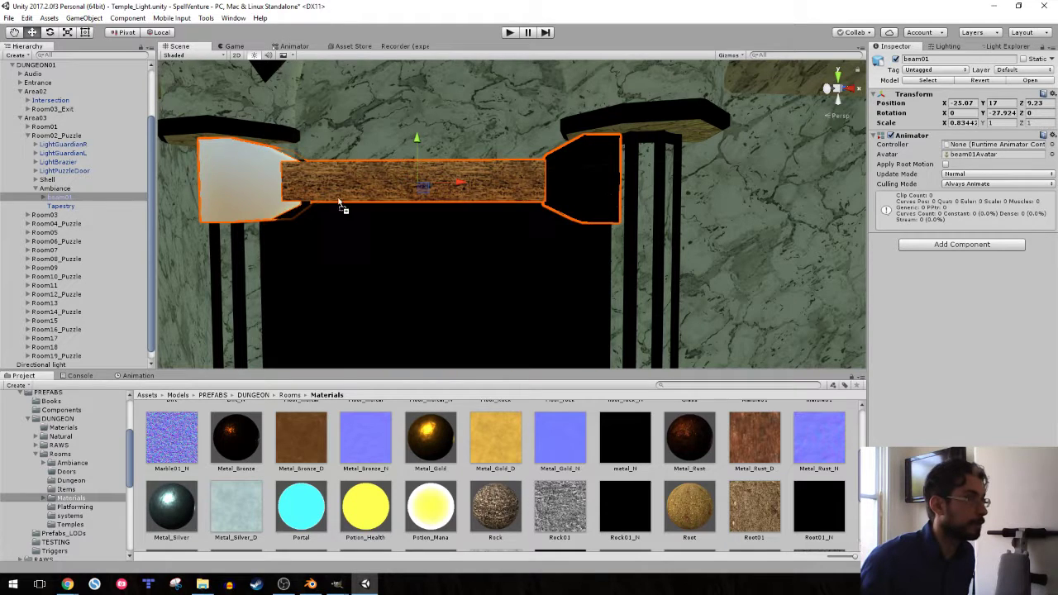
key(ctrl+p)
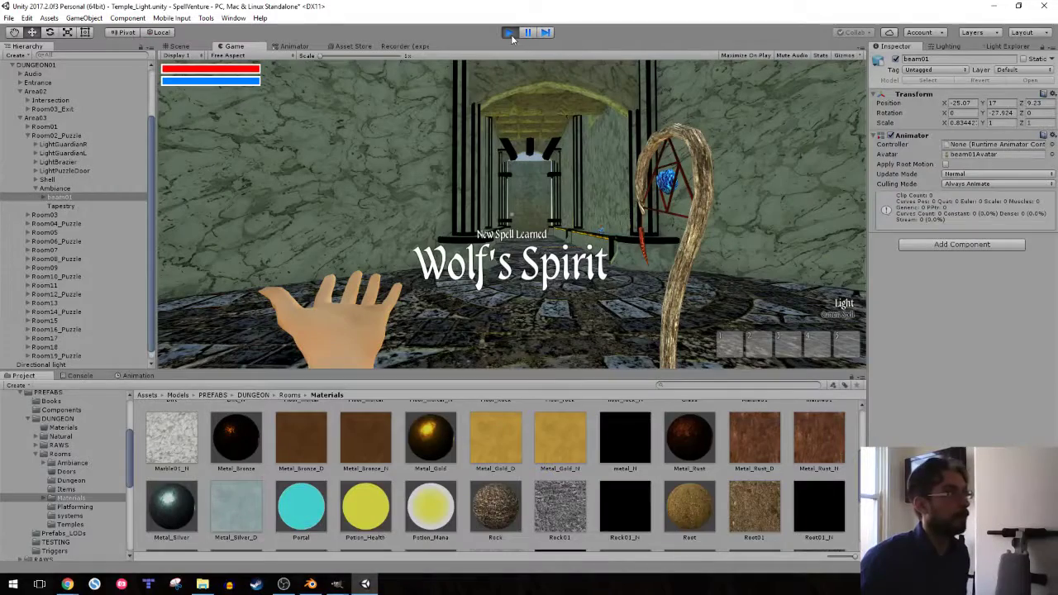
click(510, 33)
- Move the Player to the PLAYER ORIGIN Intersection spawn point by copying its transform
click(28, 137)
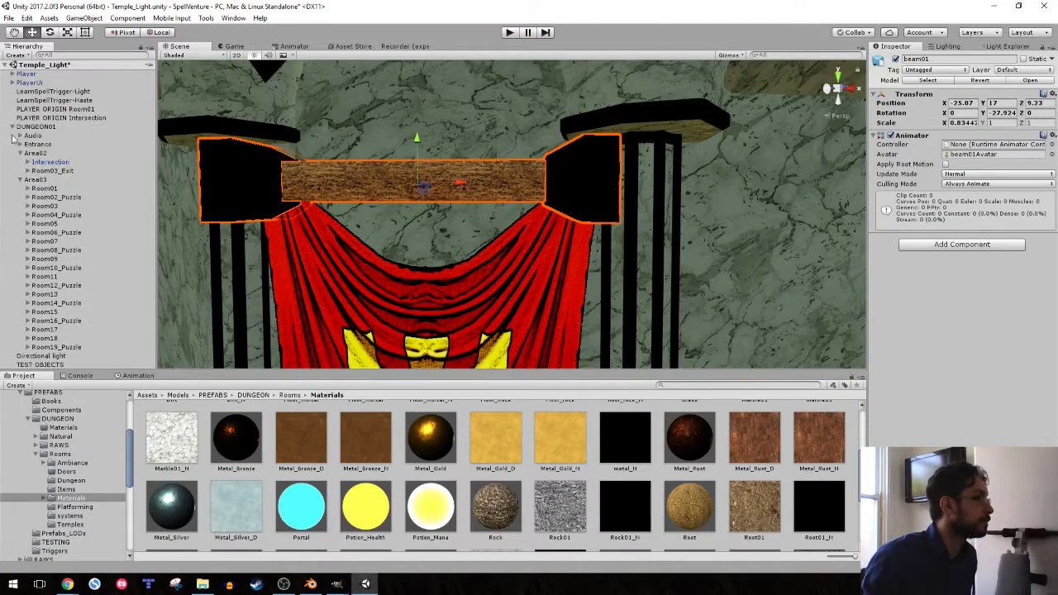
click(21, 181)
click(19, 152)
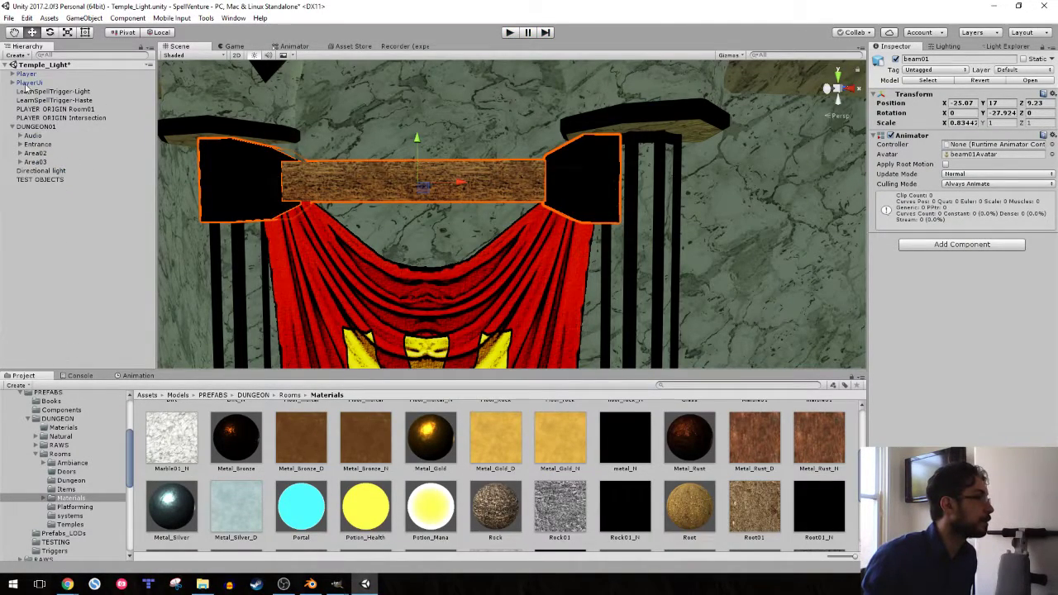
click(35, 99)
key(Down)
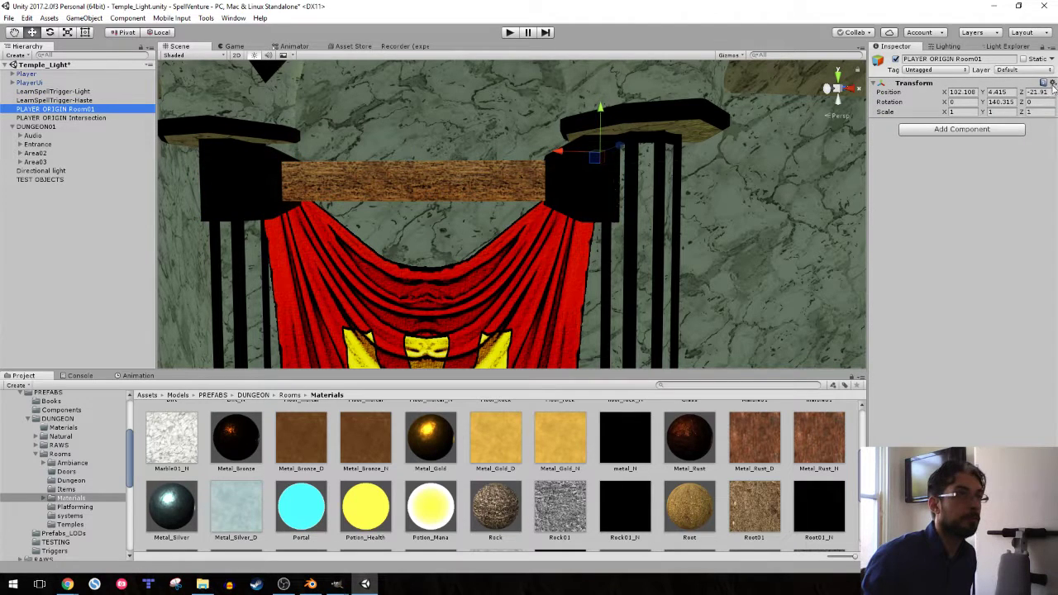
click(87, 117)
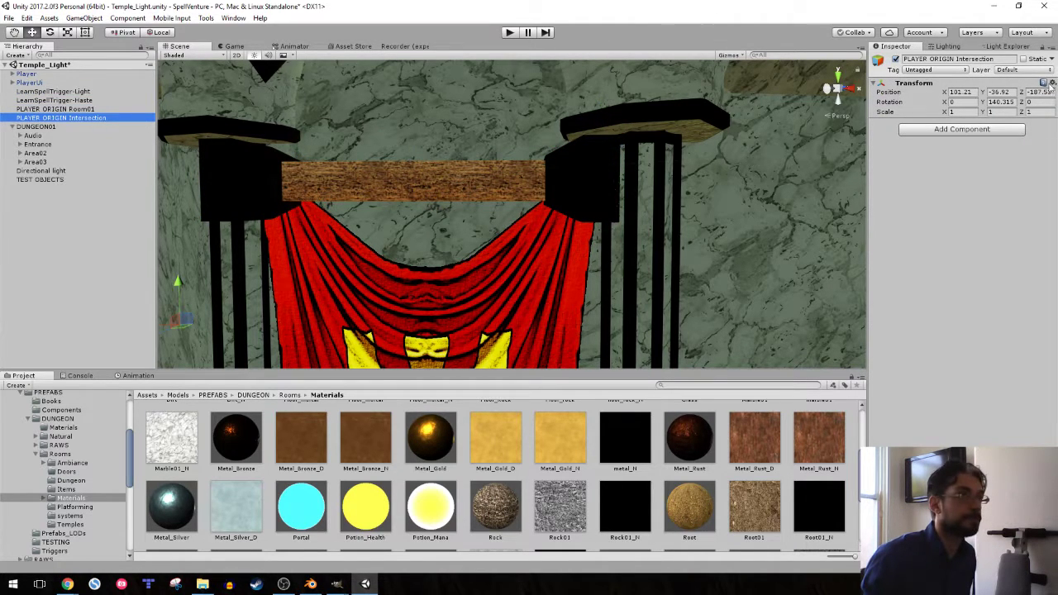
right_click(1022, 89)
click(998, 137)
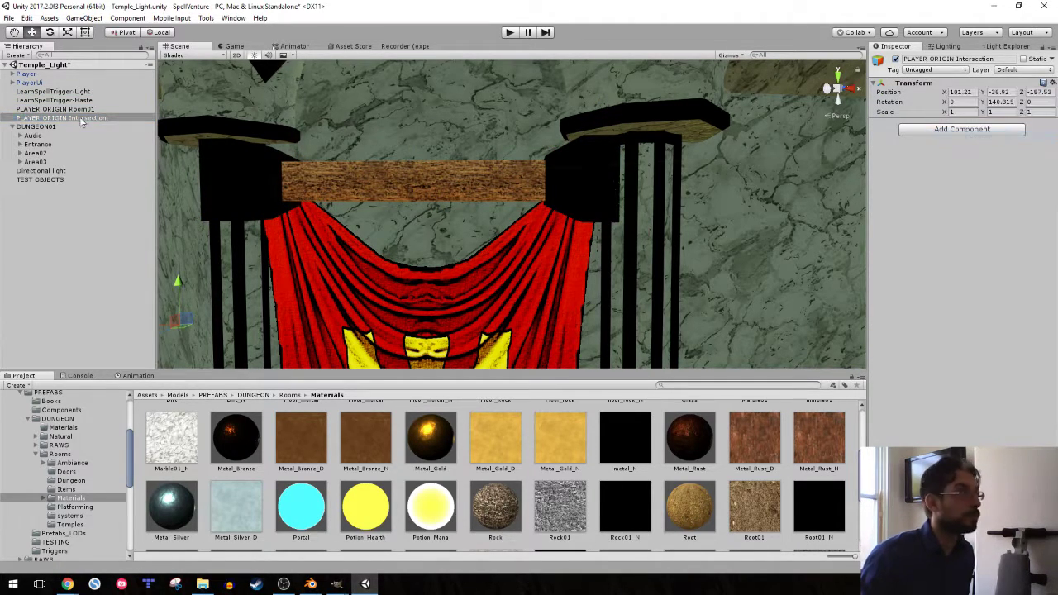
click(26, 74)
click(1043, 94)
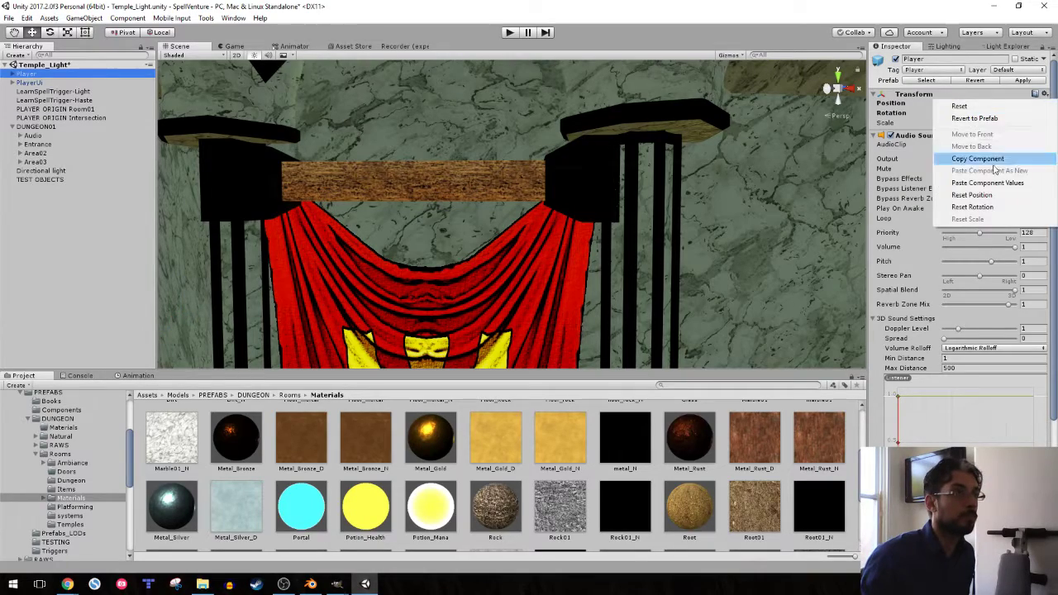
click(988, 182)
key(f)
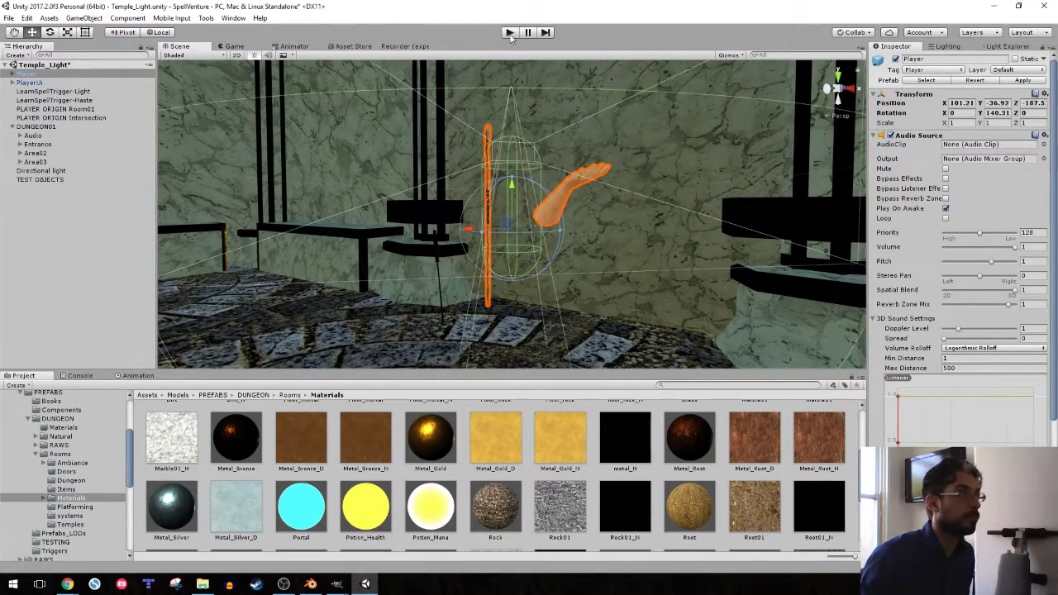
- Play the game, walk into the temple room and cast Light near the red banner
click(509, 33)
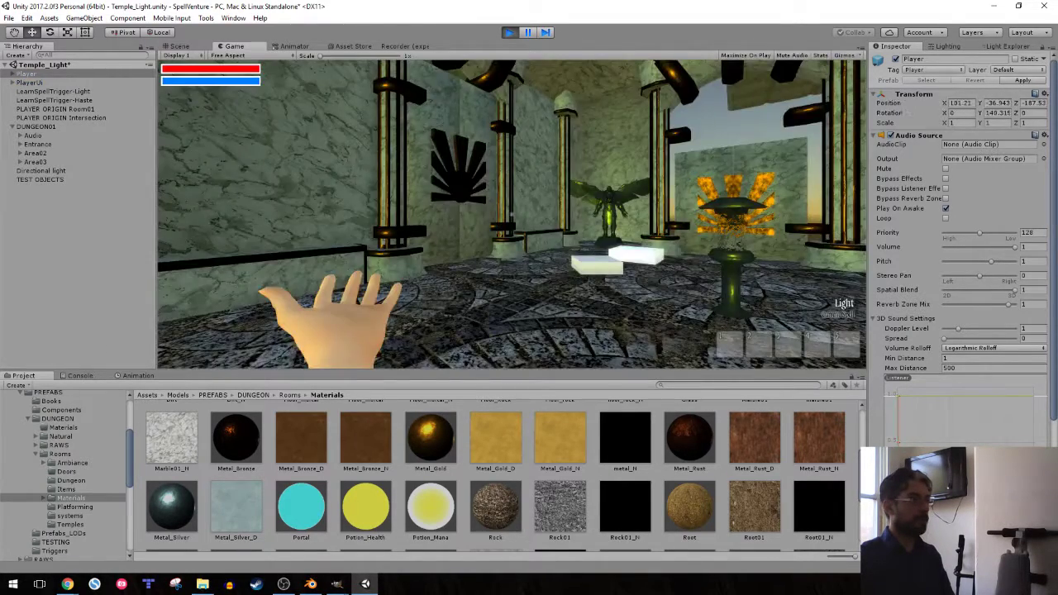
key(w)
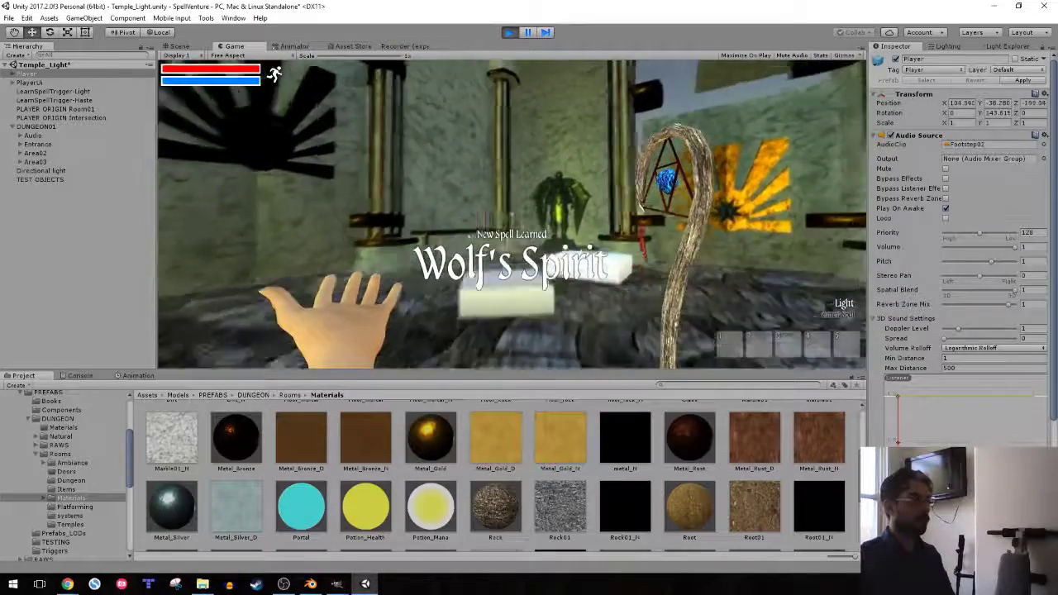
key(w)
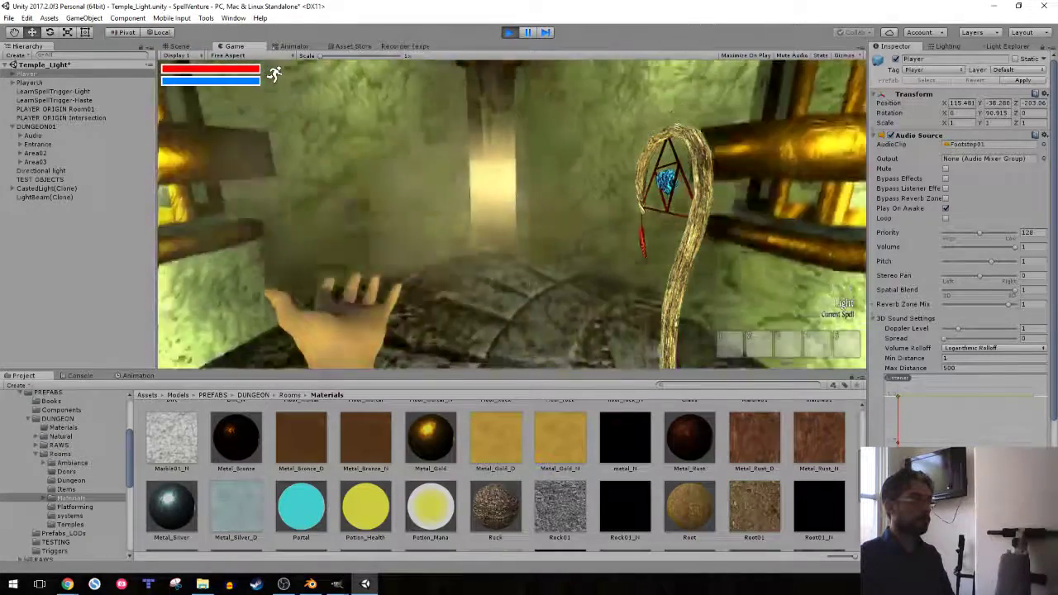
key(w)
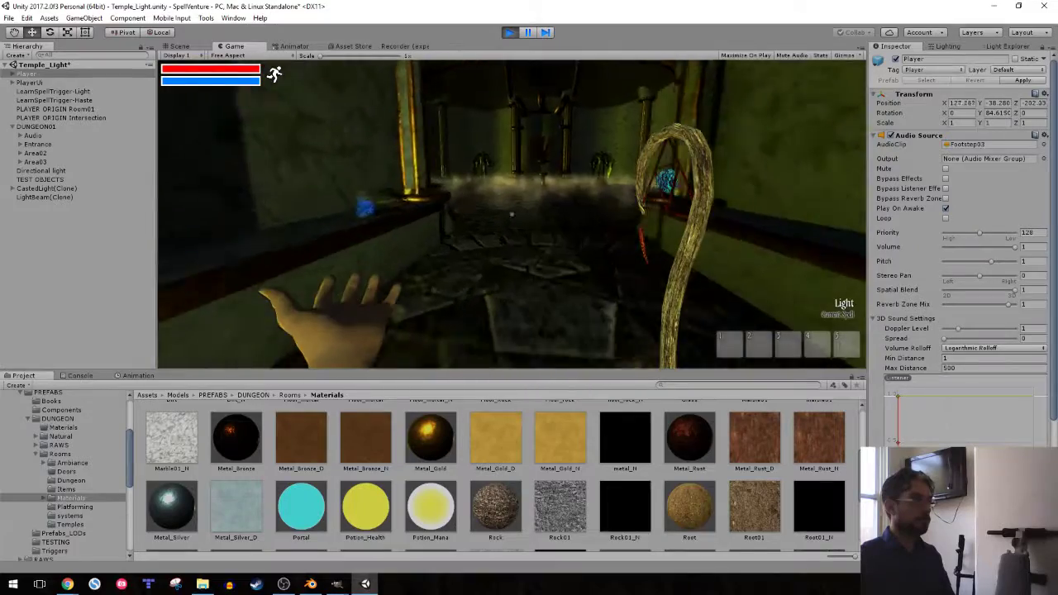
key(w)
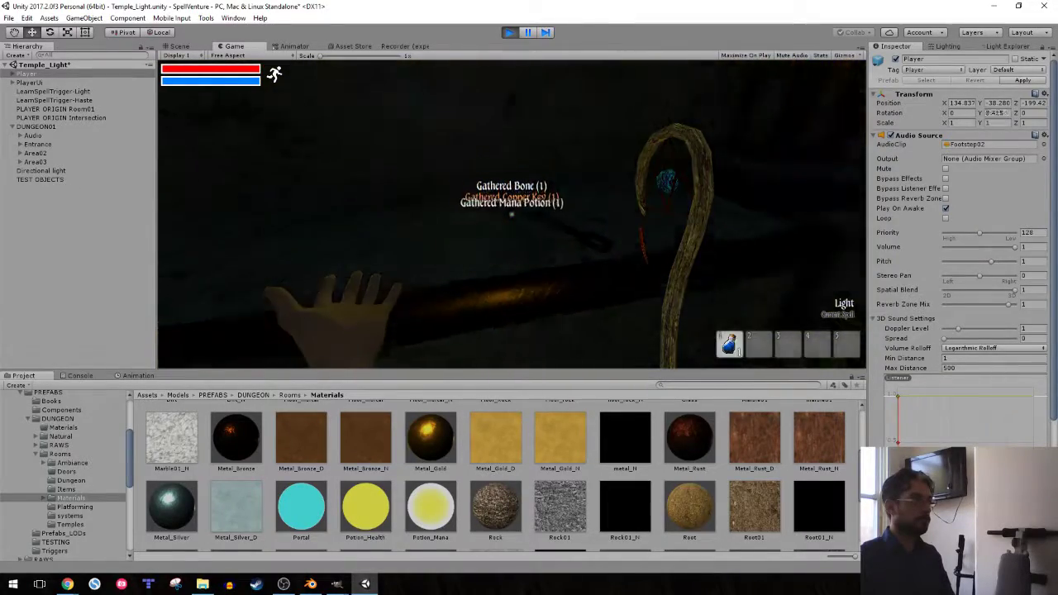
key(w)
click(512, 214)
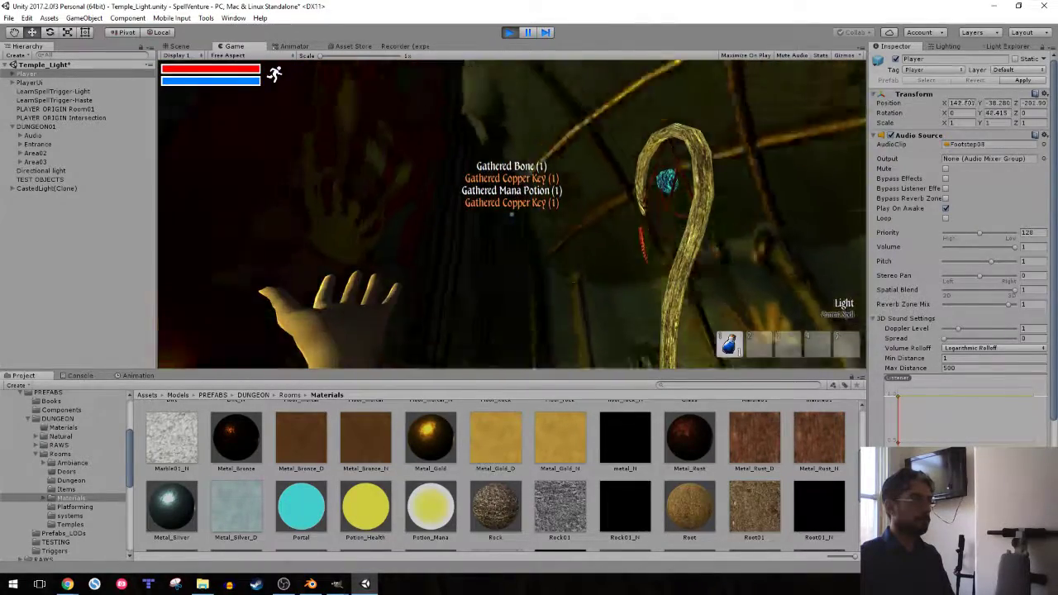
key(w)
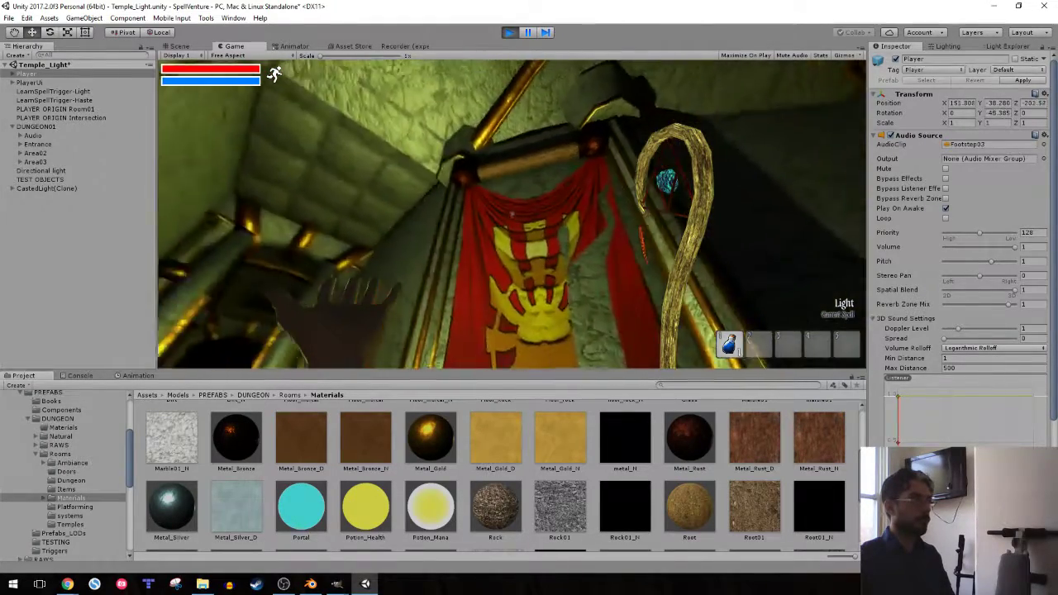
key(w)
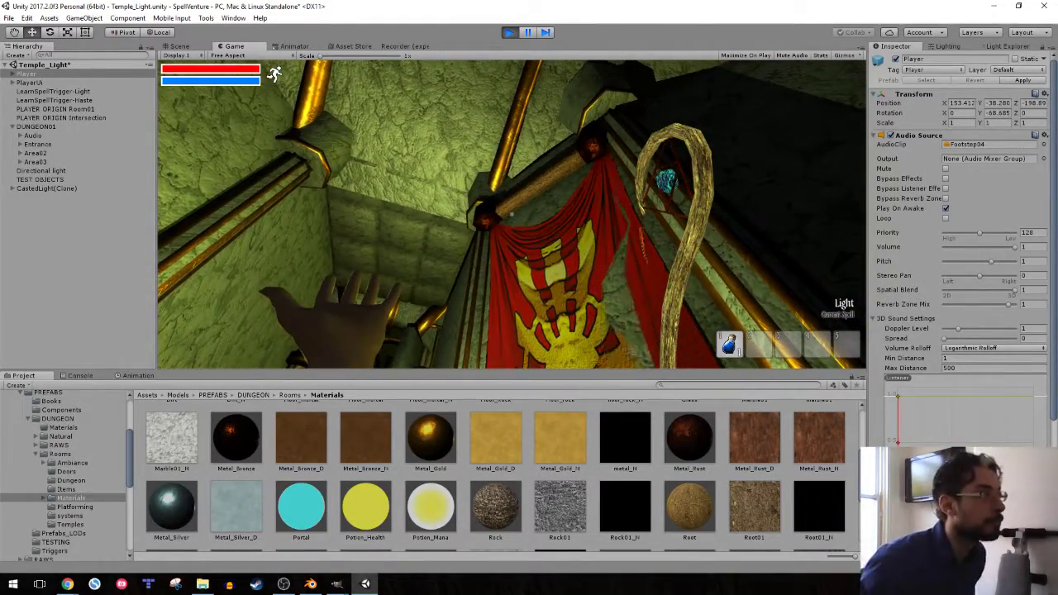
click(512, 214)
- Walk around the red banner inspecting the beam, cast Light again, then stop Play mode
key(s)
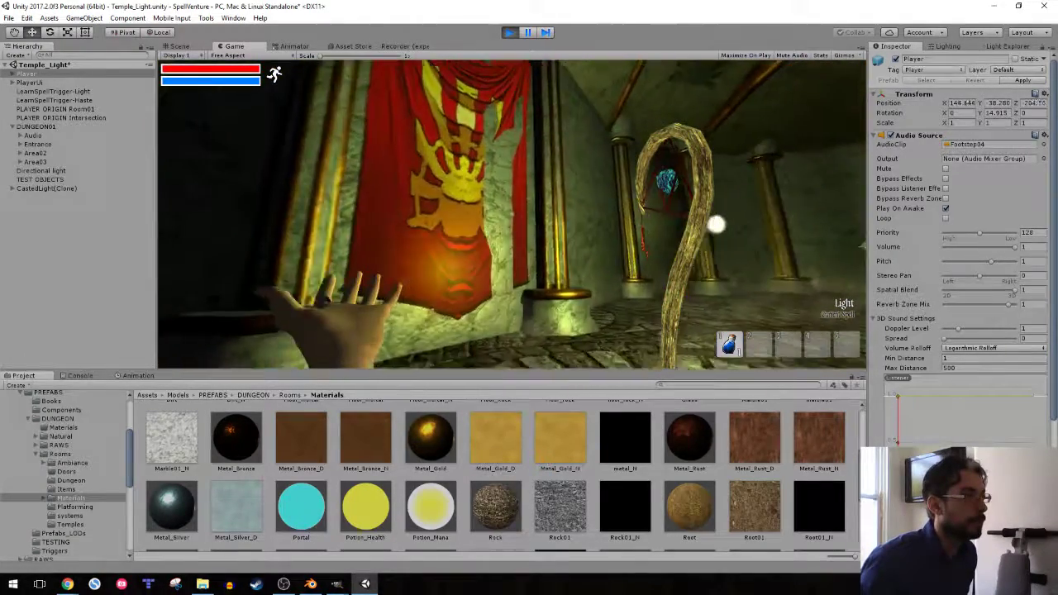
key(w)
key(w)
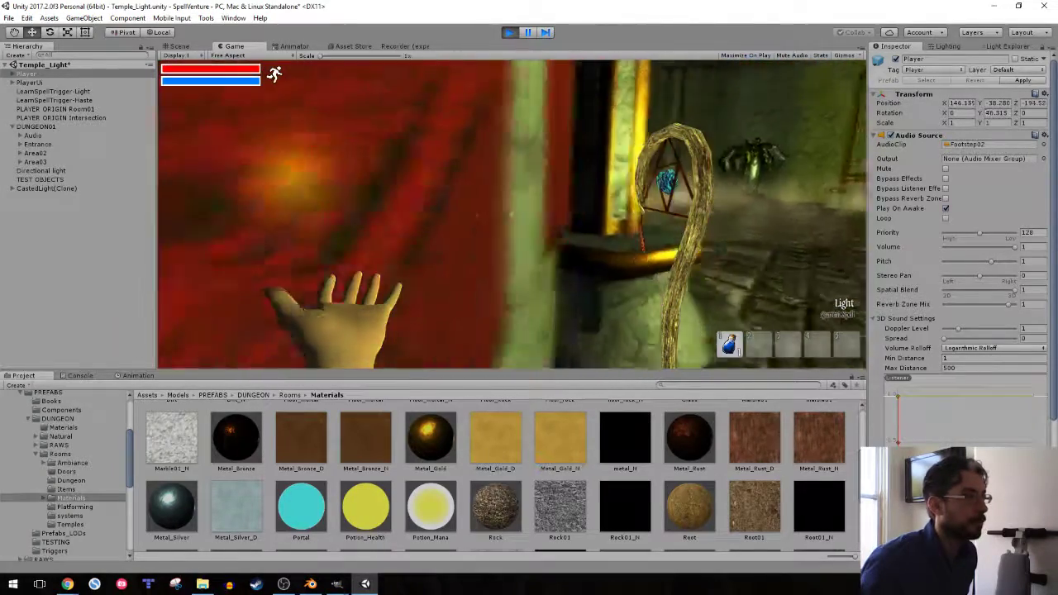
key(s)
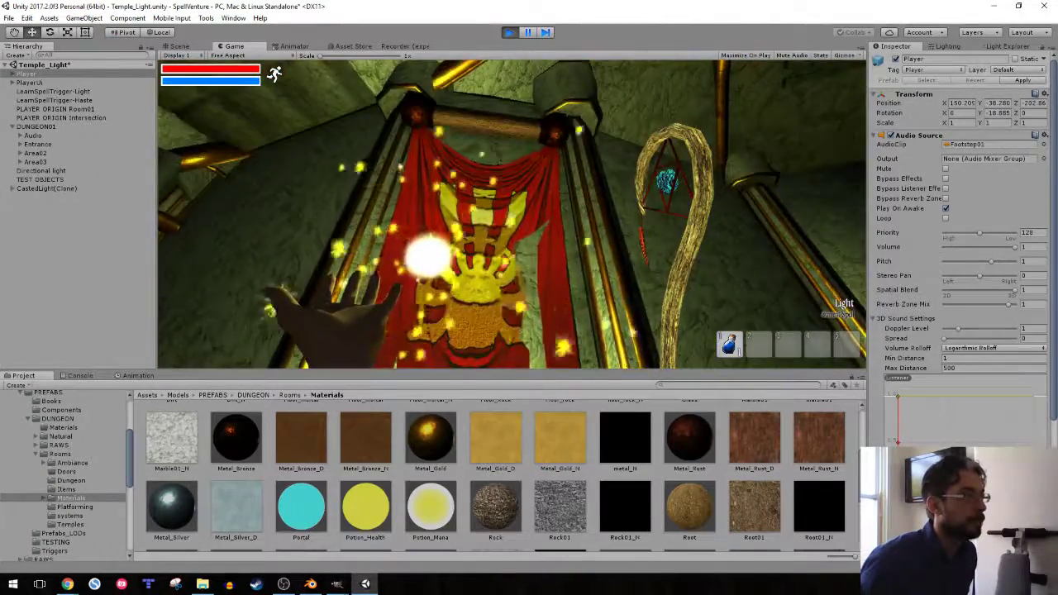
key(a)
key(a)
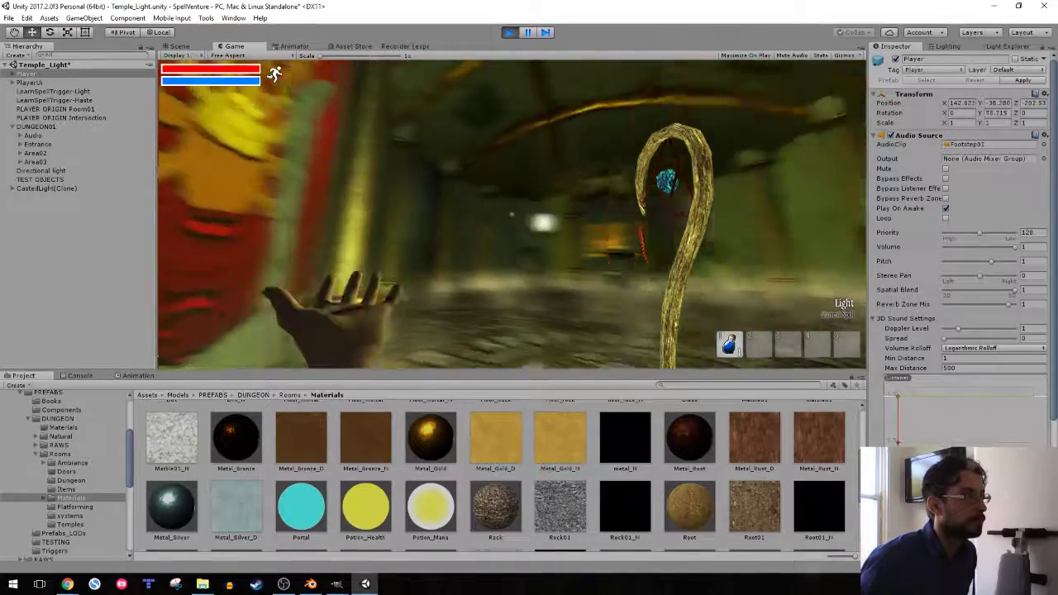
key(w)
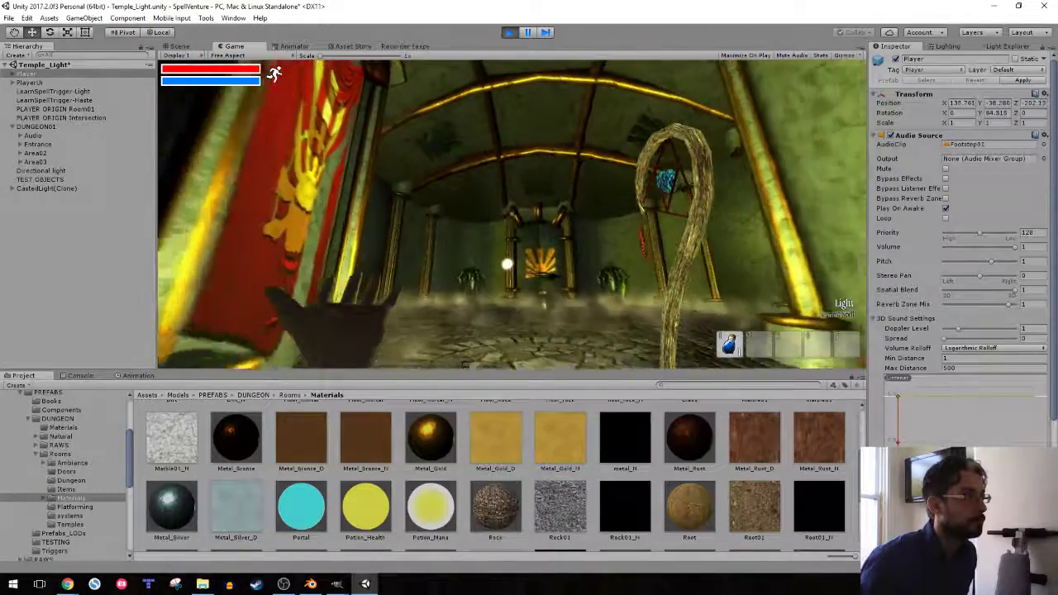
key(d)
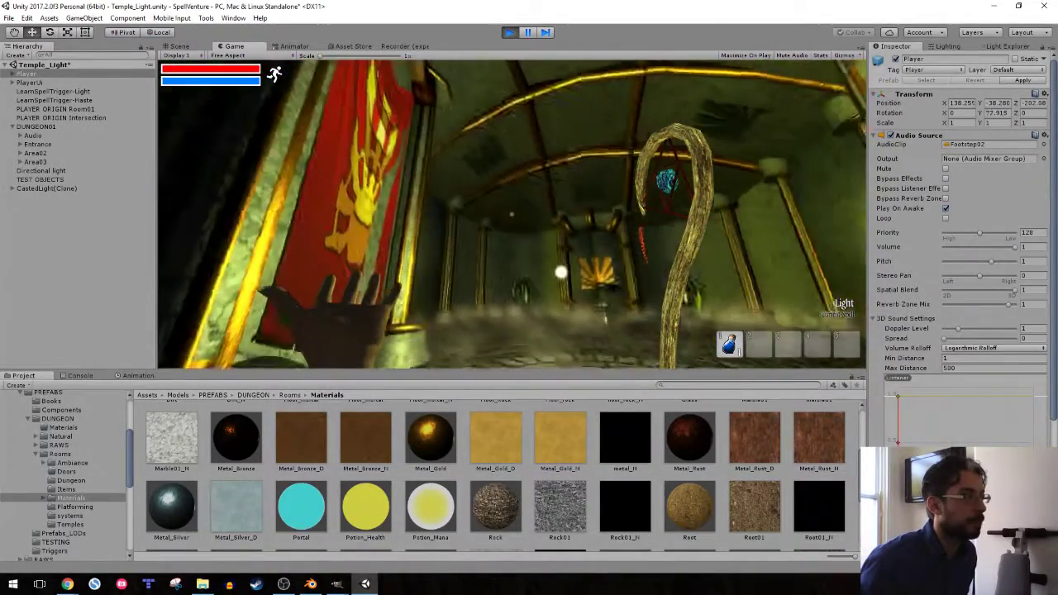
key(d)
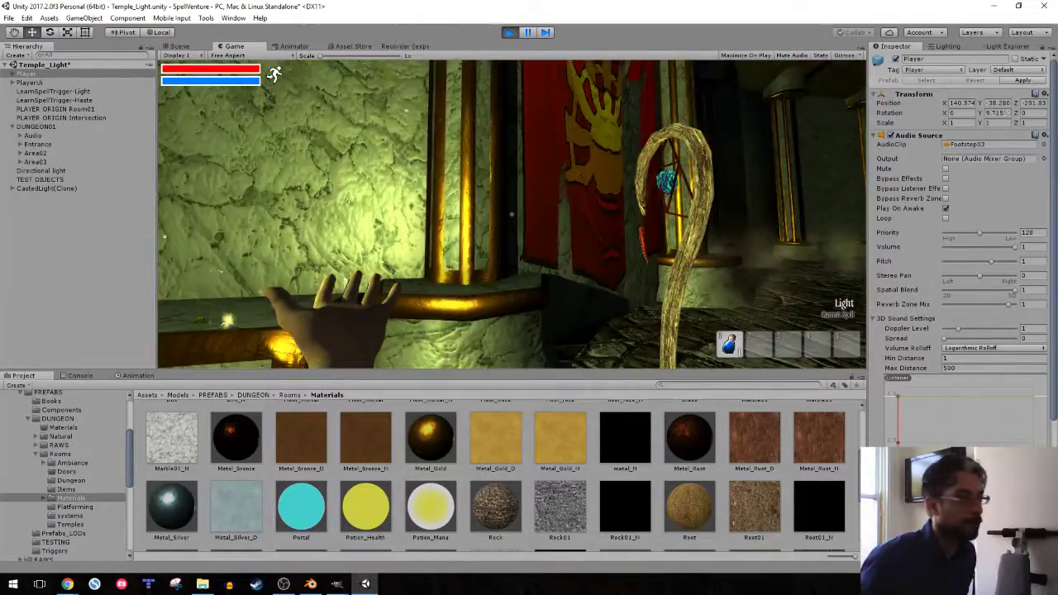
key(s)
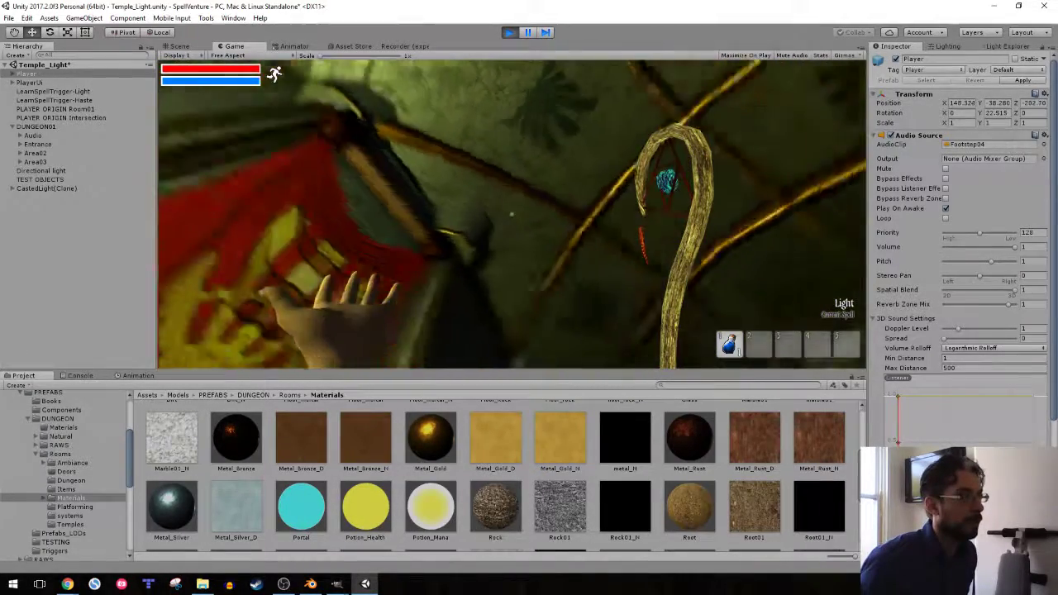
key(w)
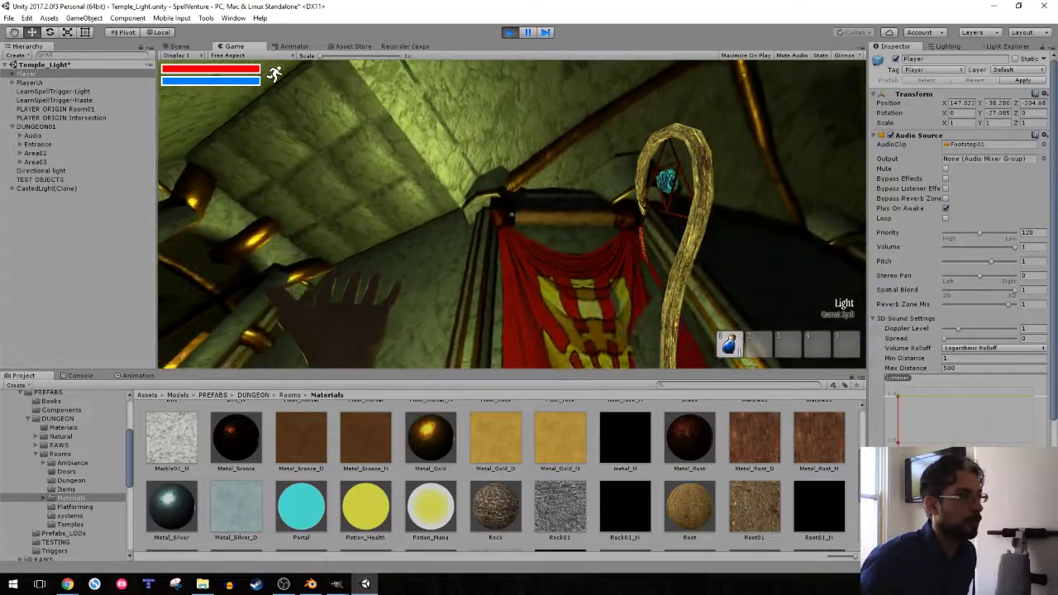
key(s)
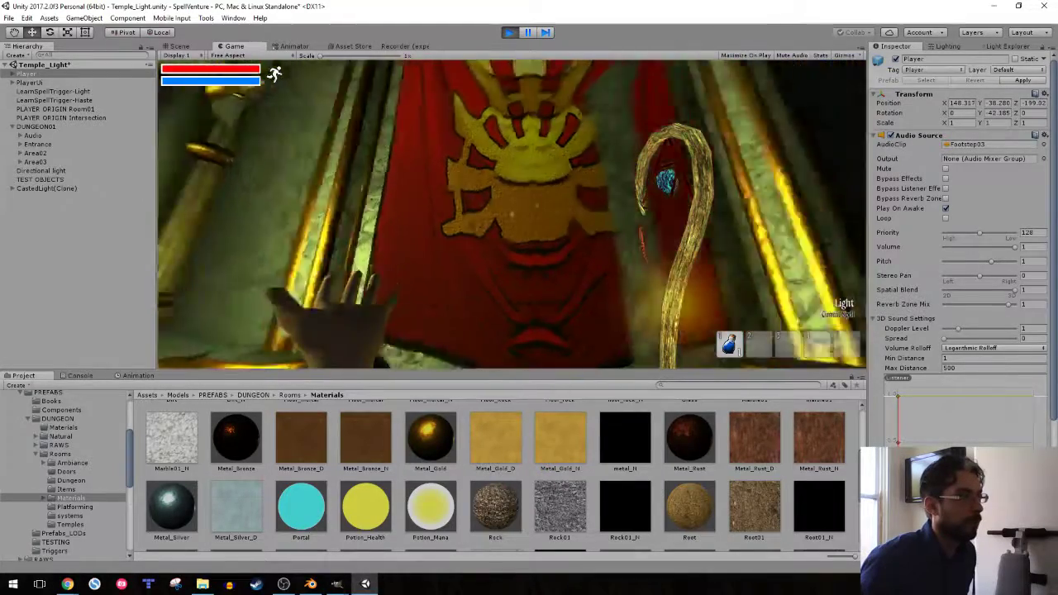
key(w)
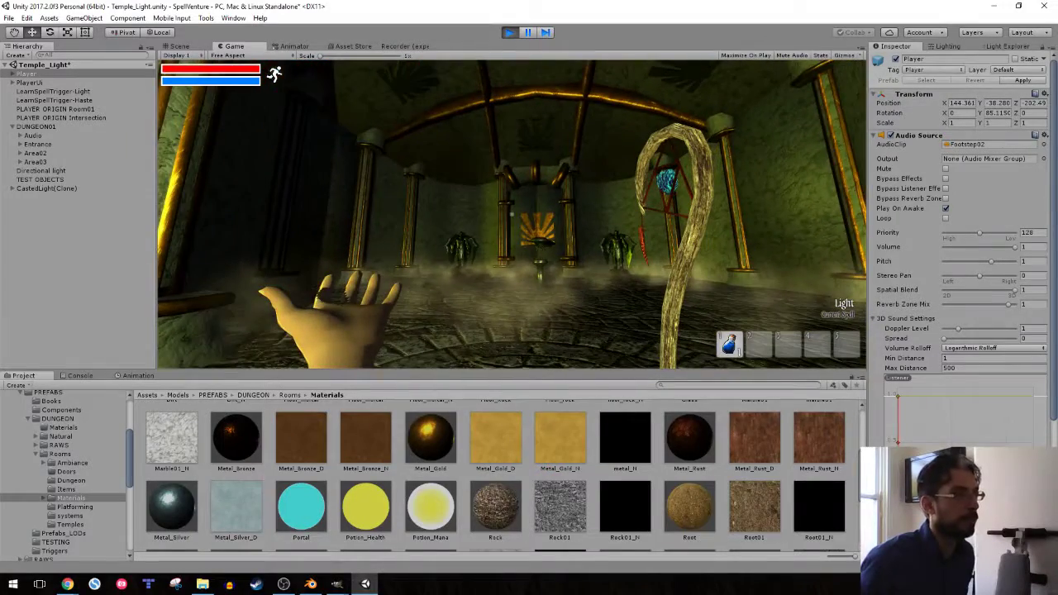
key(Escape)
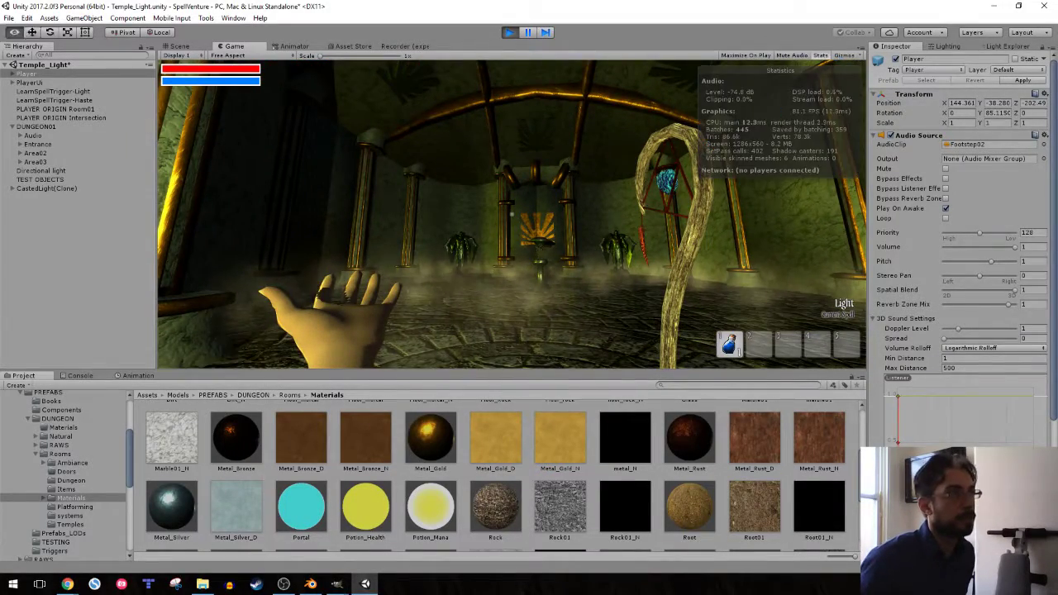
click(512, 211)
key(w)
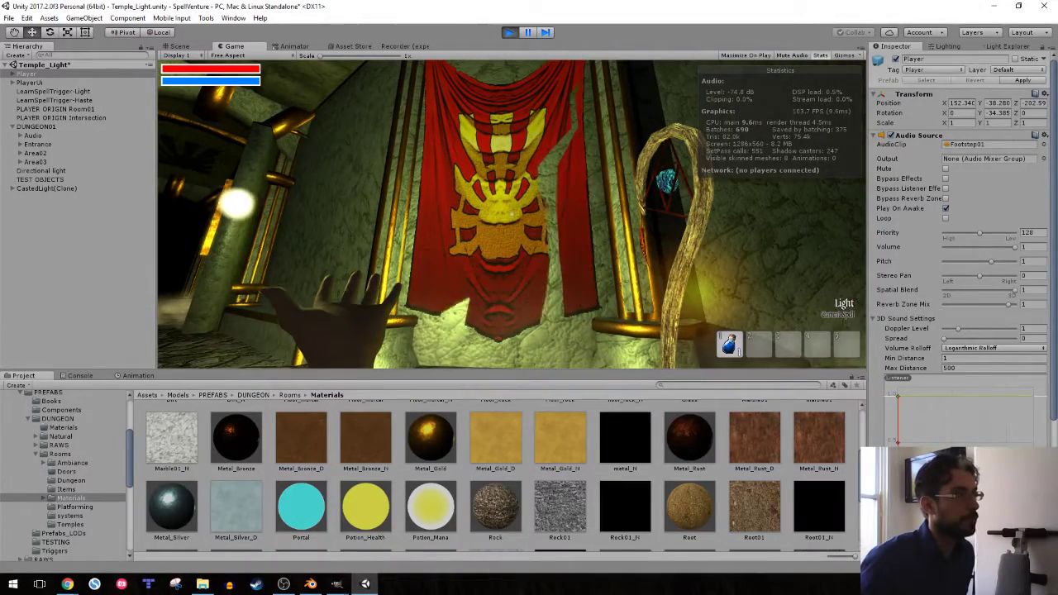
key(ctrl+p)
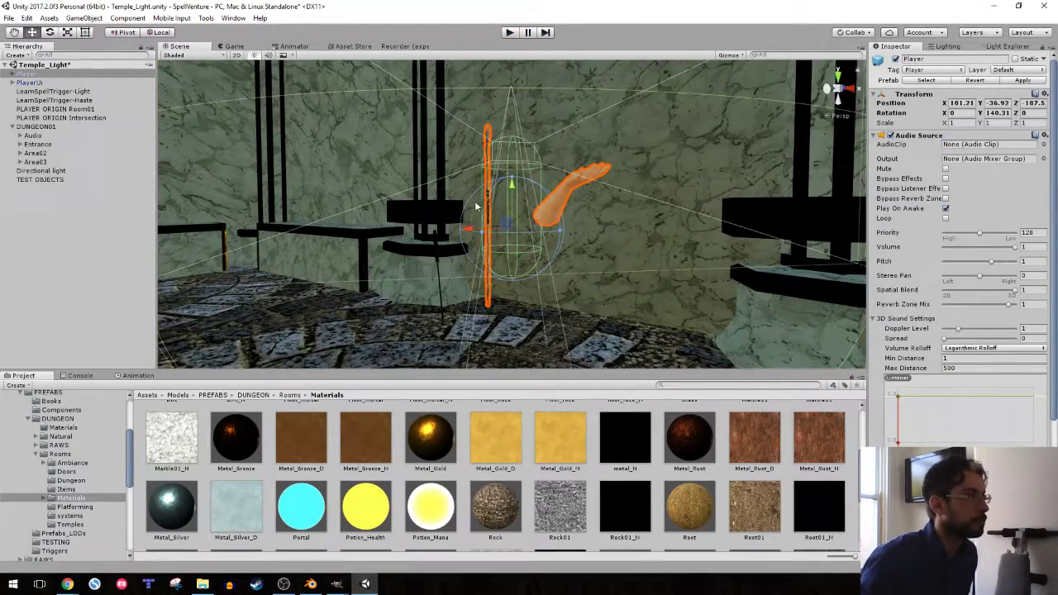
- Select the tapestry and raise it to Position Y 10.1 on the temple wall
right_drag(475, 206, 579, 178)
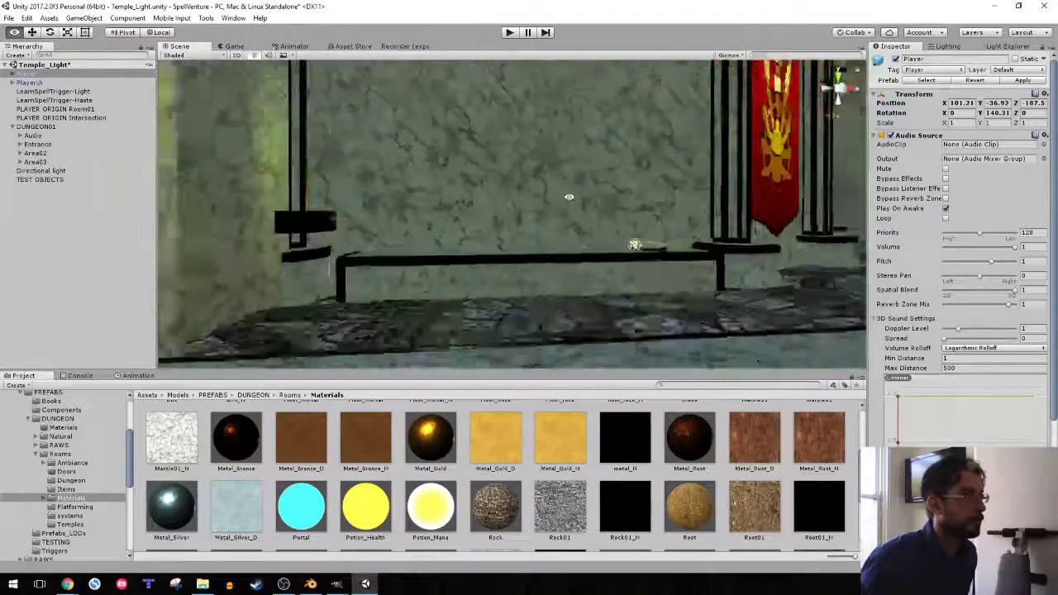
click(579, 178)
key(f)
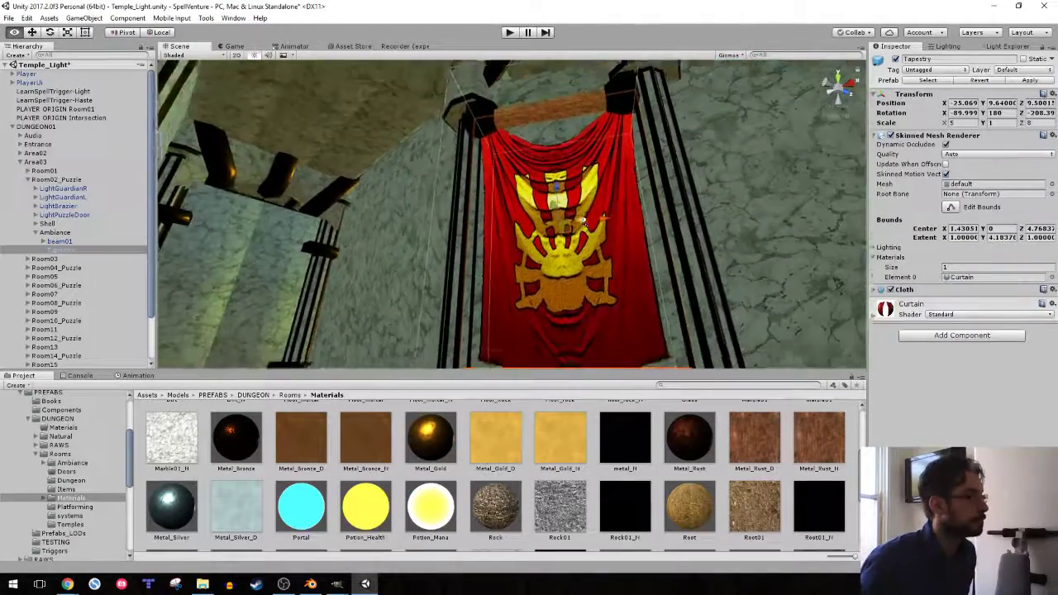
mouse_move(579, 178)
alt+mouse_down()
mouse_move(492, 244)
mouse_move(508, 226)
alt+mouse_up()
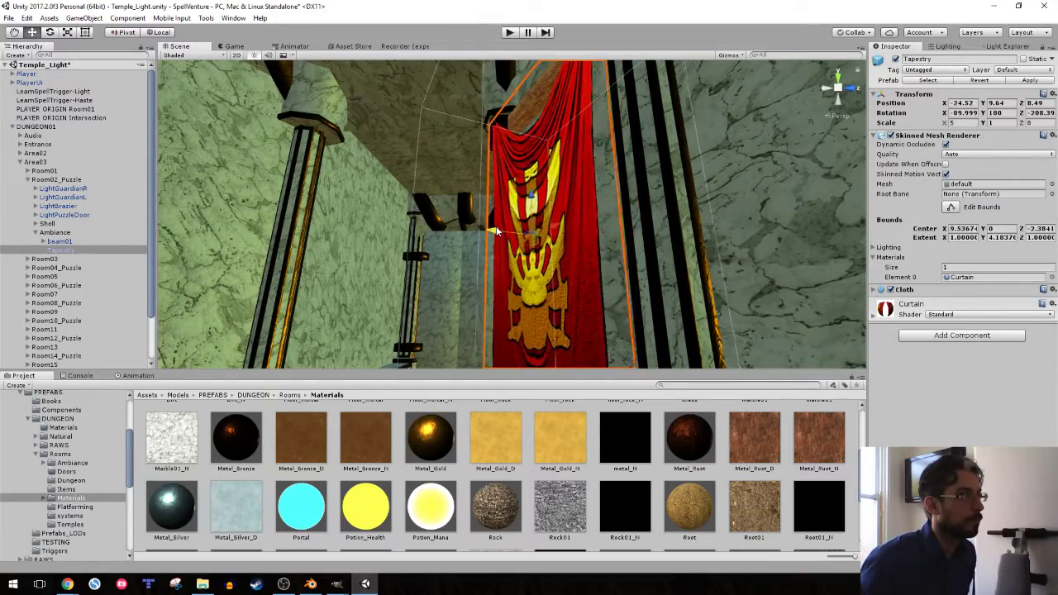
mouse_move(496, 226)
alt+mouse_down()
mouse_move(588, 155)
mouse_move(630, 254)
mouse_move(556, 281)
alt+mouse_up()
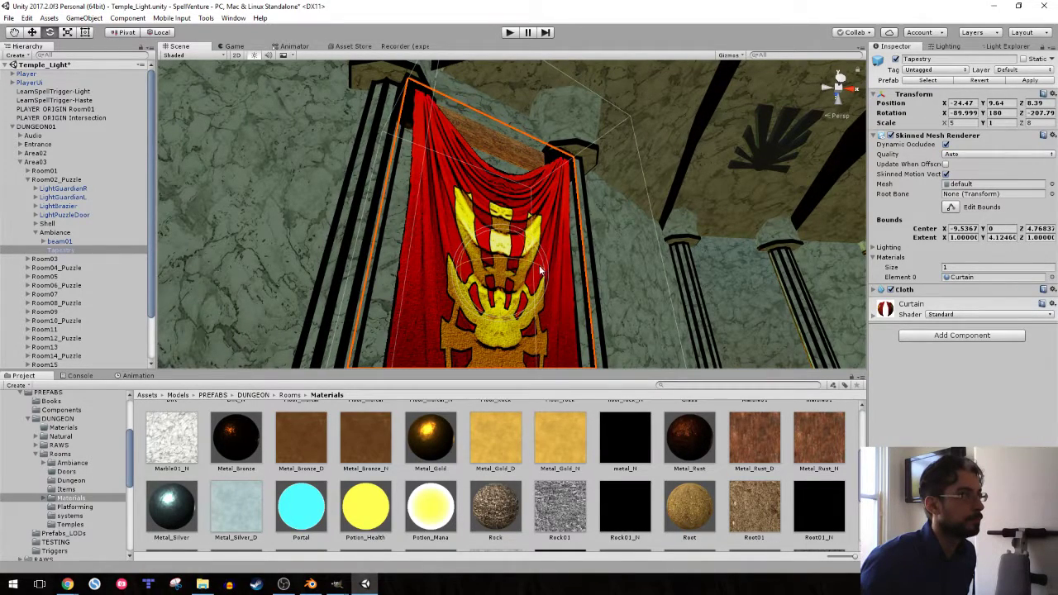
key(w)
drag(512, 248, 500, 229)
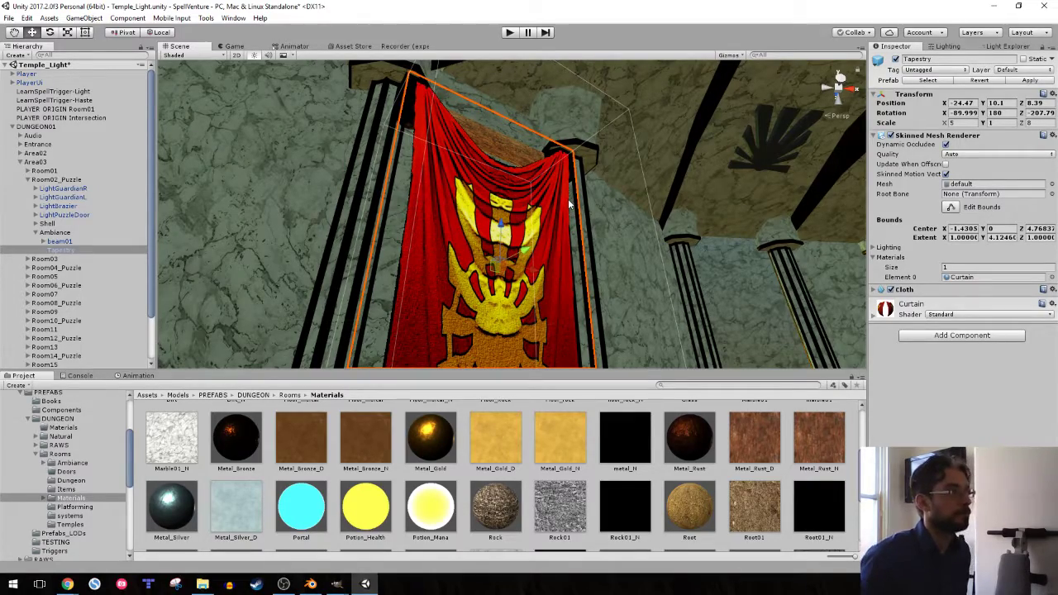
mouse_move(568, 205)
right_down()
mouse_move(605, 223)
mouse_move(424, 132)
mouse_move(549, 209)
right_up()
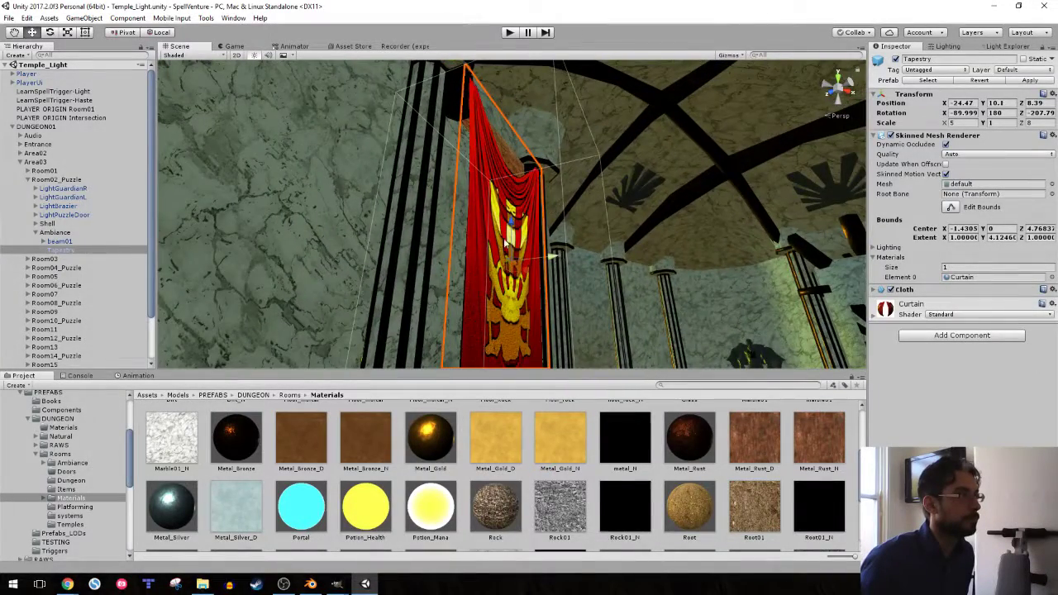
right_drag(503, 238, 476, 233)
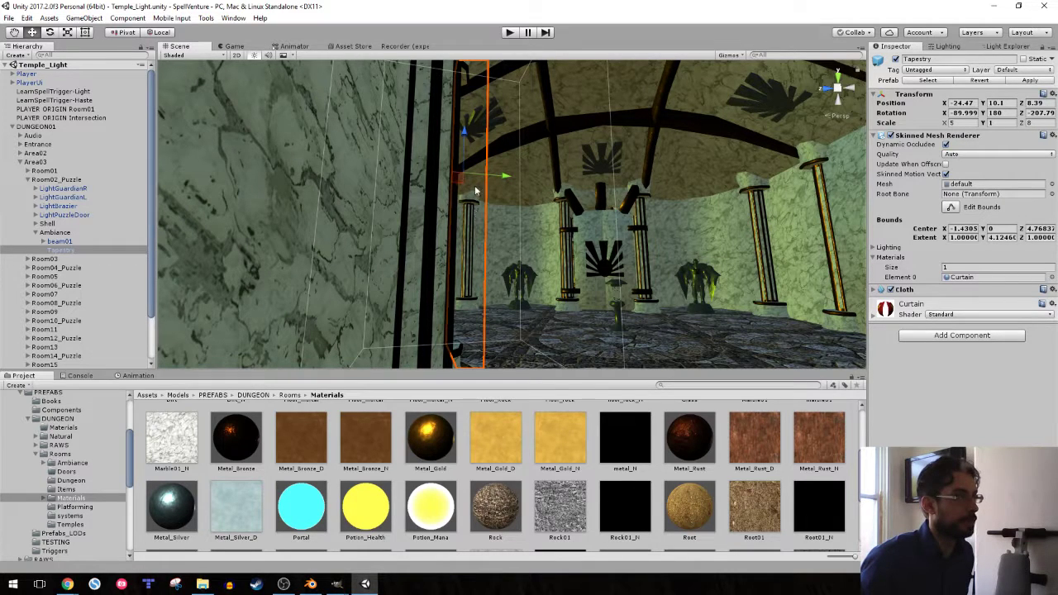
- Check the tapestry's Curtain material settings, then close the wood texture web page
click(62, 252)
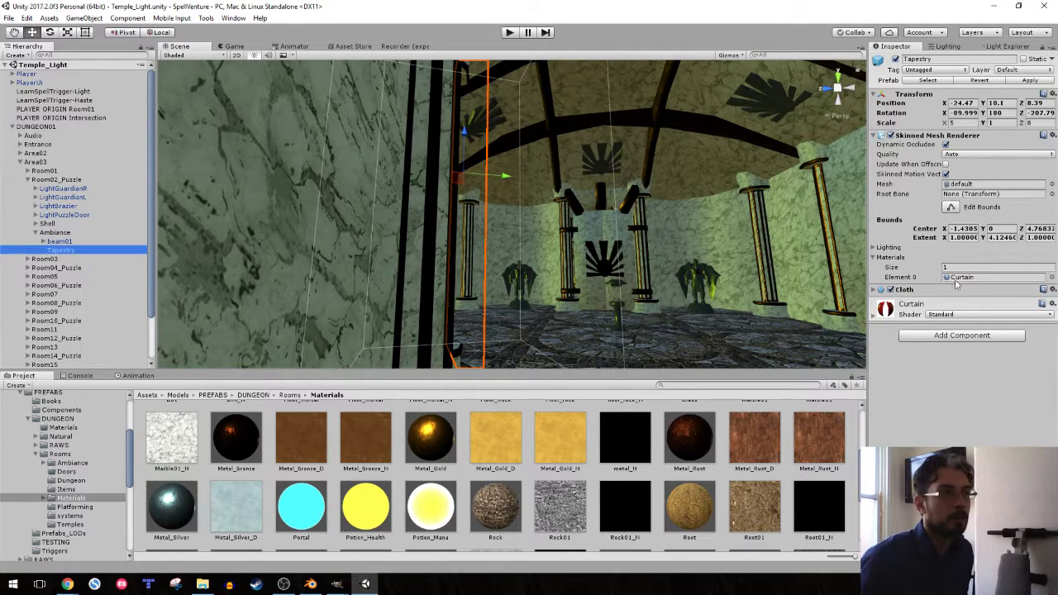
click(917, 306)
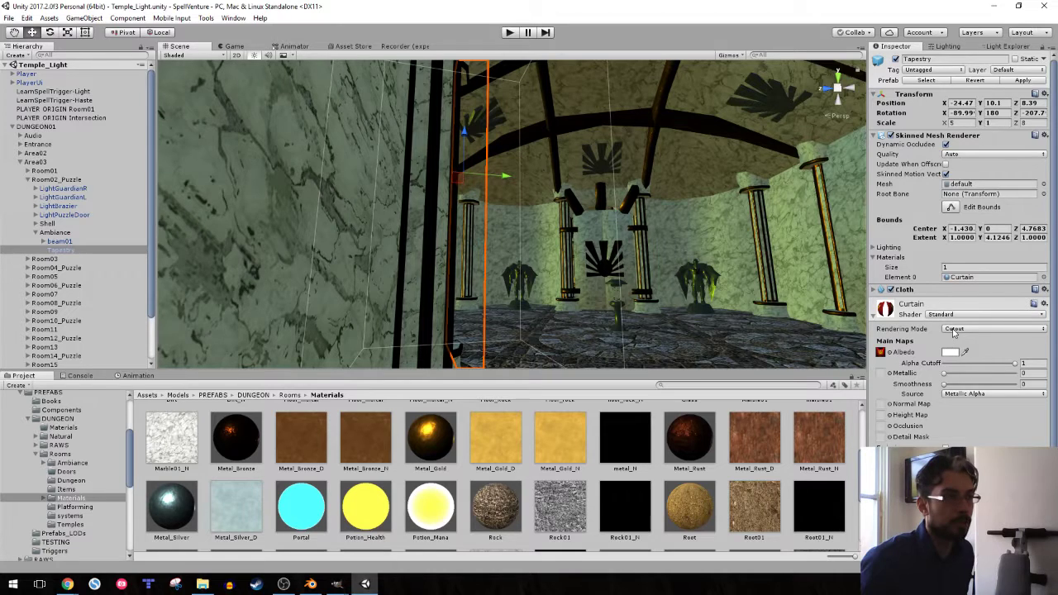
scroll(954, 328, down, 3)
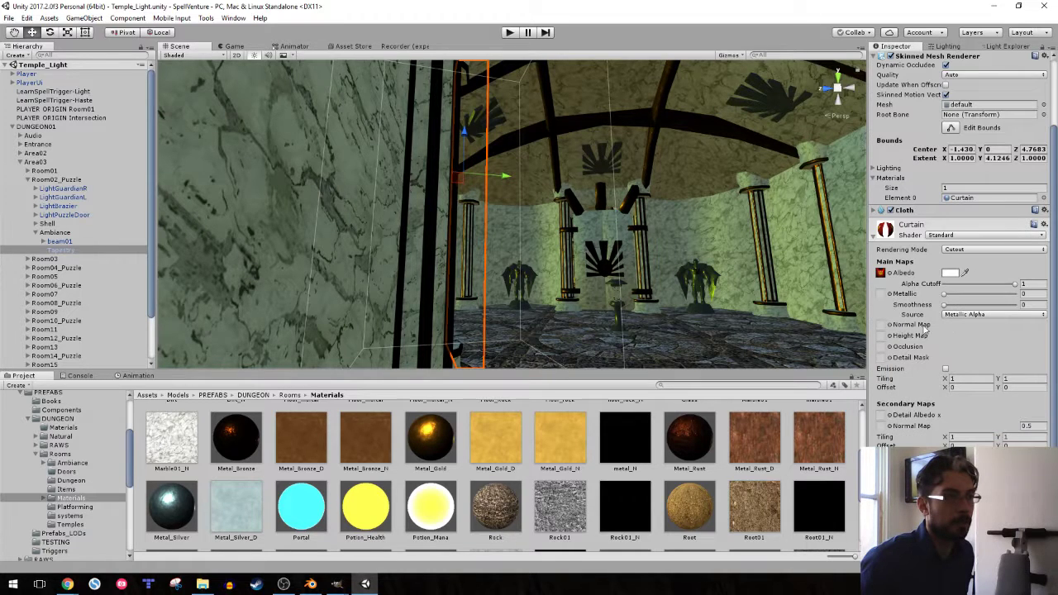
click(913, 227)
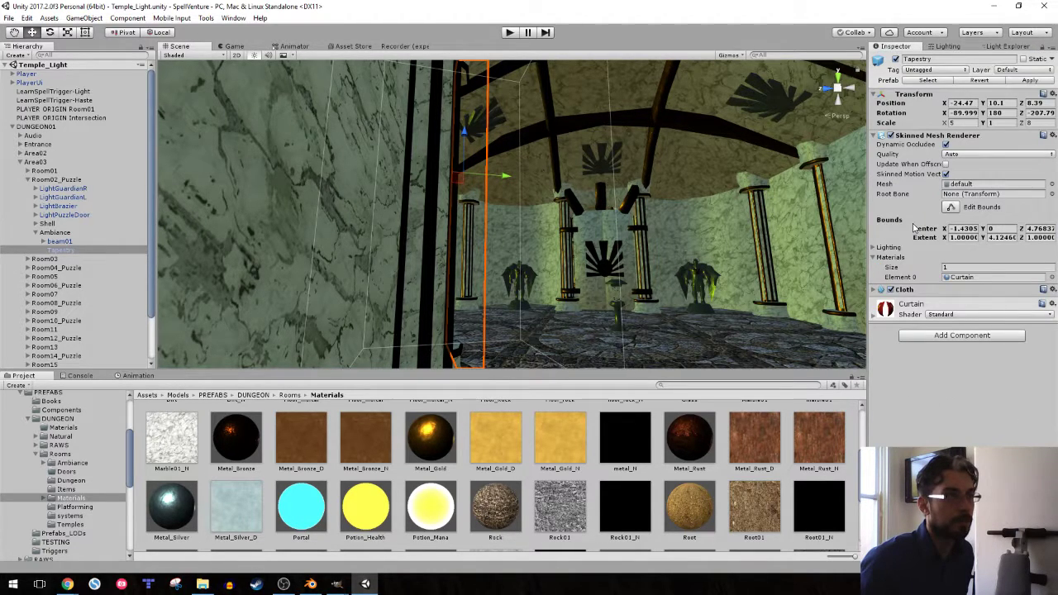
mouse_move(68, 584)
click(156, 524)
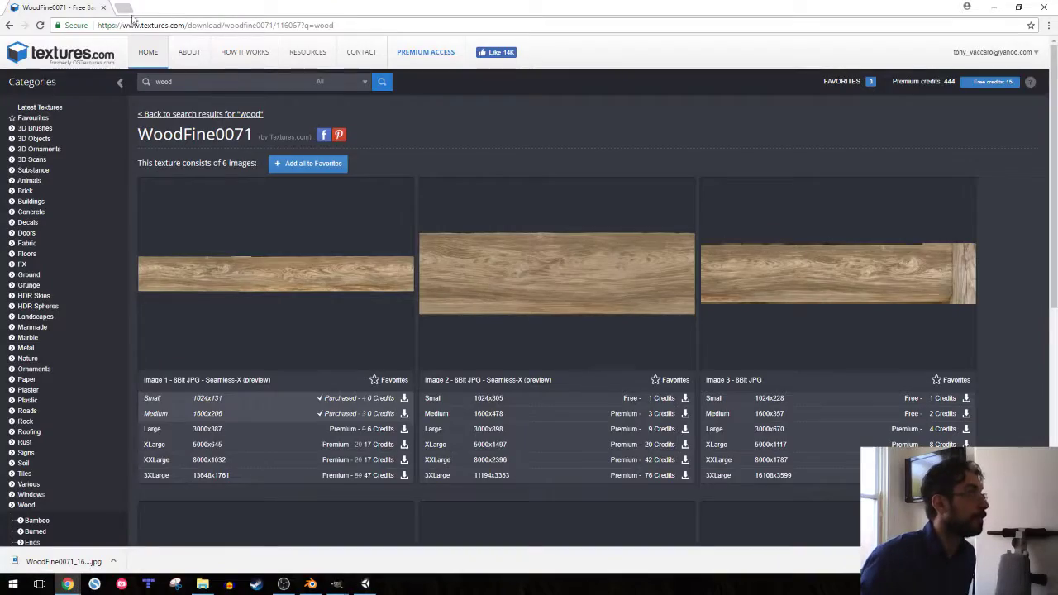
click(103, 8)
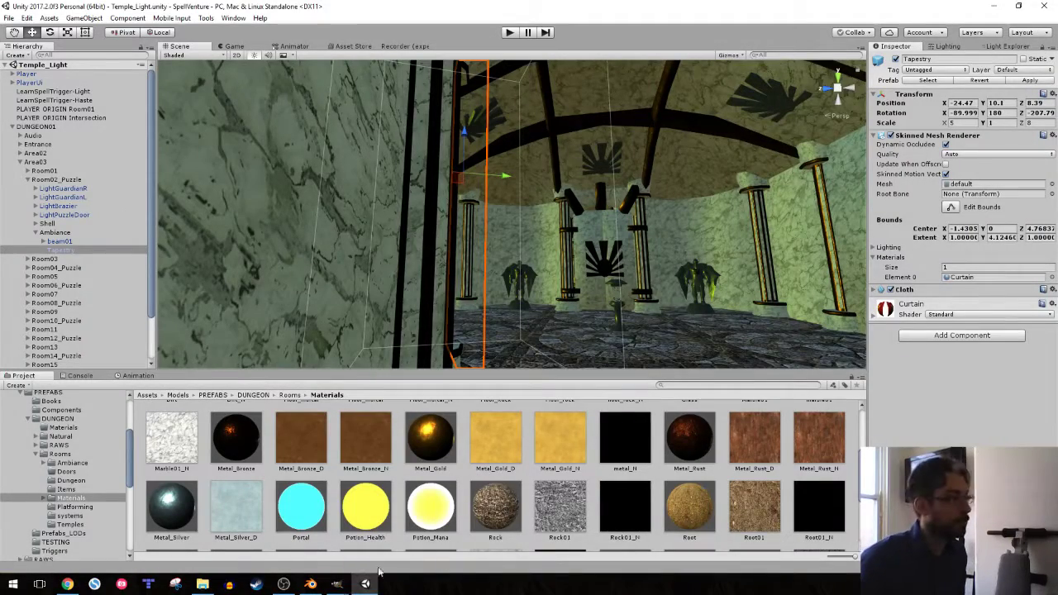
click(284, 583)
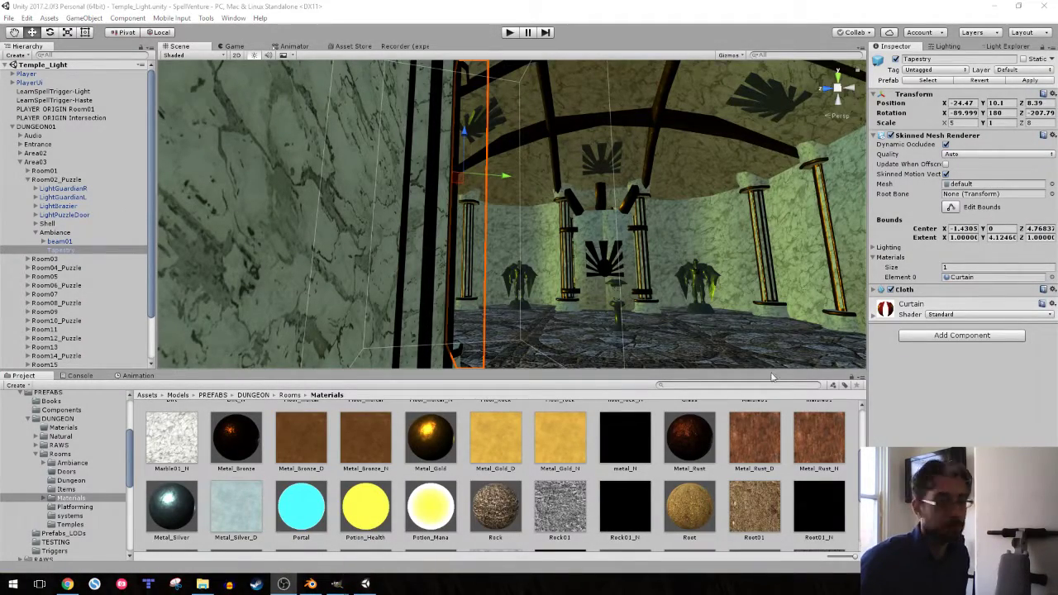